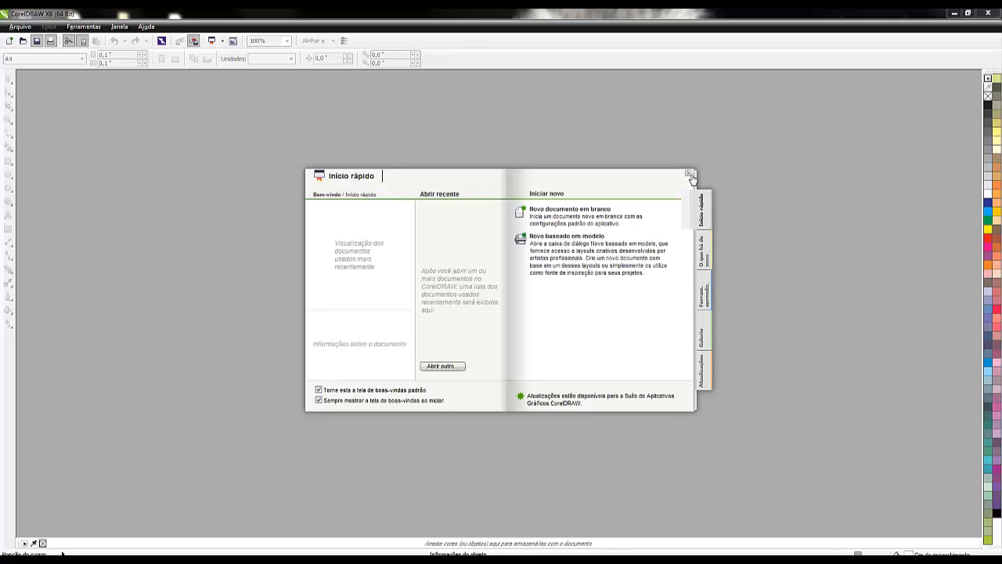
Dismiss the CorelDRAW welcome screen and switch to SolidWorks with the tutorial part open.
click(688, 173)
click(987, 14)
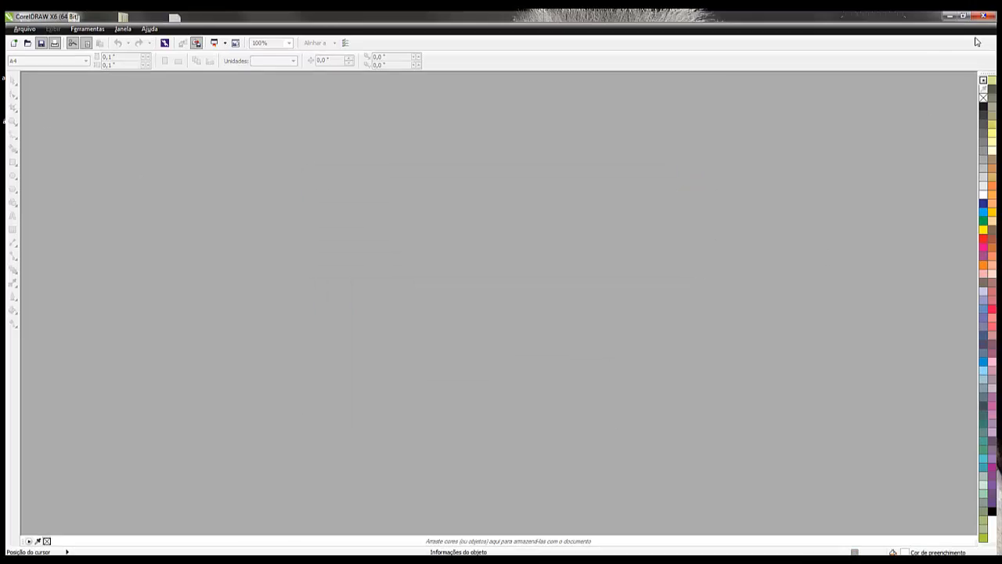
click(576, 151)
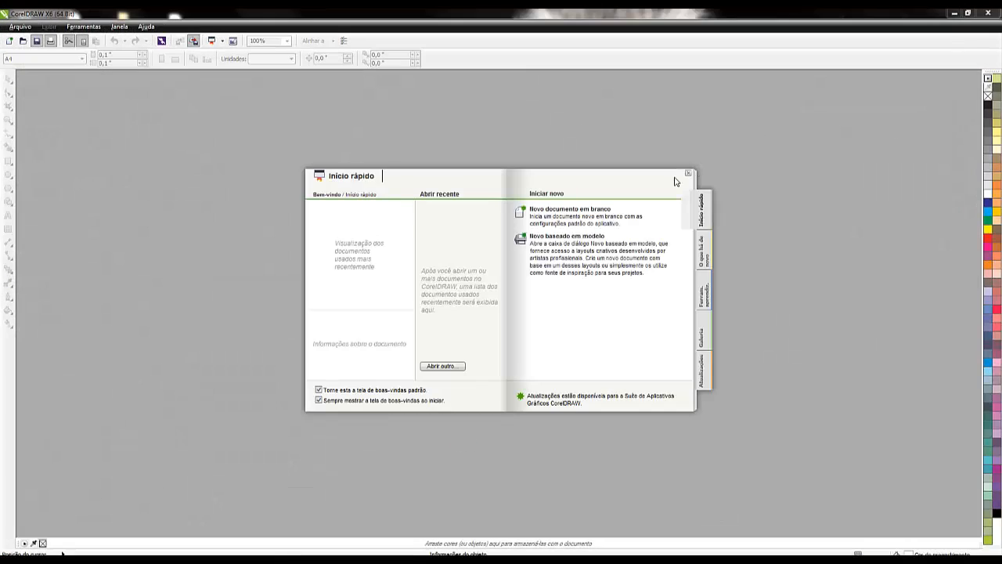
click(690, 178)
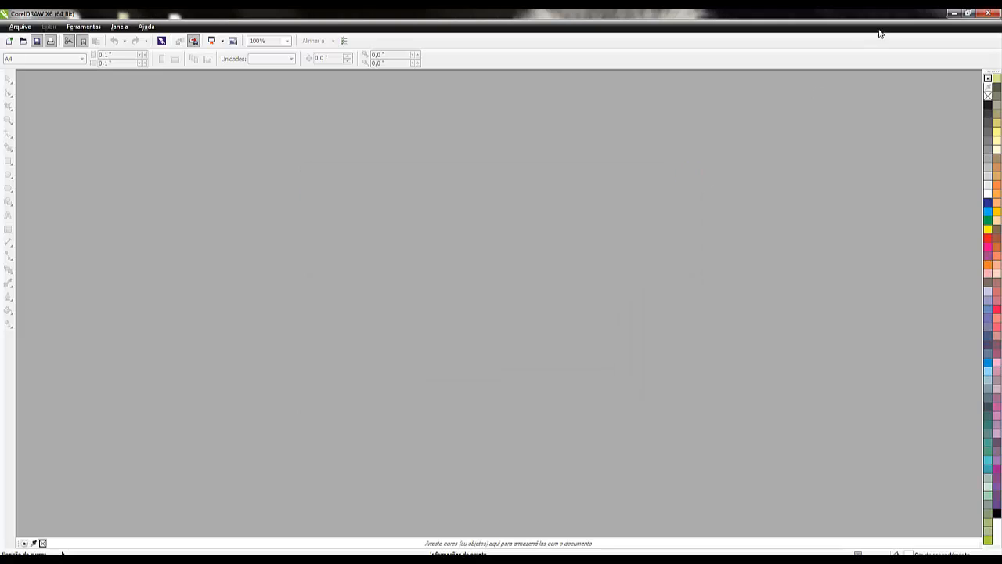
click(954, 13)
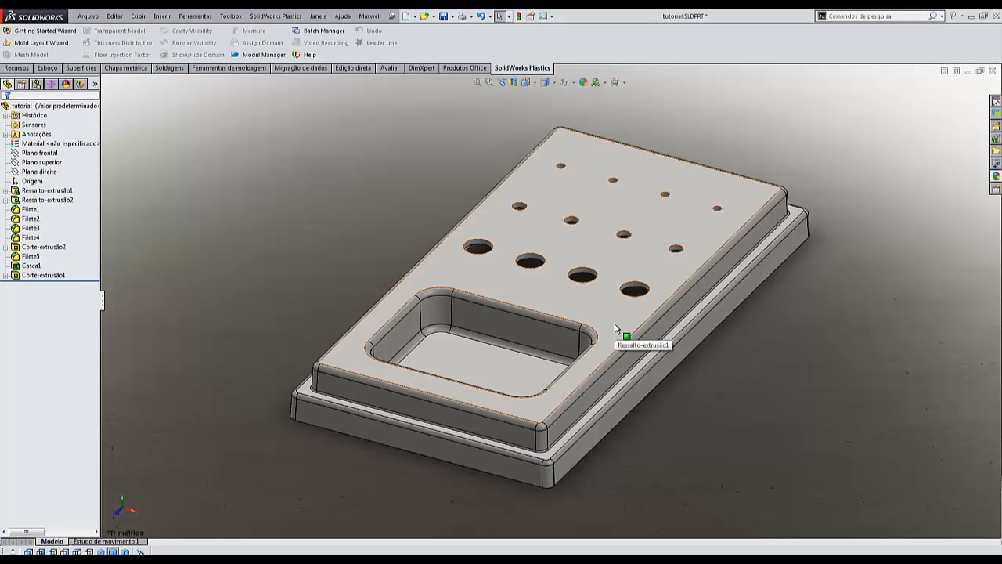
Examine the tutorial enclosure's hollow underside, stepped top, hole rows and rectangular pocket from several angles.
middle_drag(756, 375, 599, 240)
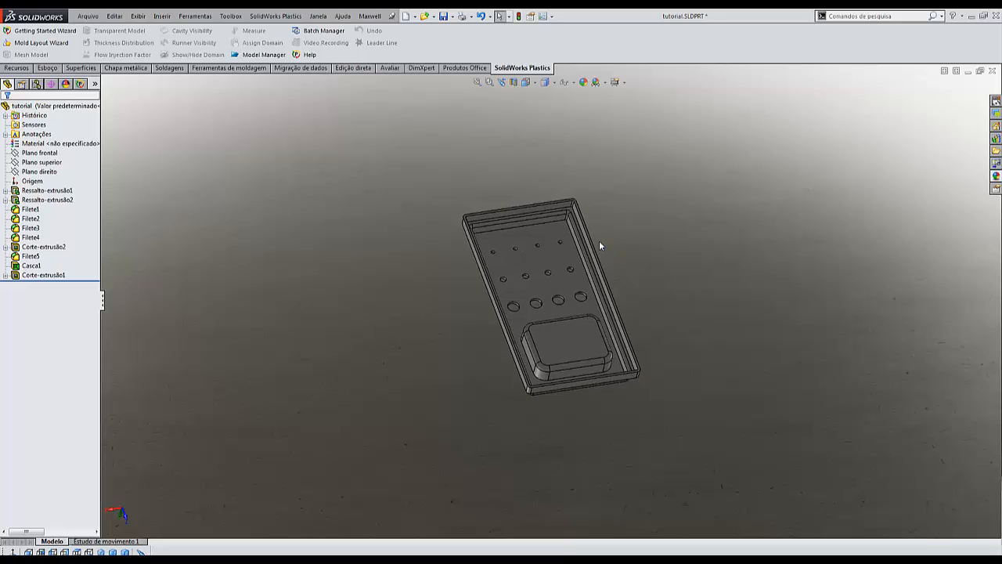
scroll(596, 243, down, 3)
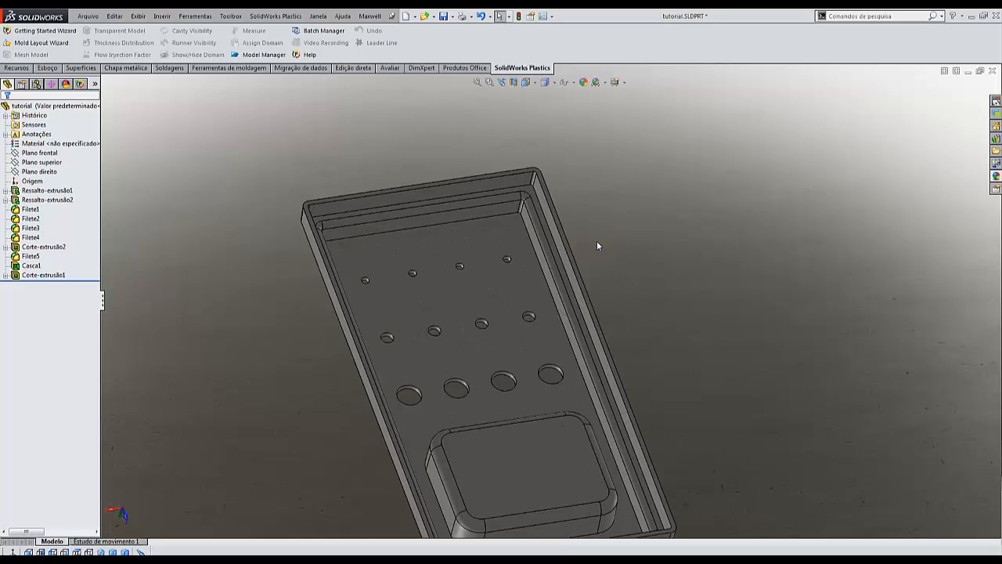
key(ctrl+7)
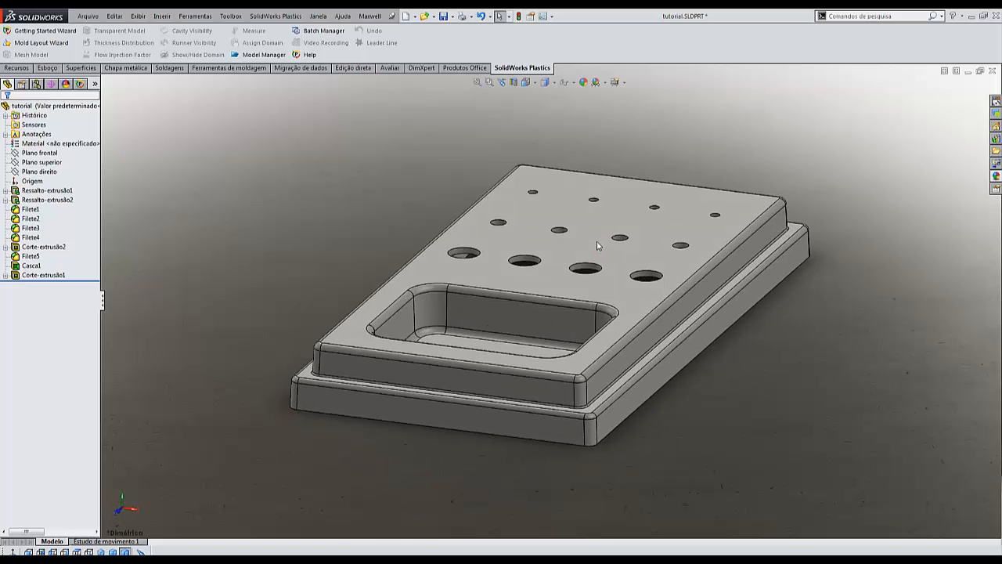
scroll(596, 245, down, 2)
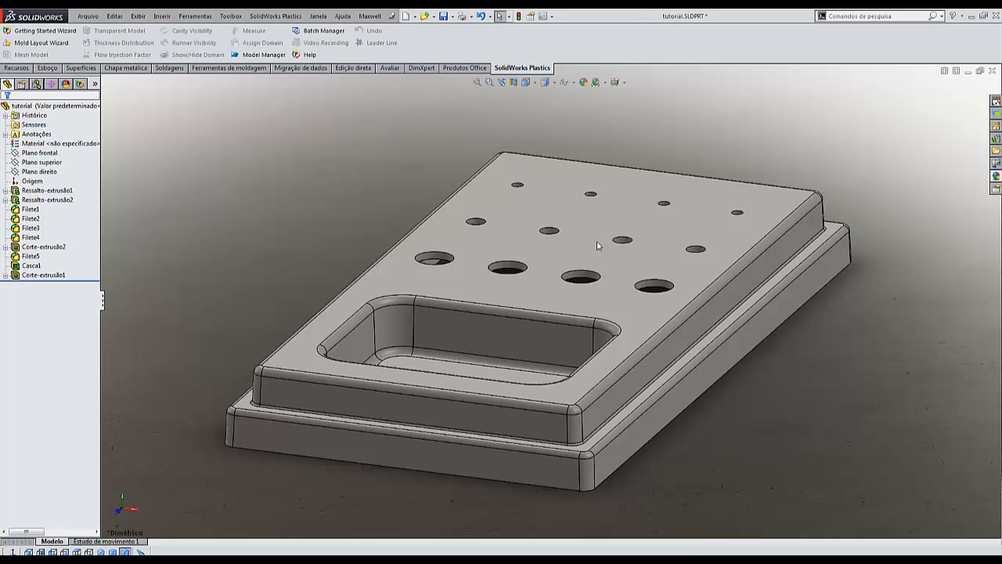
middle_drag(596, 241, 622, 299)
scroll(619, 294, up, 3)
middle_drag(584, 239, 582, 296)
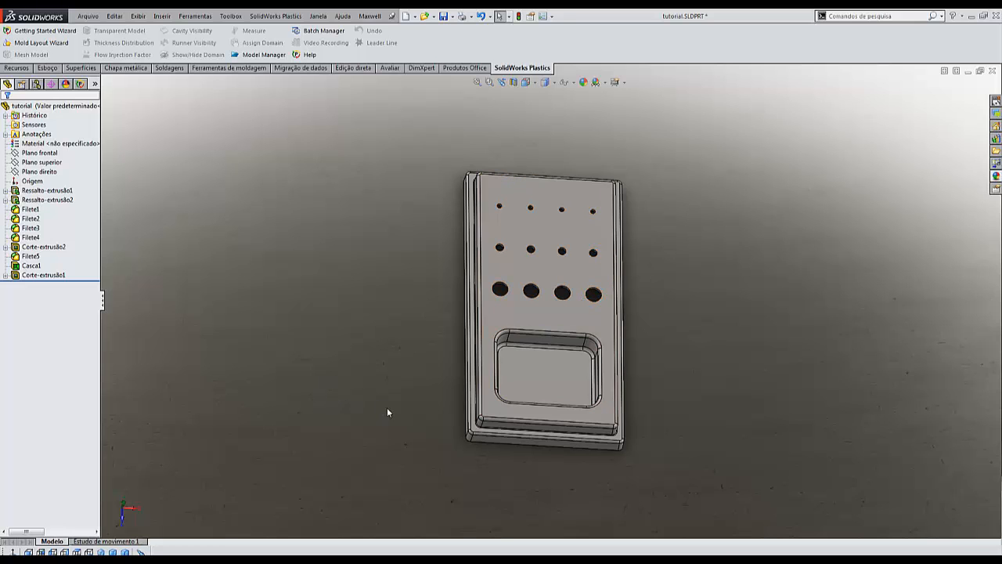
middle_drag(388, 408, 379, 445)
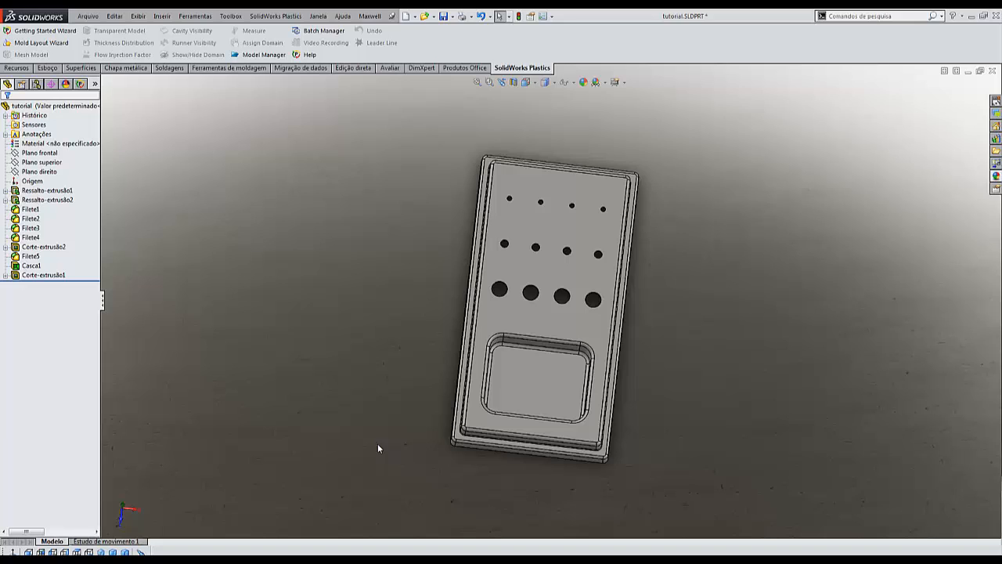
Create a new blank part document (Peça) with the modelling features at hand.
click(16, 68)
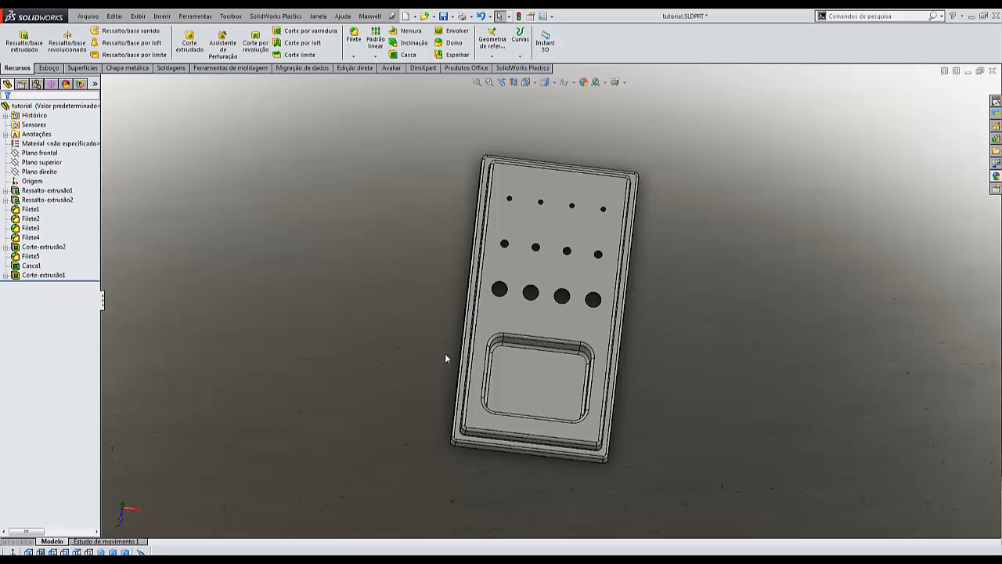
click(406, 16)
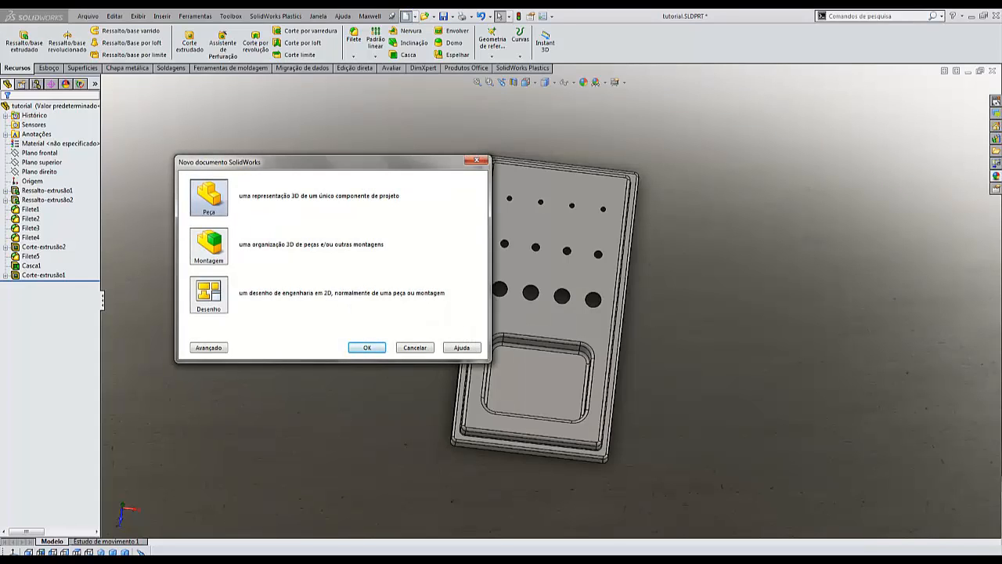
mouse_move(739, 562)
key(Escape)
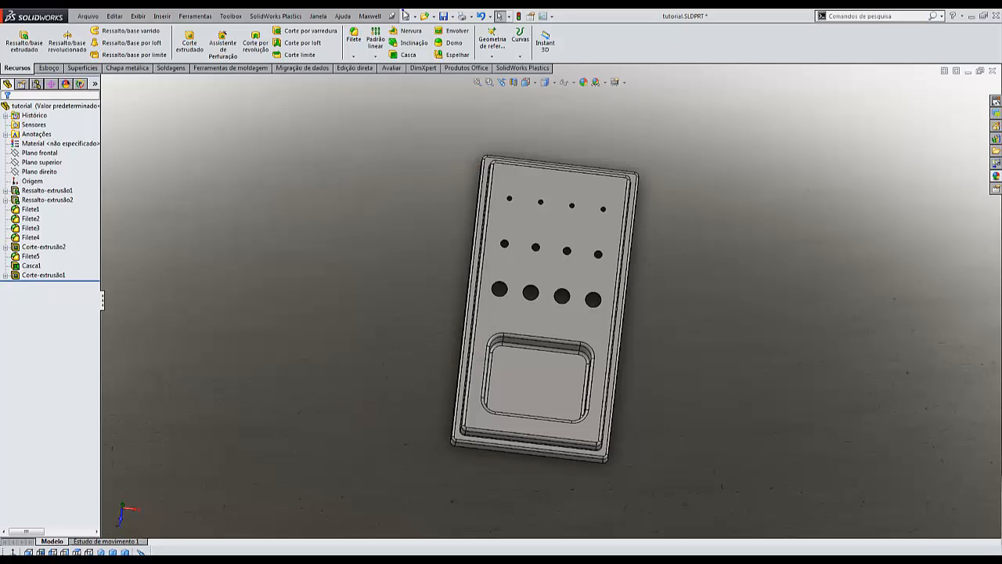
click(405, 16)
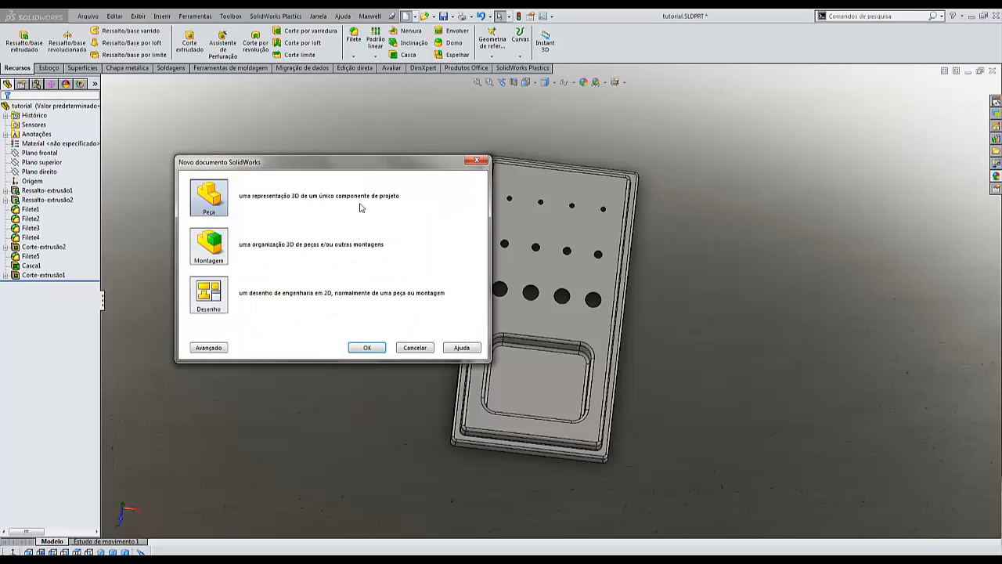
click(357, 349)
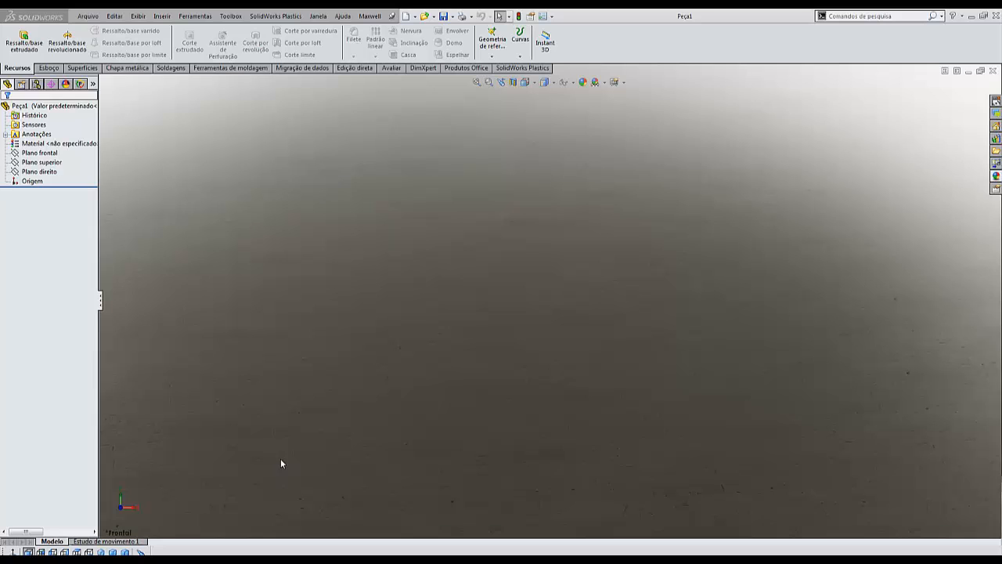
Arrange the new part and the tutorial part side by side in vertical tiles, with the whole tutorial model in view.
click(343, 16)
mouse_move(318, 16)
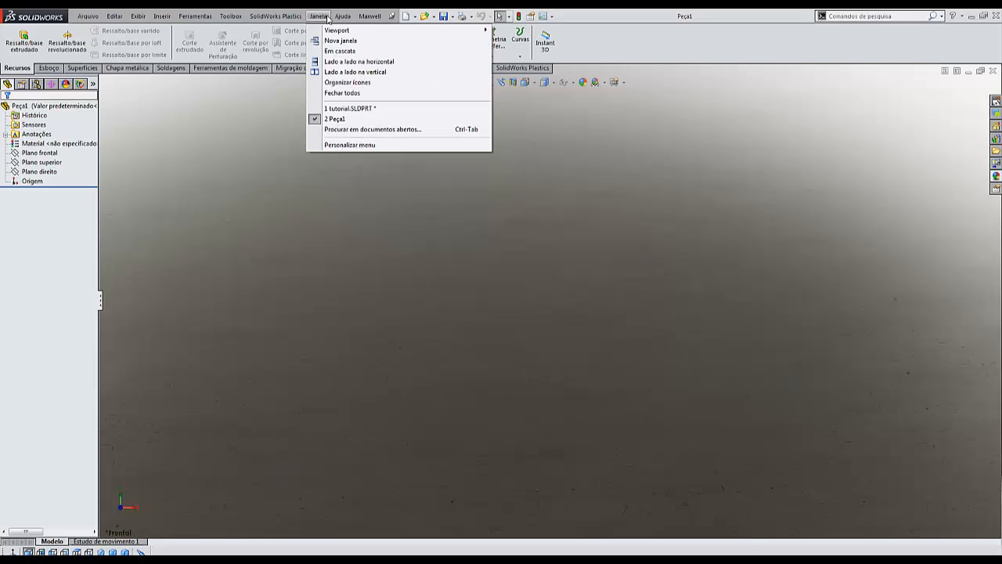
click(349, 72)
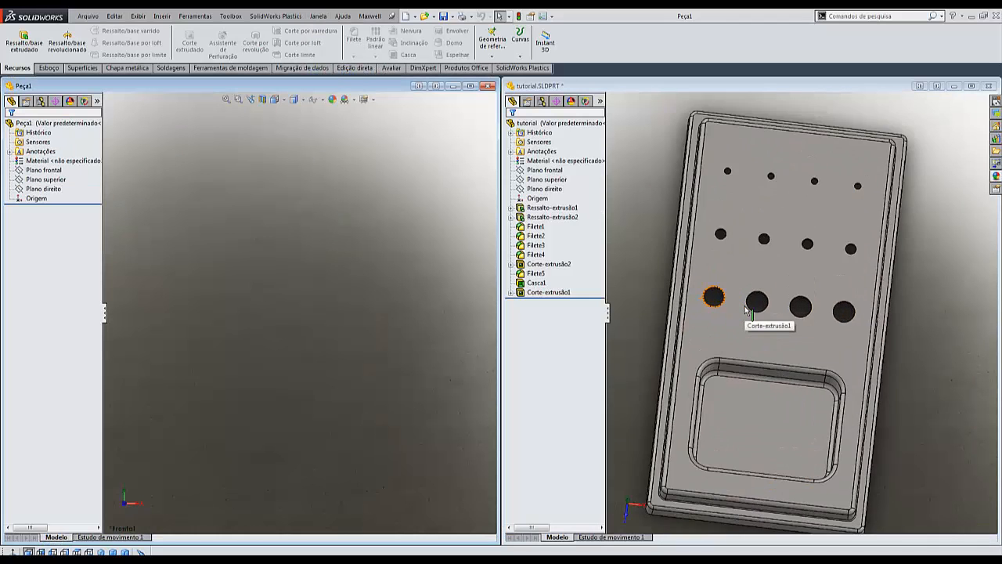
scroll(747, 310, down, 2)
scroll(746, 310, up, 3)
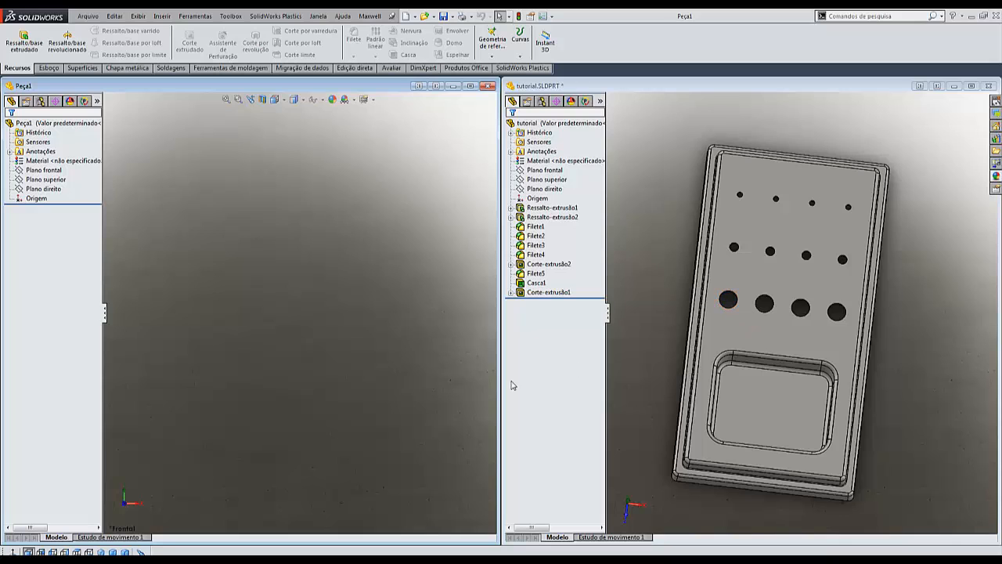
middle_drag(700, 392, 664, 388)
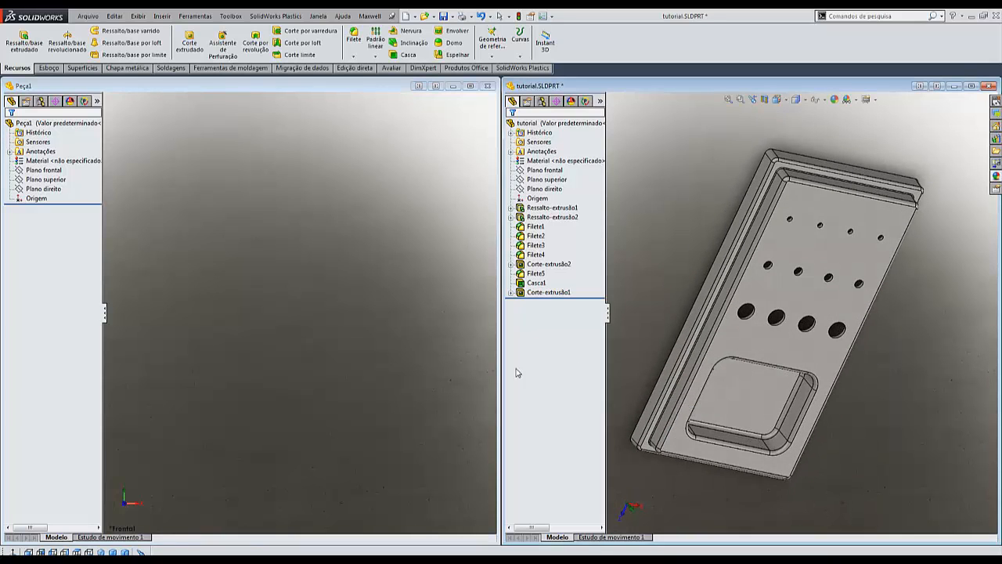
Extend both document windows upward and narrow the tutorial part's feature tree to enlarge the modelling areas.
click(258, 338)
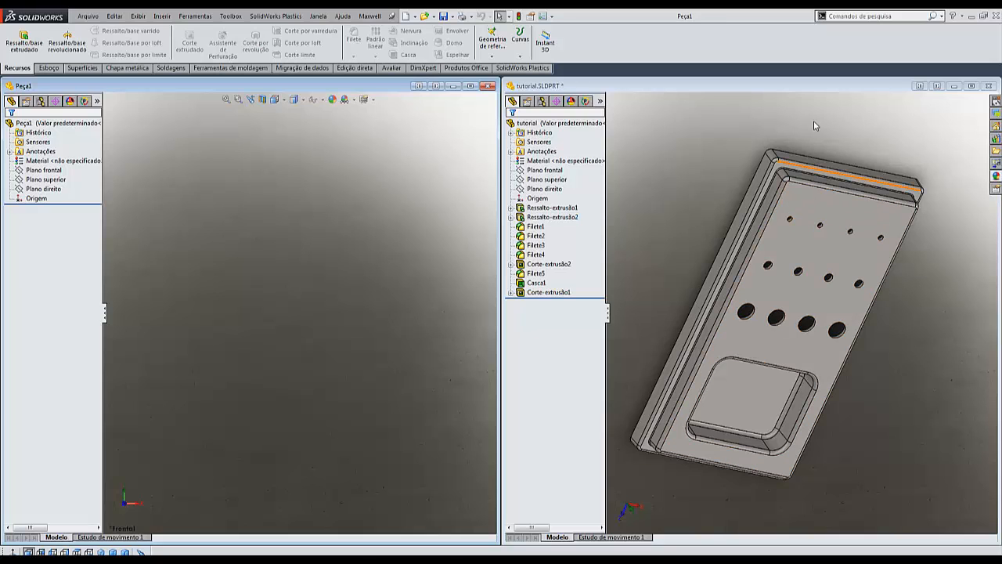
click(793, 80)
drag(793, 79, 794, 69)
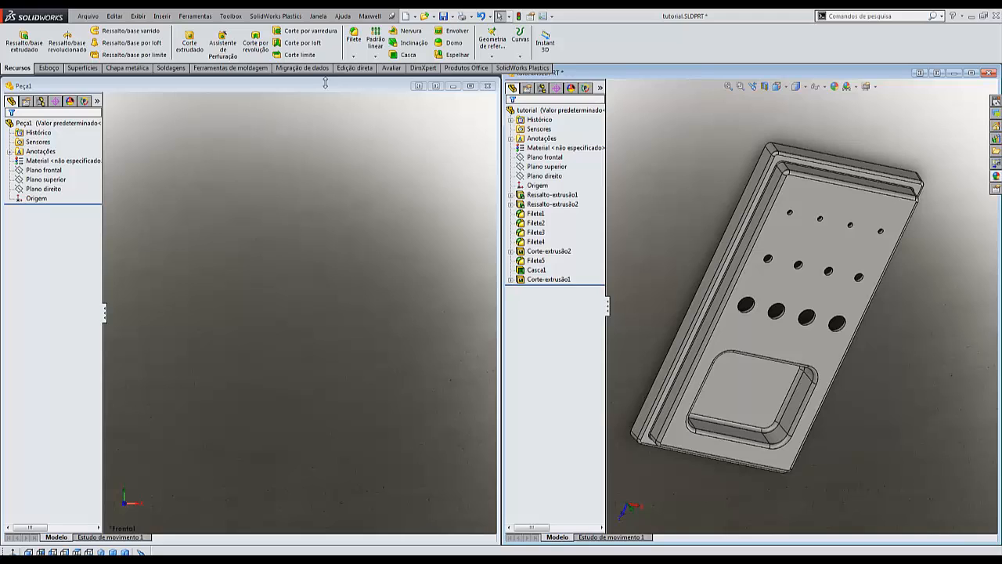
drag(323, 81, 326, 68)
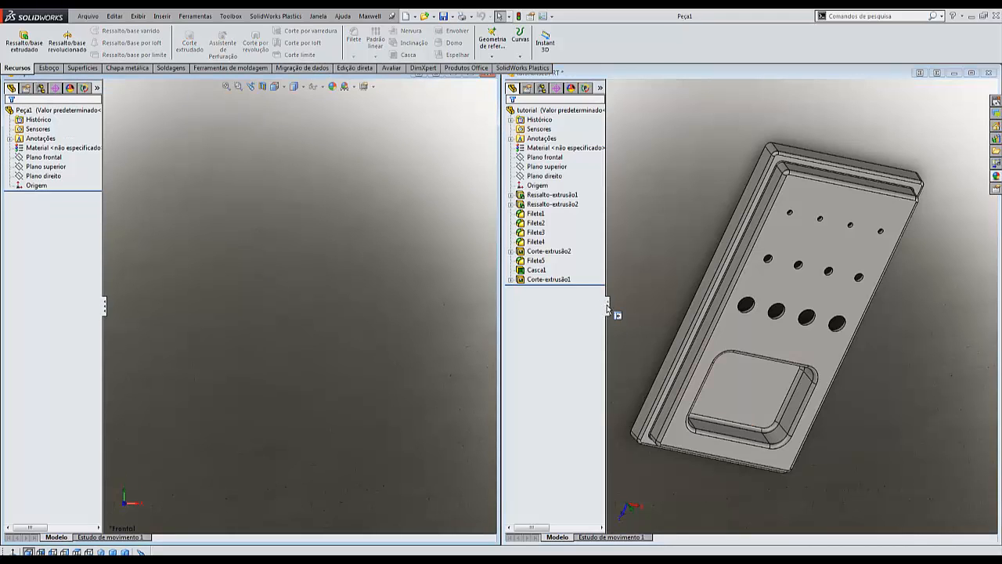
drag(607, 307, 591, 308)
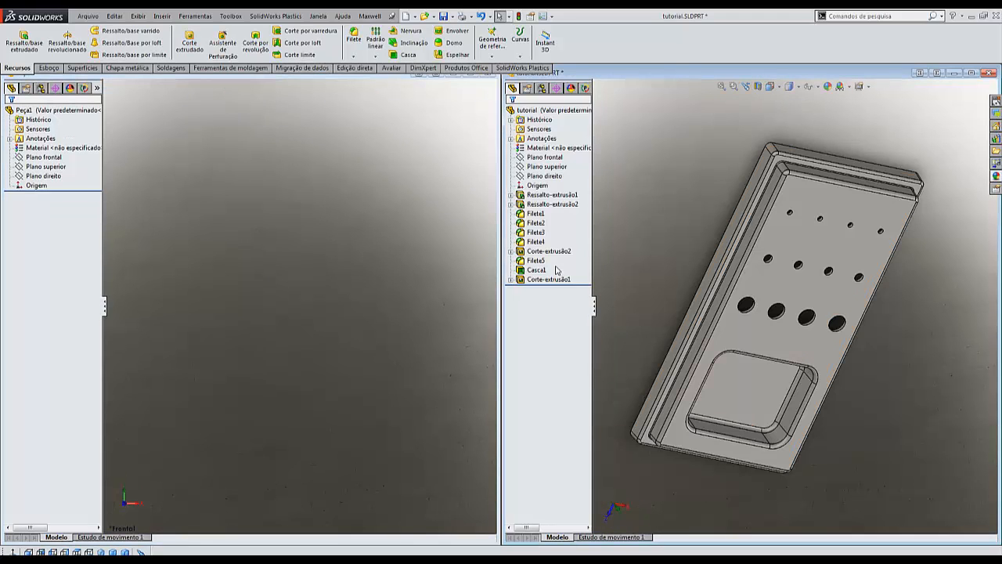
Roll the tutorial part back to directly after Ressalto-extrusão1 and inspect the base block.
click(285, 279)
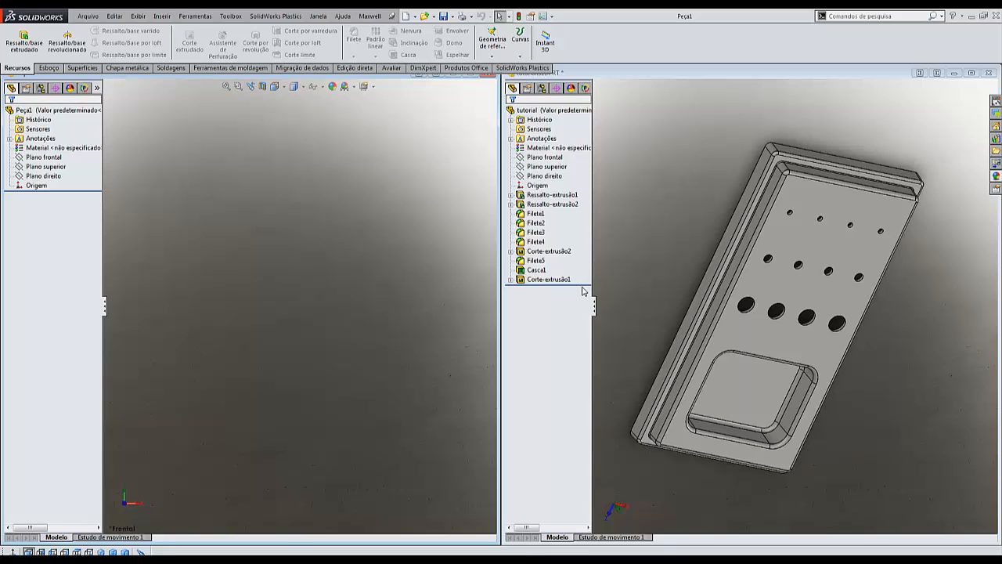
drag(583, 285, 579, 201)
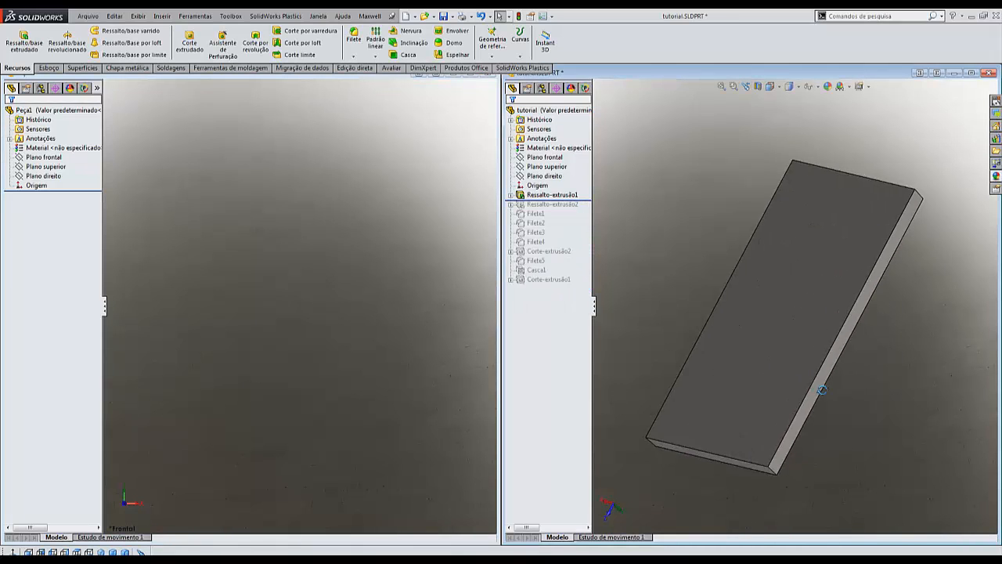
middle_drag(822, 390, 664, 308)
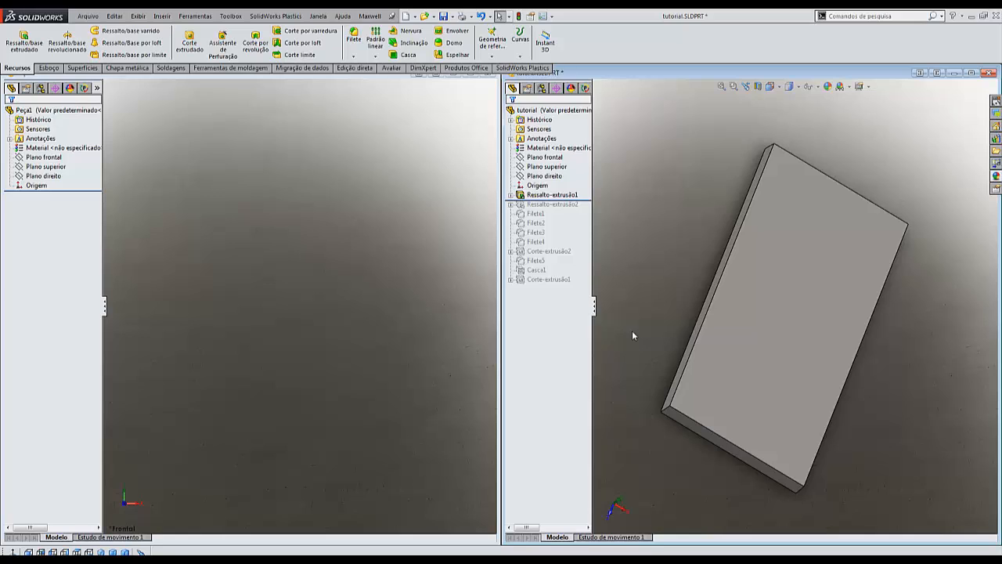
Check which plane Esboço1 under Ressalto-extrusão1 is sketched on in the tutorial part, leaving it as is.
click(509, 195)
click(548, 204)
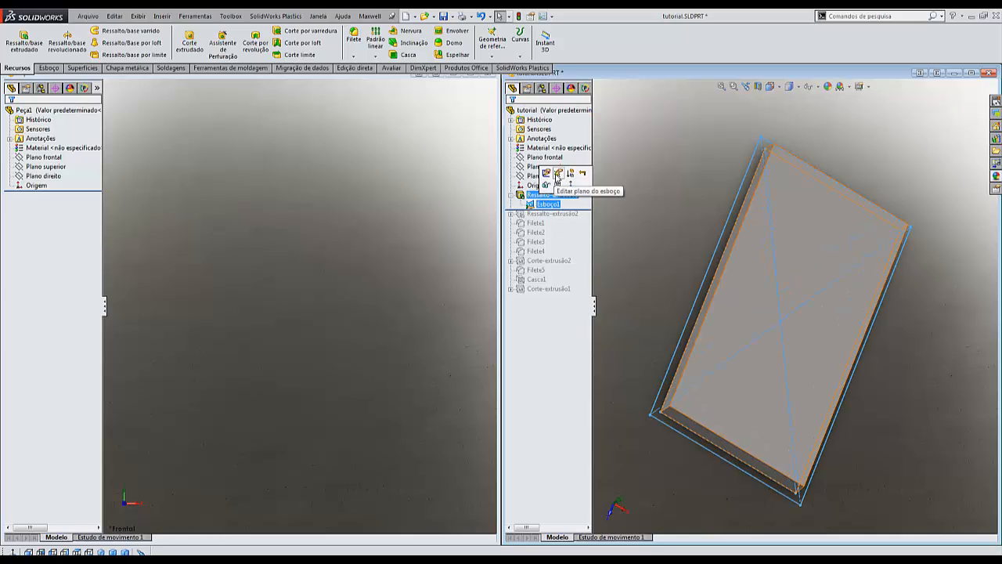
click(559, 178)
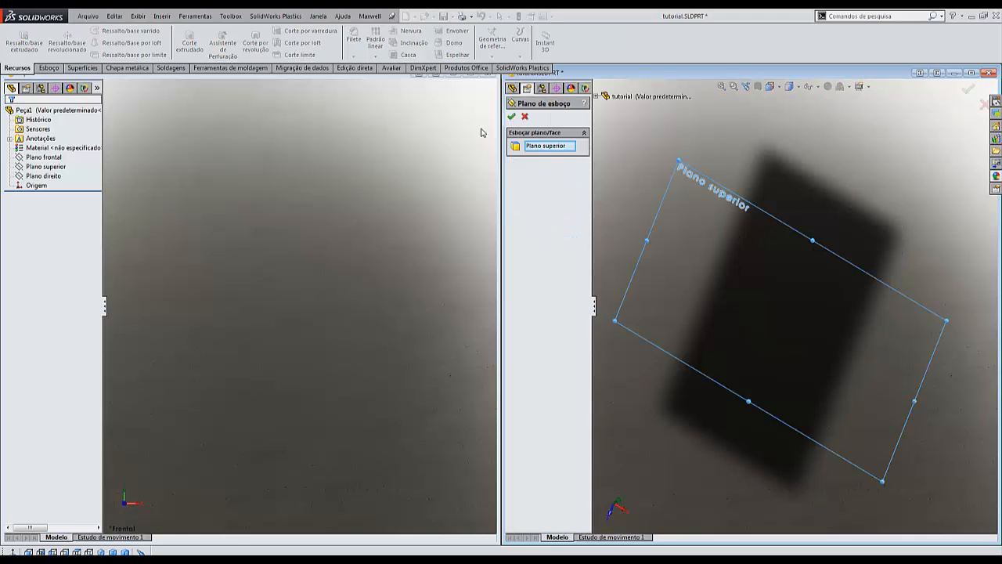
click(525, 117)
Start a sketch on Plano superior in the new part and open the tutorial part's Esboço1 as a dimension reference.
click(227, 329)
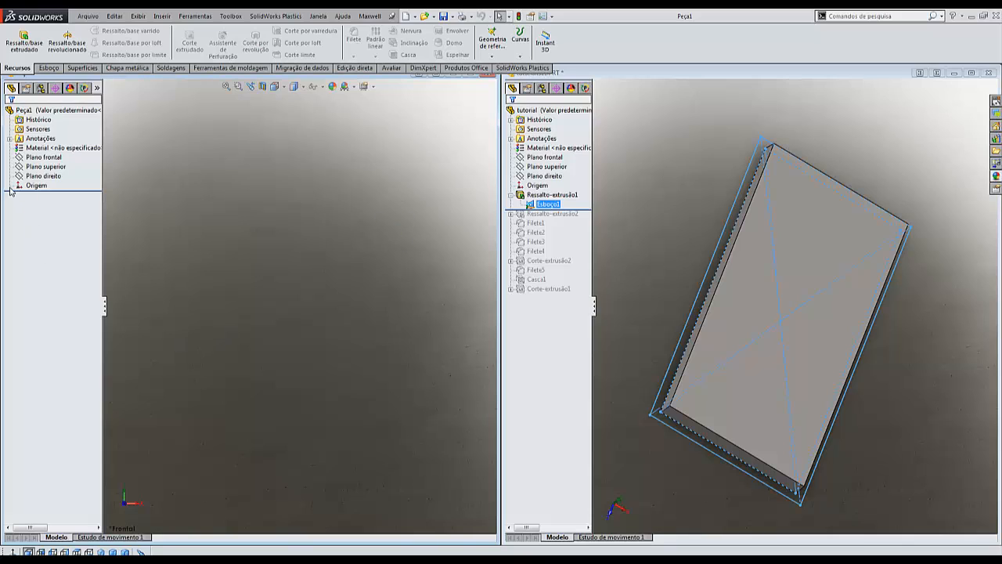
click(49, 166)
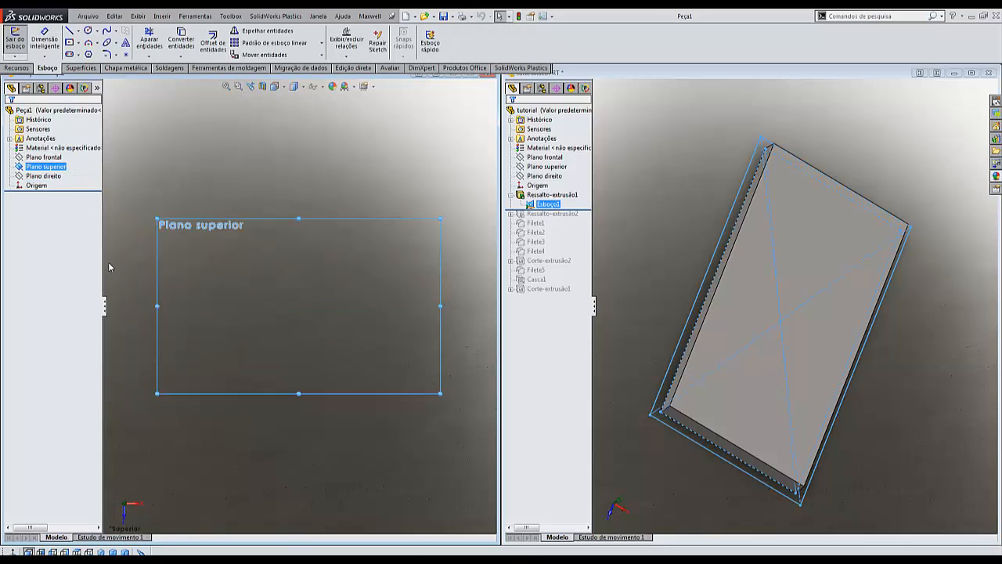
click(541, 195)
click(552, 181)
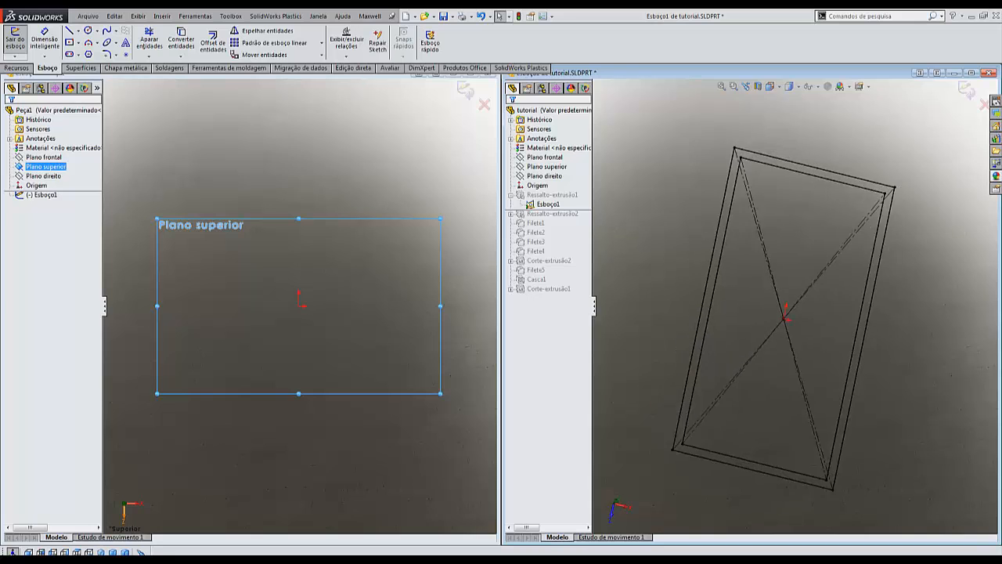
scroll(853, 298, down, 5)
scroll(855, 278, up, 5)
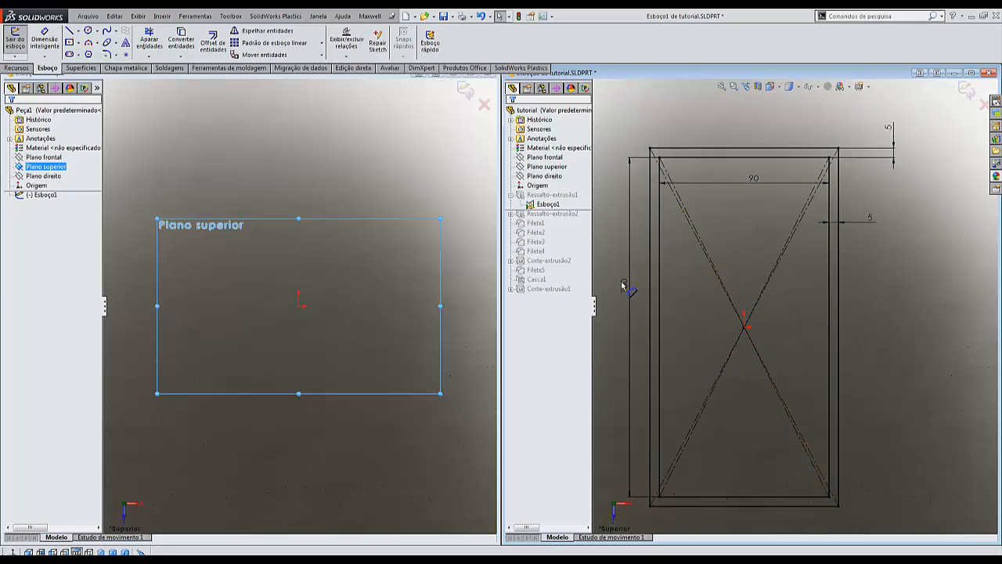
Sketch an upright center rectangle about 103 by 170 mm centred on the origin of the new part.
click(283, 452)
click(283, 452)
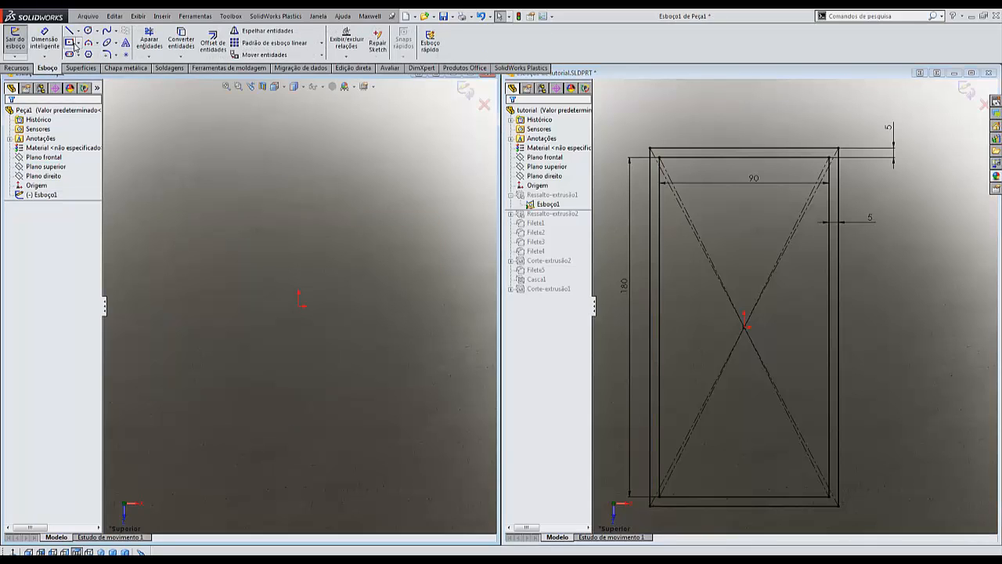
click(71, 43)
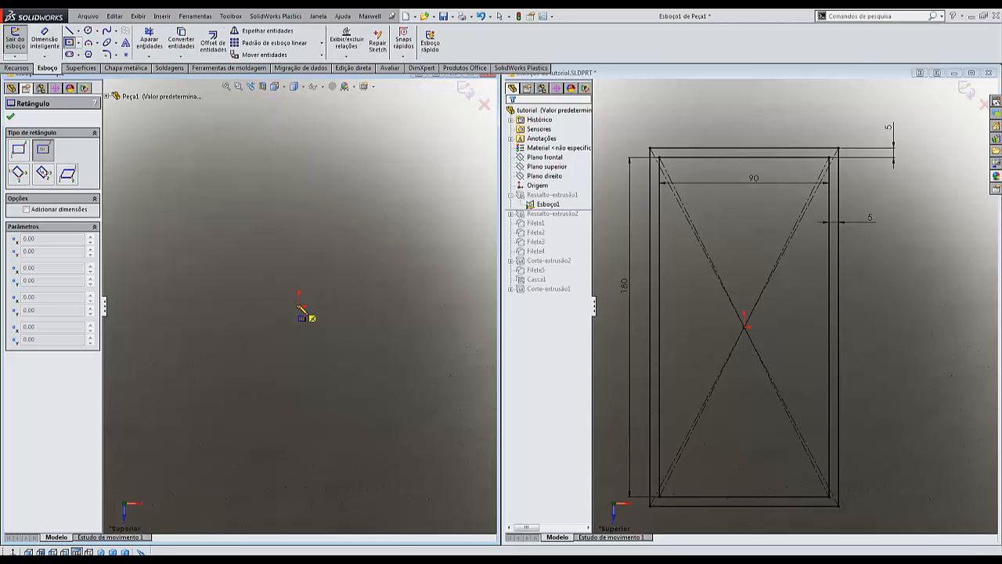
mouse_move(300, 310)
mouse_down()
mouse_move(326, 224)
mouse_move(385, 179)
mouse_move(381, 170)
mouse_up()
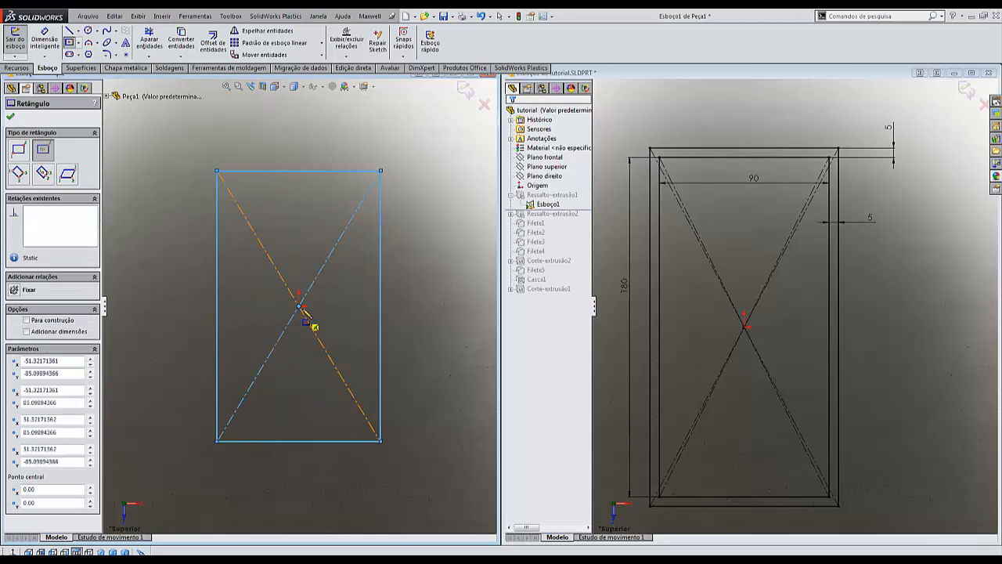
Sketch a second origin-centred rectangle about 126 by 196 mm around the first and dimension the gap between their upper edges as 5 mm.
mouse_move(299, 311)
mouse_down()
mouse_move(309, 315)
mouse_move(365, 152)
mouse_move(397, 133)
mouse_move(401, 154)
mouse_up()
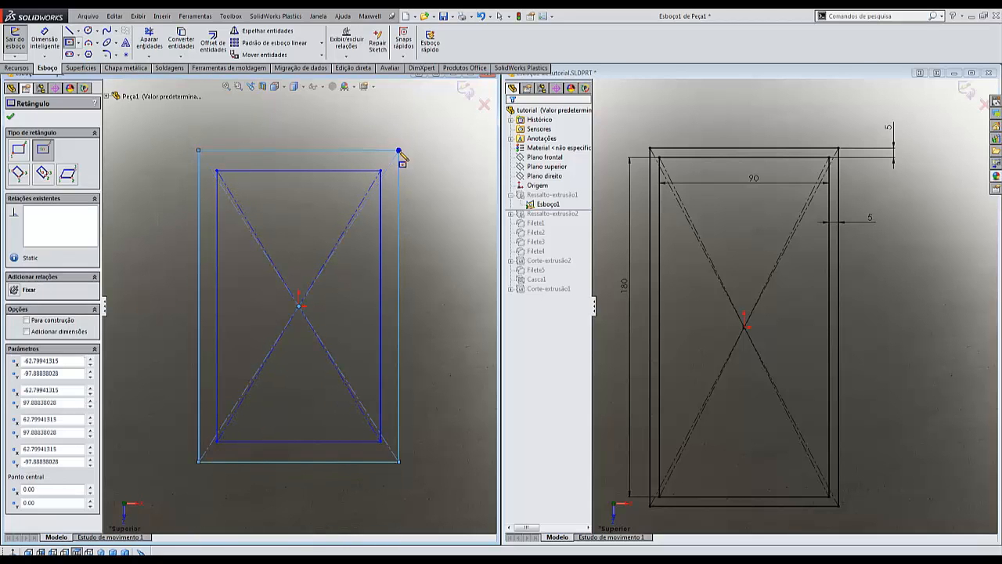
key(Escape)
right_drag(448, 304, 452, 262)
click(353, 170)
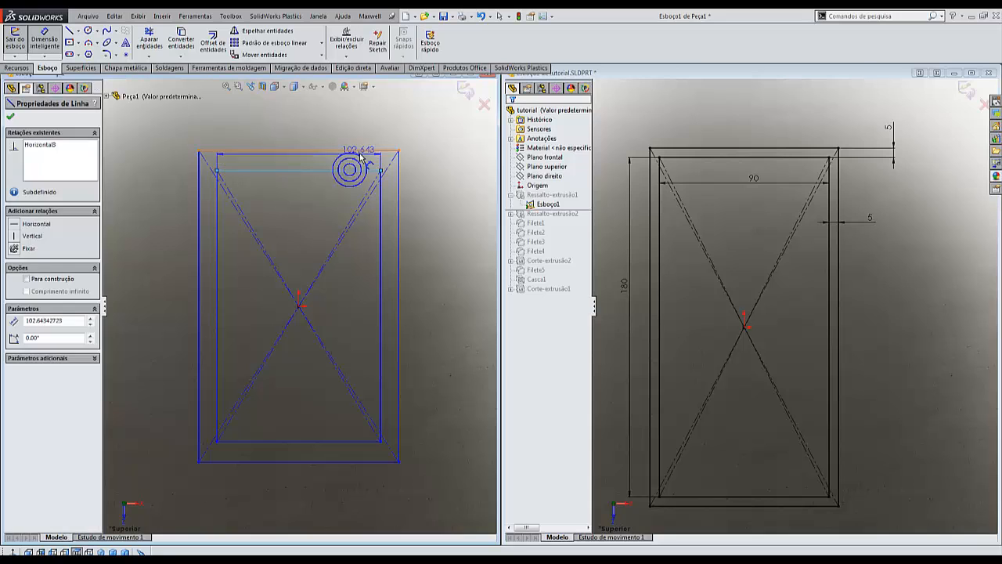
click(362, 150)
click(423, 135)
text(5)
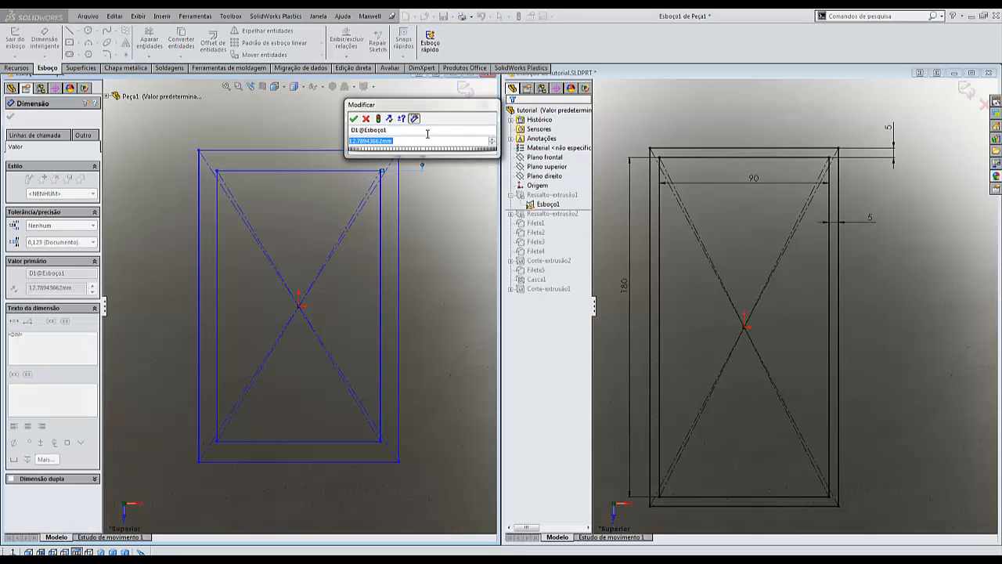
key(Return)
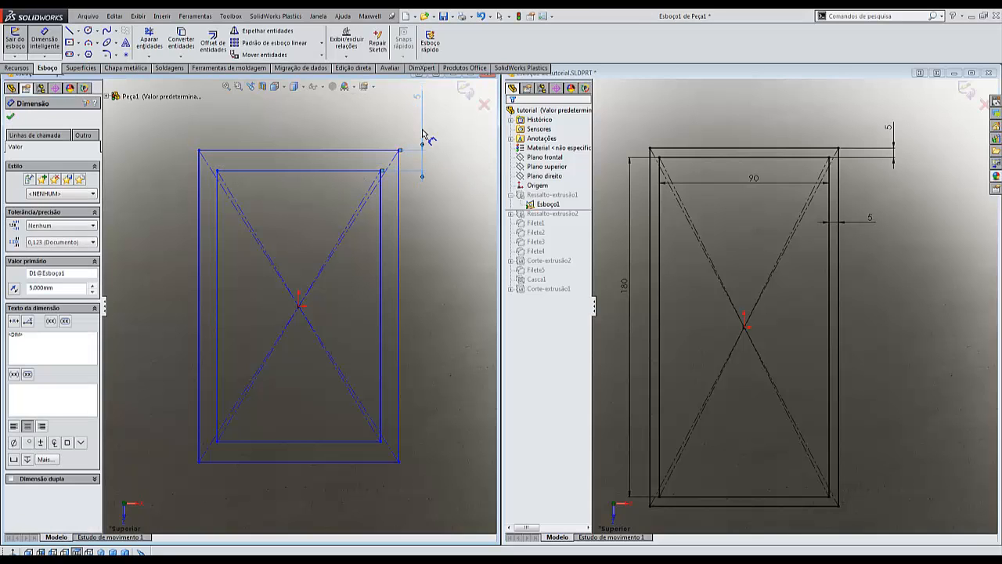
Dimension the gap between the right-hand edges of the inner and outer rectangles as 5 mm.
click(383, 227)
click(399, 227)
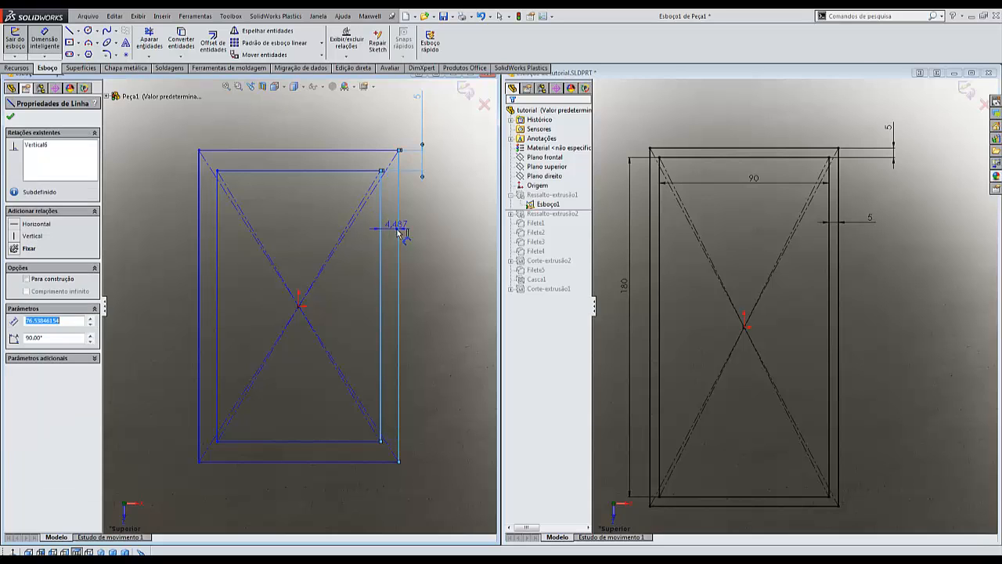
click(420, 238)
text(5)
key(Return)
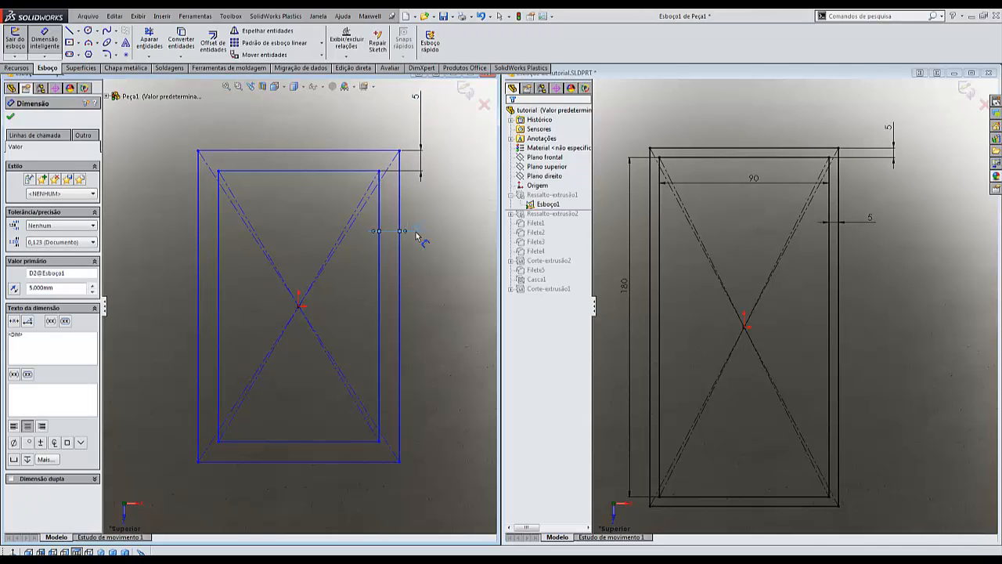
Dimension the inner rectangle's long side as 180 mm and move that dimension inside the rectangle.
click(220, 297)
click(178, 300)
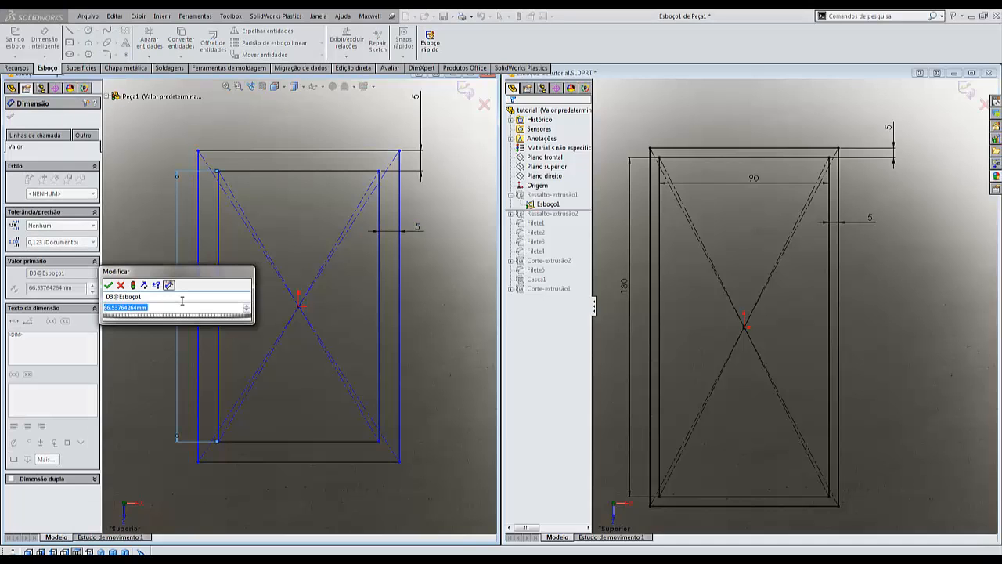
text(180)
key(Return)
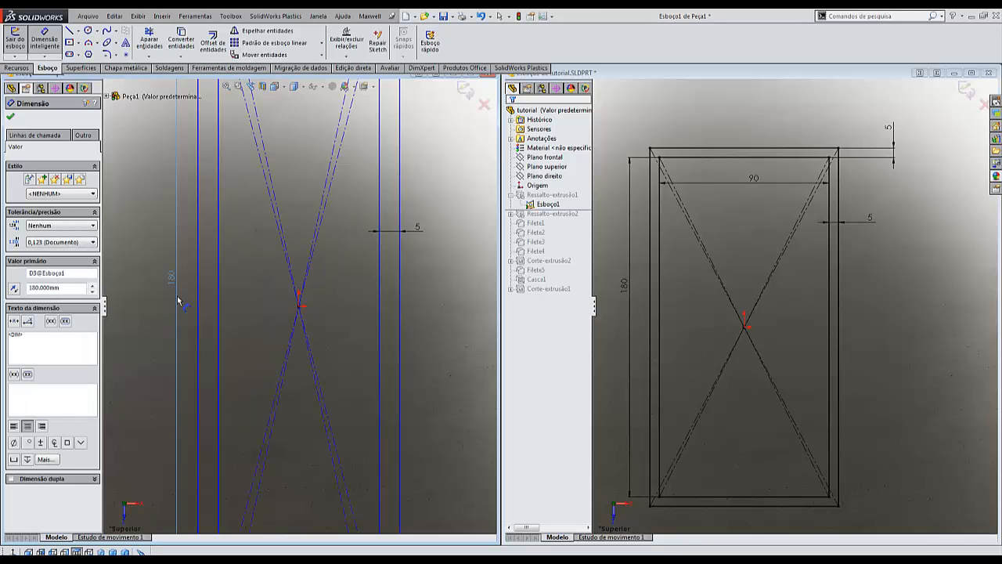
drag(223, 294, 265, 285)
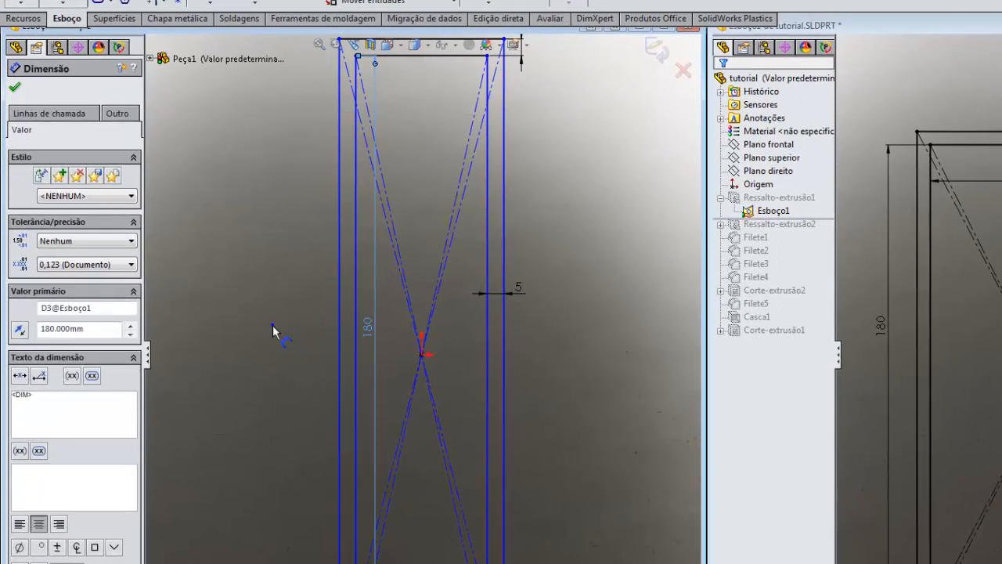
click(205, 287)
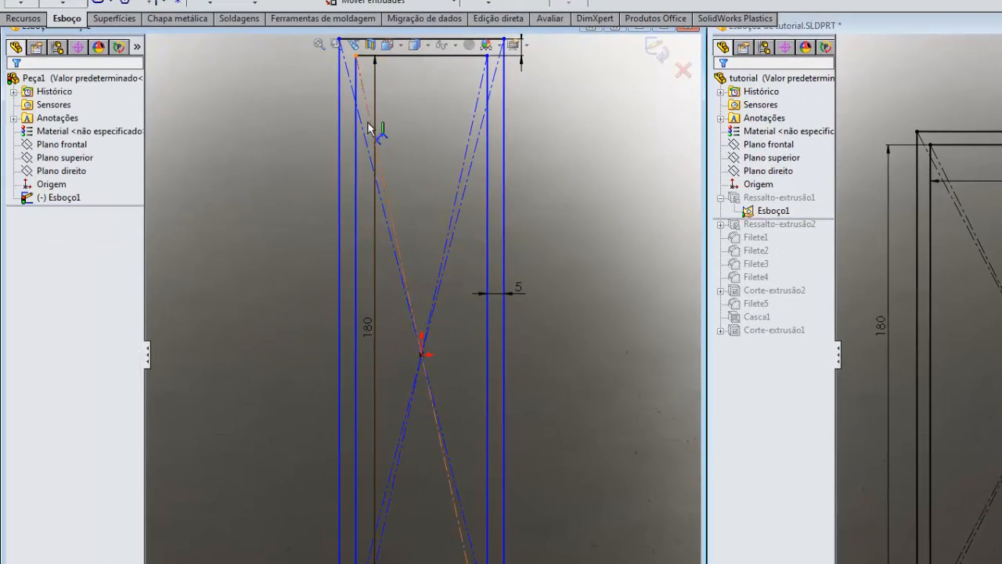
Dimension the inner rectangle's width as 90 mm between its two long edges.
click(358, 145)
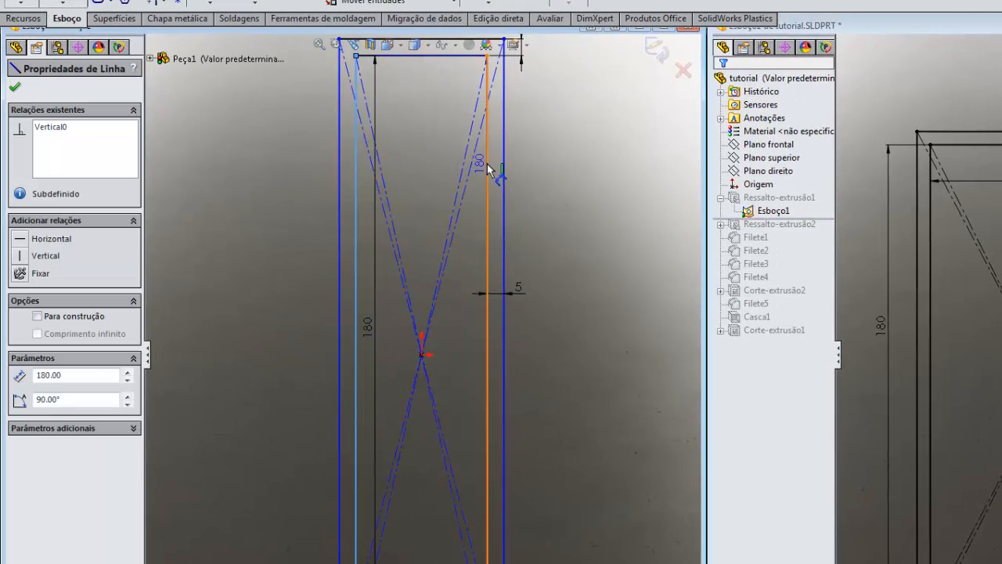
click(487, 163)
click(438, 131)
click(438, 133)
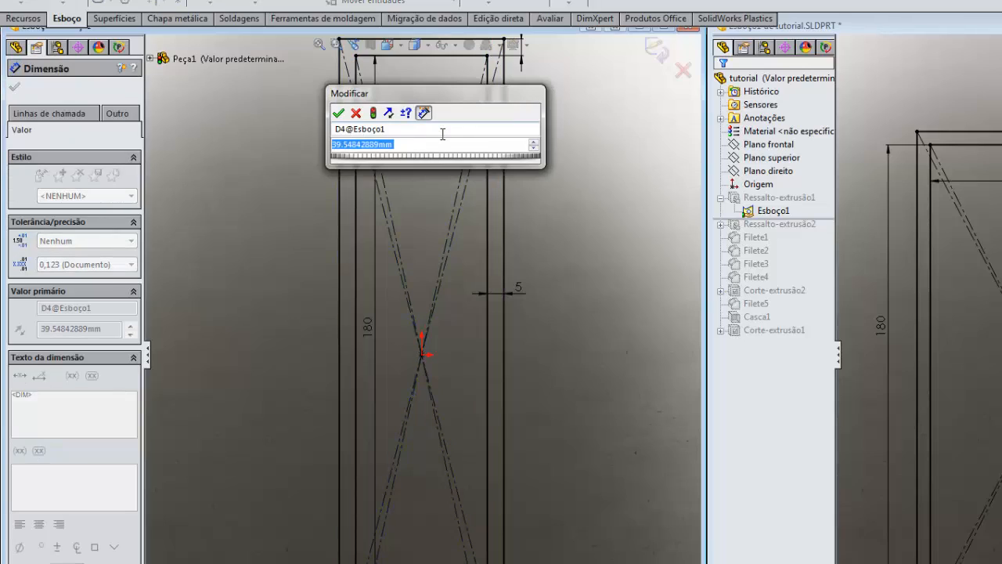
text(90)
key(Return)
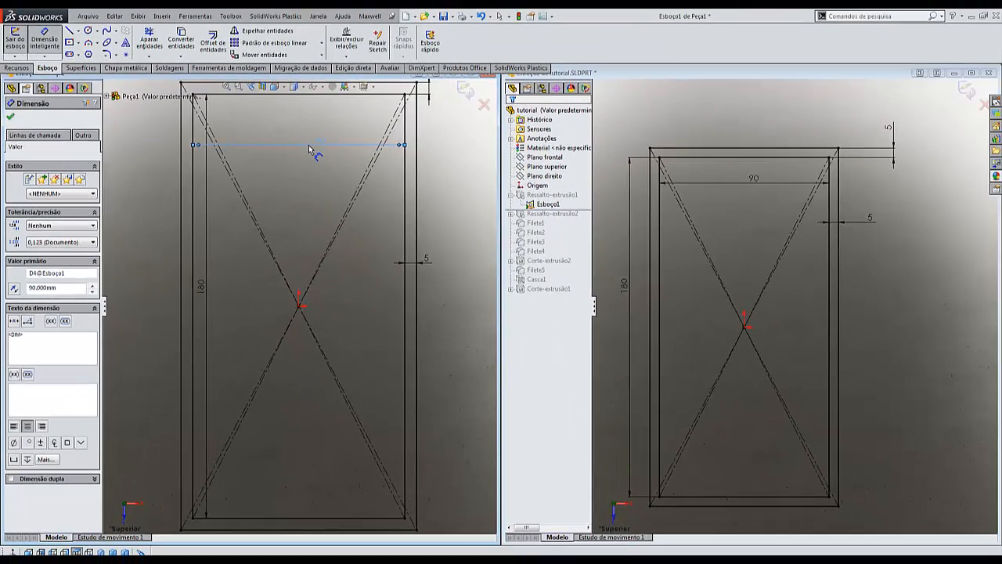
click(460, 212)
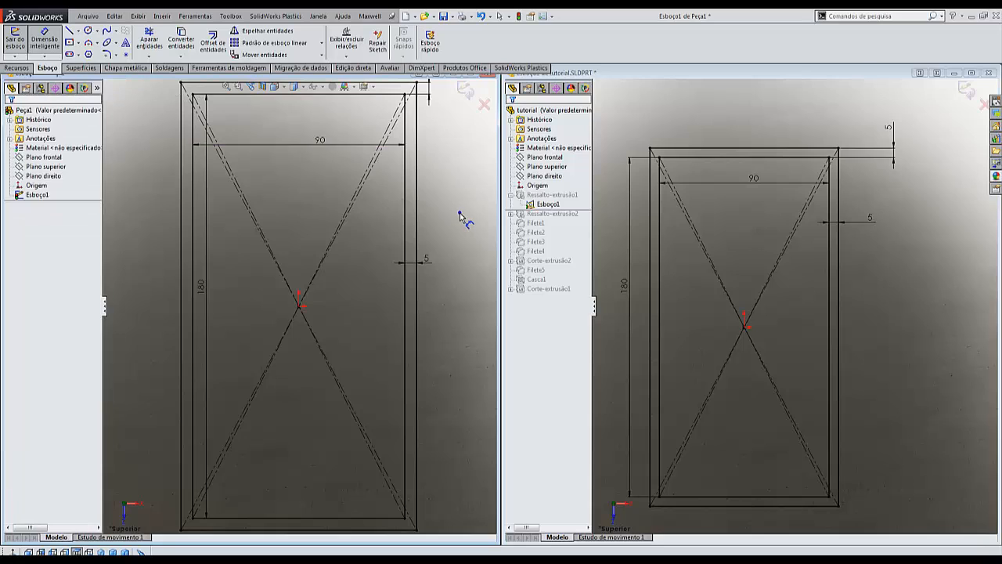
key(f)
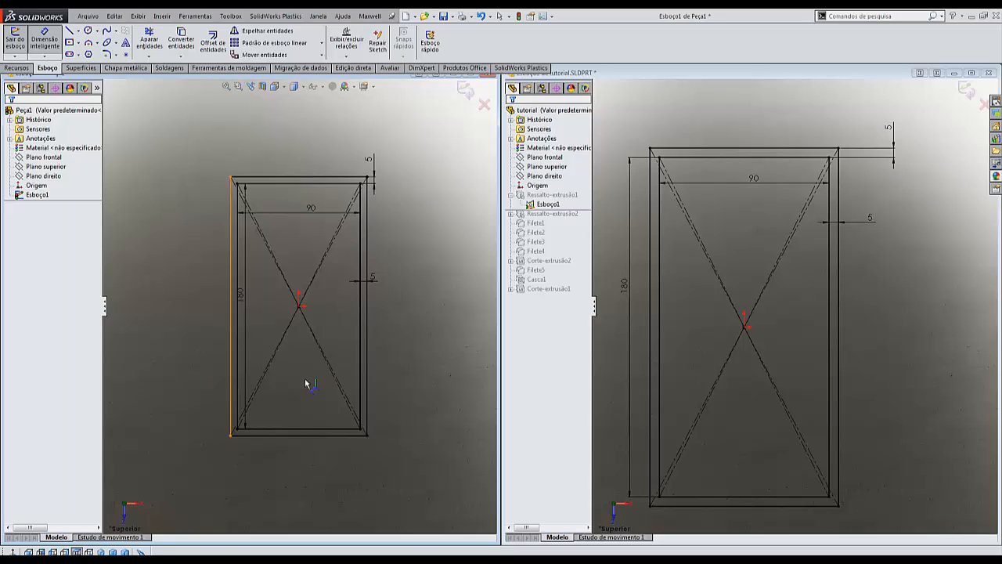
key(Escape)
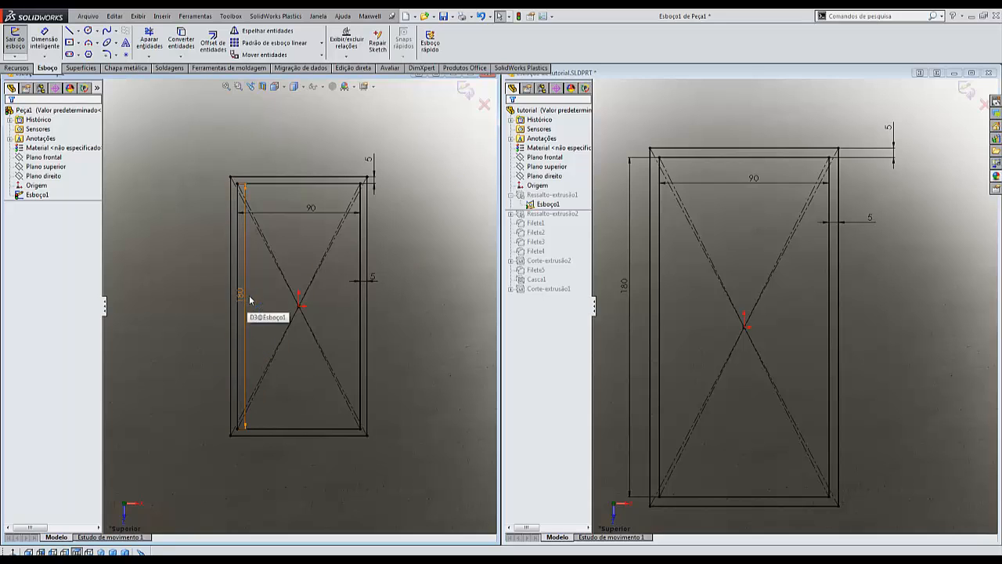
Exit the finished sketch in the new part and close the reference sketch Esboço1 in the tutorial part.
click(465, 92)
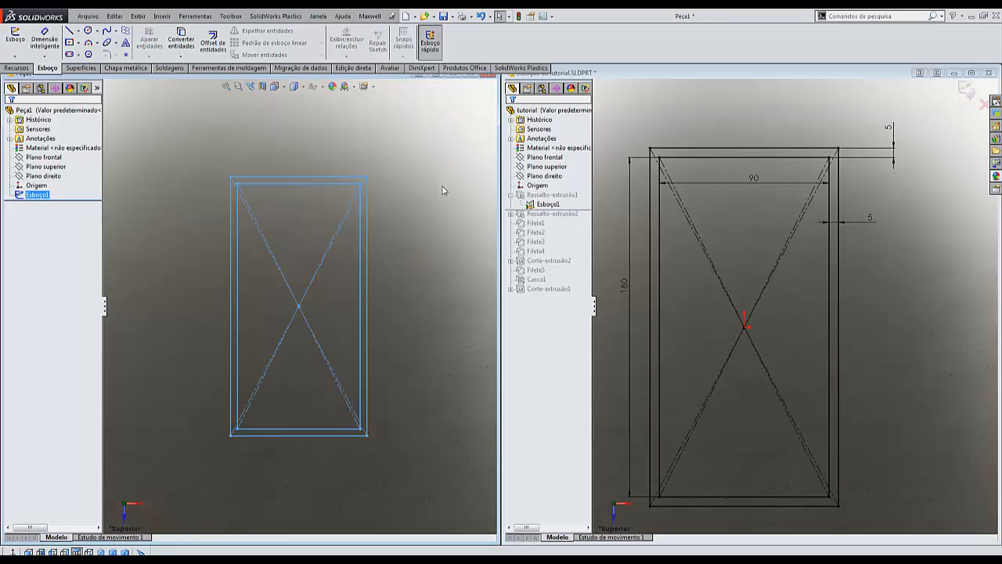
click(432, 281)
click(967, 91)
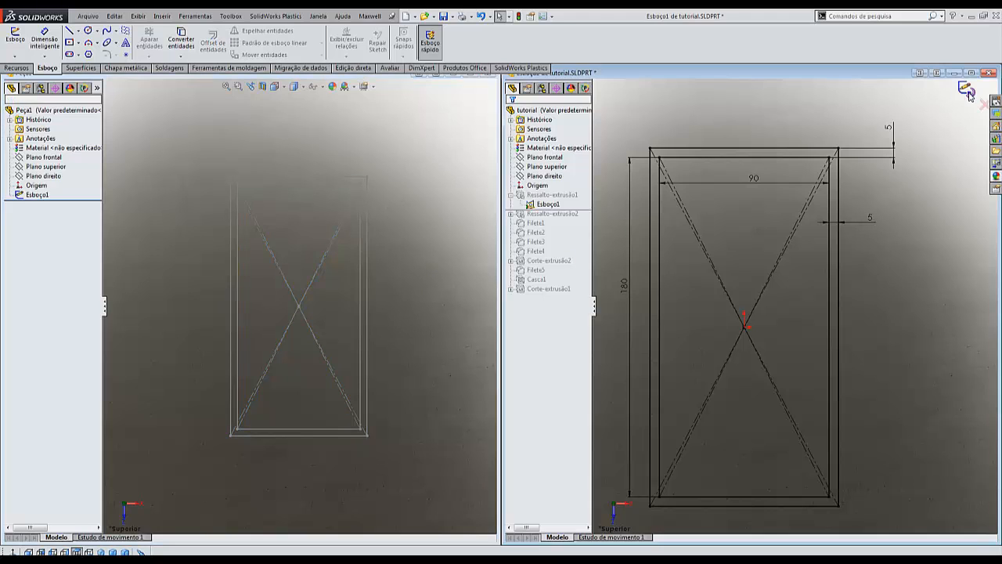
click(548, 203)
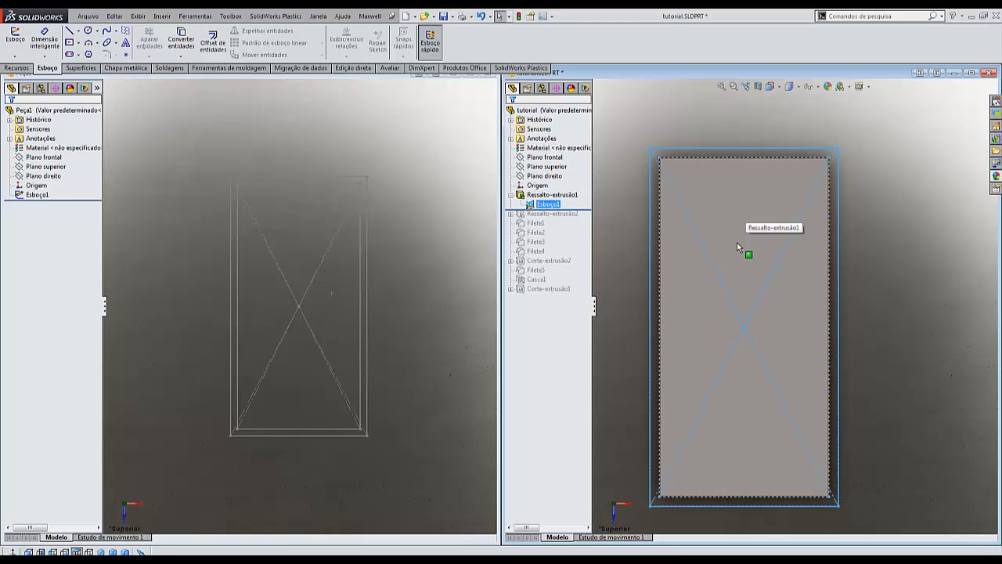
click(426, 236)
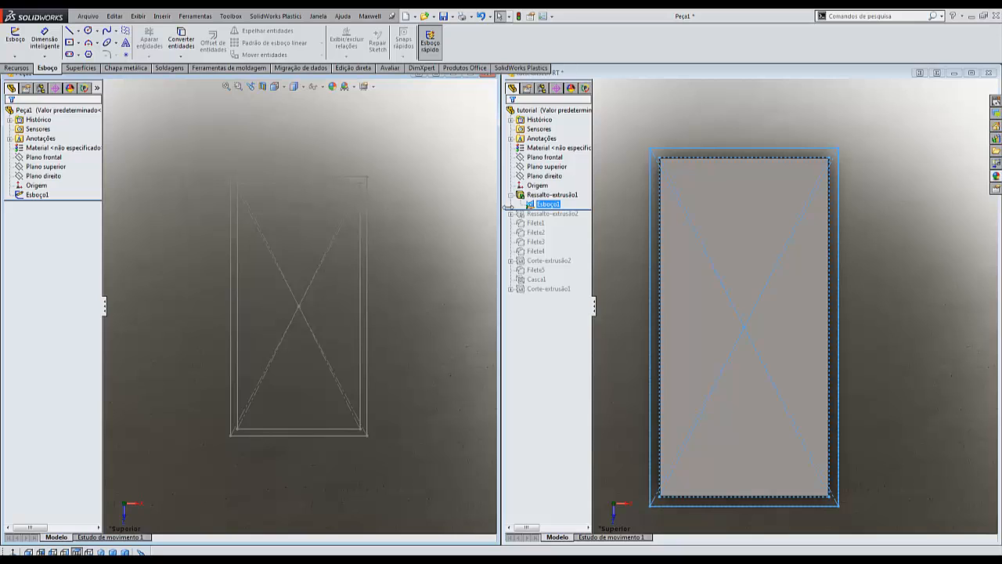
Inspect the depth, draft and contour settings of Ressalto-extrusão1 in the tutorial part, leaving them as they are.
click(552, 194)
middle_drag(678, 289, 721, 229)
drag(554, 210, 554, 214)
click(531, 195)
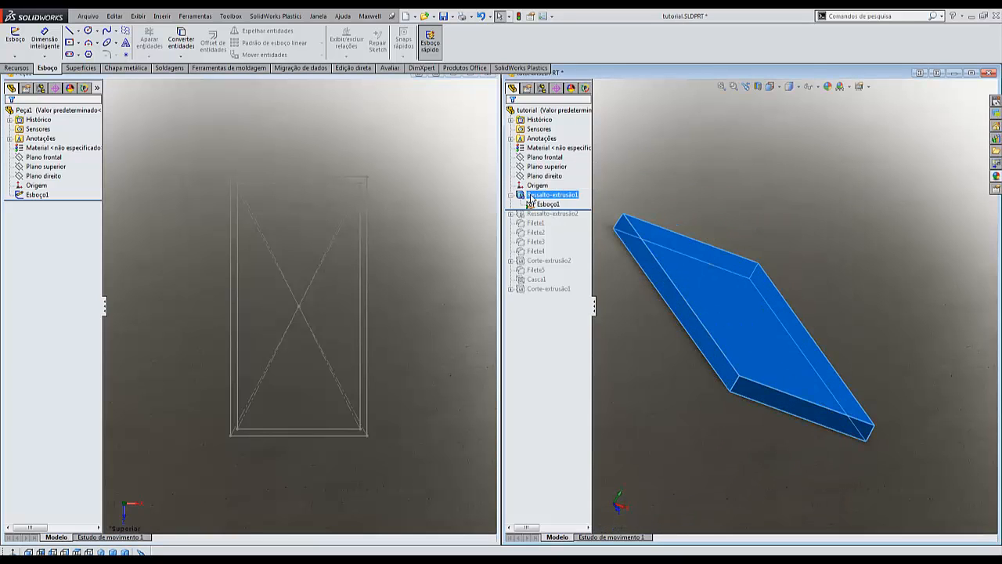
click(620, 196)
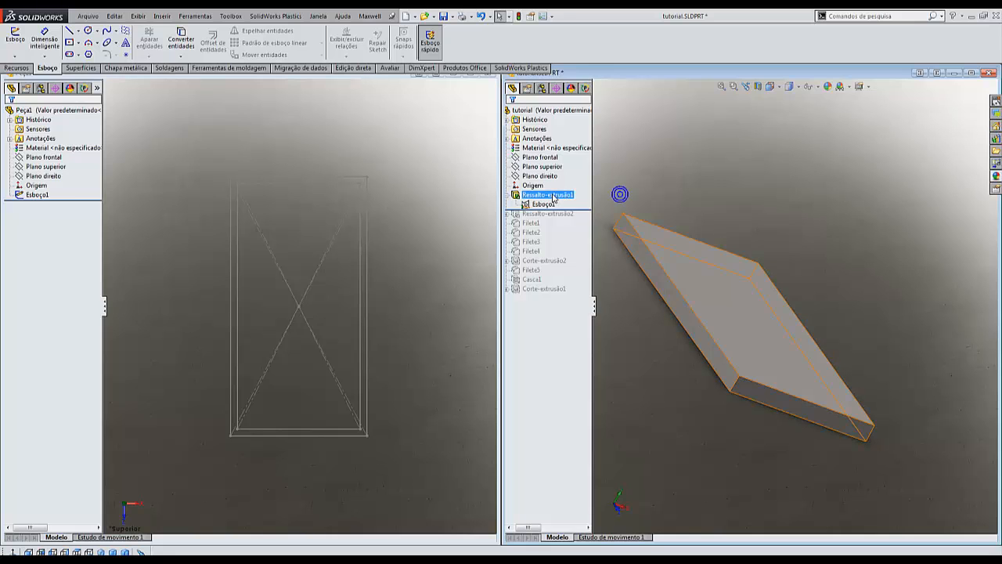
click(550, 194)
click(569, 168)
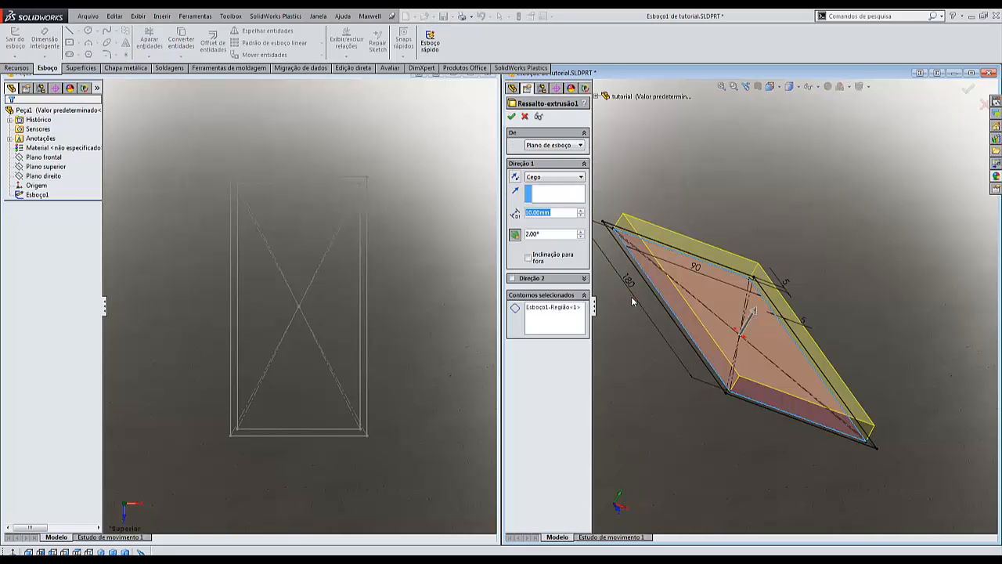
scroll(652, 325, down, 1)
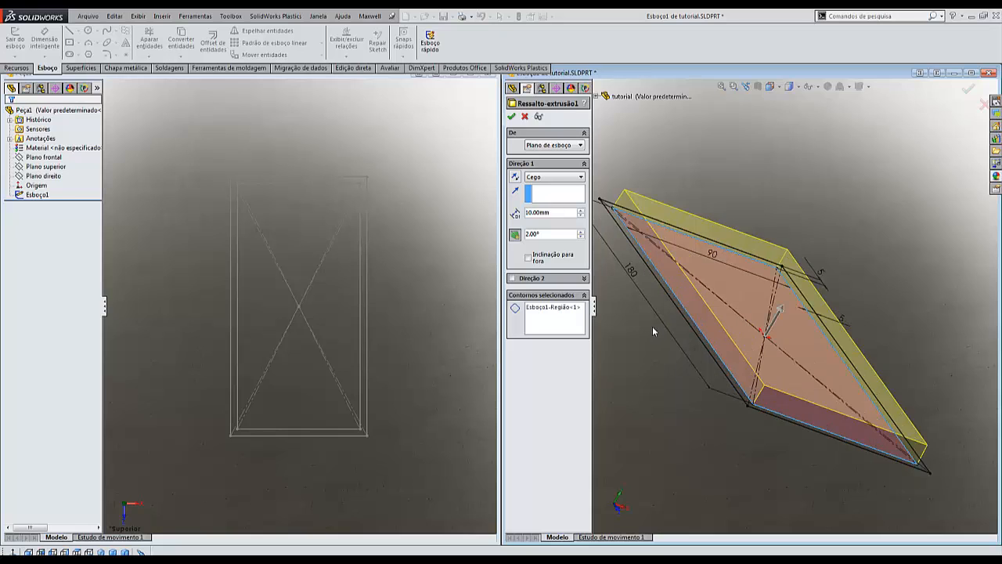
mouse_move(652, 326)
middle_down()
mouse_move(647, 286)
mouse_move(649, 331)
middle_up()
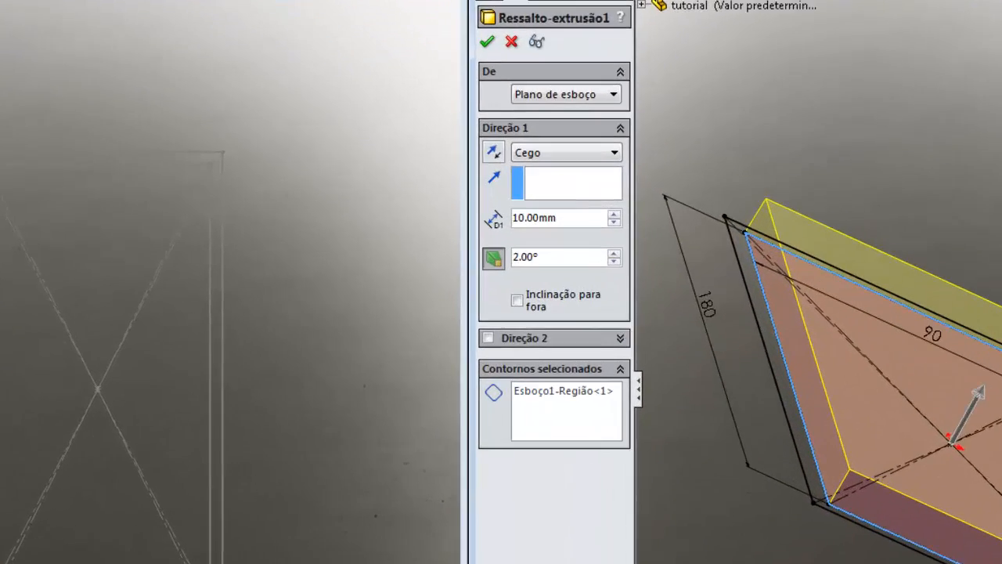
middle_drag(952, 442, 951, 361)
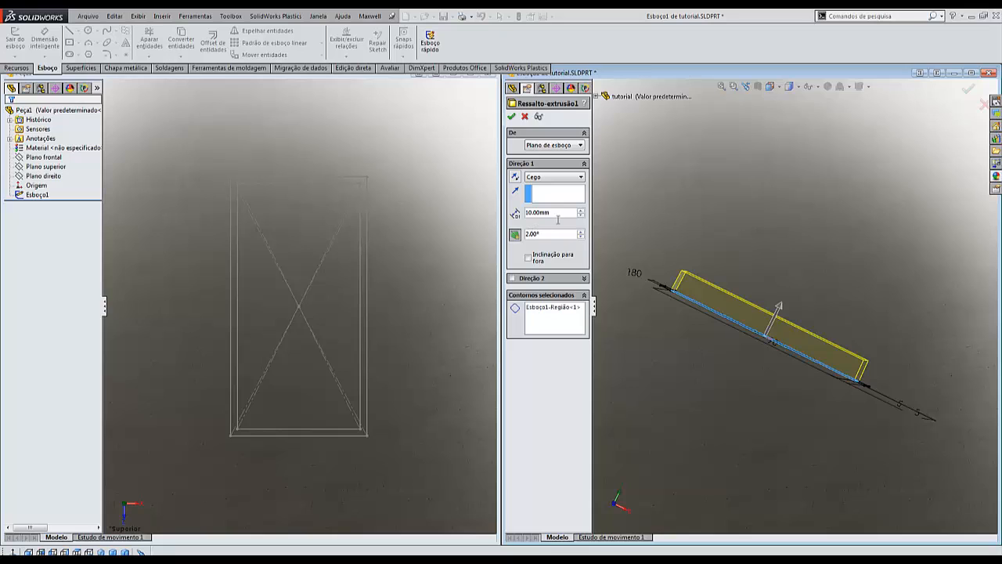
click(525, 118)
Start a boss extrusion from Esboço1 in the new part and clear its selected contour.
click(377, 298)
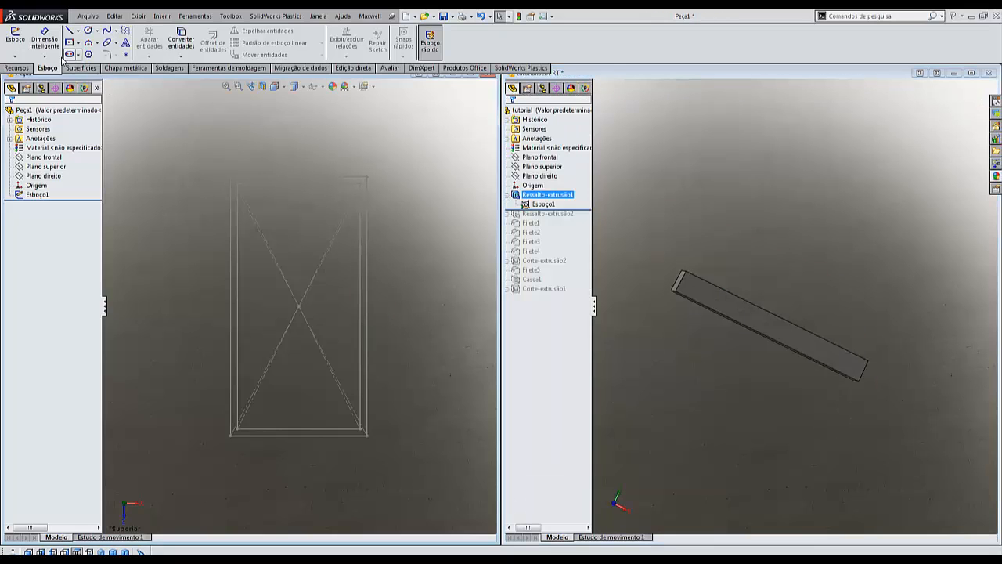
click(16, 68)
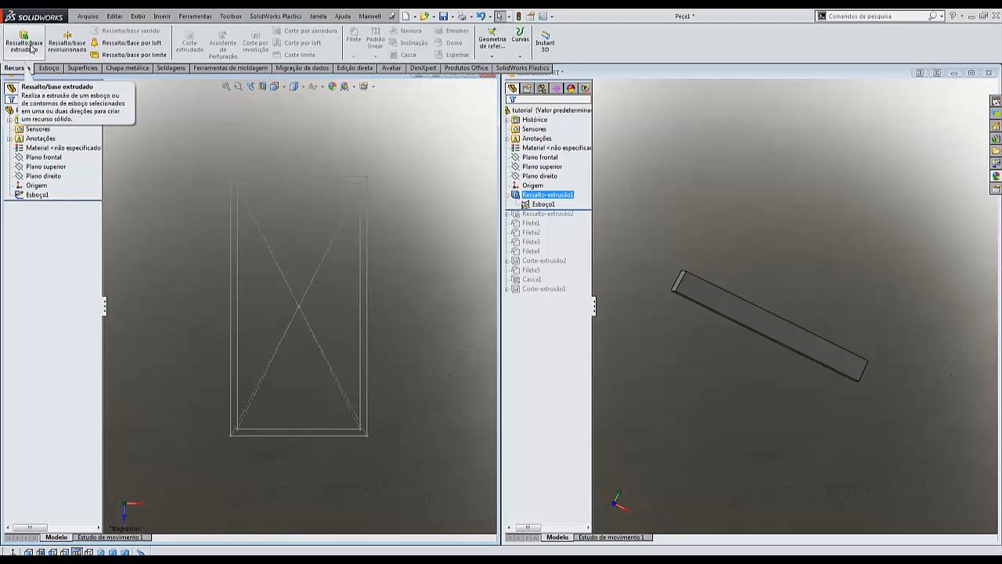
click(24, 45)
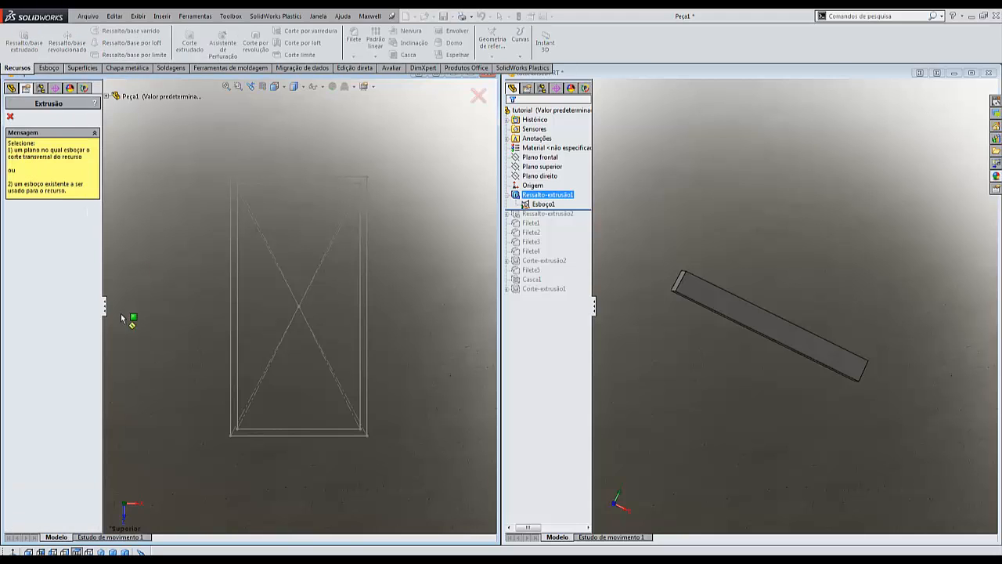
click(238, 316)
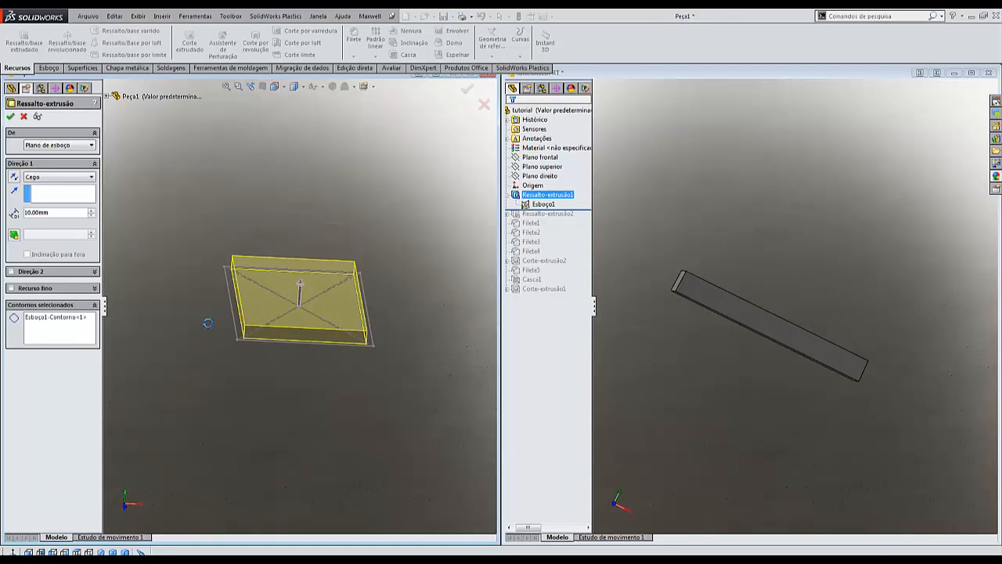
click(78, 317)
key(Delete)
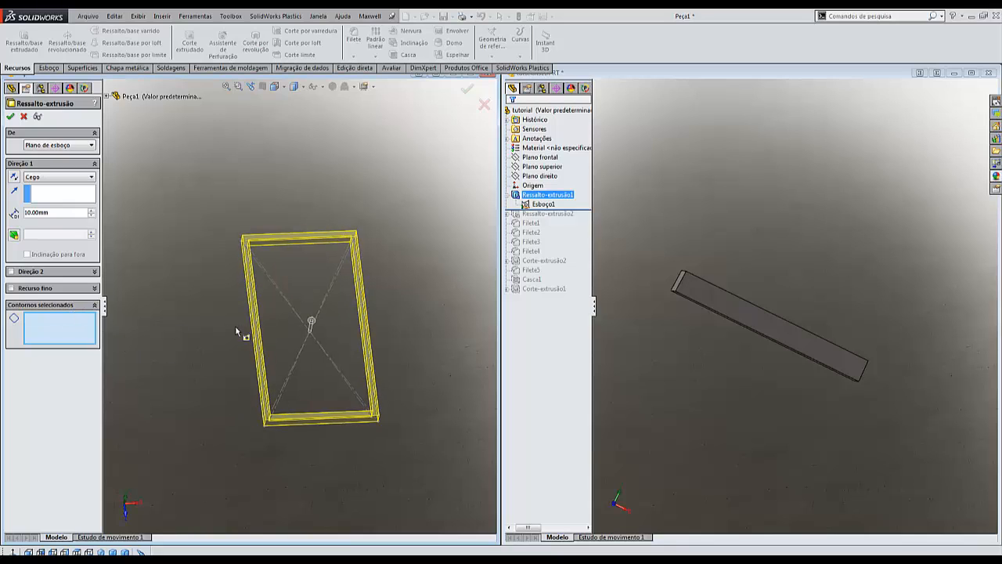
Choose the region inside the inner rectangle as the contour to extrude and check the preview from the side.
scroll(280, 273, down, 4)
scroll(140, 335, up, 2)
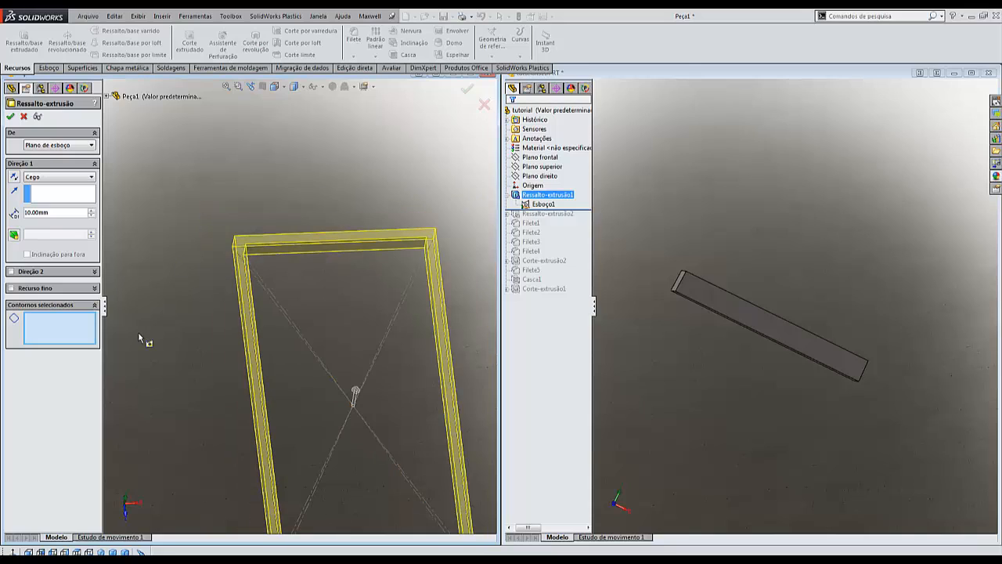
click(94, 308)
click(97, 306)
click(275, 336)
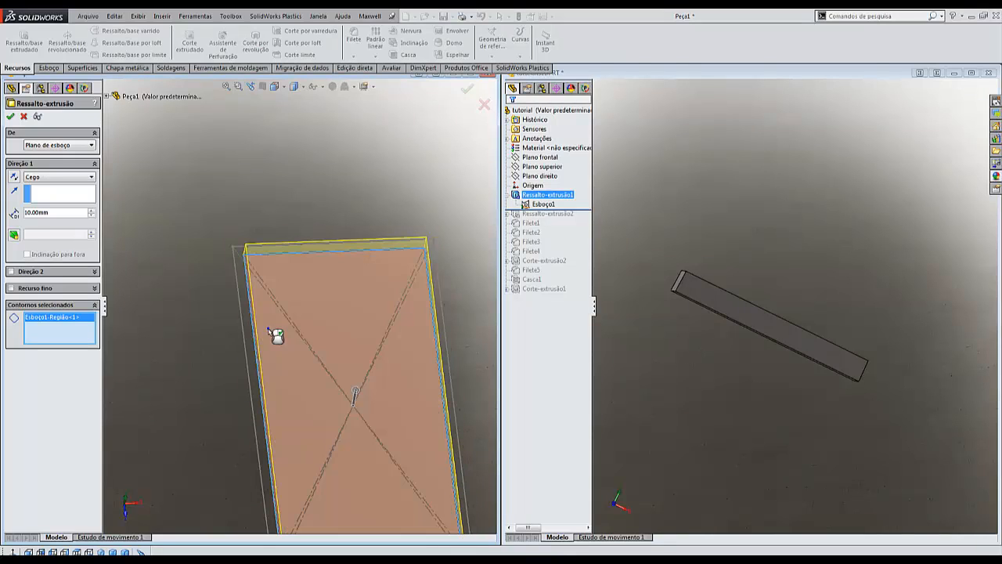
scroll(235, 404, up, 3)
middle_drag(240, 410, 230, 335)
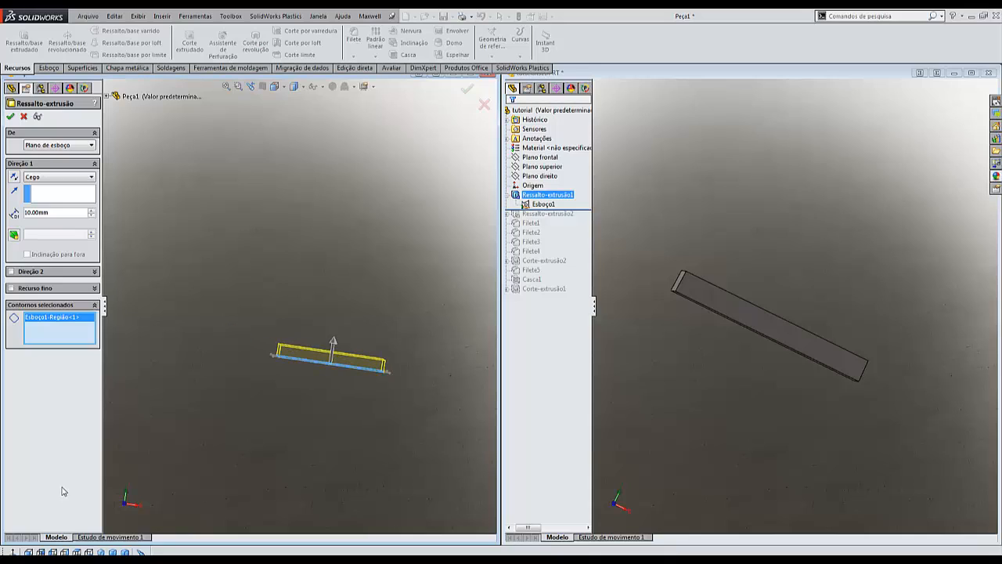
middle_drag(290, 394, 295, 350)
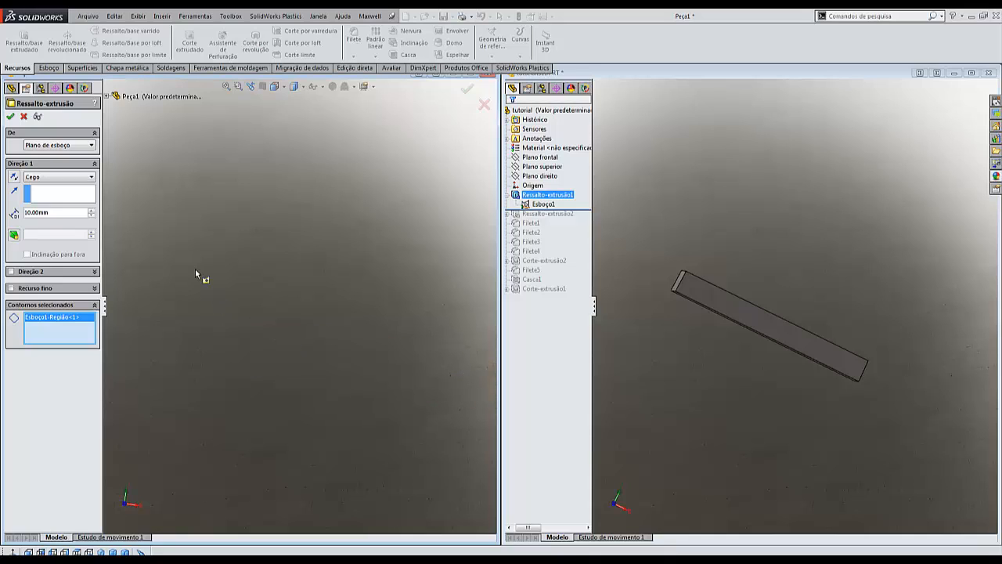
View the base extrusion preview from the front and enable draft on it with an angle of 2°.
middle_drag(195, 272, 298, 342)
scroll(298, 342, down, 6)
scroll(311, 315, up, 1)
scroll(283, 372, up, 3)
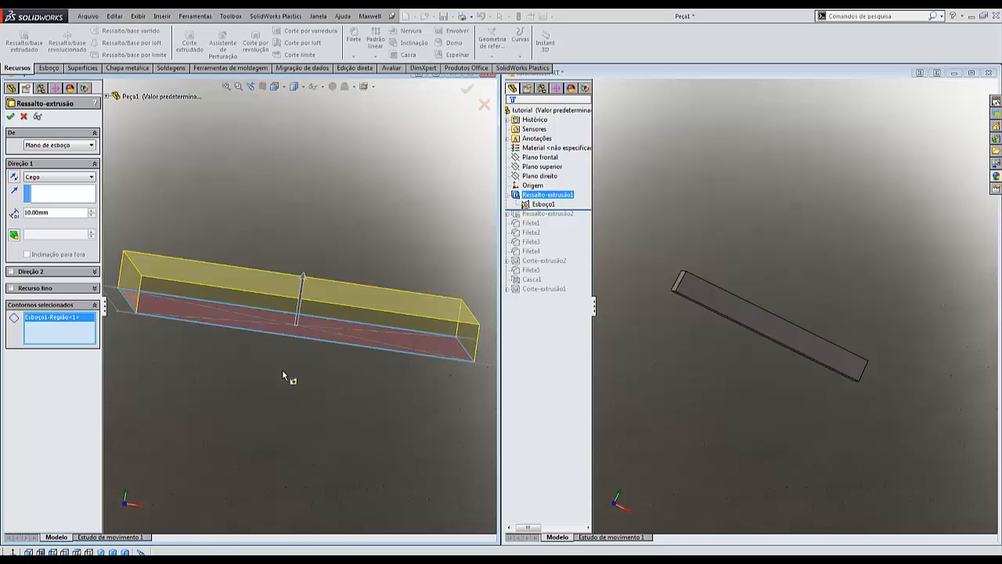
scroll(289, 330, down, 3)
mouse_move(290, 364)
middle_down()
mouse_move(289, 349)
mouse_move(290, 374)
mouse_move(288, 360)
middle_up()
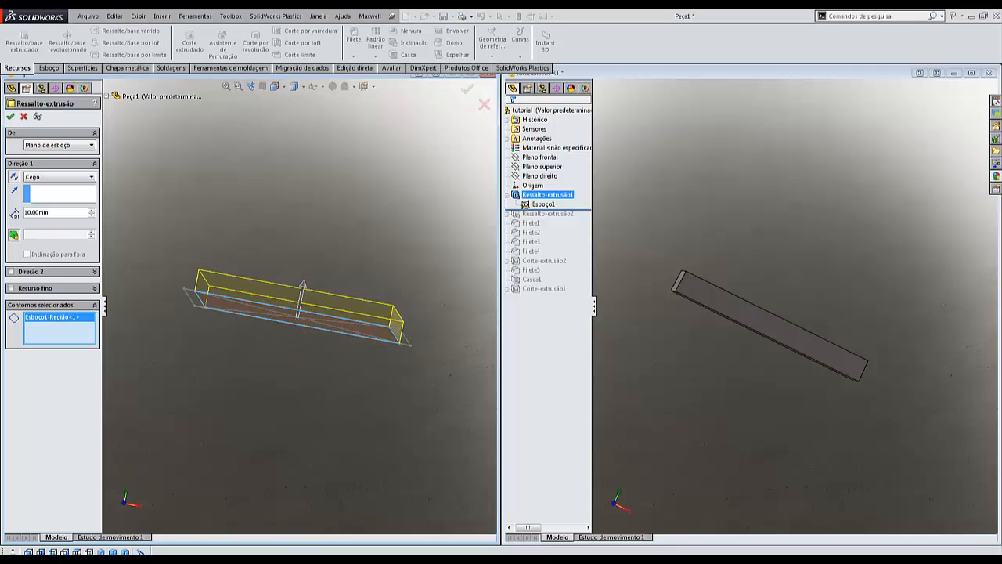
key(ctrl+1)
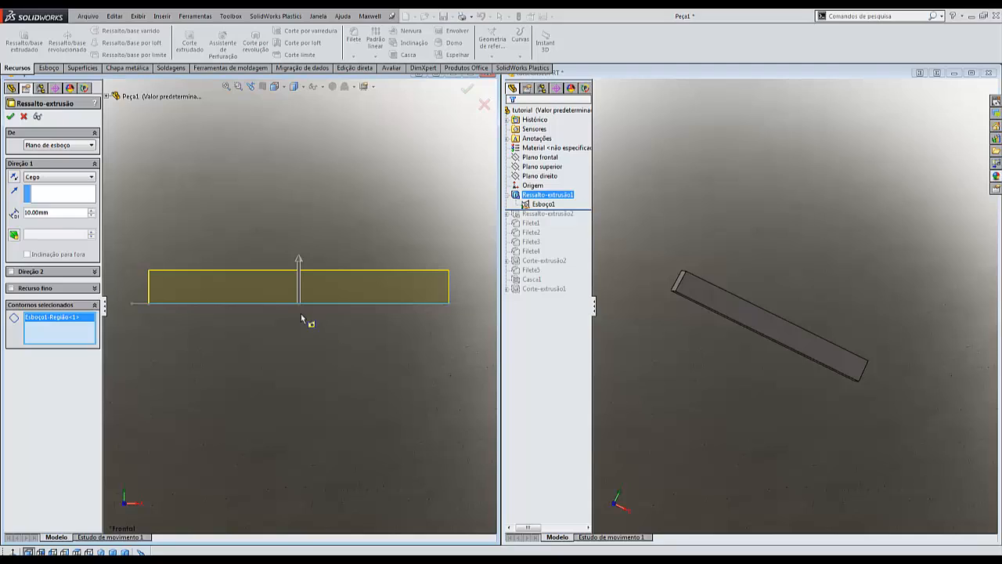
scroll(153, 277, down, 3)
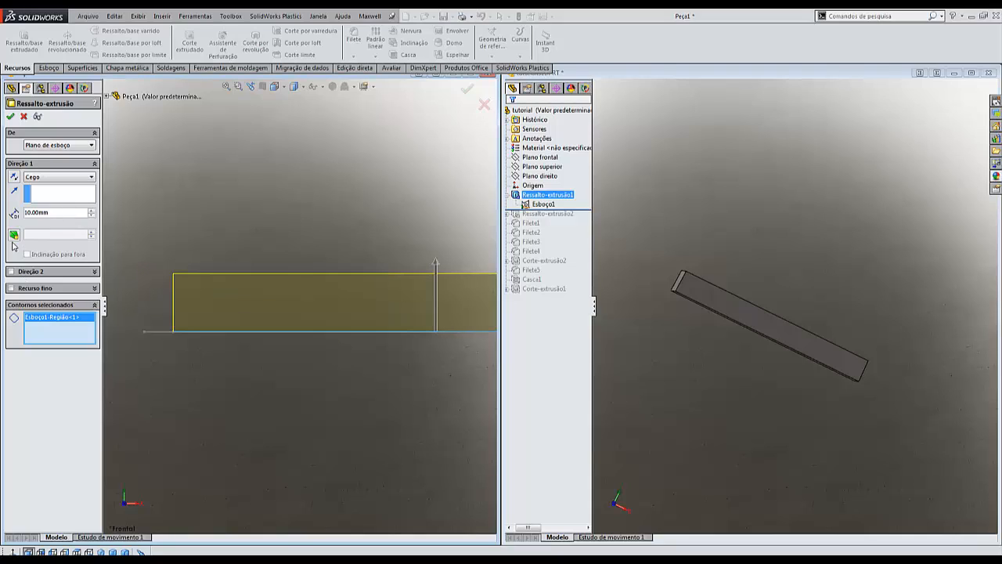
click(13, 235)
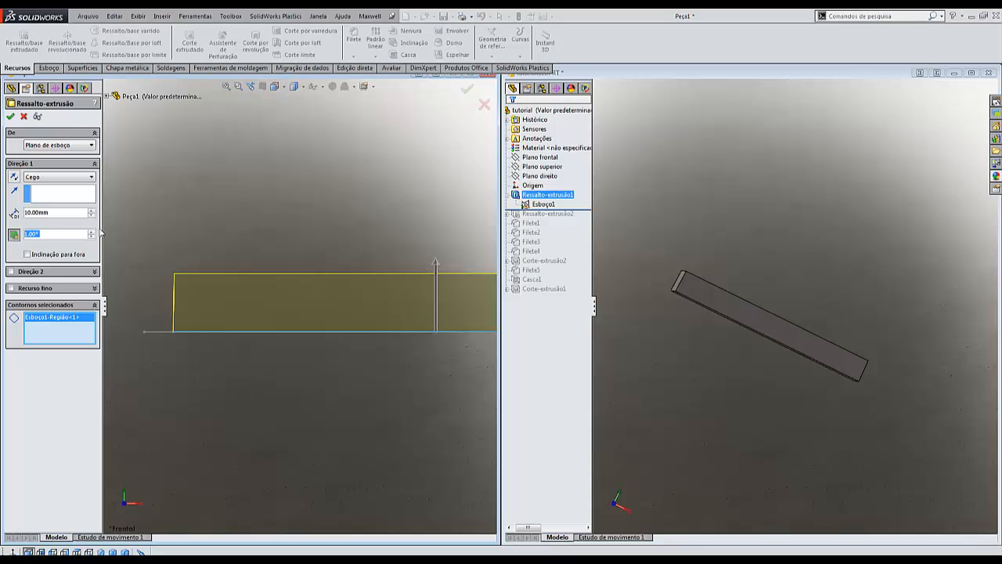
click(91, 232)
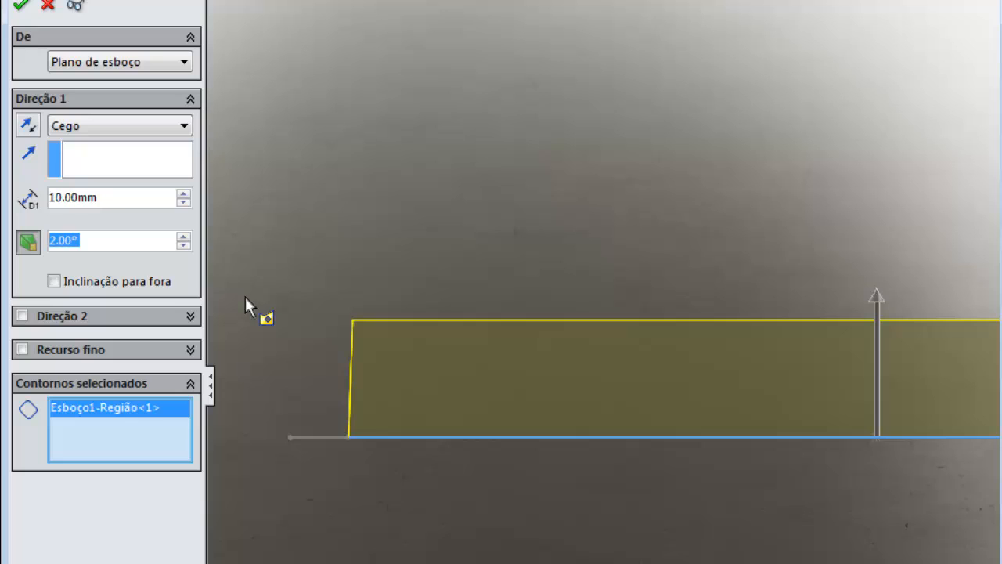
Try a steeper draft of 11° on the base extrusion preview.
click(187, 235)
click(186, 235)
click(187, 234)
click(187, 235)
click(187, 235)
click(186, 235)
click(186, 234)
click(187, 235)
click(186, 235)
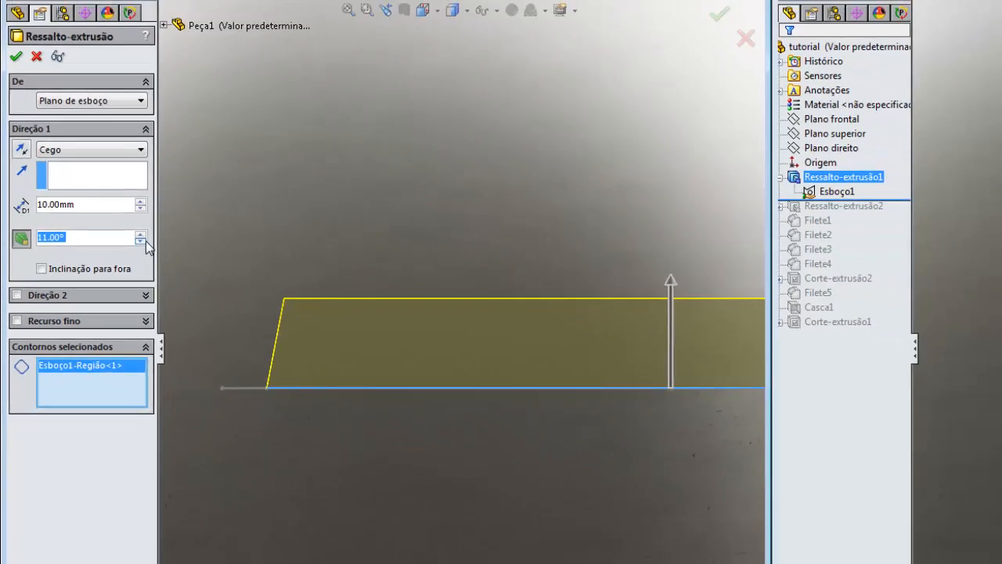
Set the draft angle back to 2° and finish the 10 mm base extrusion.
click(185, 246)
click(186, 245)
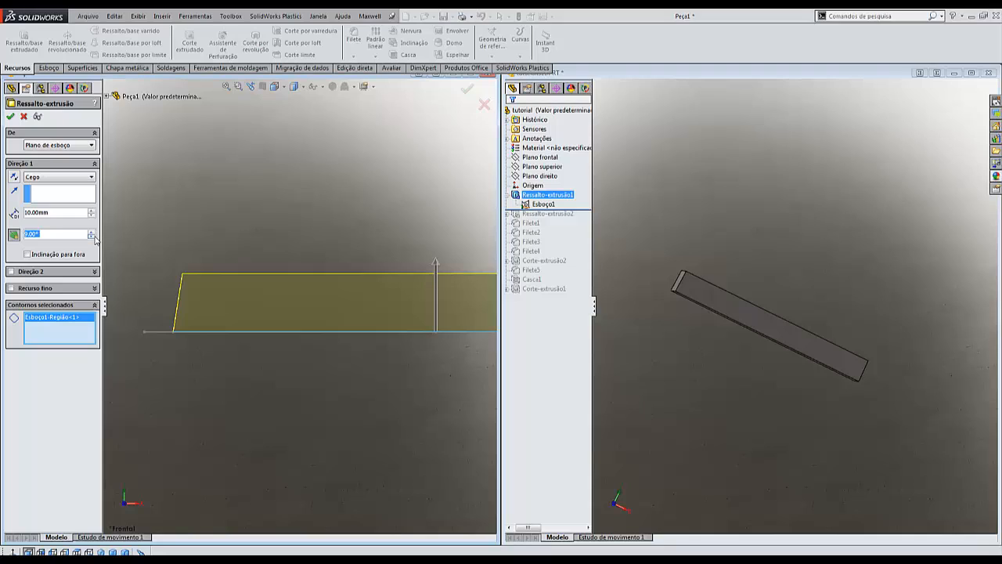
click(92, 236)
click(92, 236)
click(92, 236)
click(10, 117)
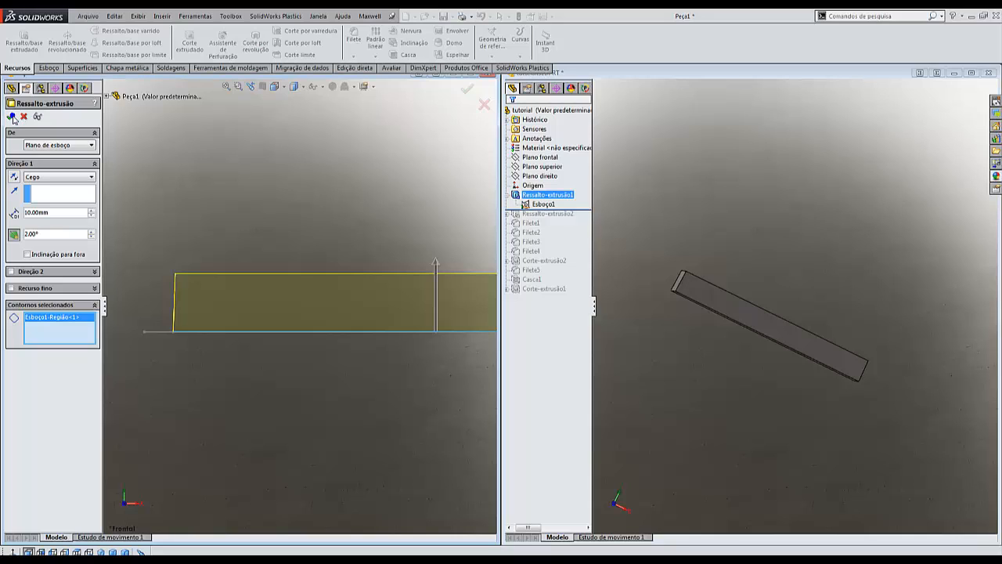
click(273, 388)
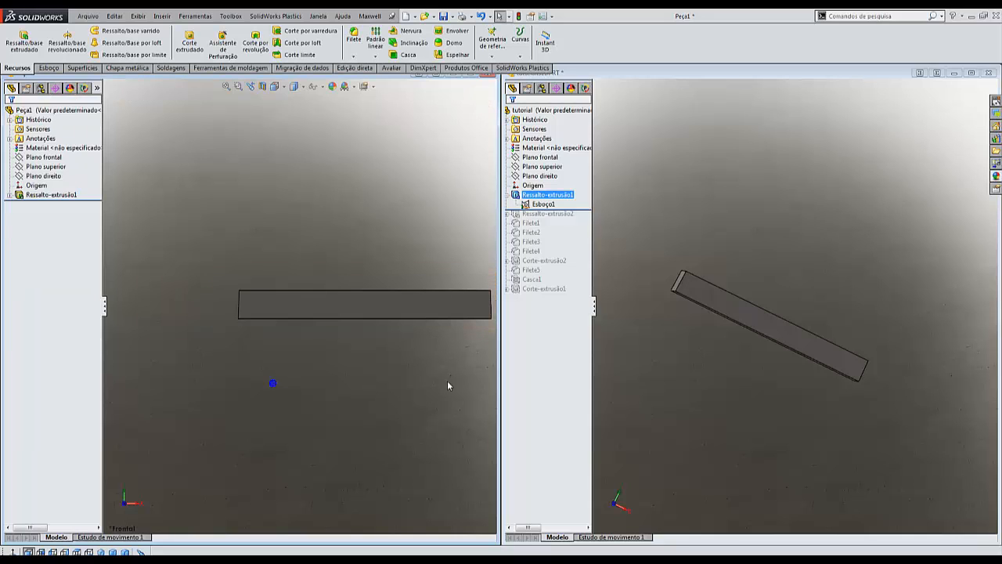
Switch to the tutorial part, collapse Ressalto-extrusão1 and roll the history forward to include Ressalto-extrusão2.
click(672, 367)
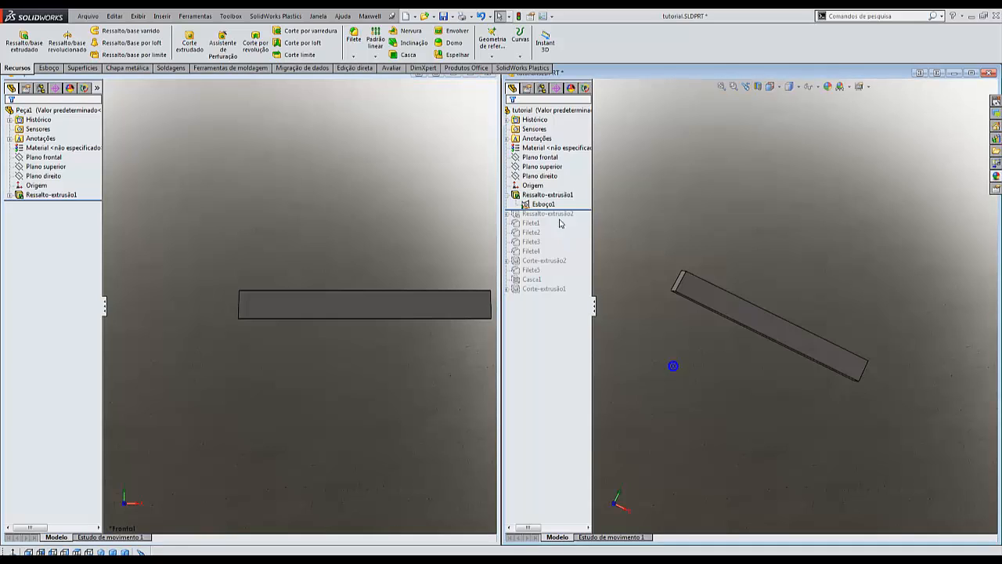
click(508, 195)
click(569, 195)
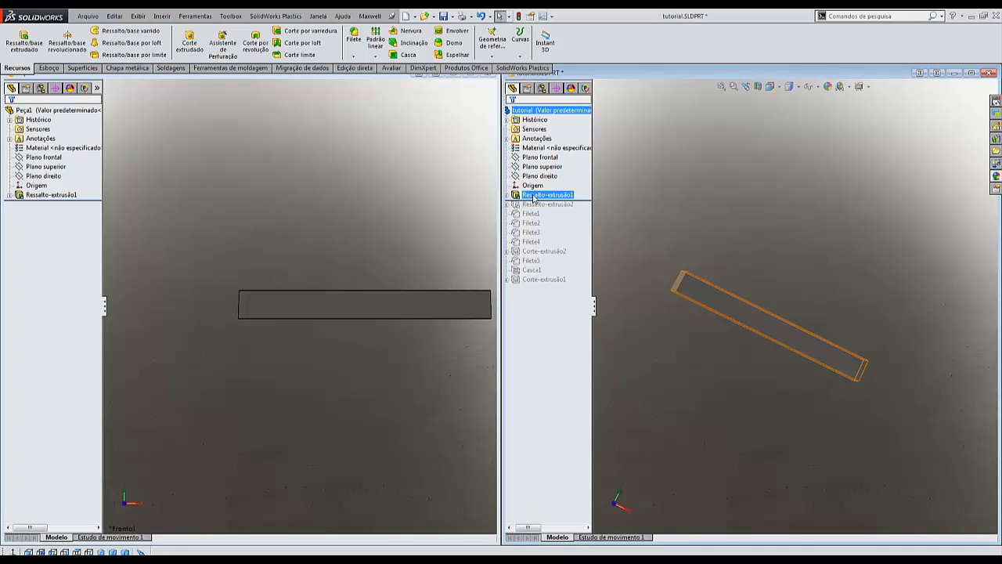
click(580, 208)
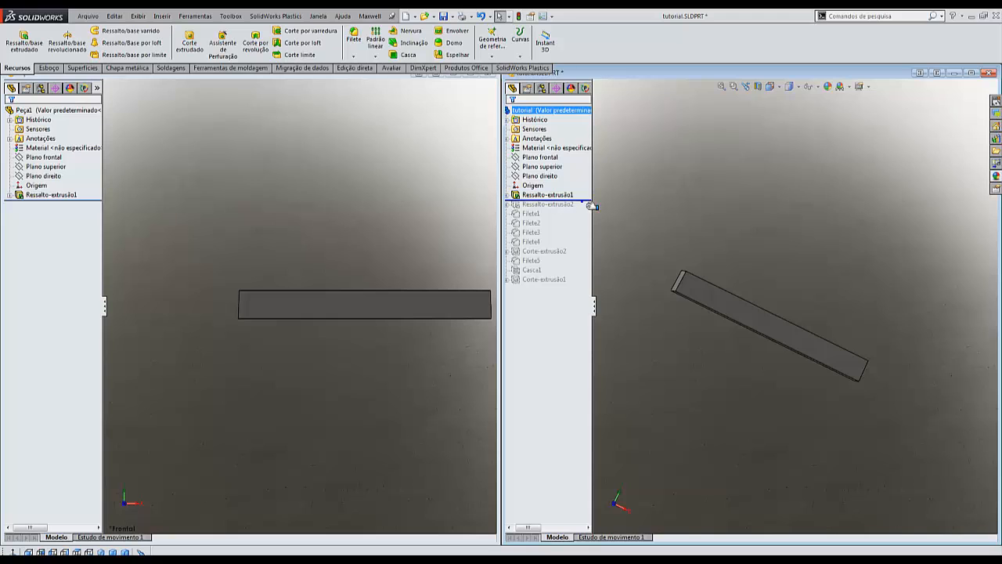
drag(592, 206, 592, 211)
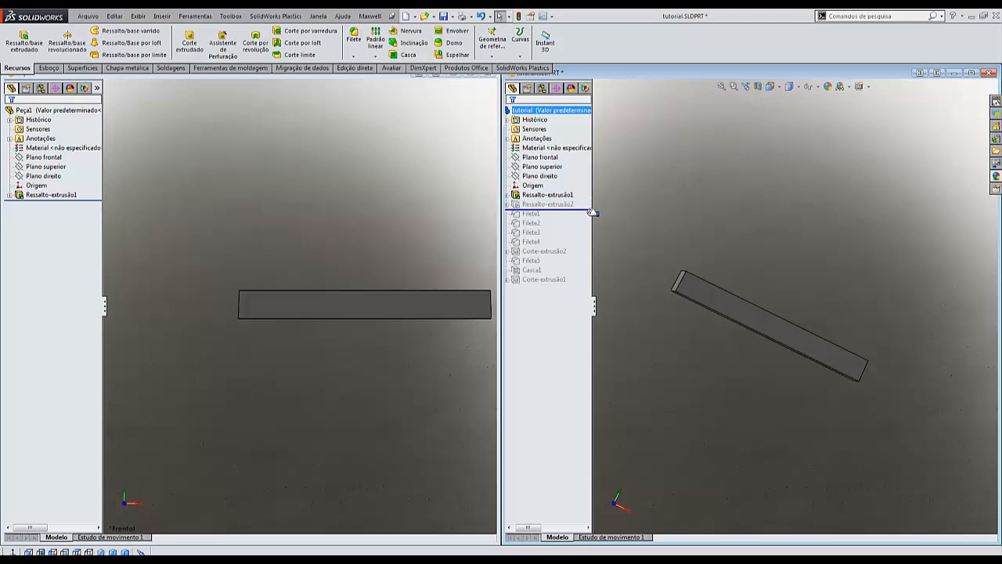
Examine the sketch used by Ressalto-extrusão2 in the tutorial part and its outline on the model.
click(508, 204)
middle_drag(640, 242, 636, 288)
click(543, 213)
scroll(699, 343, down, 3)
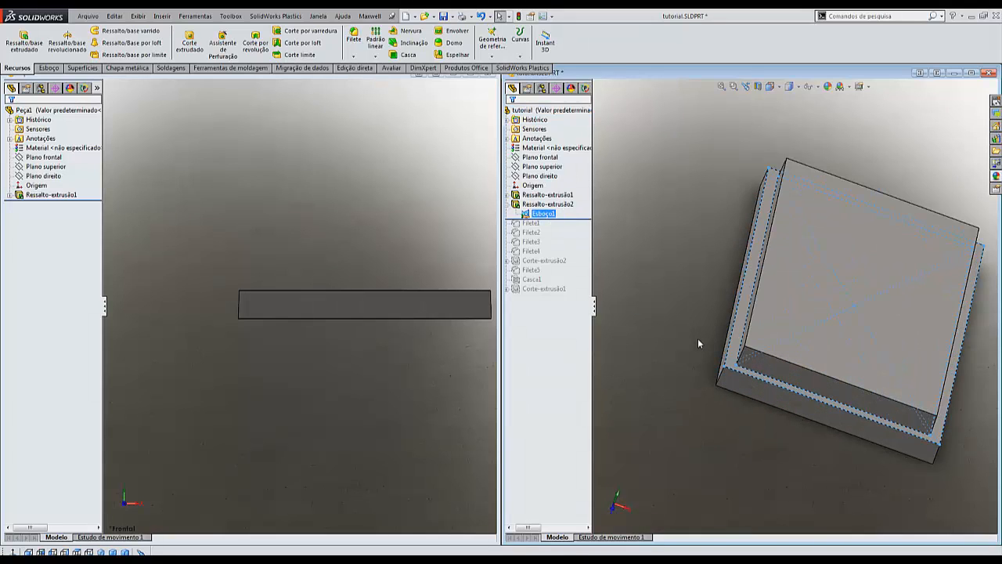
scroll(787, 345, down, 3)
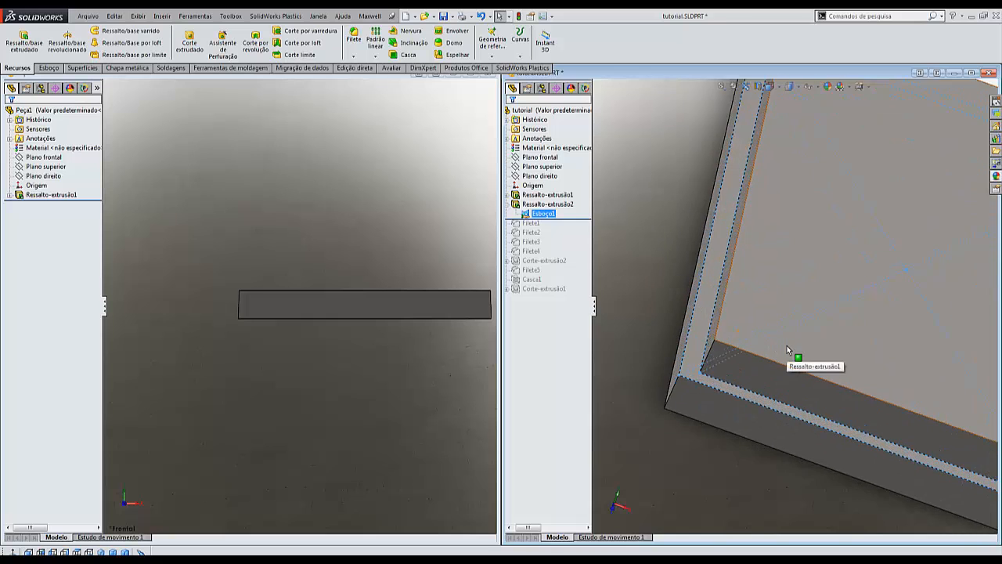
scroll(787, 345, up, 3)
click(692, 279)
Inspect the direction, depth, draft and contour settings of Ressalto-extrusão2 in the tutorial part, then cancel without changes.
click(563, 205)
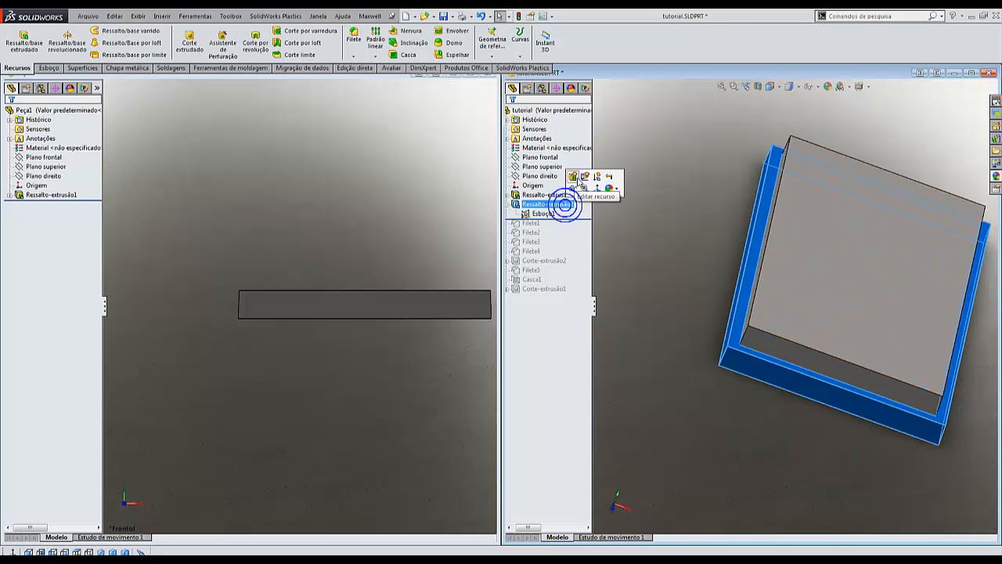
click(577, 177)
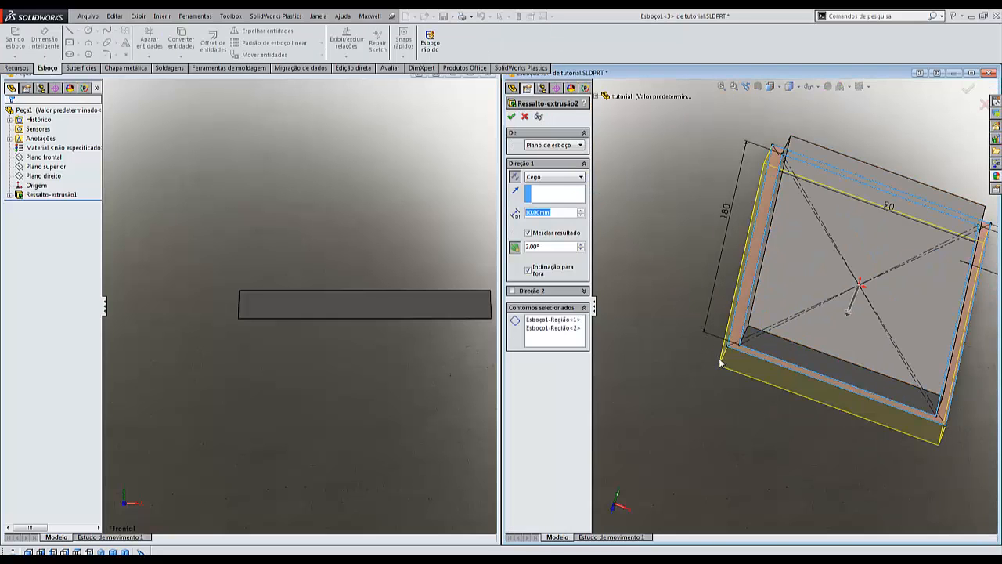
middle_drag(721, 363, 738, 330)
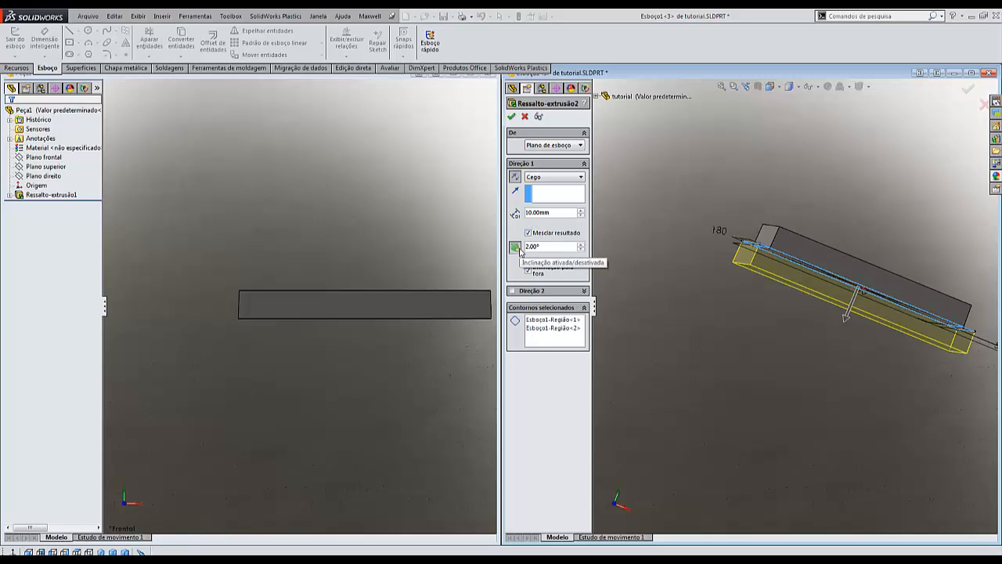
scroll(760, 271, down, 3)
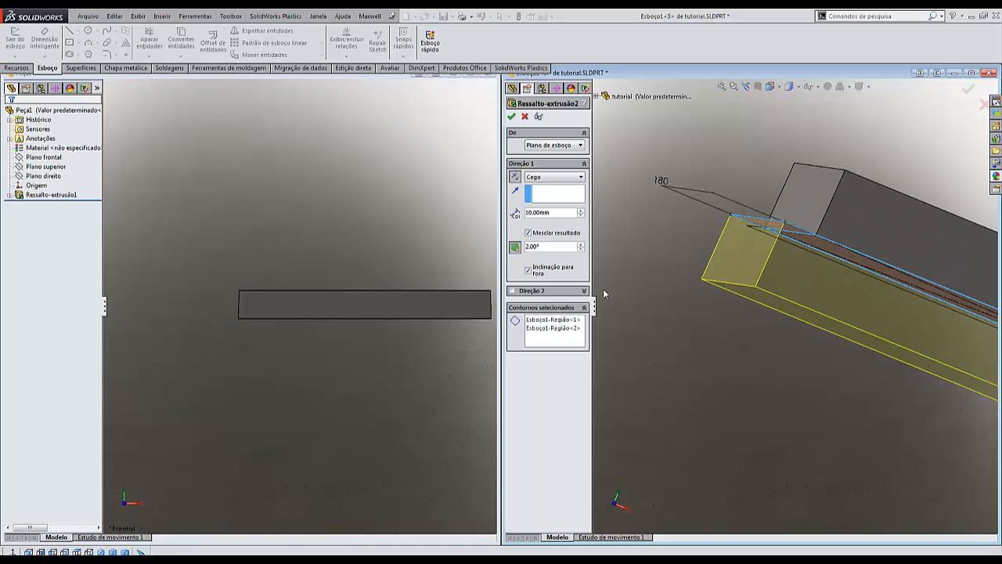
click(525, 117)
Start a second boss extrusion in the new part from Esboço1, the sketch under Ressalto-extrusão1.
middle_drag(297, 361, 287, 377)
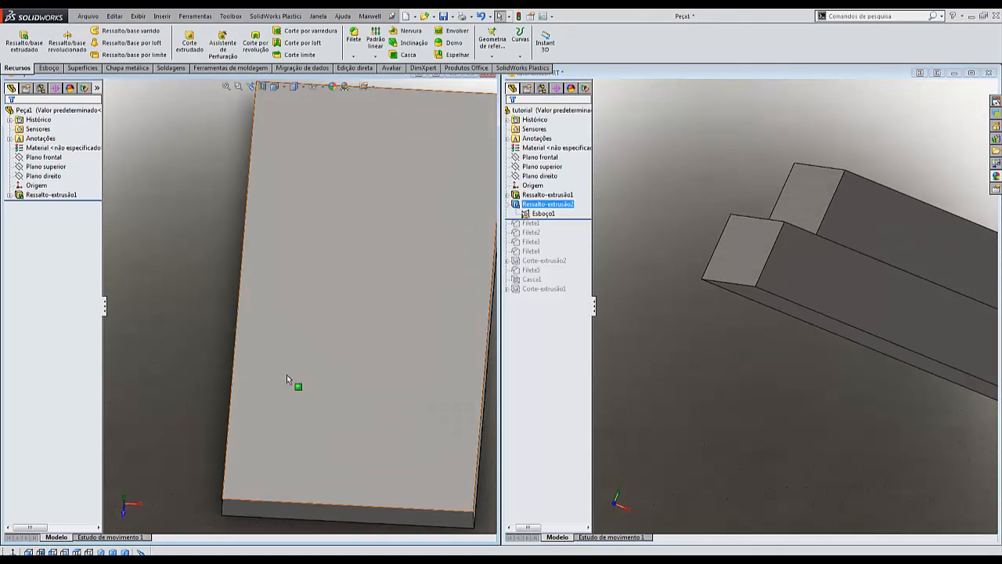
scroll(266, 337, up, 3)
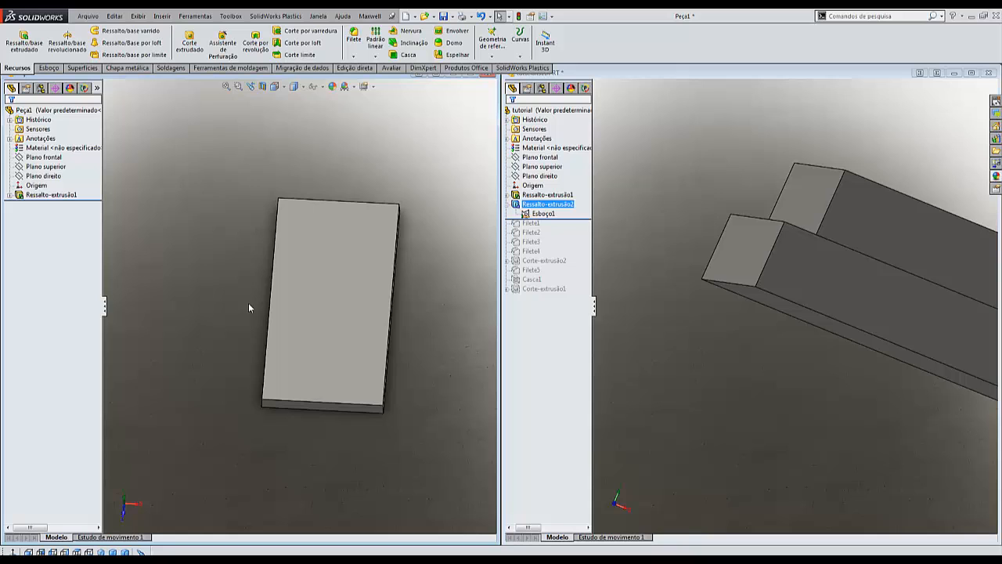
click(23, 41)
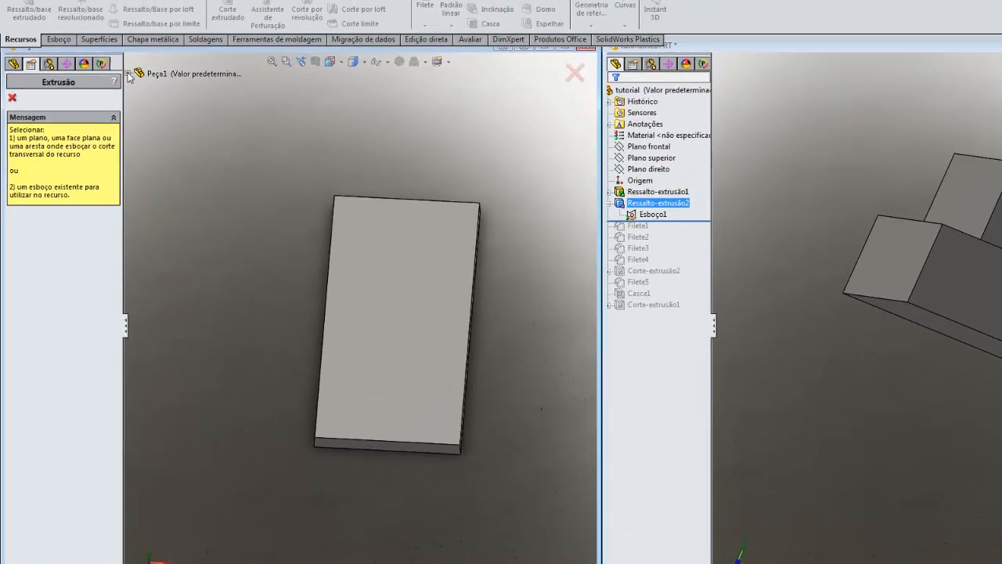
click(109, 96)
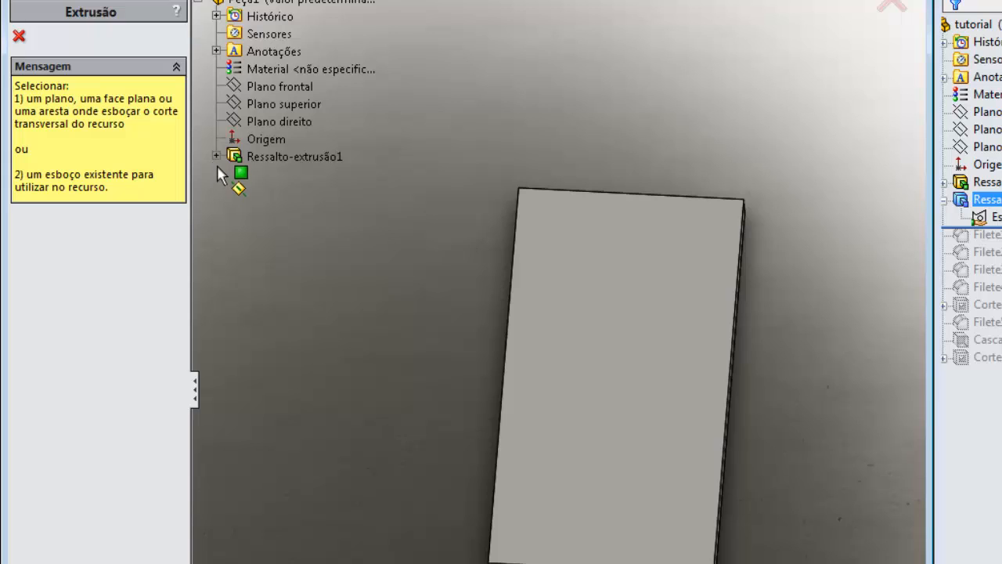
click(217, 159)
click(256, 173)
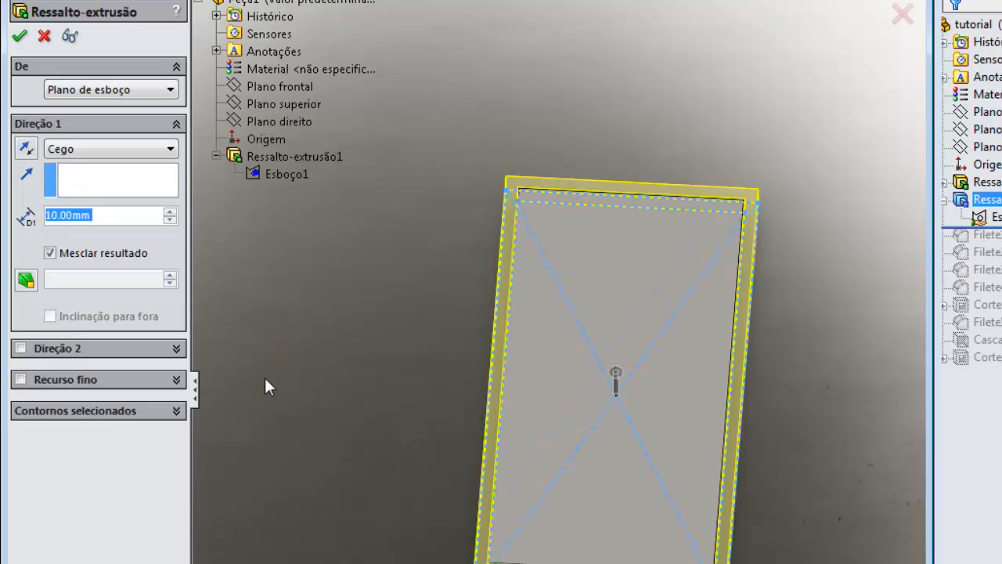
Check the second extrusion's preview and remove Esboço1 from its selected contours.
middle_drag(269, 386, 273, 237)
scroll(562, 382, down, 5)
middle_drag(562, 382, 562, 480)
scroll(562, 480, up, 5)
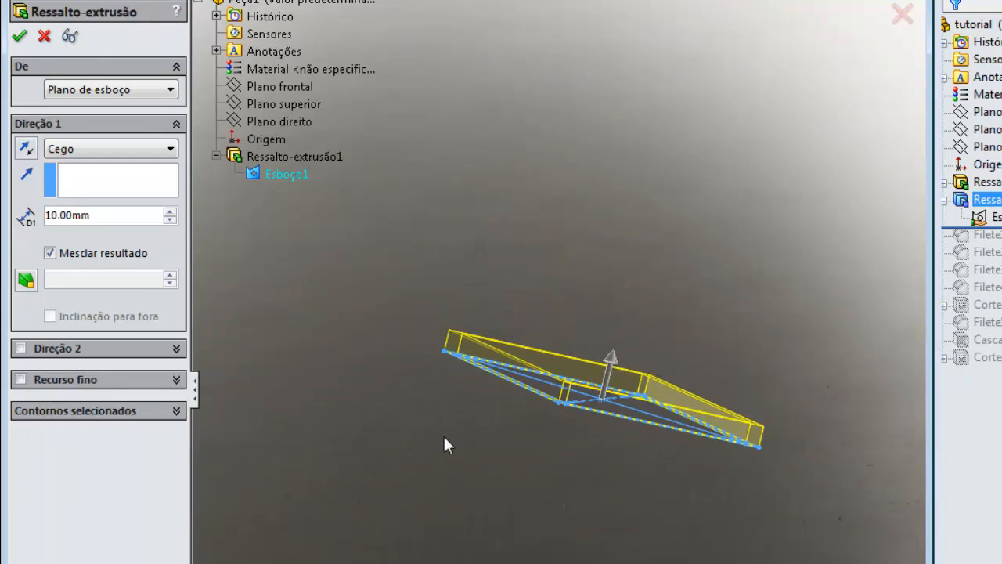
click(133, 411)
middle_drag(311, 505, 358, 426)
click(54, 436)
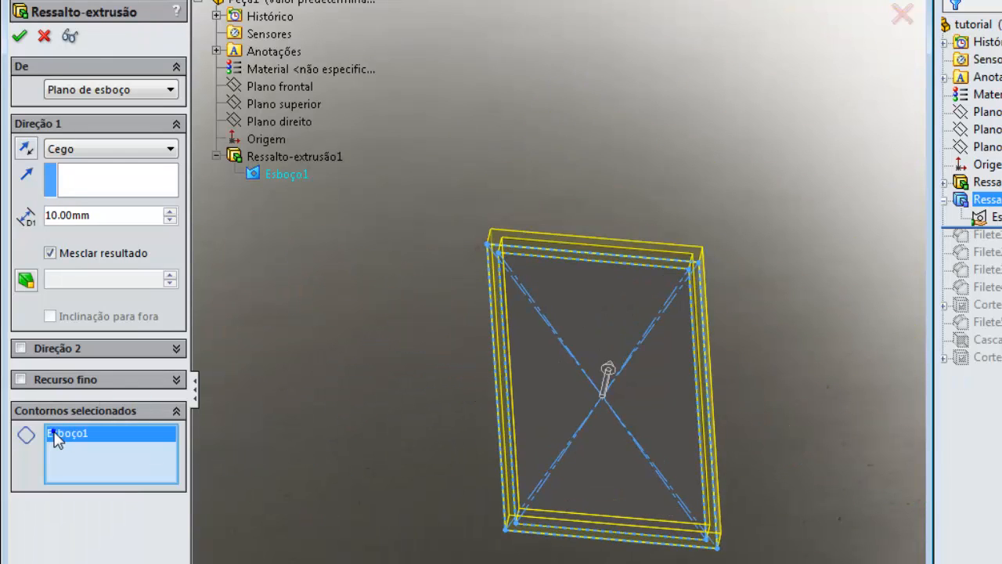
key(Delete)
Choose the region inside the inner rectangle and the surrounding border region as the contours to extrude.
scroll(542, 321, down, 8)
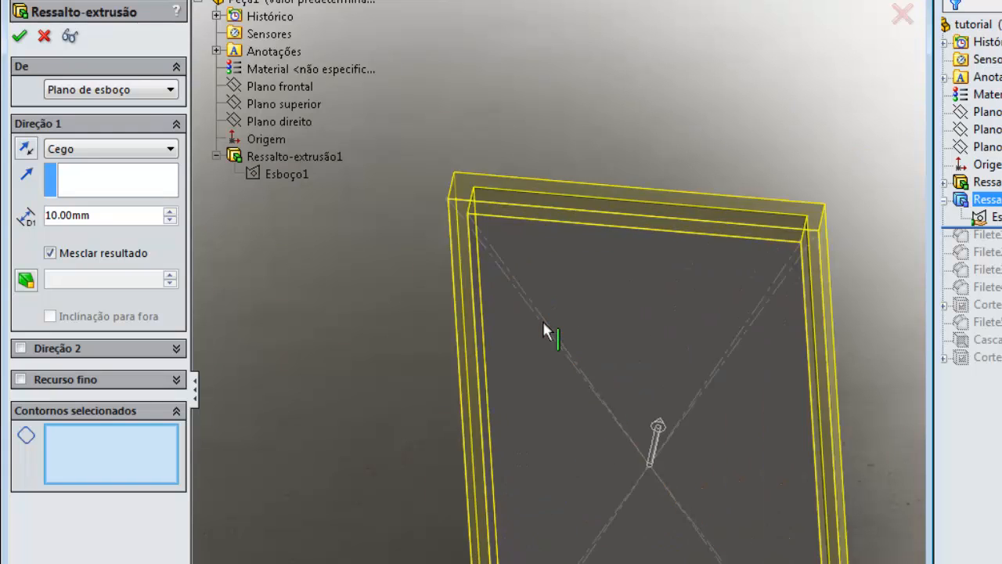
click(530, 419)
scroll(530, 417, up, 3)
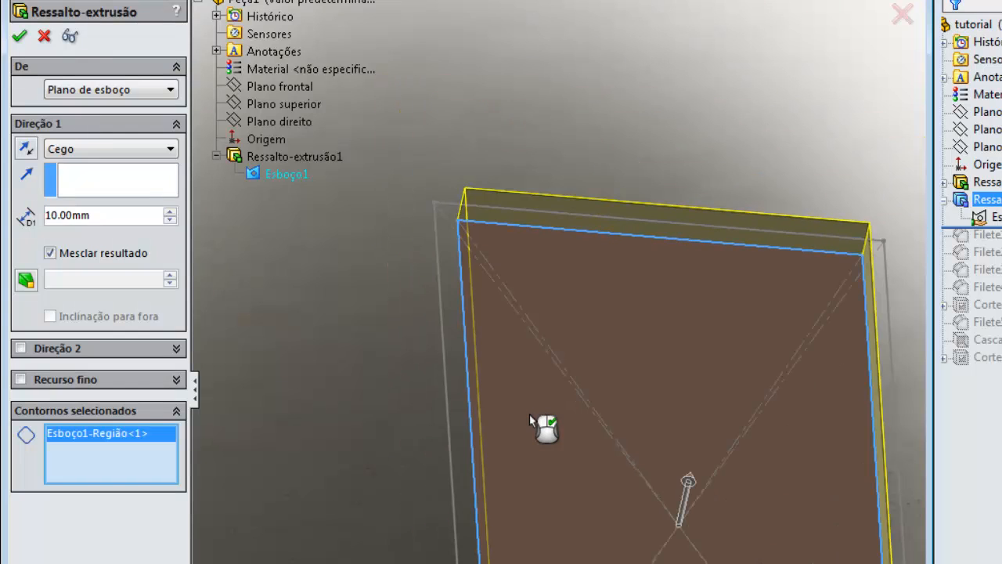
click(460, 391)
middle_drag(459, 391, 460, 543)
scroll(461, 543, up, 3)
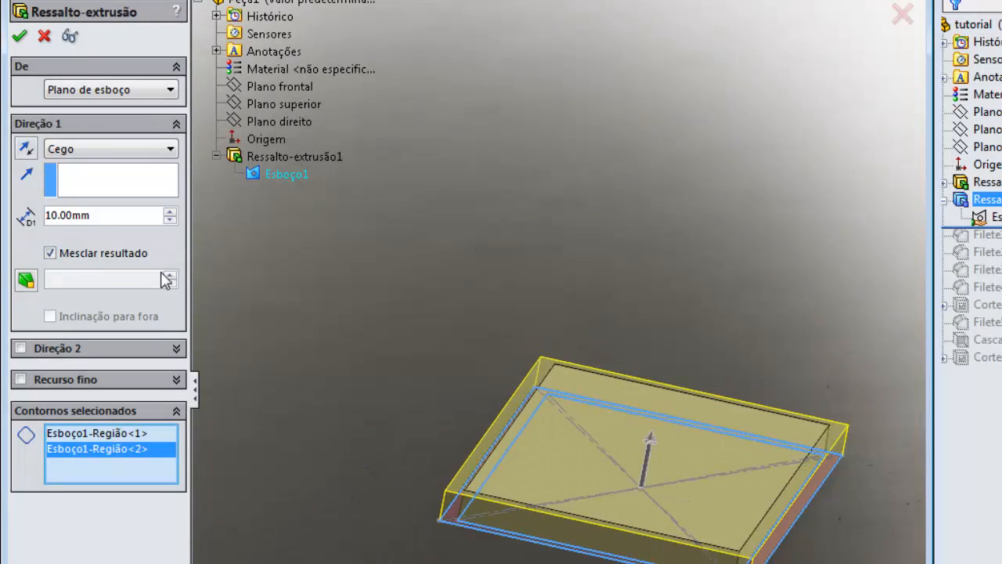
Reverse the second extrusion so it runs below the sketch plane, and enable draft at 2°.
click(27, 148)
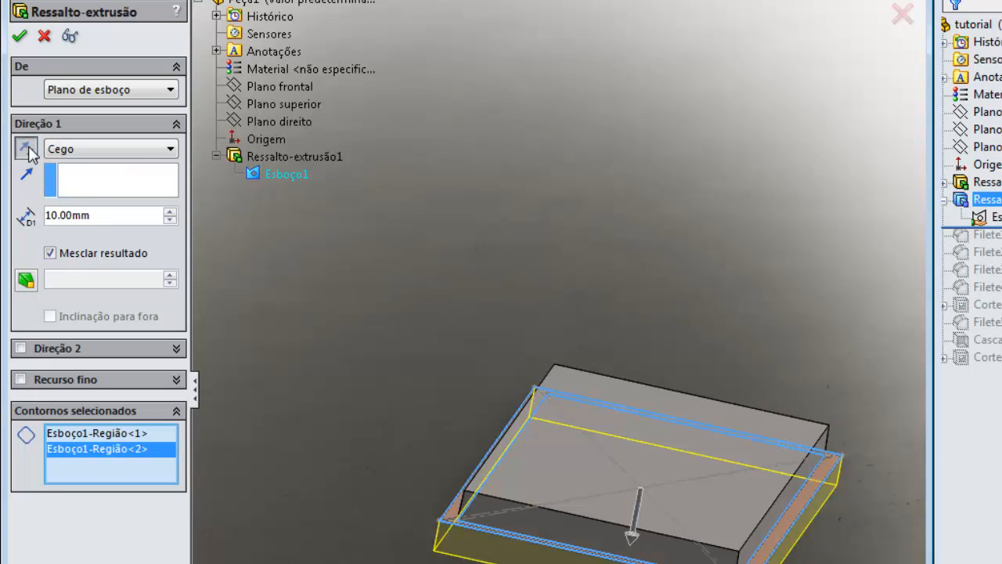
click(26, 280)
scroll(118, 343, down, 1)
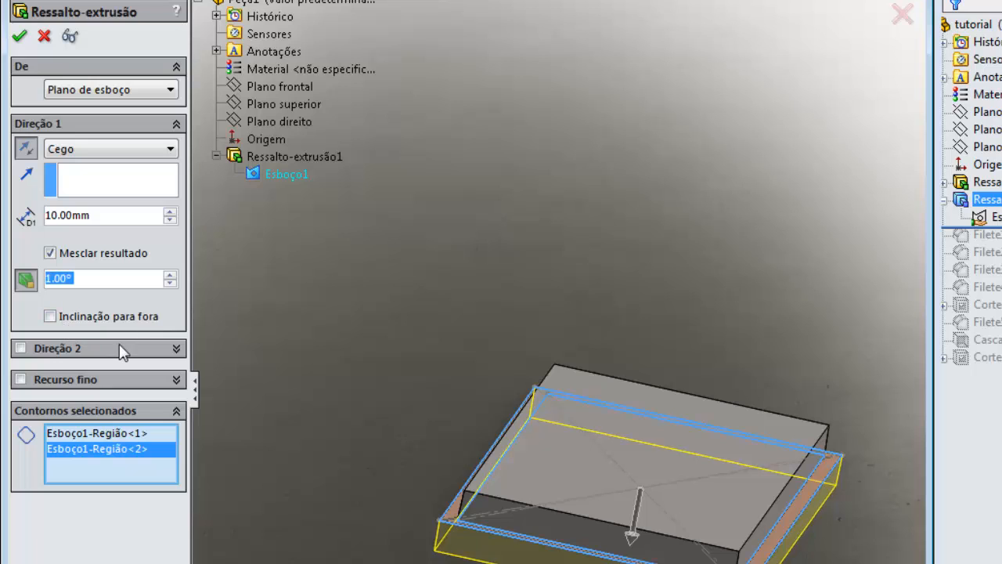
scroll(99, 332, up, 1)
key(ctrl+1)
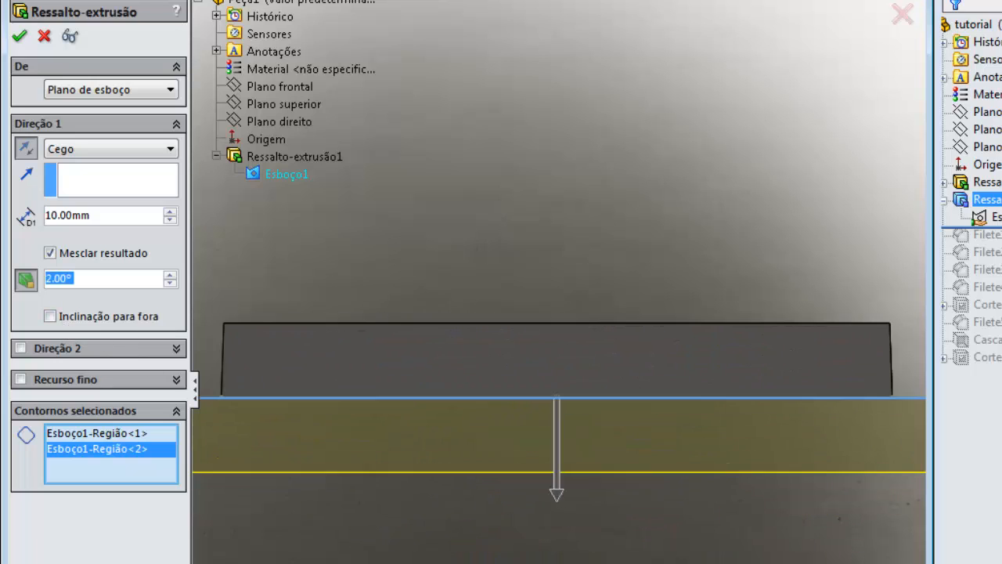
scroll(557, 395, up, 2)
key(Down)
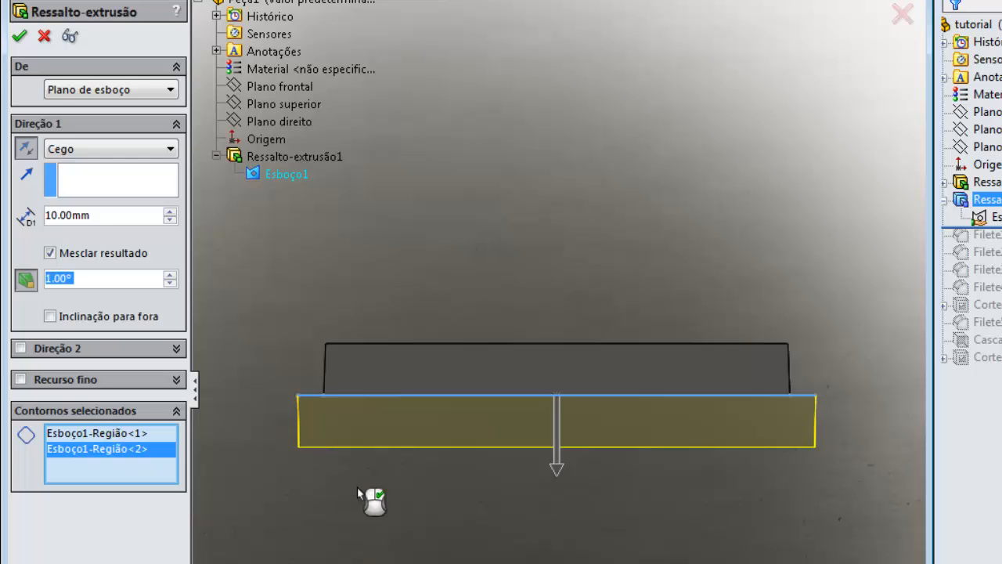
click(352, 511)
scroll(296, 457, down, 4)
scroll(353, 415, down, 3)
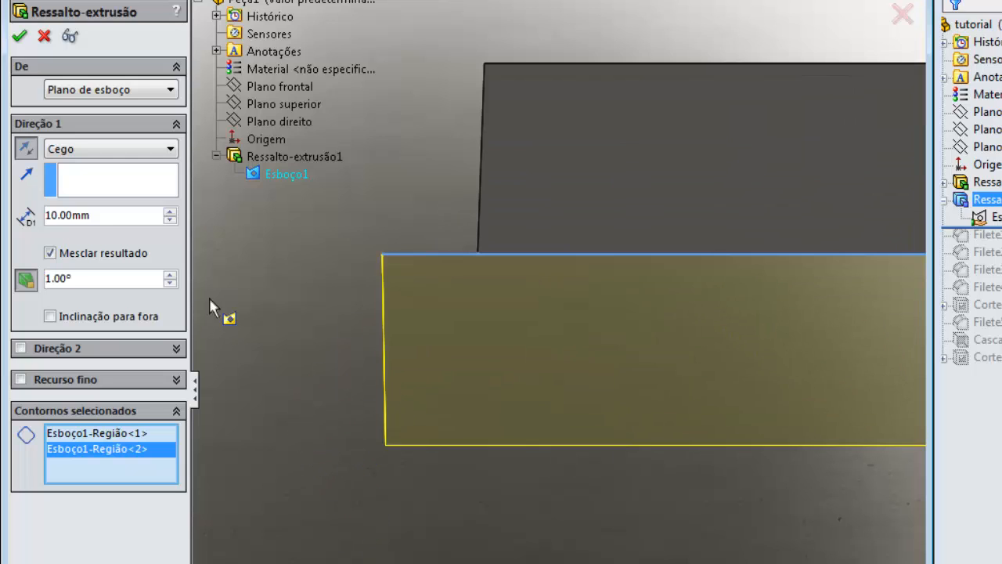
click(172, 272)
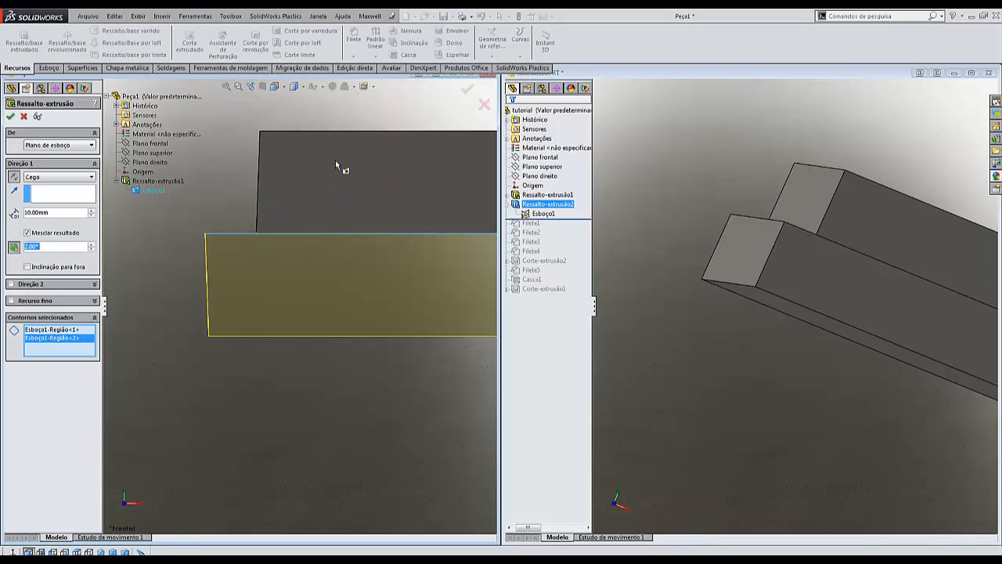
Make the draft slope outward (Inclinação para fora) and accept the 10 mm extrusion.
scroll(310, 208, up, 8)
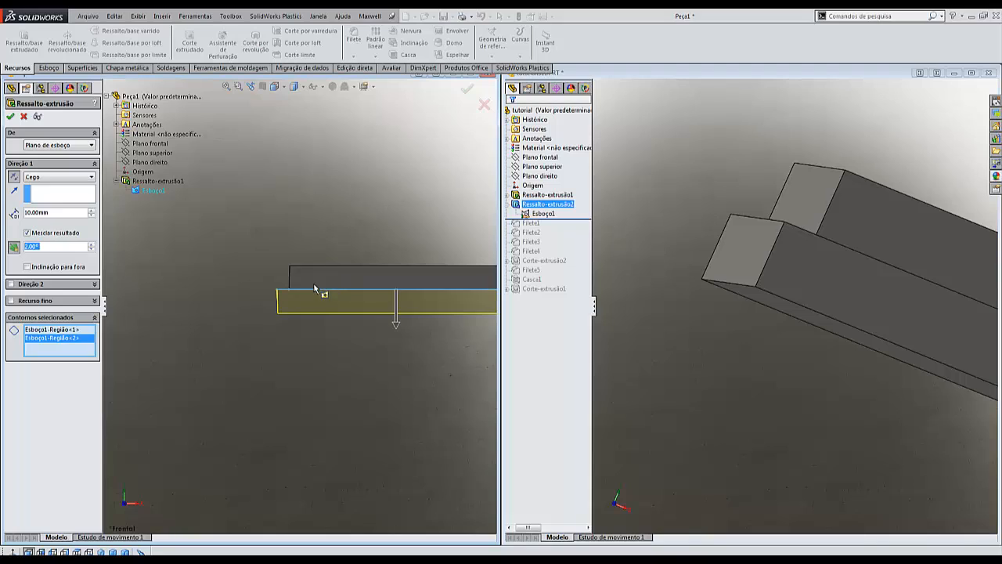
scroll(314, 285, down, 6)
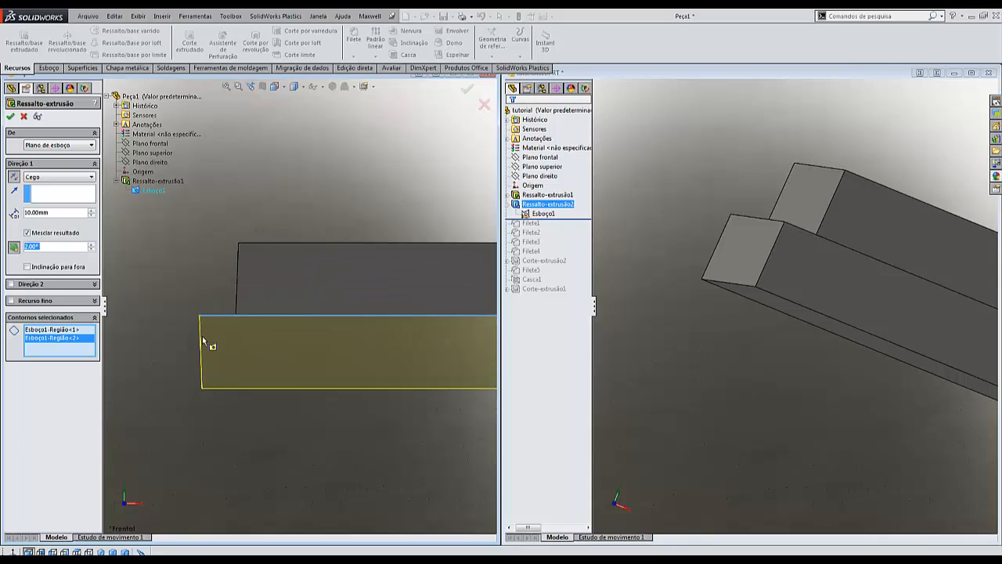
click(29, 267)
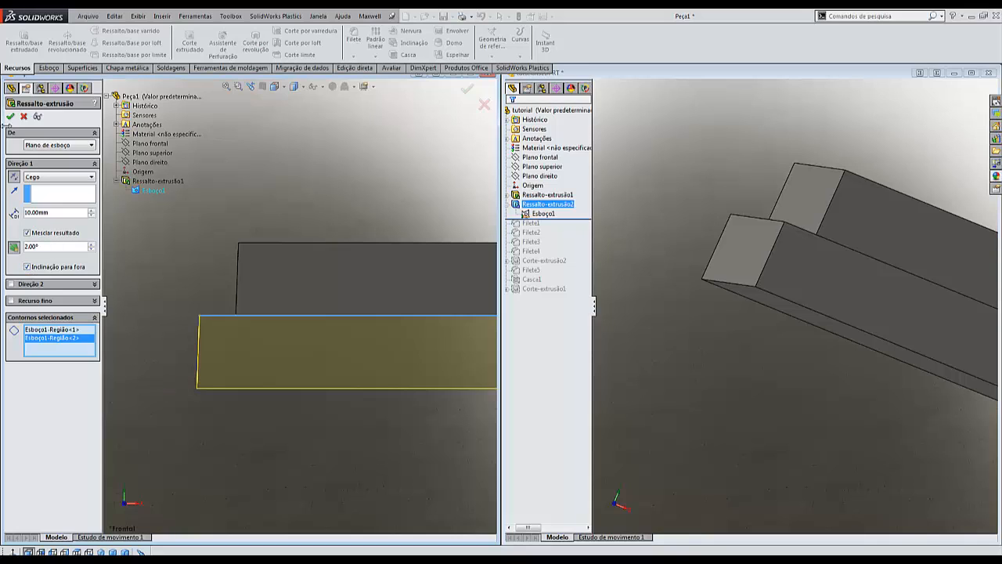
click(10, 116)
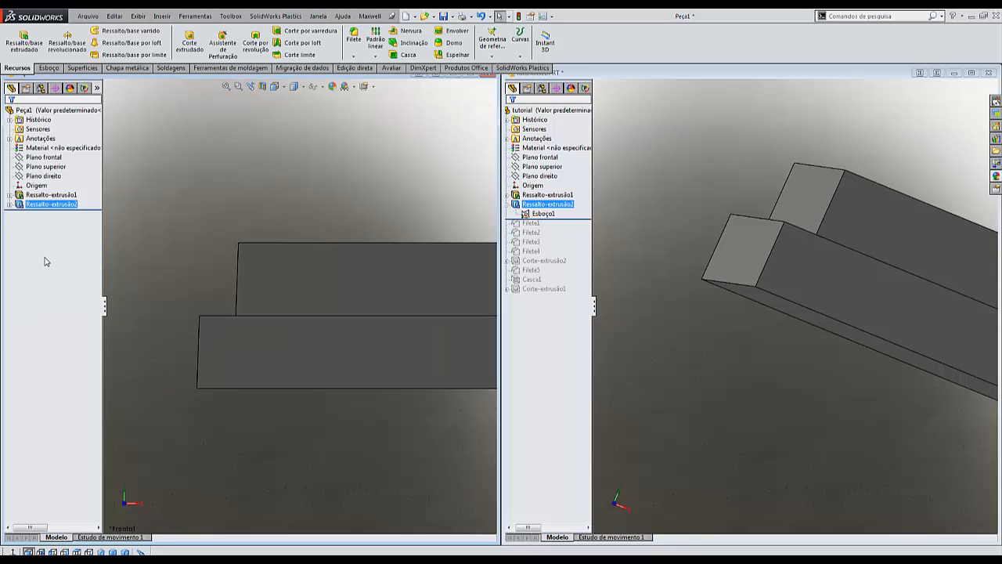
Check the drafted side edges of both blocks in a section view through Plano frontal, then turn the section off.
scroll(328, 375, up, 5)
click(371, 376)
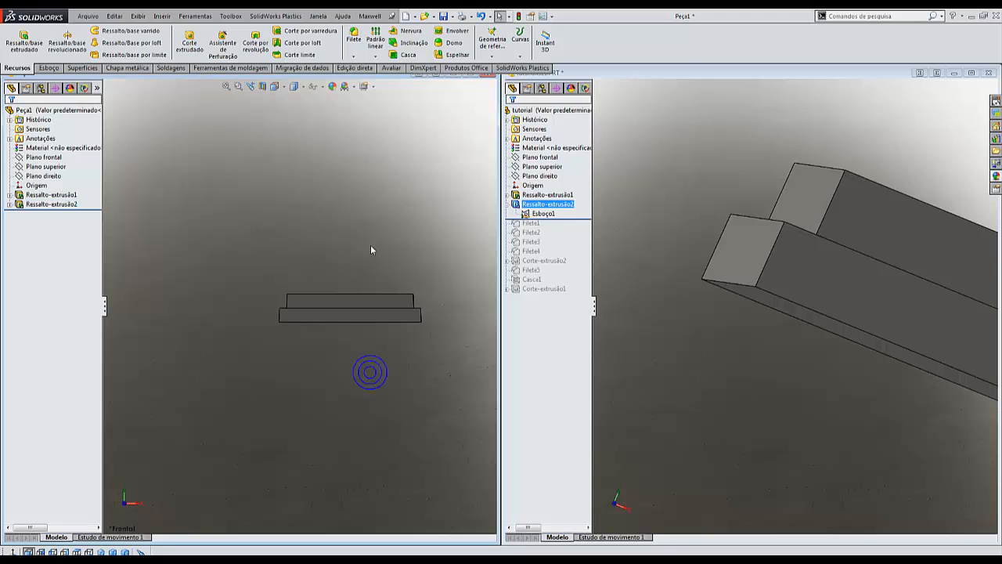
click(260, 88)
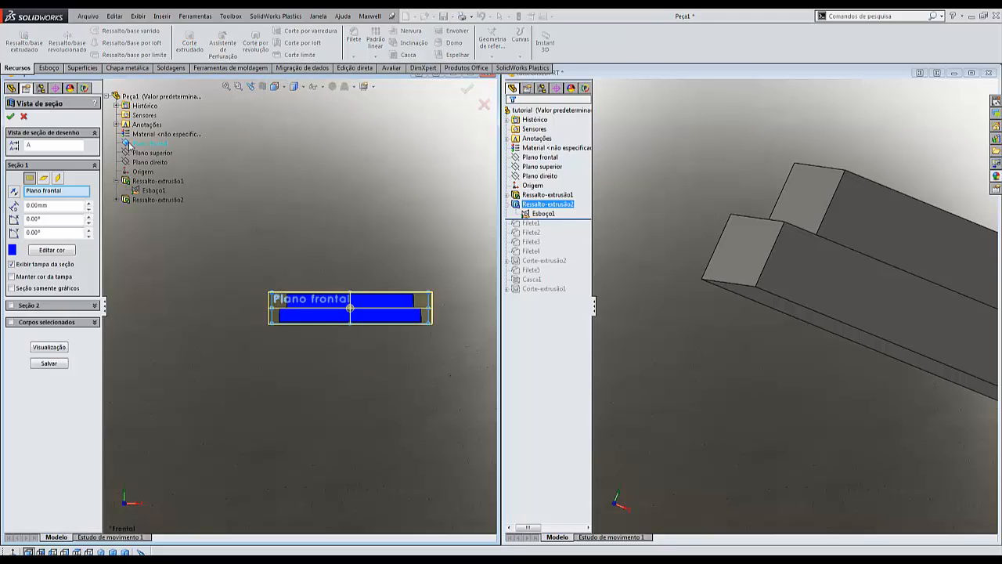
click(10, 116)
scroll(305, 286, down, 10)
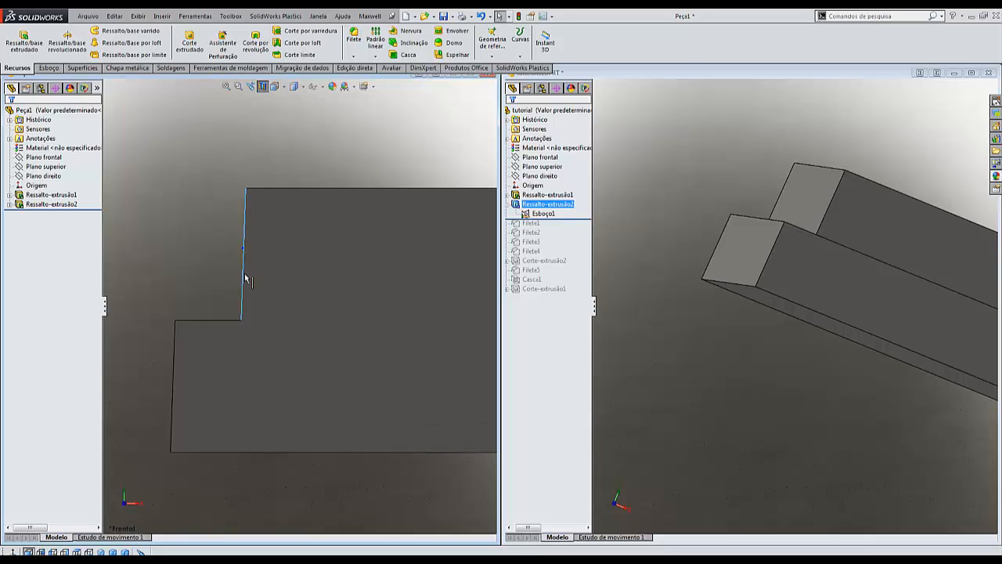
click(173, 366)
scroll(162, 218, up, 3)
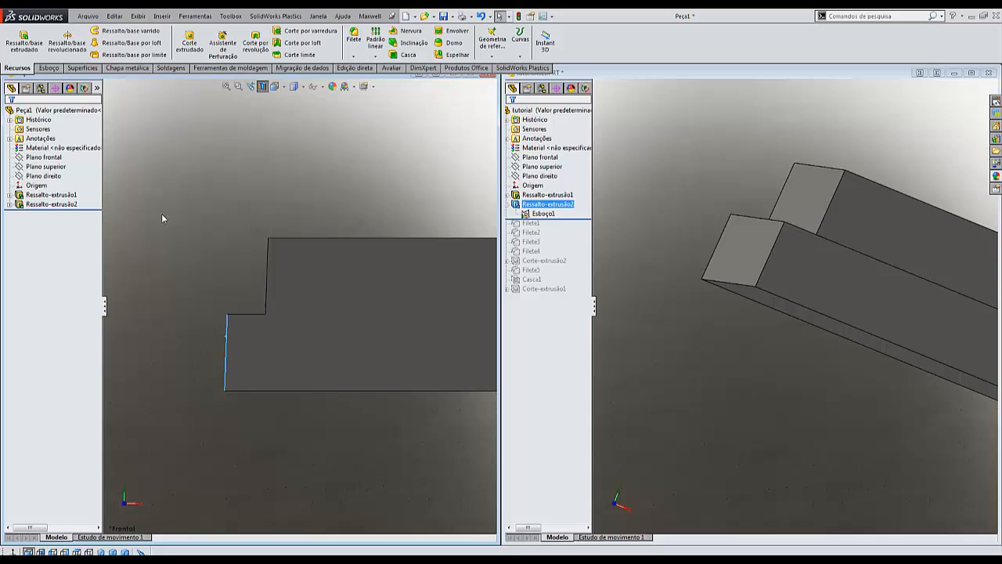
click(262, 86)
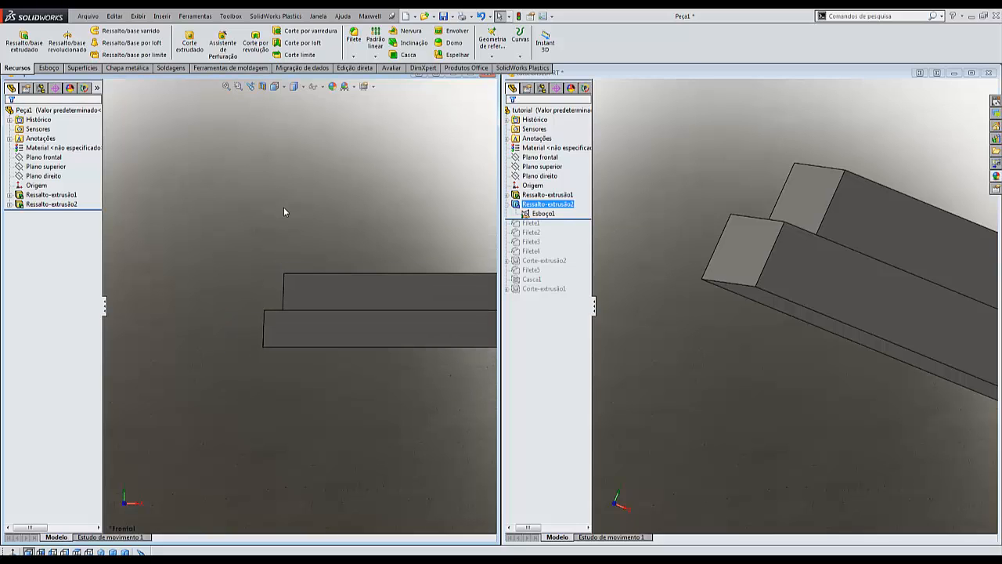
Section the new part through Plano frontal again and show the cut in front view.
middle_drag(365, 221, 368, 275)
scroll(367, 274, up, 6)
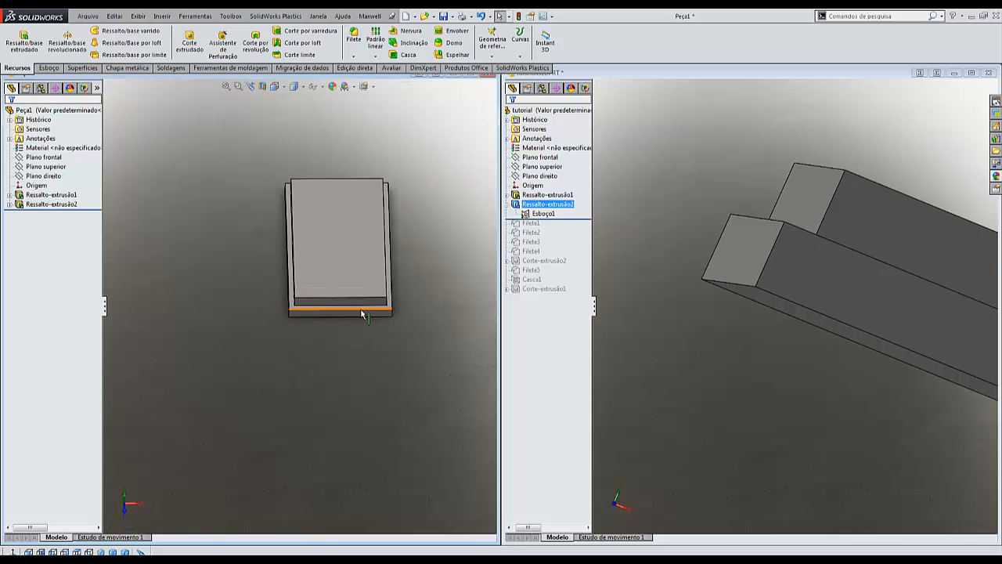
middle_drag(362, 314, 359, 269)
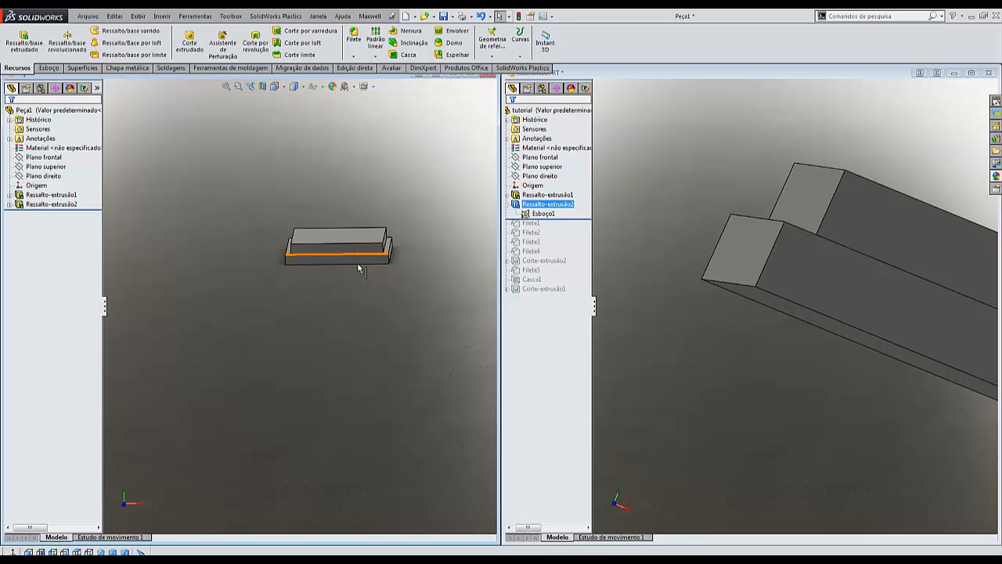
scroll(360, 269, down, 3)
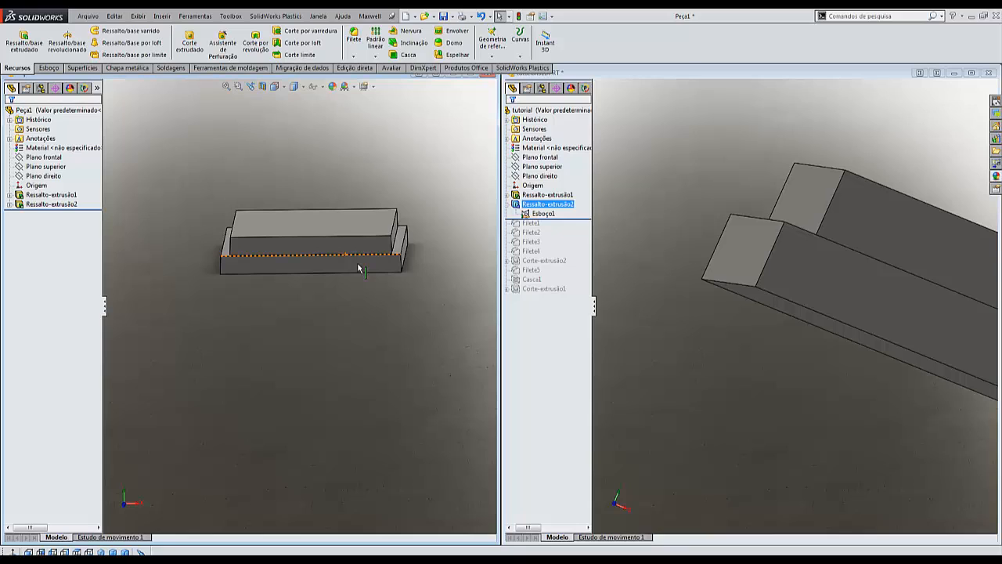
scroll(359, 269, down, 2)
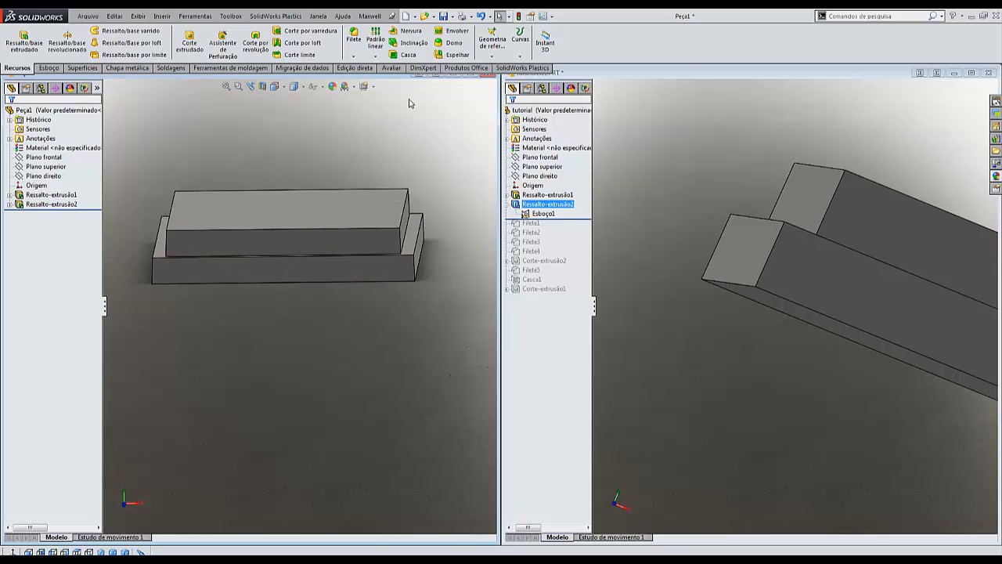
click(264, 90)
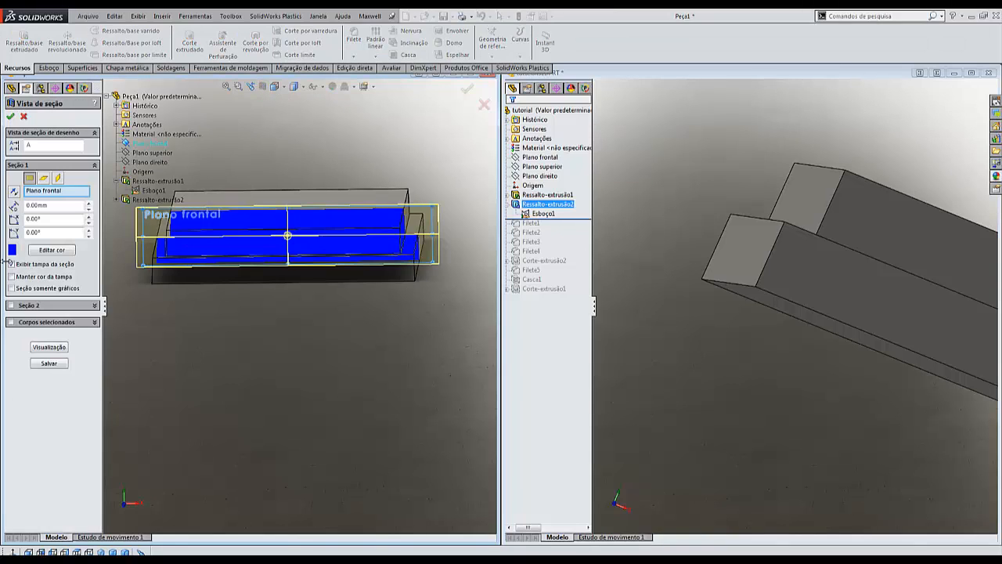
click(9, 117)
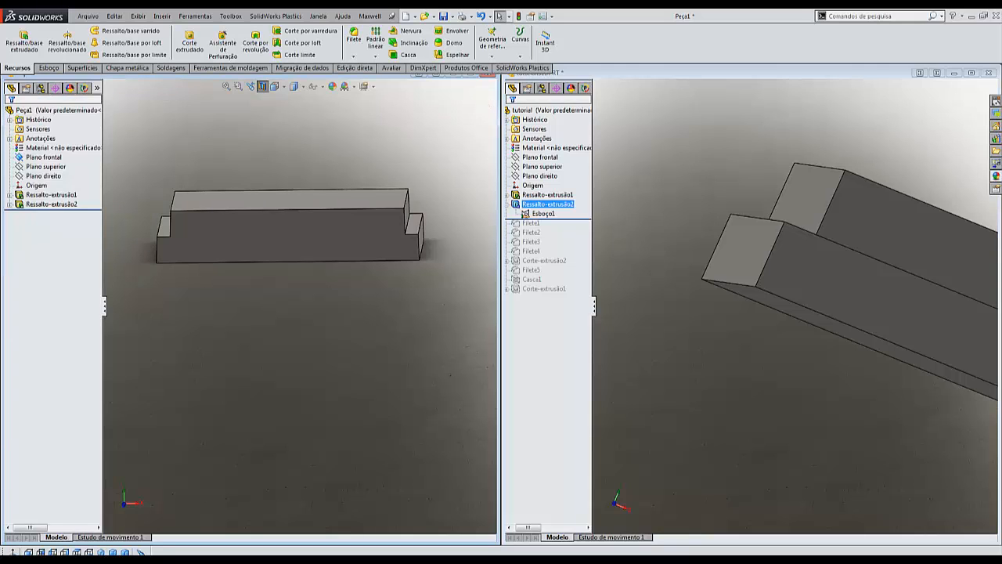
click(28, 552)
scroll(227, 258, down, 4)
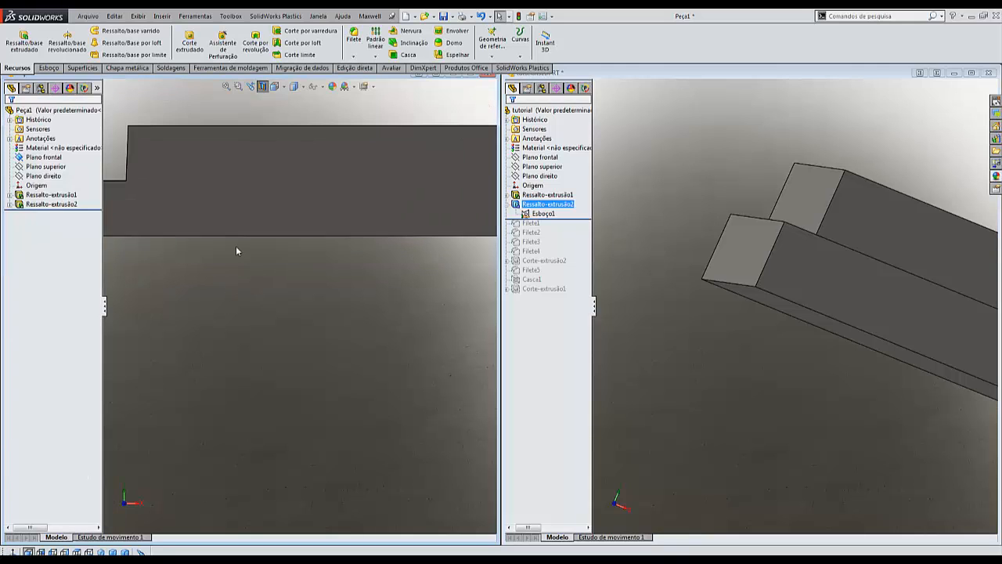
Examine the continuous slope of the upper and lower side walls, then close the section view.
scroll(236, 244, up, 2)
scroll(180, 223, down, 2)
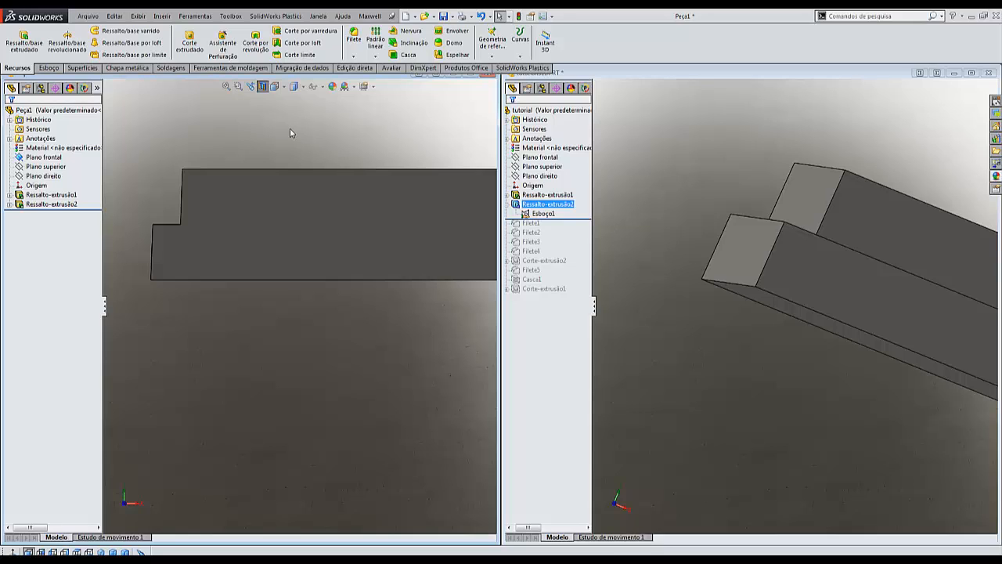
scroll(290, 128, up, 3)
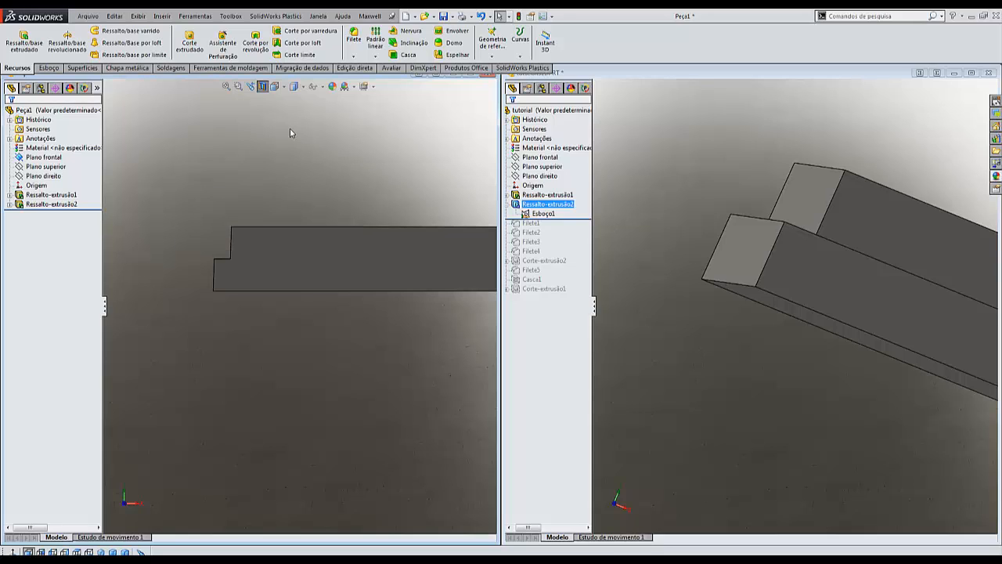
scroll(290, 128, down, 5)
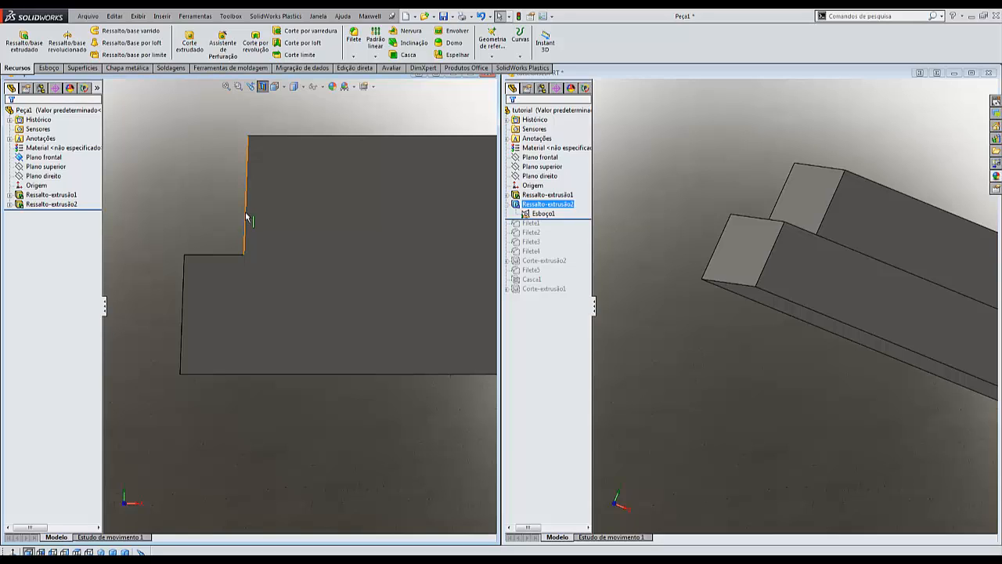
scroll(246, 215, up, 5)
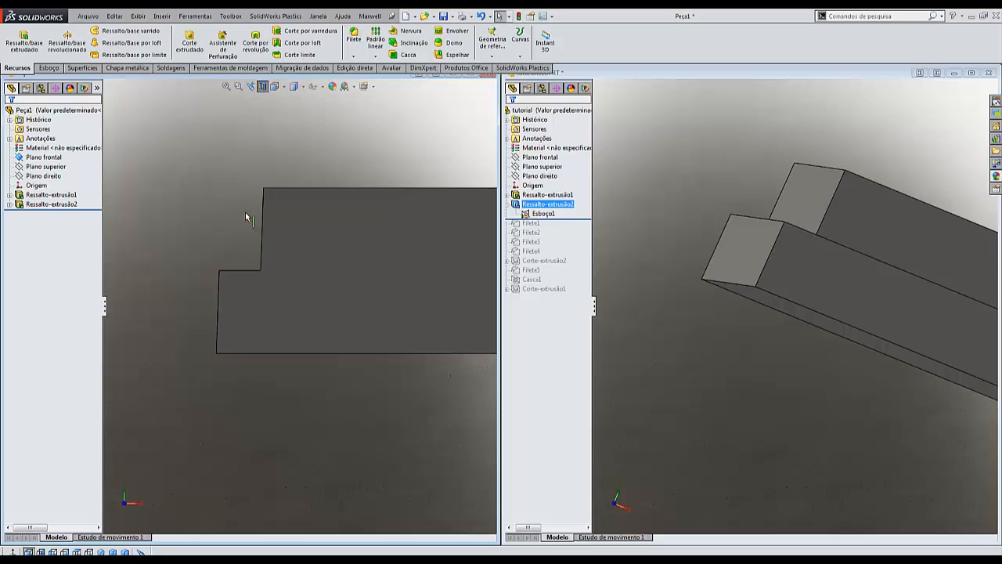
click(262, 89)
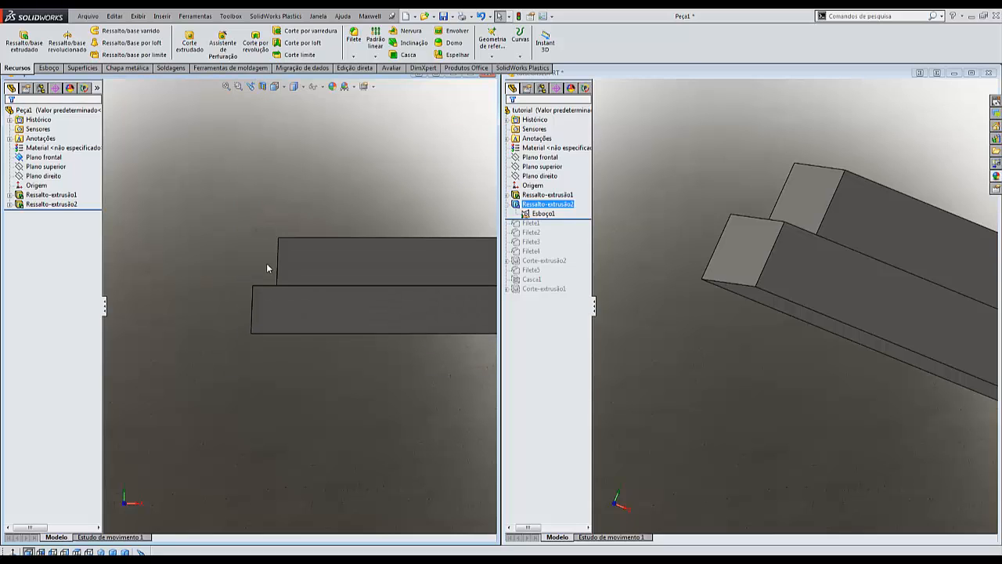
Show both the new part and the tutorial part in dimetric view, collapsing Ressalto-extrusão2 in the tutorial's feature tree.
key(ctrl+7)
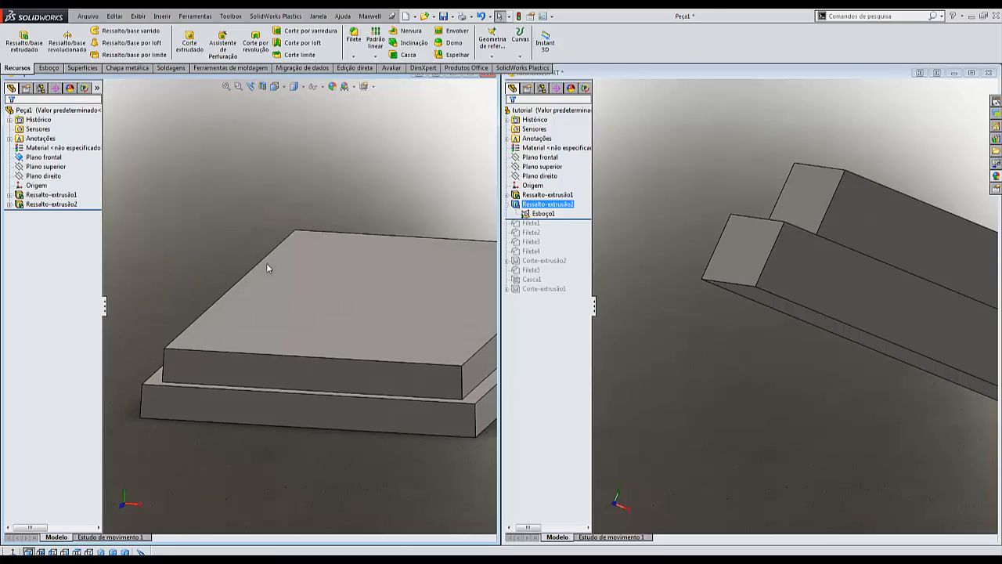
scroll(268, 269, up, 2)
click(666, 365)
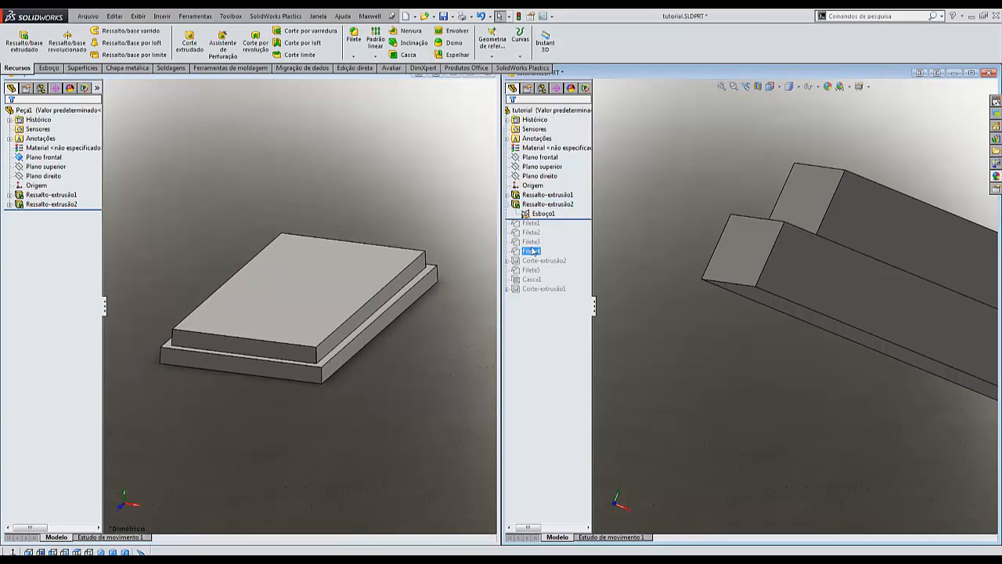
click(508, 205)
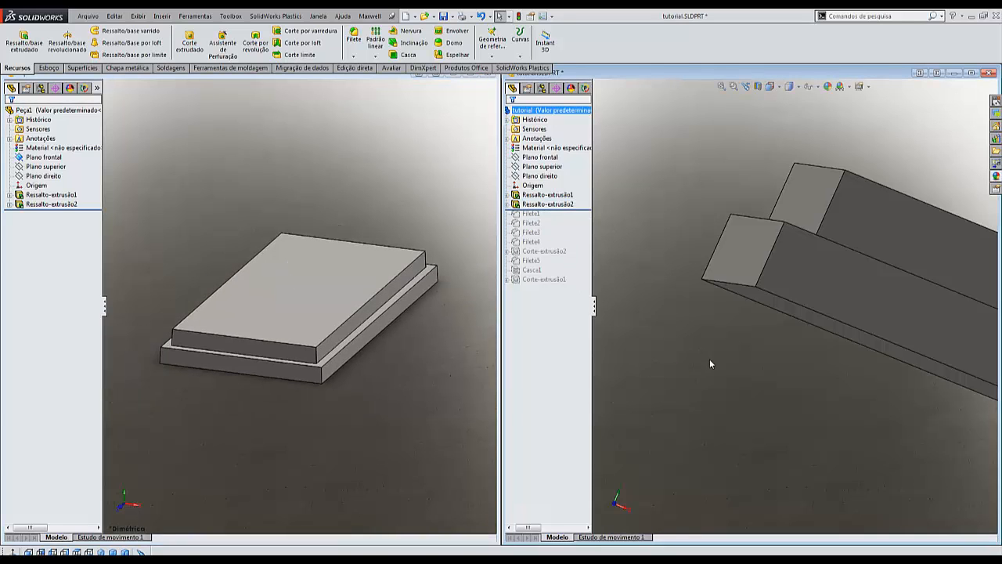
middle_drag(711, 363, 697, 424)
scroll(693, 423, up, 6)
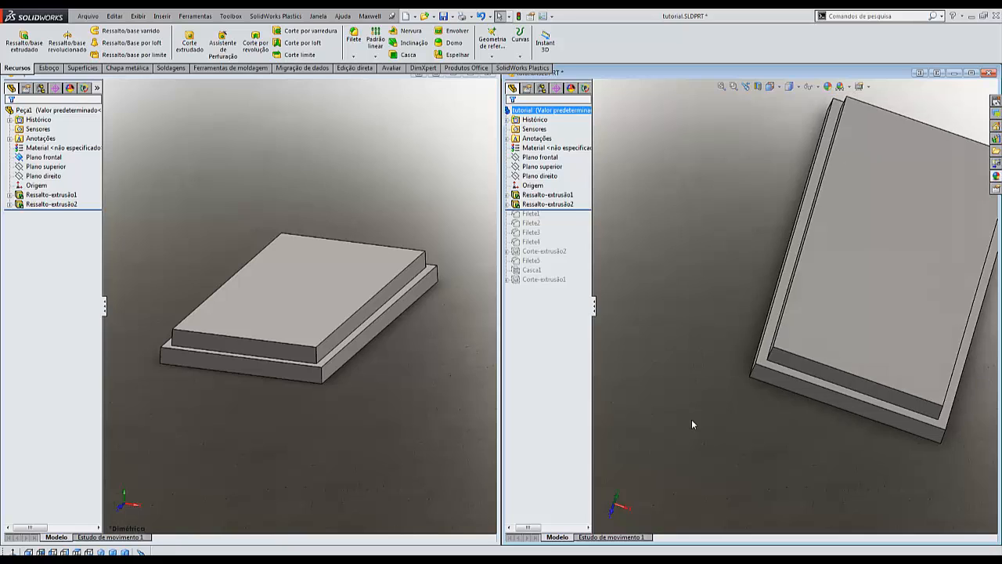
key(ctrl+7)
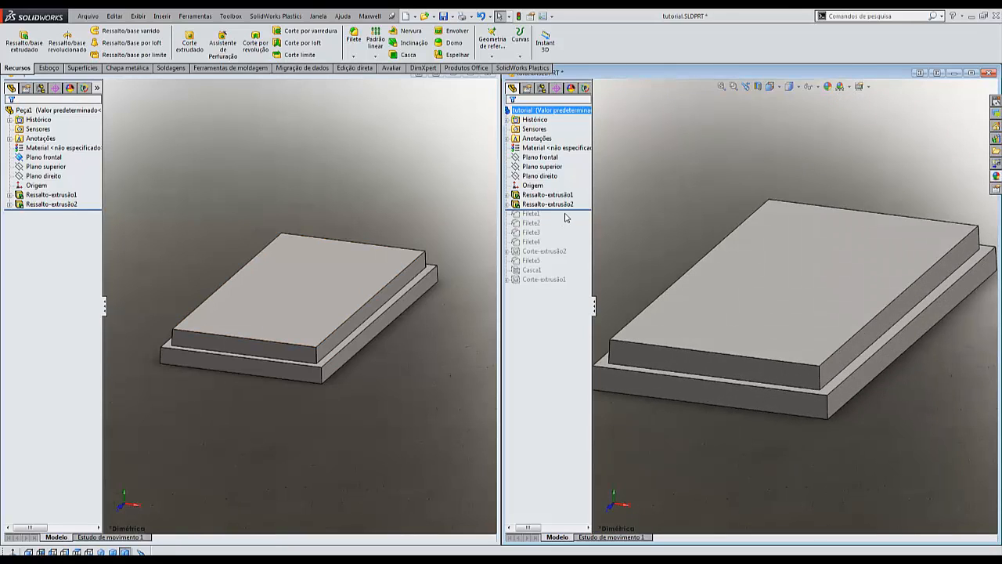
Roll the tutorial part's history forward past Filete1 and examine the rounded corners from above and below.
drag(586, 210, 563, 220)
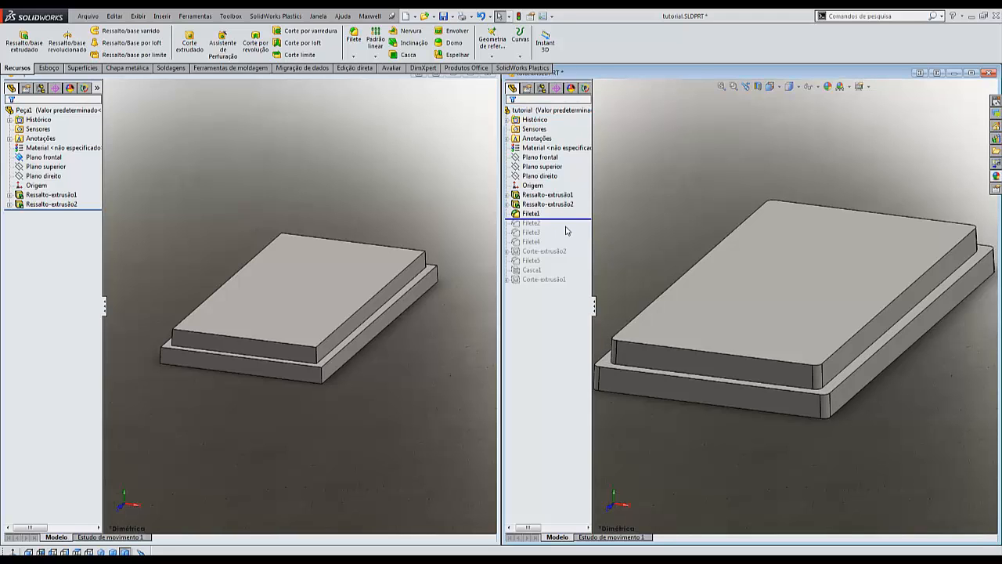
scroll(664, 352, up, 3)
middle_drag(787, 384, 774, 435)
scroll(774, 435, up, 3)
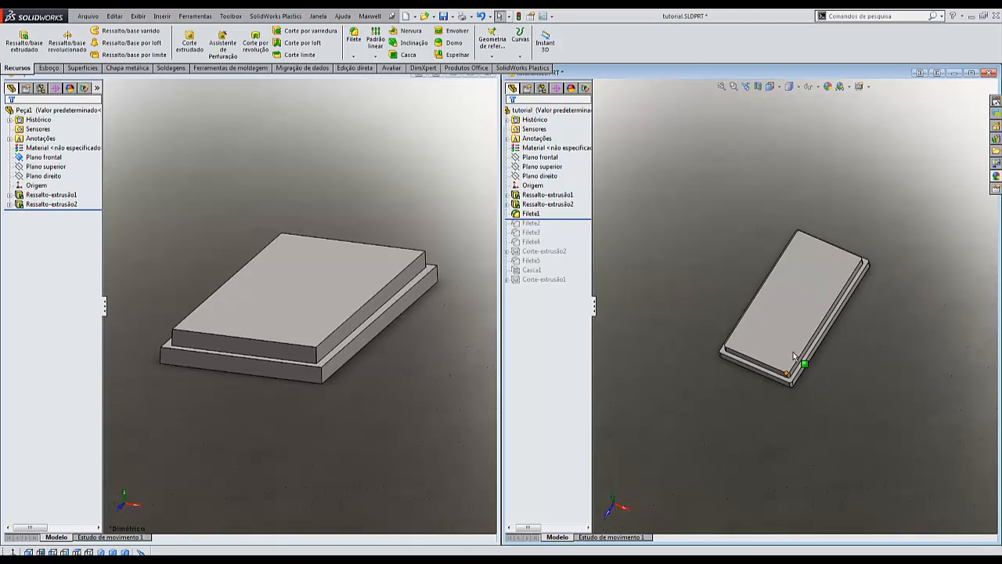
middle_drag(794, 357, 821, 394)
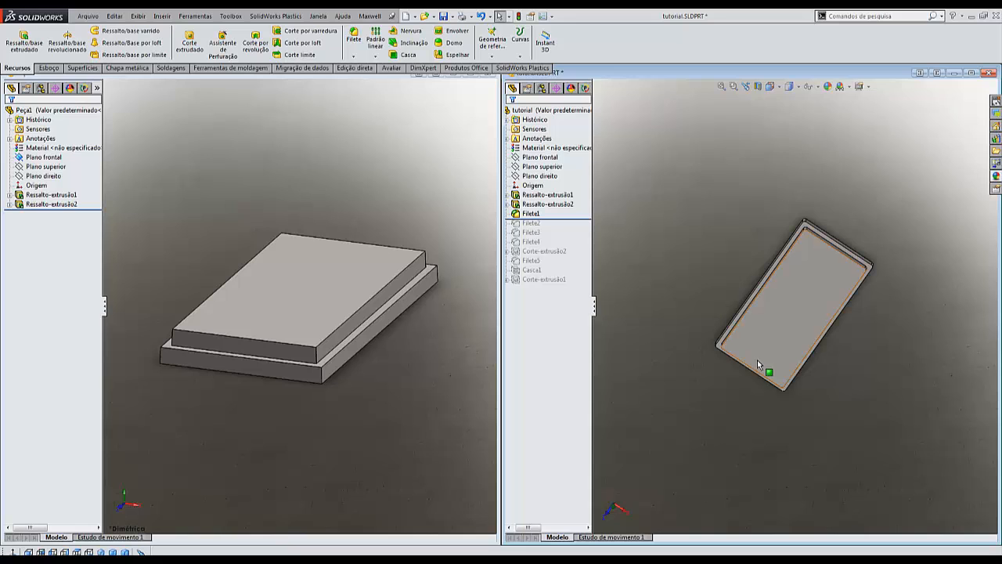
Examine the tutorial part's rounded vertical corners on both blocks, with Filete1 highlighted.
scroll(758, 361, down, 6)
middle_drag(755, 371, 748, 351)
scroll(750, 354, up, 3)
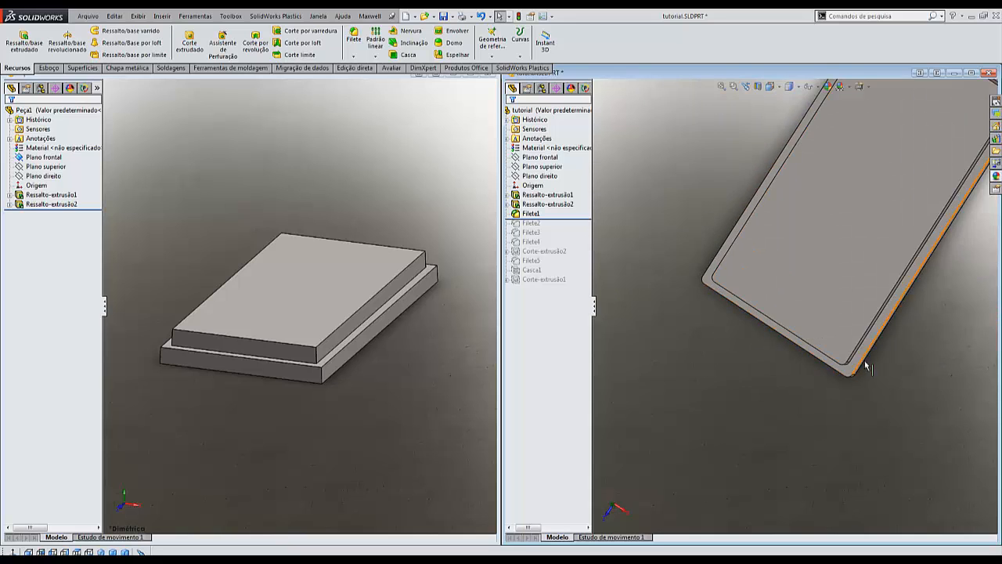
scroll(866, 367, down, 2)
click(532, 214)
scroll(733, 301, up, 1)
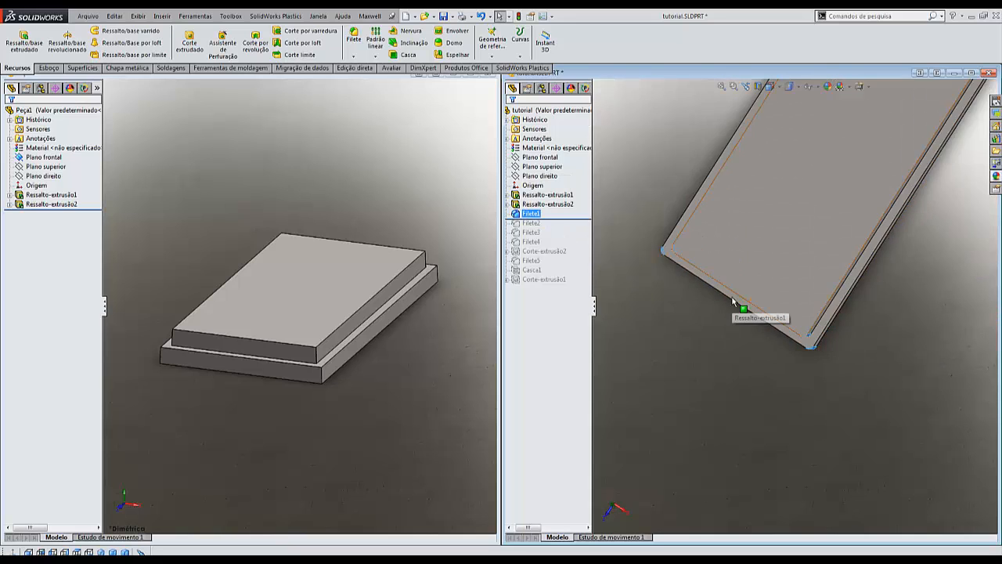
scroll(812, 205, up, 3)
scroll(845, 161, down, 3)
scroll(821, 183, up, 2)
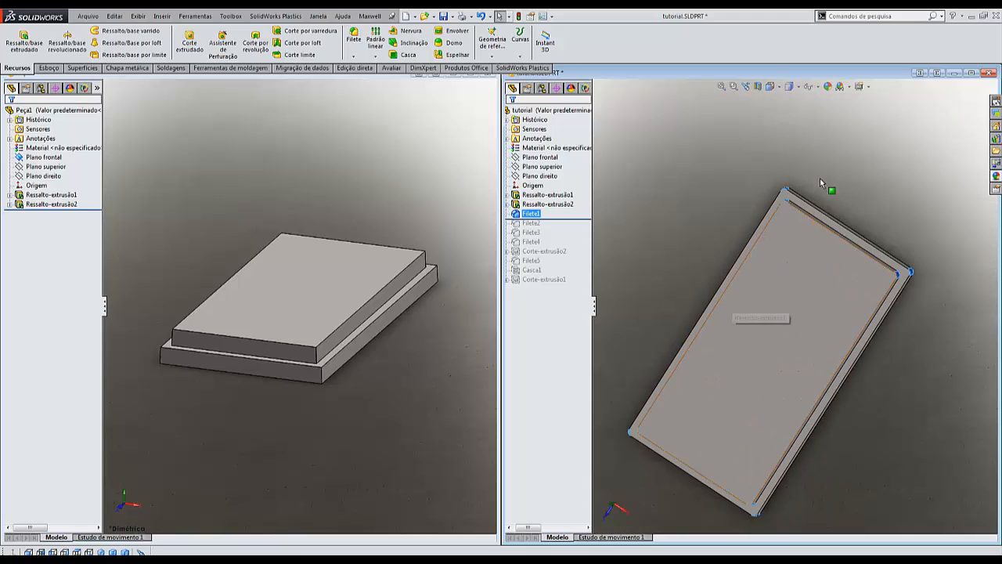
scroll(767, 235, up, 2)
Open the definition of Filete1 in the tutorial part to check its edges and radius, then close it unchanged.
click(534, 223)
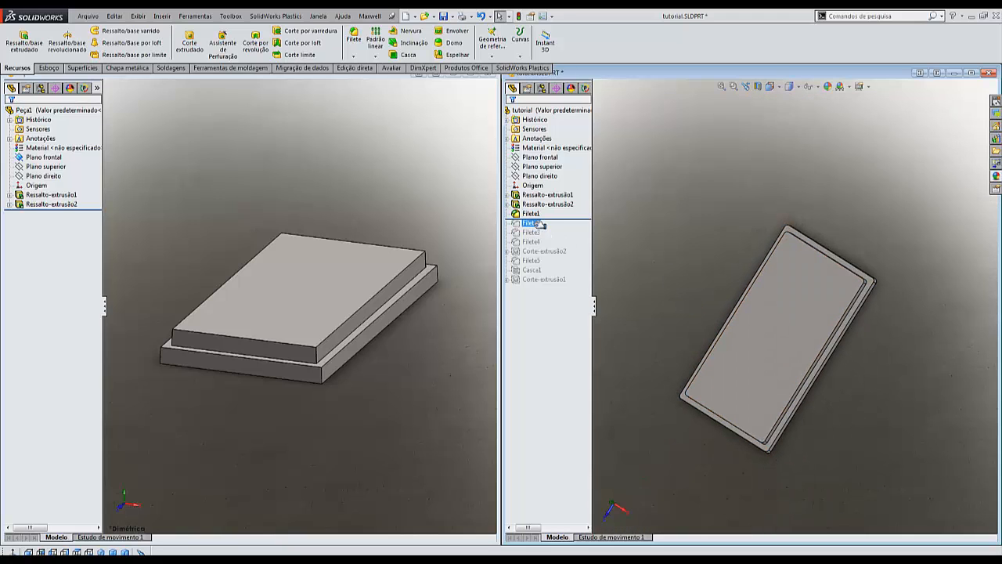
click(529, 202)
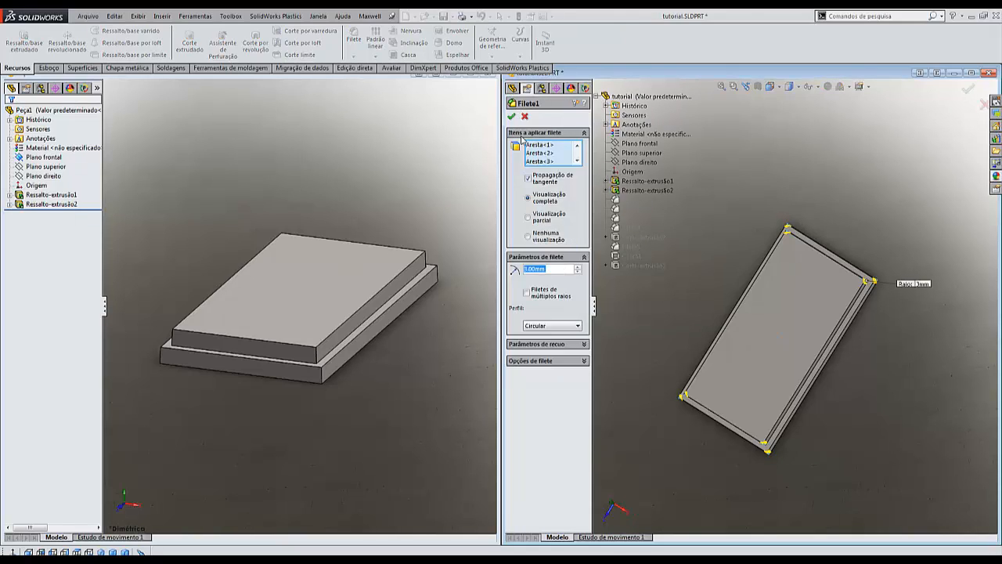
click(525, 117)
Start a constant-size 3 mm Fillet in the new part and select the two front vertical corner edges of the upper block.
click(460, 324)
middle_drag(442, 320, 441, 351)
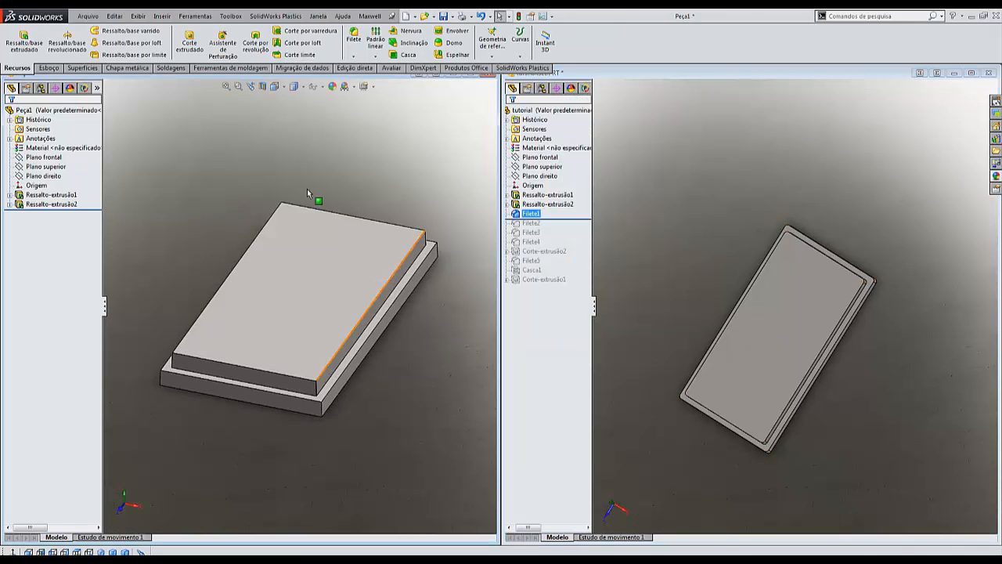
click(354, 38)
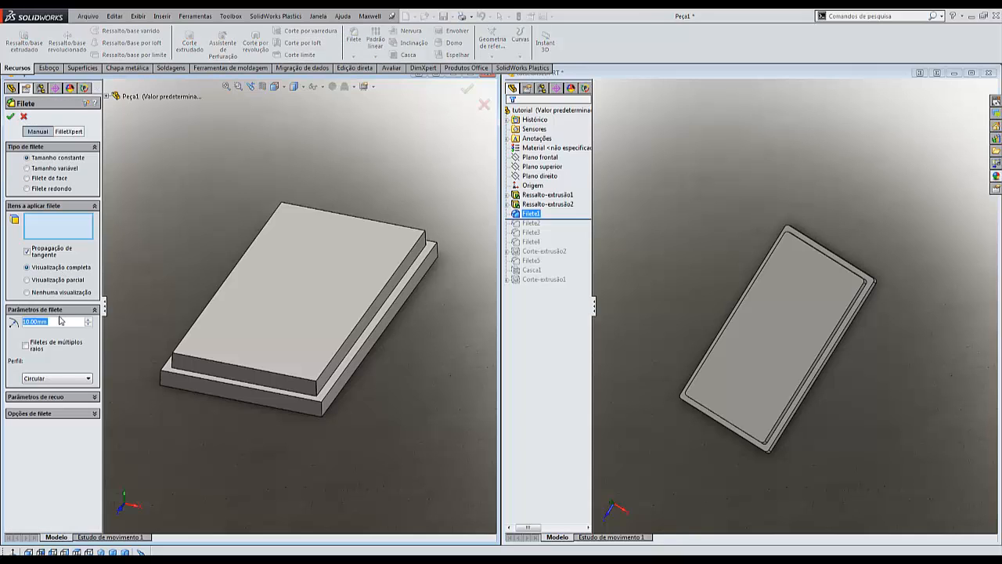
text(3)
scroll(320, 386, down, 5)
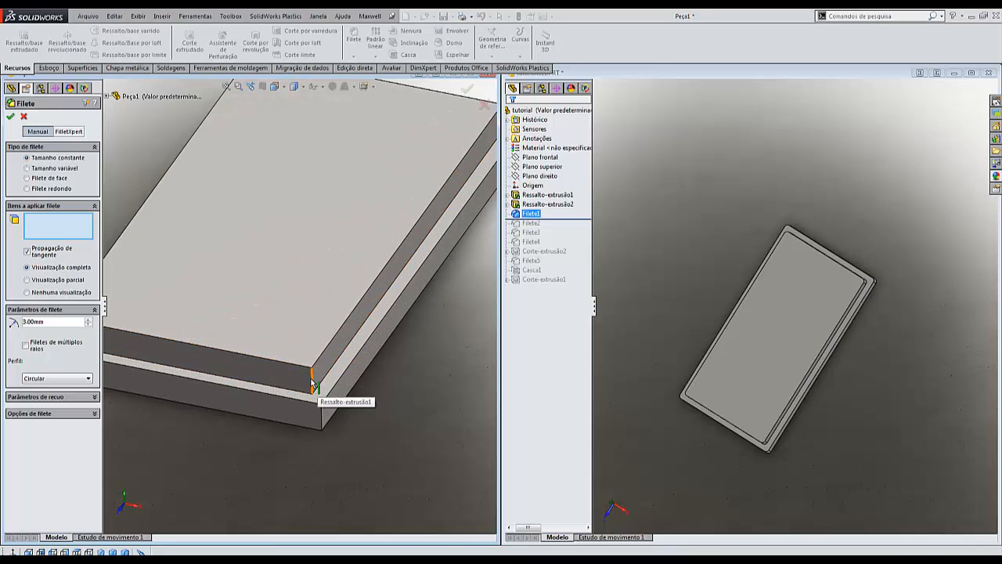
click(311, 383)
scroll(305, 360, up, 4)
scroll(196, 321, down, 4)
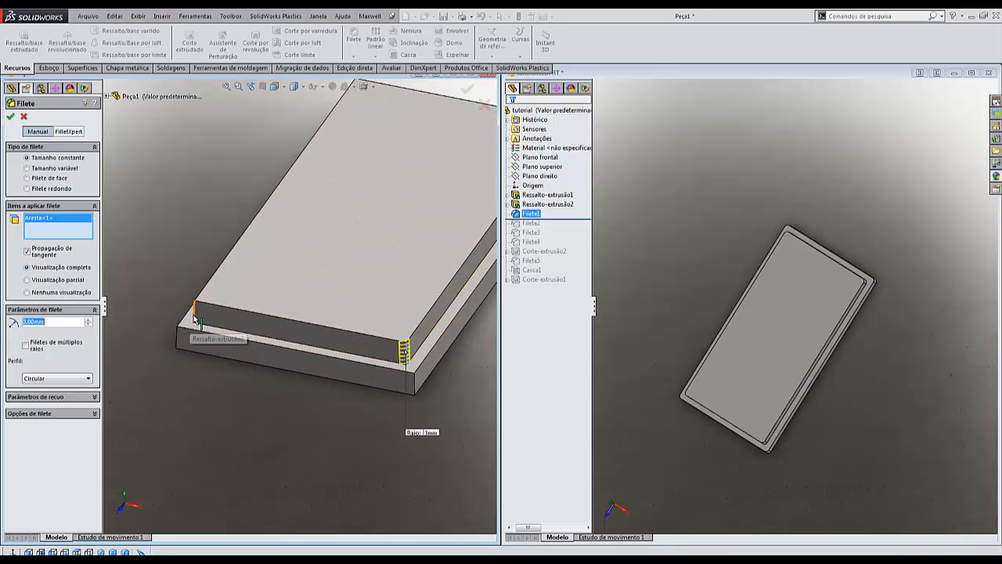
Add the two rear vertical corner edges of the upper block to the 3 mm fillet.
scroll(334, 194, up, 4)
scroll(344, 164, down, 5)
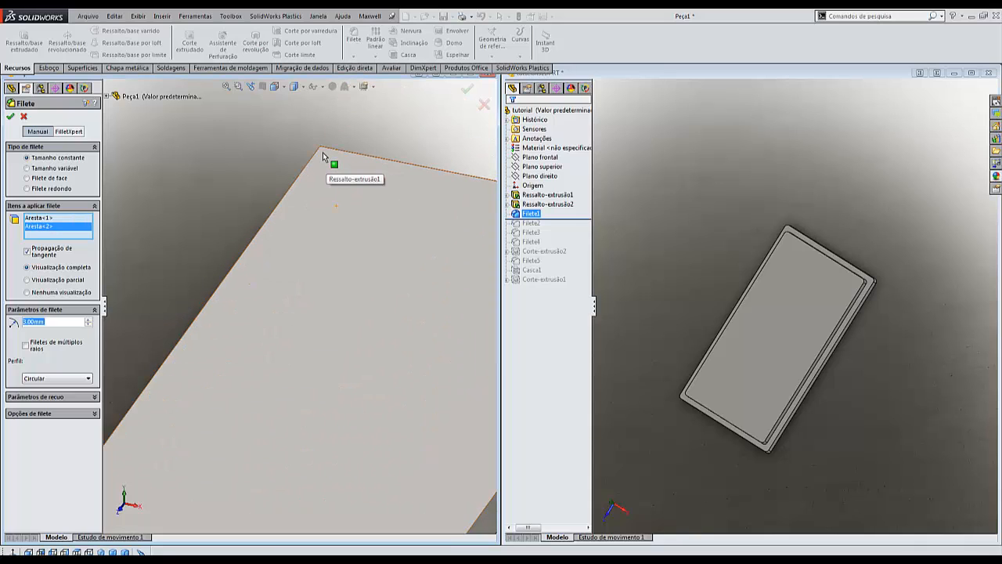
click(323, 153)
middle_drag(329, 185, 317, 145)
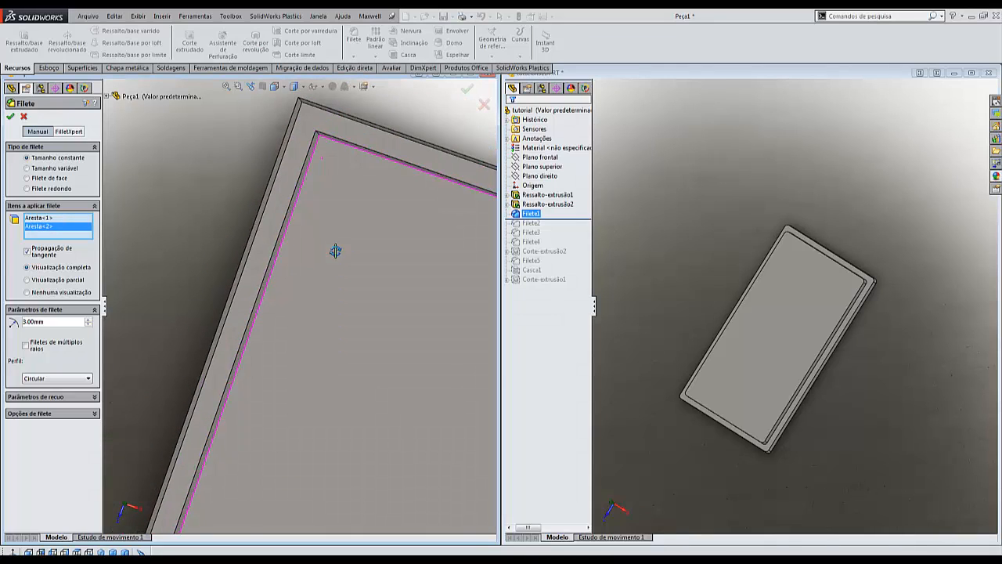
click(317, 135)
scroll(327, 195, up, 4)
scroll(369, 264, down, 5)
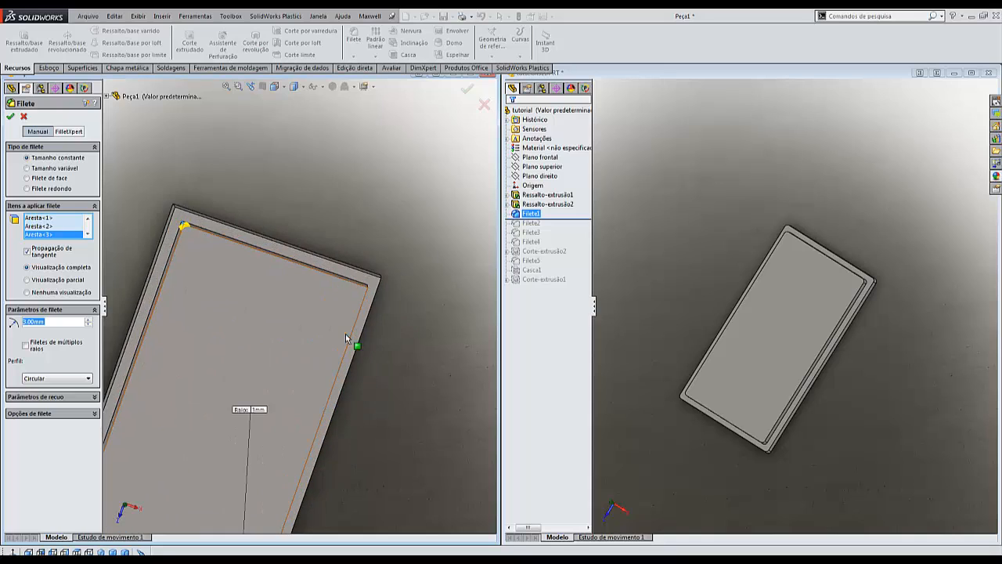
click(333, 223)
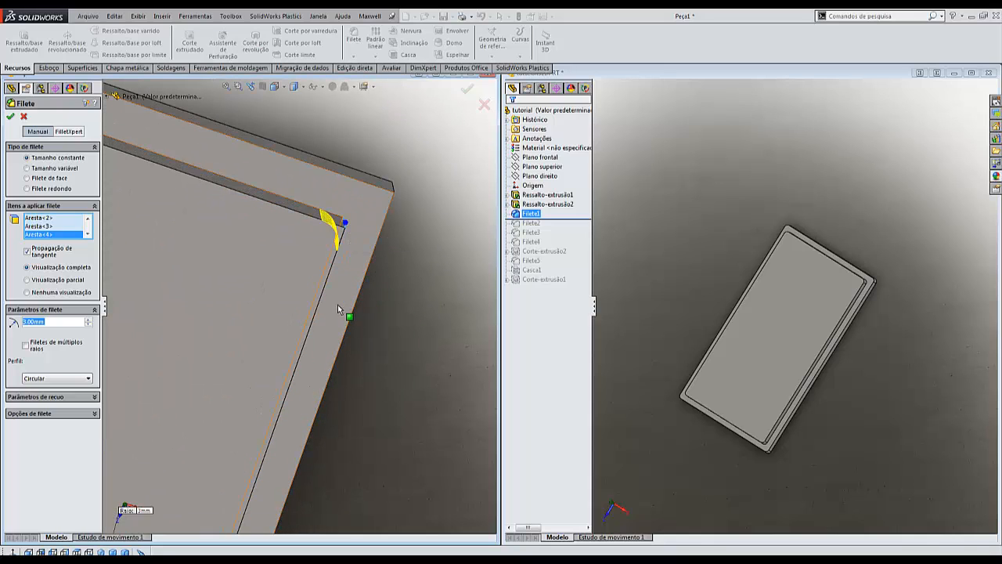
Add the two front vertical corner edges of the lower block to the 3 mm fillet.
scroll(337, 304, up, 2)
scroll(293, 412, up, 3)
middle_drag(293, 413, 283, 339)
scroll(289, 339, down, 3)
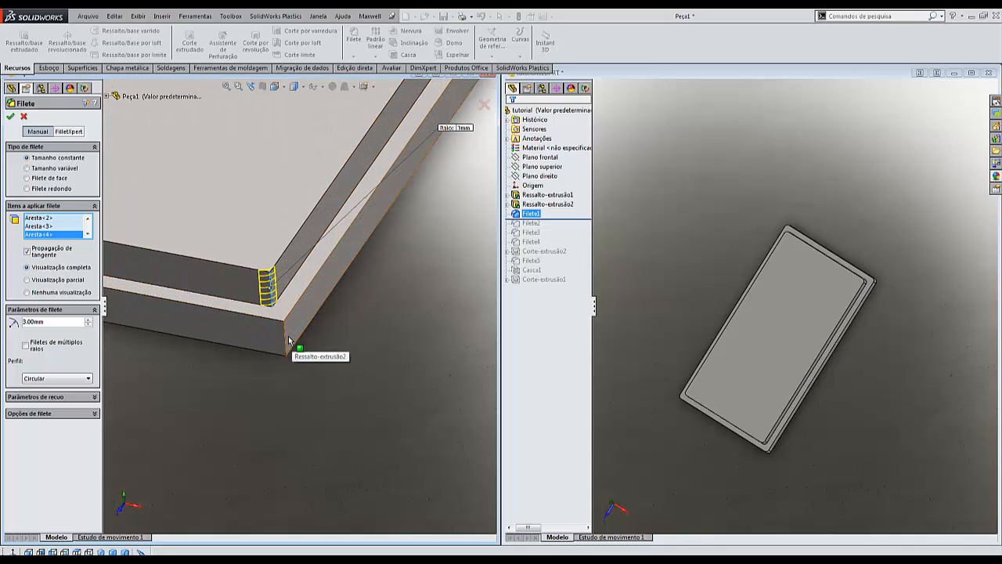
click(287, 337)
scroll(290, 340, up, 4)
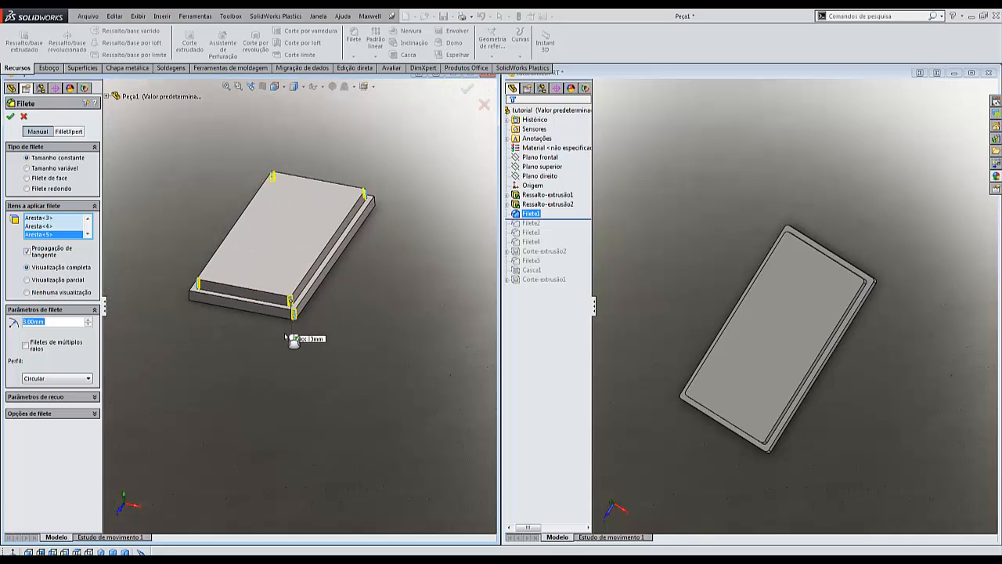
scroll(251, 317, down, 5)
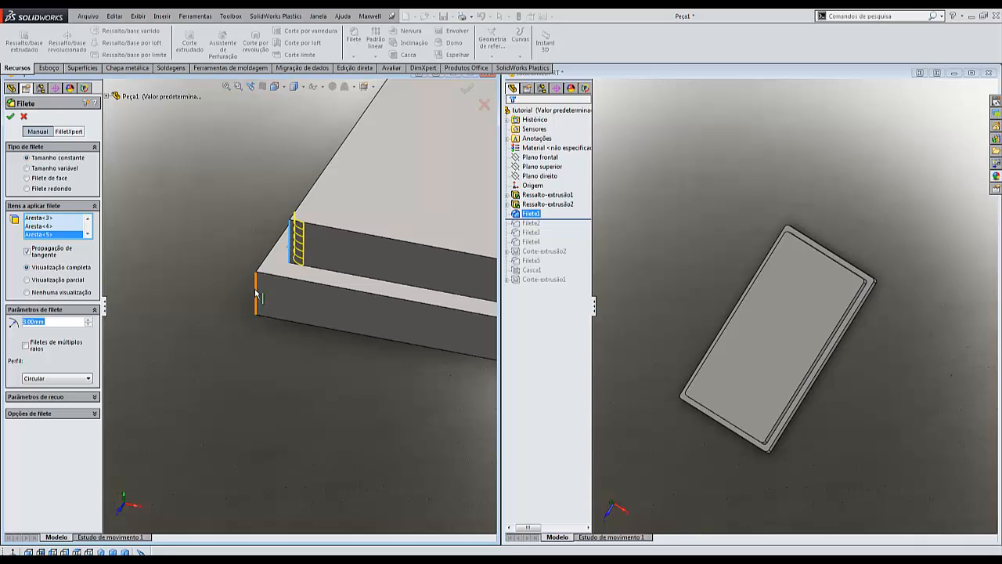
click(256, 291)
Add the two rear vertical corner edges of the lower block and apply the 3 mm fillet to the new part.
scroll(259, 290, up, 4)
scroll(407, 228, down, 5)
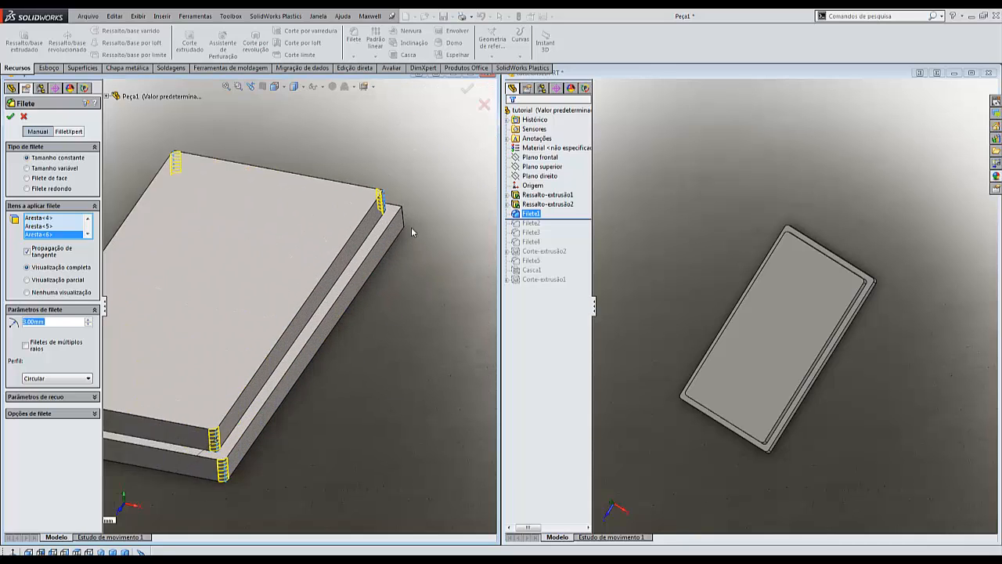
click(326, 263)
scroll(329, 251, up, 3)
scroll(204, 266, down, 5)
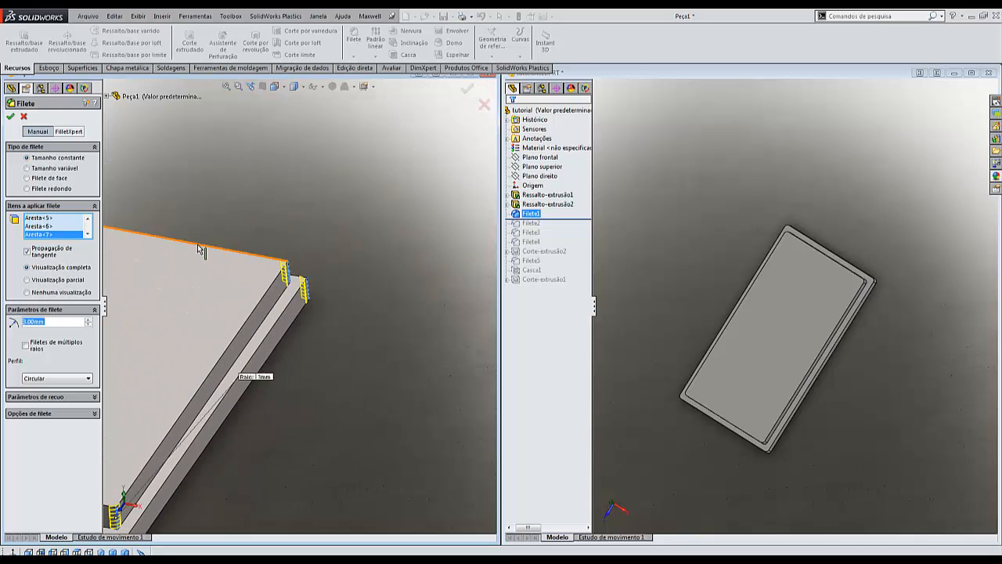
scroll(216, 298, up, 3)
scroll(160, 192, down, 5)
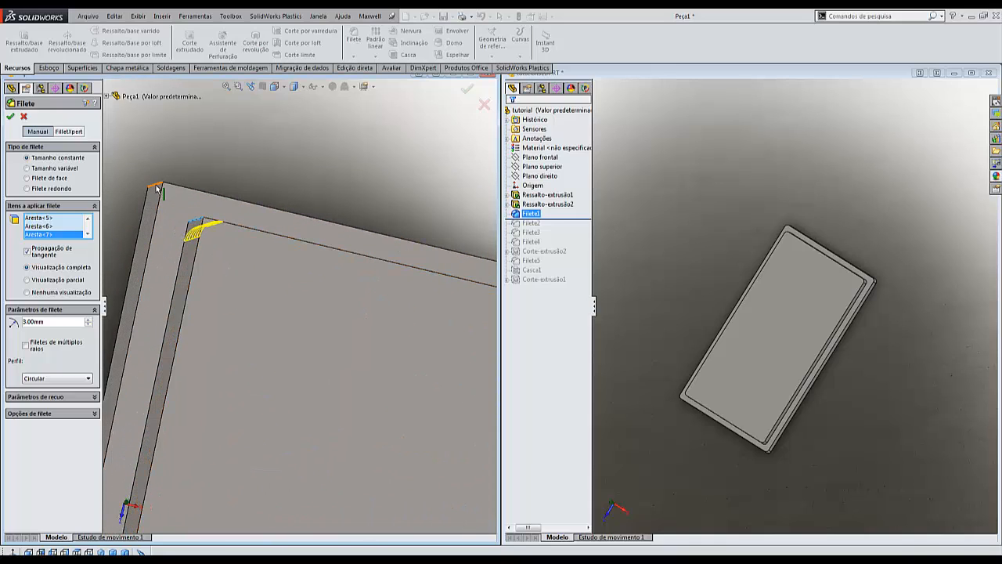
click(157, 188)
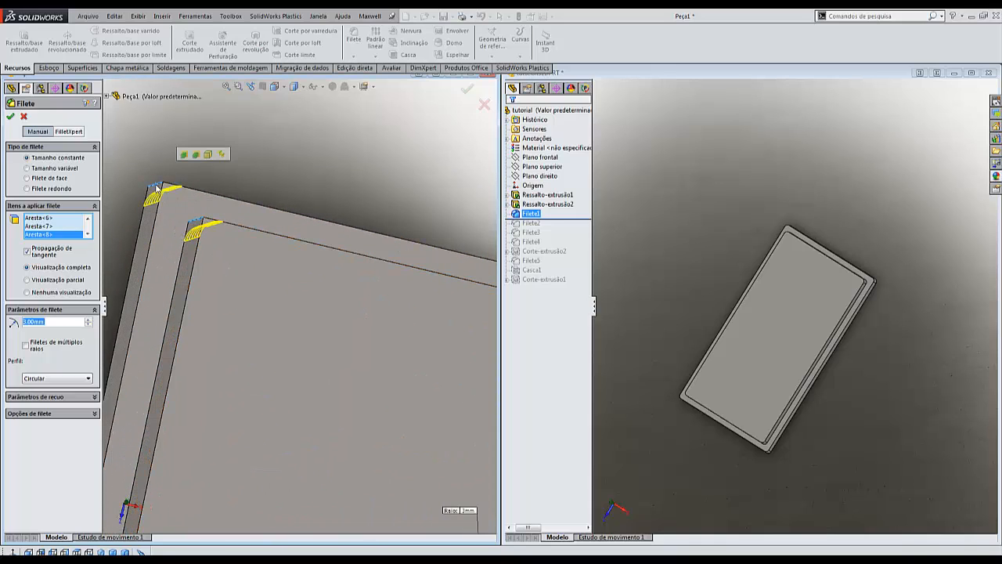
click(11, 117)
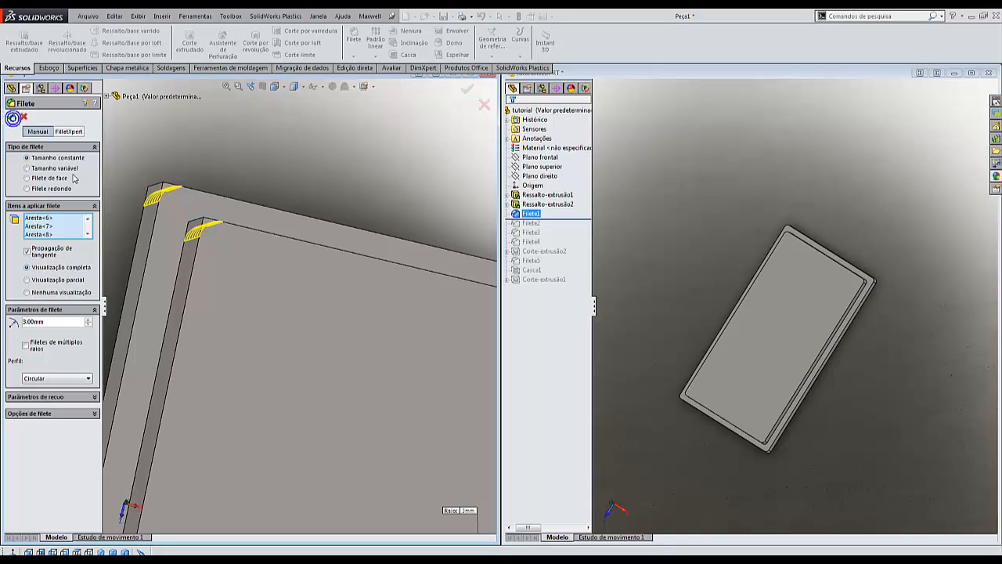
scroll(224, 292, up, 5)
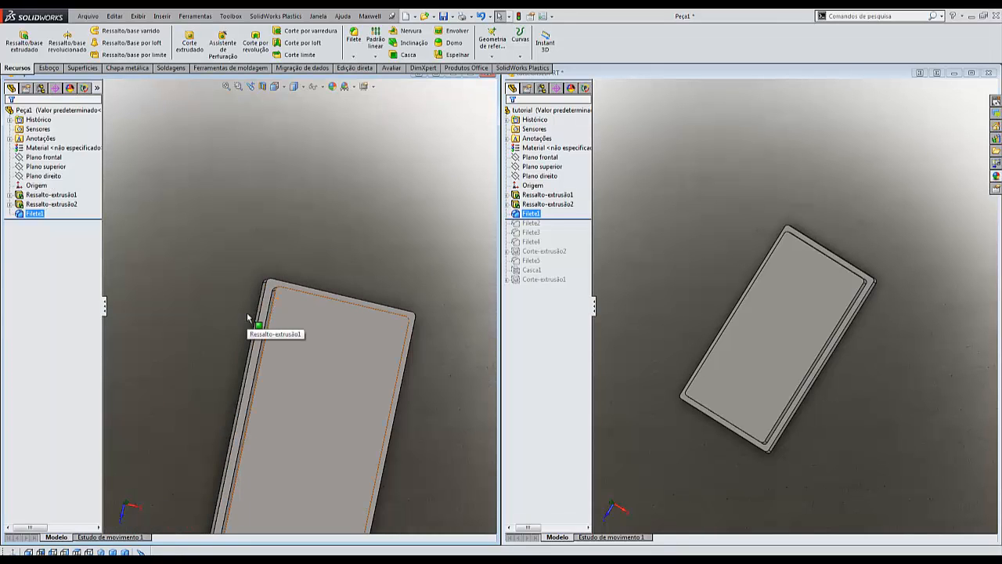
key(ctrl+7)
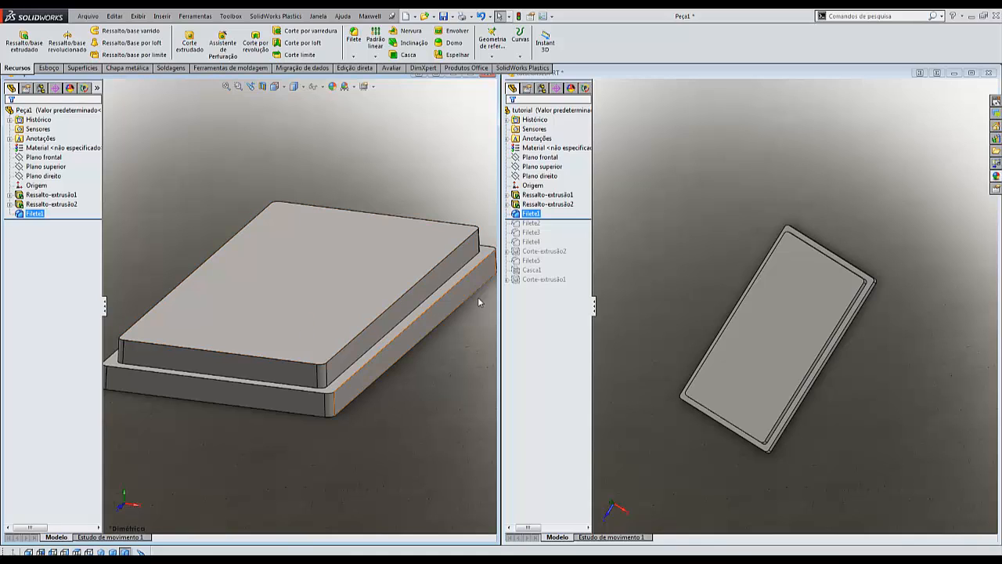
Roll the tutorial part's history forward past Filete2 and examine which edge this fillet rounds.
click(557, 220)
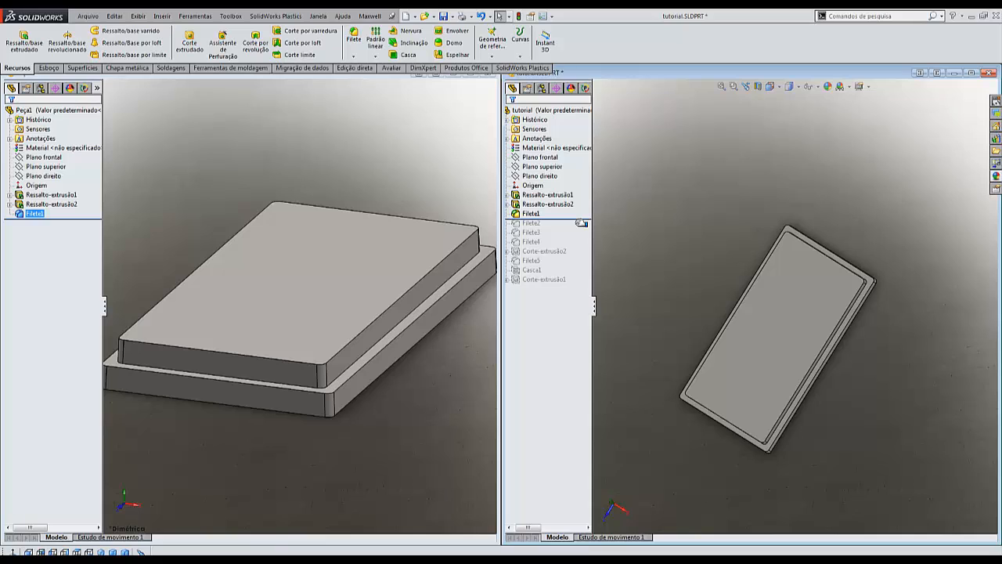
click(580, 221)
drag(581, 224, 573, 229)
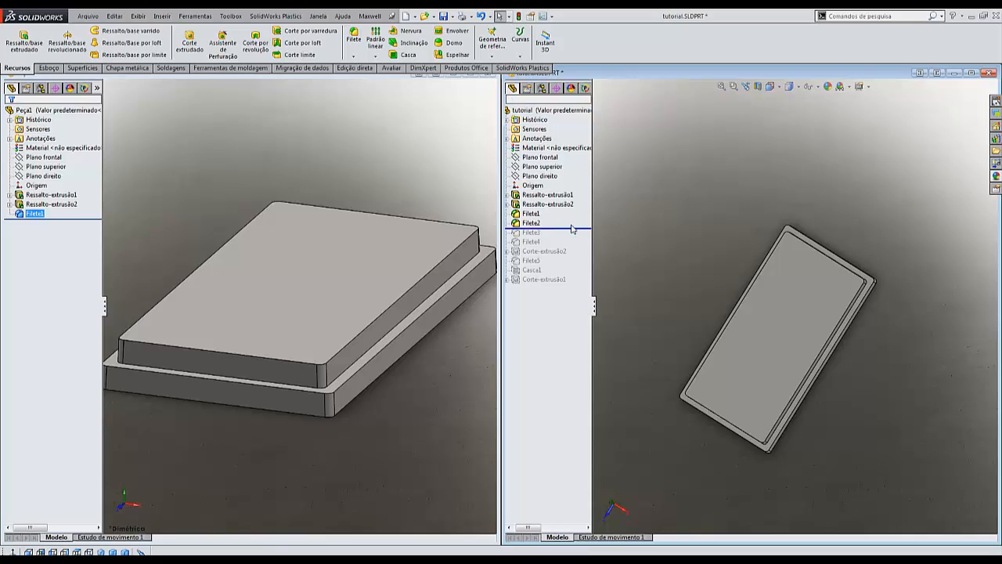
scroll(718, 312, up, 2)
click(520, 217)
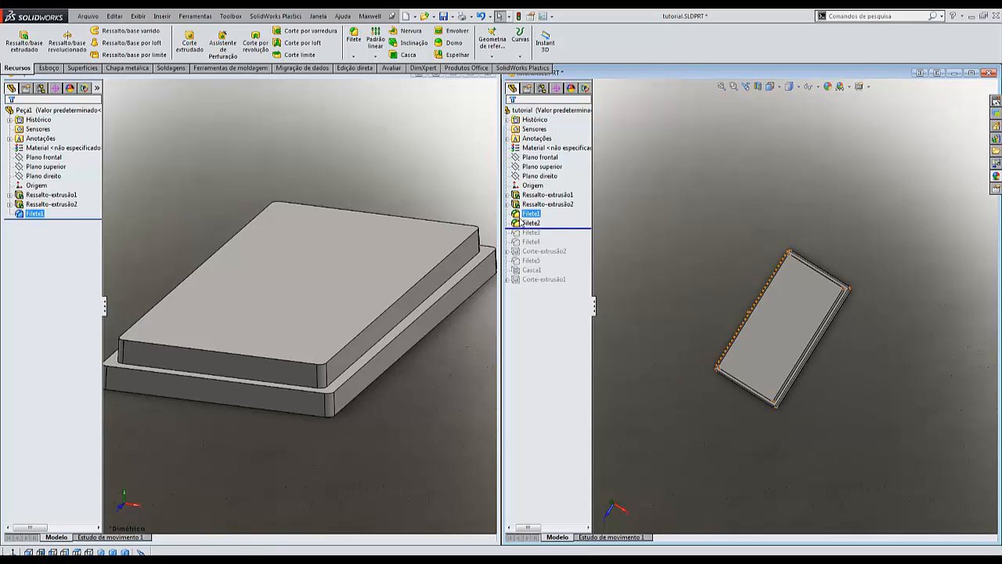
click(530, 222)
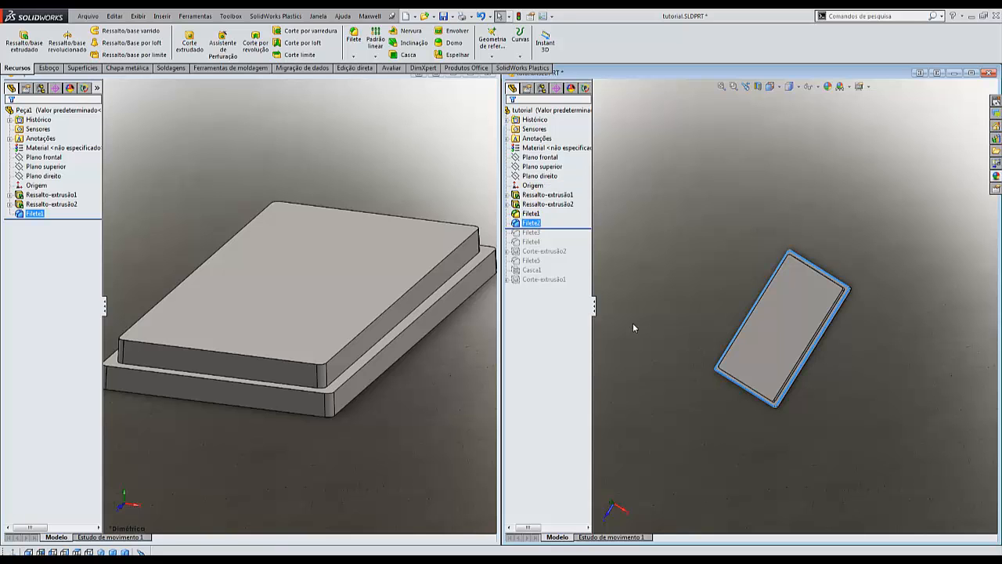
middle_drag(632, 322, 652, 248)
scroll(717, 377, down, 10)
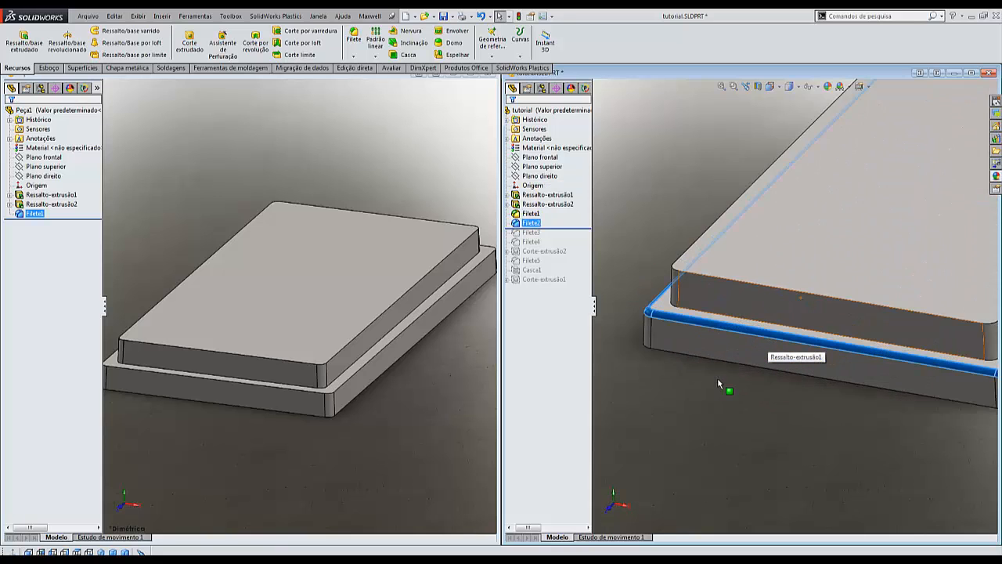
Open the definition of Filete2 in the tutorial part to check its edge and radius, then close it unchanged.
click(530, 222)
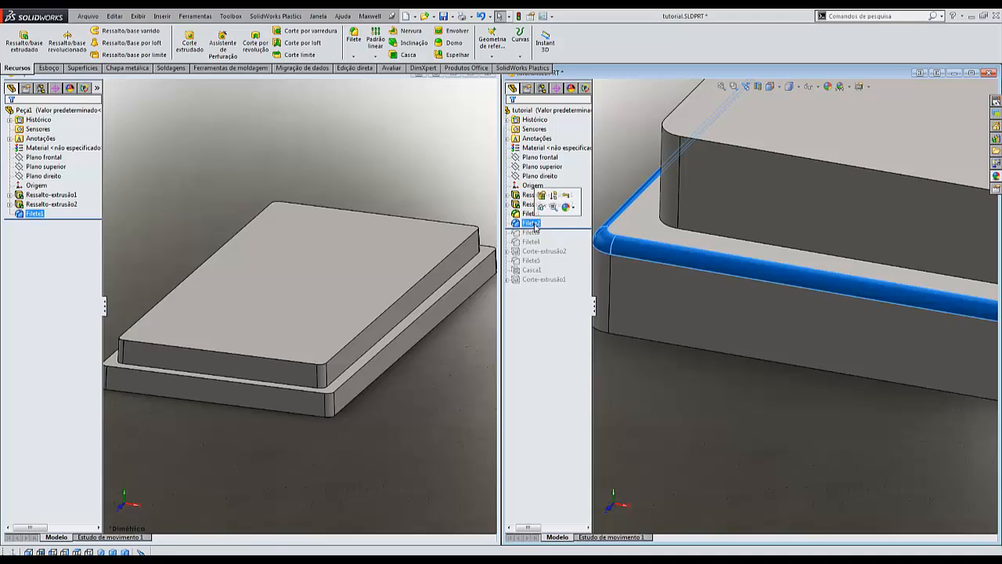
click(541, 196)
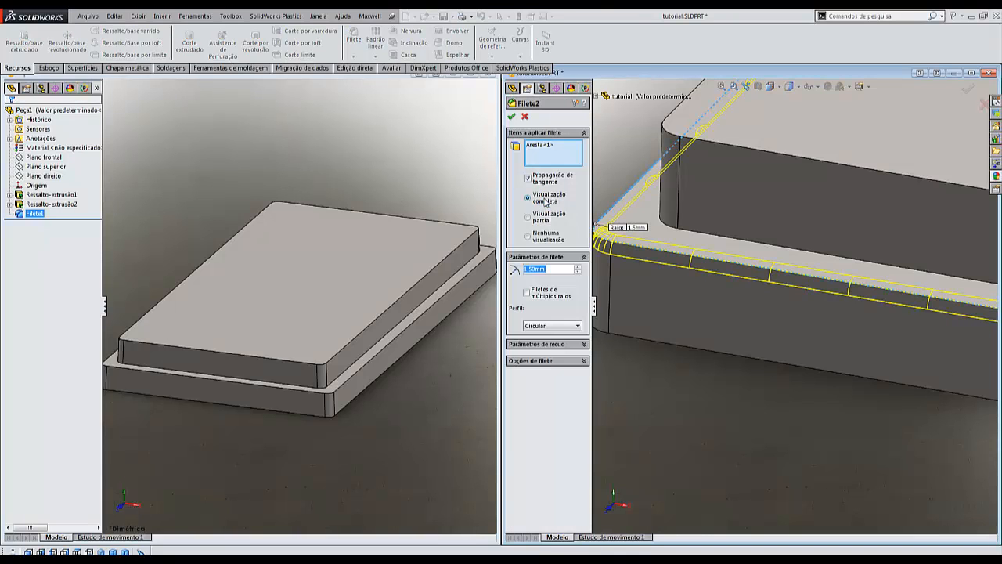
click(526, 117)
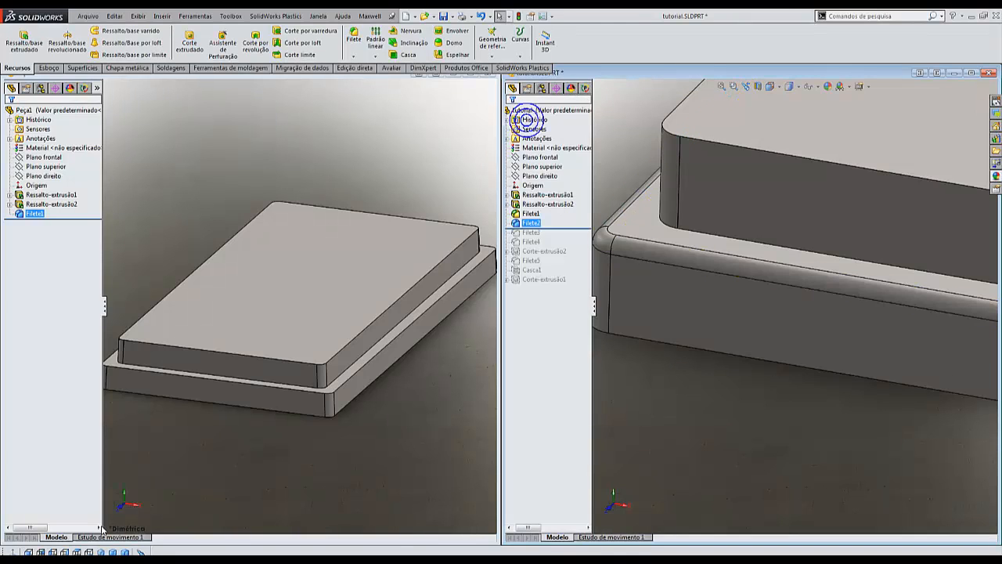
Fillet the outer top edge of the new part's lower block all around with a constant 1.5 mm radius.
click(35, 226)
click(45, 193)
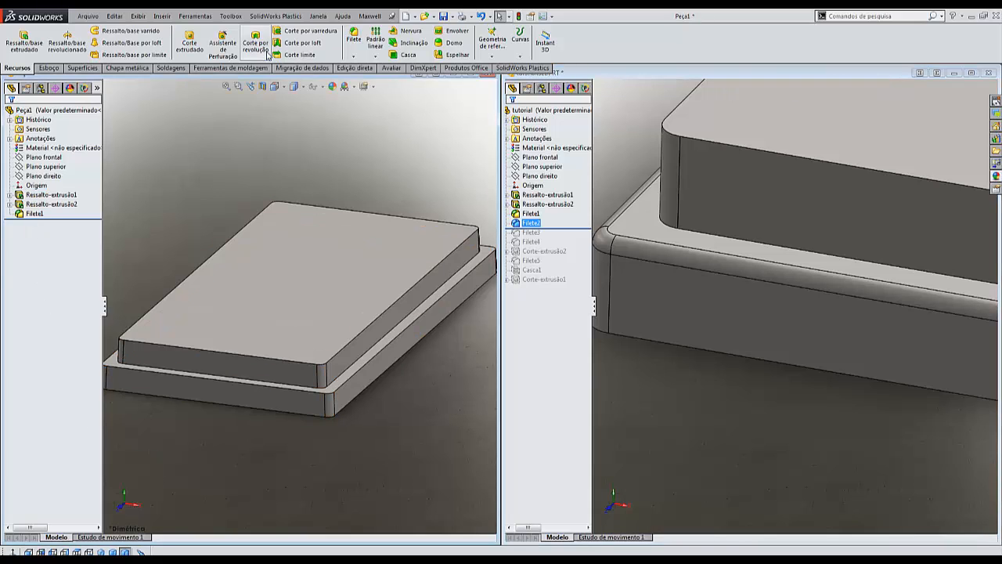
click(354, 36)
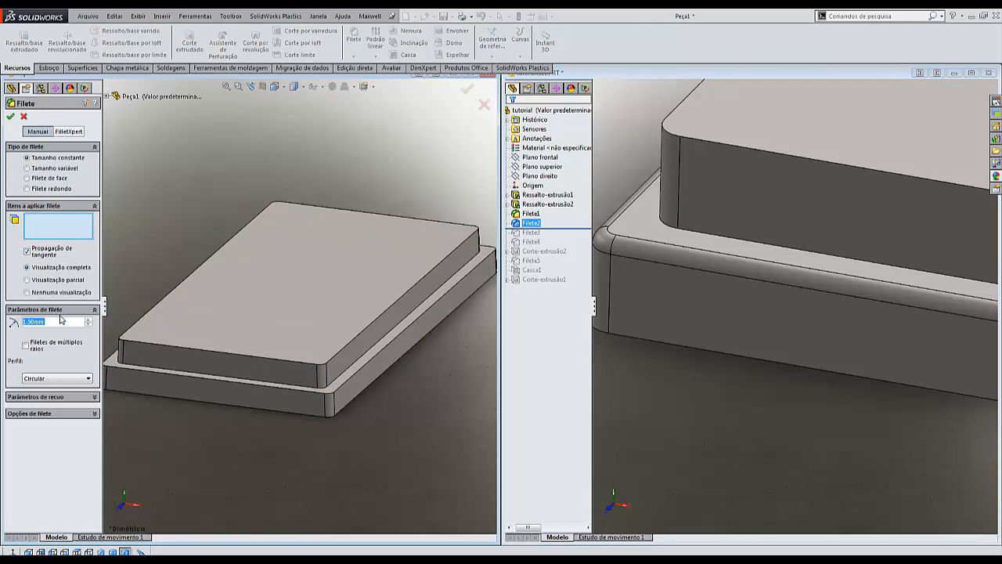
middle_drag(290, 282, 291, 365)
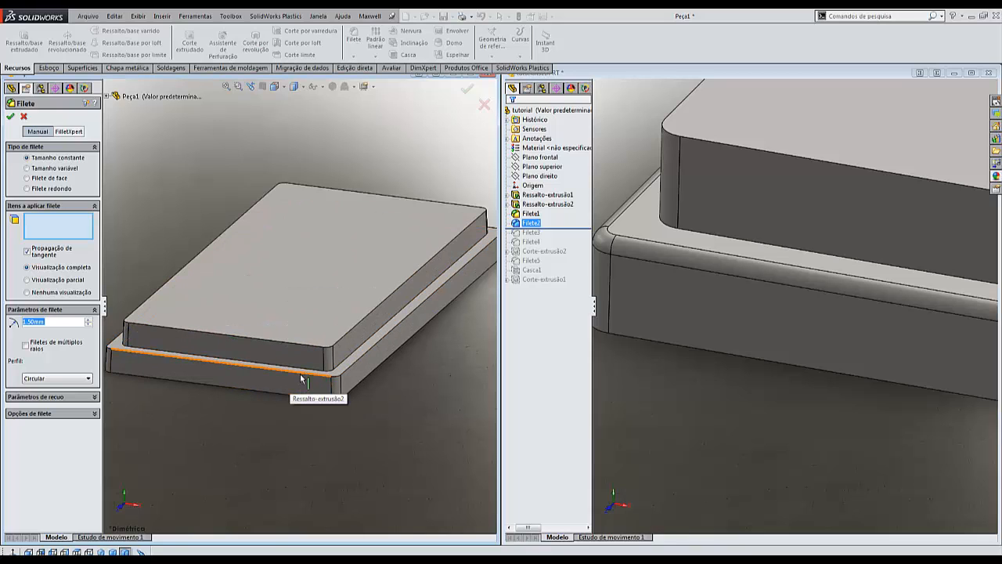
click(305, 376)
scroll(353, 374, down, 5)
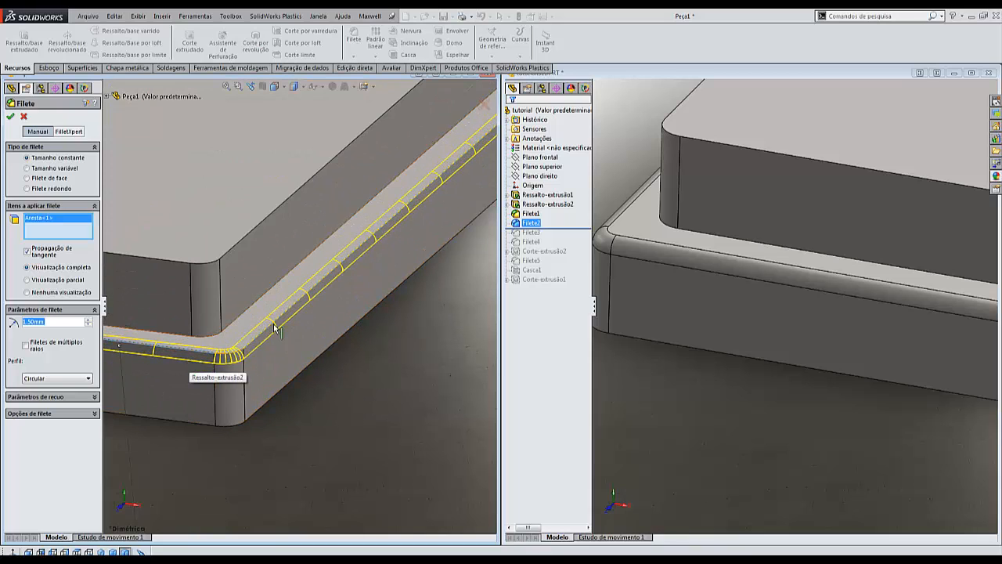
scroll(329, 290, up, 6)
scroll(221, 296, down, 6)
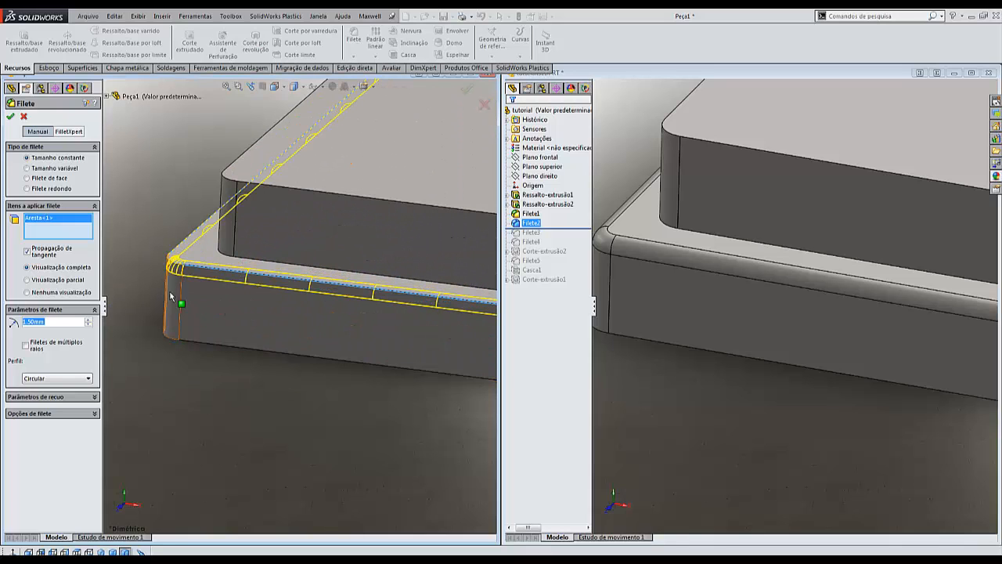
scroll(230, 339, up, 6)
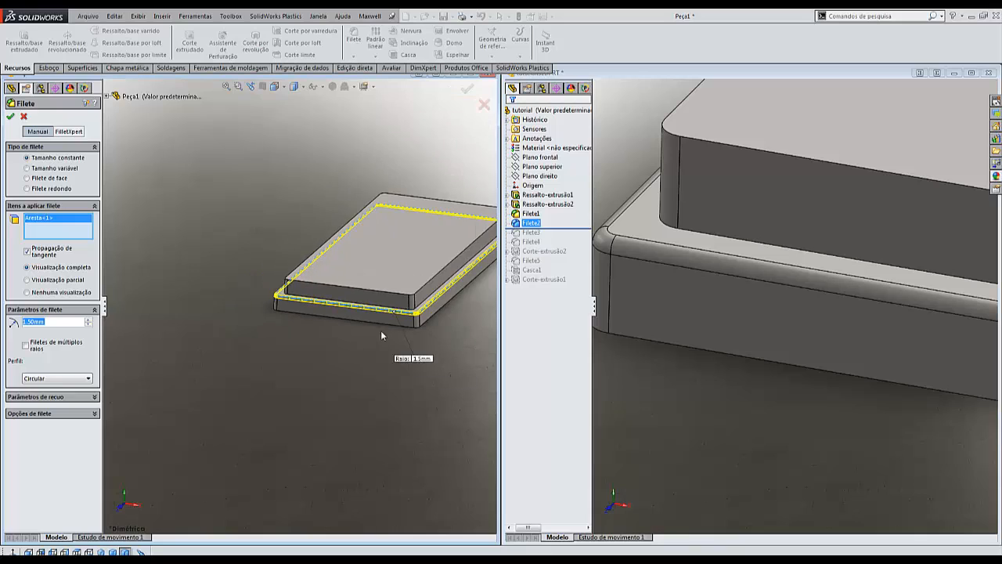
scroll(381, 335, down, 6)
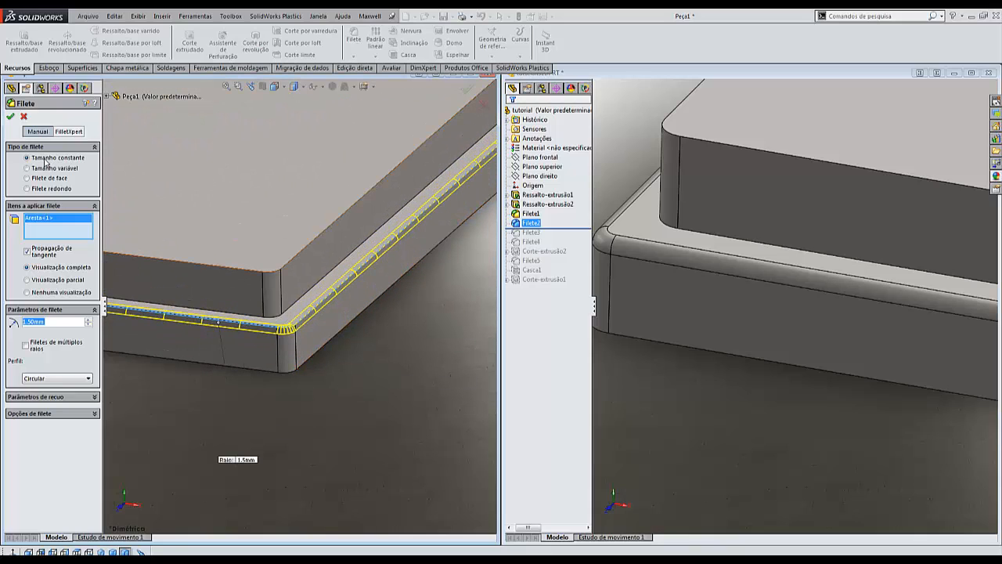
click(11, 117)
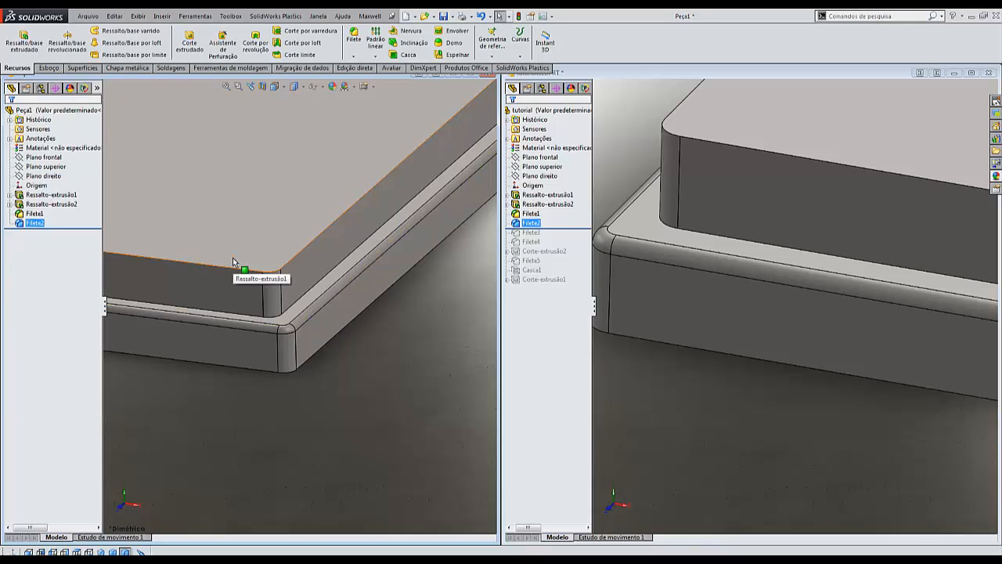
Roll the tutorial part's history forward past Filete3 and check the fillet's edge and radius, closing its definition unchanged.
scroll(233, 262, up, 1)
click(322, 337)
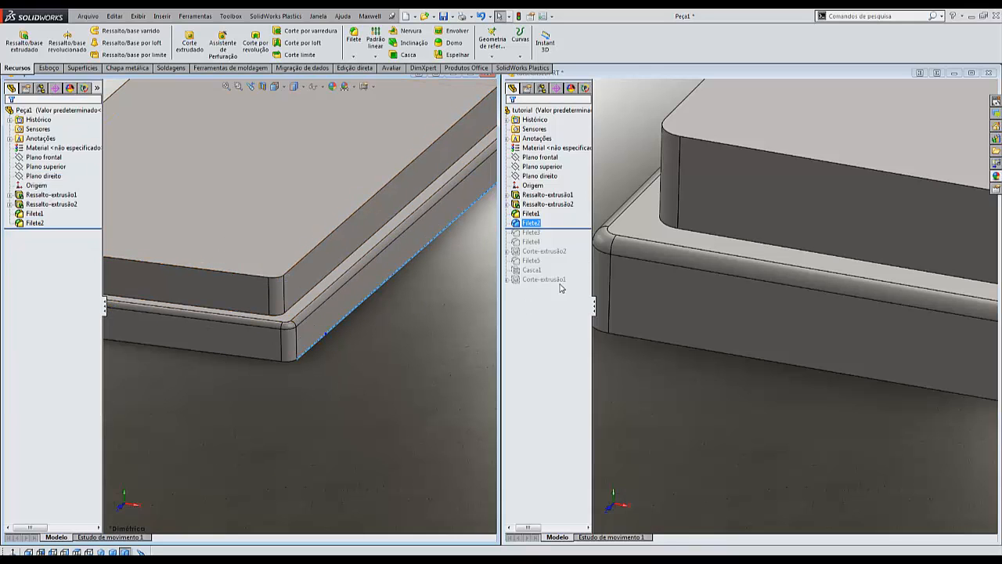
click(591, 231)
drag(590, 232, 581, 237)
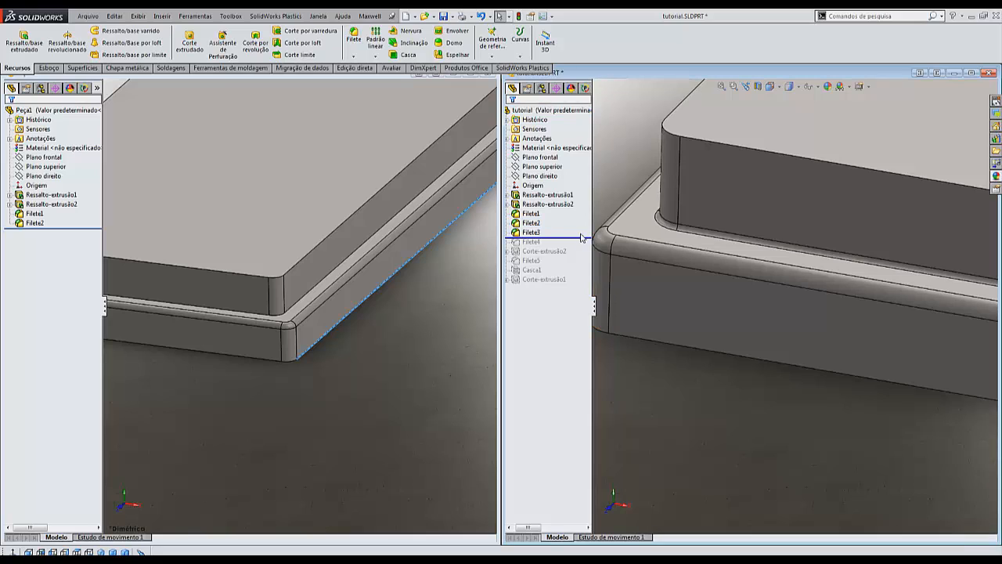
click(533, 233)
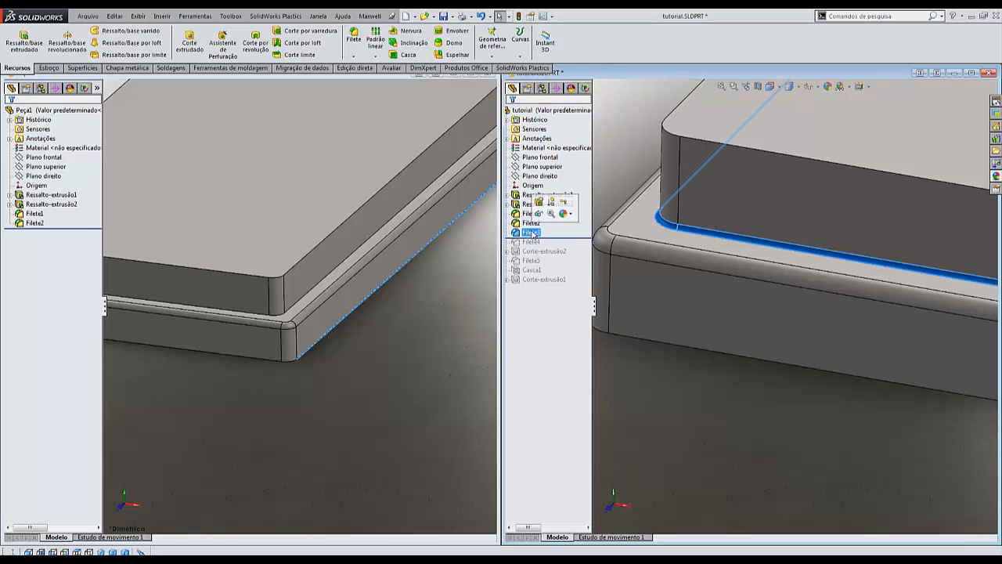
click(540, 202)
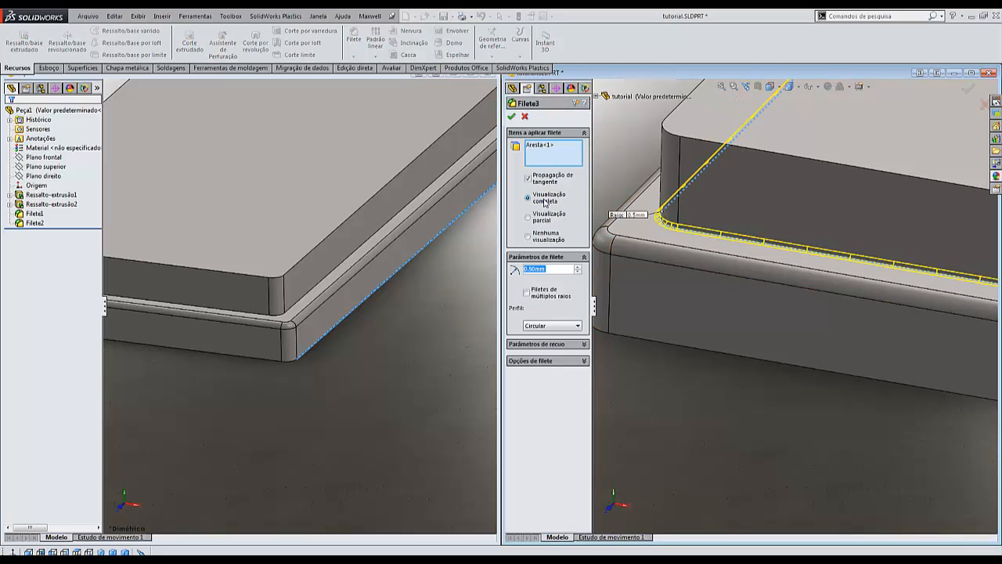
click(525, 117)
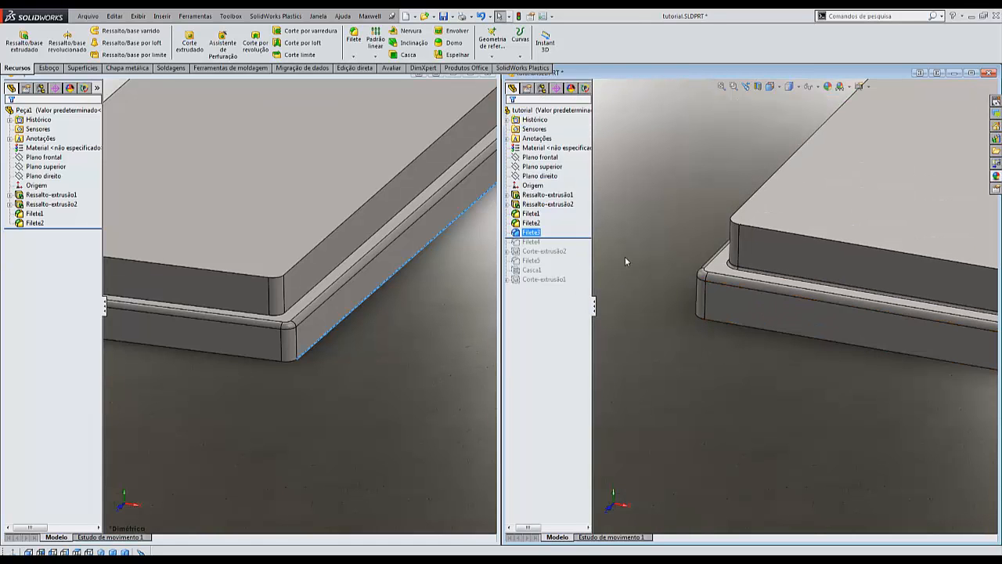
click(682, 239)
click(531, 233)
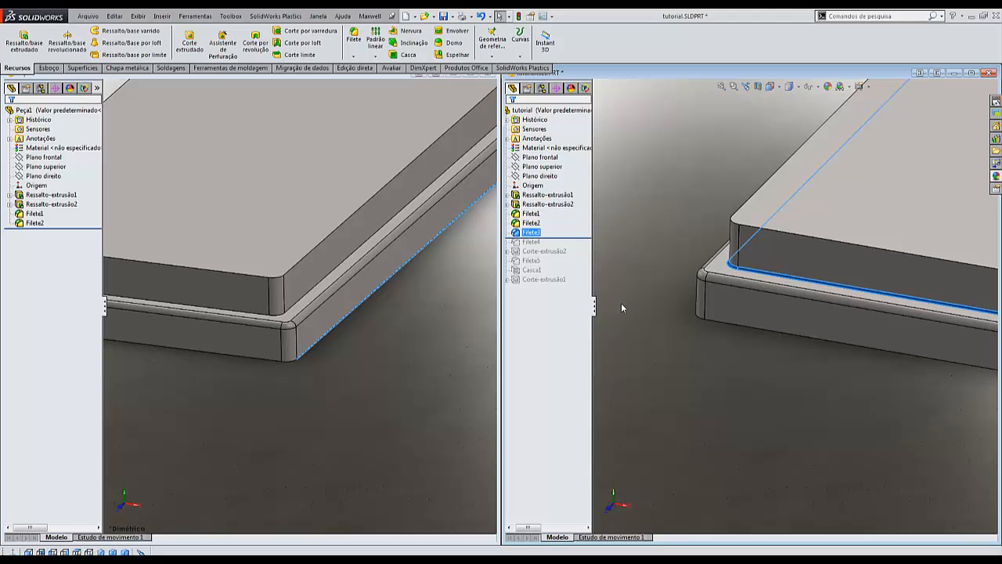
scroll(623, 304, up, 3)
click(622, 311)
scroll(375, 333, up, 1)
Apply a 0.5 mm fillet to the new part's inner edge where the upper block meets the lower block.
click(376, 333)
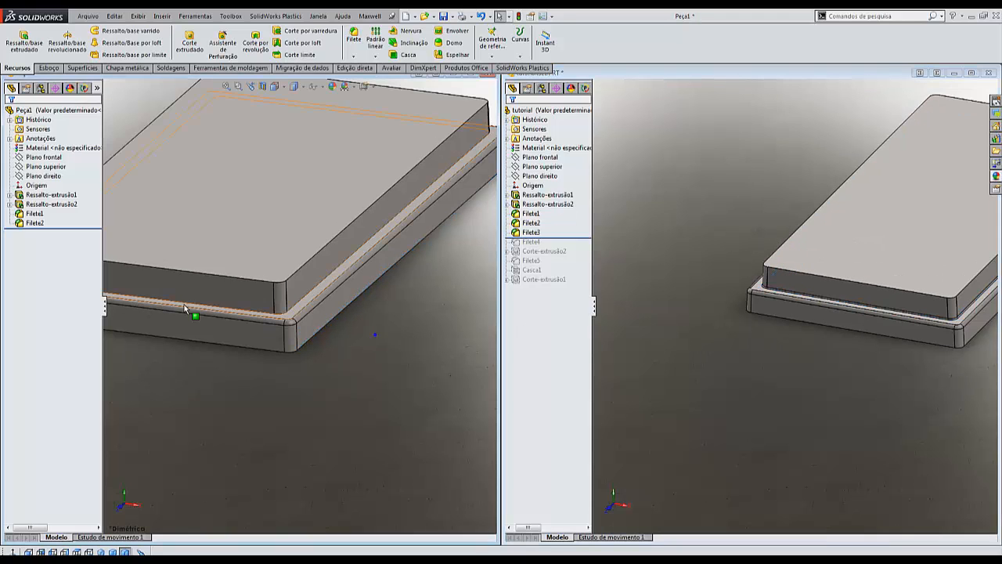
click(354, 39)
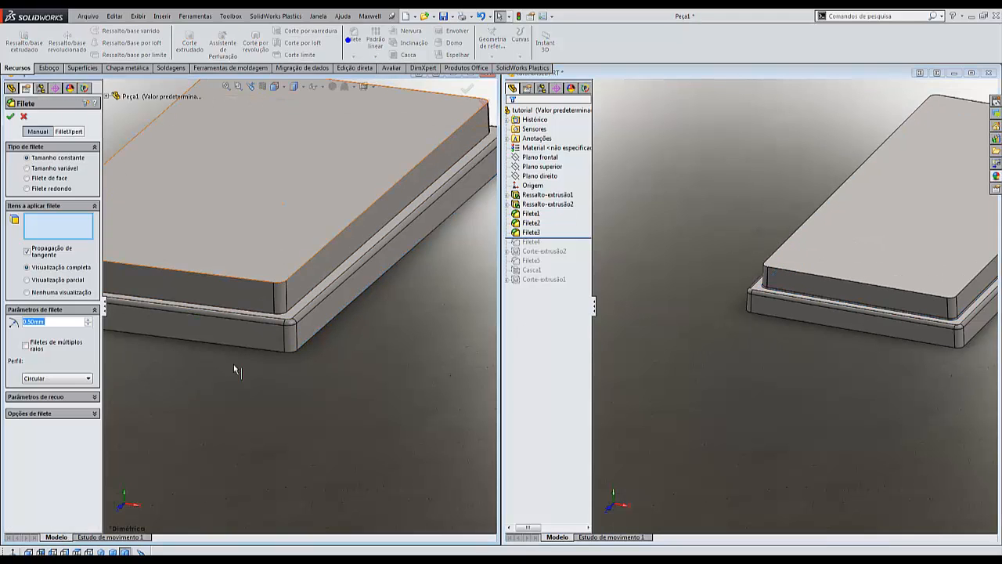
click(307, 296)
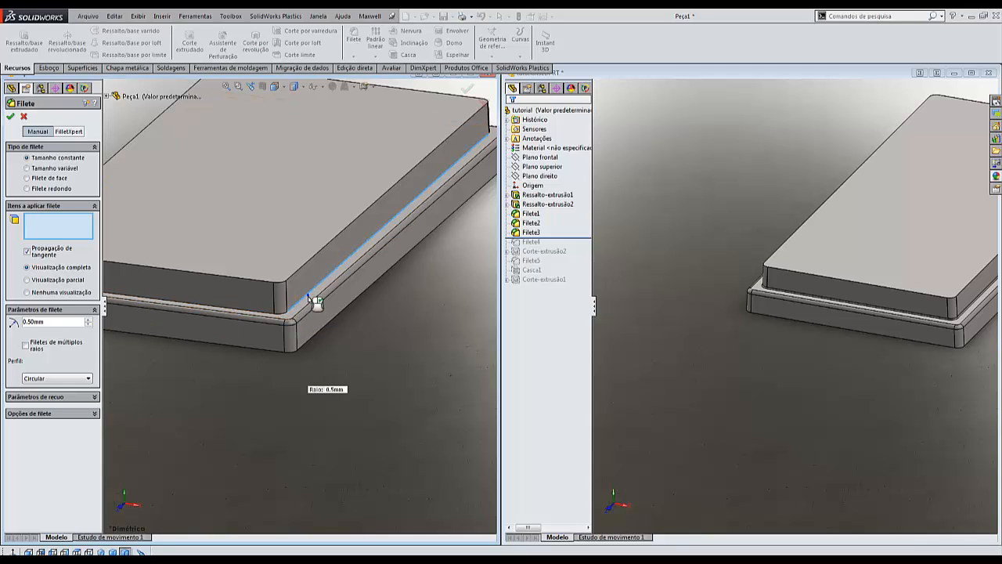
click(12, 116)
click(272, 421)
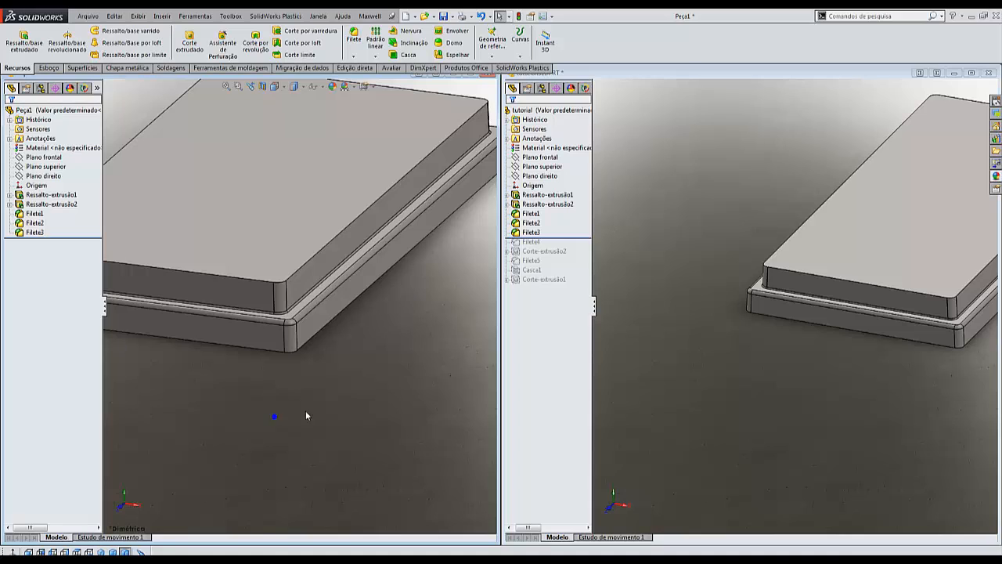
Roll the tutorial part's history forward past Filete4 and check the fillet's selected face and radius, closing its definition unchanged.
drag(589, 240, 583, 248)
click(525, 243)
click(525, 245)
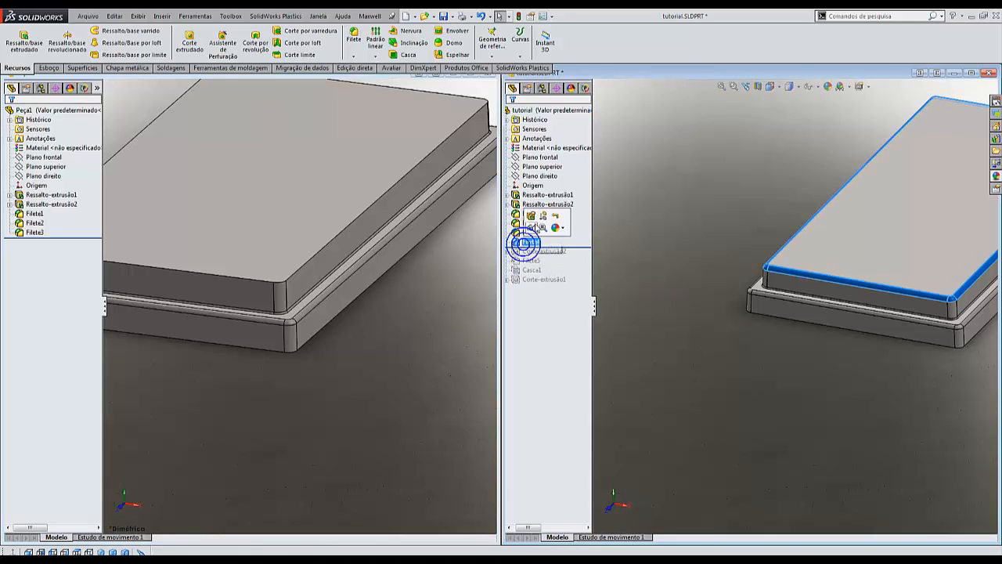
click(529, 218)
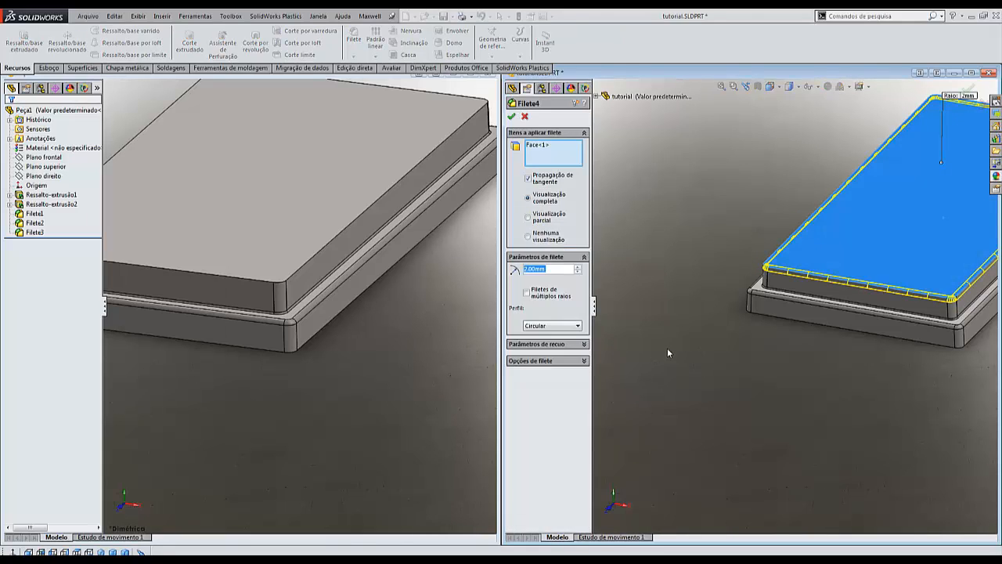
click(524, 116)
Apply a 2 mm fillet to the top edge loop of the new part's upper block.
click(316, 378)
click(34, 231)
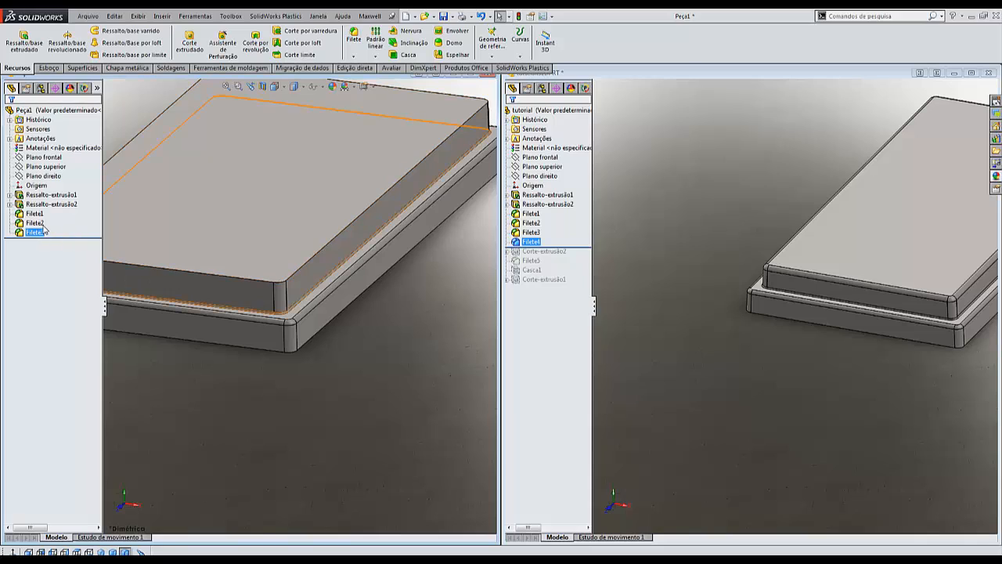
click(354, 37)
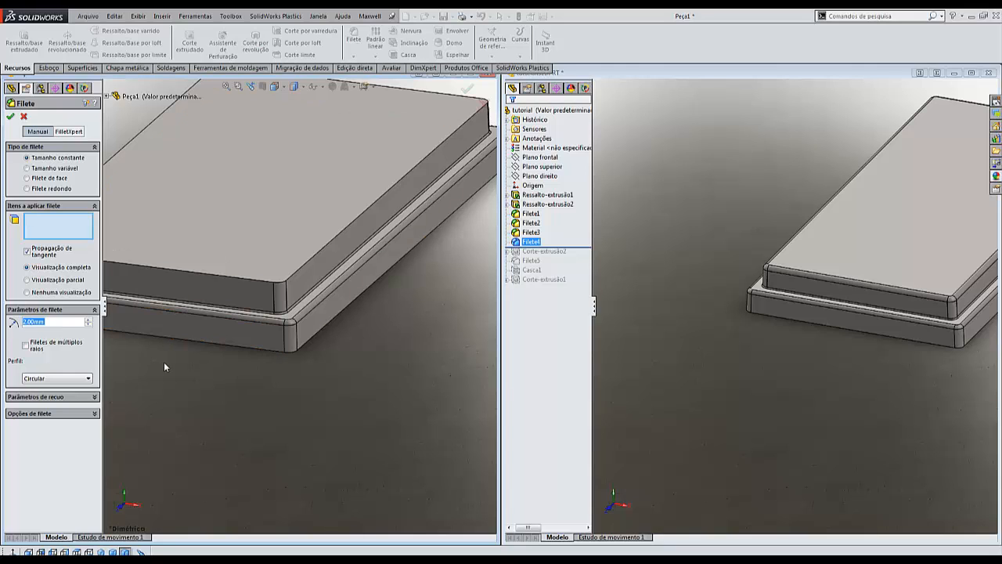
scroll(164, 362, up, 3)
click(231, 289)
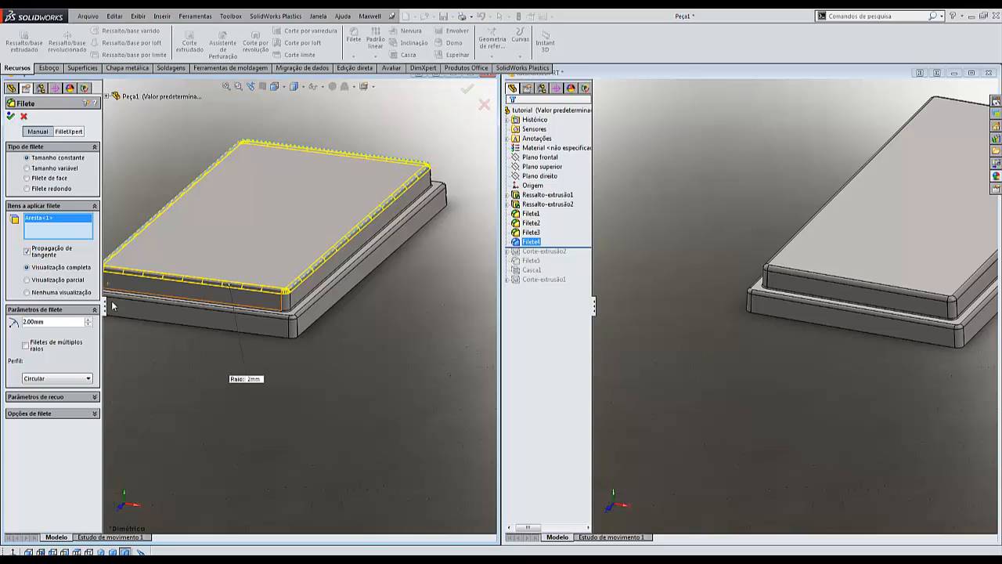
click(10, 117)
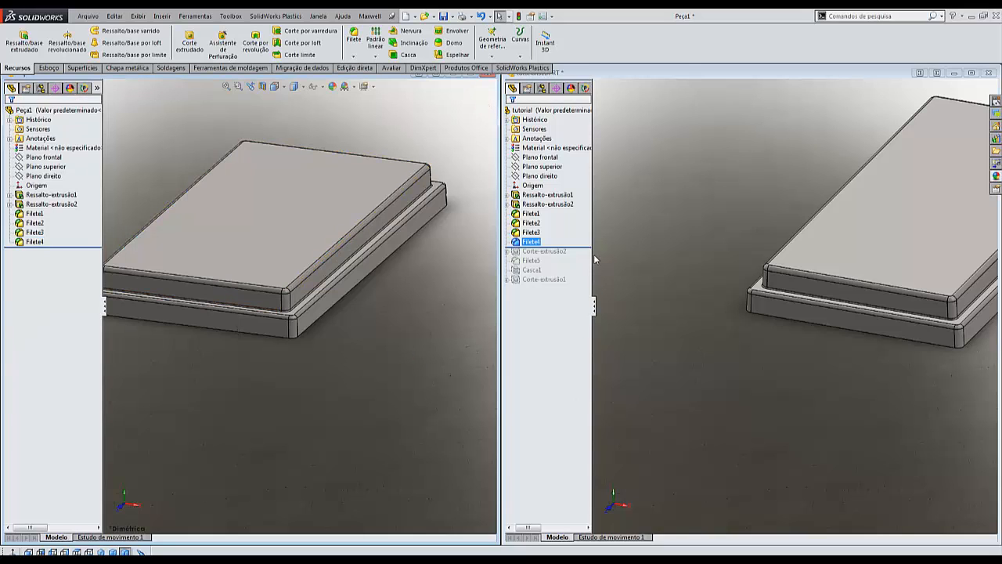
Roll the tutorial part's history forward past Corte-extrusão2 and open its sketch Esboço3 in a top view to examine the pocket's dimensions.
drag(595, 250, 595, 258)
scroll(706, 425, up, 2)
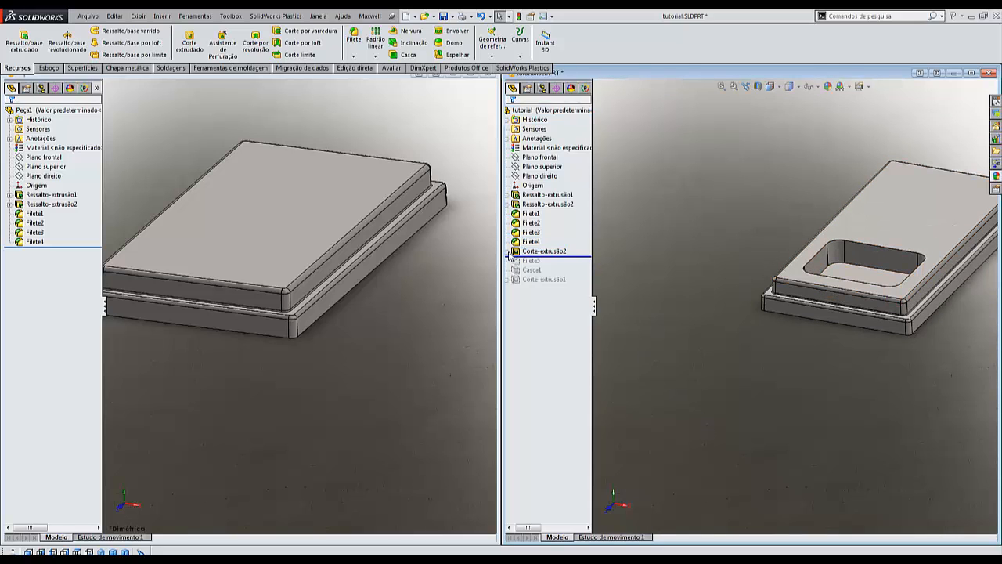
click(509, 252)
click(542, 251)
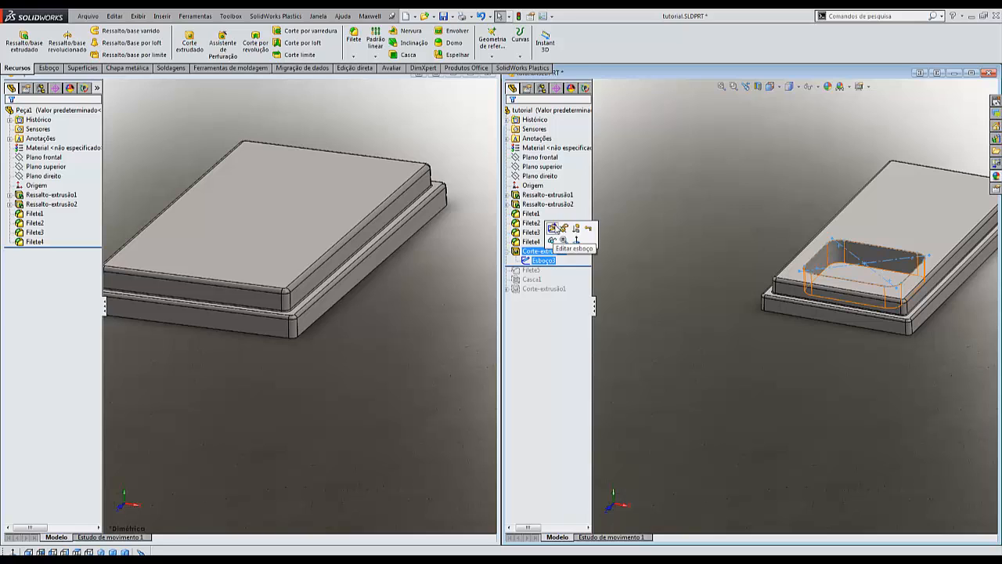
click(552, 229)
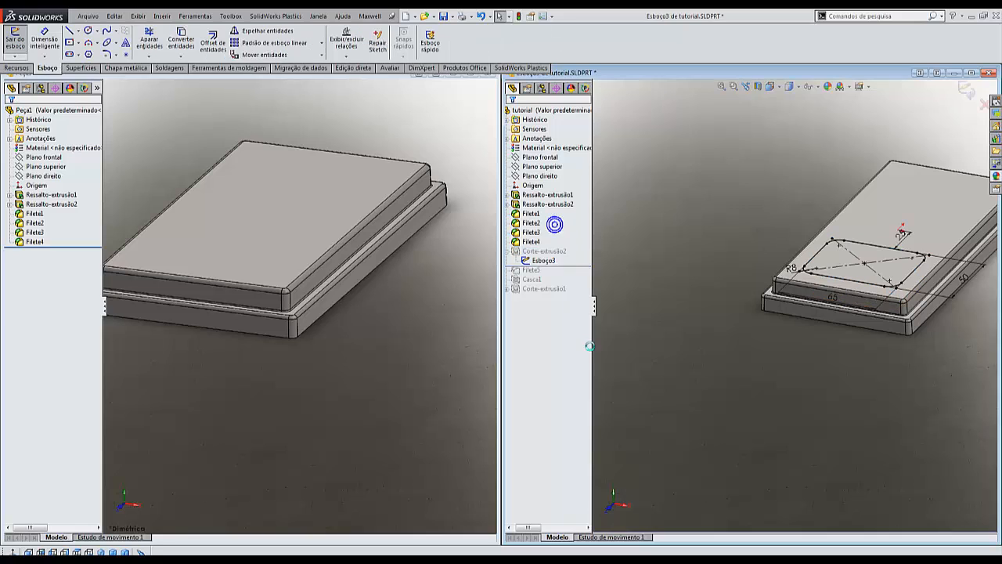
click(13, 552)
scroll(664, 419, up, 1)
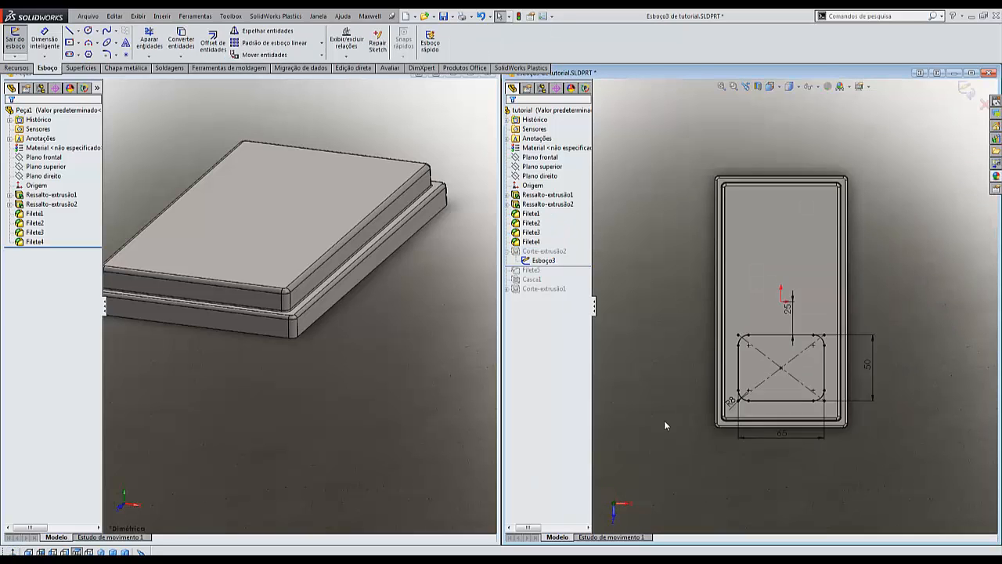
ctrl+middle_drag(836, 437, 841, 376)
scroll(840, 376, down, 3)
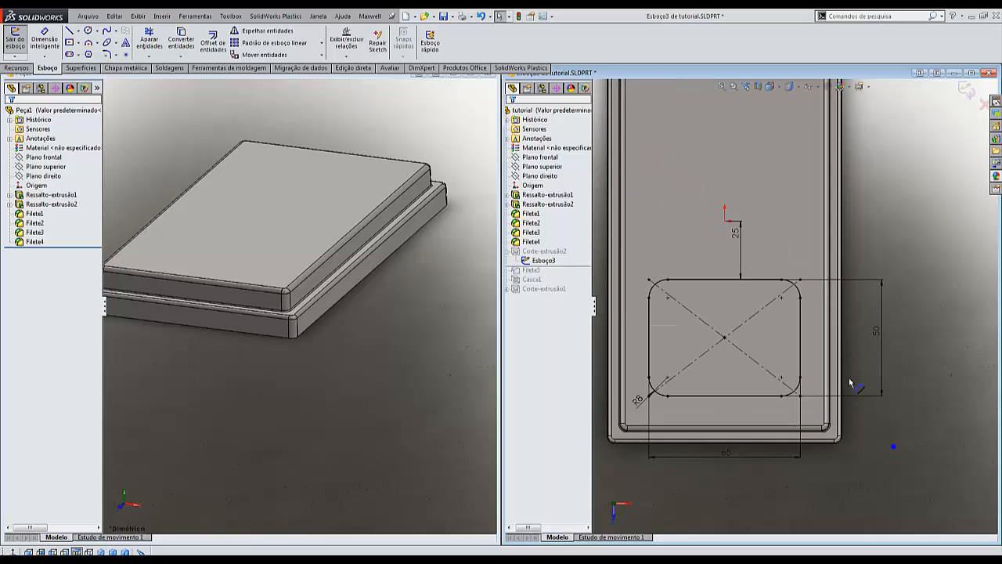
Move the 50 mm and 65 mm dimensions inside the pocket sketch's rounded rectangle, show the whole sketch from above, and return to the new part.
scroll(875, 345, down, 2)
drag(867, 329, 675, 316)
click(903, 351)
scroll(838, 362, up, 3)
scroll(694, 378, down, 3)
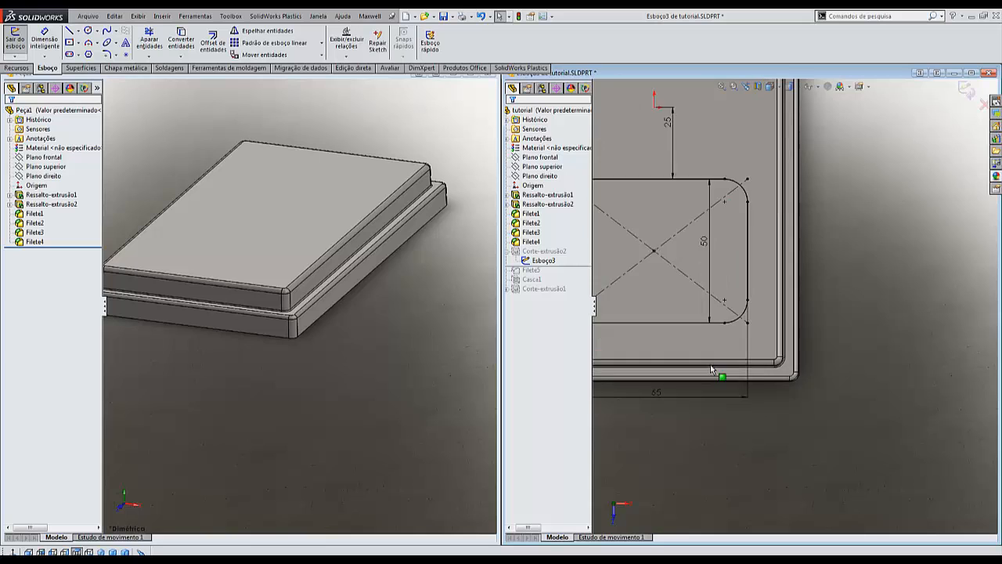
drag(697, 368, 699, 295)
click(730, 371)
scroll(708, 277, down, 4)
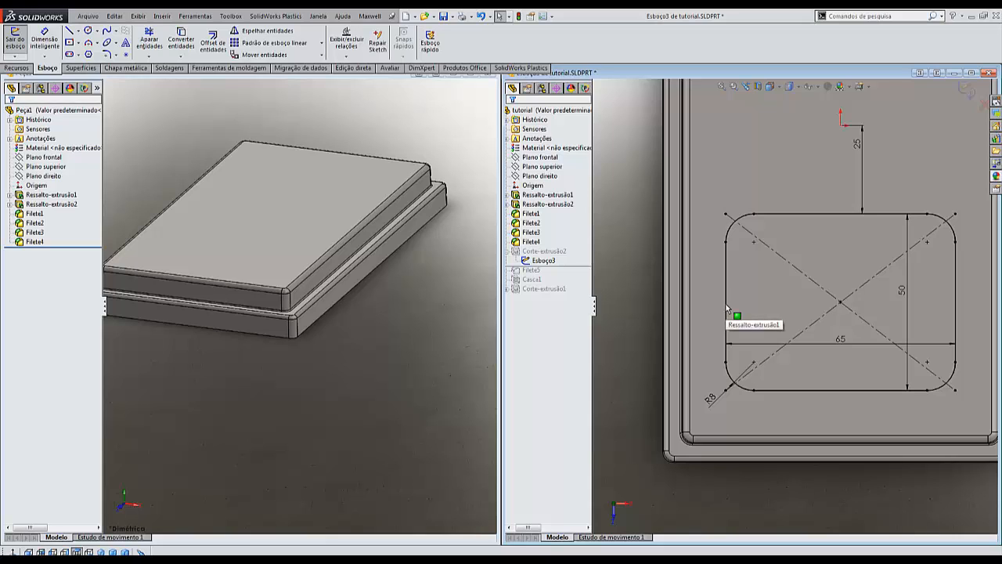
scroll(726, 304, up, 2)
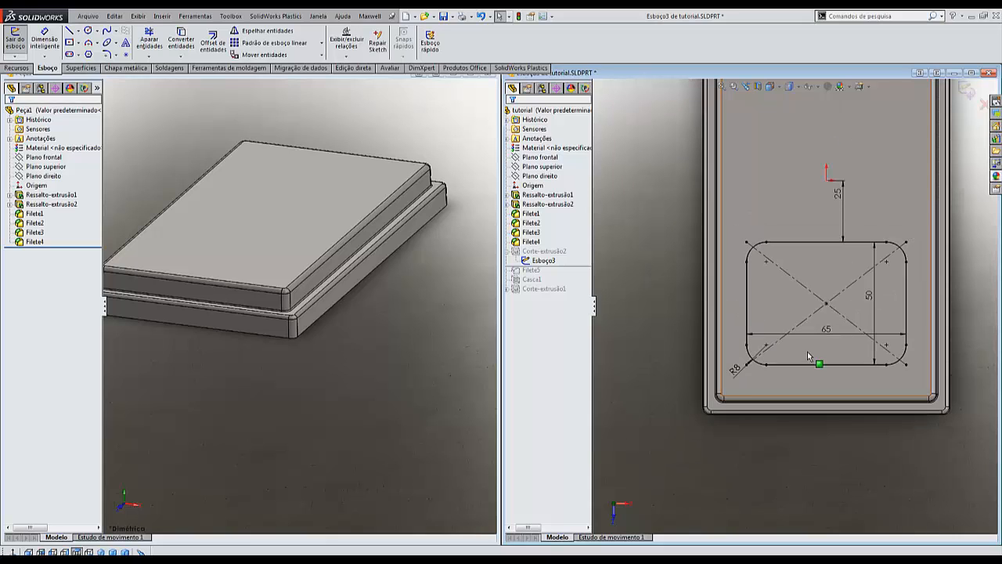
scroll(807, 352, up, 1)
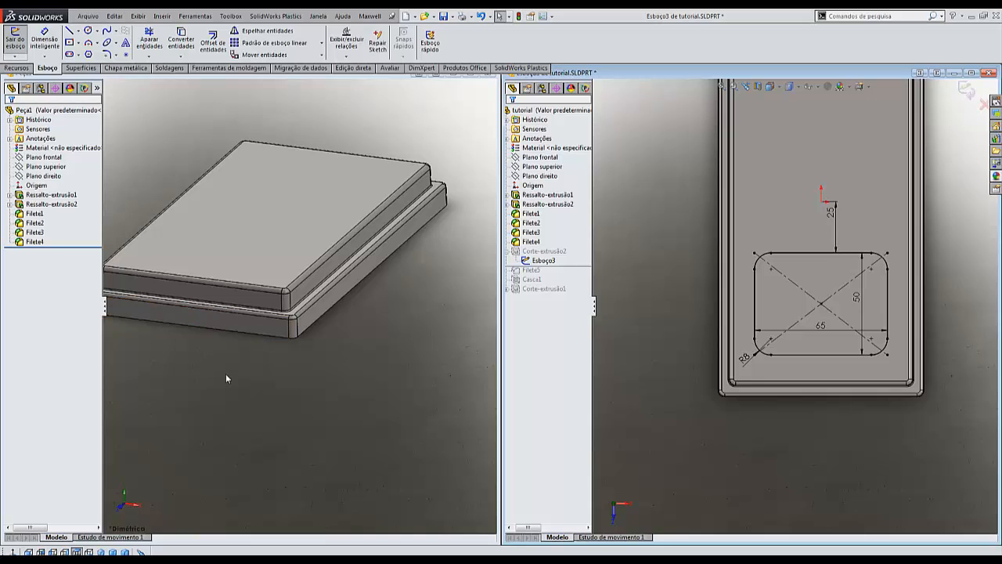
click(76, 552)
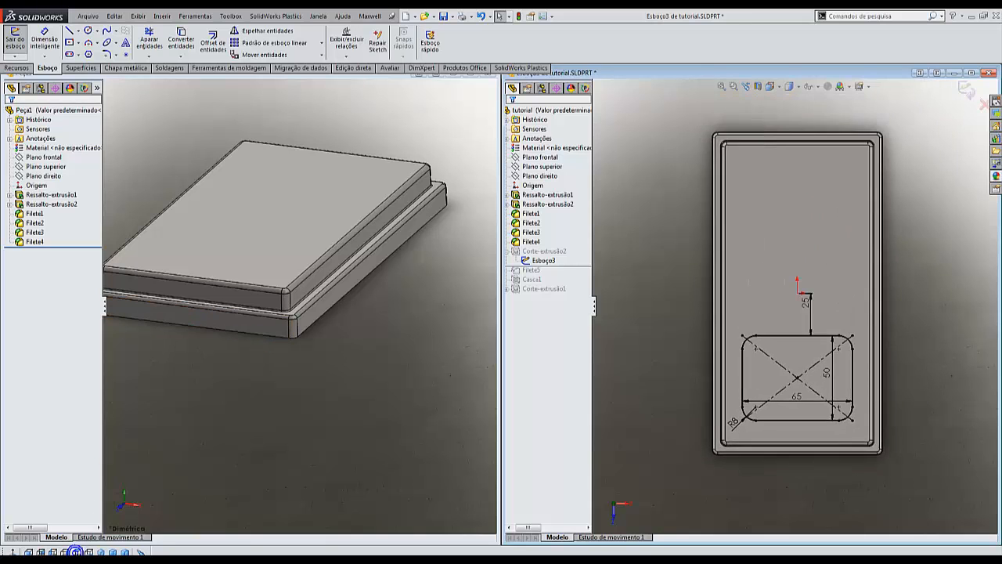
click(246, 458)
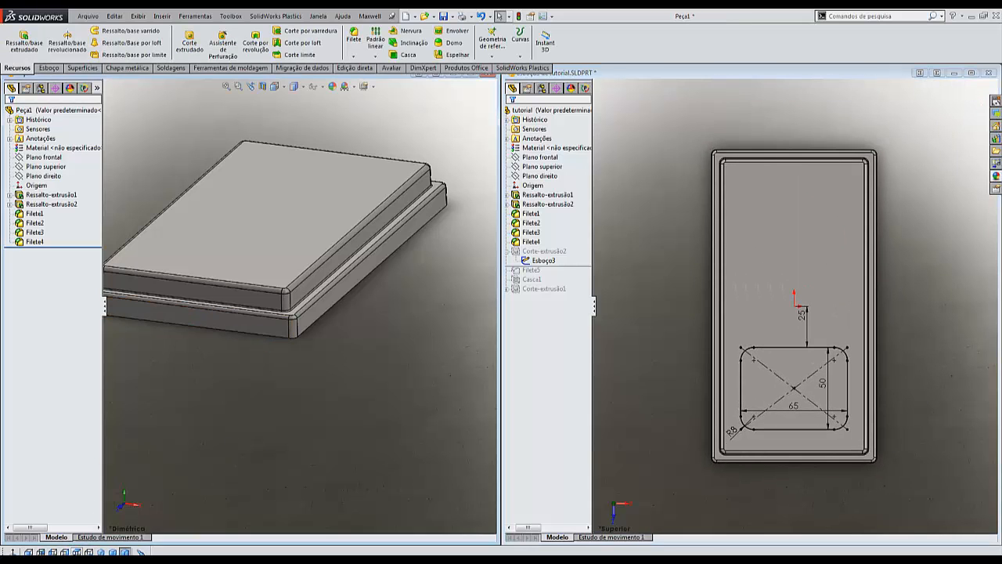
Sketch a centre rectangle about 47 by 36 mm on the new part's top face, below the origin.
click(76, 552)
scroll(407, 384, up, 2)
scroll(406, 387, down, 2)
scroll(310, 482, up, 2)
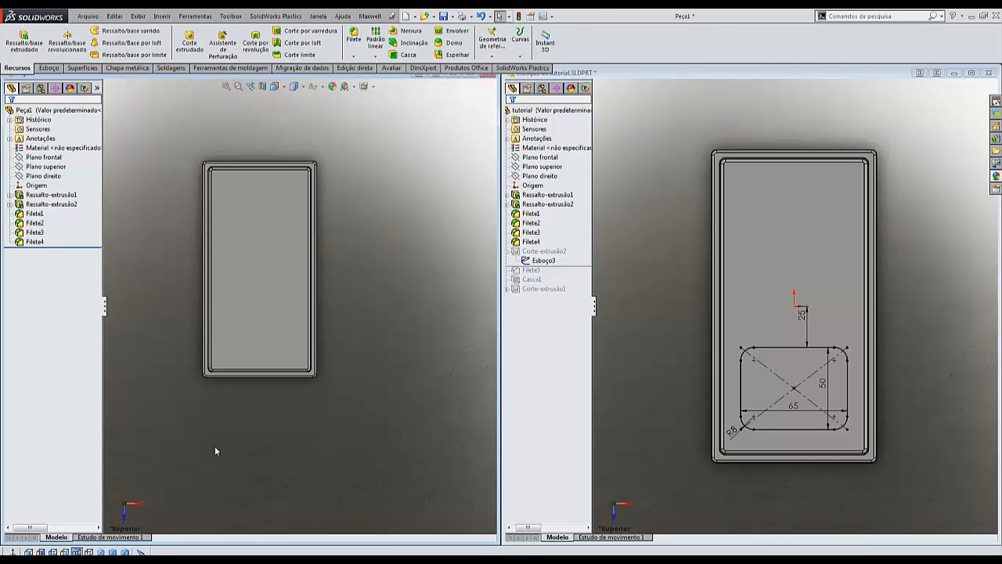
scroll(216, 452, down, 1)
click(300, 302)
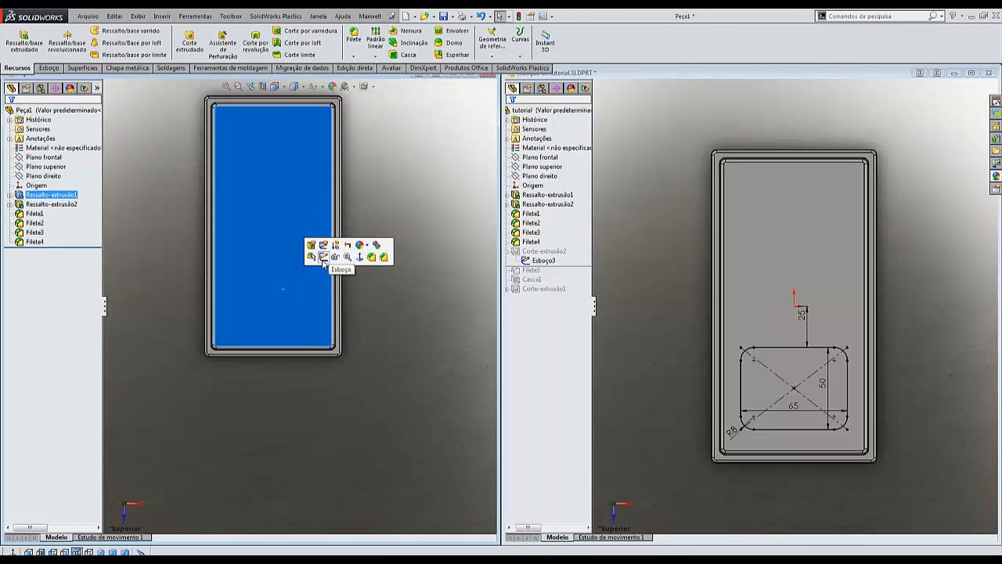
click(323, 258)
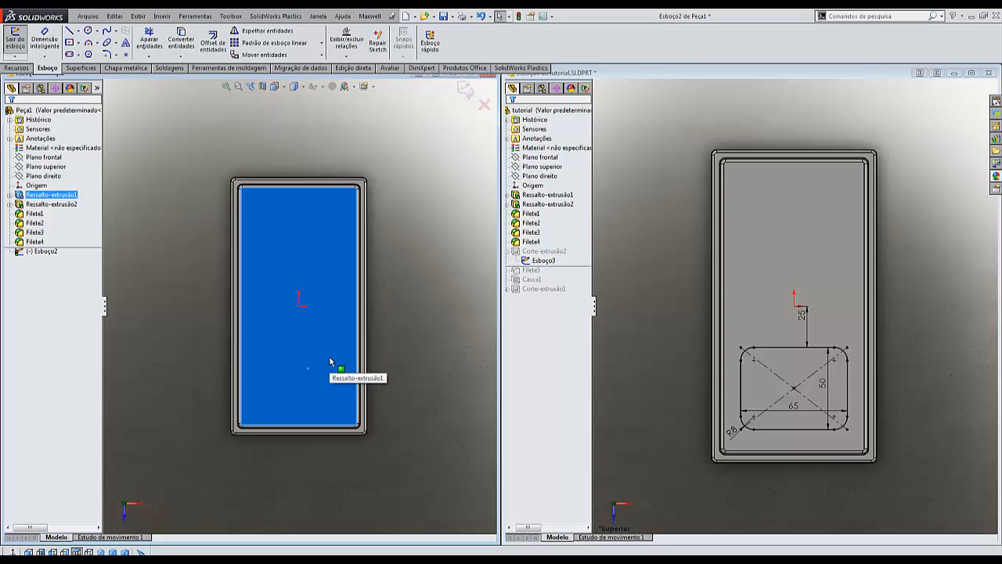
click(70, 42)
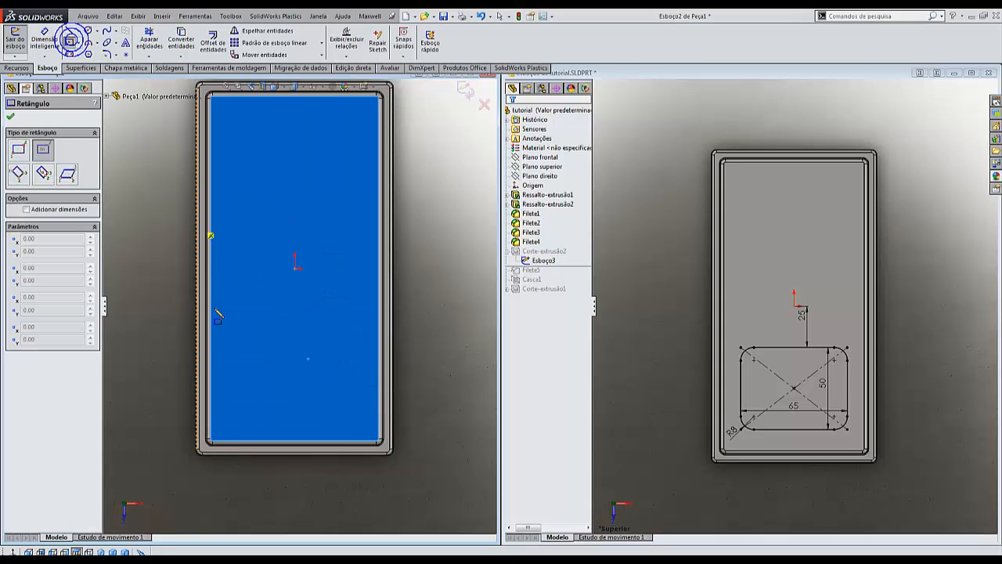
mouse_move(284, 373)
mouse_down()
mouse_move(332, 351)
mouse_move(331, 339)
mouse_up()
key(Escape)
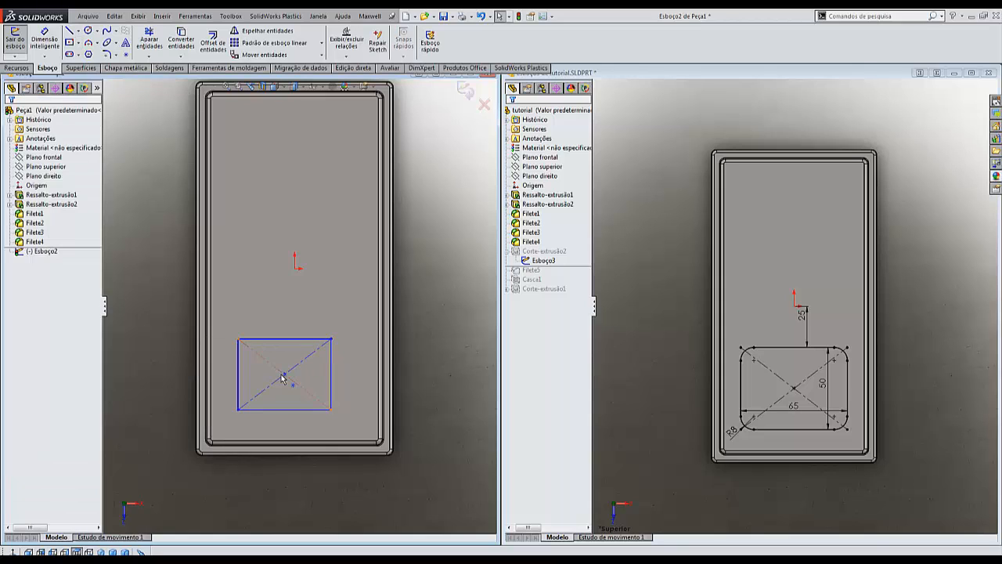
Add a vertical relation between the rectangle's centre point and the origin.
click(284, 375)
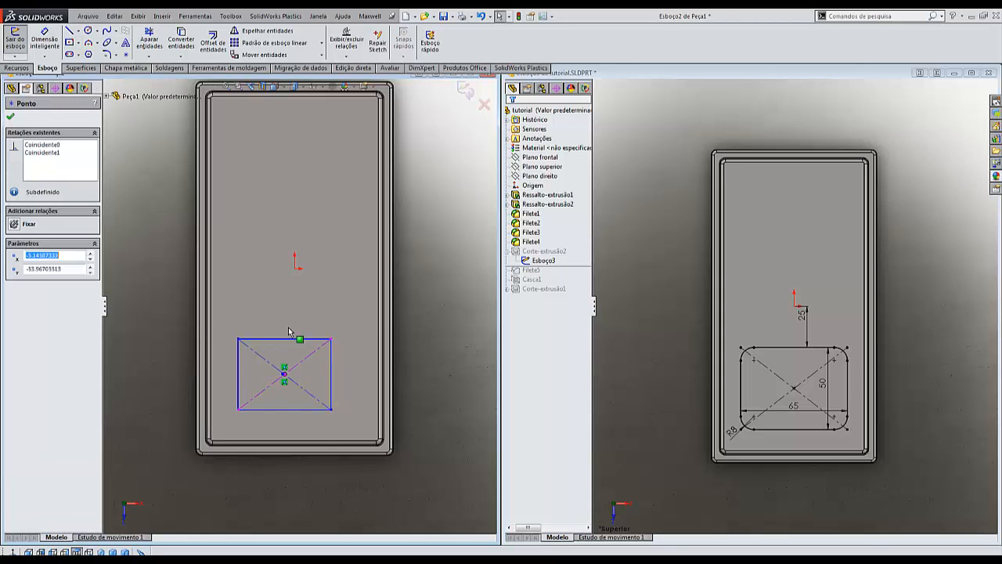
ctrl+click(295, 268)
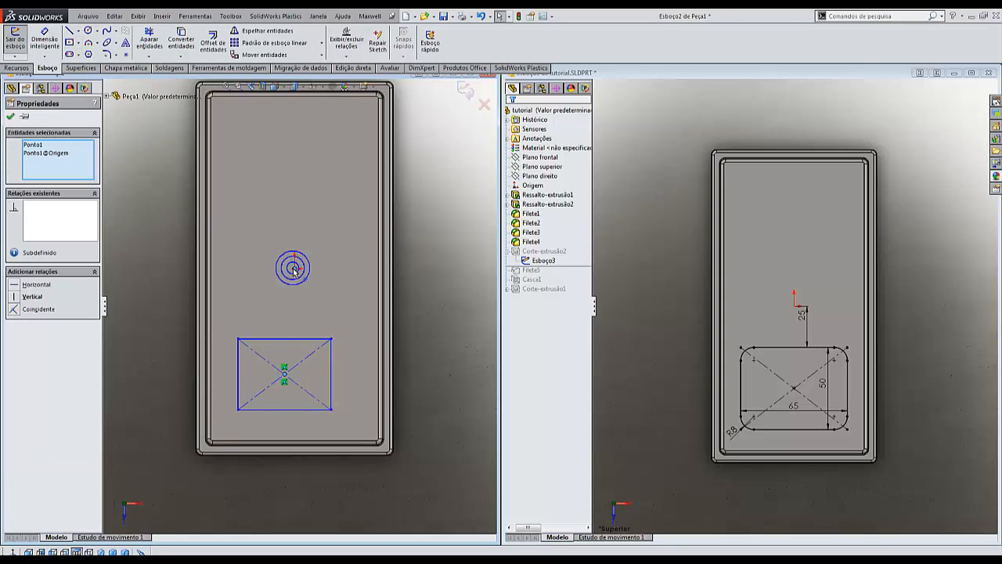
click(15, 298)
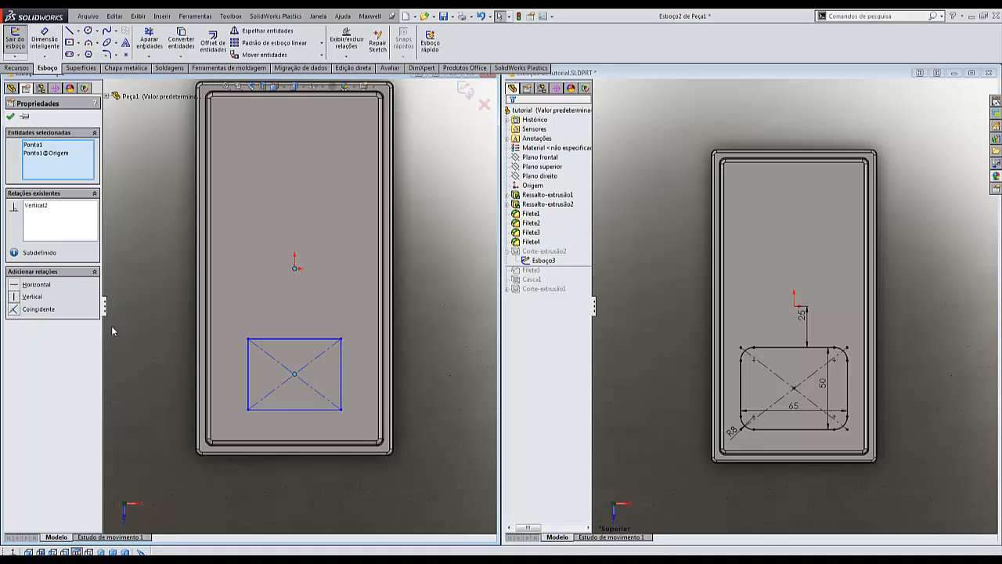
click(140, 324)
Dimension the rectangle with a height of 50 mm and a width of 65 mm.
right_drag(167, 427, 172, 397)
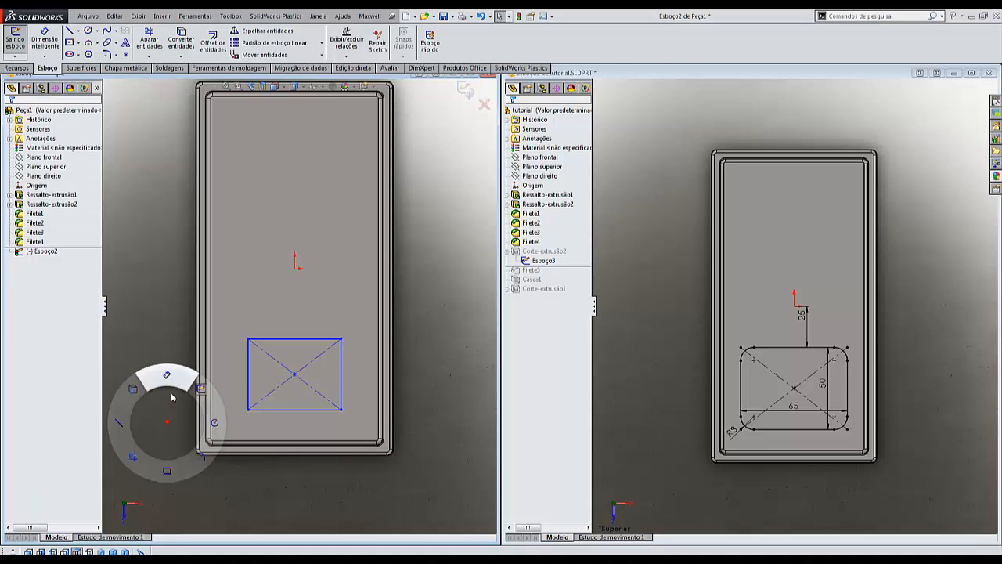
click(248, 383)
click(229, 378)
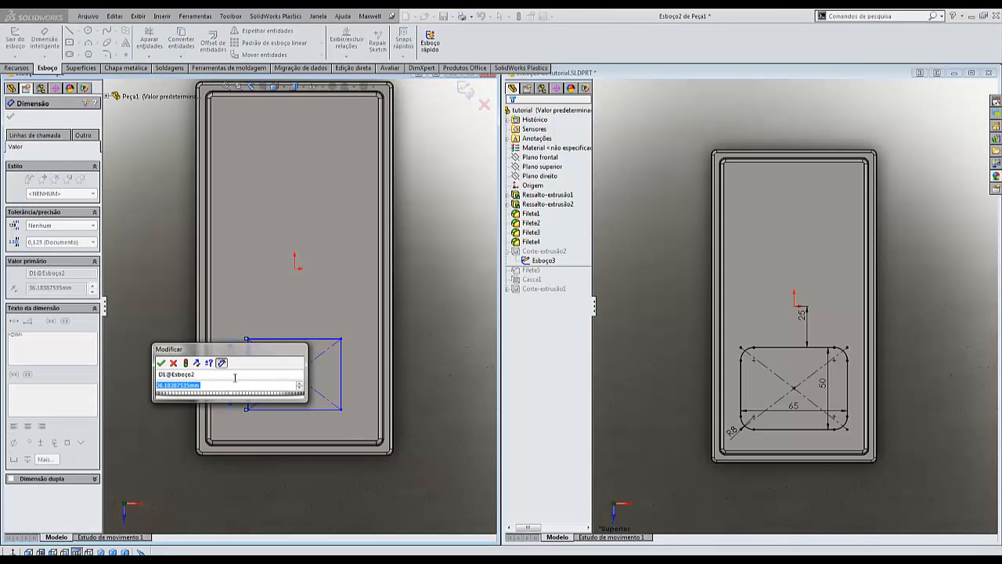
text(50)
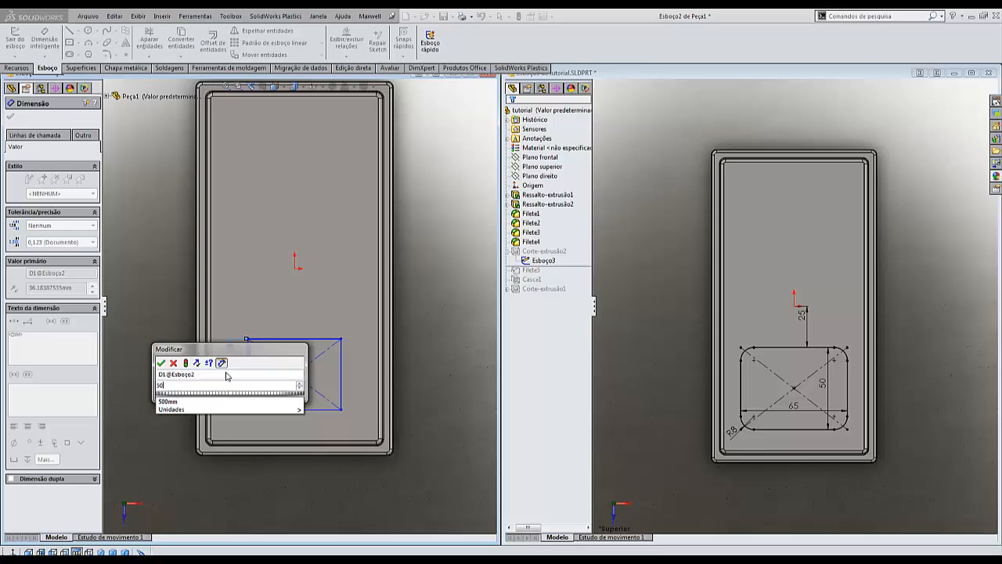
click(161, 362)
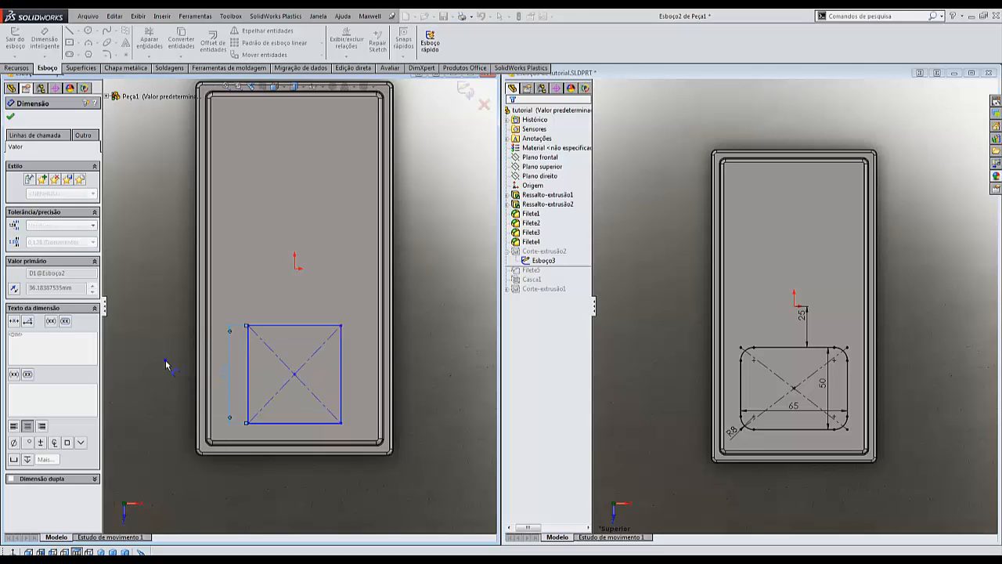
click(288, 429)
click(290, 415)
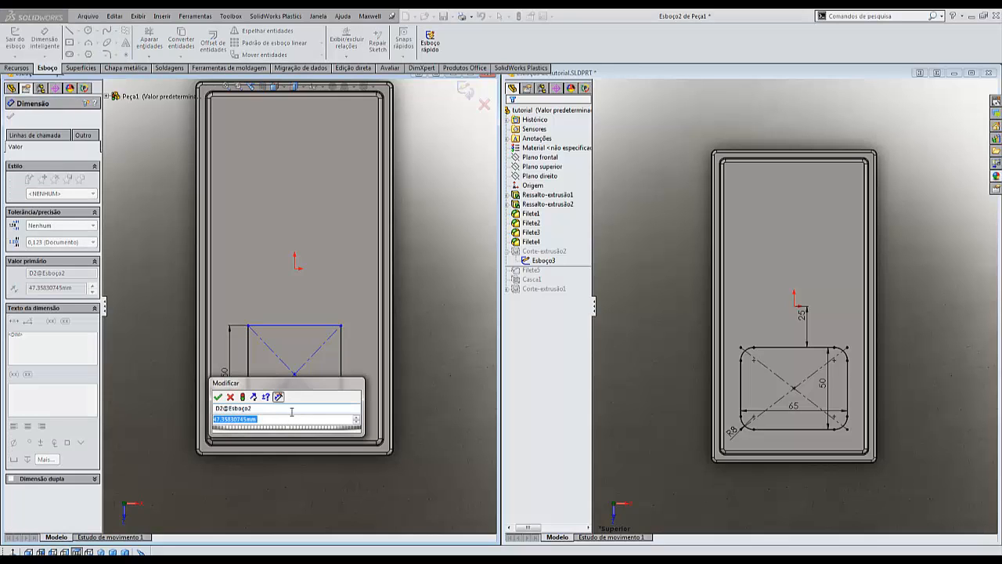
text(65)
key(Return)
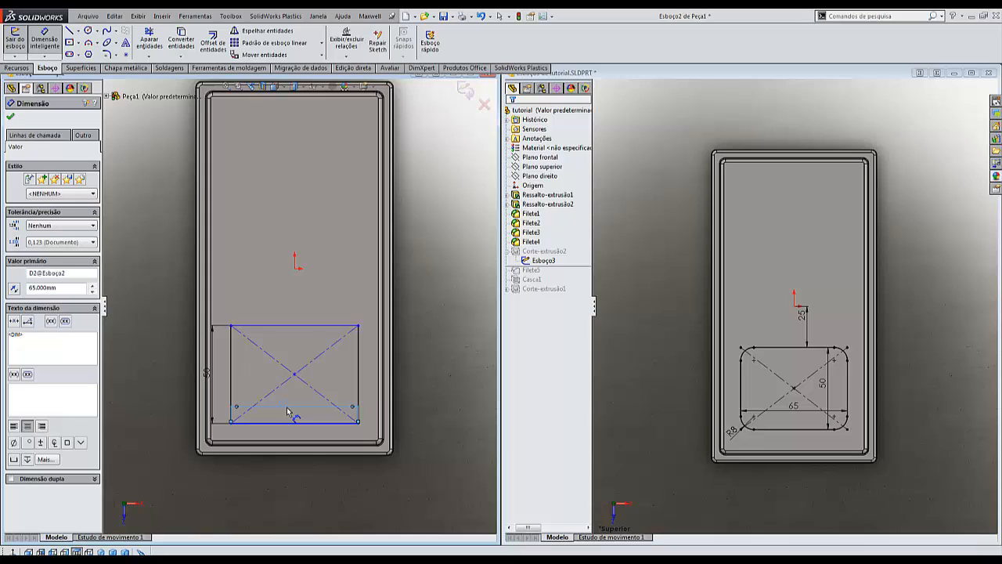
click(433, 356)
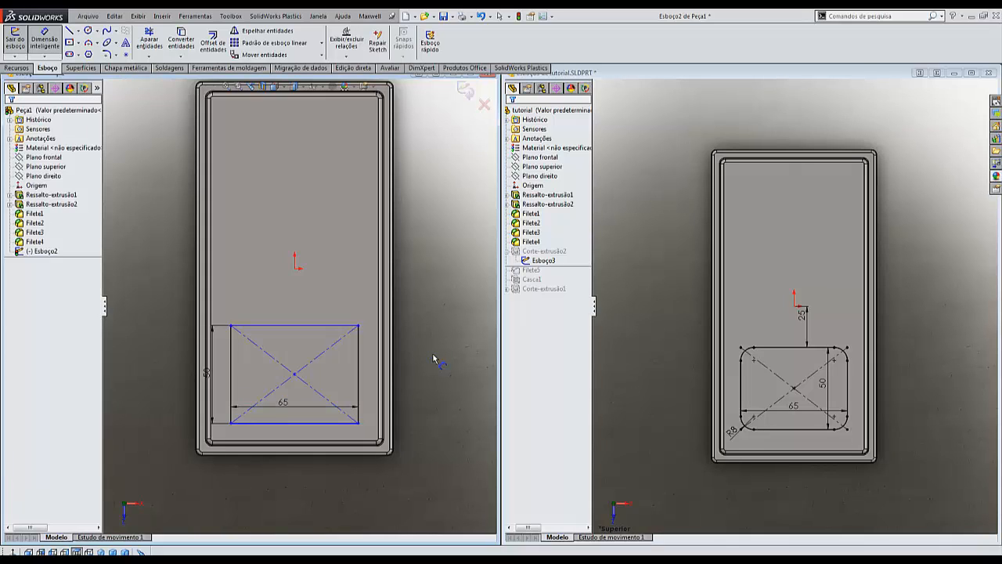
Dimension the distance from the origin to the rectangle's upper edge as 25 mm.
drag(296, 325, 294, 270)
click(295, 268)
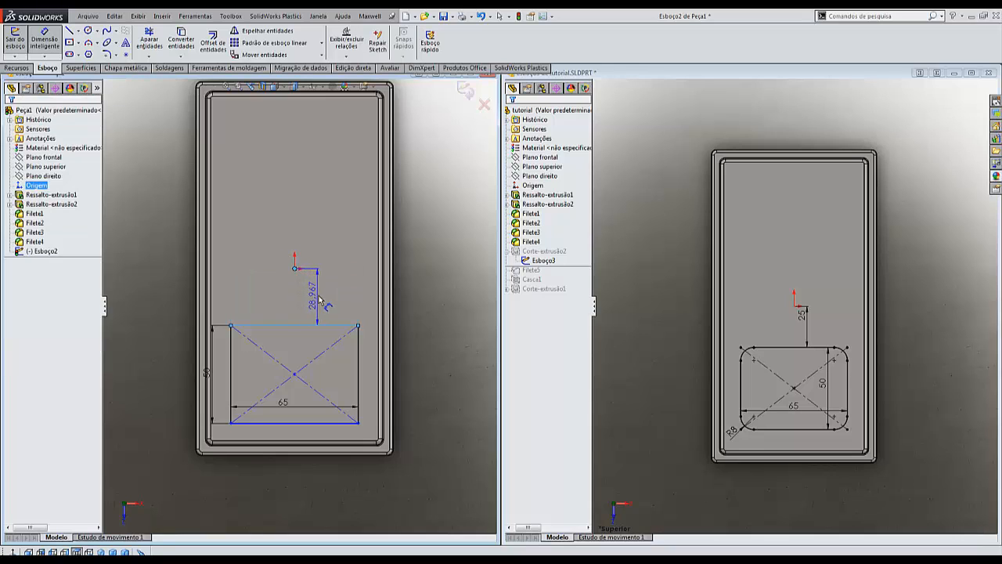
click(337, 300)
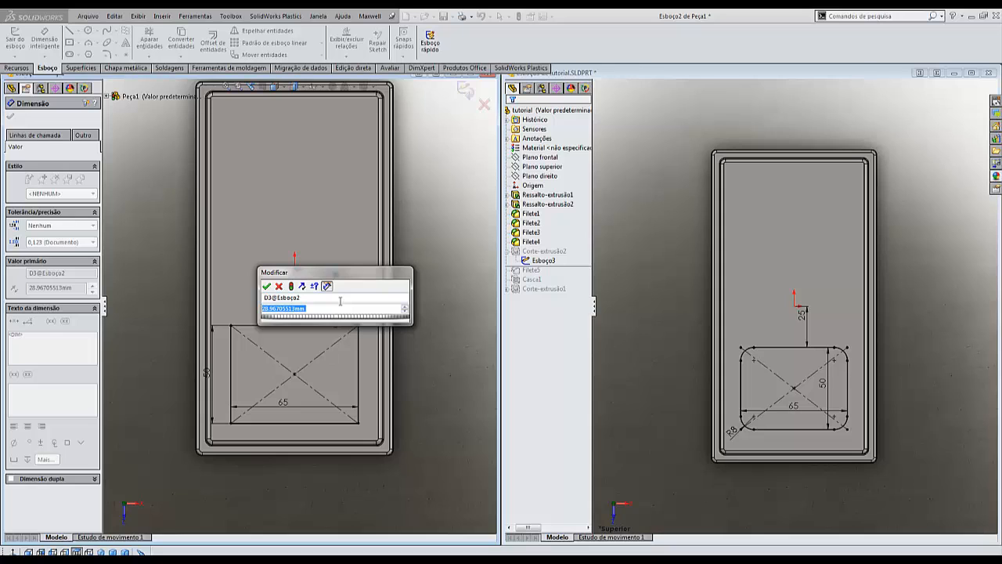
text(25)
key(Return)
click(431, 253)
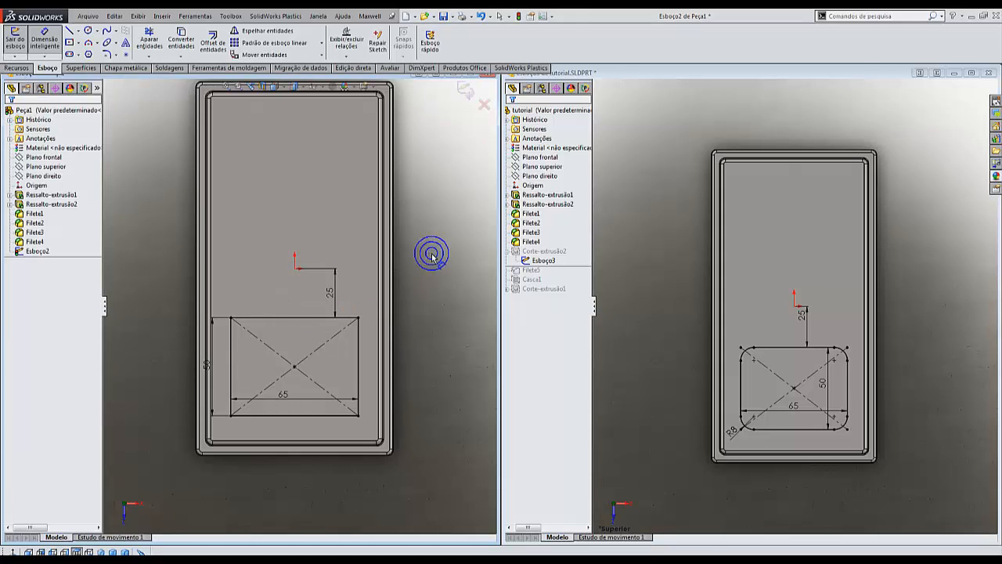
key(Escape)
Apply the Branco simples scene to the new part.
scroll(475, 210, up, 3)
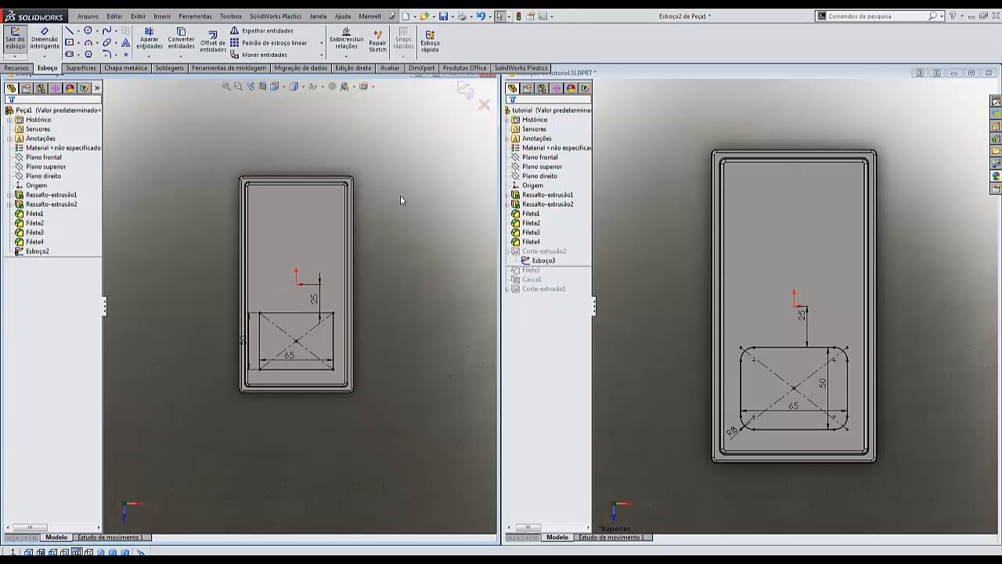
click(355, 88)
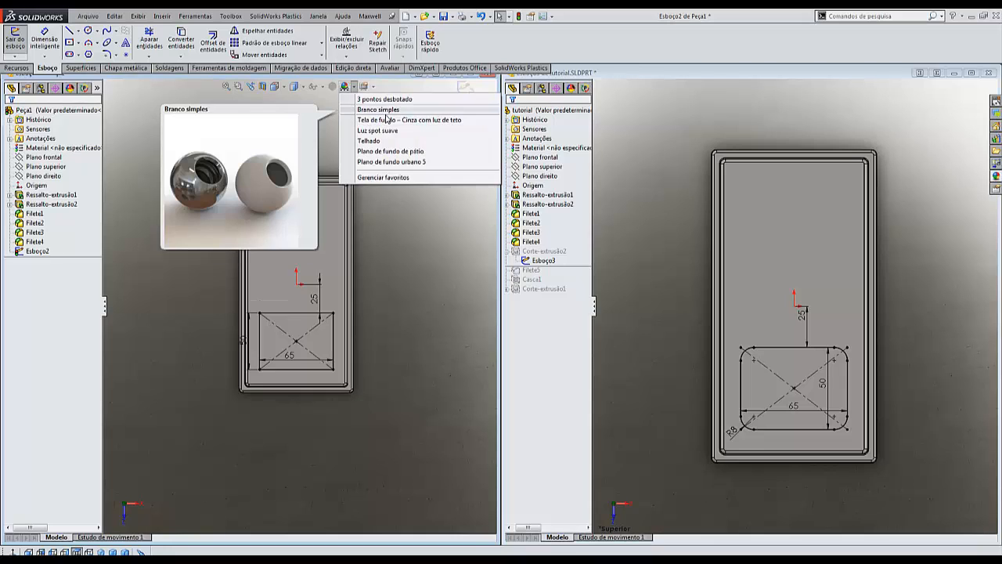
click(380, 109)
scroll(273, 432, up, 4)
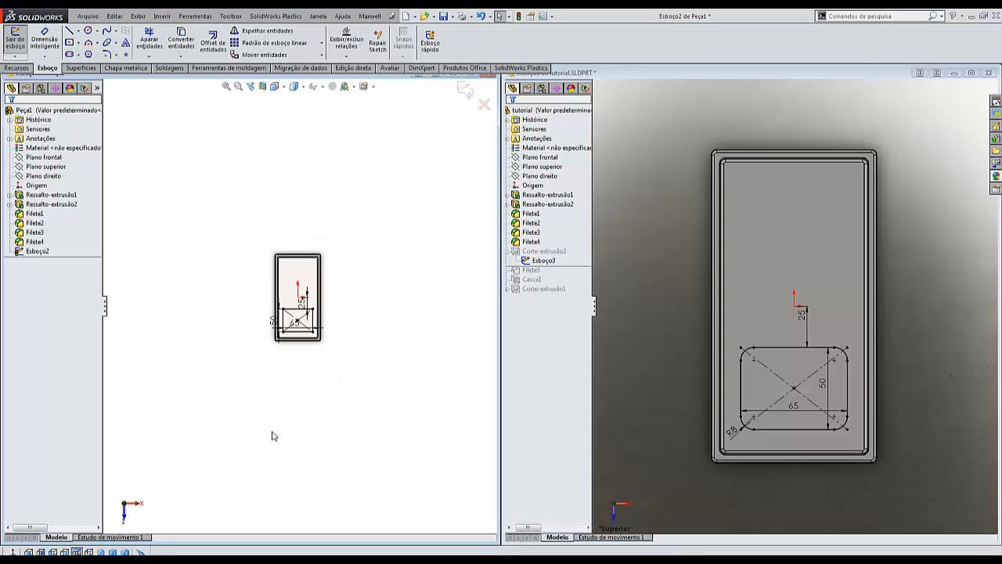
scroll(228, 336, down, 3)
scroll(394, 324, down, 5)
Switch to the tutorial part and apply the Branco simples scene to it as well.
click(639, 231)
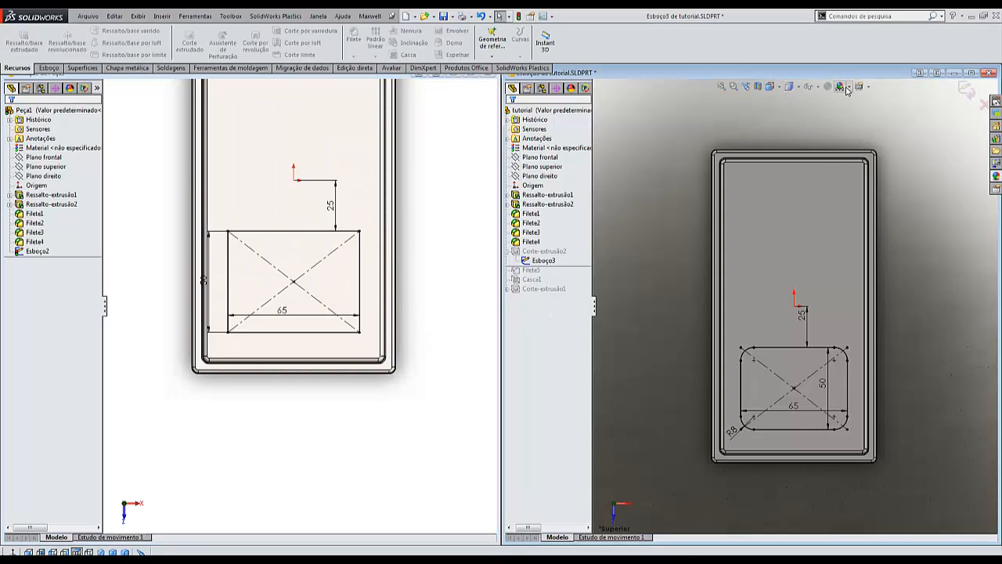
click(849, 87)
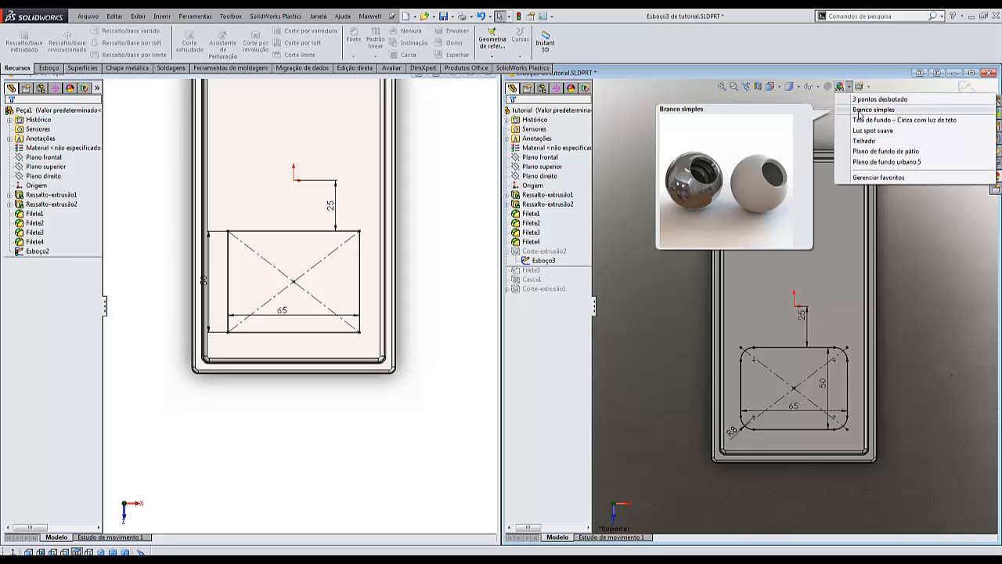
click(859, 110)
scroll(662, 325, up, 2)
scroll(861, 381, down, 3)
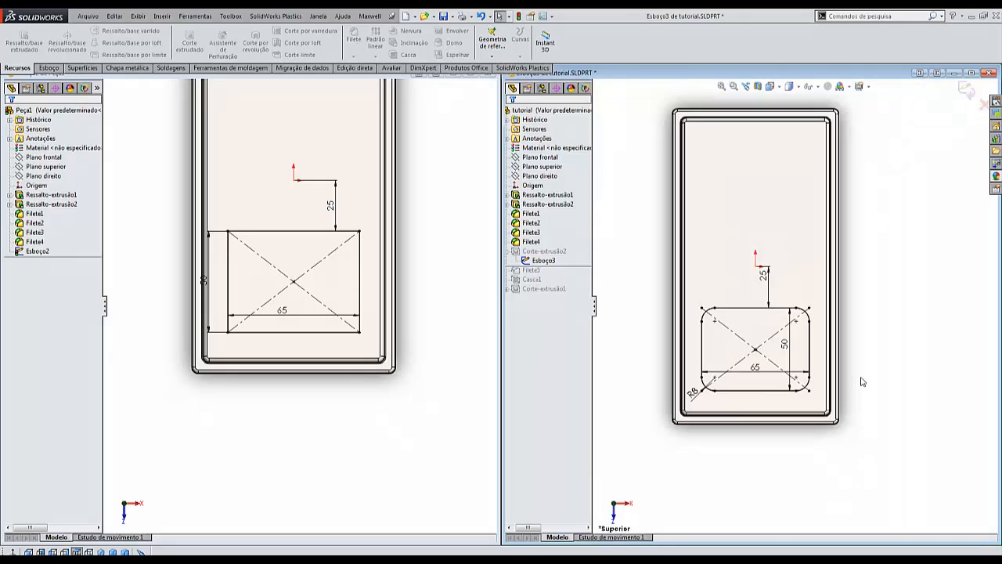
scroll(862, 382, down, 1)
In the new part's sketch, move the 50 mm dimension inside the rectangle and the 25 mm dimension in line with the origin.
scroll(348, 420, up, 1)
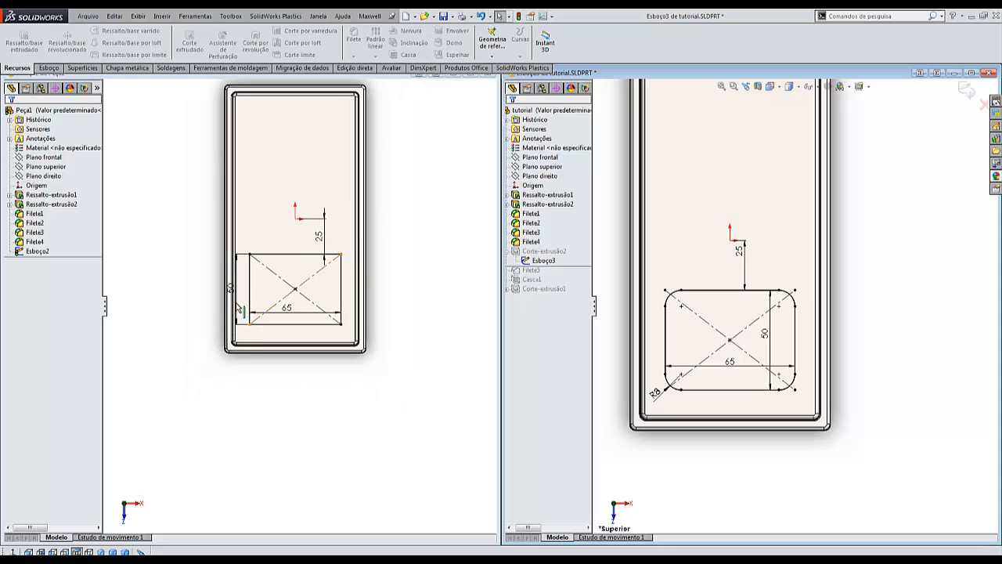
scroll(259, 298, down, 3)
drag(174, 270, 213, 275)
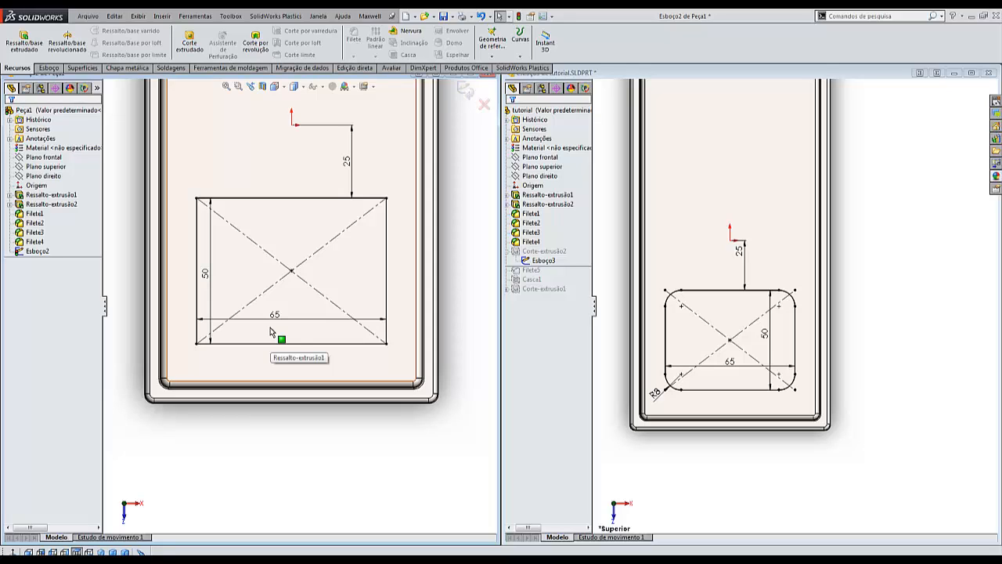
drag(347, 161, 292, 163)
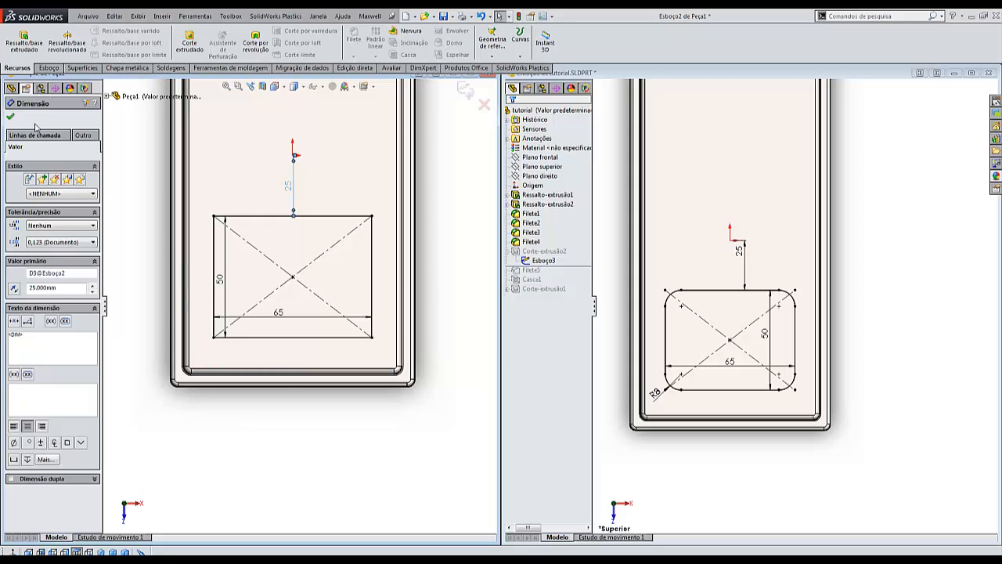
Round all four corners of the new part's sketched rectangle with 8 mm sketch fillets and view the sketch in 3D.
click(49, 68)
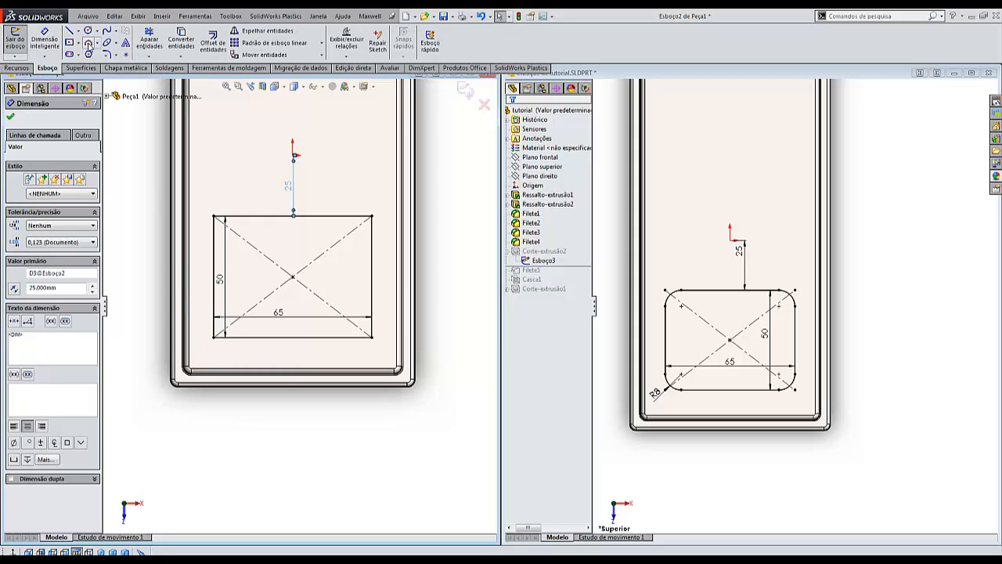
click(106, 54)
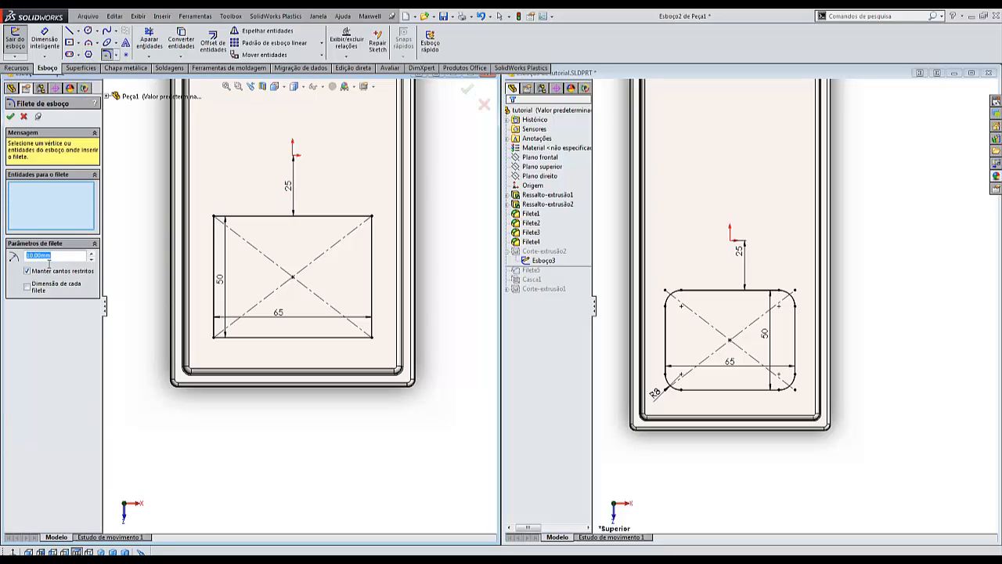
text(8)
click(215, 216)
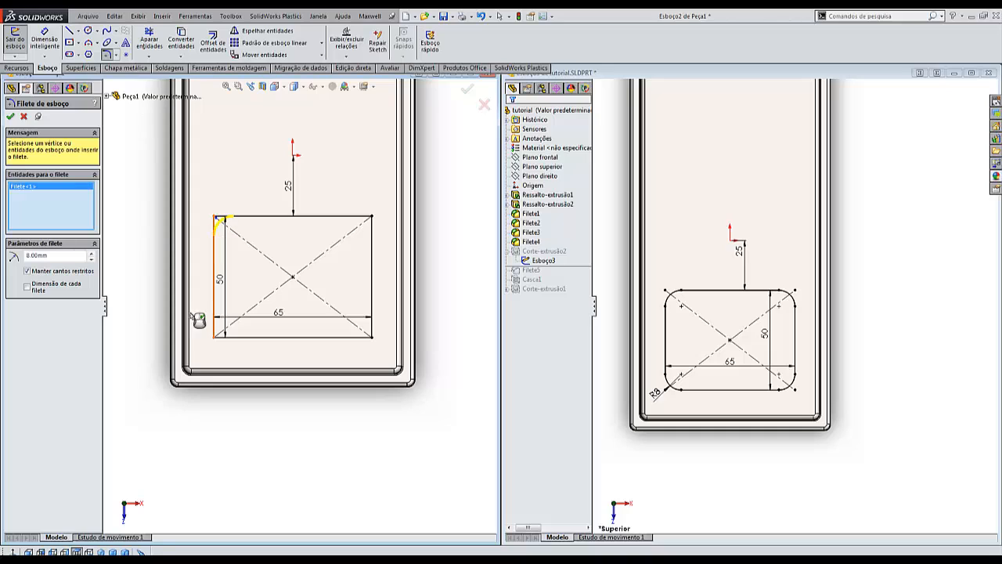
click(214, 338)
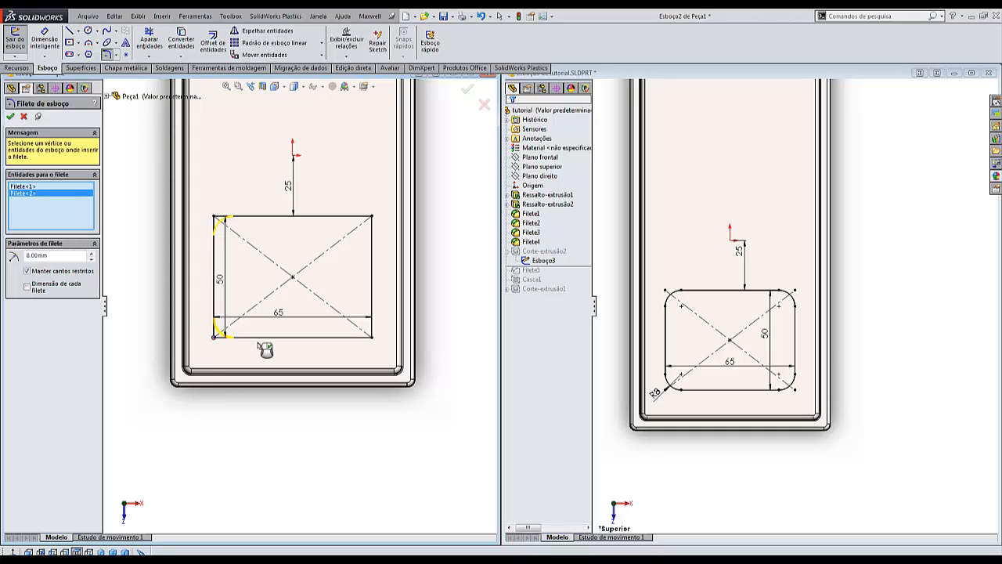
click(372, 338)
click(372, 219)
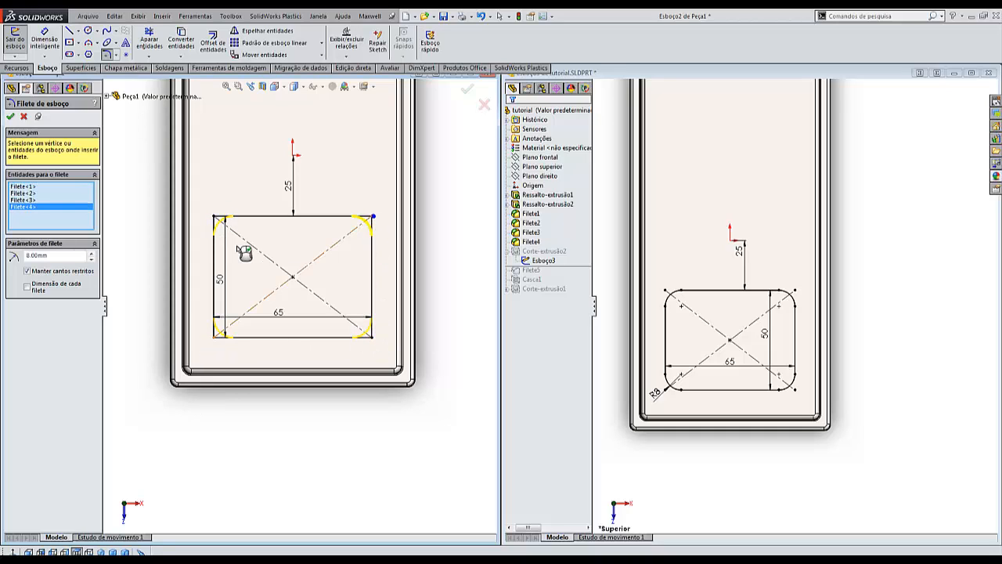
click(11, 117)
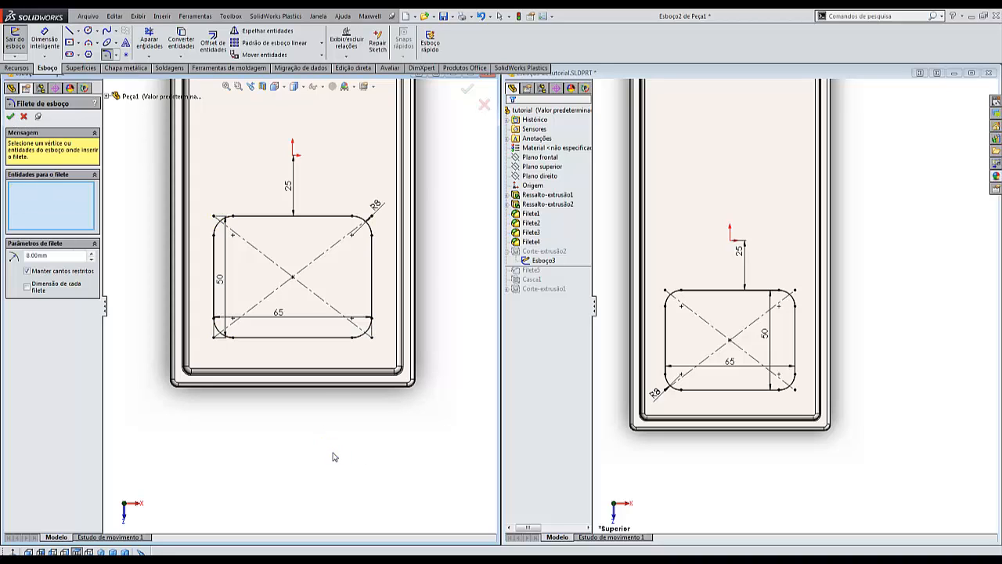
scroll(348, 448, down, 5)
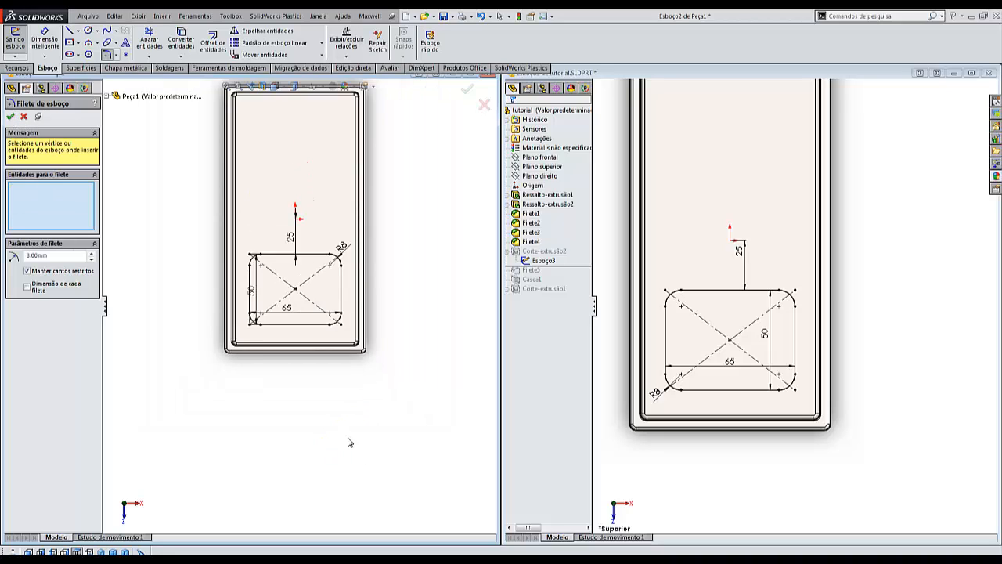
click(11, 116)
middle_drag(314, 399, 331, 342)
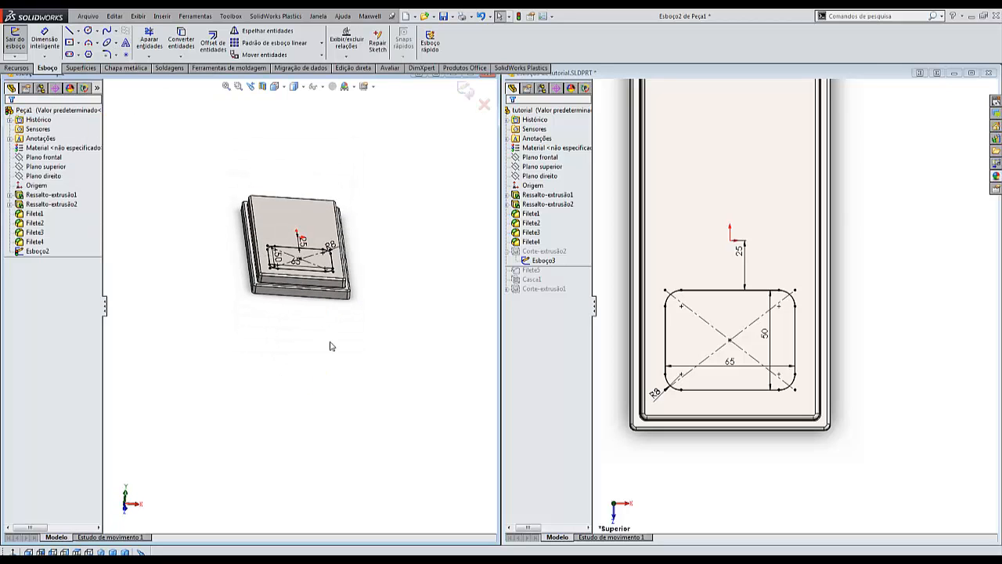
In the tutorial part, exit the pocket sketch and open Corte-extrusão2's definition to examine its end condition, depth and draft.
click(869, 224)
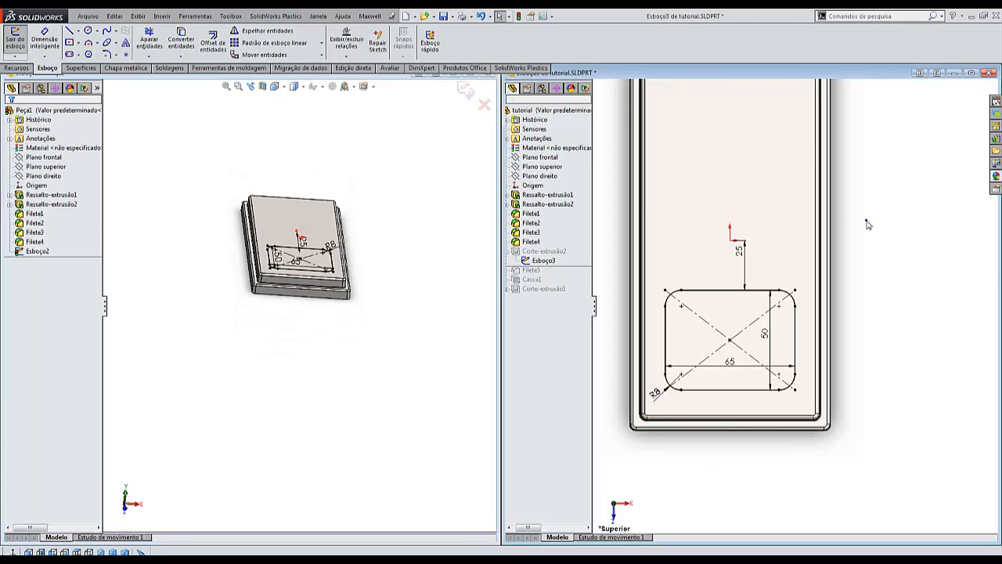
click(957, 95)
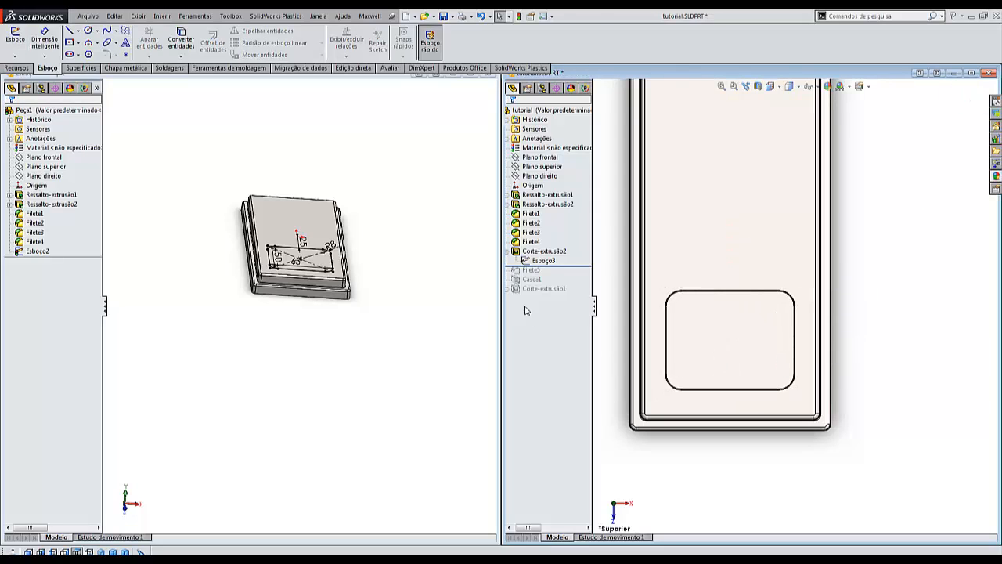
click(516, 253)
click(507, 252)
click(516, 251)
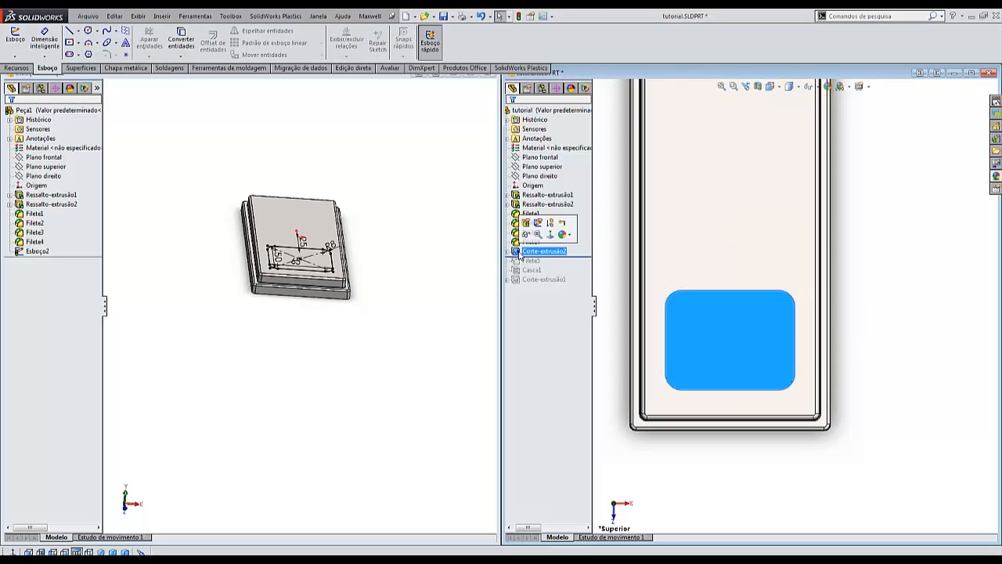
click(537, 222)
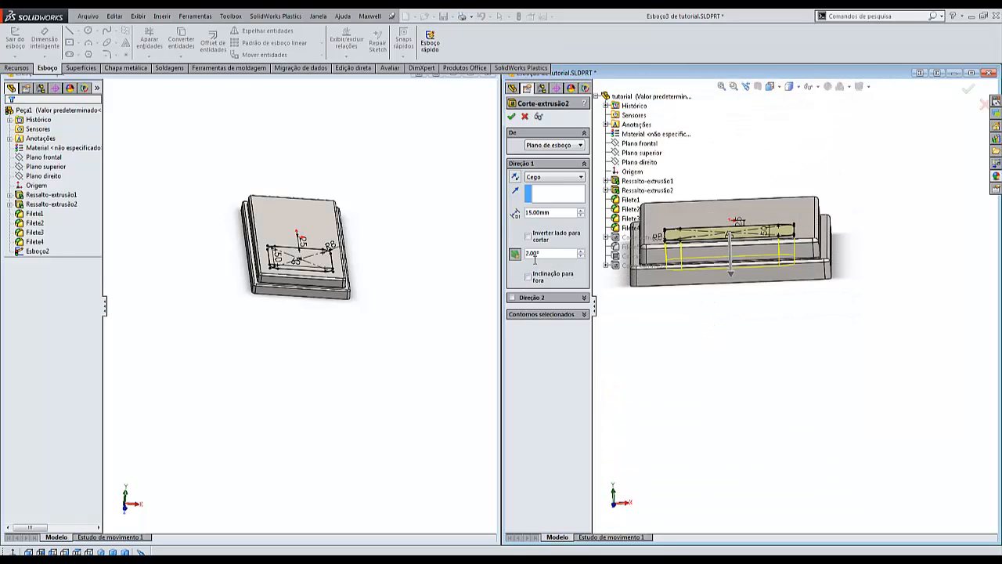
click(511, 116)
Switch back to the new part and exit its rounded rectangle sketch in the top view.
click(358, 331)
scroll(301, 270, down, 2)
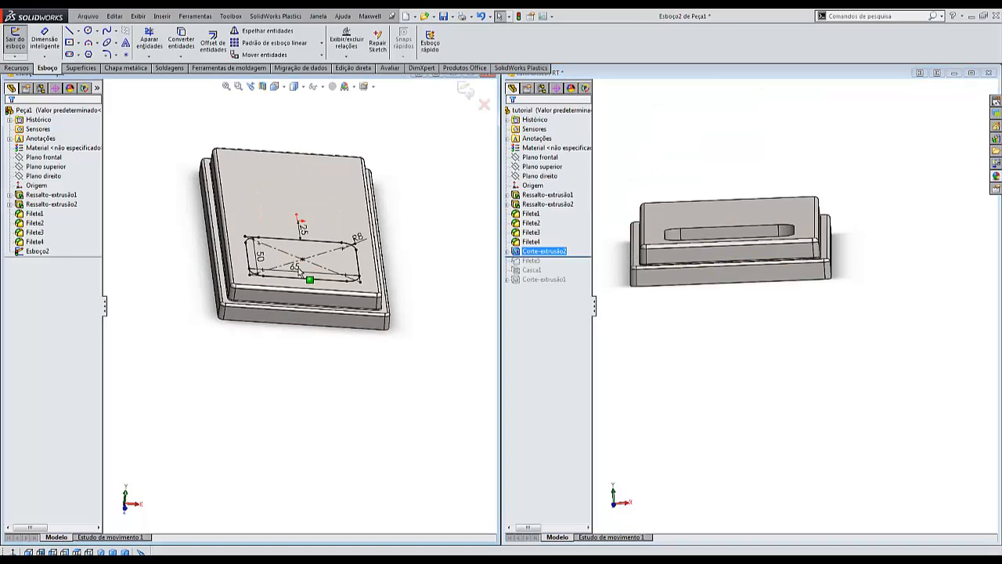
scroll(301, 270, down, 2)
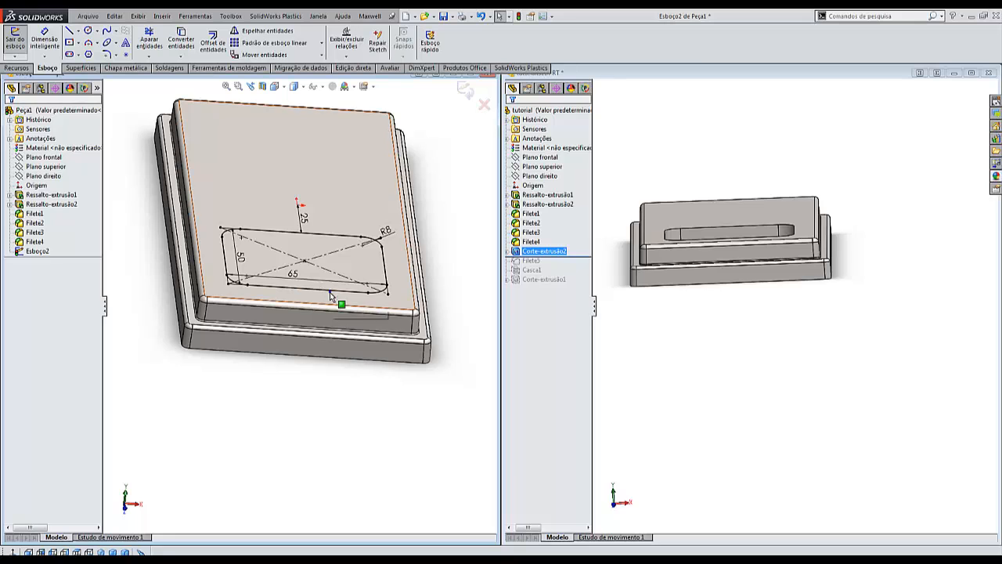
click(330, 296)
click(327, 289)
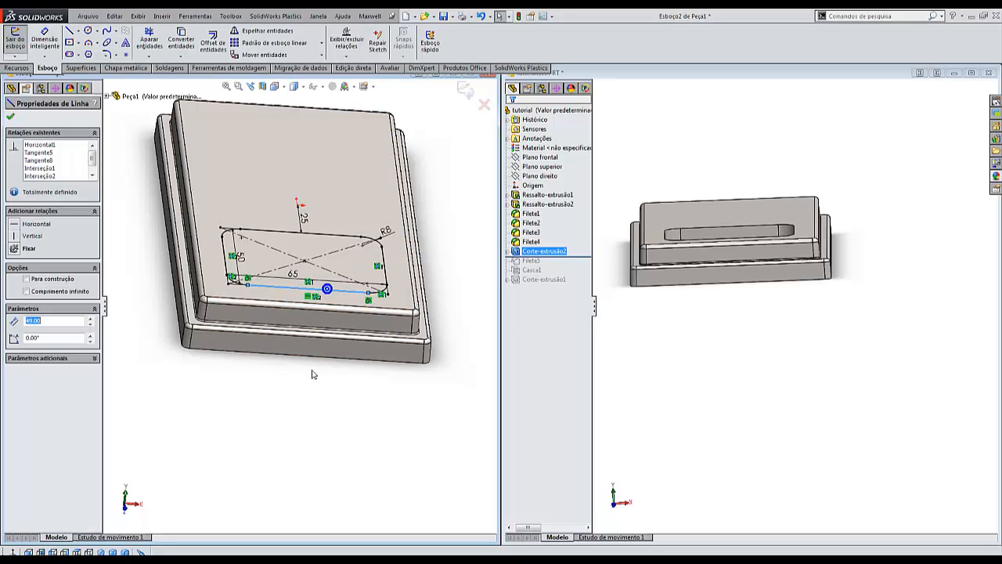
key(ctrl+5)
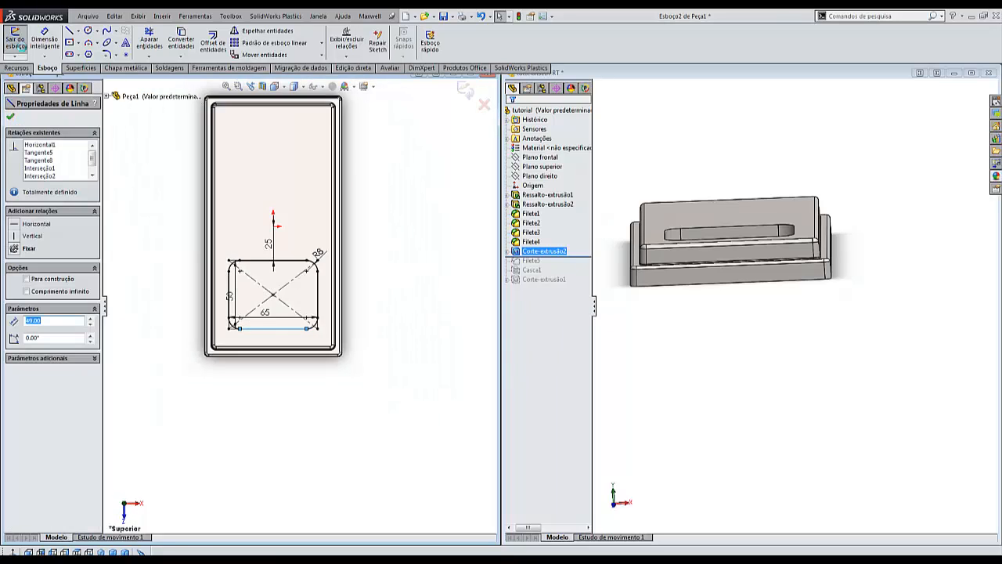
click(16, 44)
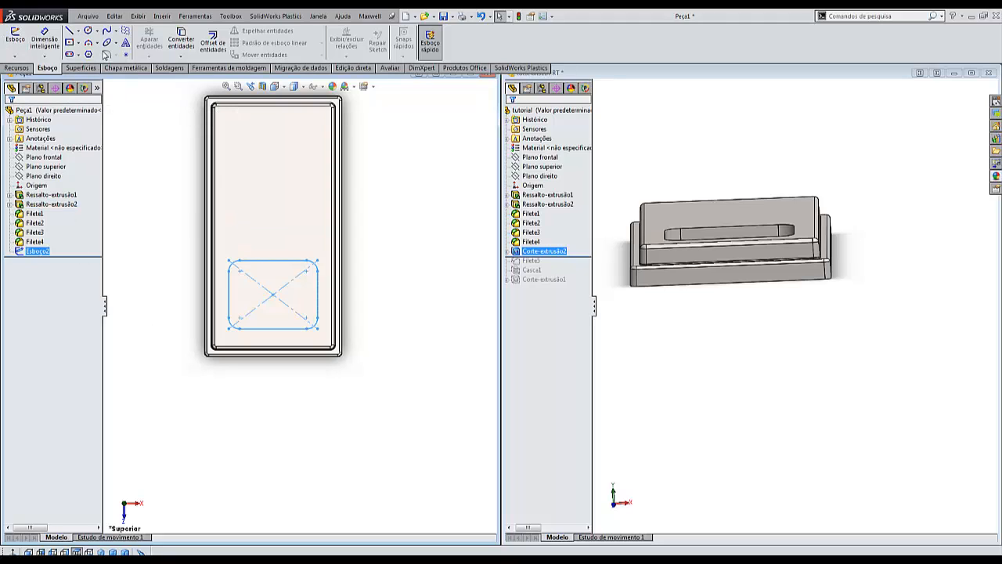
click(118, 210)
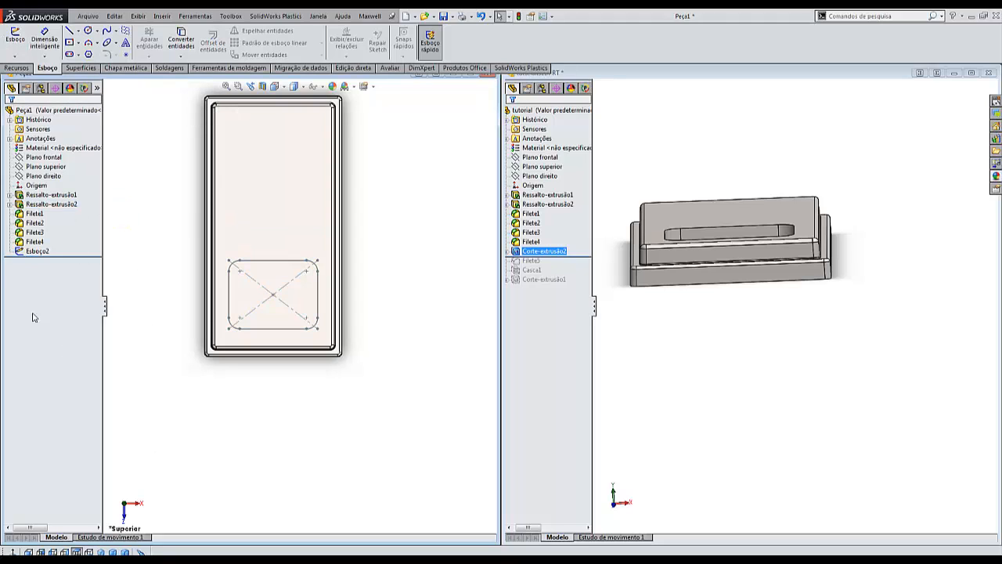
Start an extruded cut from the new part's rounded rectangle sketch with a blind depth of 15 mm.
click(37, 251)
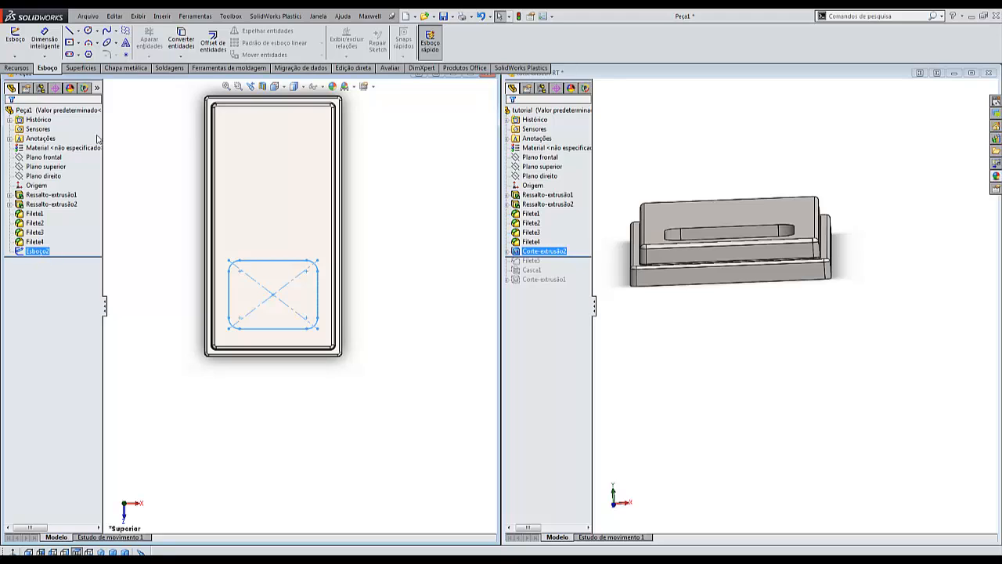
click(17, 68)
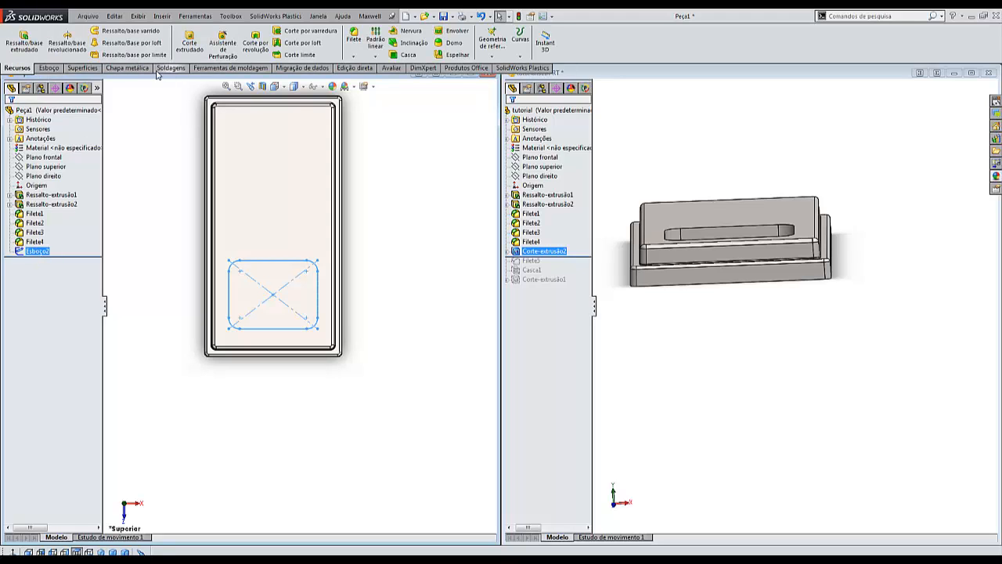
click(189, 43)
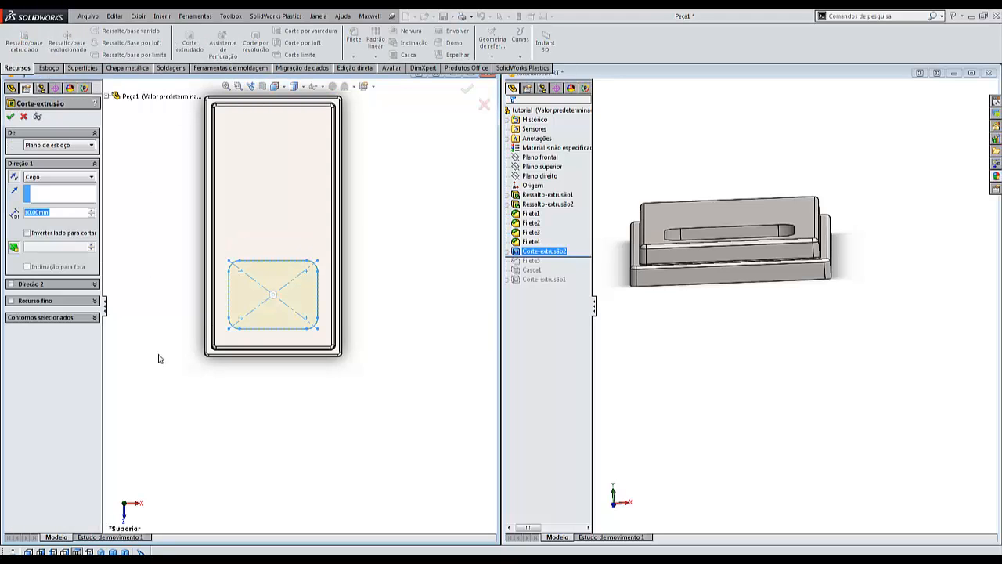
middle_drag(200, 464, 206, 354)
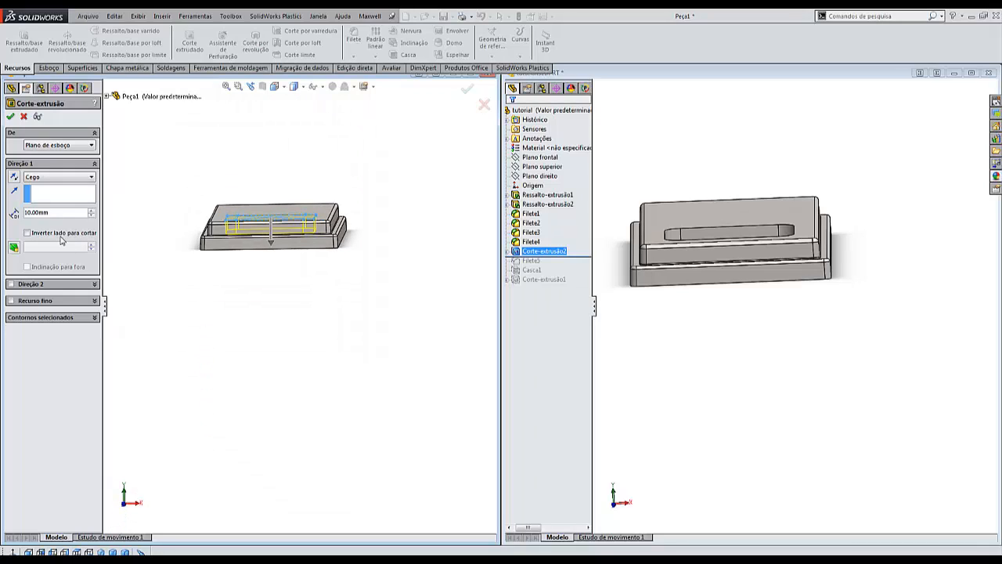
text(15)
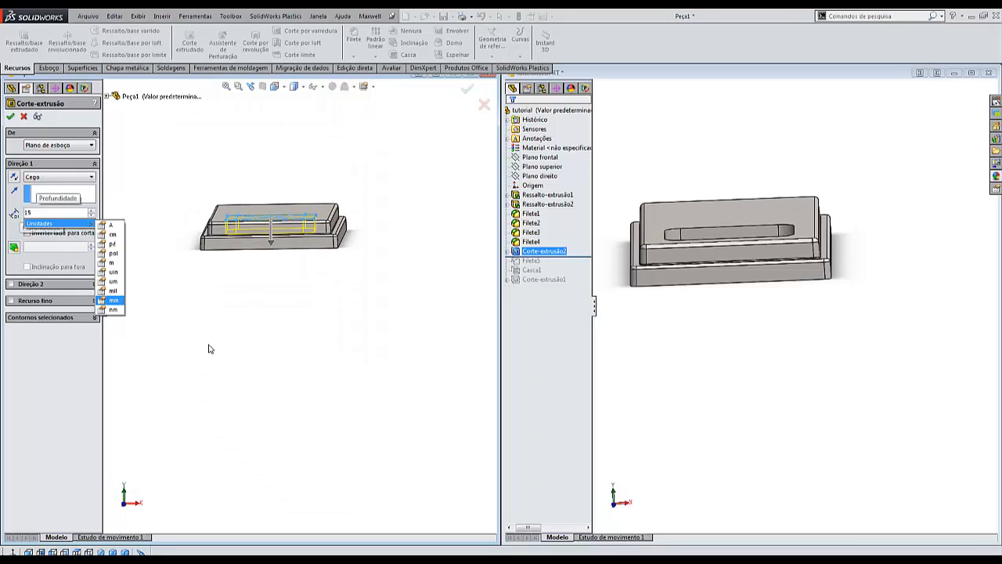
key(Return)
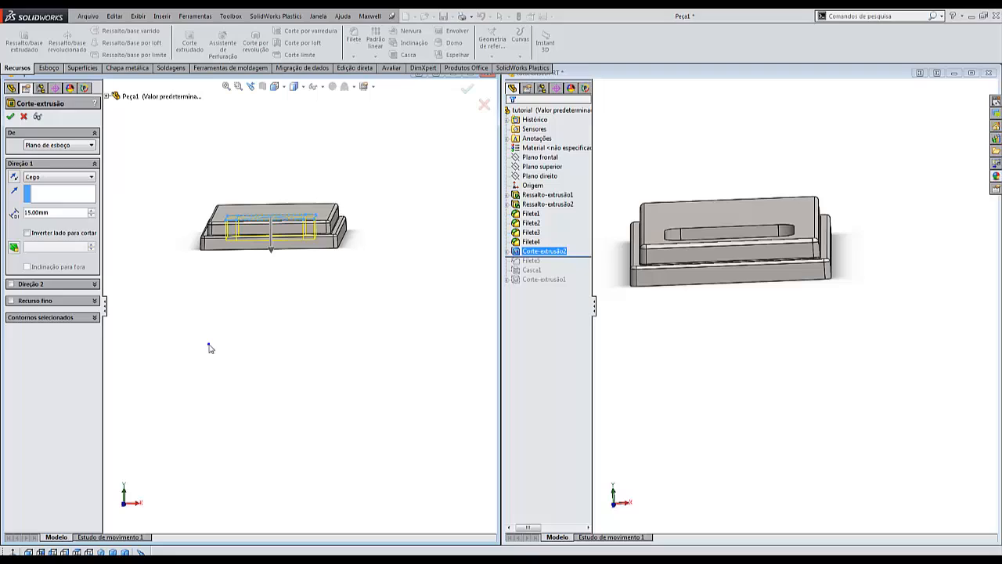
Add a 2° draft to the pocket cut, check its taper from the front, and finish the cut.
click(14, 248)
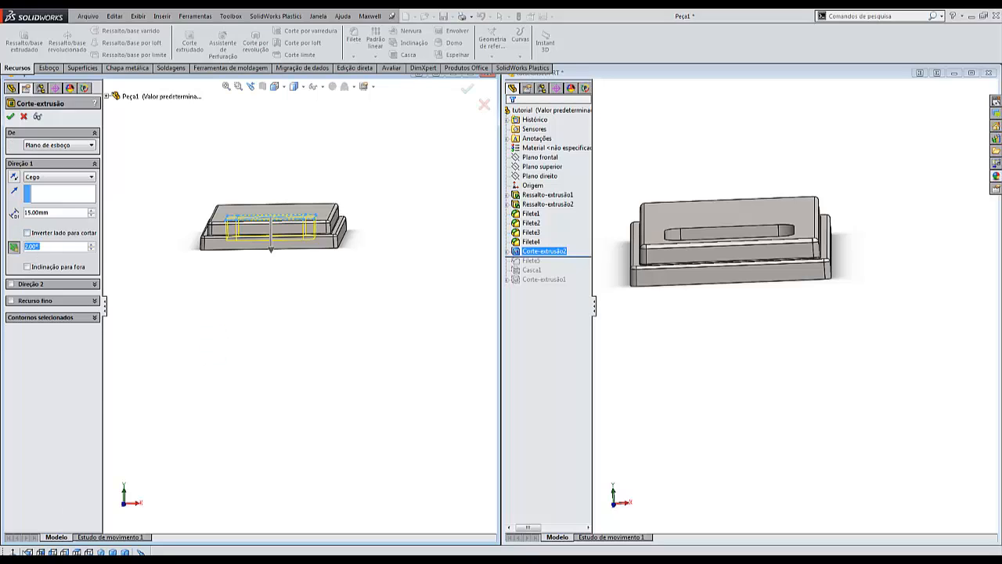
click(28, 551)
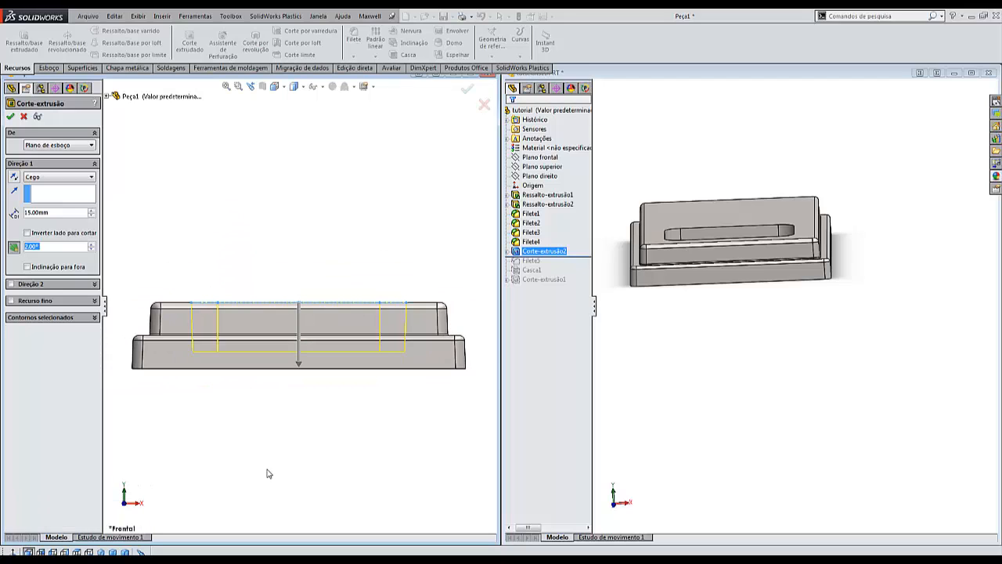
scroll(267, 473, up, 2)
scroll(232, 339, down, 5)
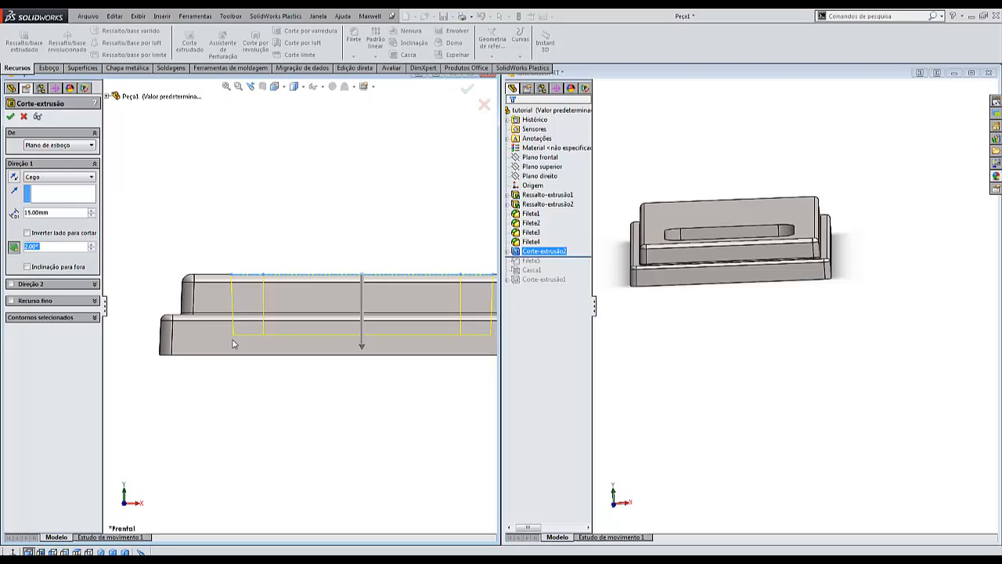
scroll(233, 339, up, 1)
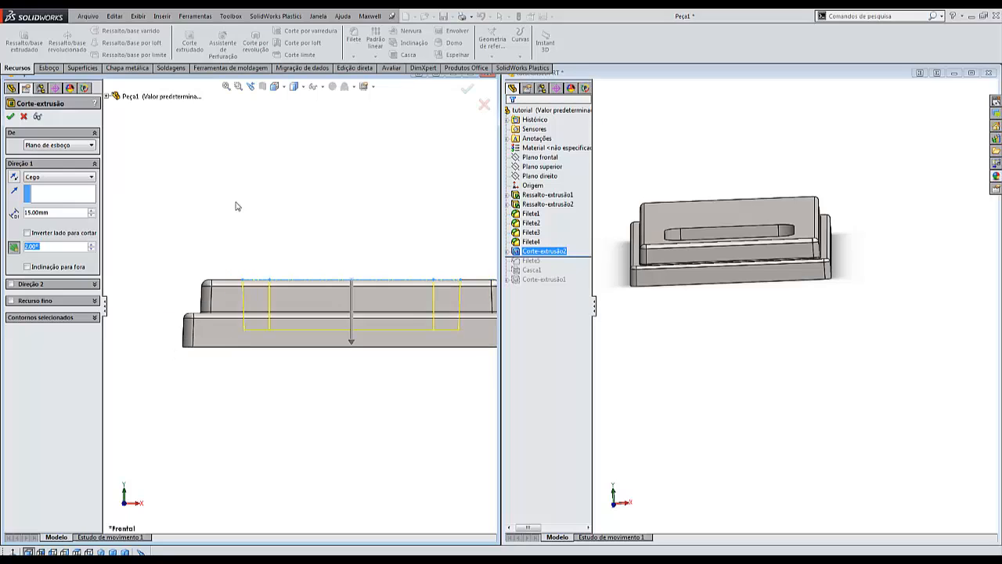
scroll(233, 255, down, 1)
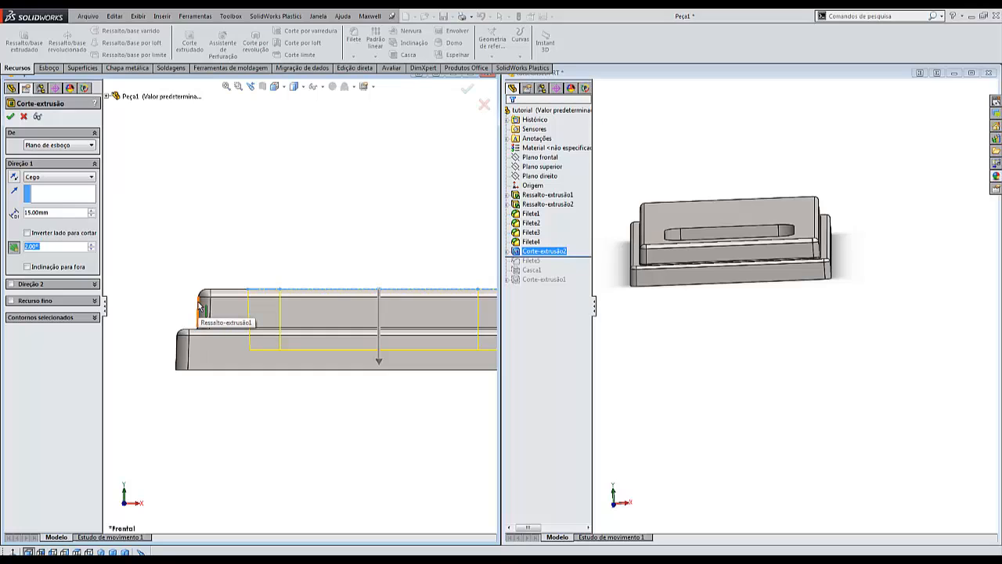
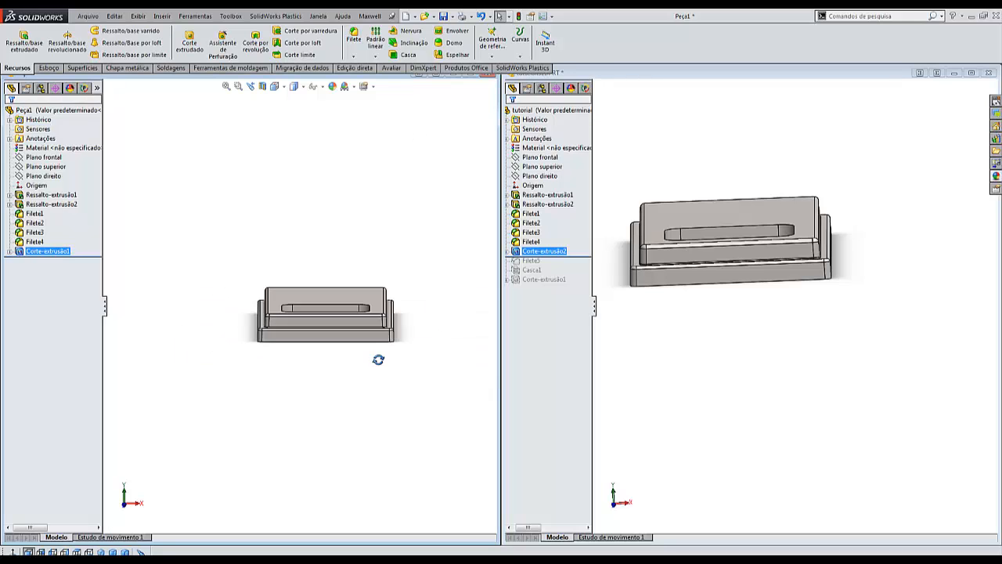
Section the new part parallel to Plano frontal through the pocket, examine the drafted walls from the front, and close the section view.
middle_drag(379, 359, 377, 408)
click(263, 87)
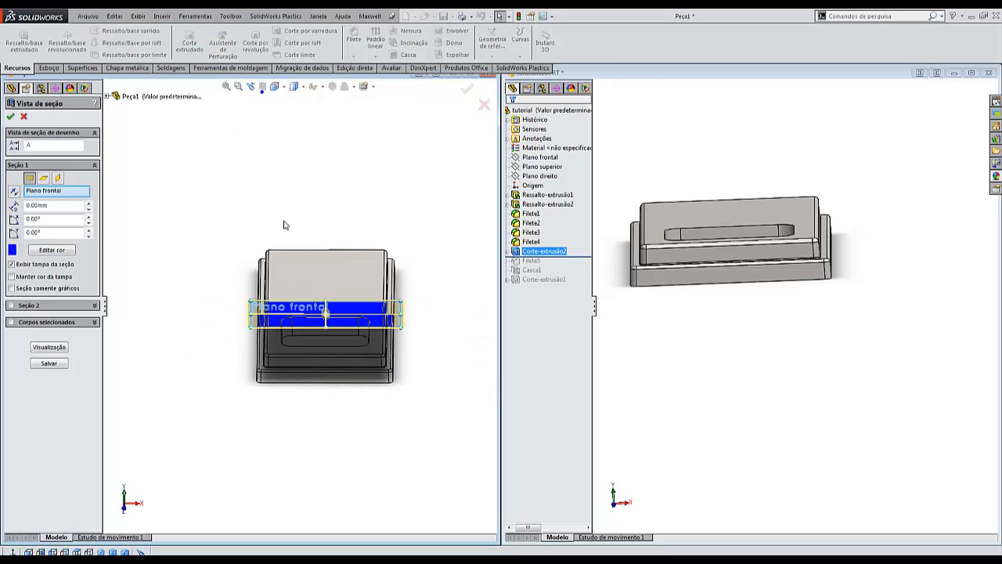
drag(324, 317, 325, 345)
click(11, 117)
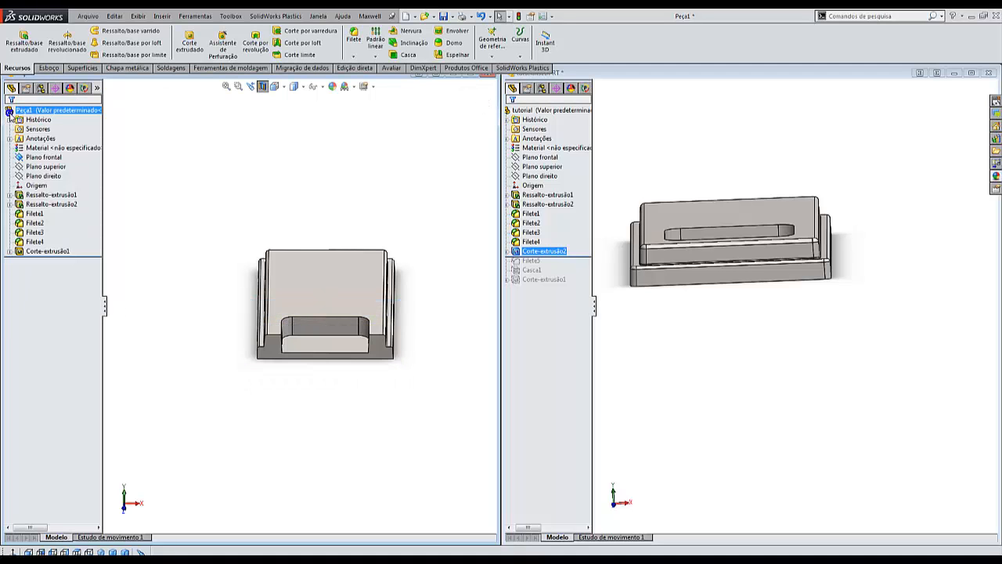
click(29, 553)
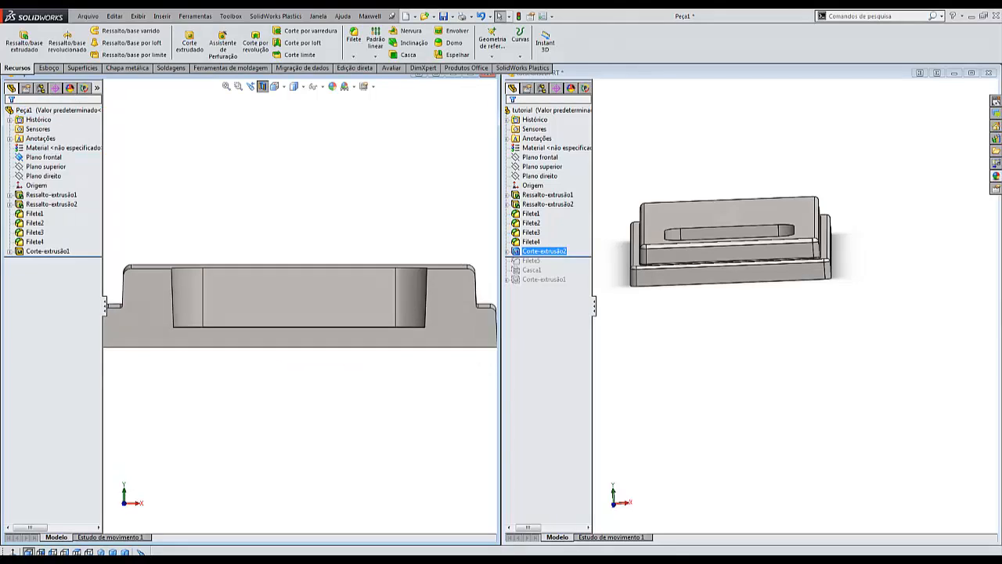
scroll(262, 287, down, 3)
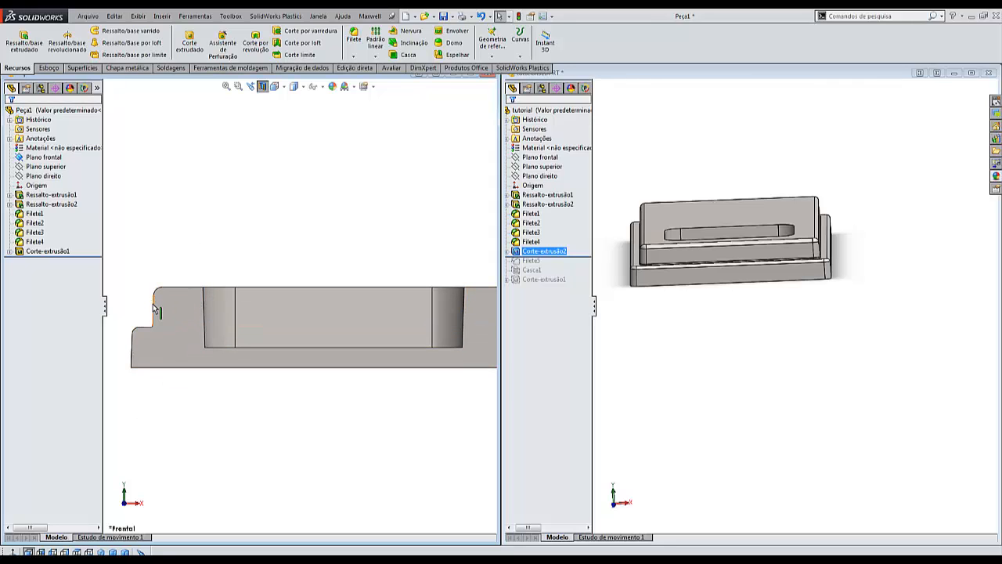
drag(203, 207, 241, 223)
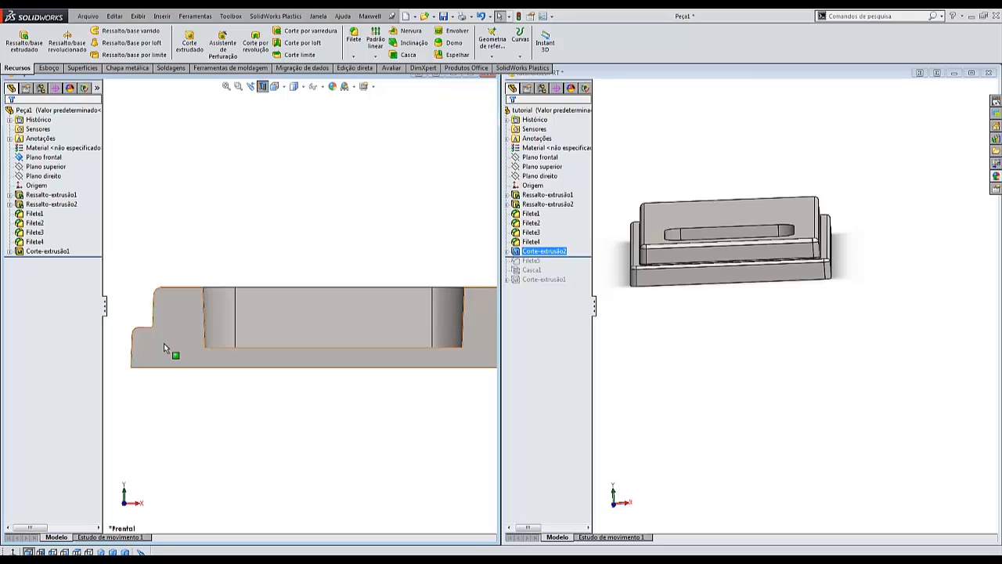
scroll(306, 286, up, 3)
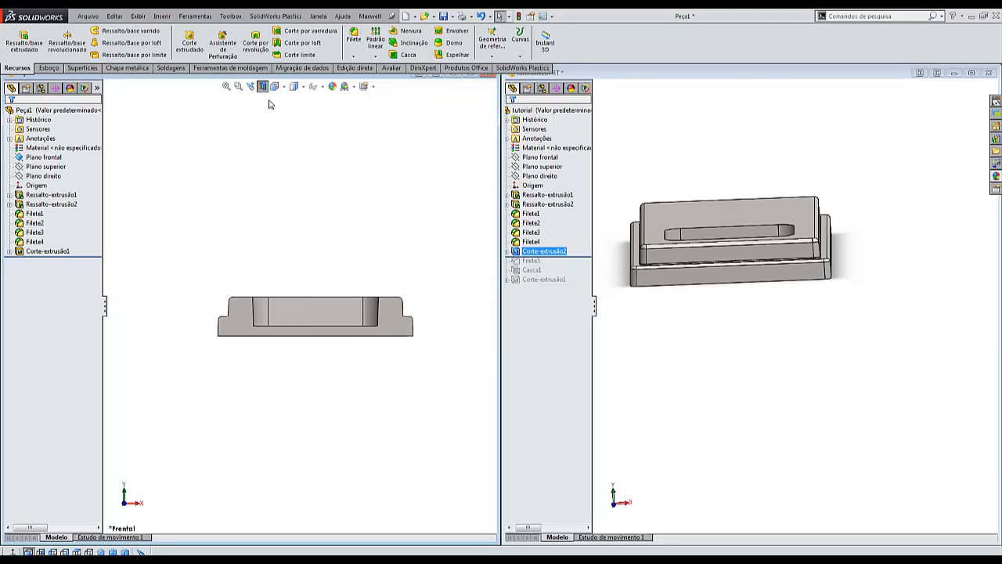
middle_drag(290, 249, 295, 329)
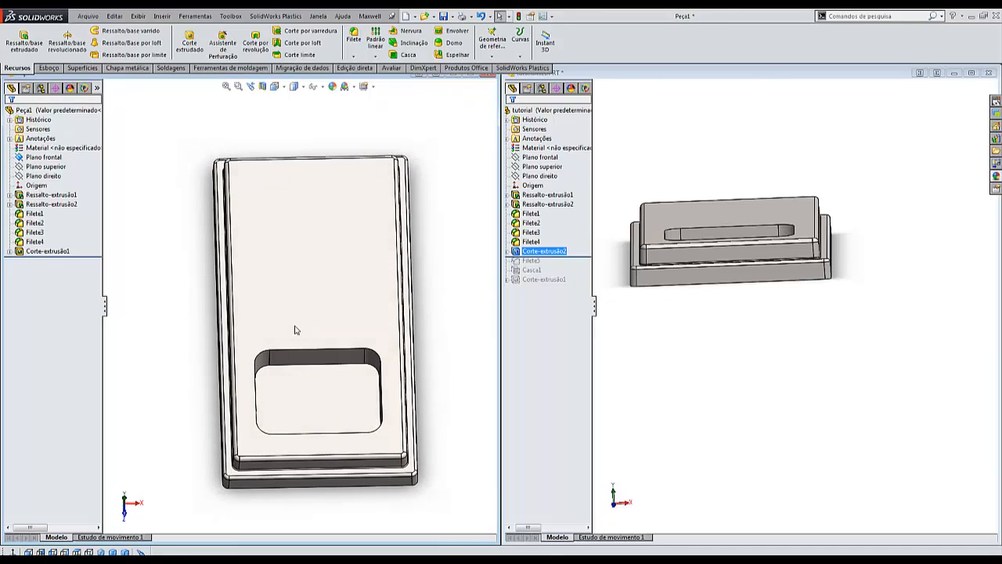
Roll the tutorial part's history forward to include Filete5 and highlight the edges it rounds around the pocket.
middle_drag(678, 358, 672, 411)
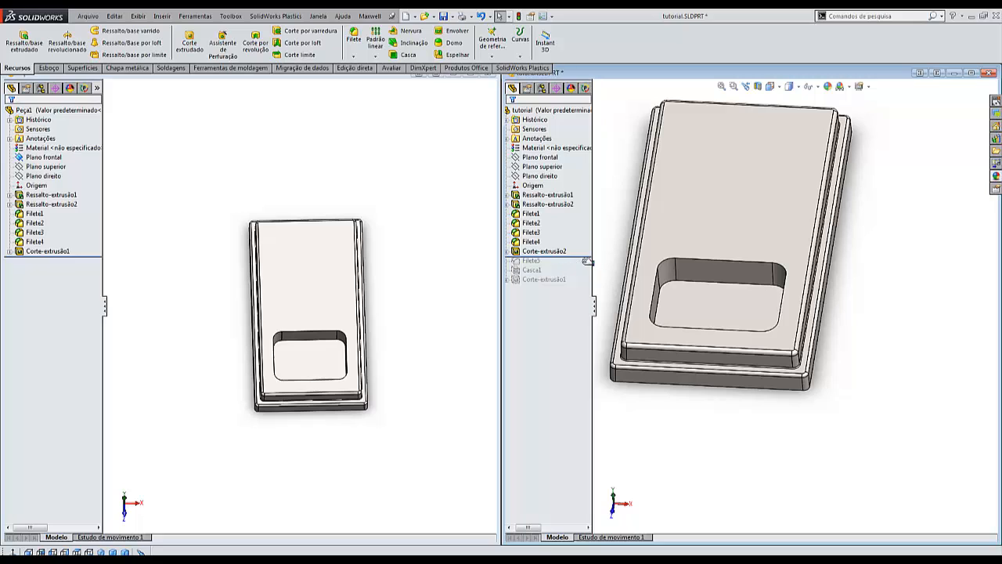
drag(586, 260, 586, 270)
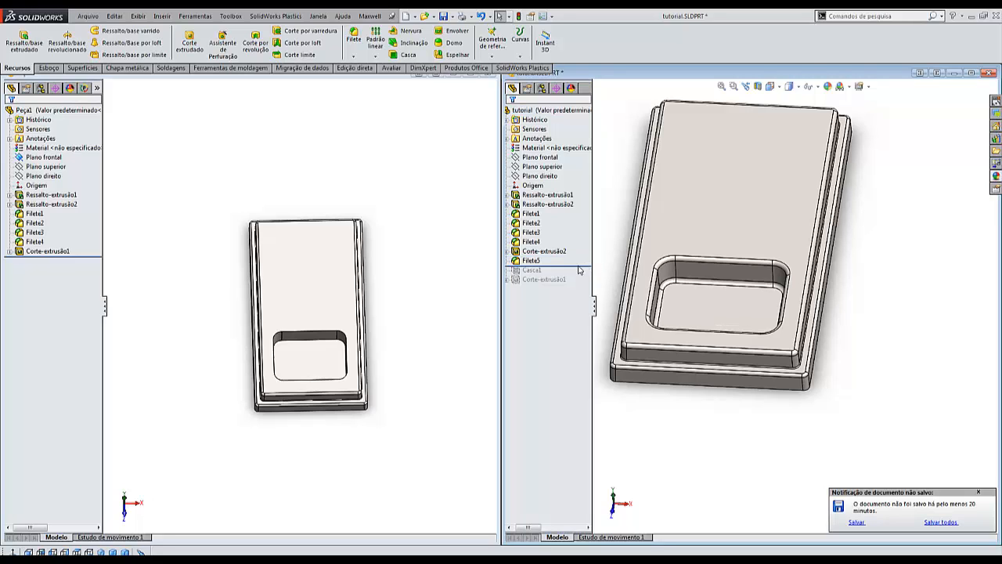
click(531, 260)
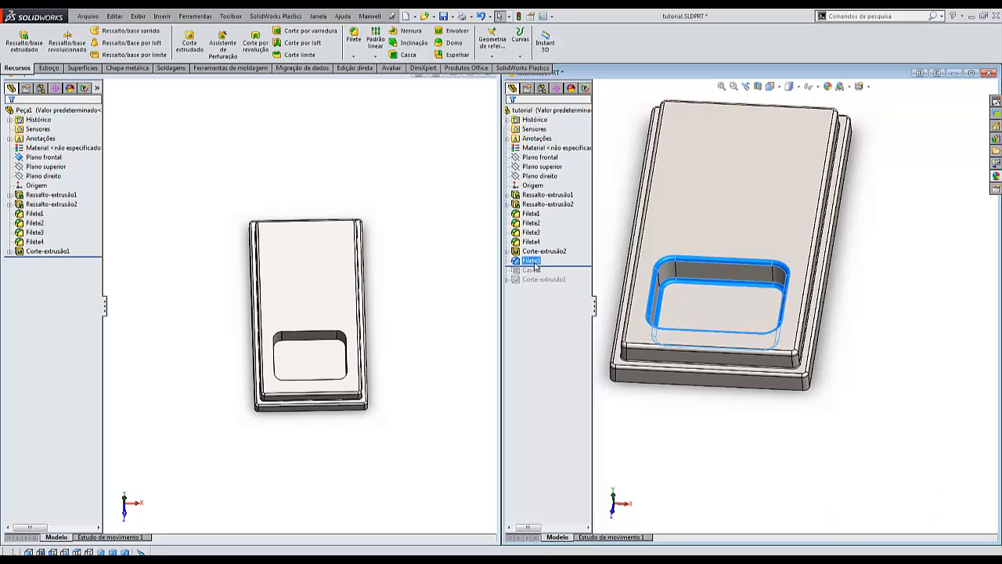
click(628, 470)
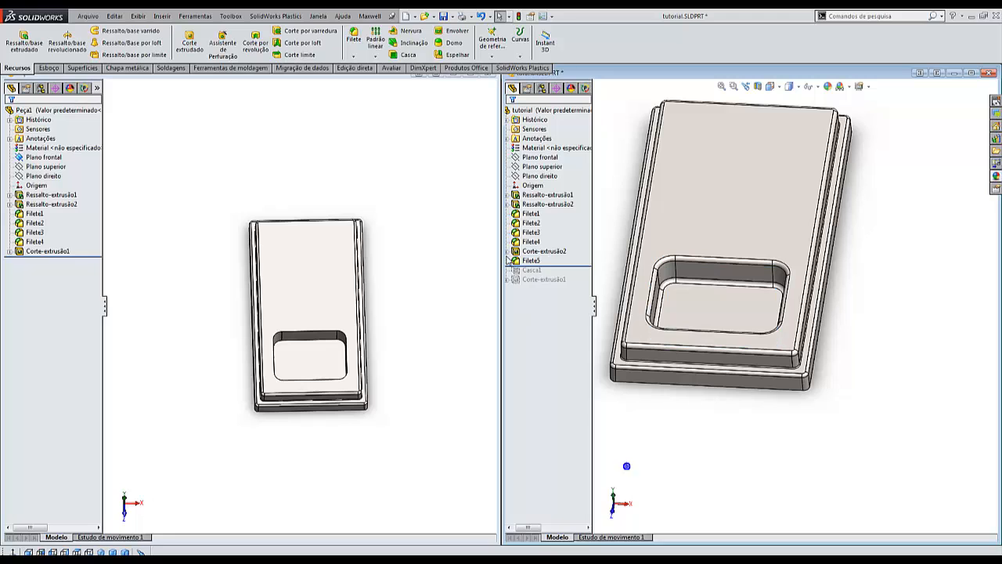
Open Filete5's definition to examine its filleted items and radius, close it without changes, and return to the new part.
click(529, 260)
click(523, 232)
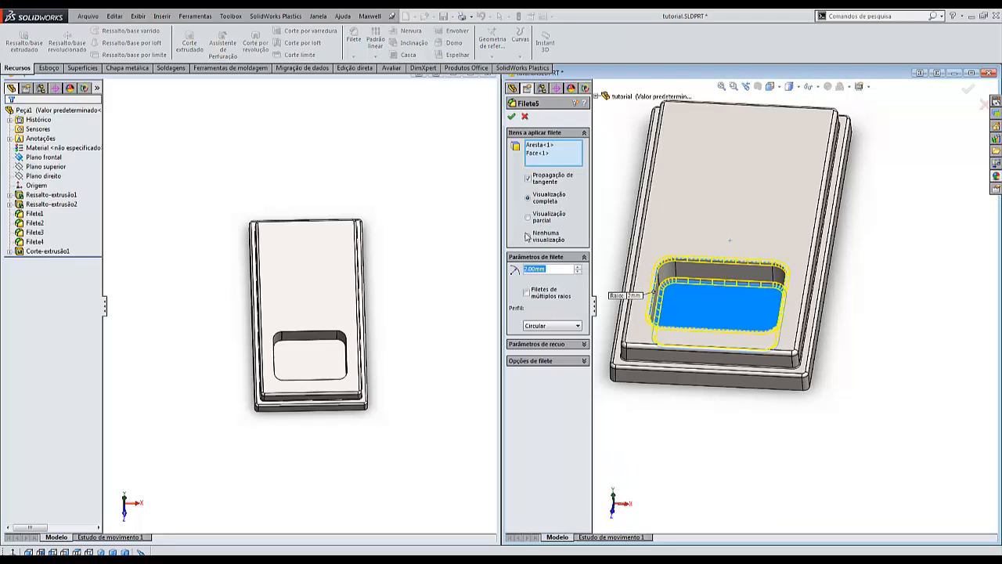
click(524, 117)
click(434, 316)
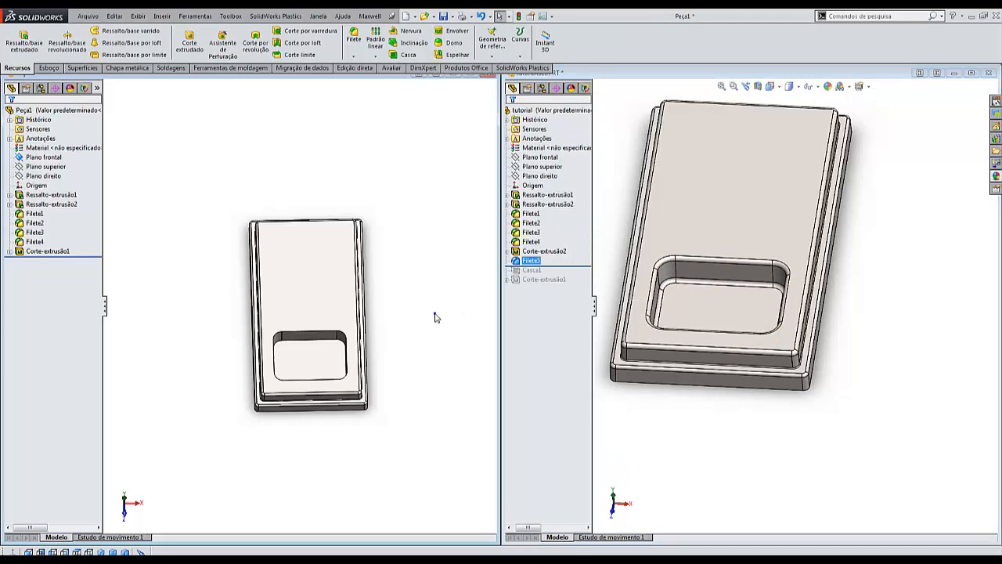
Fillet the new part's pocket floor face and the pocket's upper opening edge with a 2 mm constant radius.
click(354, 39)
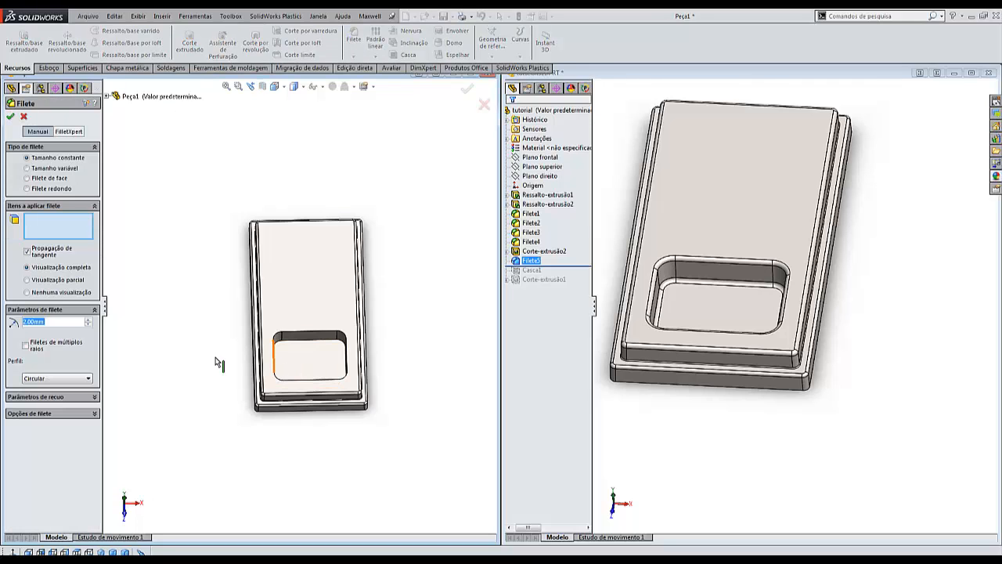
scroll(313, 369, down, 5)
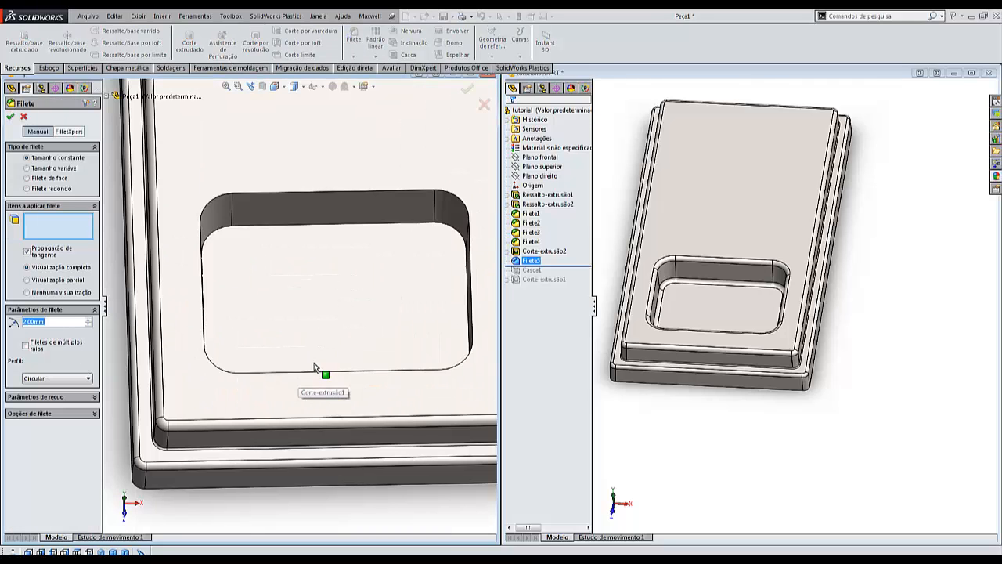
click(291, 318)
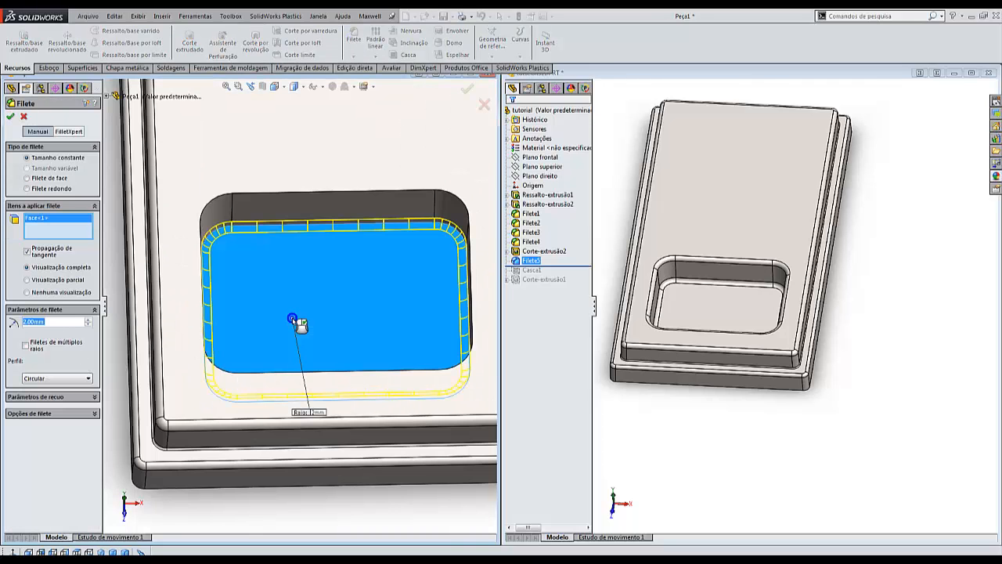
click(260, 194)
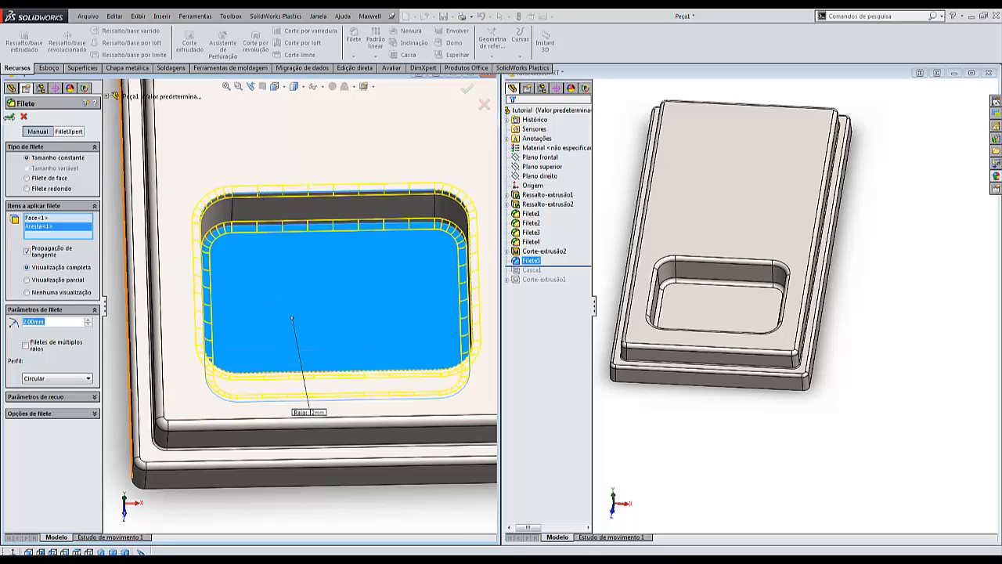
click(10, 117)
scroll(348, 400, up, 5)
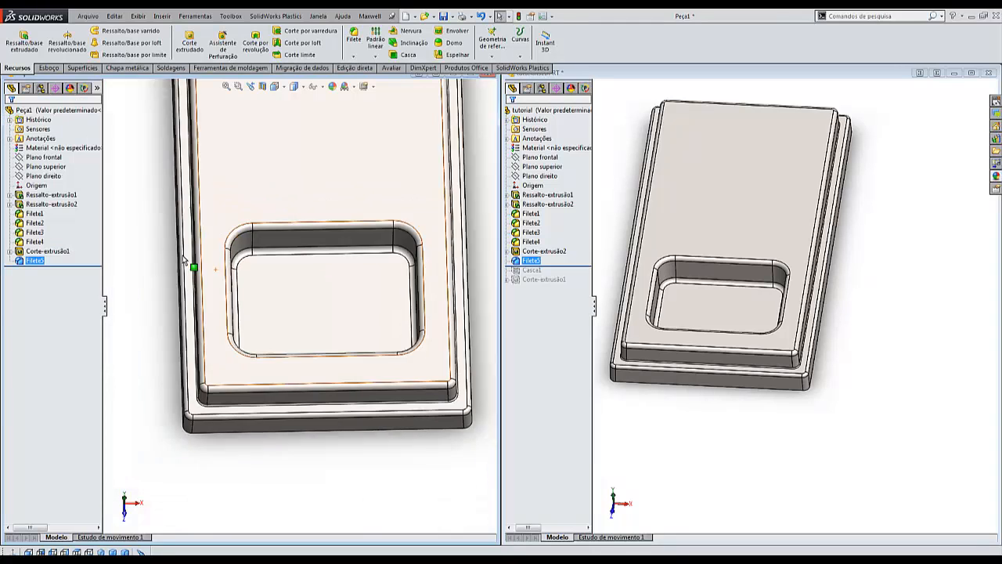
click(348, 400)
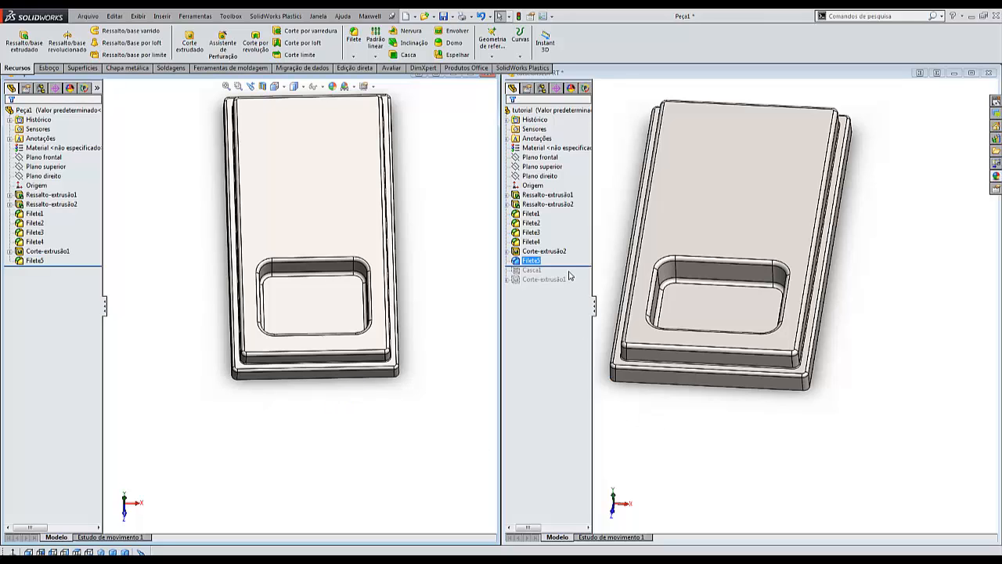
Roll the tutorial part's history forward to include Casca1, examine its shell thickness and removed face, and close its definition without changes.
drag(574, 270, 584, 279)
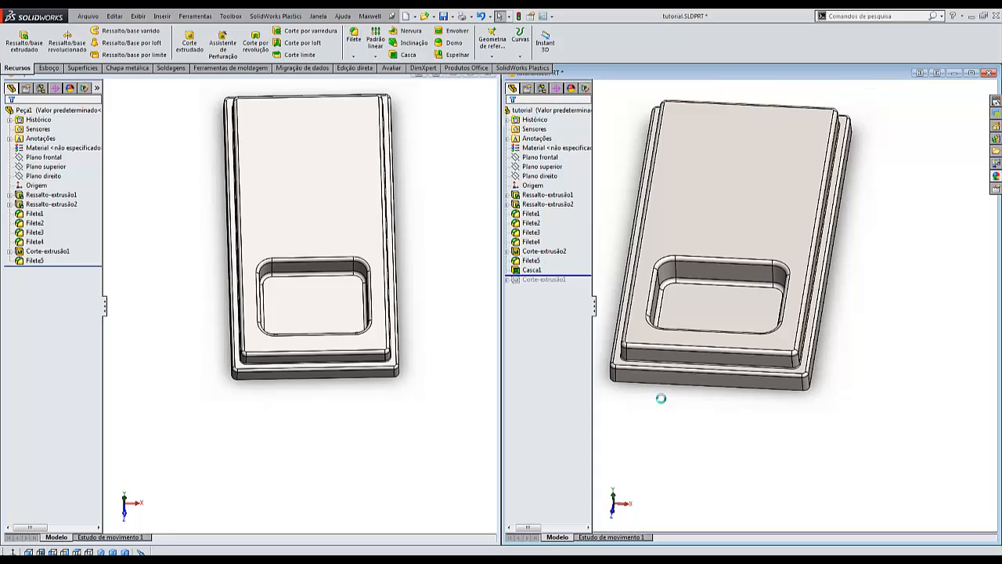
click(531, 269)
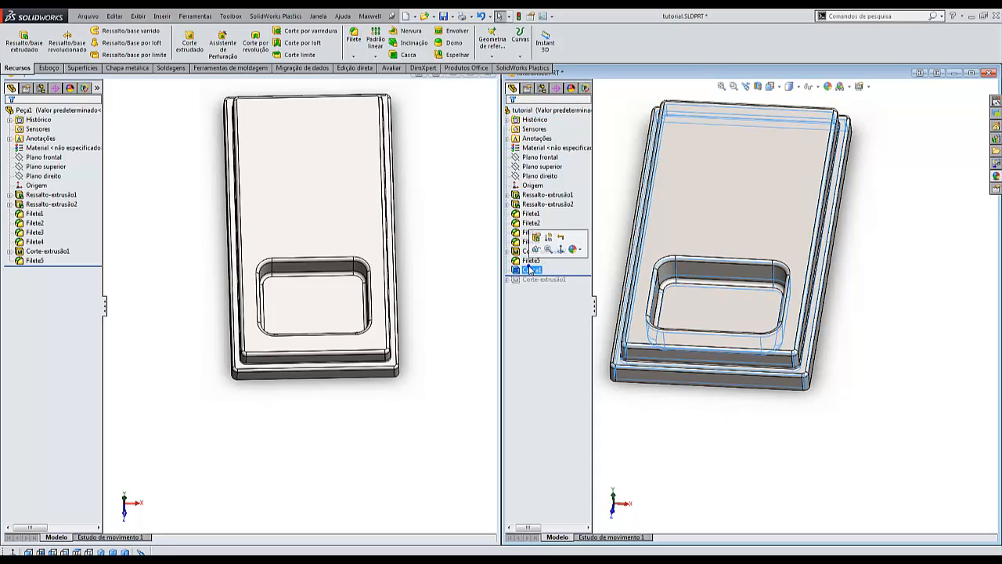
click(544, 237)
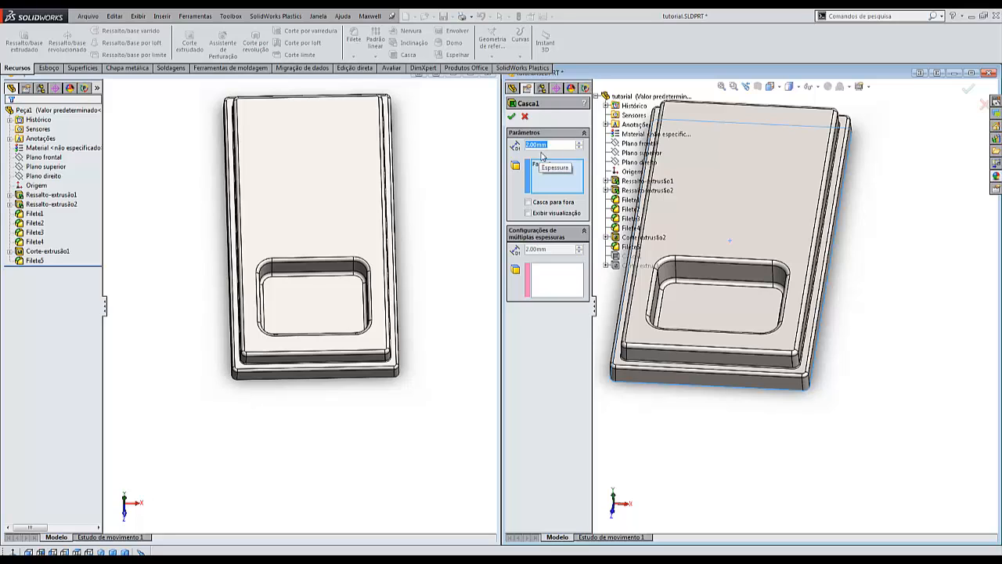
click(511, 116)
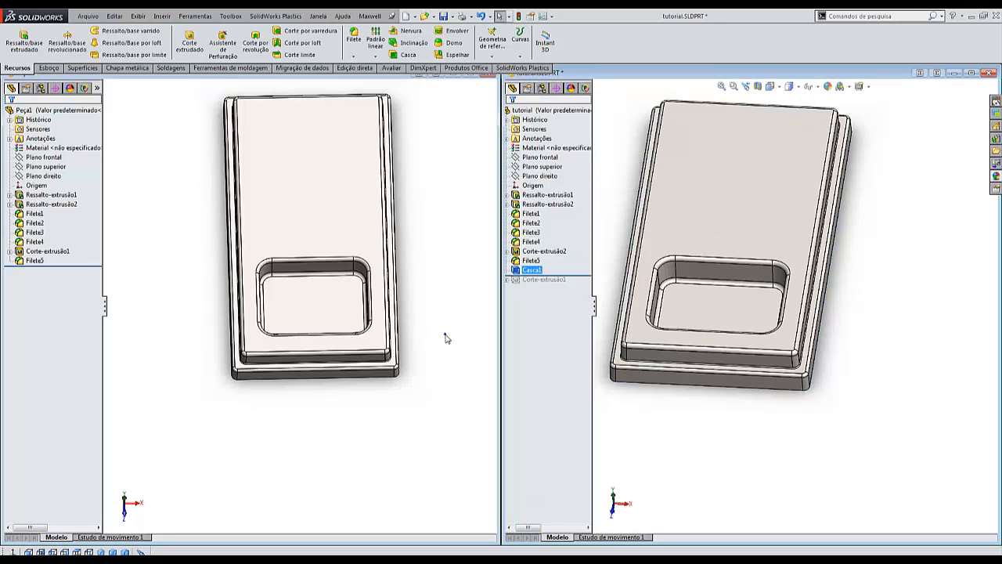
Start a Shell on the new part with its flat underside as the face to remove.
scroll(444, 338, up, 2)
middle_drag(445, 338, 328, 202)
click(292, 271)
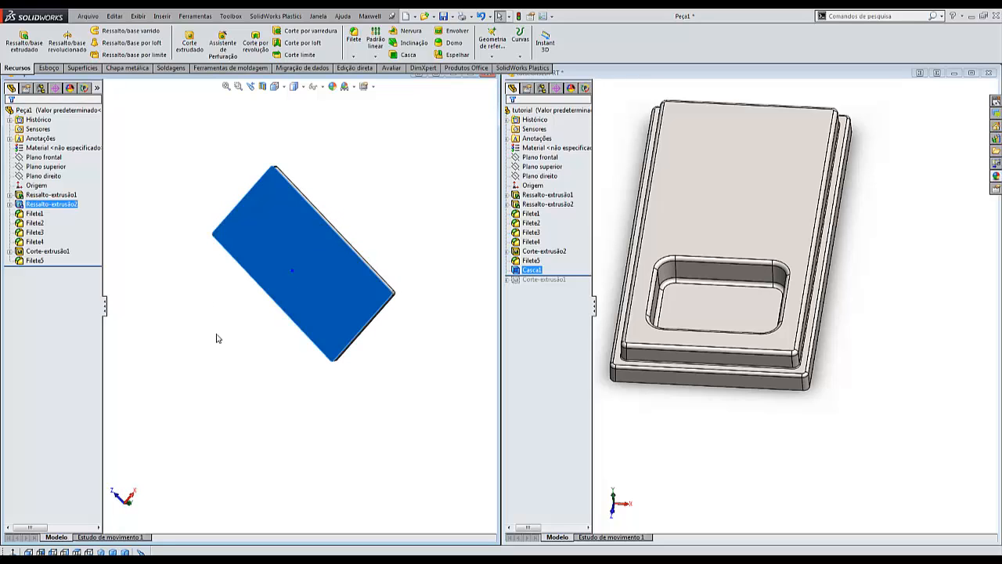
middle_drag(238, 360, 329, 302)
click(241, 360)
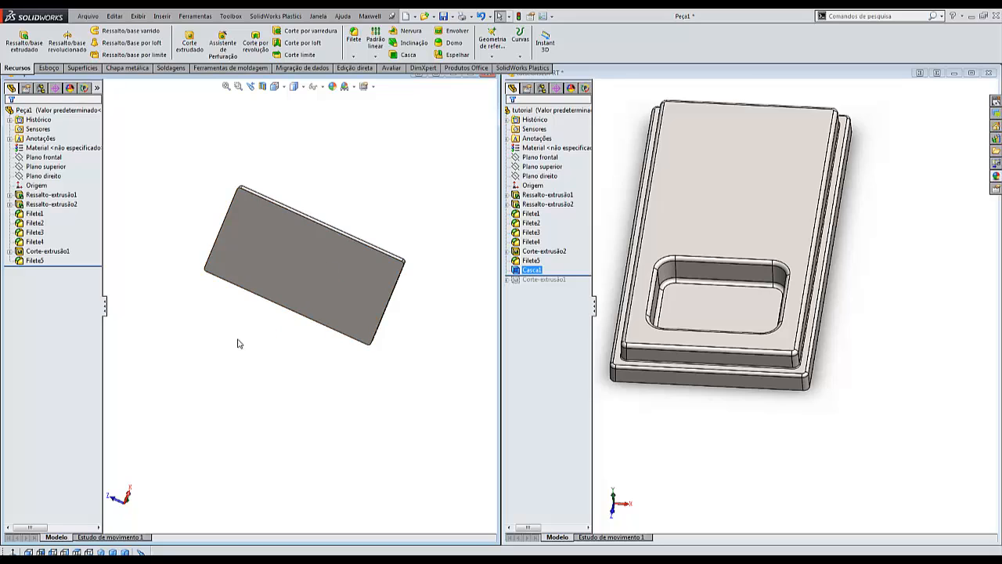
click(405, 54)
click(329, 302)
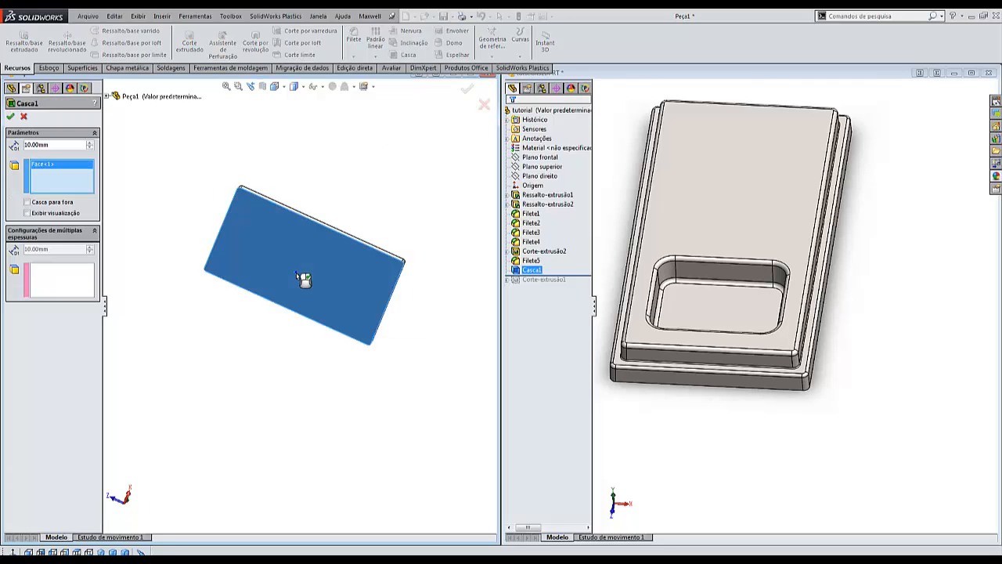
Set the shell thickness to 2 mm, preview the inner walls around the pocket, and finish the shell.
double_click(54, 146)
text(2)
click(28, 213)
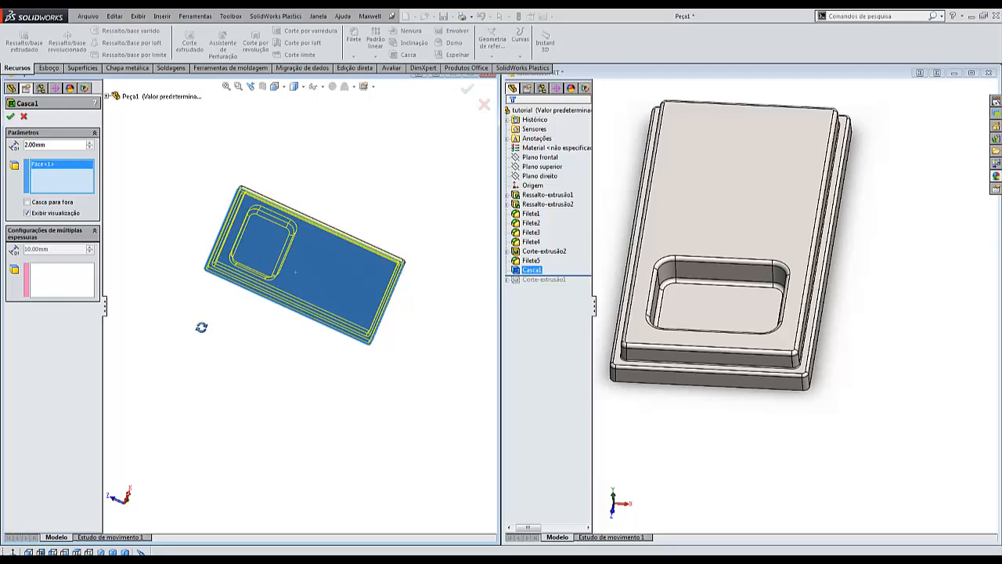
middle_drag(201, 329, 230, 295)
scroll(291, 237, down, 6)
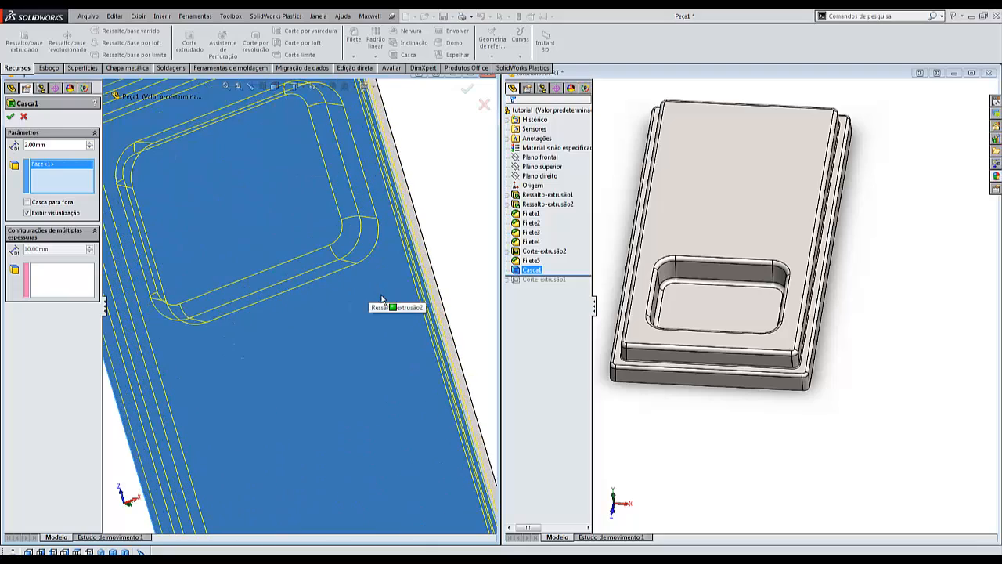
middle_drag(393, 279, 404, 255)
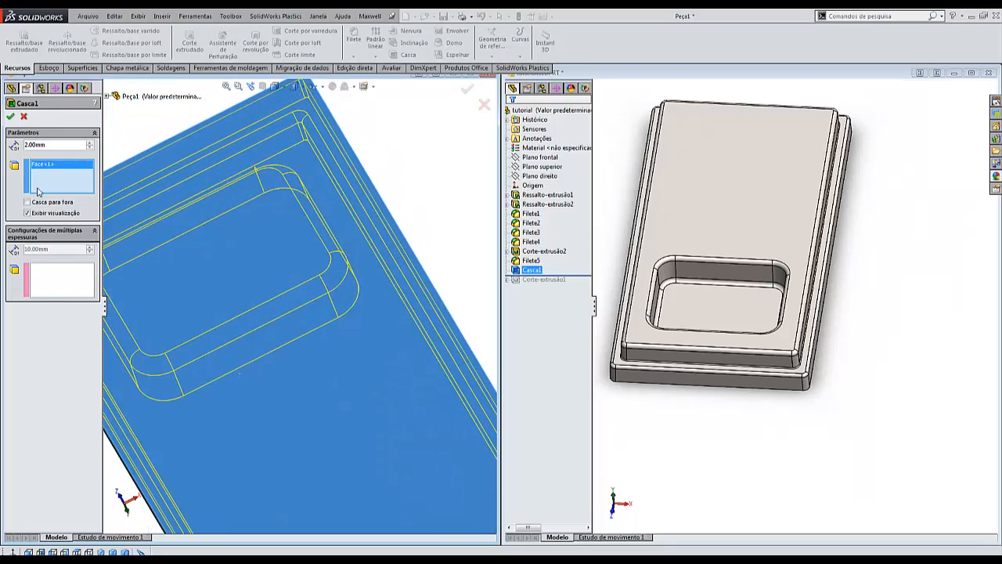
scroll(109, 350, up, 6)
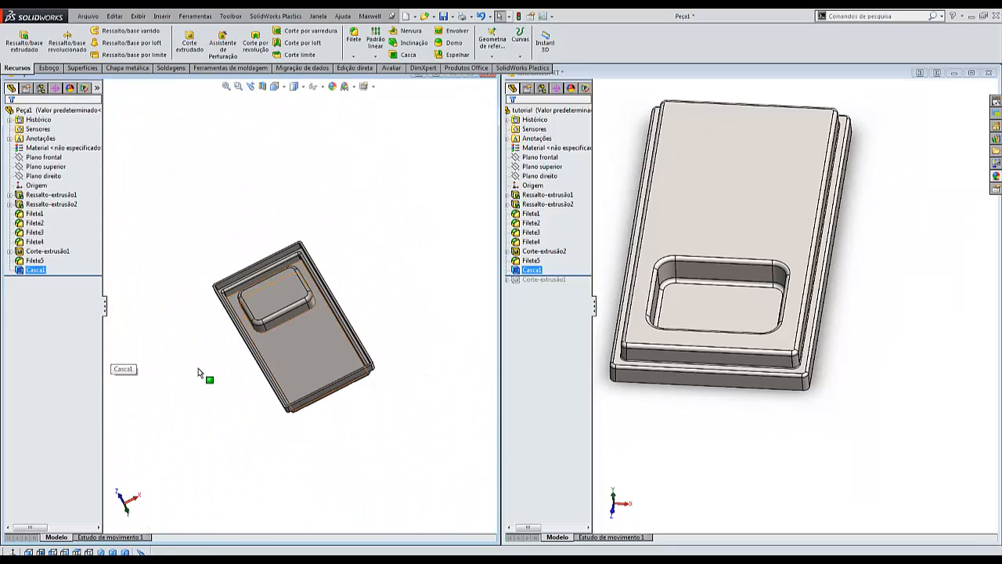
Section the shelled part parallel to Plano frontal through the pocket and view the cut from the front.
middle_drag(266, 423, 369, 547)
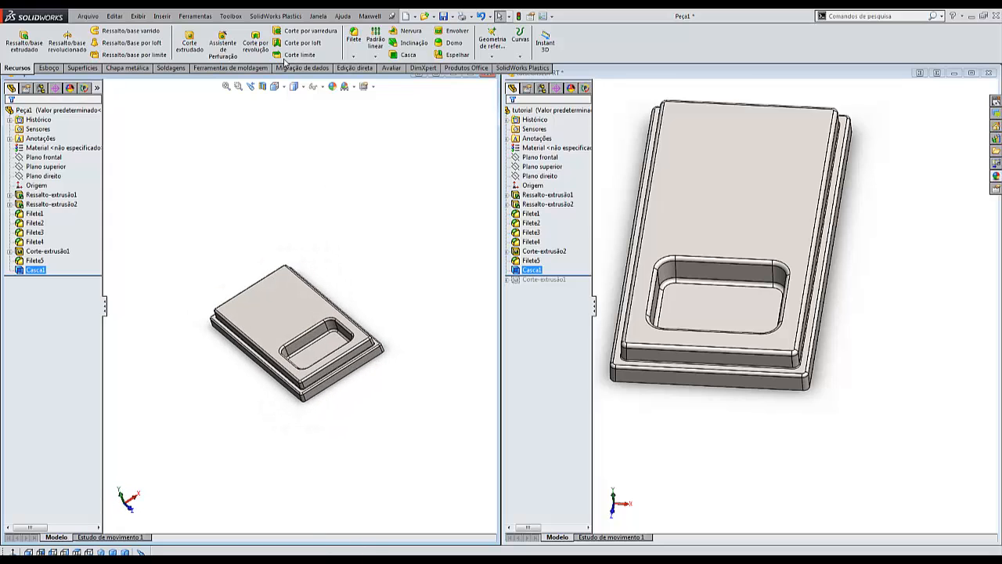
click(262, 86)
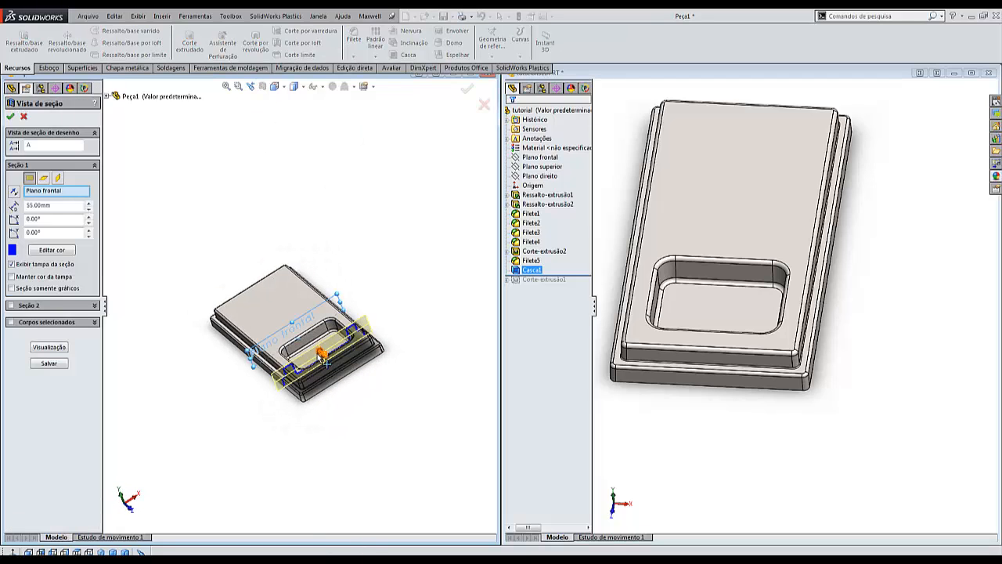
click(10, 117)
key(ctrl+1)
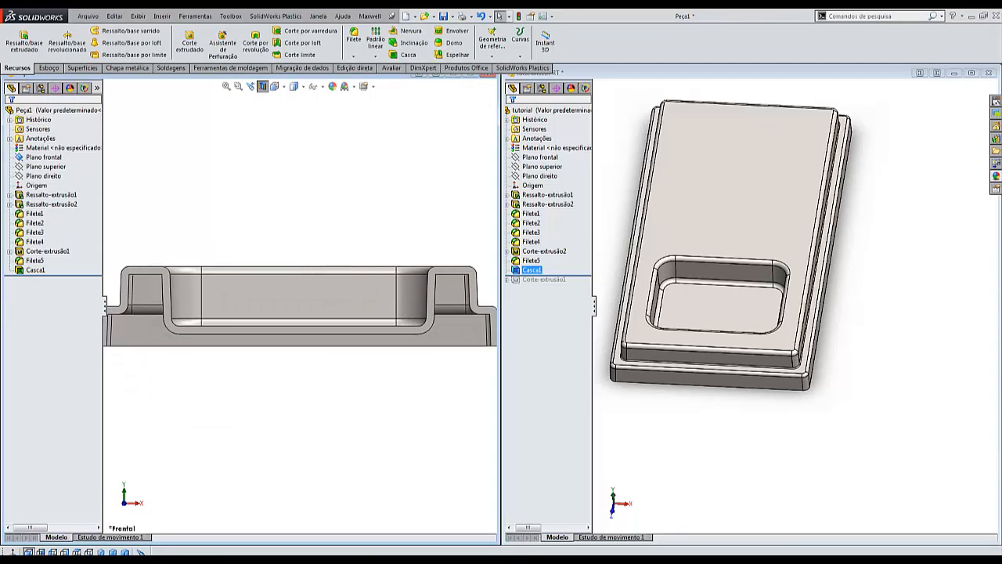
Examine the shell's wall thickness and the drafted inner walls in the section, then close the section view.
scroll(208, 309, down, 3)
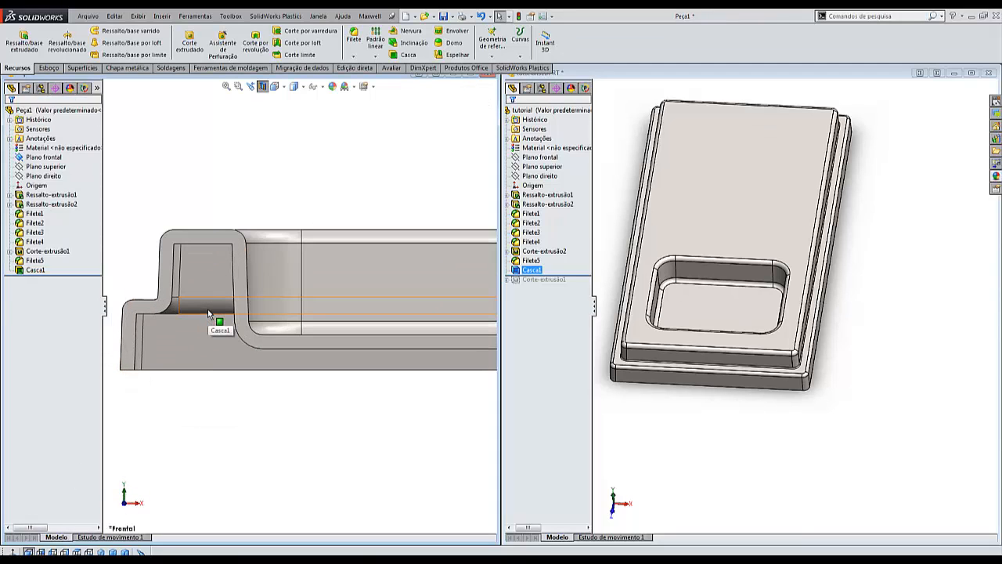
scroll(208, 314, up, 2)
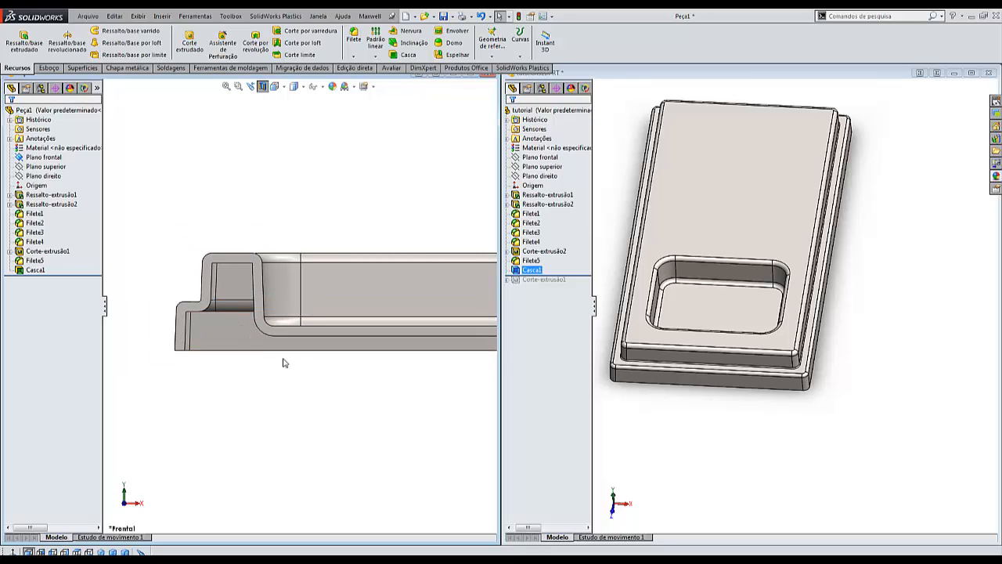
scroll(284, 363, down, 4)
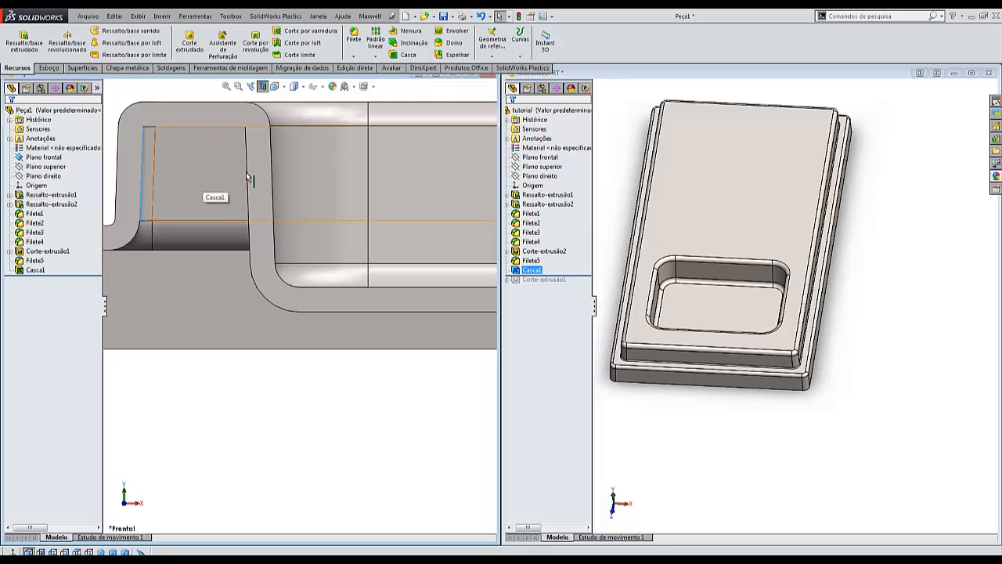
scroll(270, 227, up, 3)
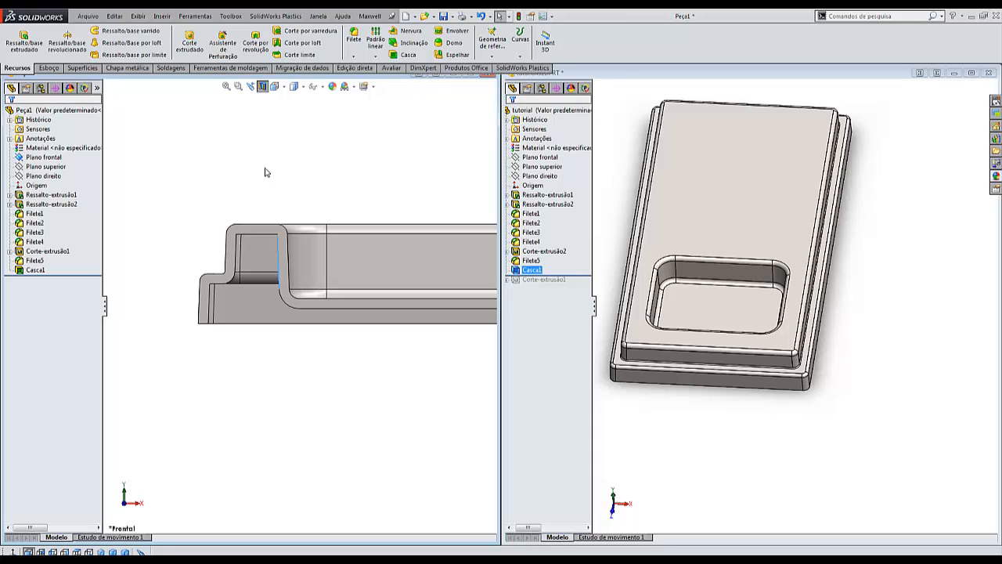
scroll(204, 281, down, 2)
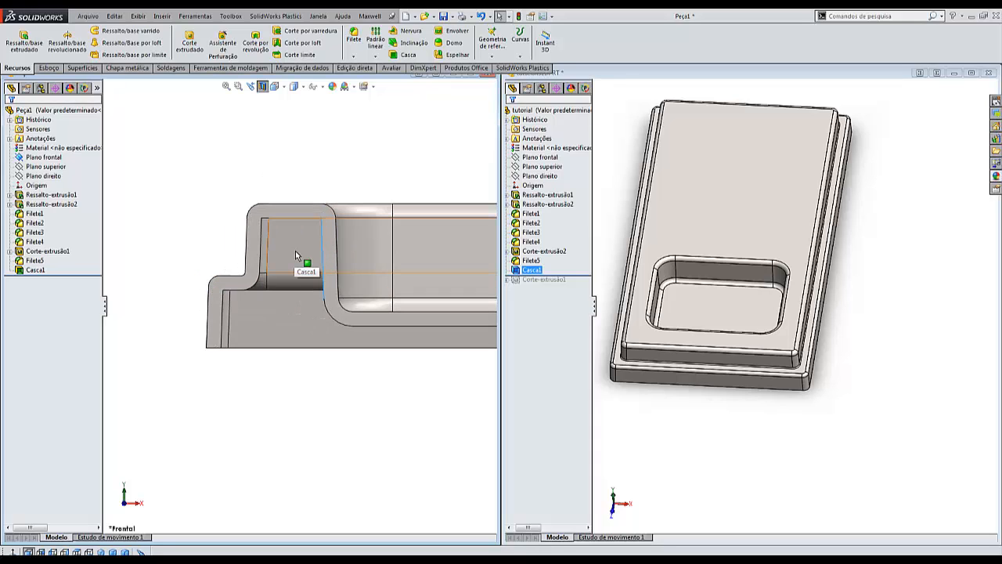
scroll(250, 390, up, 2)
scroll(315, 384, up, 2)
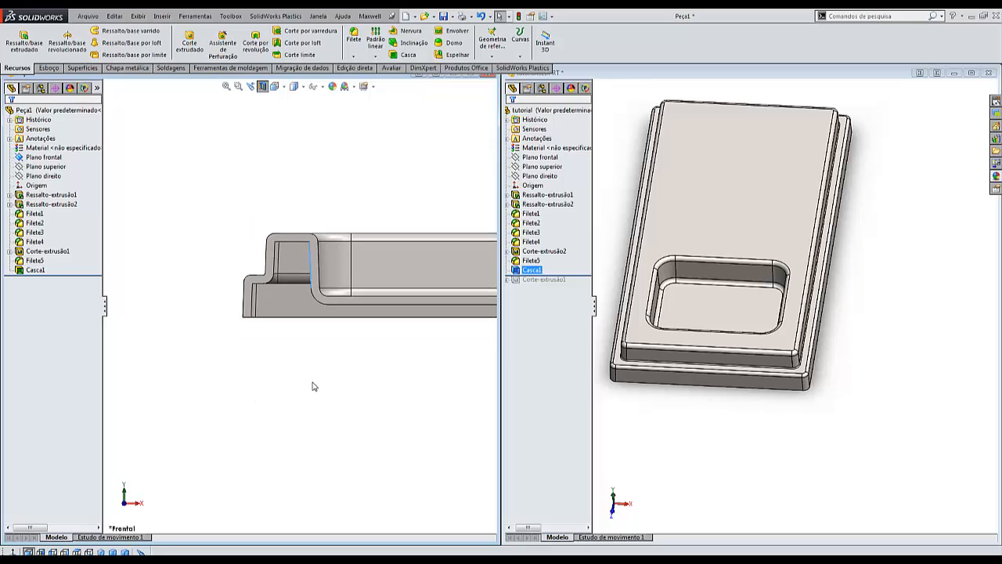
scroll(354, 296, down, 2)
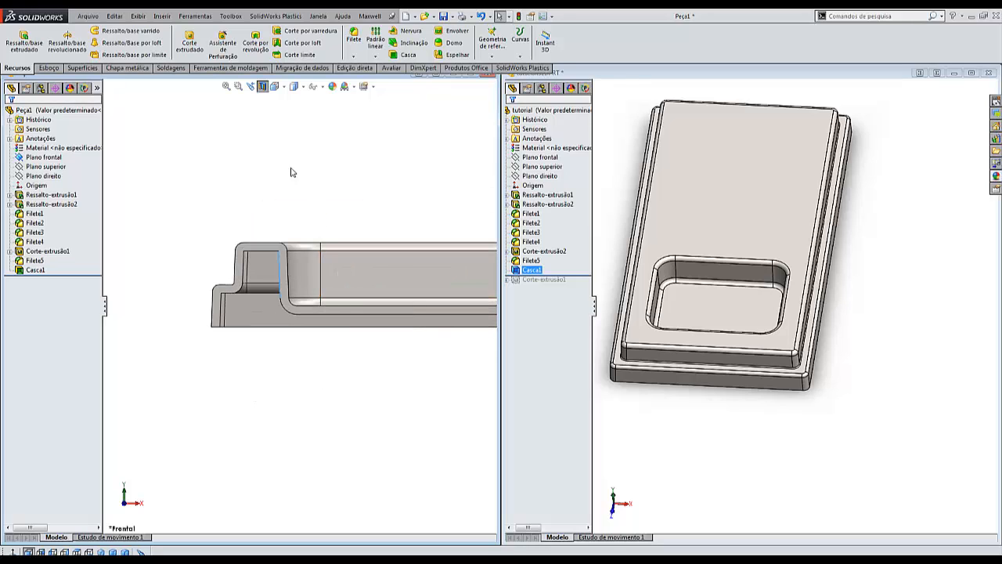
click(261, 88)
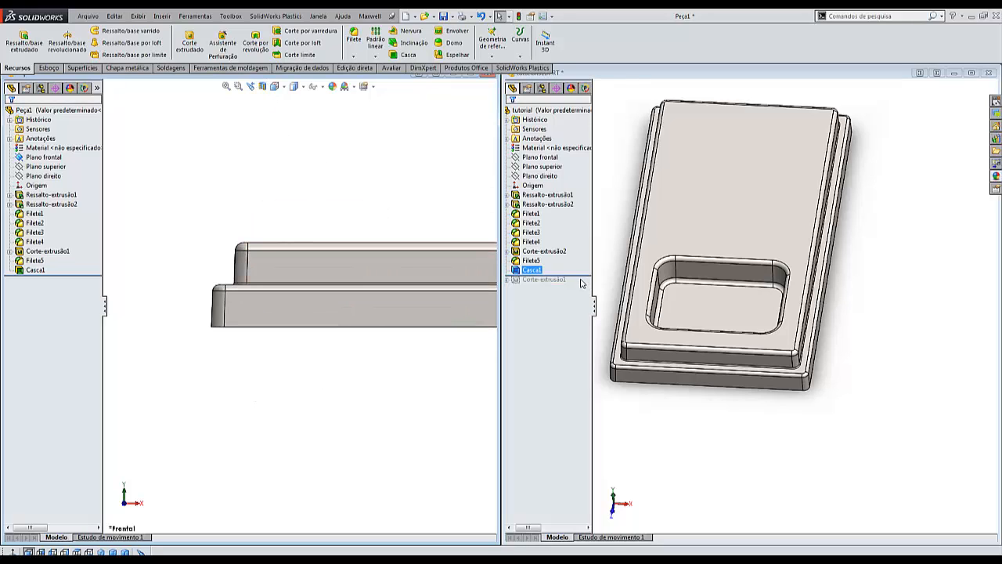
Roll the tutorial part's history forward to include Corte-extrusão1 and open its sketch to examine the hole diameters and spacings.
drag(589, 280, 591, 291)
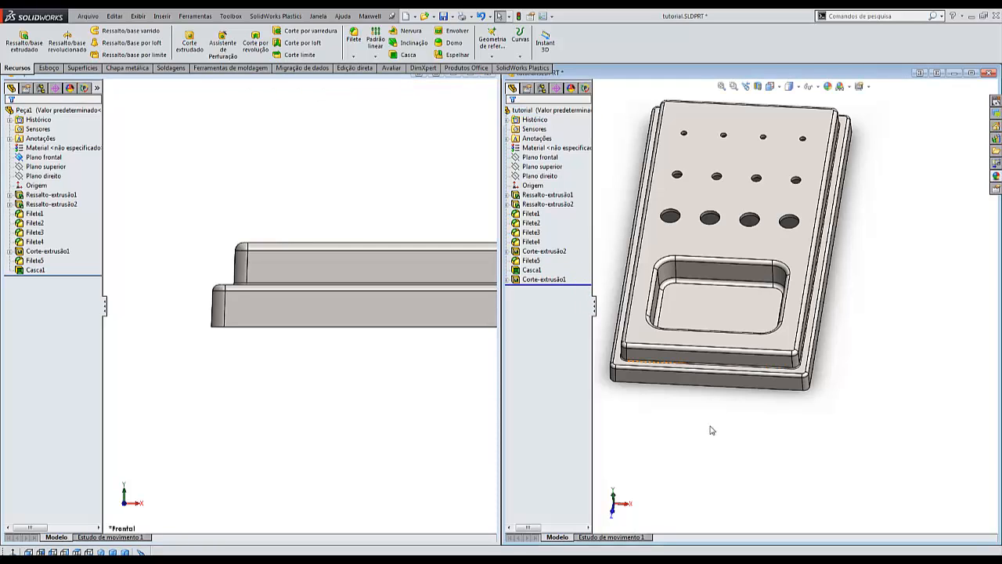
click(548, 280)
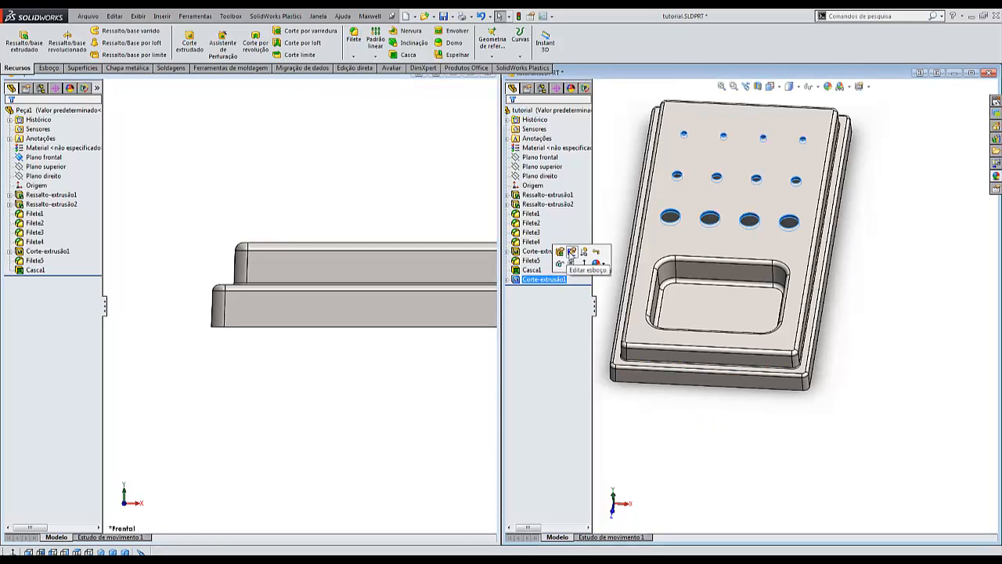
click(569, 252)
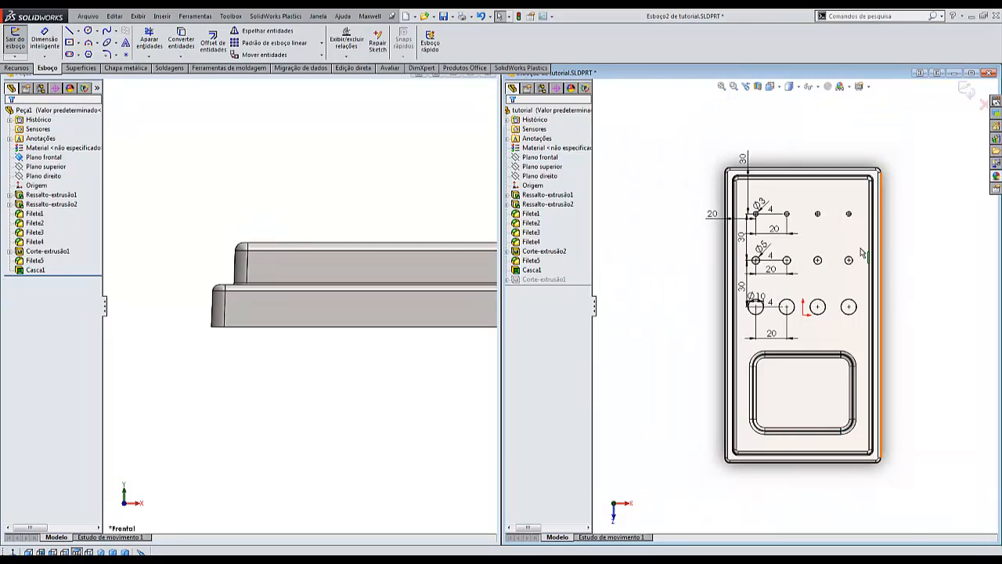
scroll(827, 251, down, 3)
scroll(827, 252, down, 1)
scroll(734, 480, down, 1)
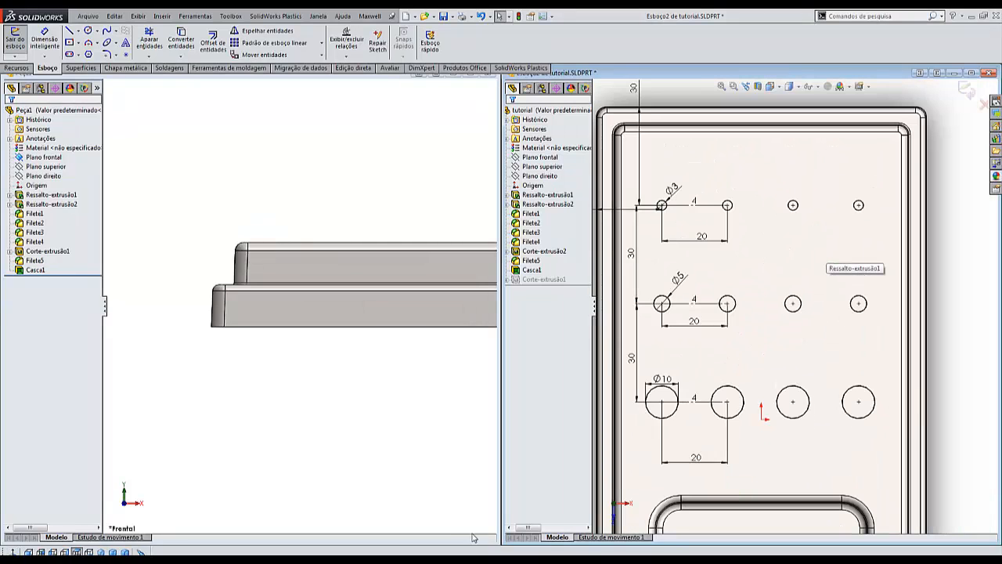
Switch to the new part and start a sketch on the large flat outer face around the pocket.
click(240, 431)
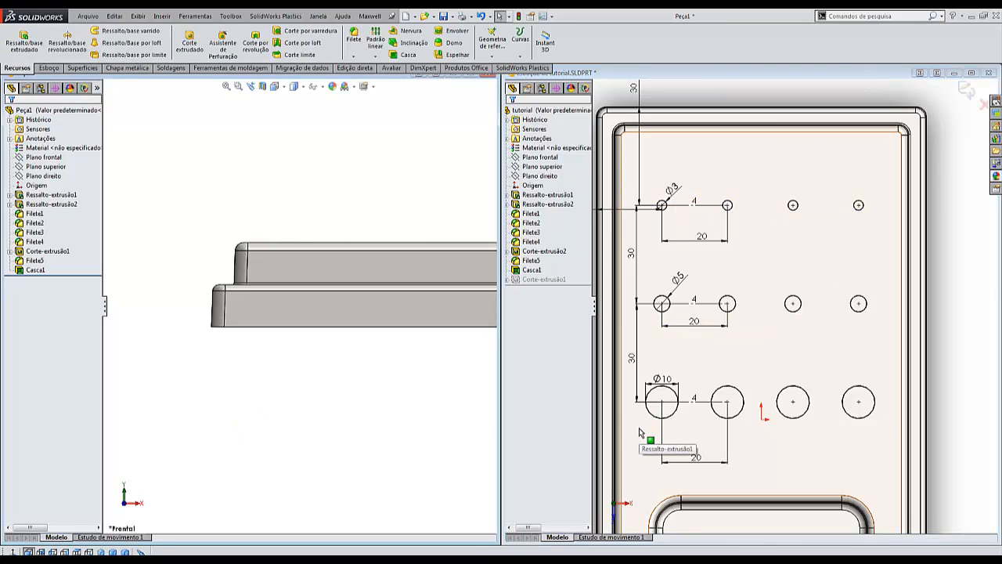
scroll(363, 433, up, 2)
middle_drag(277, 301, 272, 414)
scroll(327, 346, up, 4)
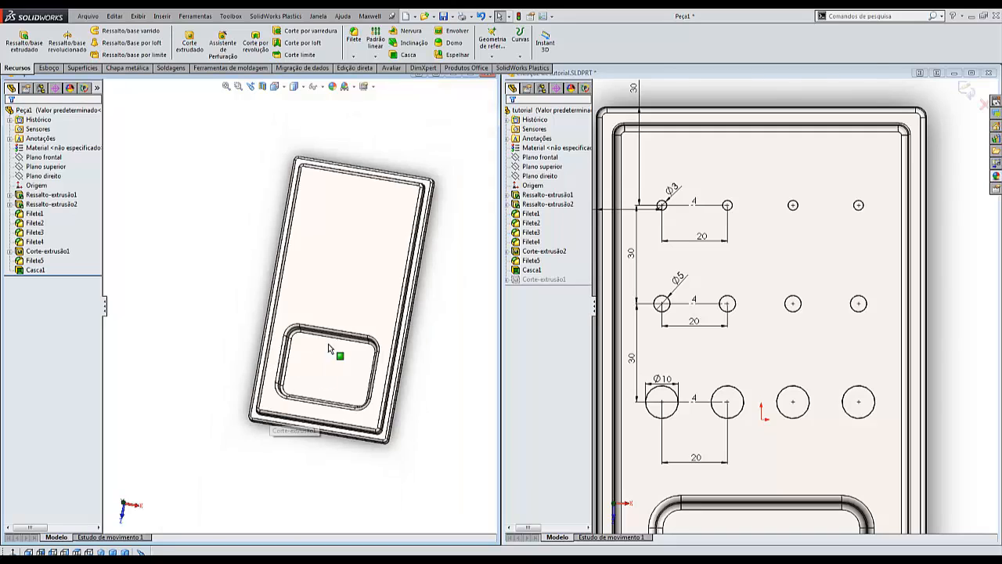
click(367, 244)
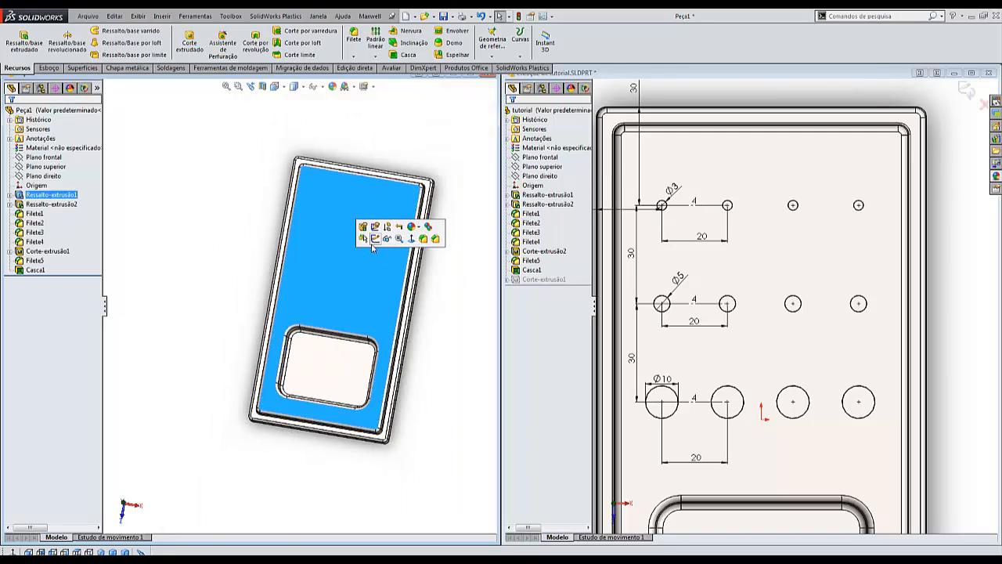
click(375, 239)
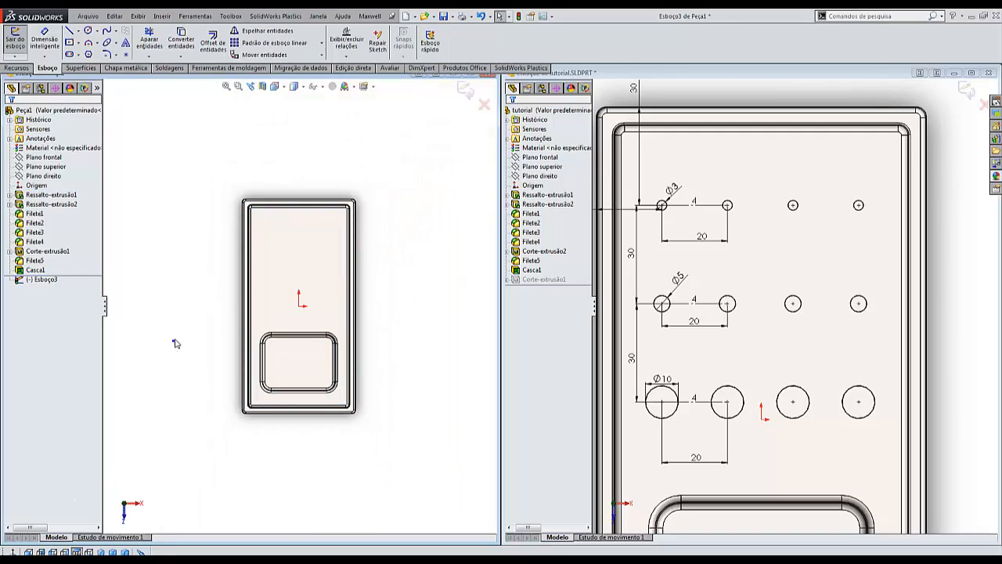
Sketch a circle about 7.3 mm in diameter near the face's upper-left corner.
scroll(227, 237, down, 3)
right_drag(182, 272, 235, 273)
scroll(304, 257, down, 3)
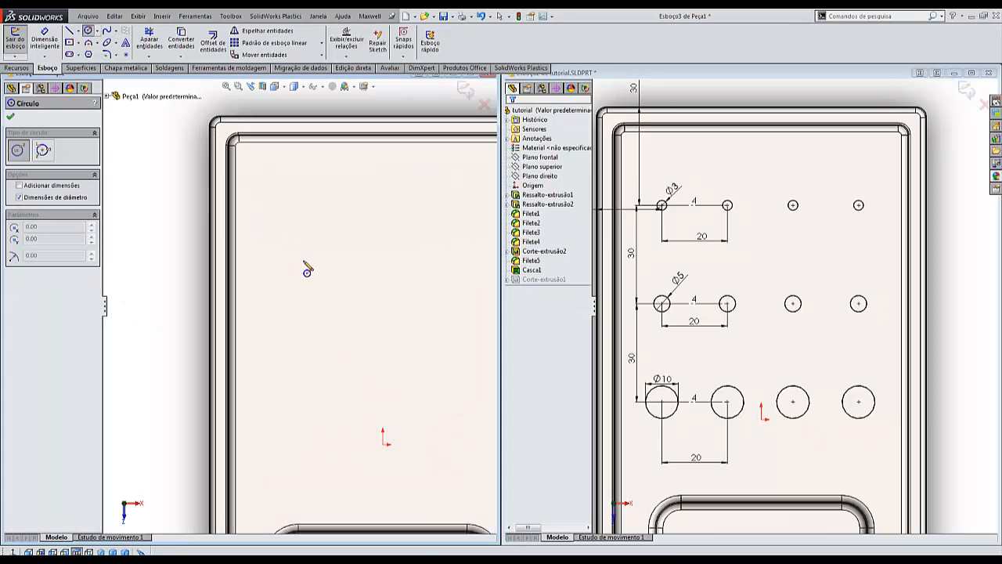
click(274, 209)
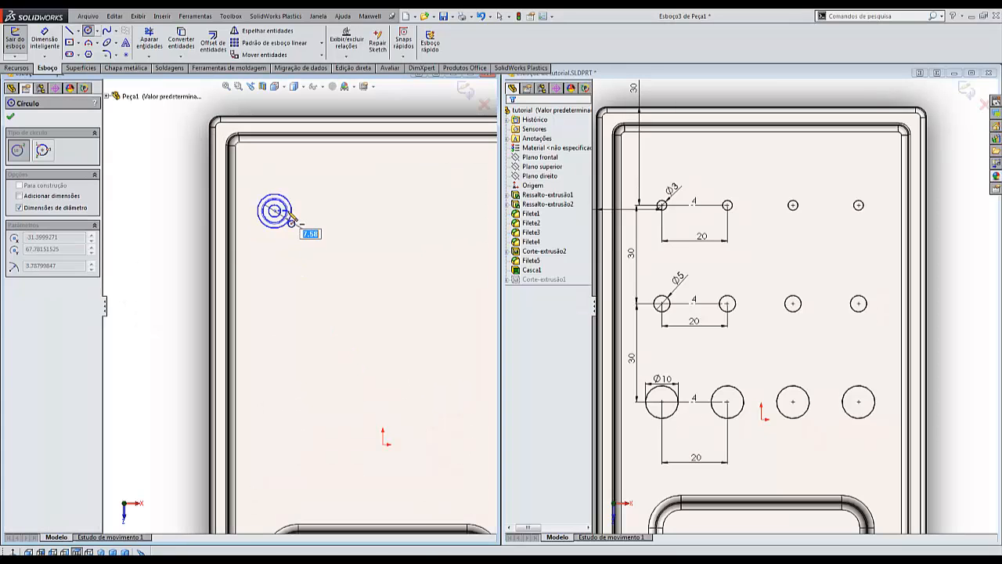
click(287, 218)
Dimension the circle's diameter and set it to 3 mm.
right_drag(190, 311, 192, 298)
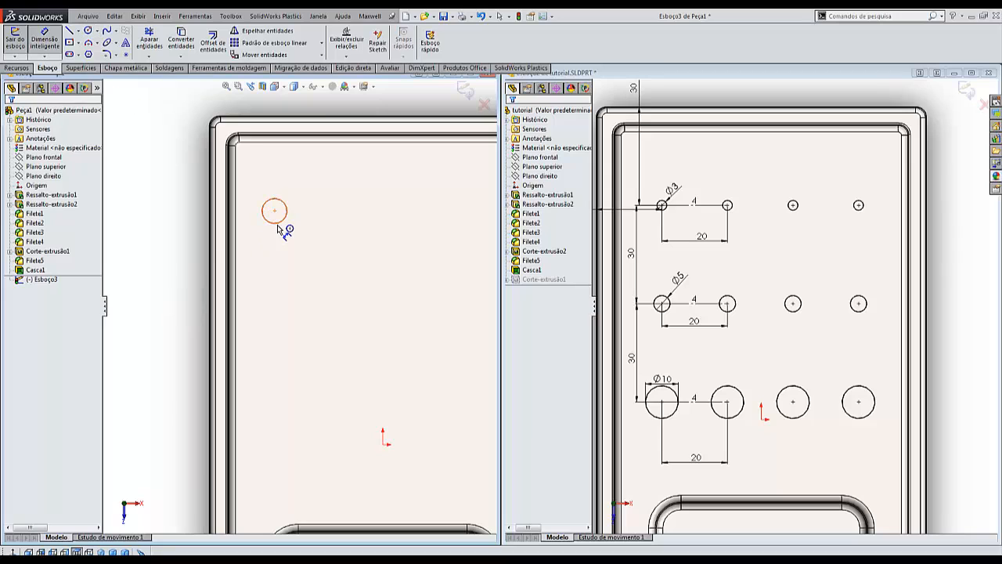
click(283, 220)
click(290, 259)
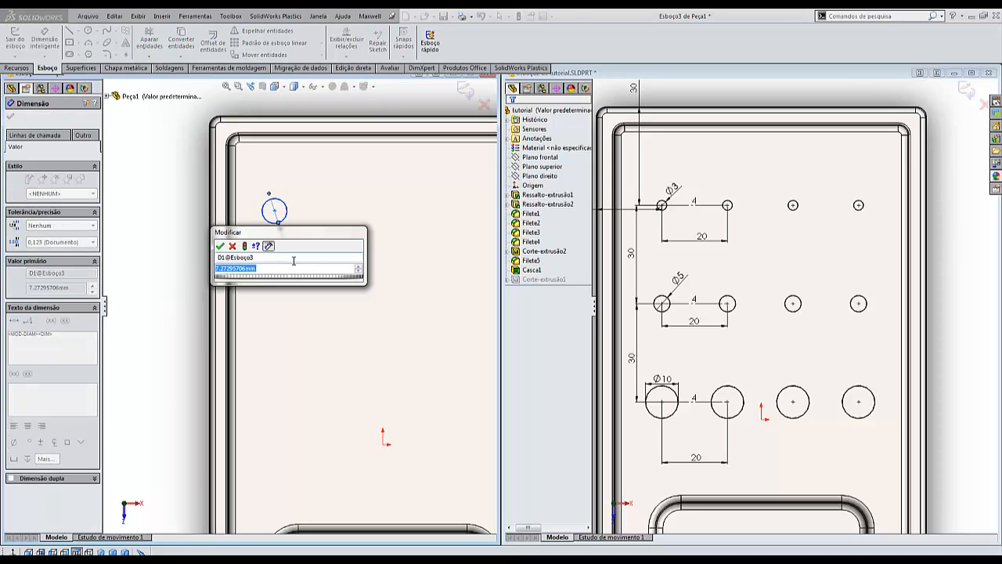
text(3)
key(Return)
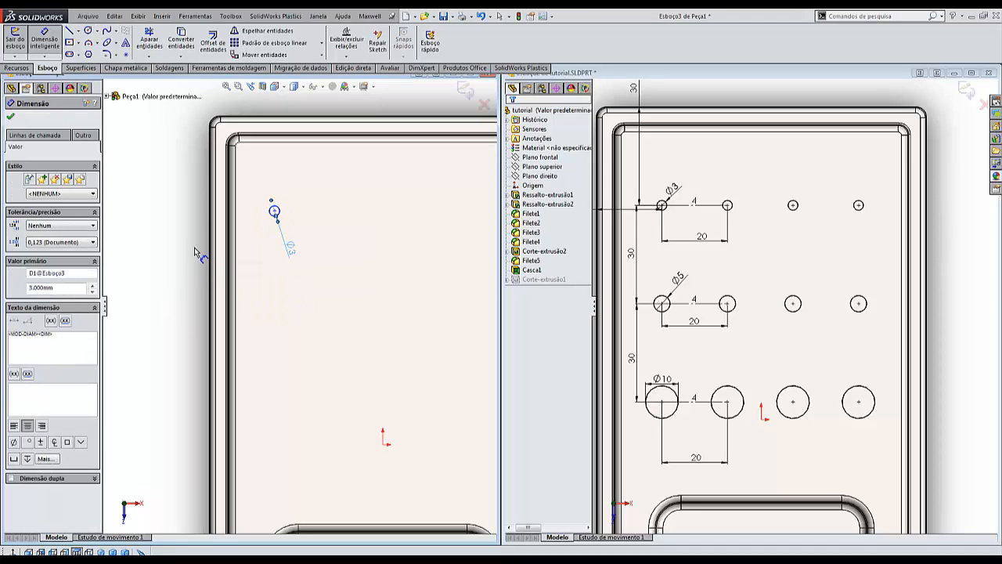
Dimension the circle's centre from the part's upper outer edge and set the distance to 30 mm.
click(274, 212)
scroll(290, 156, down, 3)
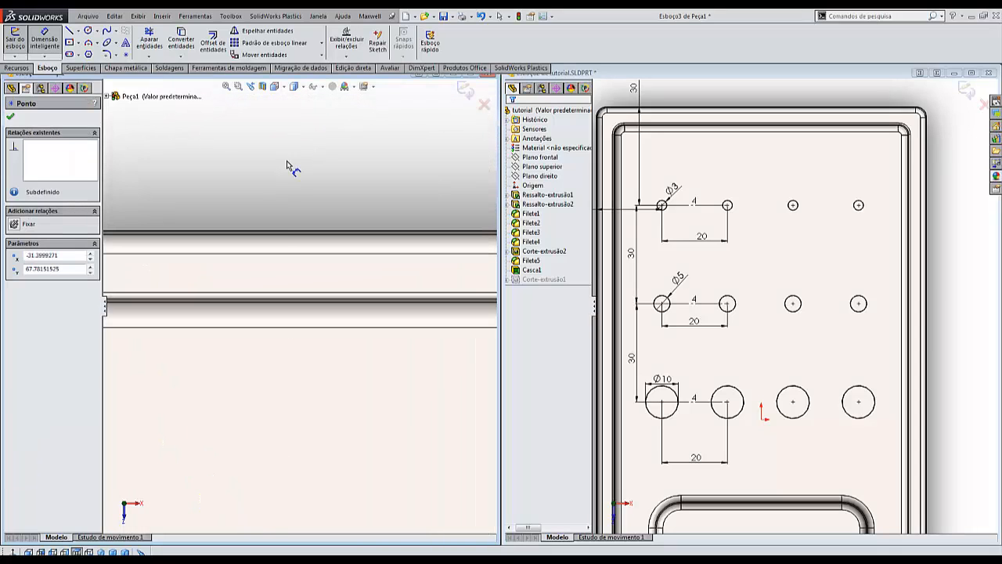
click(268, 232)
scroll(268, 233, up, 3)
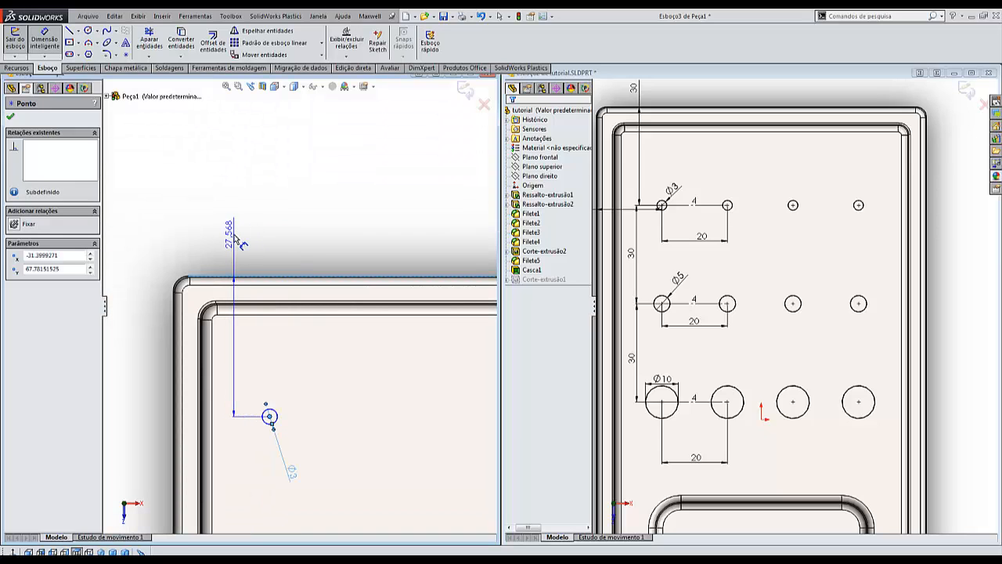
click(235, 240)
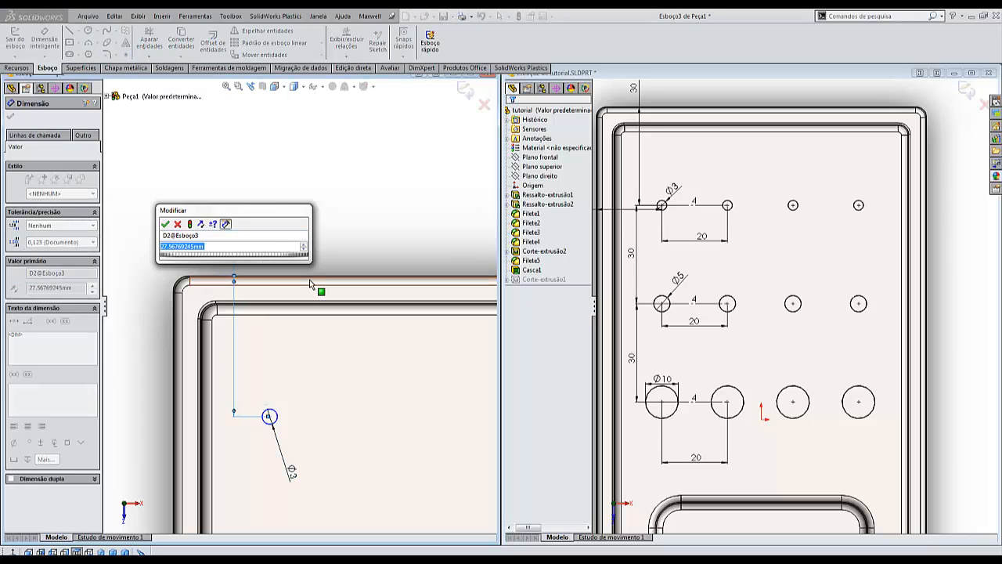
text(30)
key(Return)
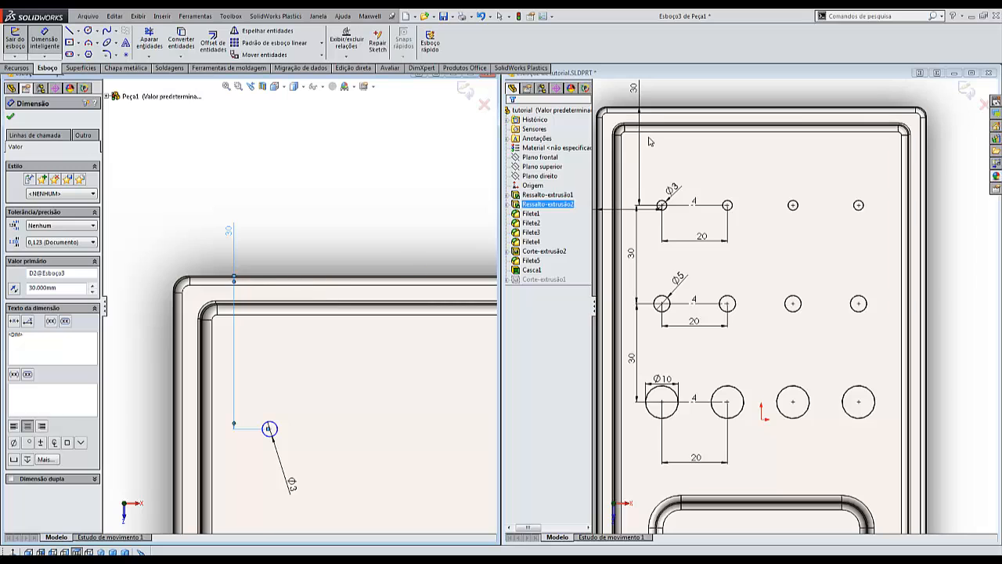
Examine in the tutorial part which outer edges the first hole's position dimensions are measured from.
scroll(656, 118, down, 2)
scroll(689, 188, up, 4)
scroll(708, 198, down, 2)
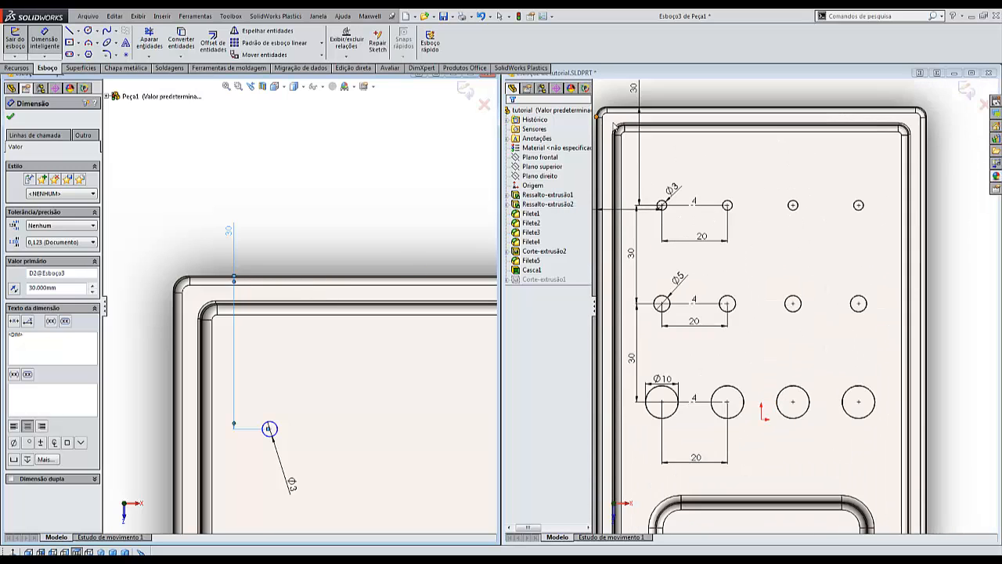
scroll(656, 119, up, 2)
scroll(657, 119, down, 3)
scroll(657, 119, up, 3)
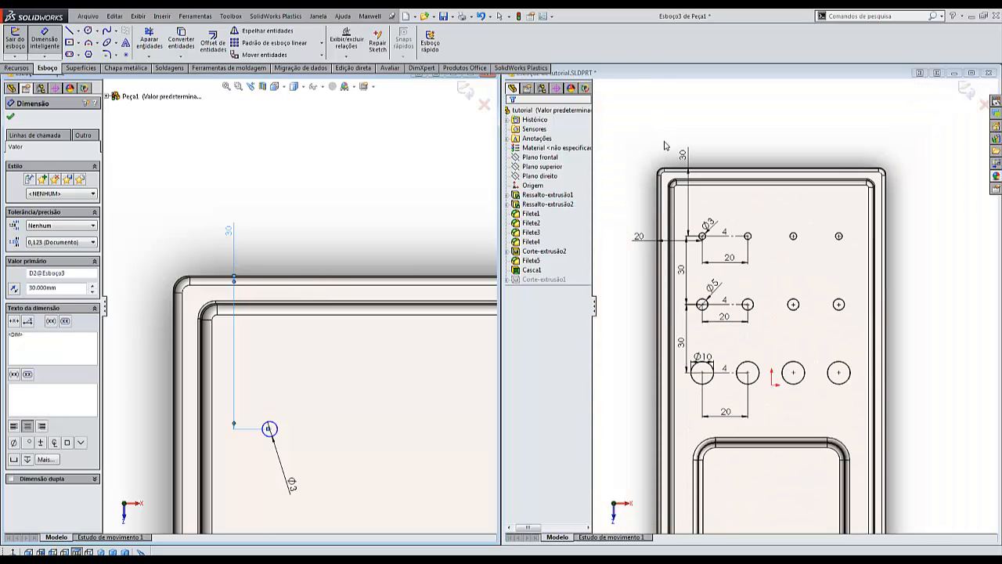
click(682, 149)
scroll(693, 153, down, 5)
scroll(717, 250, down, 4)
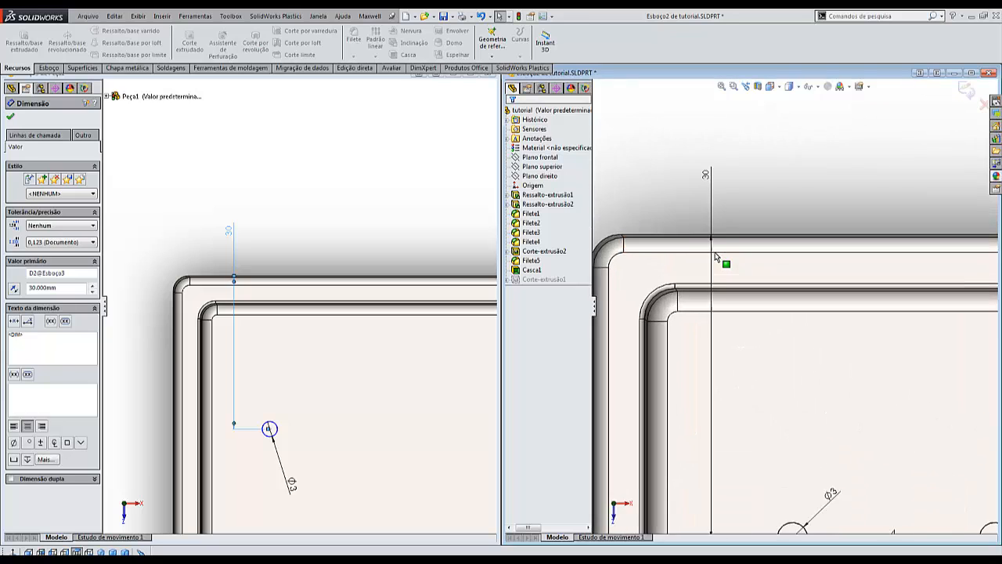
scroll(720, 255, up, 1)
scroll(758, 368, up, 5)
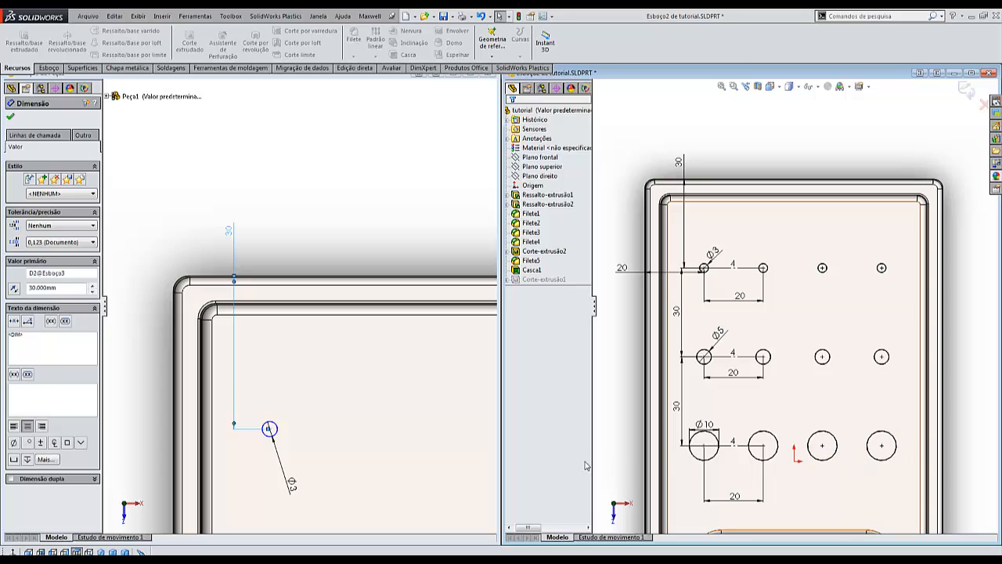
scroll(270, 411, up, 2)
In the new part, dimension the circle's centre from the left outer edge and set the distance to 20 mm.
click(172, 404)
scroll(216, 426, down, 4)
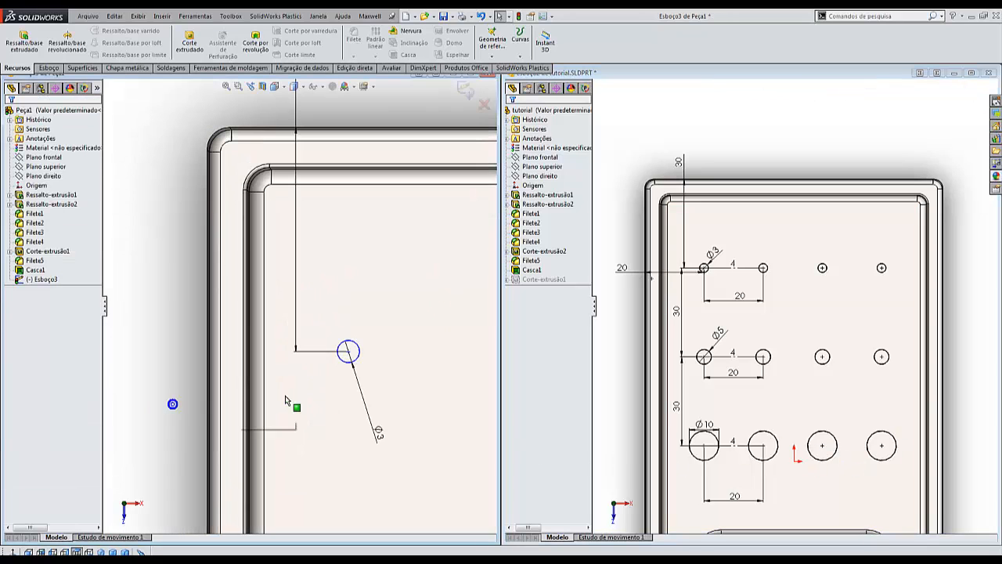
right_drag(159, 356, 160, 315)
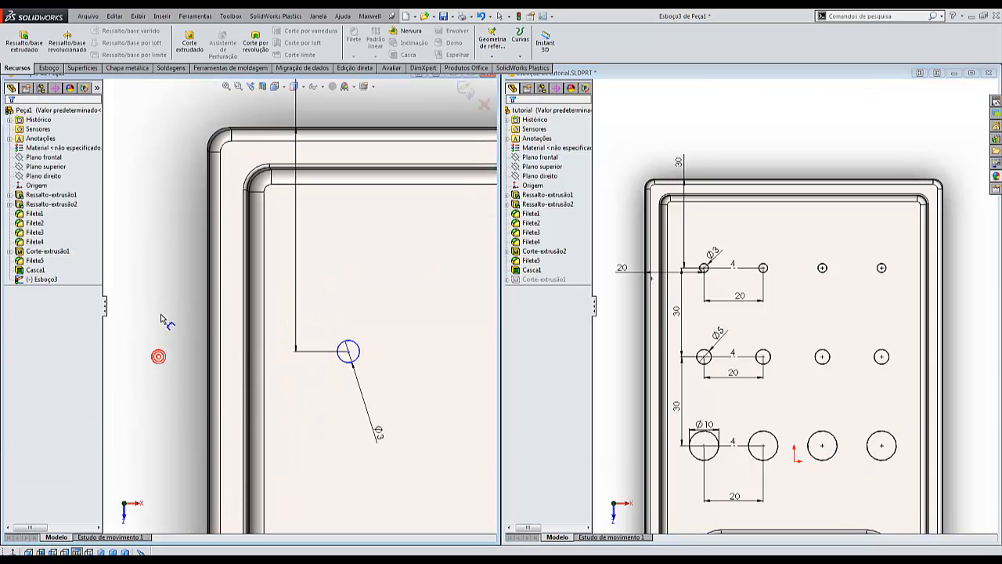
click(348, 353)
scroll(223, 348, down, 4)
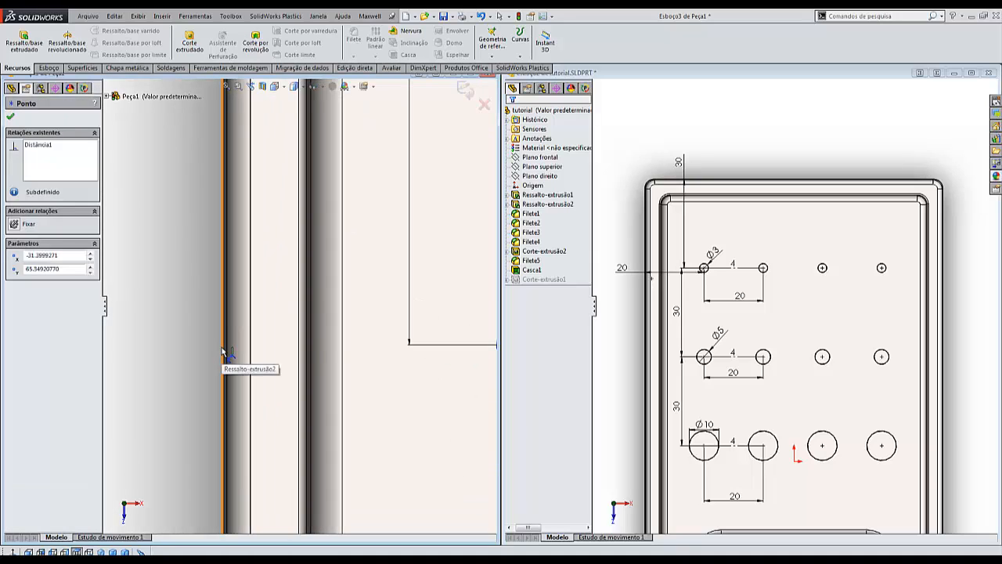
click(222, 349)
scroll(215, 312, up, 2)
click(207, 302)
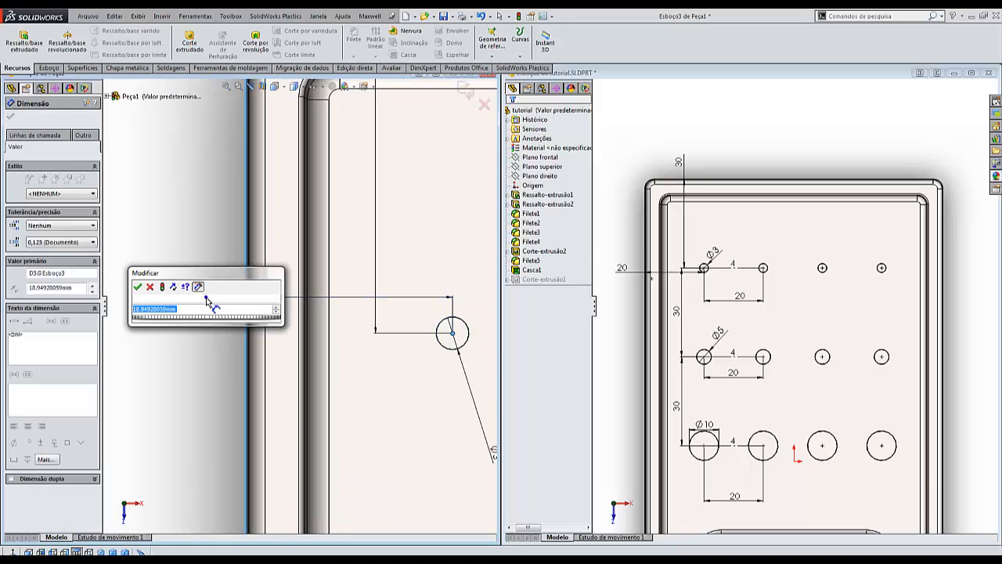
text(20)
key(Return)
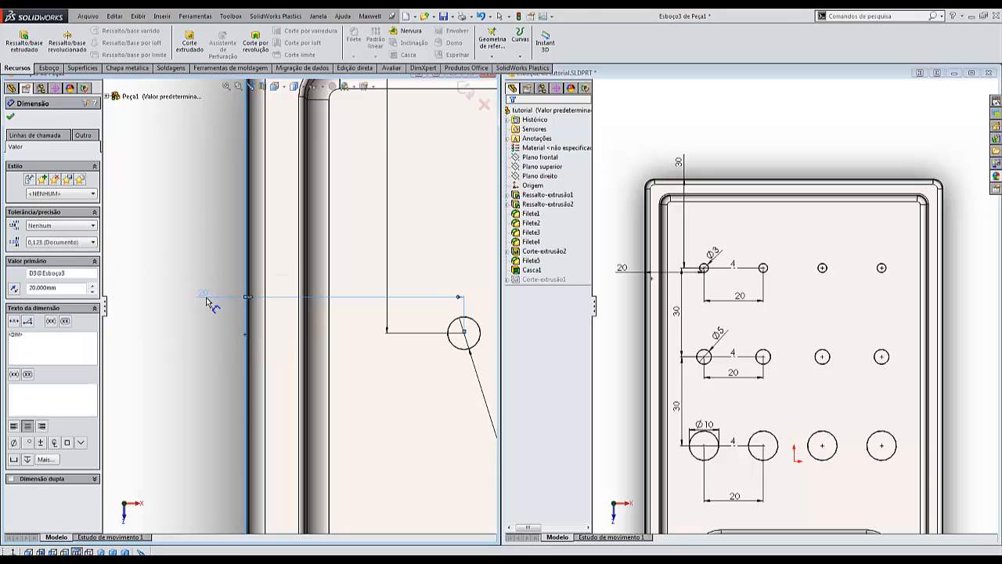
key(Escape)
scroll(199, 357, up, 2)
scroll(198, 356, up, 2)
scroll(400, 360, down, 1)
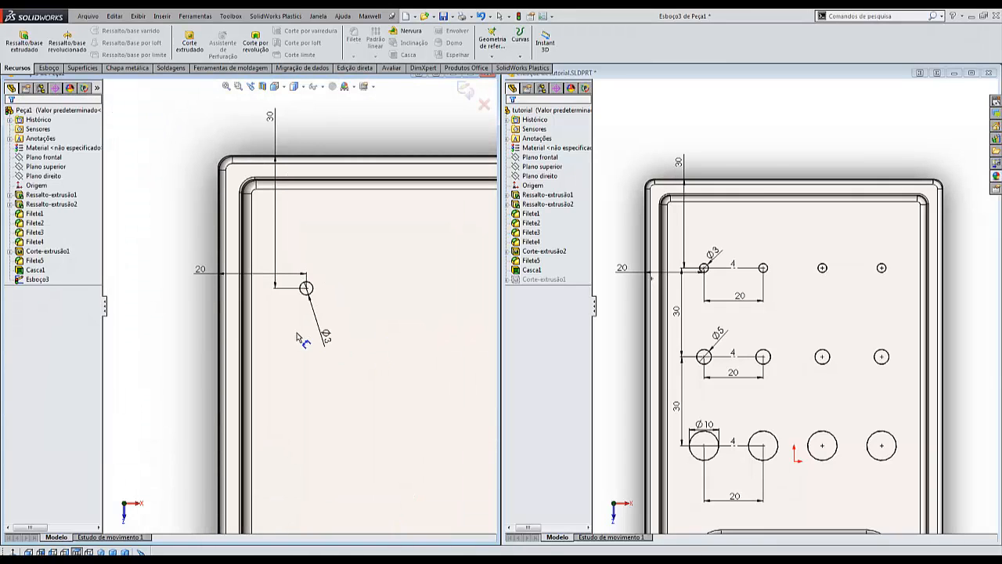
key(Escape)
Create a linear sketch pattern of the 3 mm circle along X with 4 instances spaced 20 mm apart.
scroll(334, 256, up, 4)
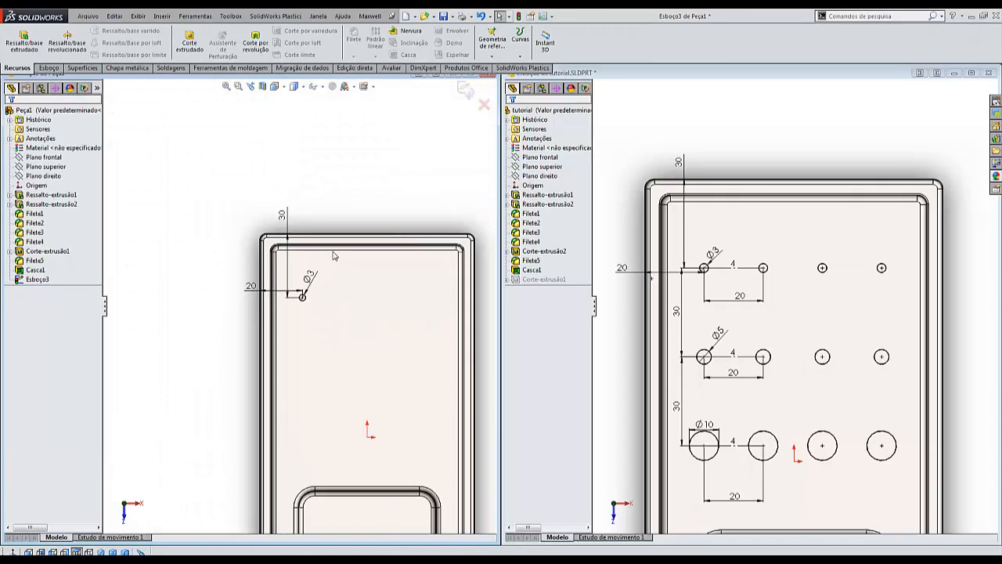
scroll(335, 255, down, 2)
scroll(379, 340, up, 2)
scroll(379, 340, down, 2)
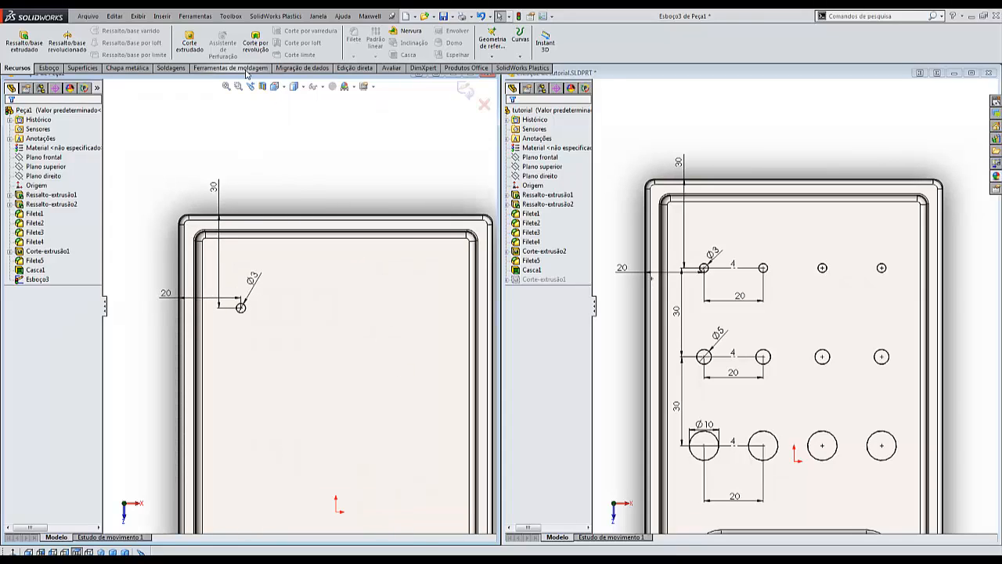
click(50, 68)
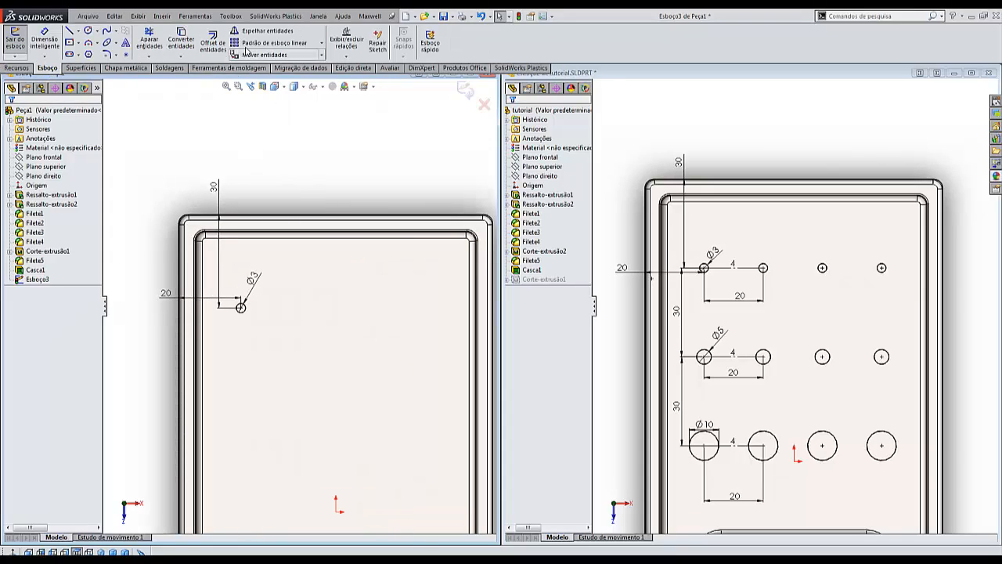
click(276, 44)
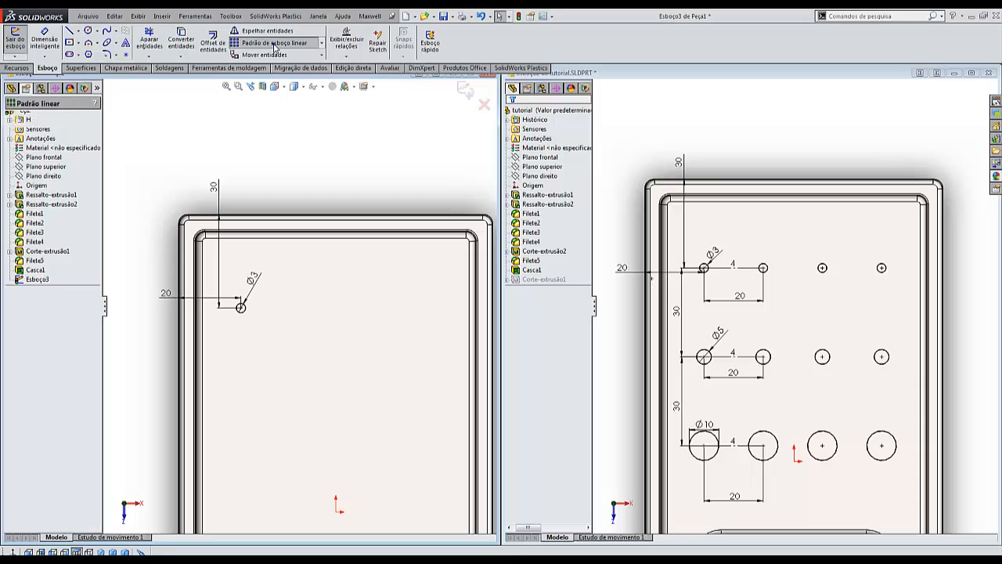
click(245, 309)
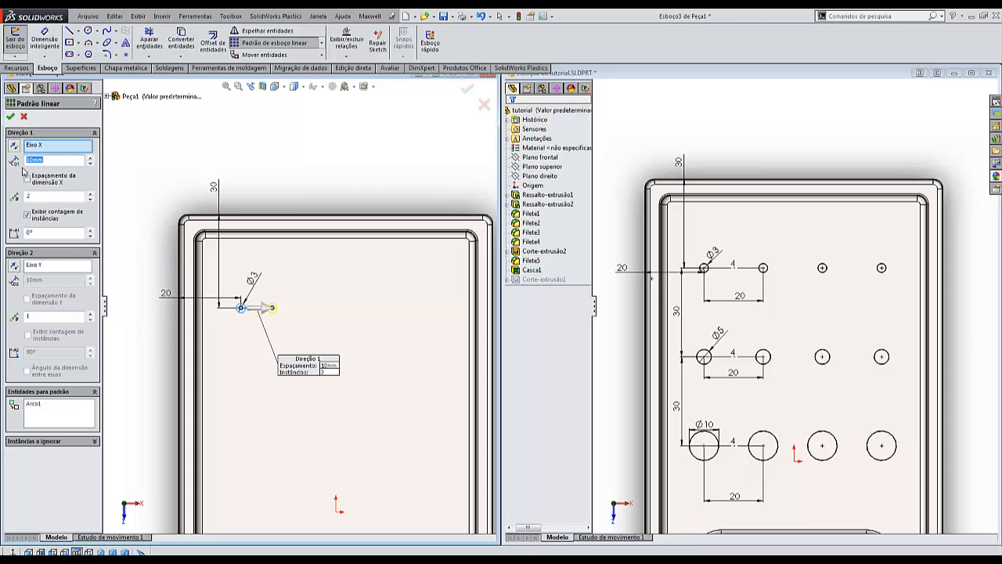
click(91, 194)
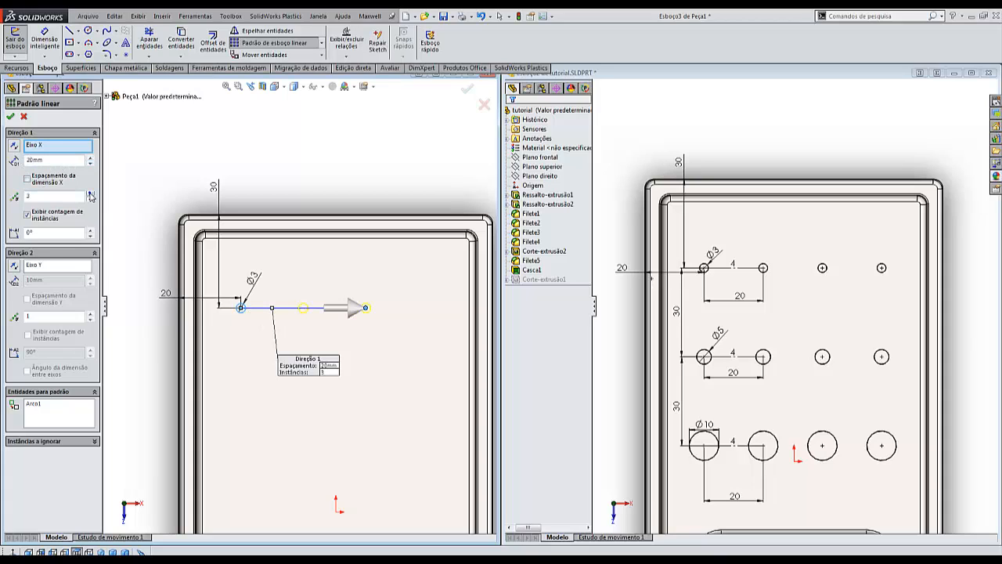
click(91, 194)
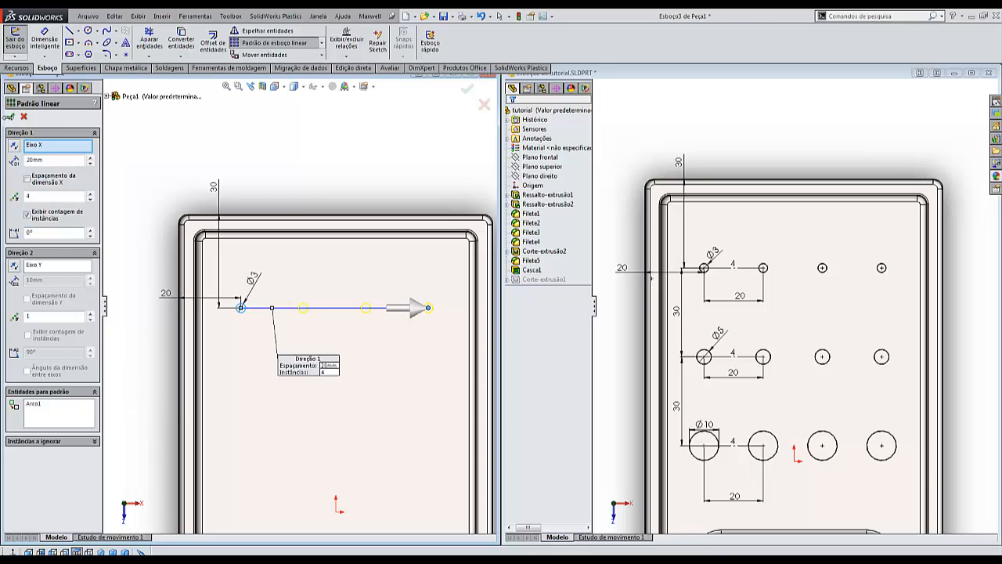
click(10, 117)
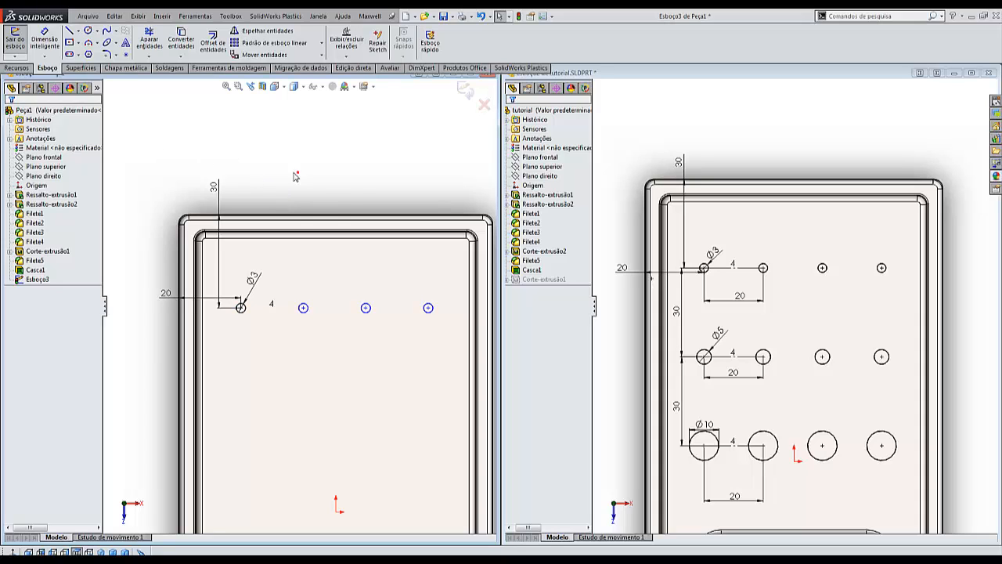
right_drag(296, 176, 270, 174)
scroll(243, 309, down, 3)
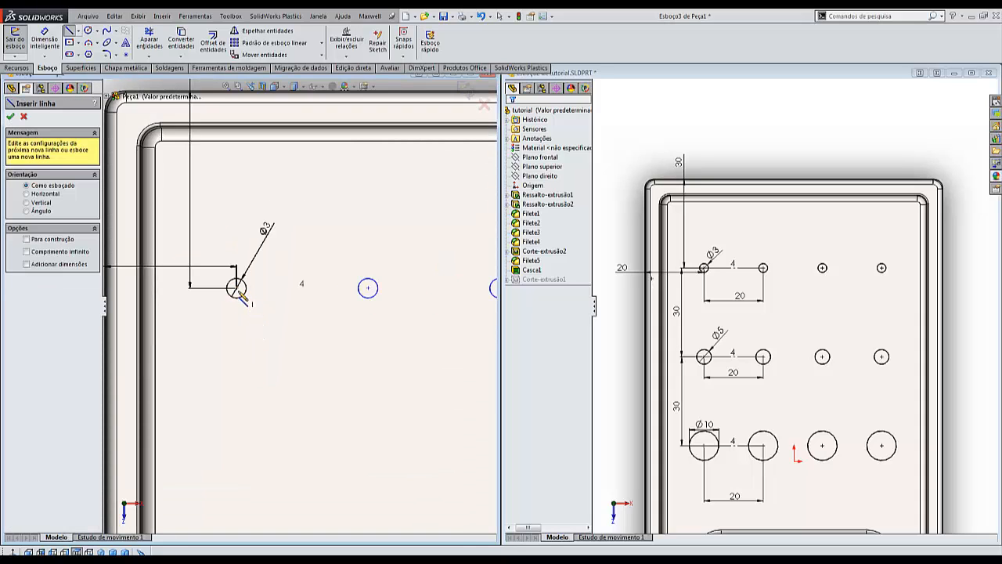
click(236, 288)
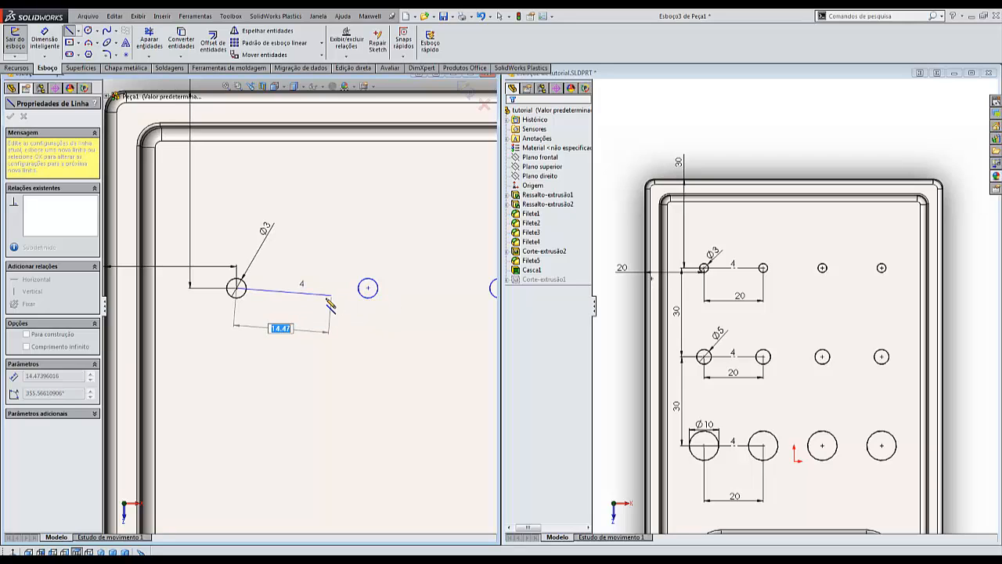
key(Escape)
scroll(321, 305, up, 4)
Dimension the horizontal distance between the centres of the first and second 3 mm circles and accept 20 mm.
right_drag(173, 371, 173, 348)
scroll(307, 318, down, 3)
click(233, 280)
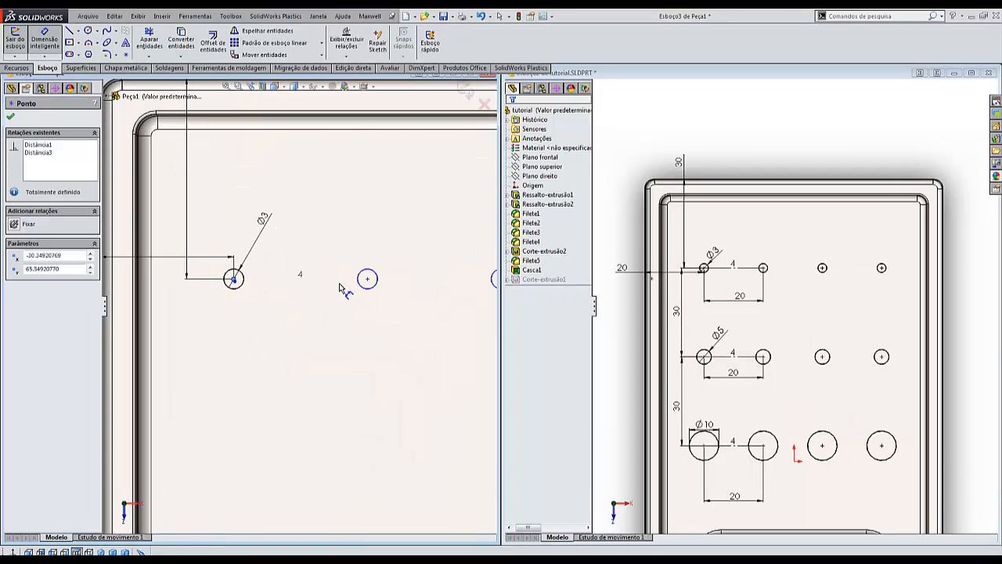
click(368, 280)
click(308, 304)
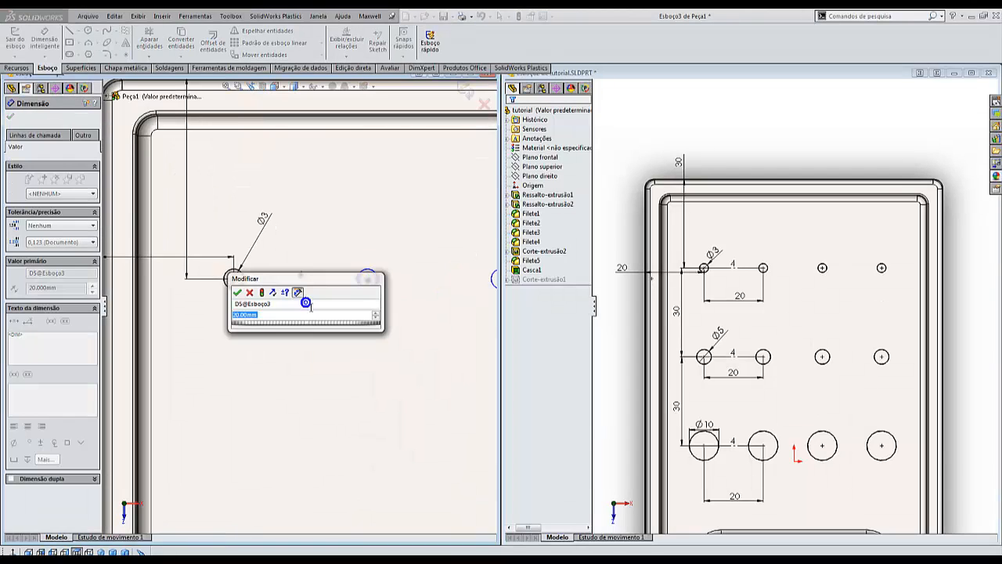
click(238, 293)
key(Escape)
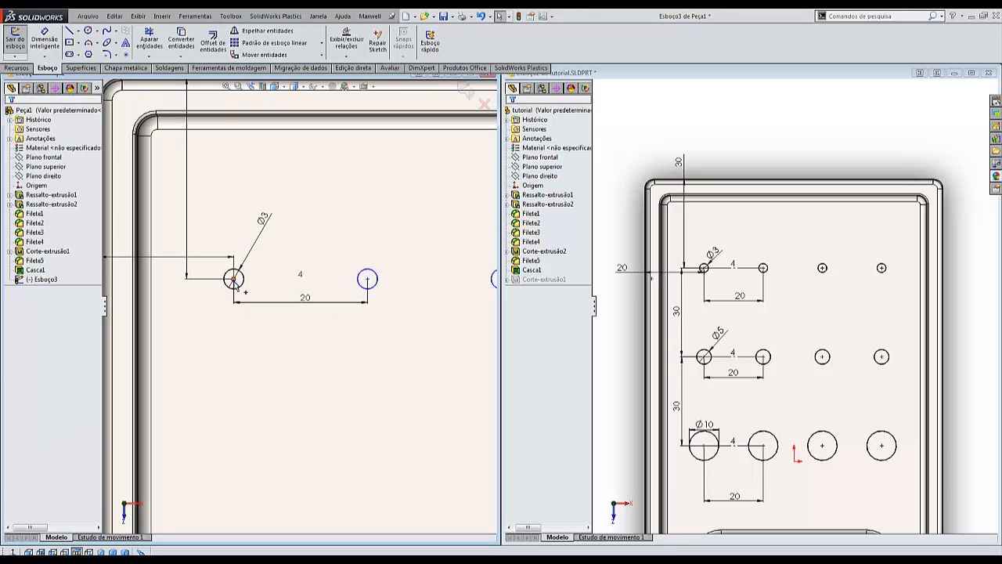
Add a horizontal relation between the centres of the first and second 3 mm circles.
click(234, 279)
ctrl+click(367, 279)
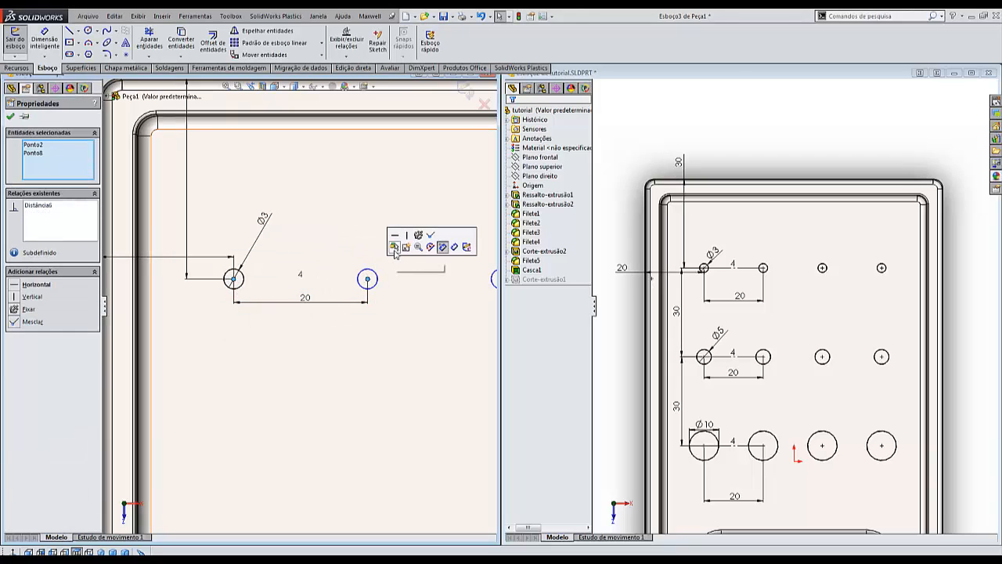
click(394, 239)
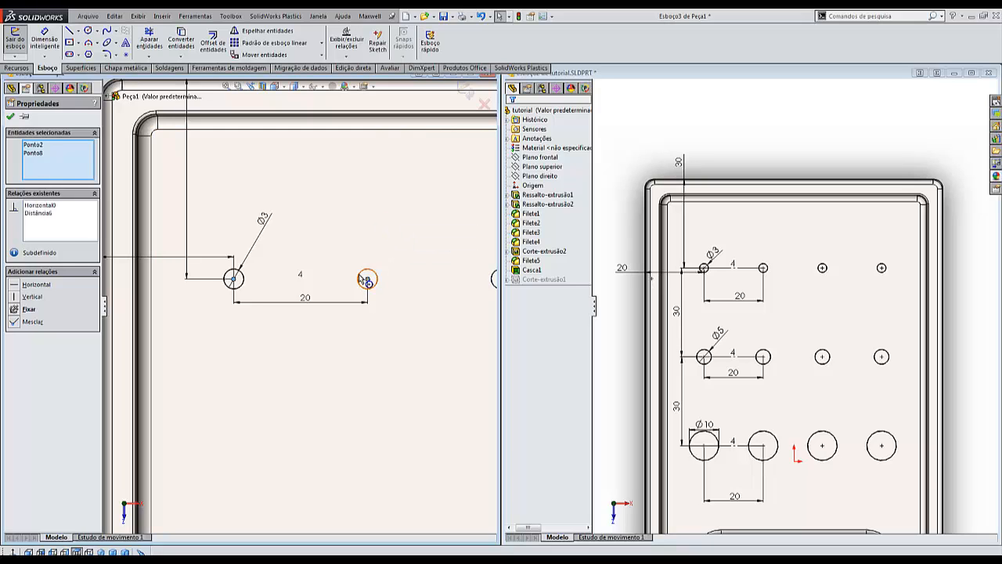
click(10, 116)
Sketch a circle about 8 mm in diameter below the first 3 mm circle, starting the second hole row.
scroll(323, 274, up, 6)
scroll(332, 321, up, 2)
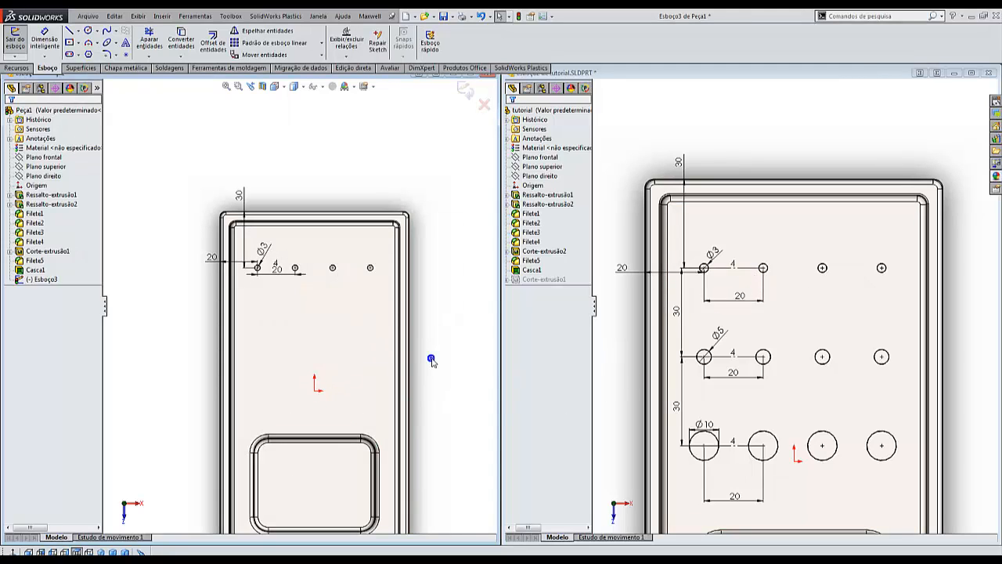
scroll(246, 352, down, 2)
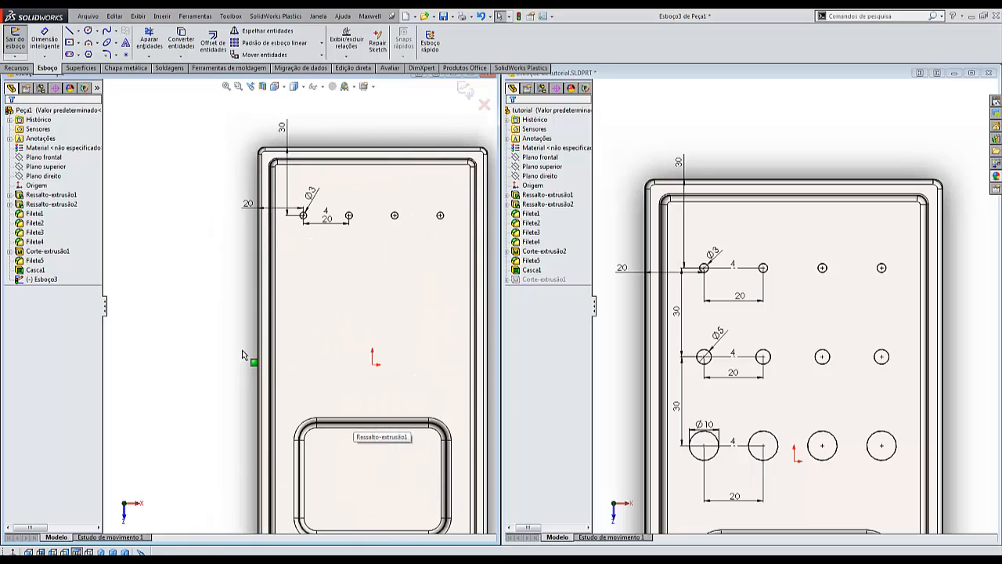
right_click(194, 378)
click(139, 352)
right_drag(141, 351, 193, 350)
scroll(290, 309, down, 3)
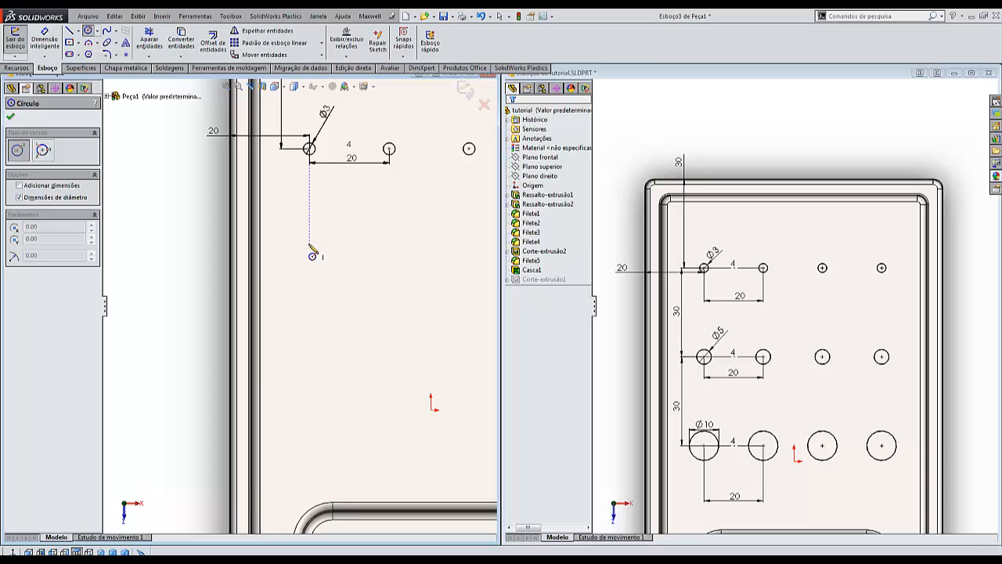
click(341, 282)
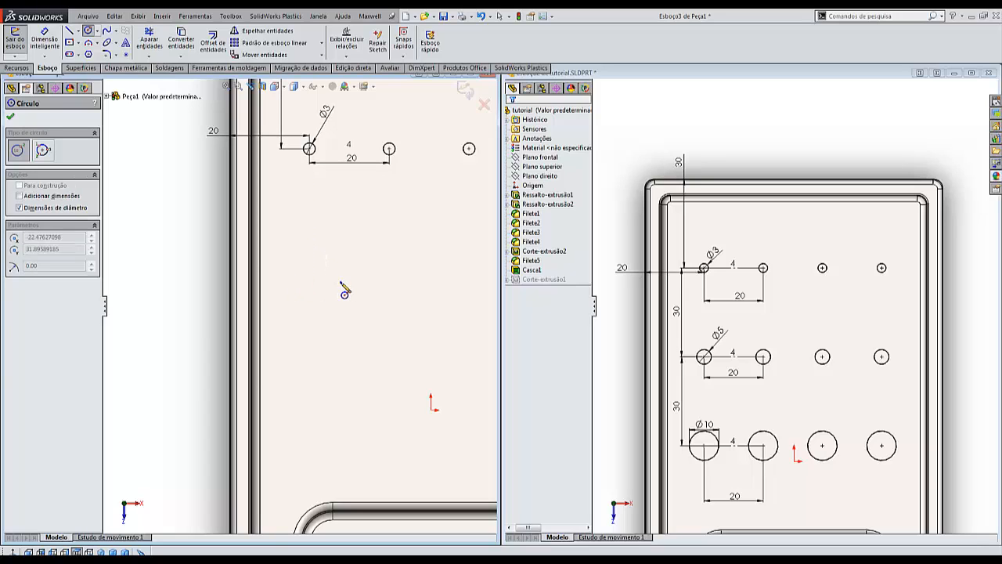
click(356, 278)
Dimension the new circle in the second row and set its diameter to 5 mm.
right_drag(312, 344, 313, 312)
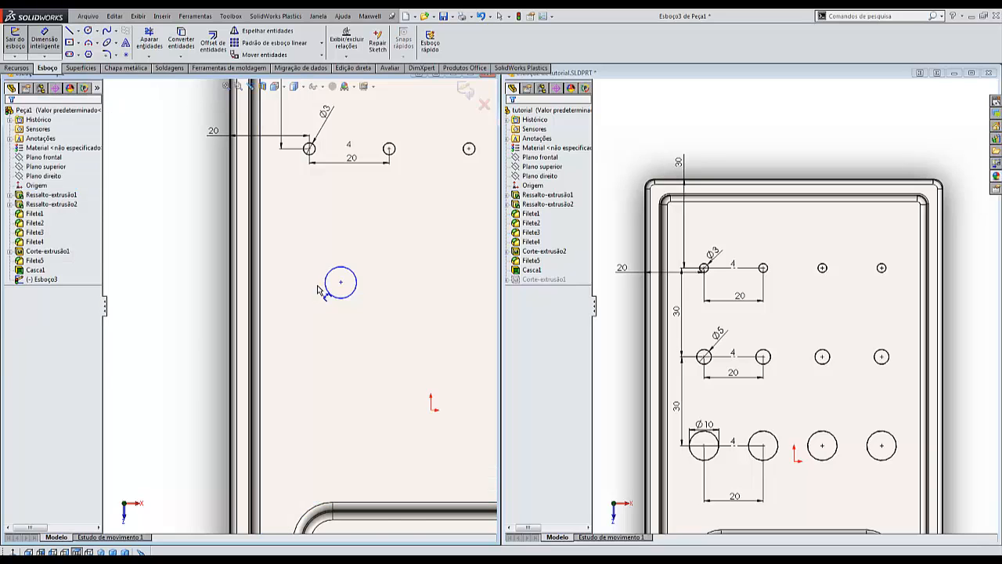
click(329, 276)
click(329, 260)
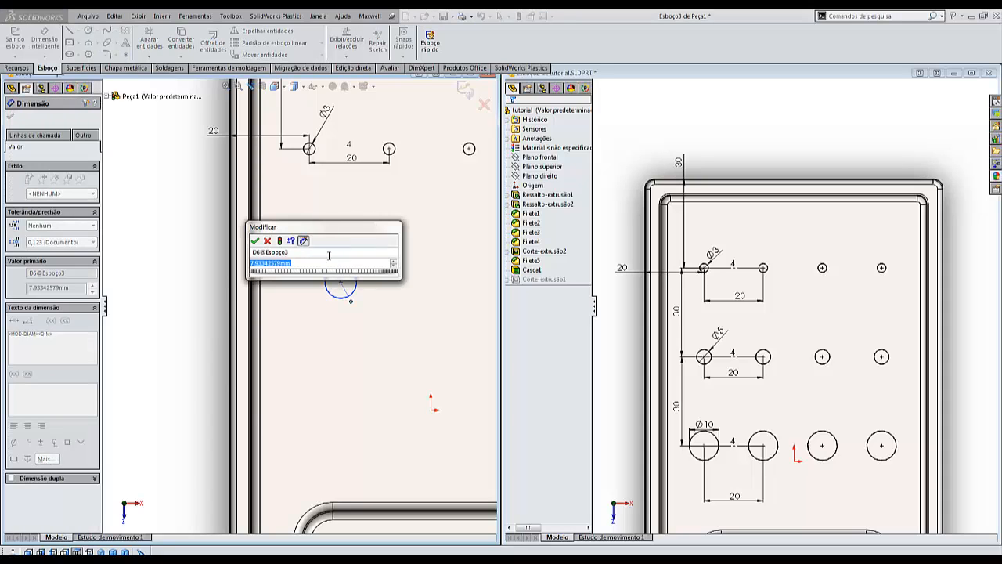
text(5)
key(Return)
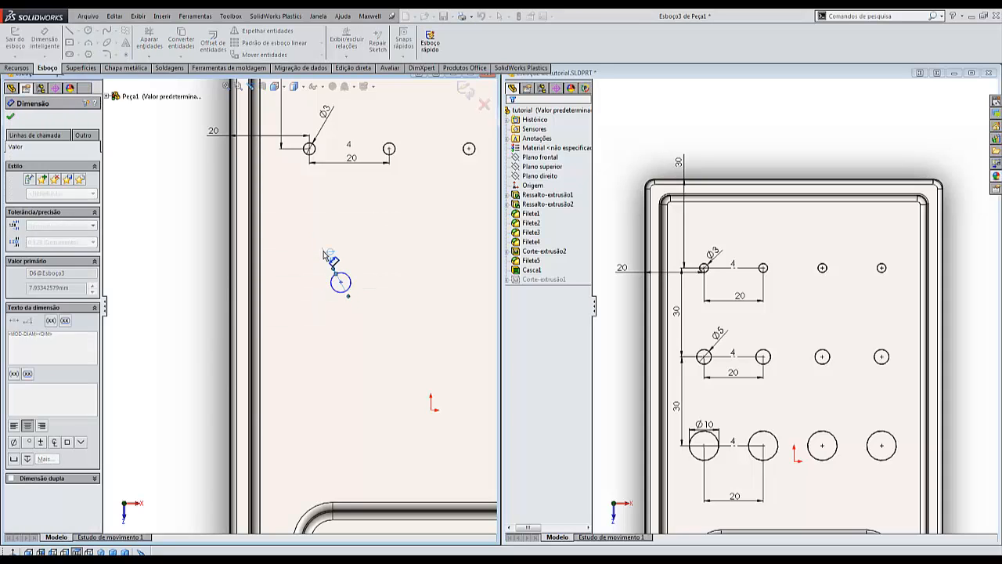
key(Escape)
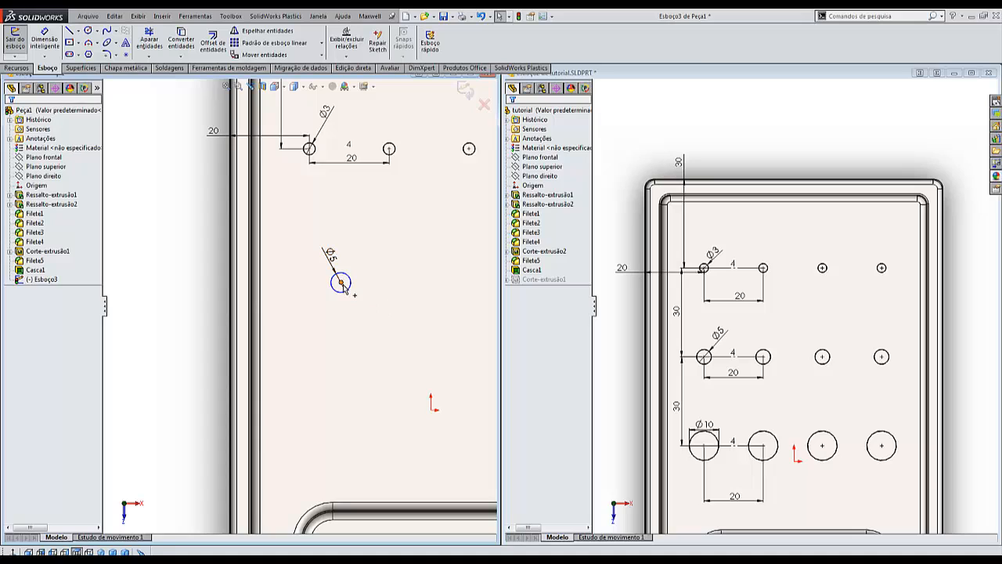
Add a vertical relation between the centres of the 5 mm circle and the first 3 mm circle.
click(340, 282)
ctrl+click(310, 148)
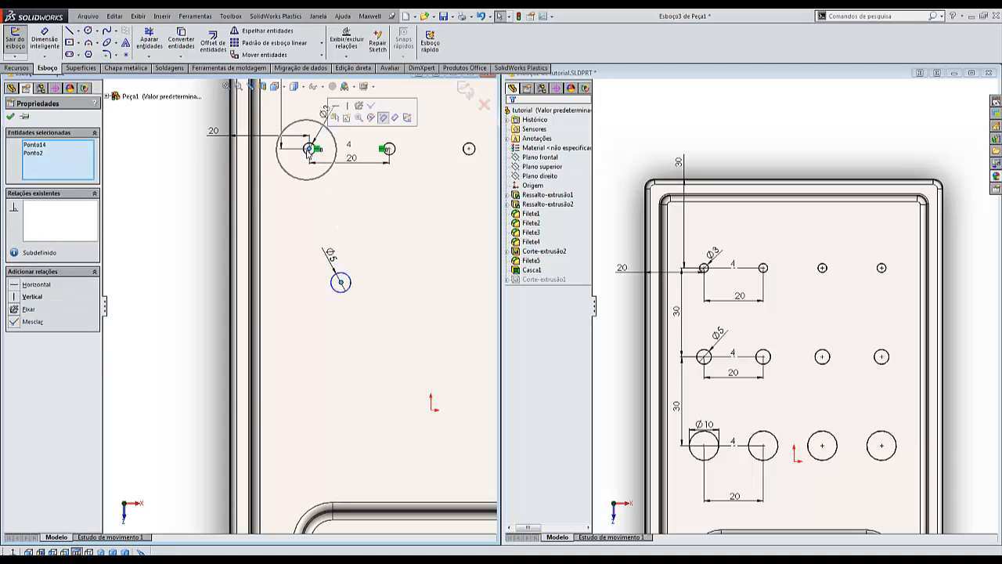
click(350, 107)
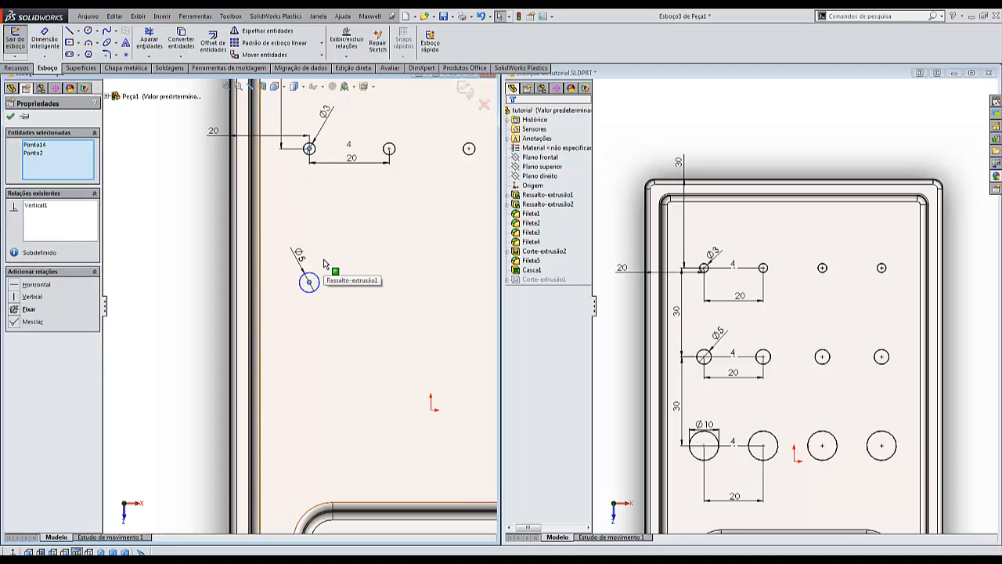
Dimension the vertical center distance between the 5 mm circle and the first 3 mm circle as 30 mm.
key(Escape)
right_drag(301, 375, 301, 333)
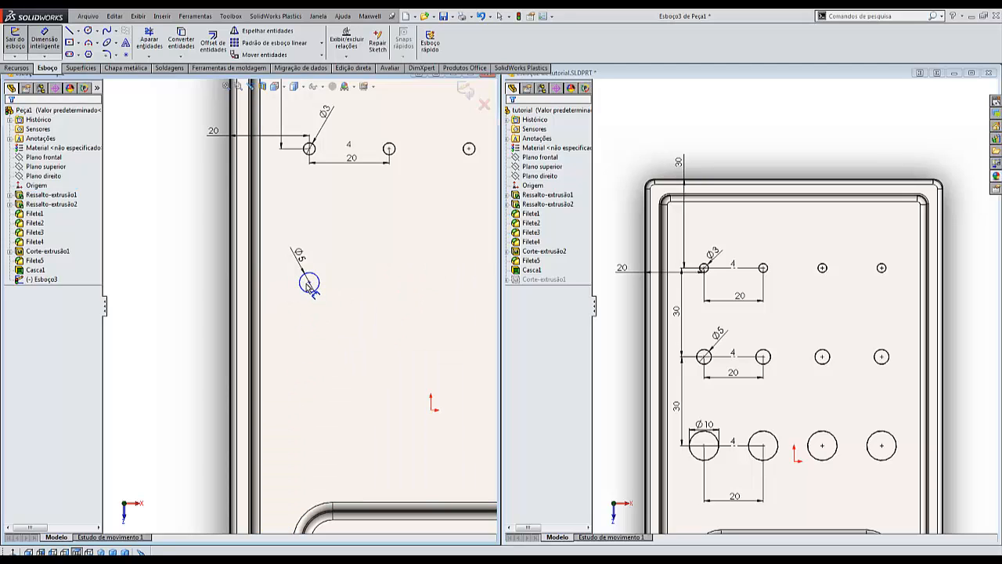
click(309, 283)
click(310, 149)
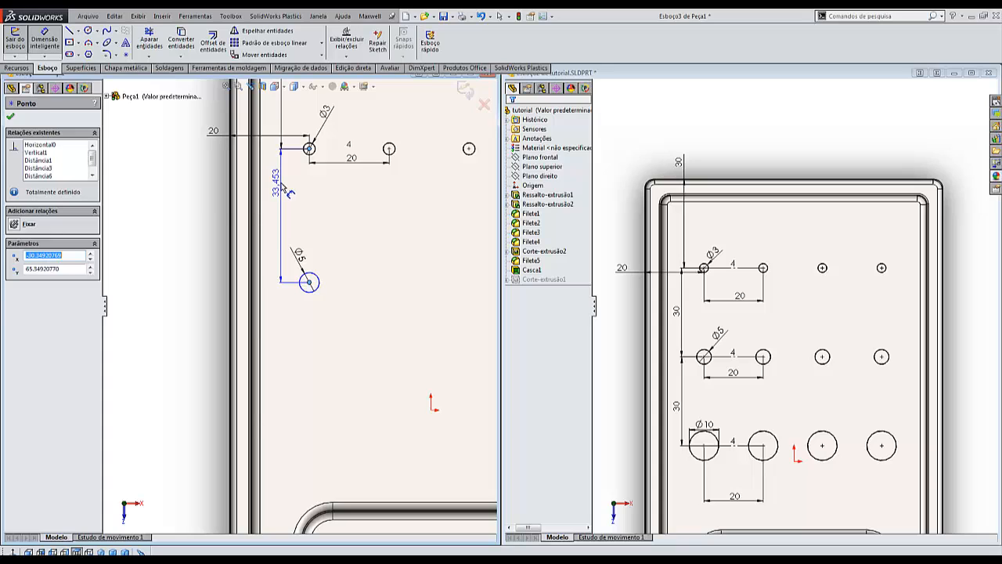
click(285, 188)
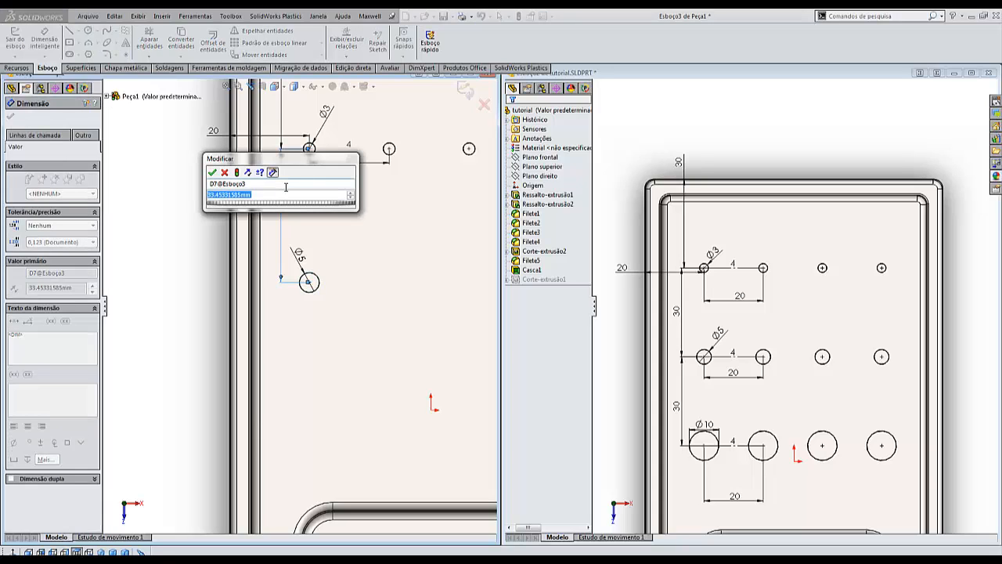
text(30)
key(Return)
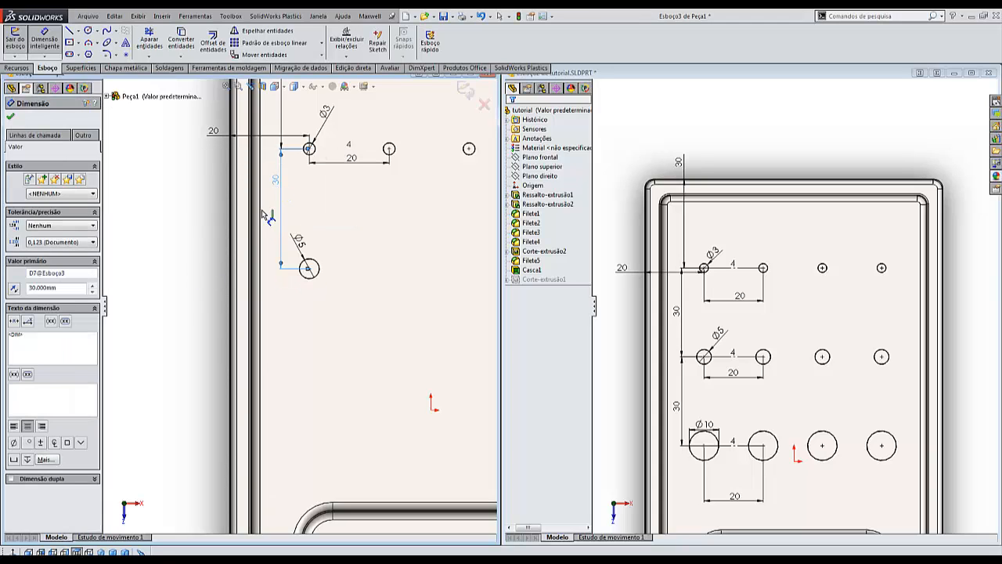
click(147, 307)
Create a linear sketch pattern of the 5 mm circle along the X axis with 4 instances spaced 20 mm apart.
scroll(394, 307, up, 2)
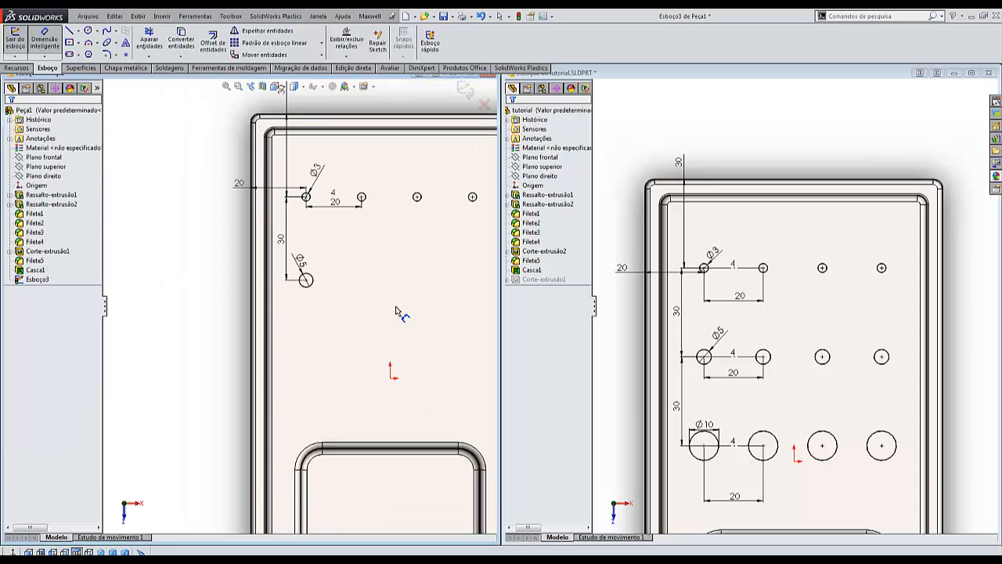
click(262, 43)
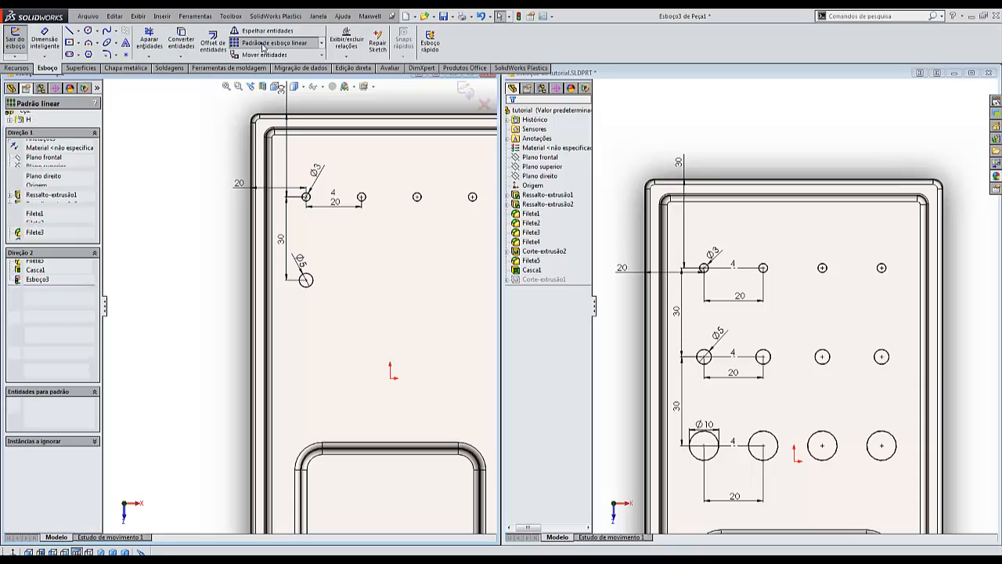
click(313, 286)
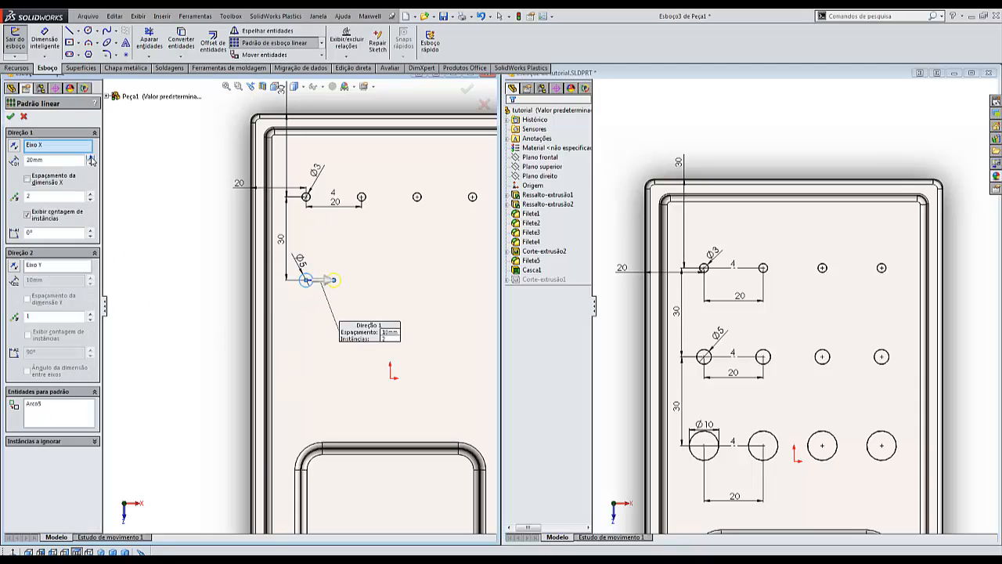
click(90, 196)
click(90, 196)
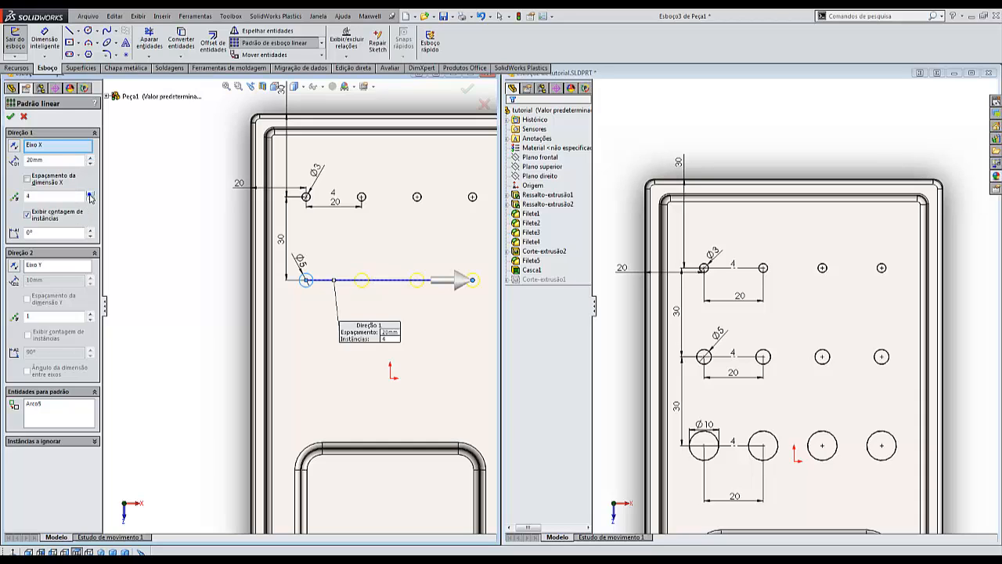
click(11, 118)
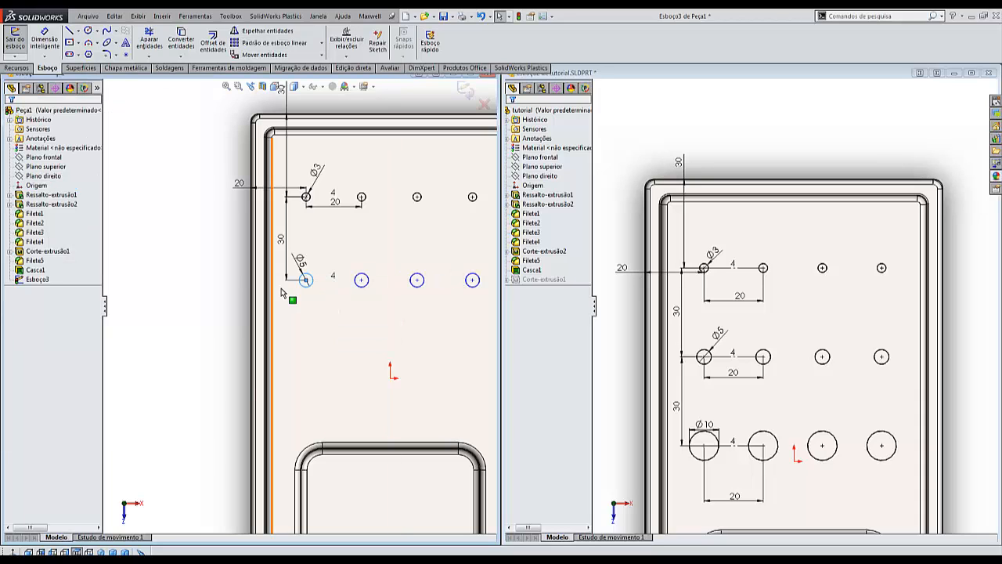
Add a 20 mm horizontal dimension below the 5 mm row between the centers of its first two circles.
right_drag(173, 375, 176, 354)
scroll(306, 296, down, 3)
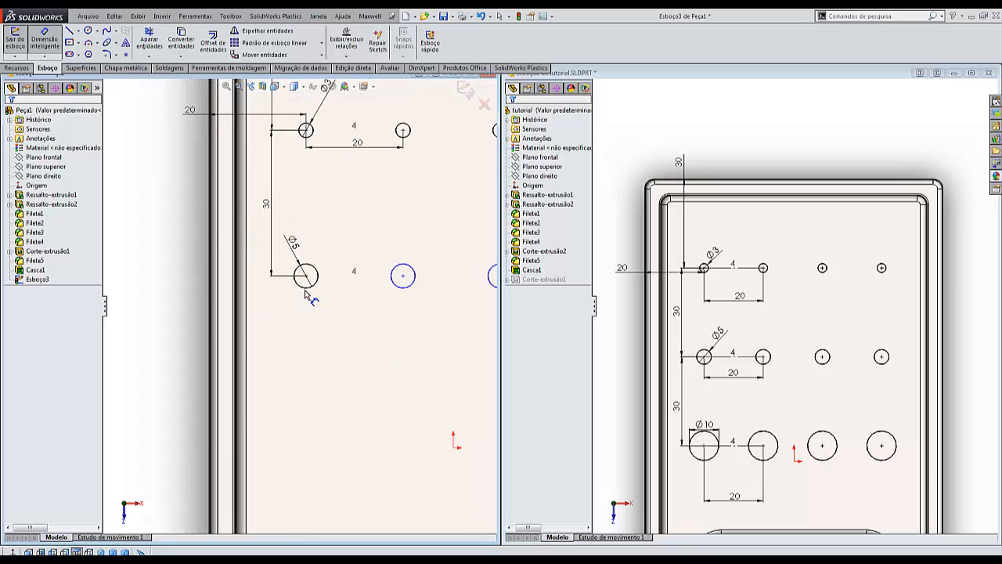
click(306, 275)
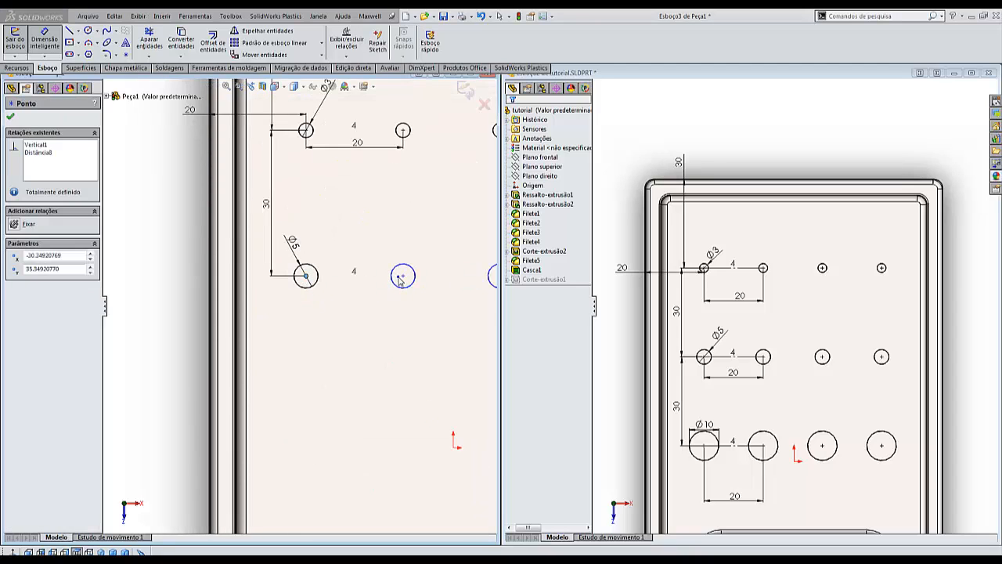
click(398, 280)
key(Return)
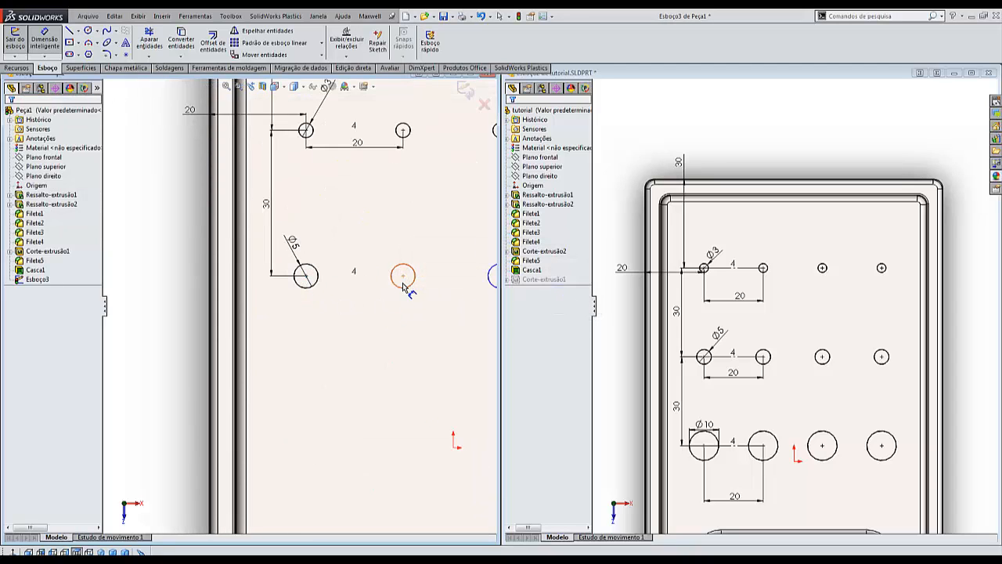
click(403, 276)
click(306, 277)
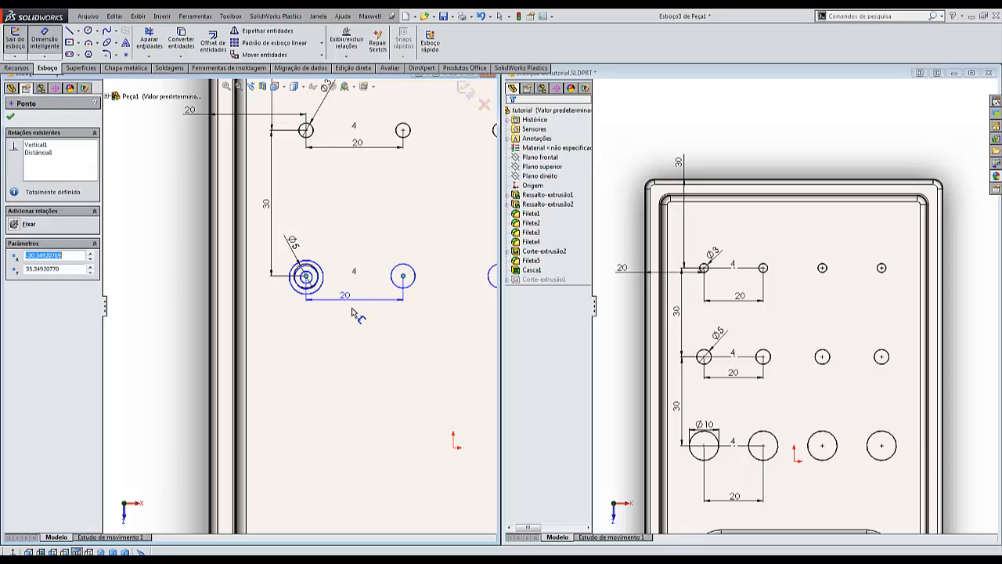
click(357, 313)
click(283, 299)
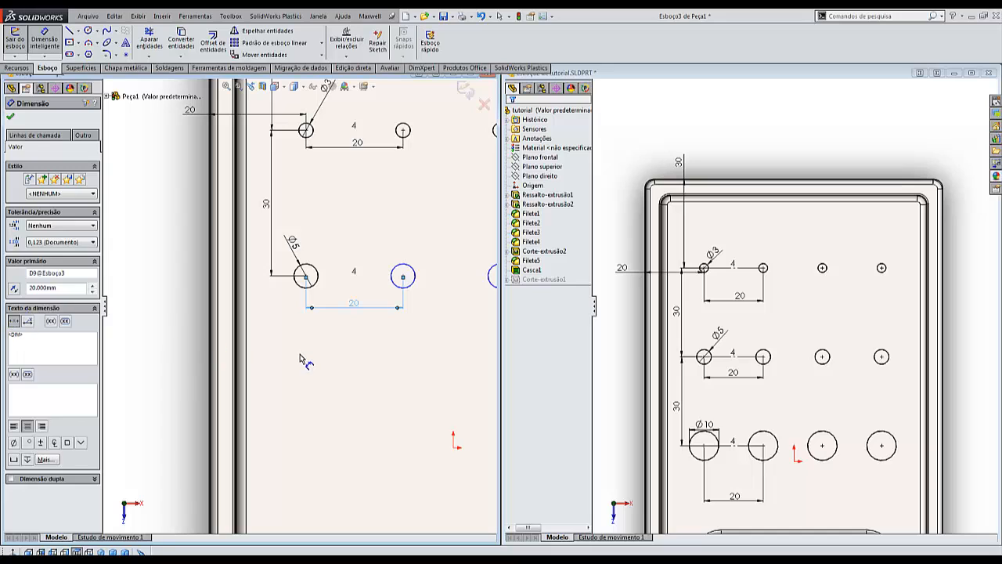
key(Escape)
key(Escape)
Add a horizontal relation between the centers of the first two 5 mm circles.
click(306, 276)
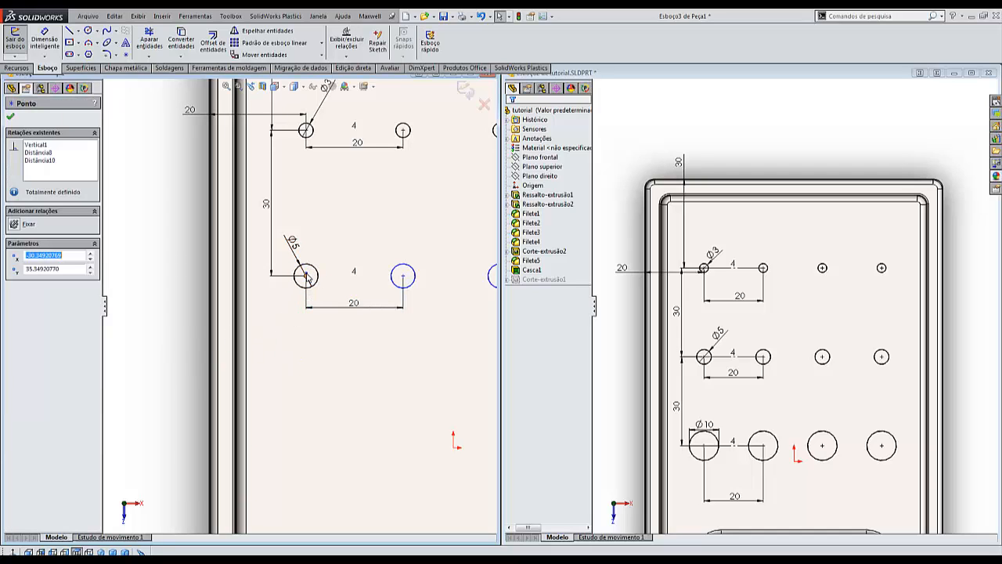
ctrl+click(403, 276)
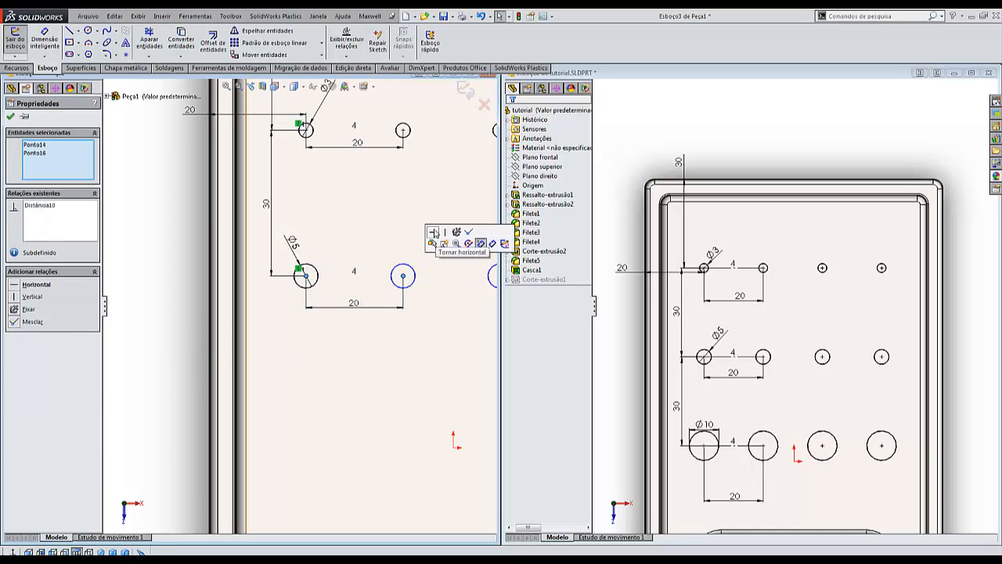
click(435, 233)
scroll(380, 323, up, 2)
click(11, 116)
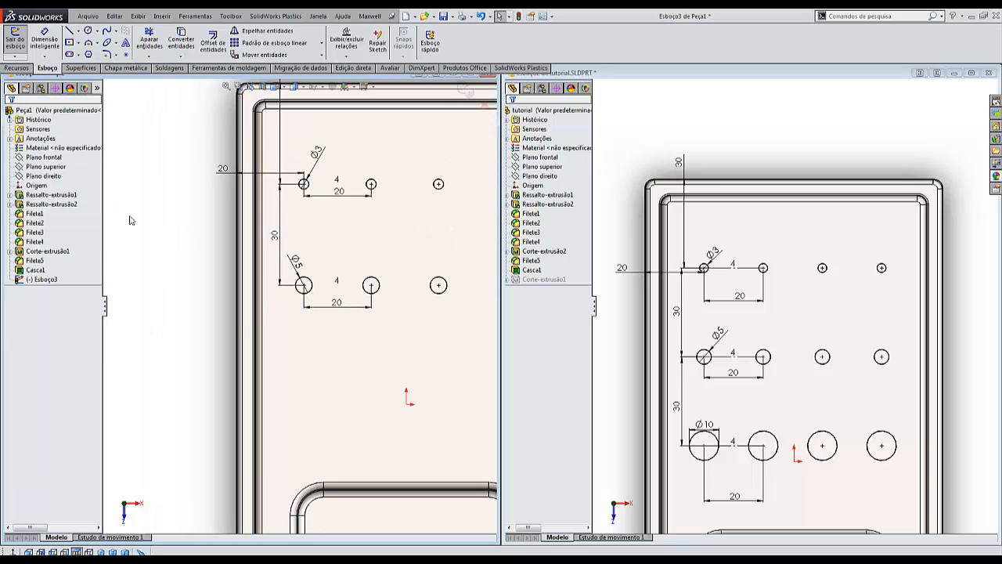
Sketch a circle about 10 mm in diameter below the first two circles of the 5 mm row.
scroll(321, 380, down, 2)
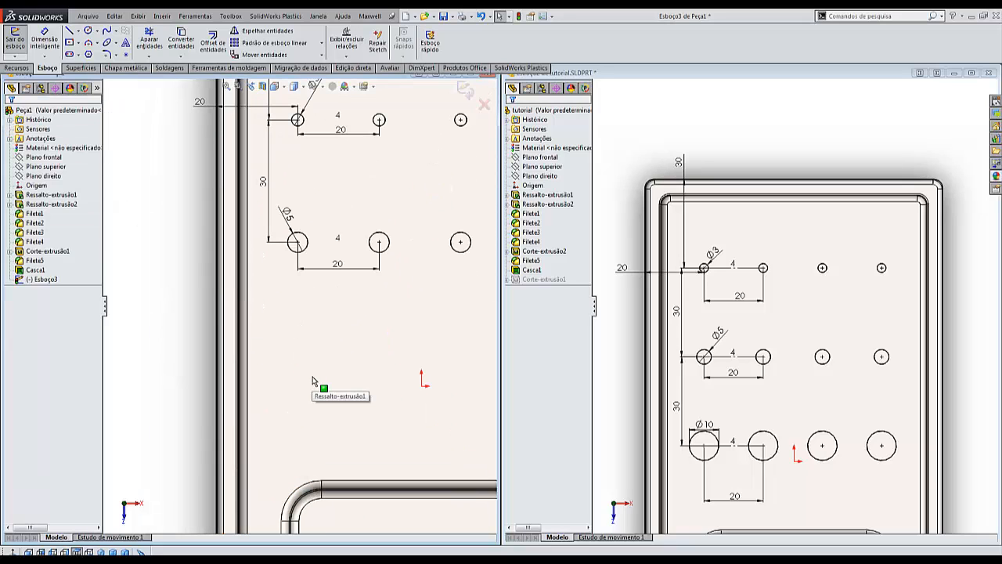
scroll(312, 381, up, 2)
mouse_move(145, 391)
right_down()
mouse_move(176, 387)
mouse_move(175, 352)
right_up()
click(326, 348)
click(338, 355)
key(Escape)
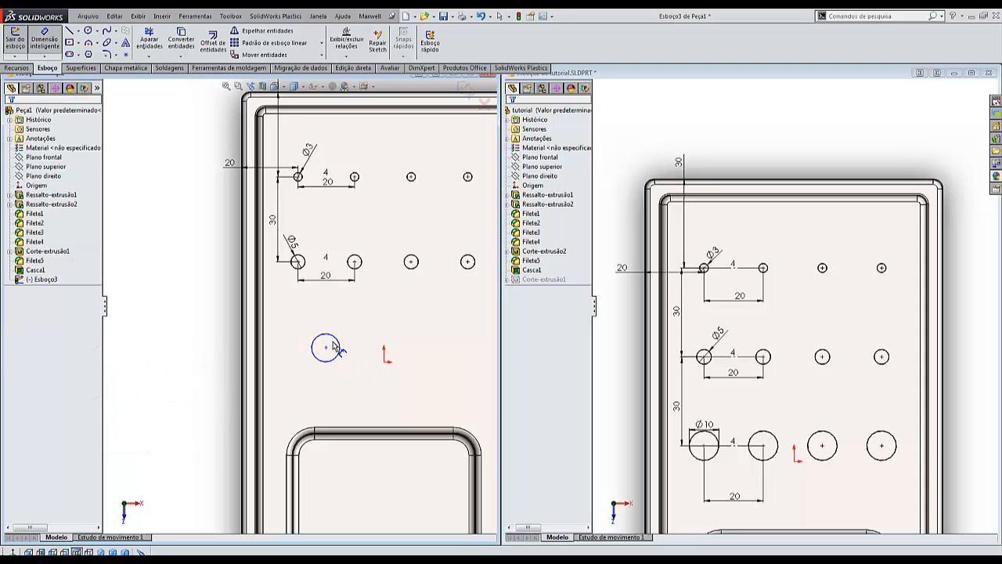
Dimension the diameter of the new circle below the 5 mm row as 10 mm.
click(339, 348)
click(359, 334)
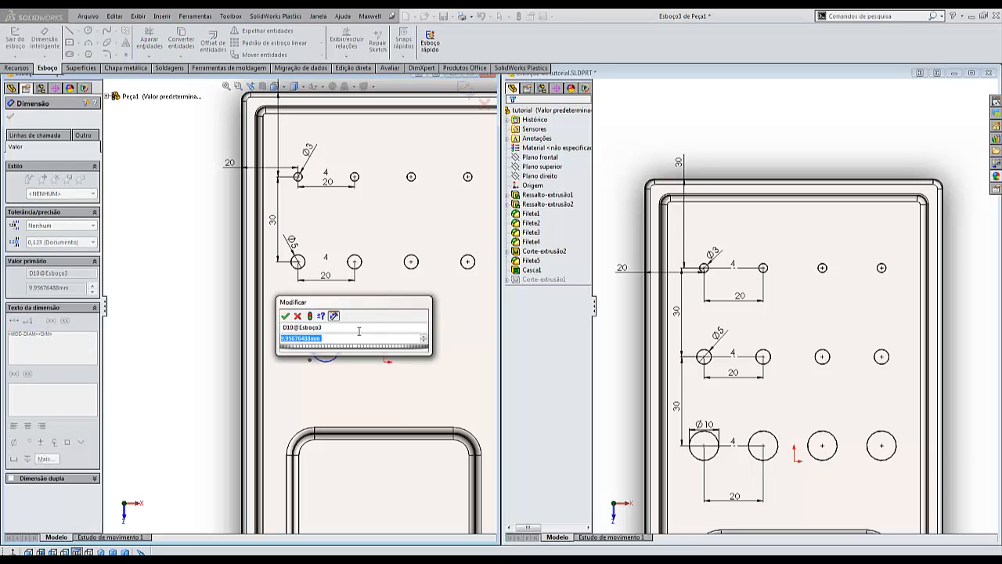
text(10)
key(Return)
key(Escape)
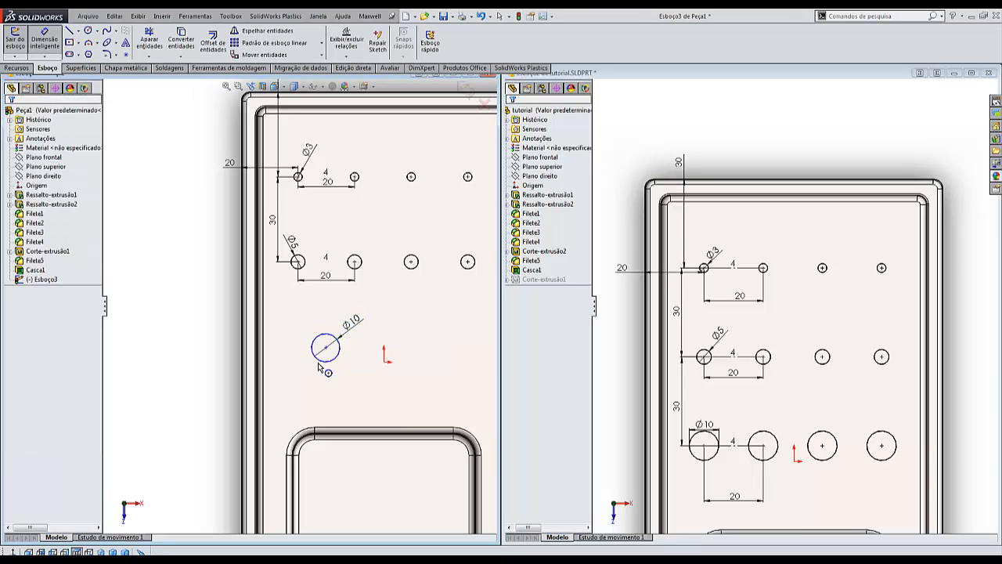
Add a vertical relation between the centers of the 10 mm circle and the first 5 mm circle.
click(326, 348)
ctrl+click(298, 262)
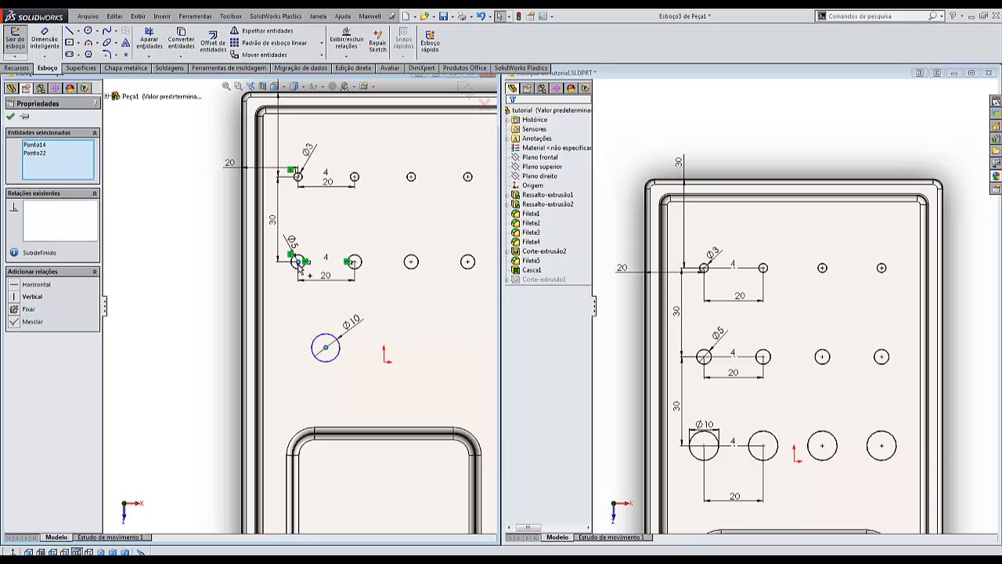
click(341, 227)
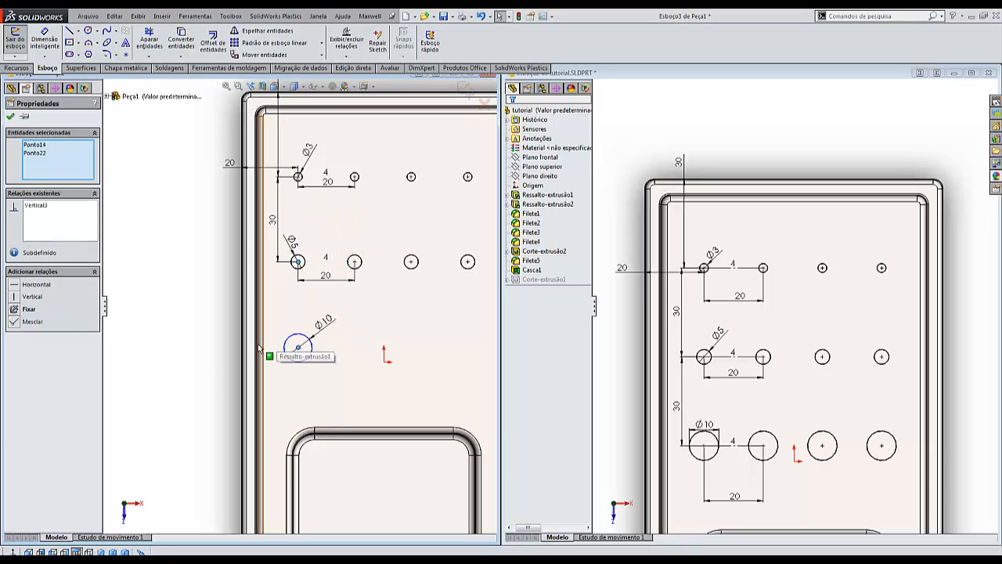
click(220, 359)
Dimension the vertical center distance between the 10 mm circle and the first 5 mm circle as 30 mm.
right_drag(203, 397, 206, 358)
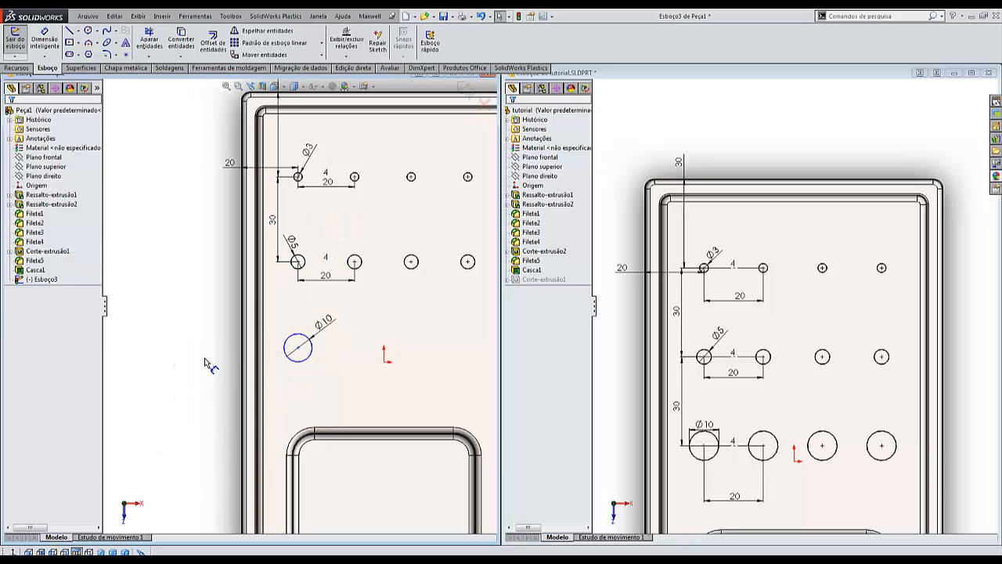
click(299, 348)
click(298, 261)
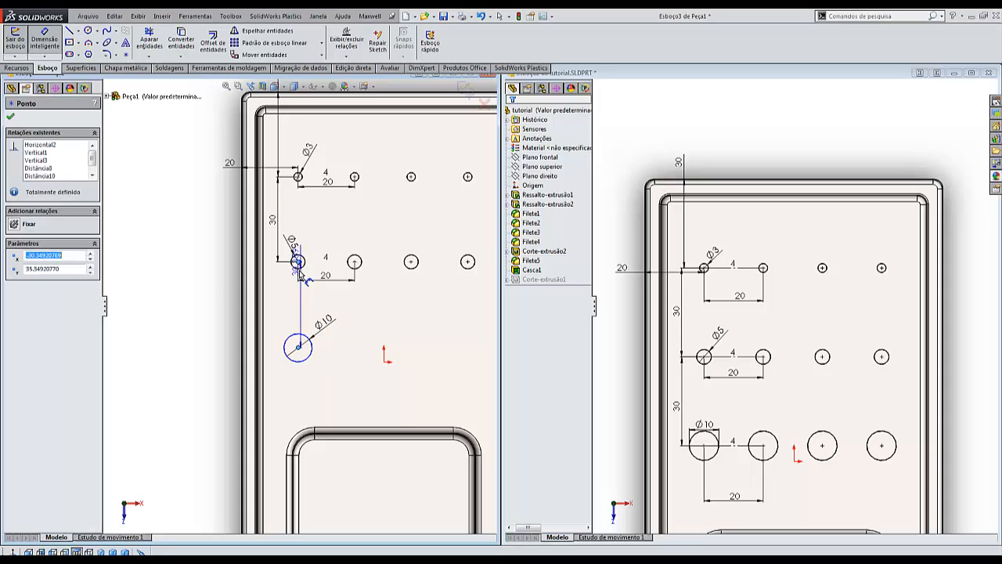
click(278, 314)
text(30)
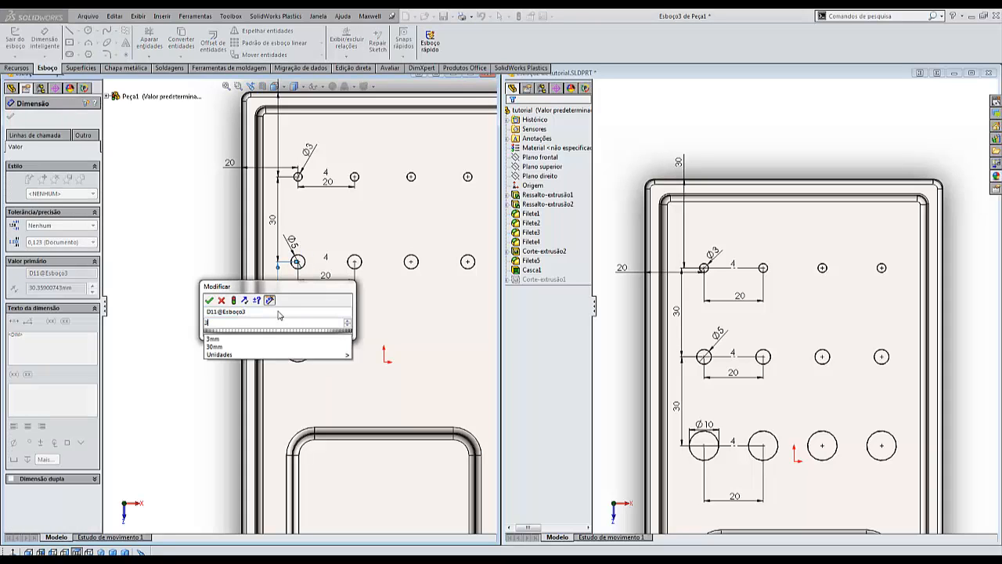
key(Return)
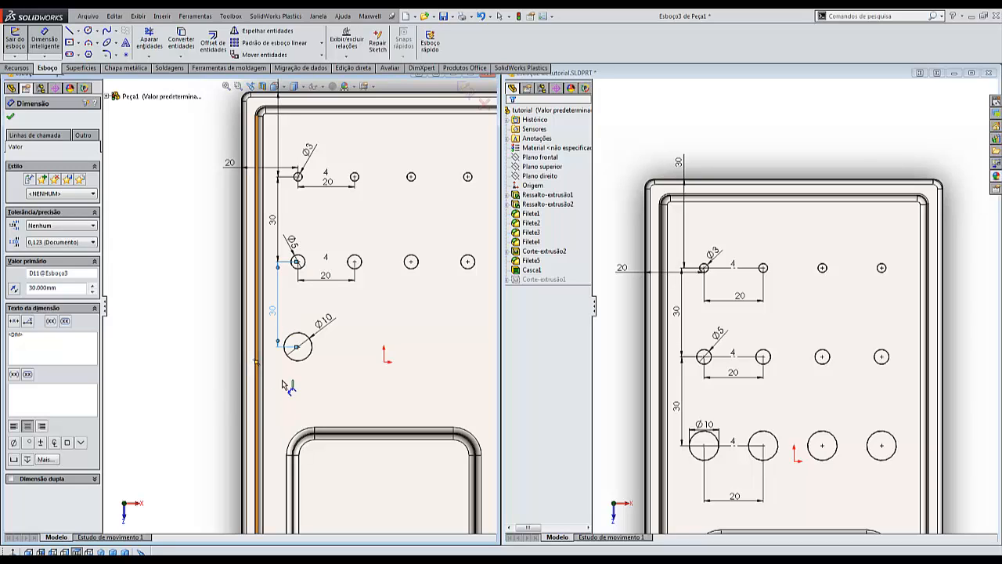
key(Escape)
Create a linear sketch pattern of the 10 mm circle along the X axis with 4 instances spaced 20 mm apart.
click(311, 357)
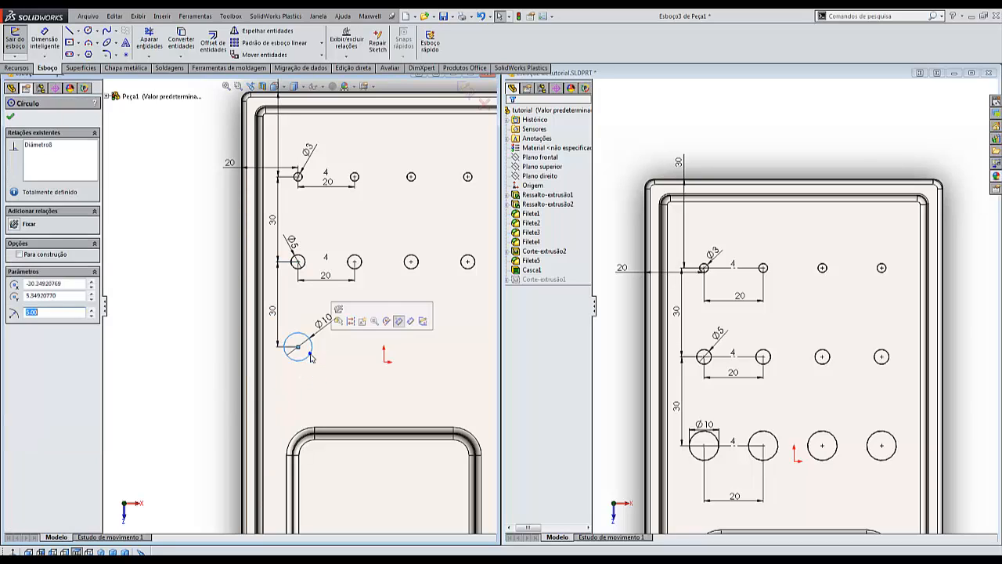
click(267, 43)
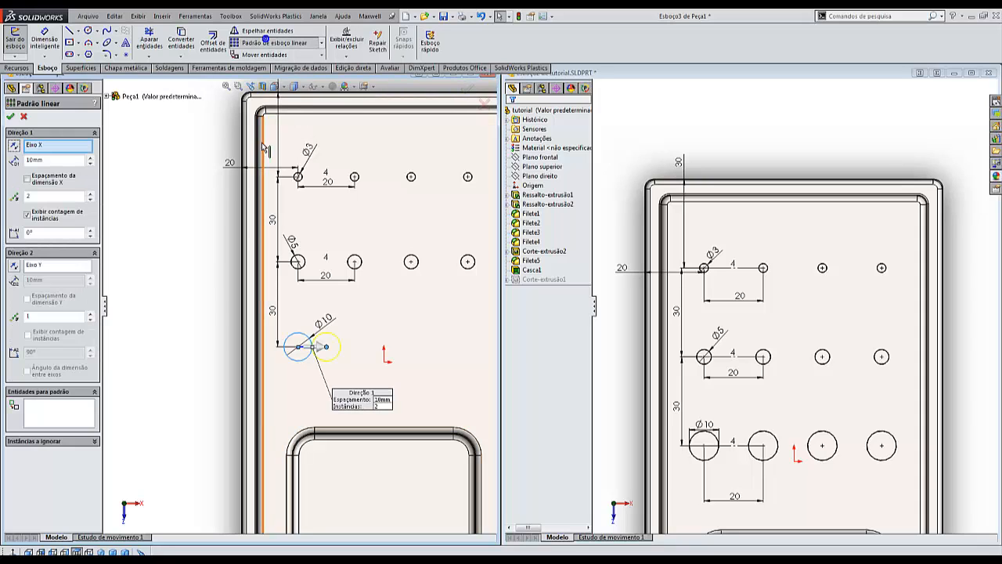
click(91, 195)
click(91, 195)
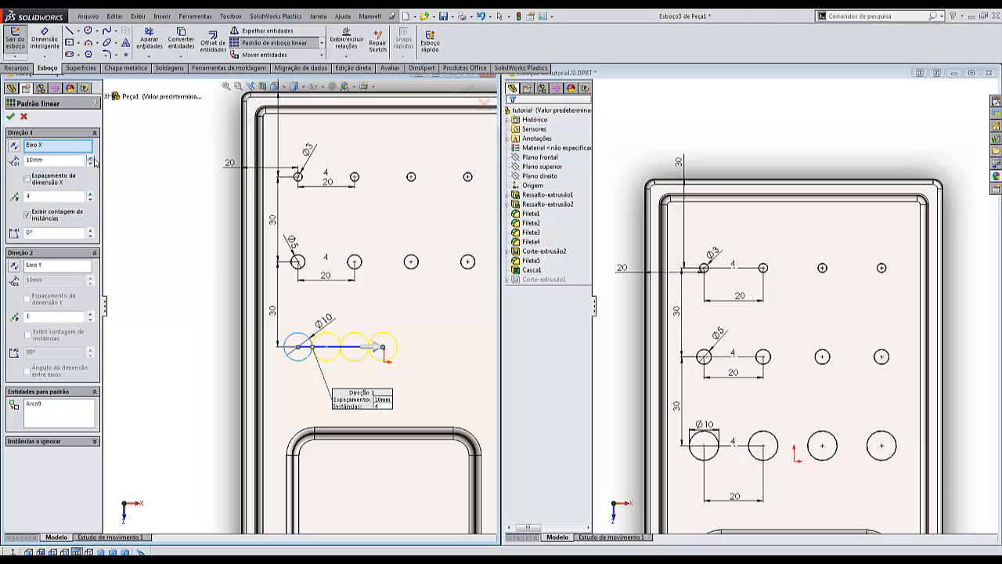
click(90, 157)
click(10, 116)
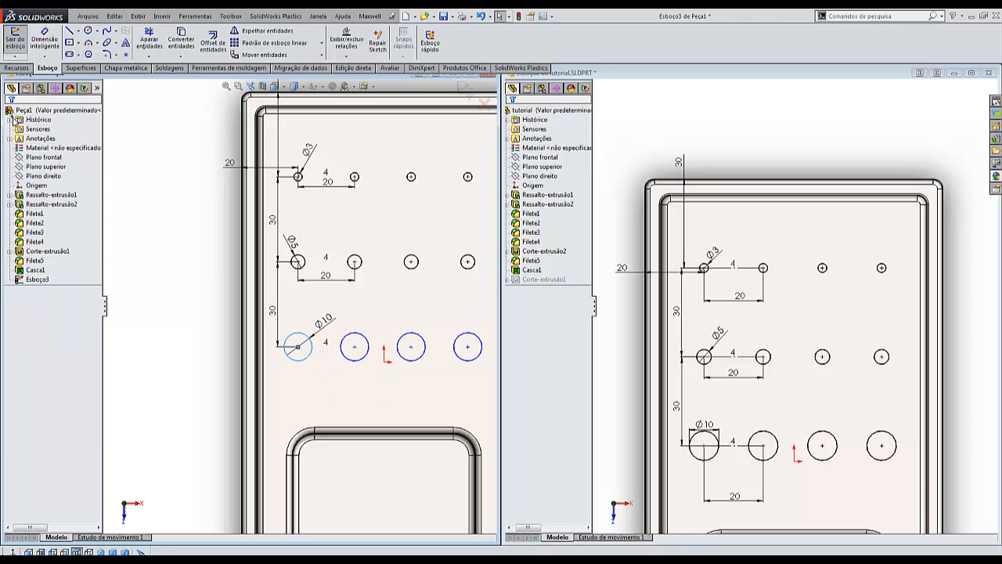
click(145, 295)
Add a 20 mm horizontal dimension below the 10 mm row between the centers of its first two circles.
right_drag(158, 415, 156, 362)
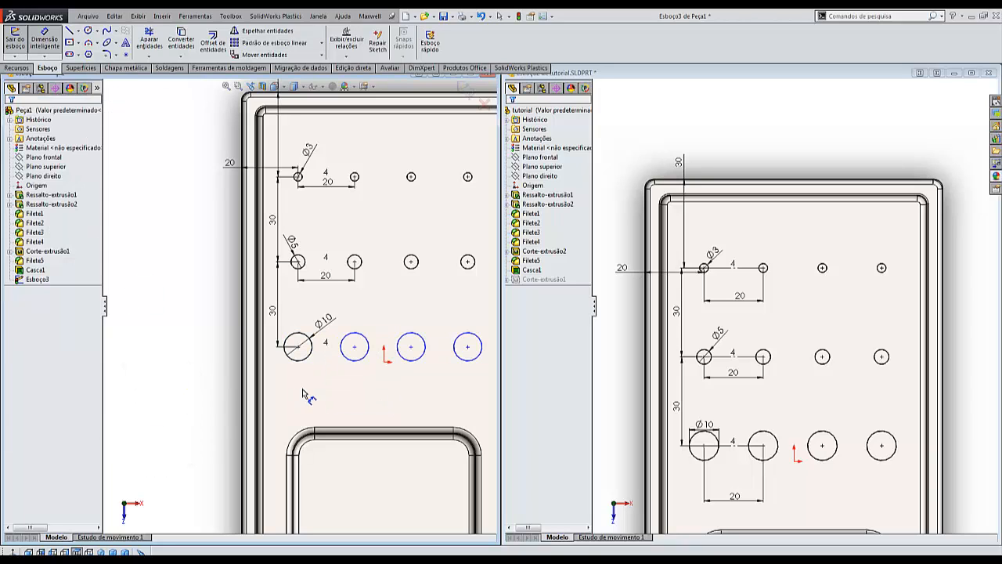
click(298, 348)
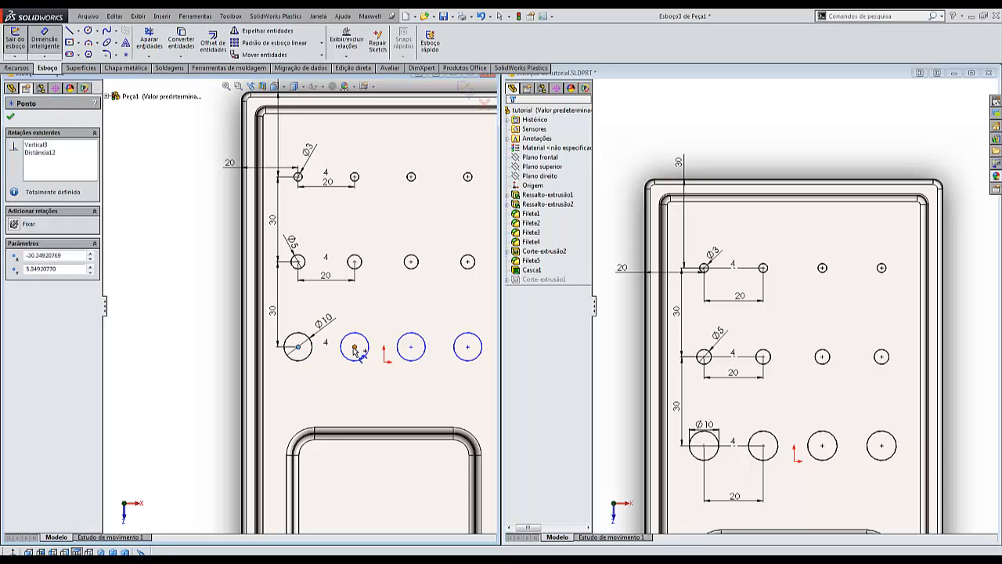
click(327, 380)
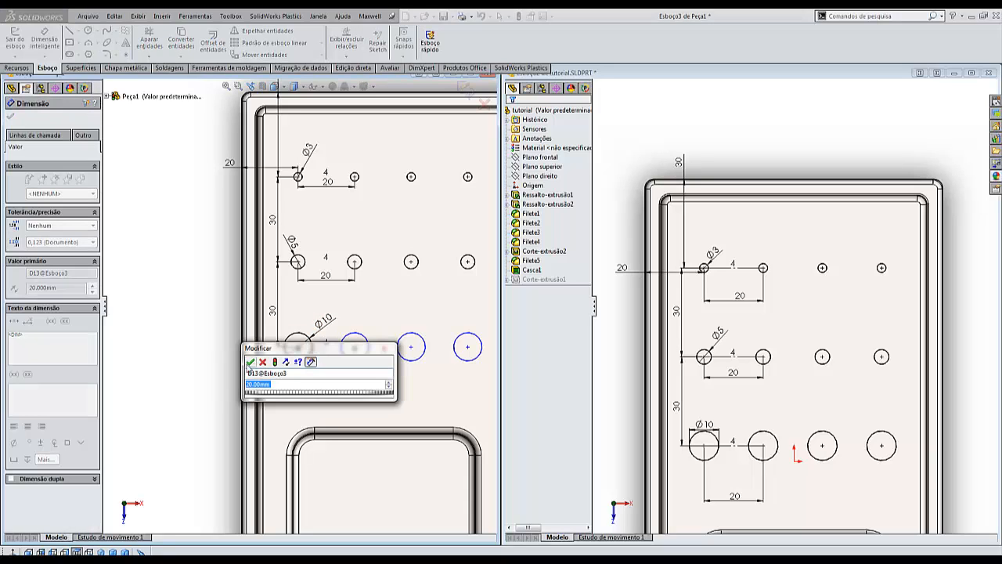
click(250, 362)
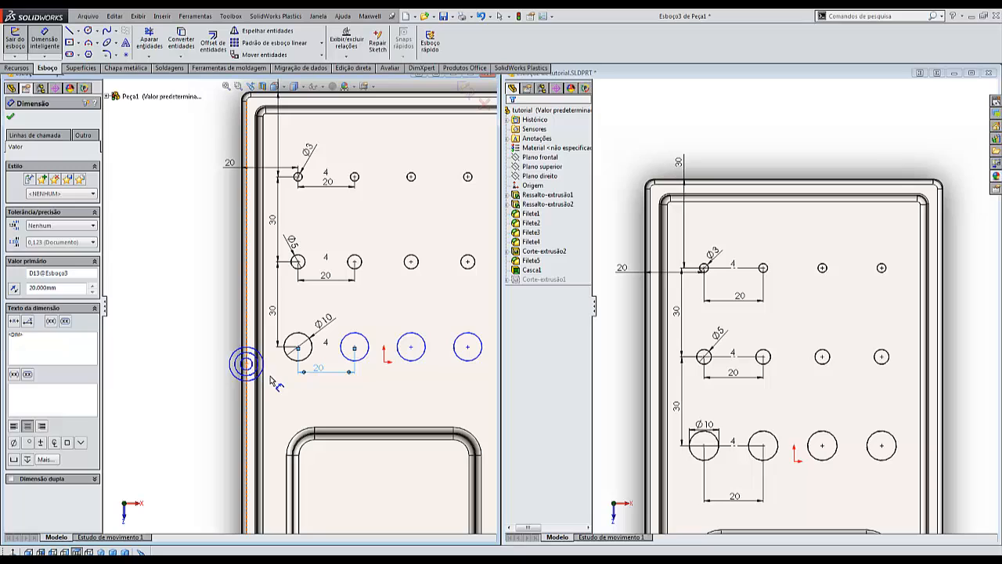
Add a horizontal relation between the centers of the first two 10 mm circles and exit the sketch.
key(Escape)
click(298, 346)
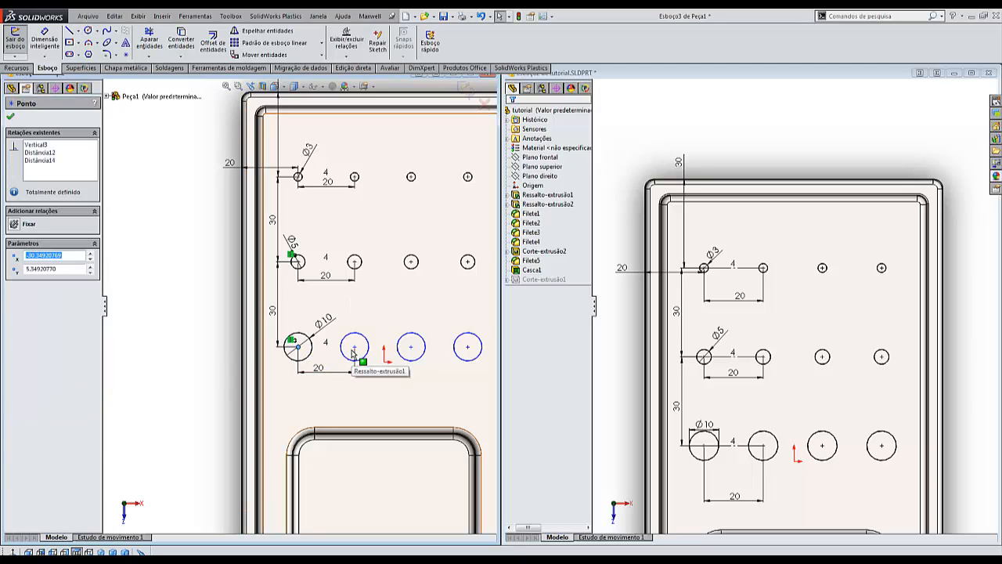
ctrl+click(353, 346)
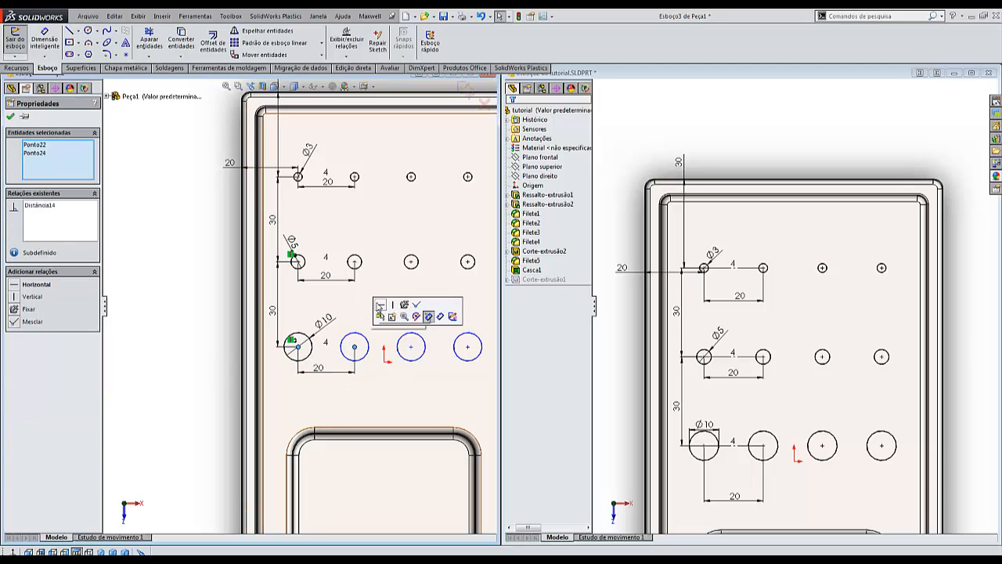
key(Escape)
scroll(317, 390, up, 4)
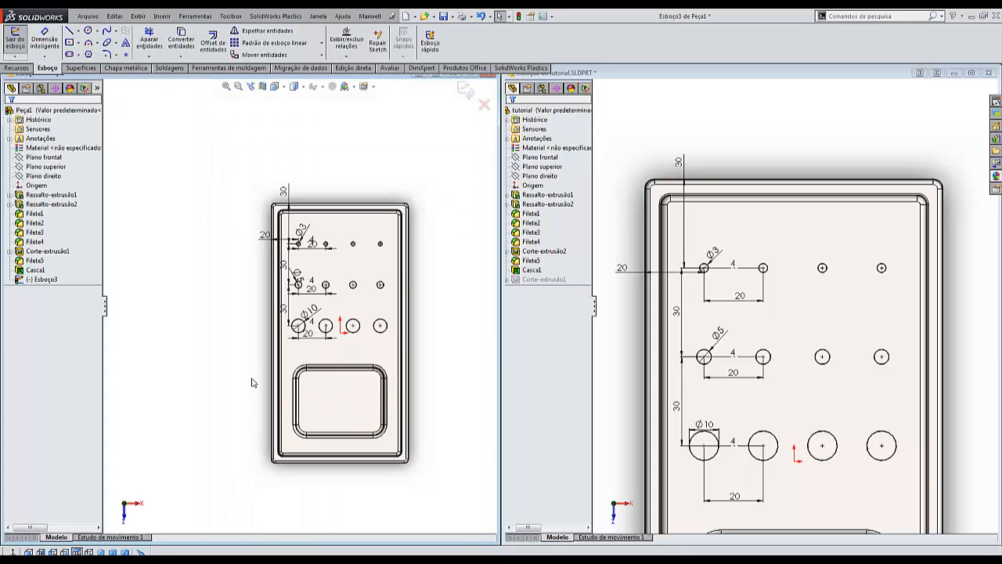
click(20, 50)
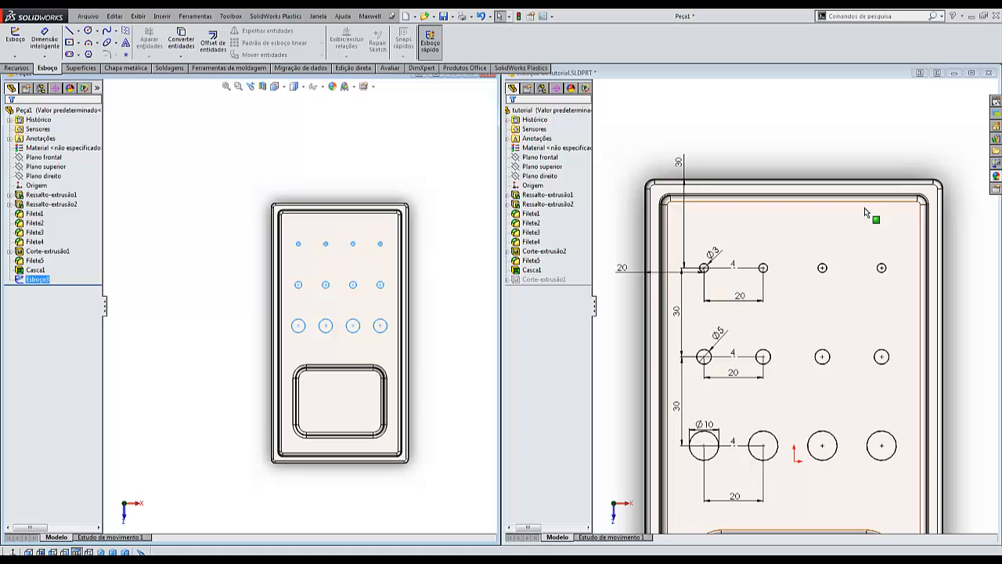
Exit the sketch in the reference tutorial part and inspect its hole cut's end condition, draft angle and draft direction.
click(867, 133)
click(963, 88)
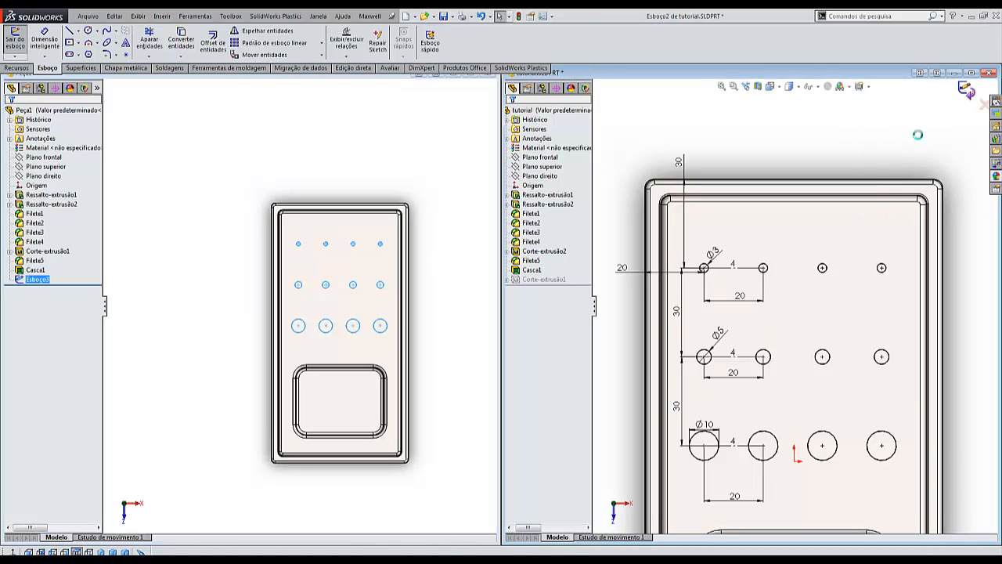
click(520, 279)
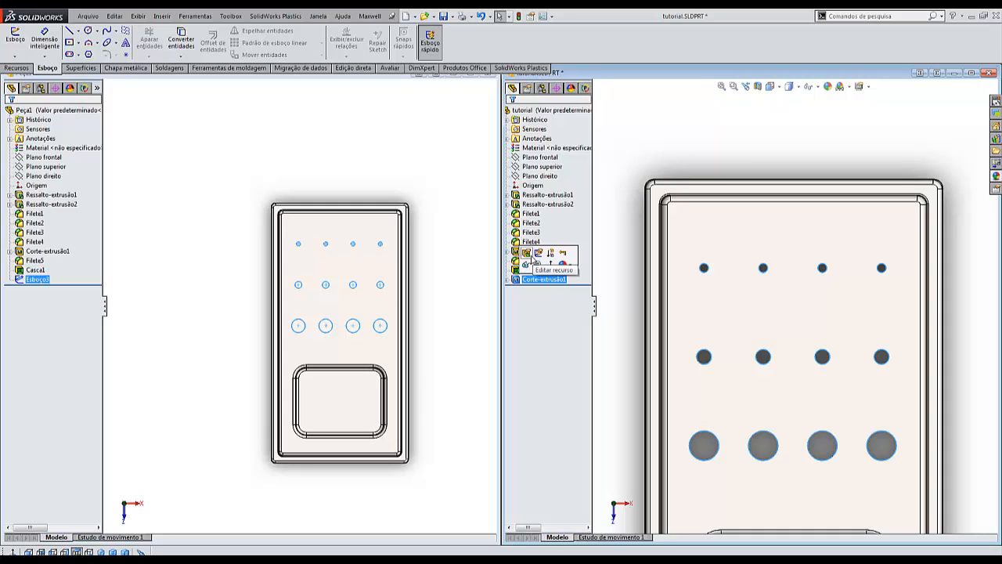
click(527, 253)
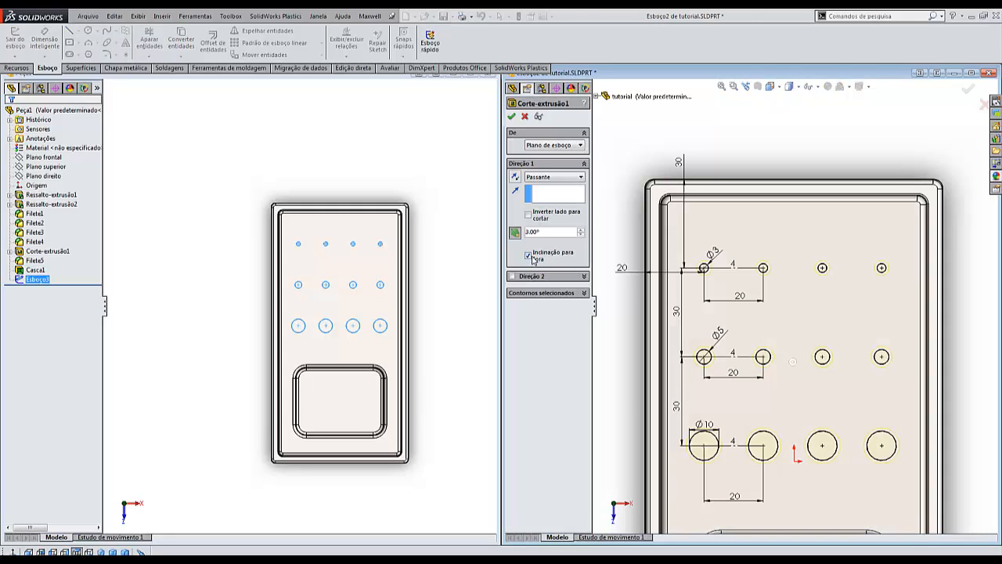
scroll(701, 450, up, 5)
middle_drag(724, 505, 696, 355)
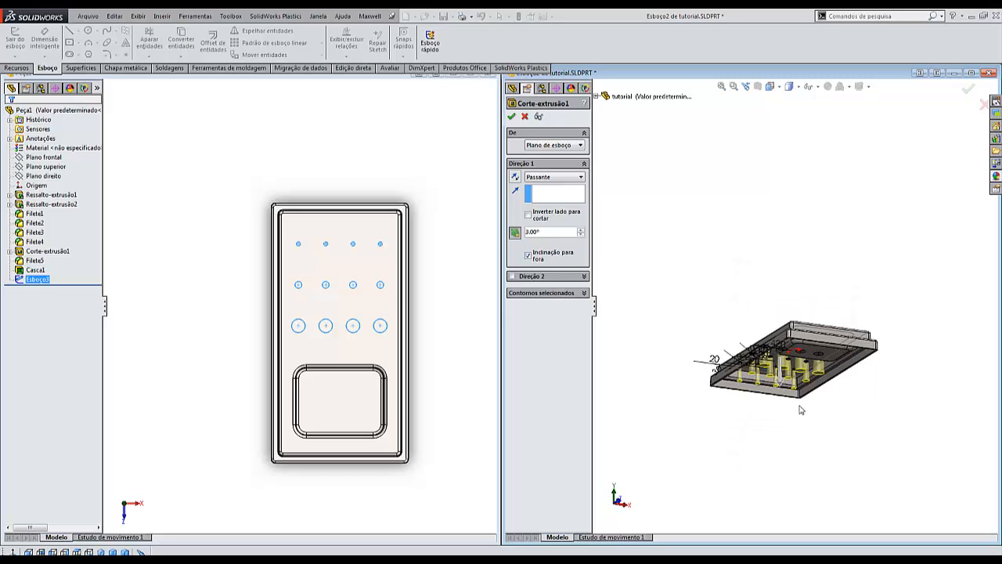
scroll(800, 409, down, 8)
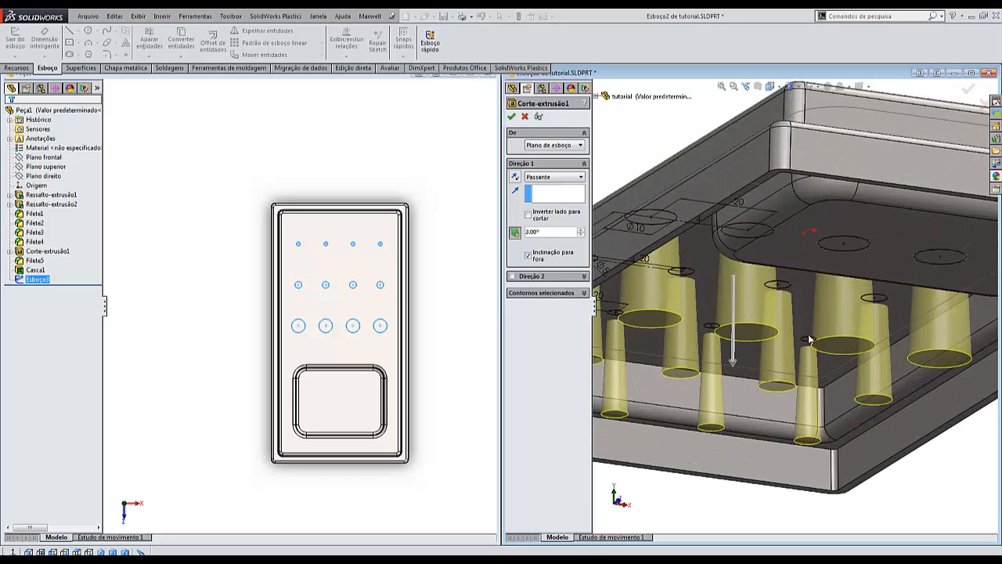
scroll(790, 339, up, 5)
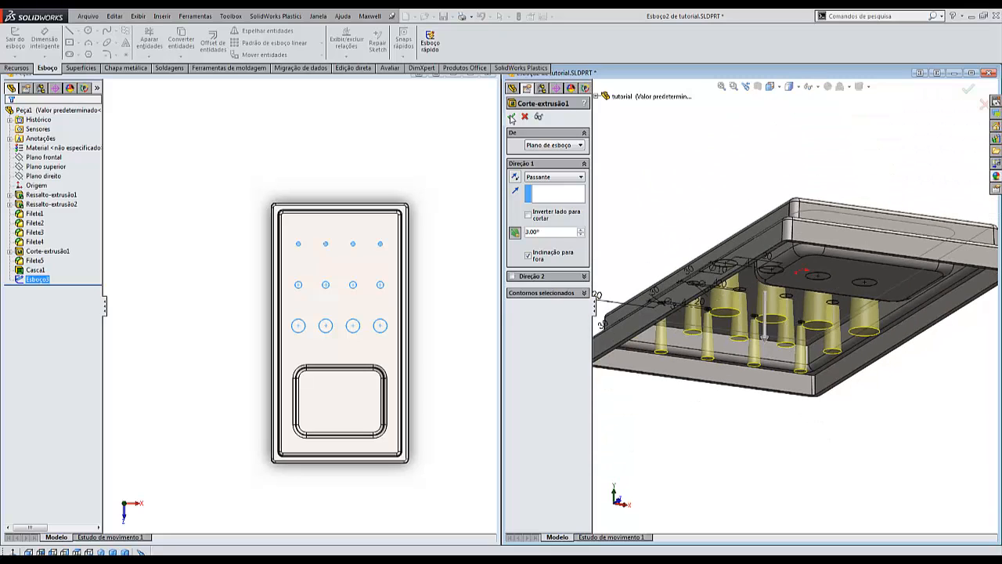
click(512, 117)
In Peça1, cut-extrude the hole sketch through all with a 3° outward draft.
click(182, 141)
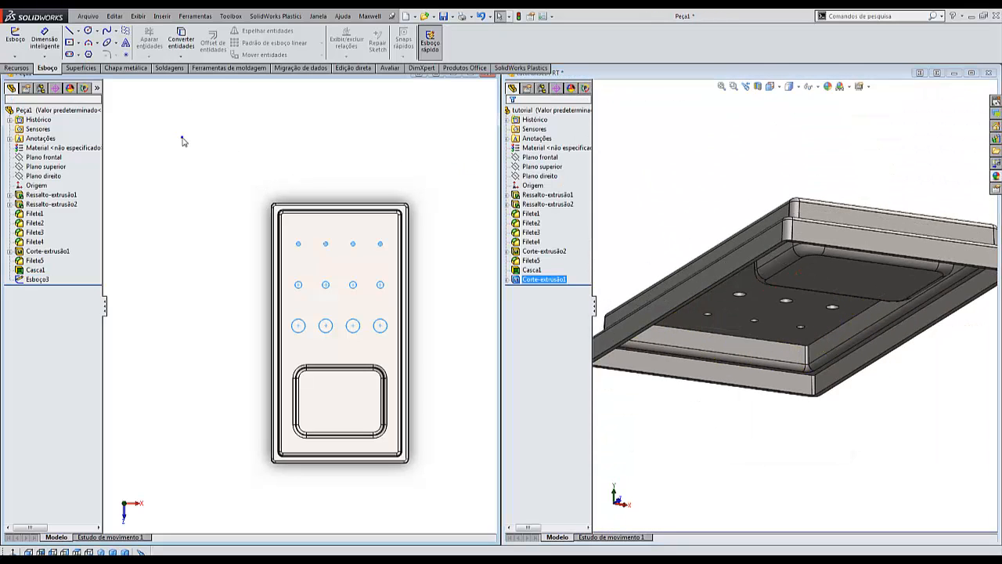
click(34, 281)
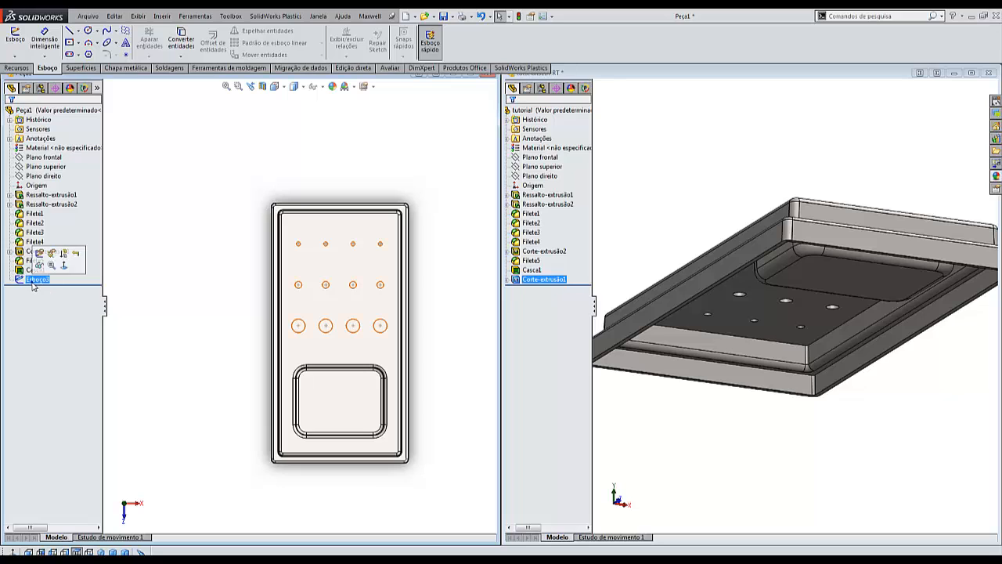
click(24, 68)
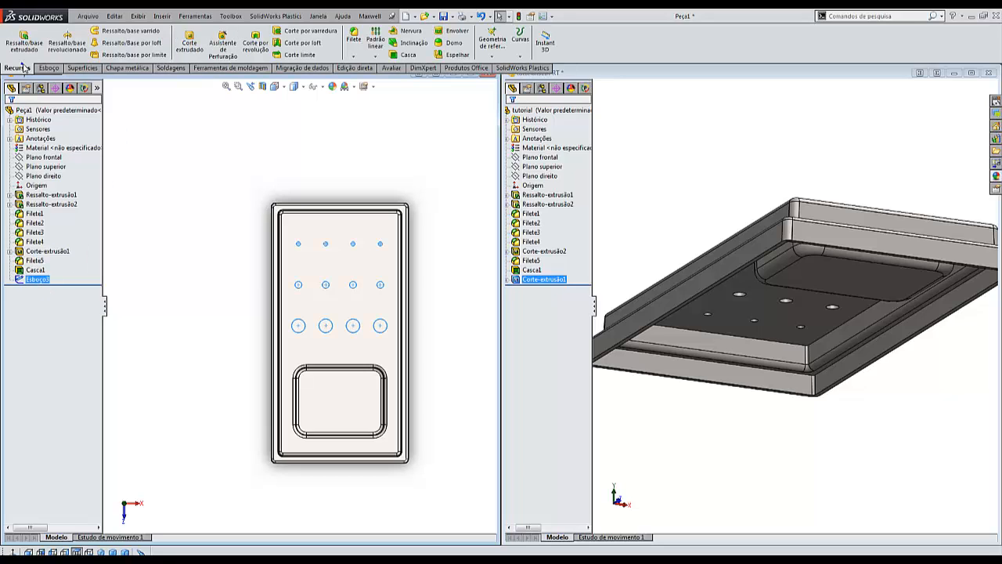
click(189, 41)
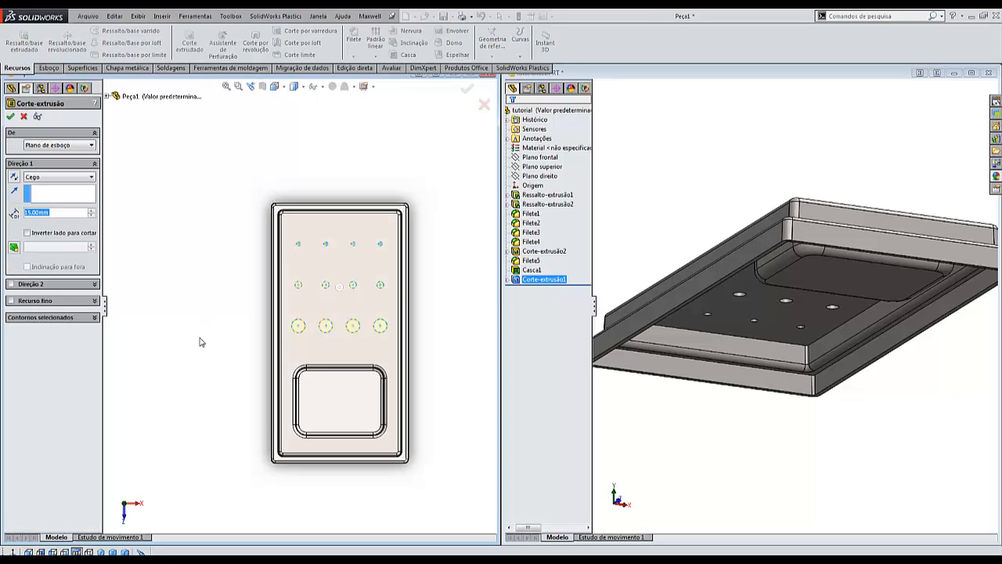
click(13, 246)
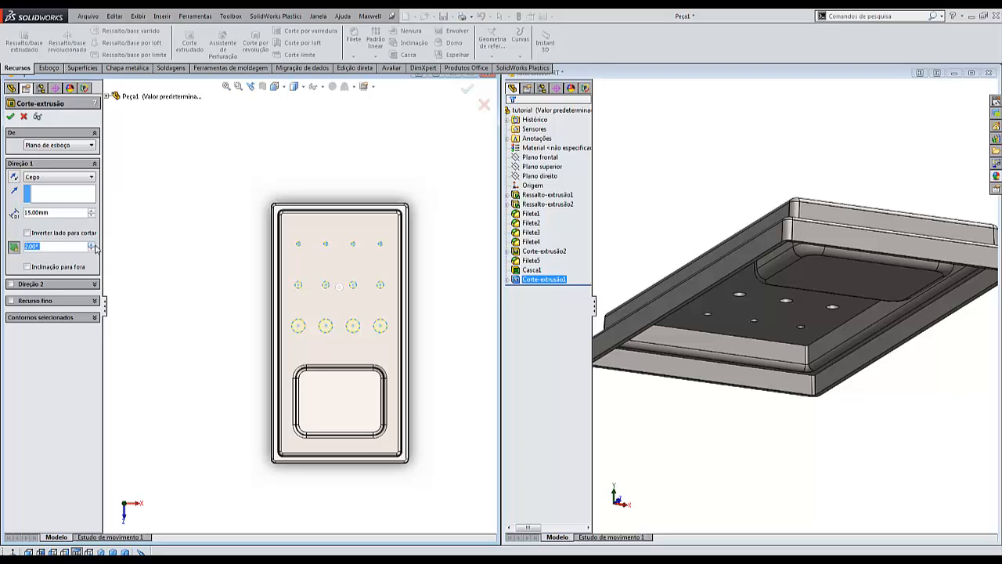
click(82, 178)
click(54, 193)
middle_drag(141, 287, 276, 216)
scroll(292, 347, down, 10)
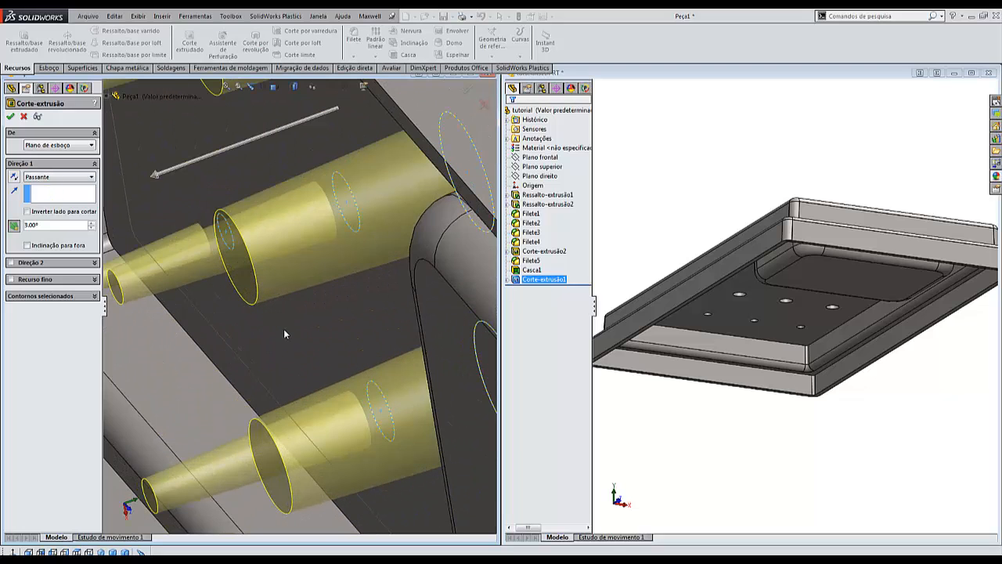
click(26, 246)
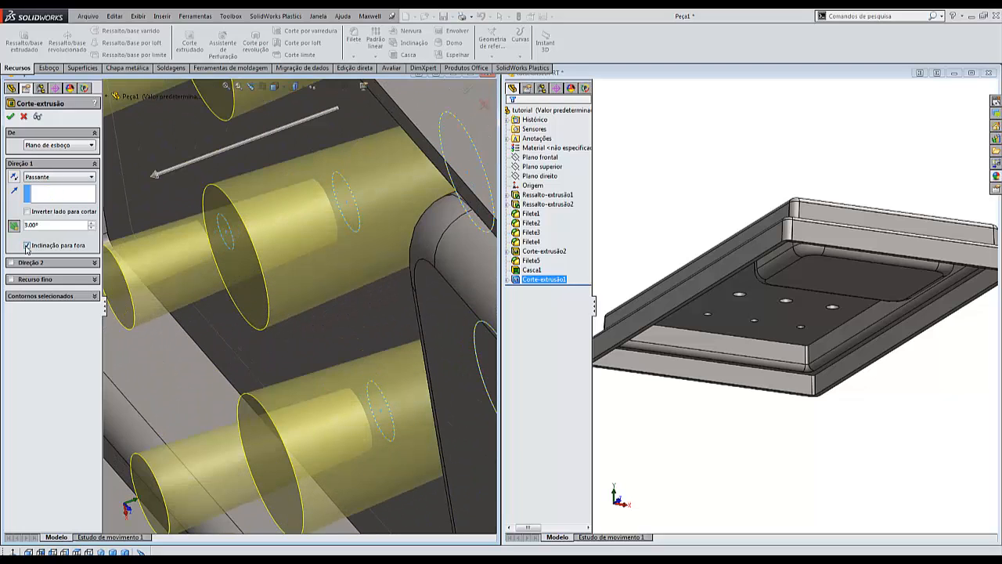
key(Return)
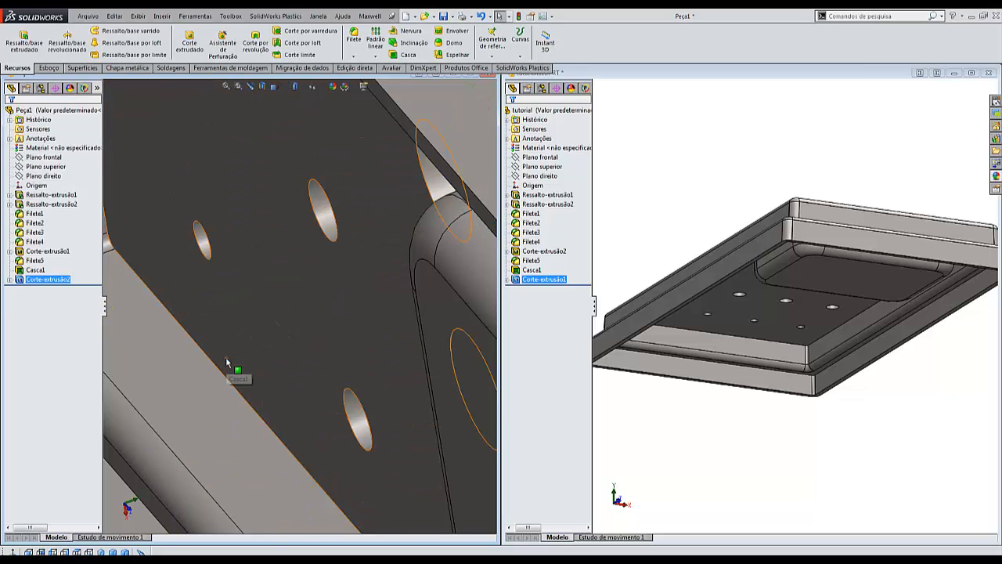
Create a section view of the part from the right plane, offset by -11 mm to cut through the holes.
scroll(225, 362, up, 8)
middle_drag(194, 488, 284, 467)
click(262, 86)
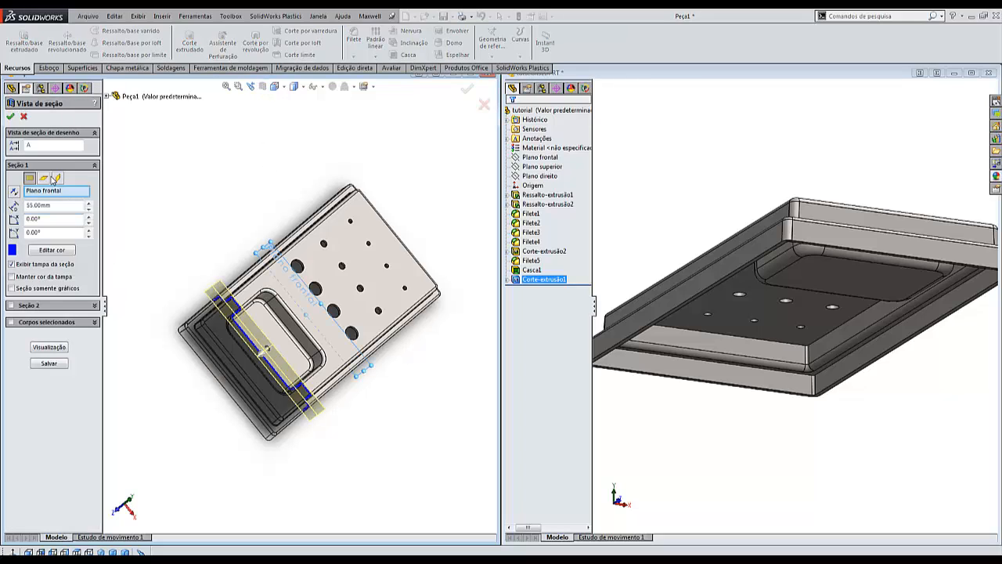
click(56, 179)
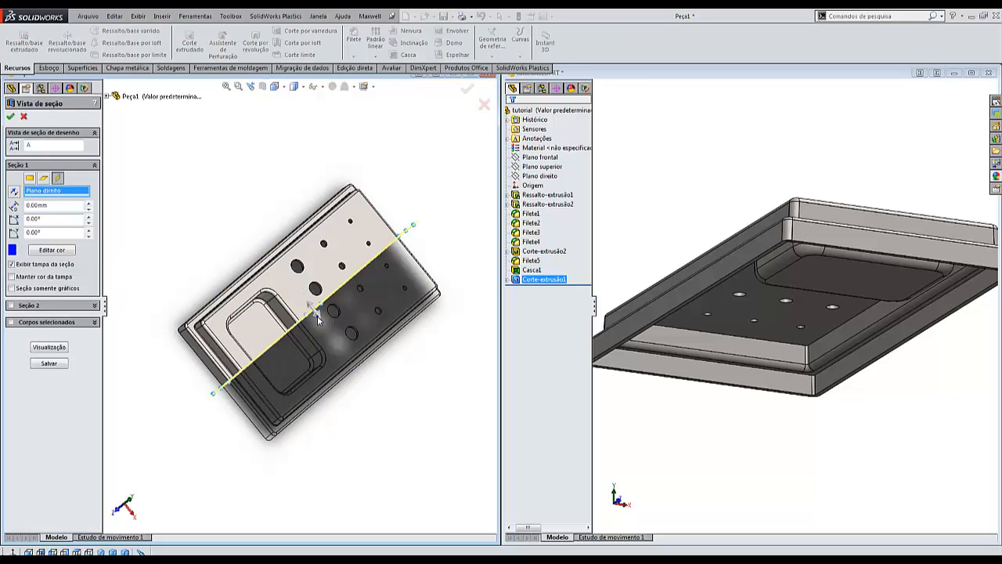
drag(319, 316, 304, 298)
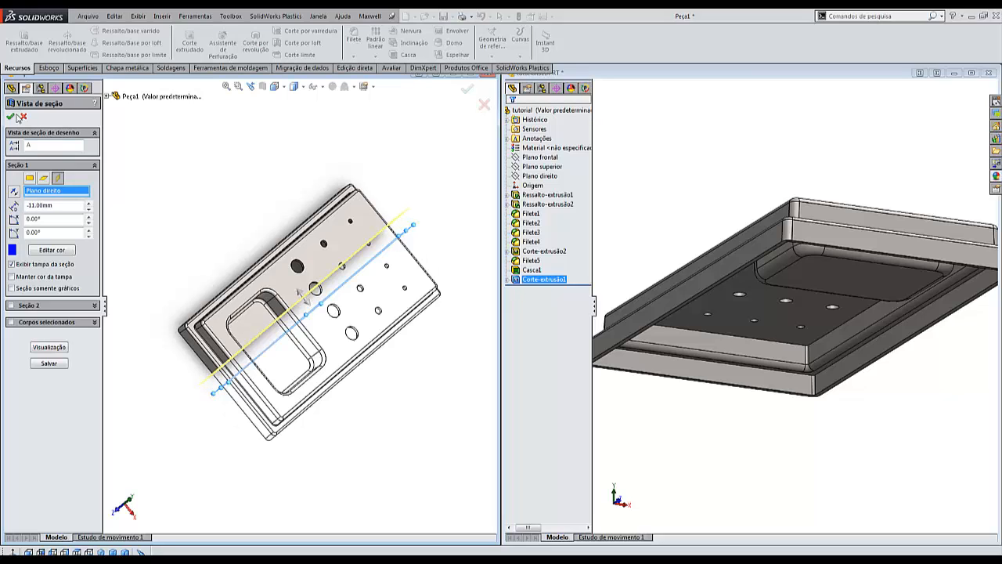
click(10, 117)
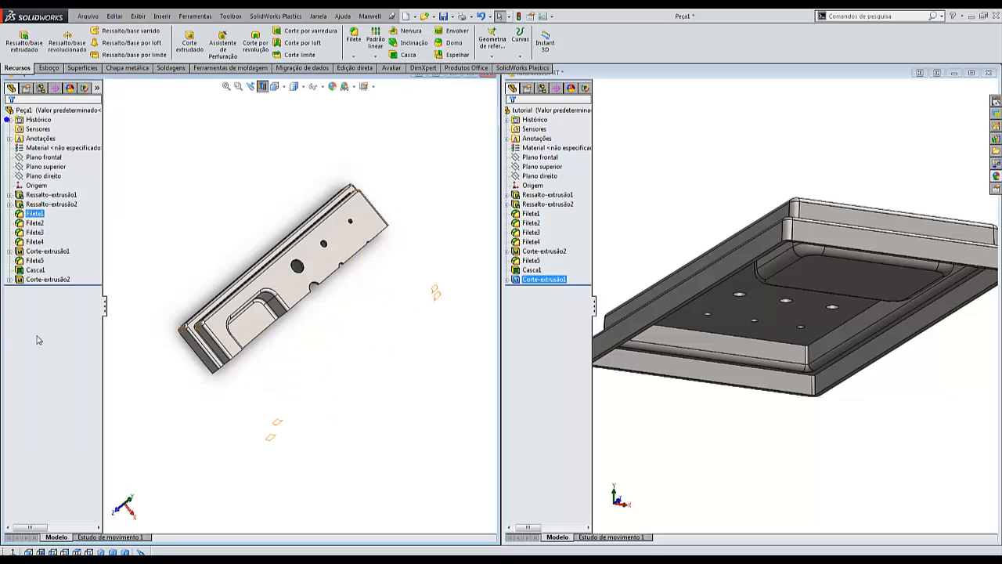
Examine the sectioned part from the right side, comparing the taper of the hole walls with that of the pocket walls.
click(52, 552)
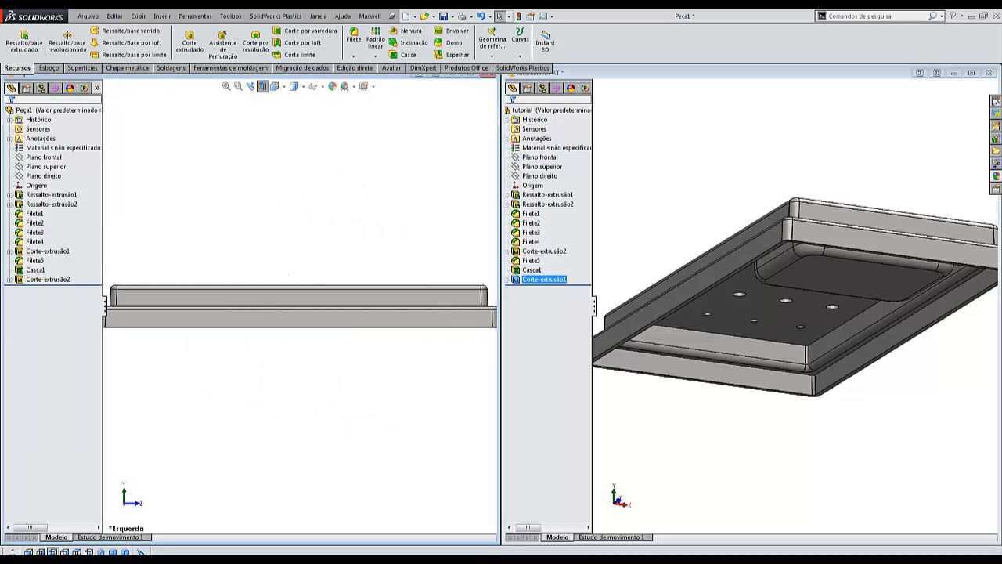
click(64, 551)
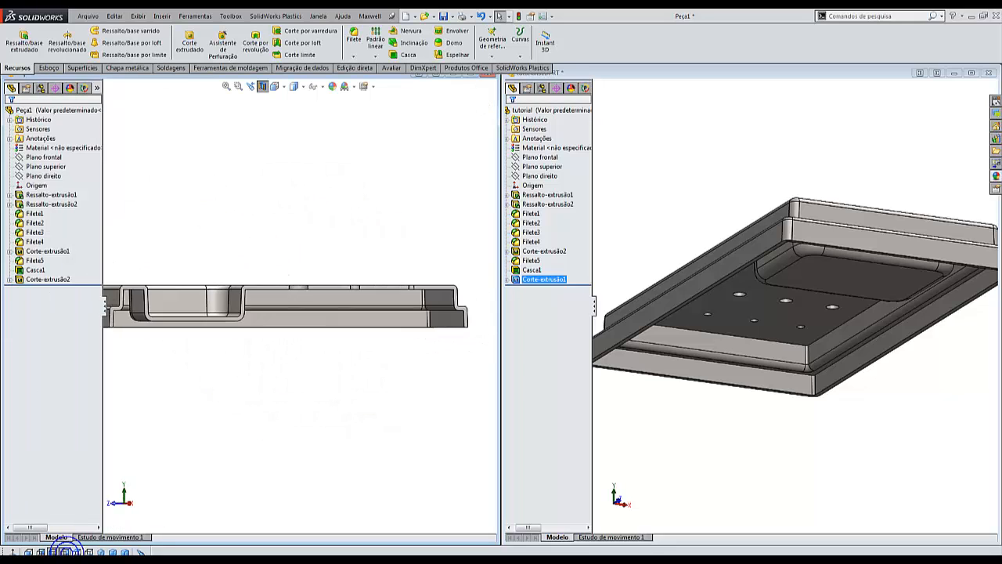
scroll(313, 313, down, 6)
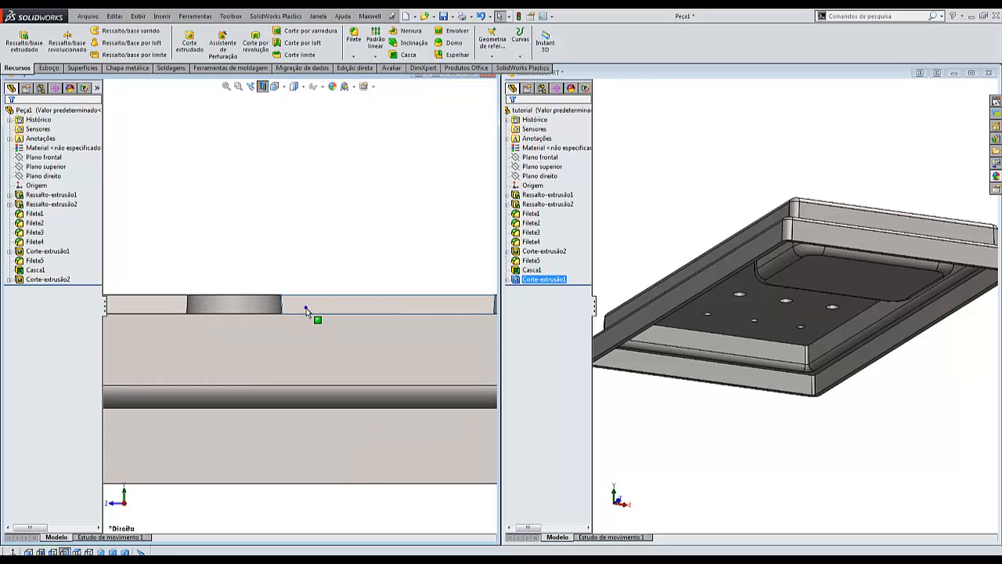
scroll(291, 313, down, 3)
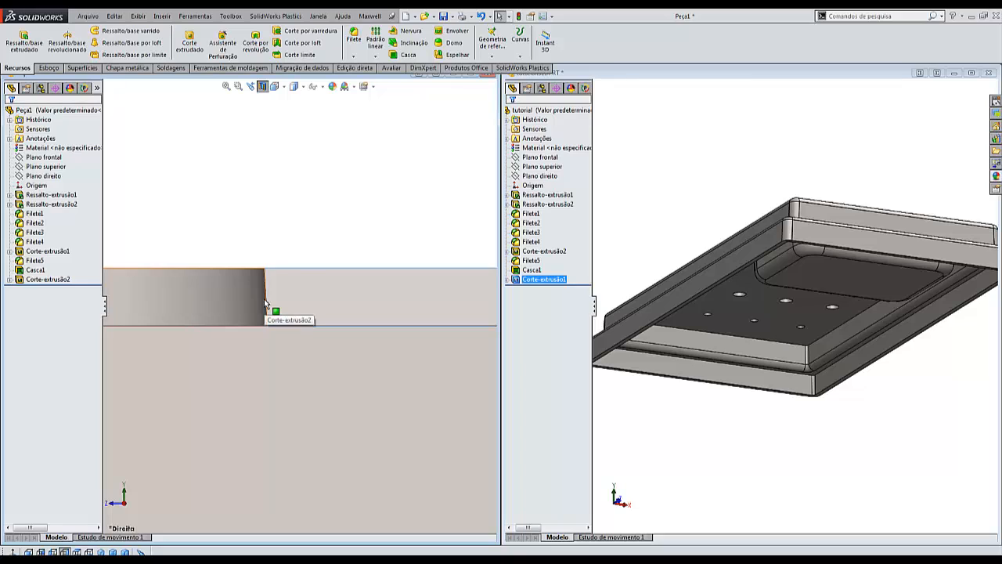
scroll(290, 325, up, 8)
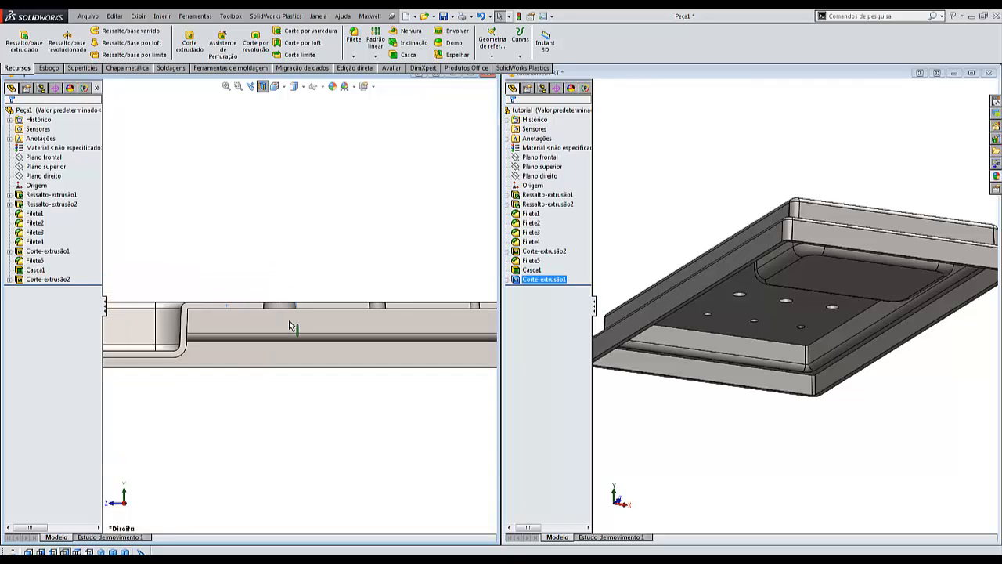
scroll(244, 314, down, 3)
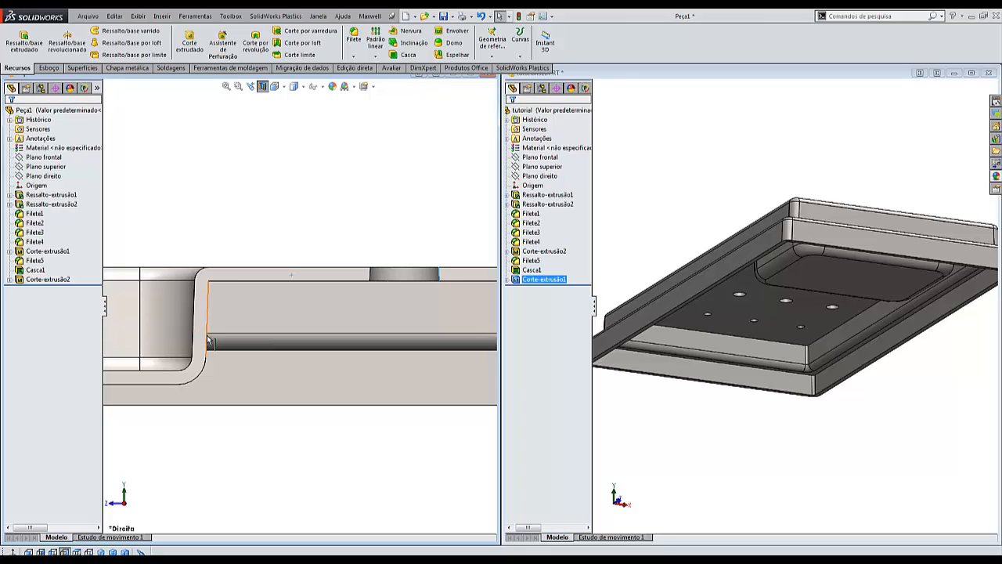
scroll(209, 340, up, 3)
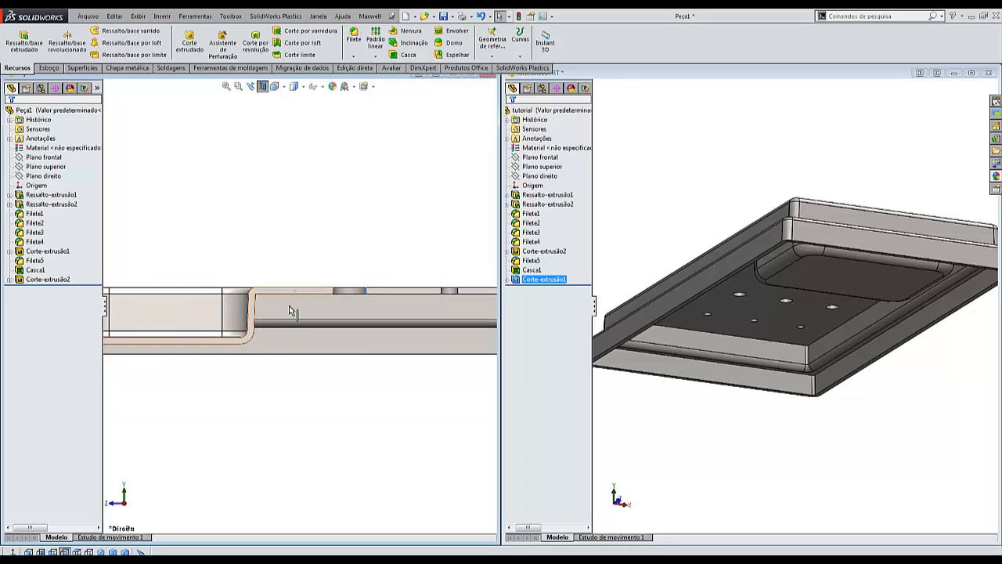
scroll(324, 409, down, 5)
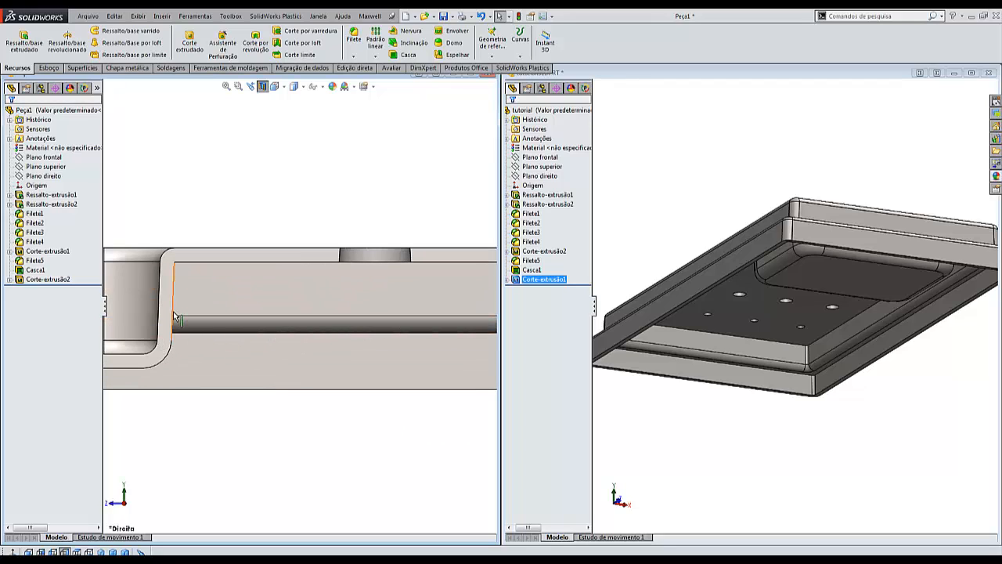
scroll(206, 340, up, 4)
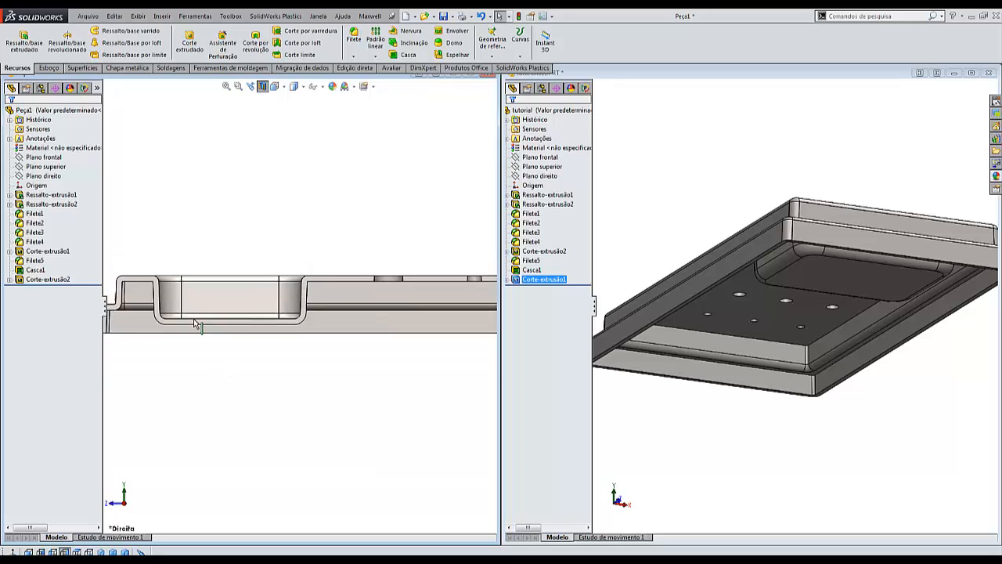
scroll(195, 323, down, 1)
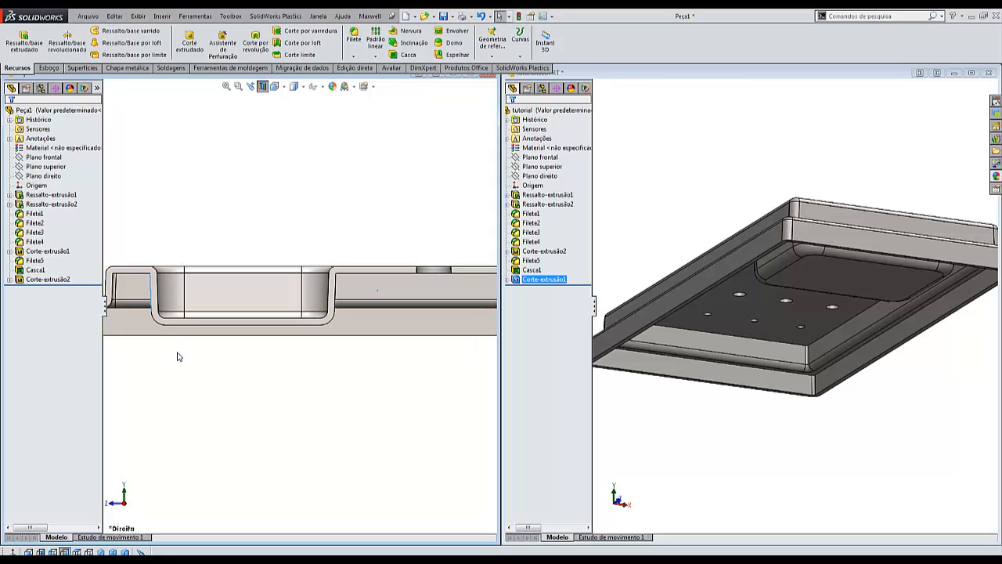
scroll(392, 306, down, 5)
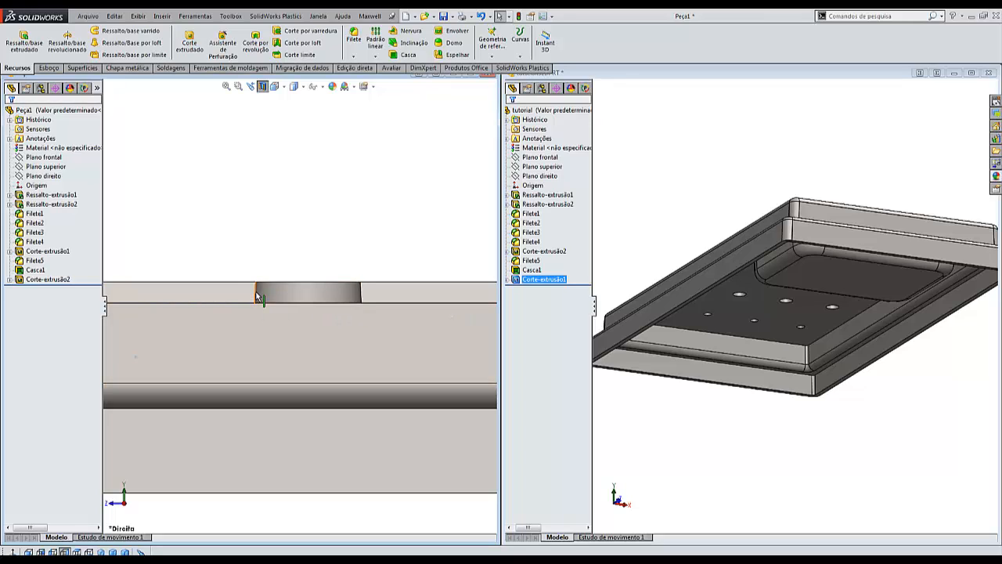
click(256, 295)
scroll(258, 296, up, 5)
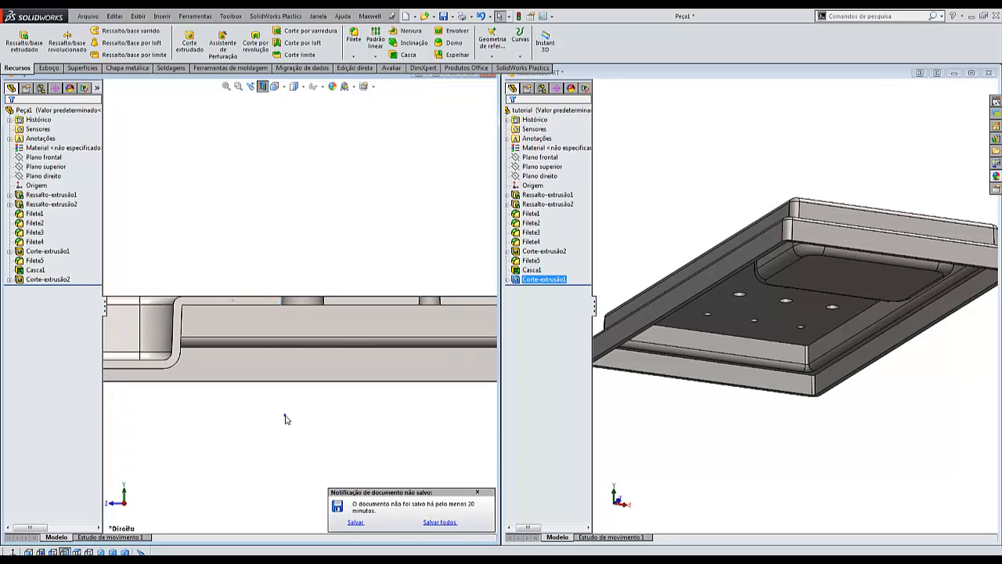
scroll(285, 417, up, 2)
scroll(290, 316, down, 5)
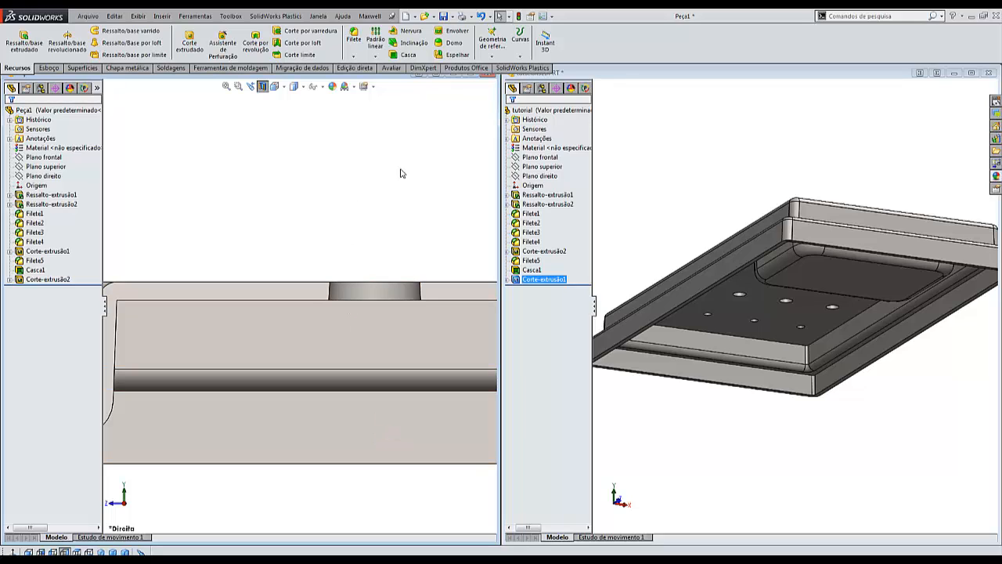
Turn off the section view and show the whole part in the dimetric orientation, tilted to look down on the holes.
key(f)
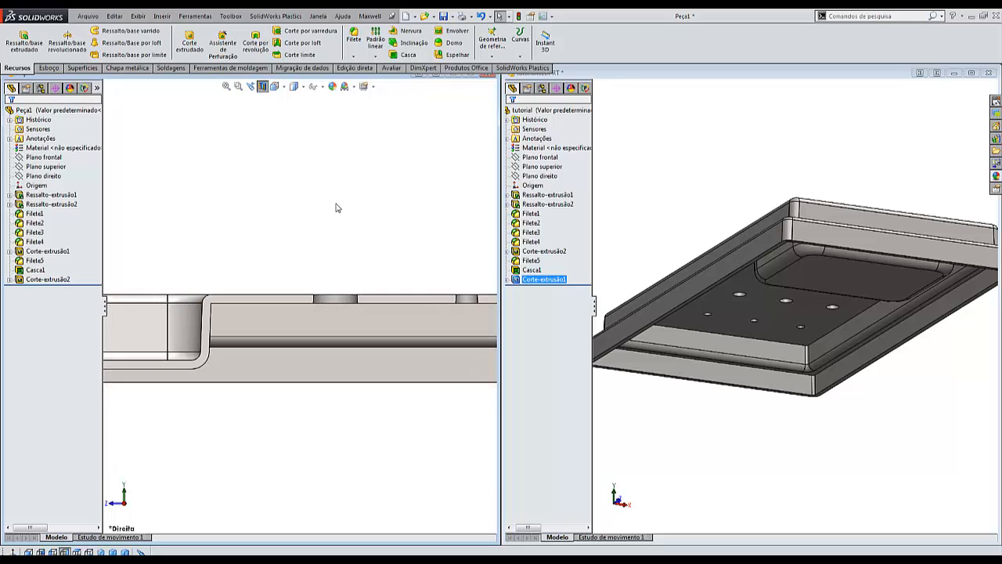
scroll(338, 310, up, 1)
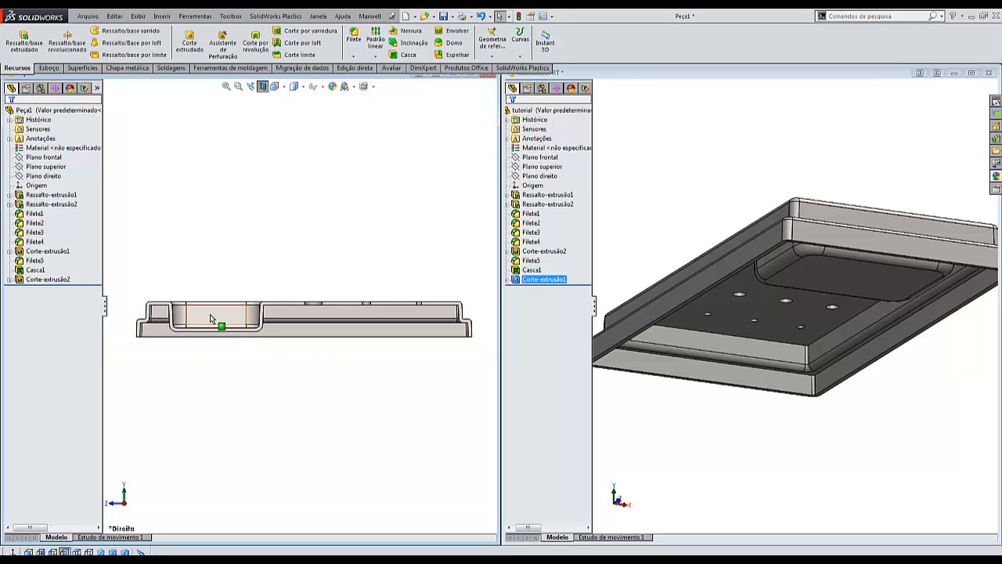
scroll(210, 314, down, 1)
click(262, 88)
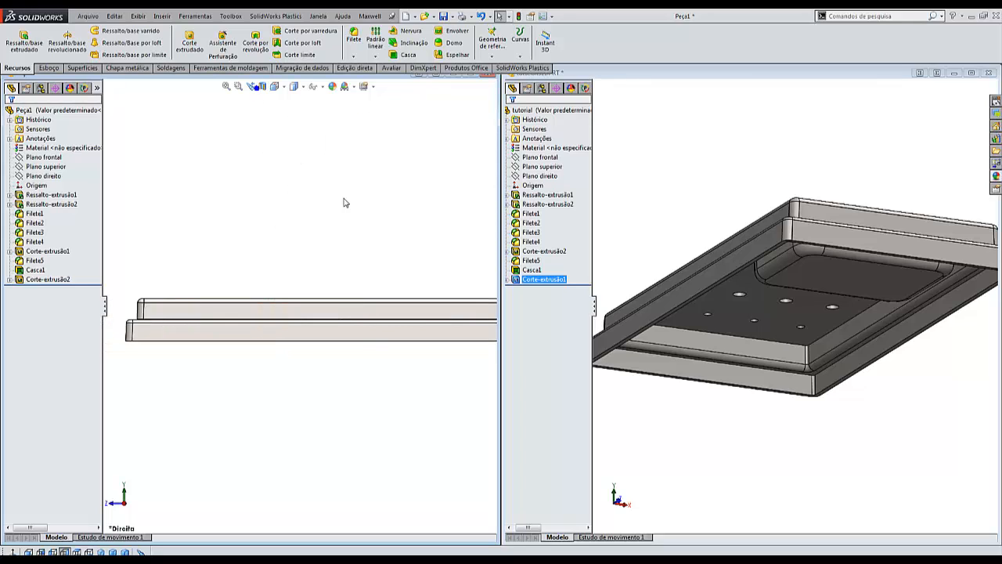
key(ctrl+7)
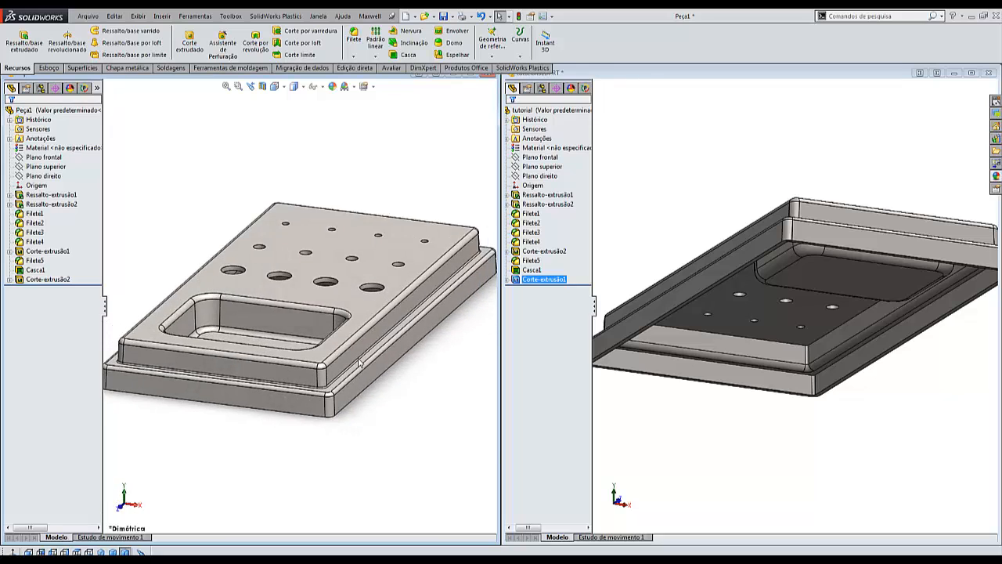
scroll(398, 385, up, 2)
middle_drag(398, 385, 398, 459)
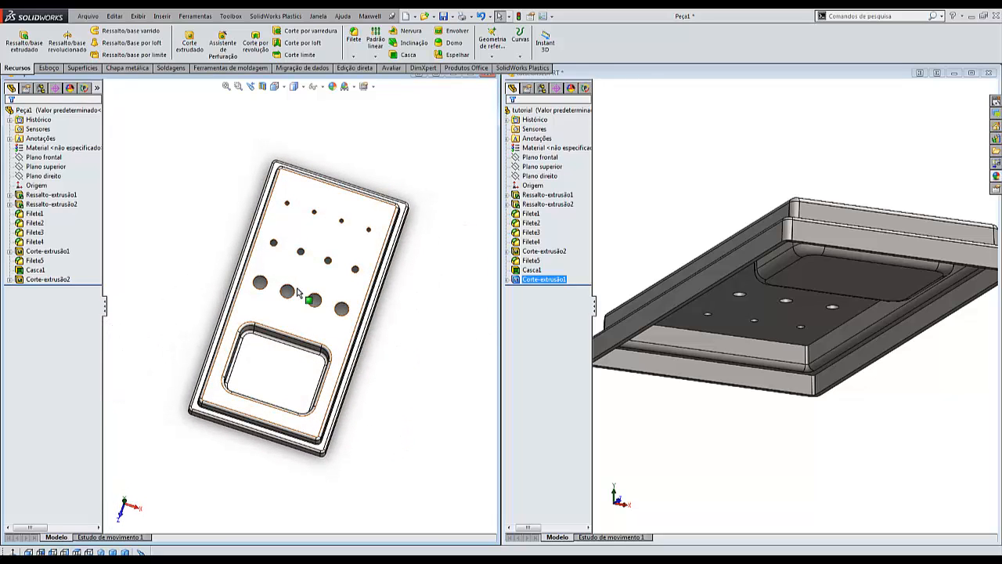
Switch to the reference tutorial part's window and set its view to dimetric for comparison.
click(723, 200)
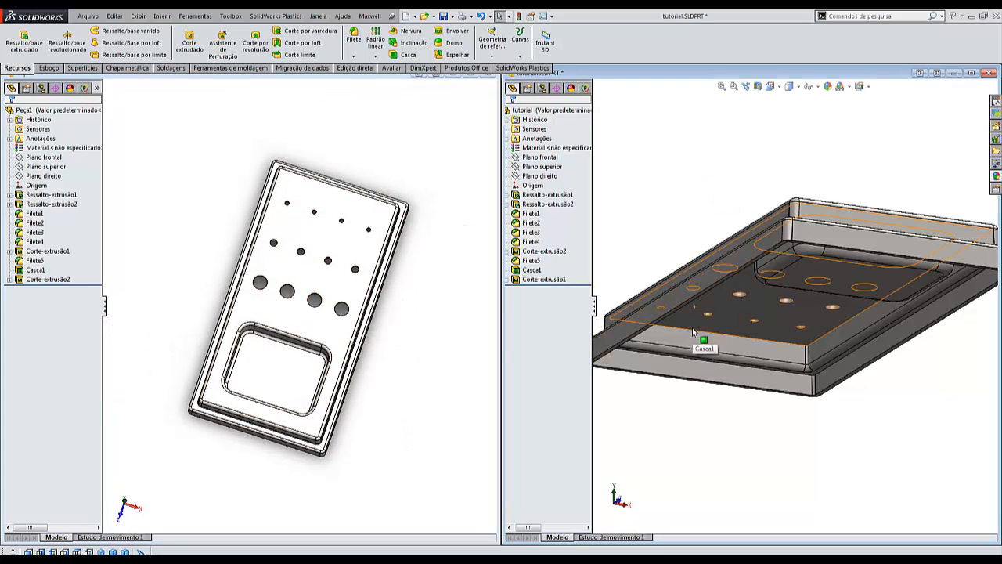
key(ctrl+7)
middle_drag(693, 333, 693, 431)
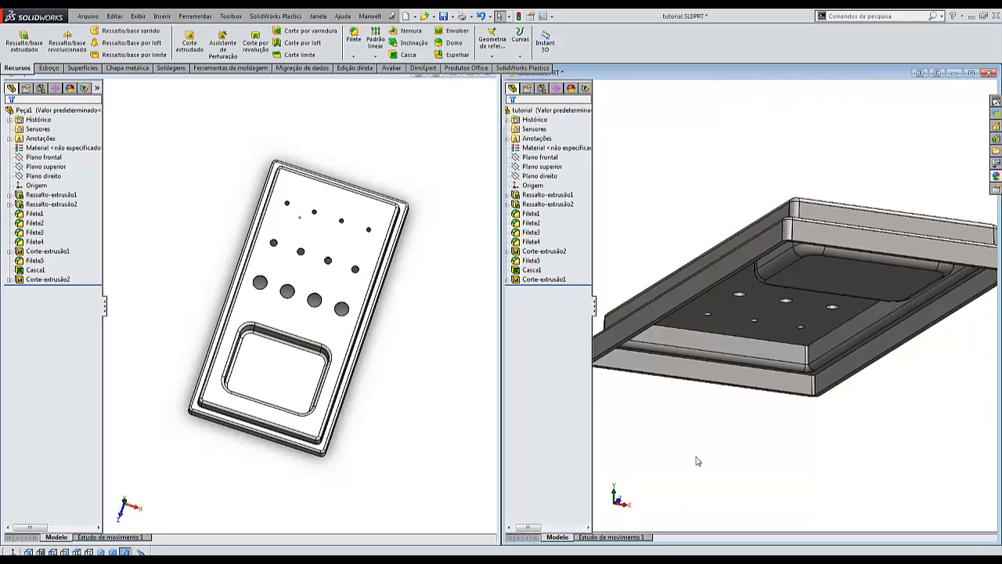
key(ctrl+7)
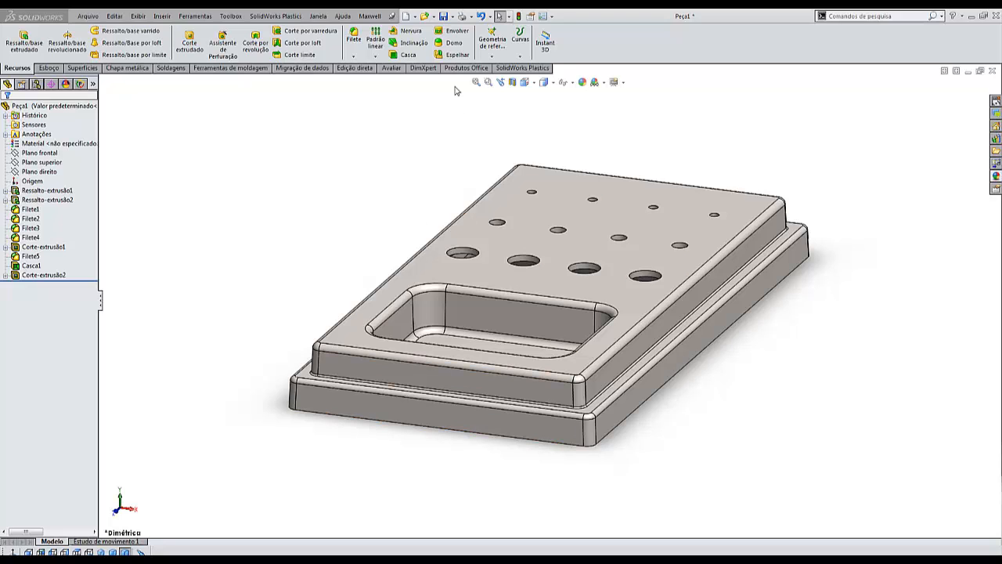
Save the part on the desktop as Tutorial 01.SLDPRT without overwriting the existing tutorial file.
click(445, 19)
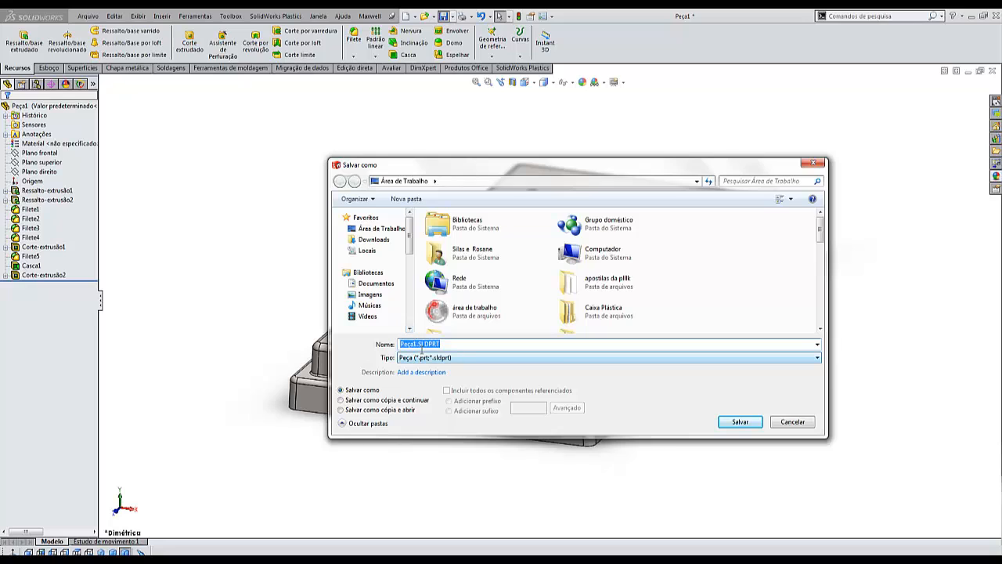
click(418, 345)
drag(417, 345, 407, 344)
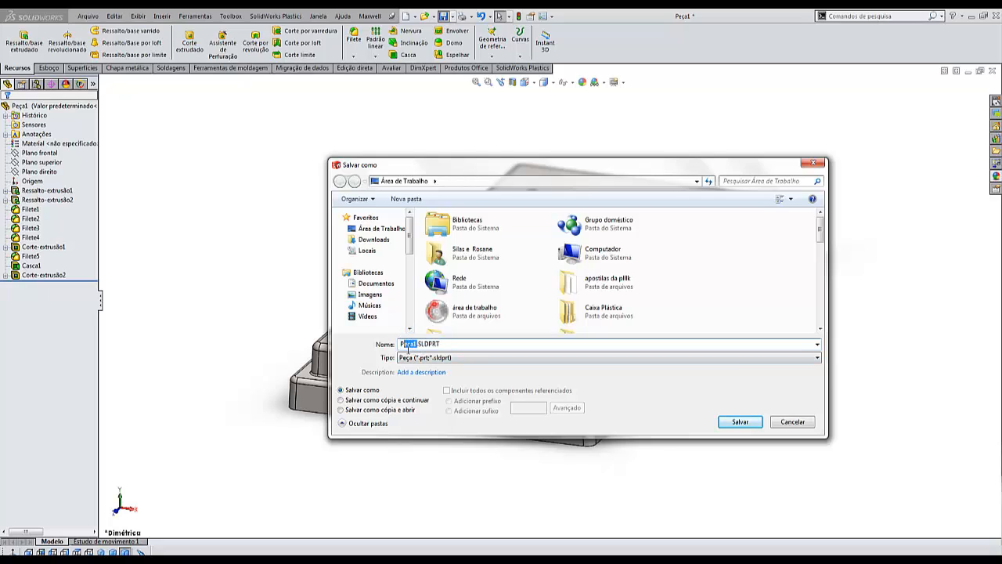
key(BackSpace)
click(741, 422)
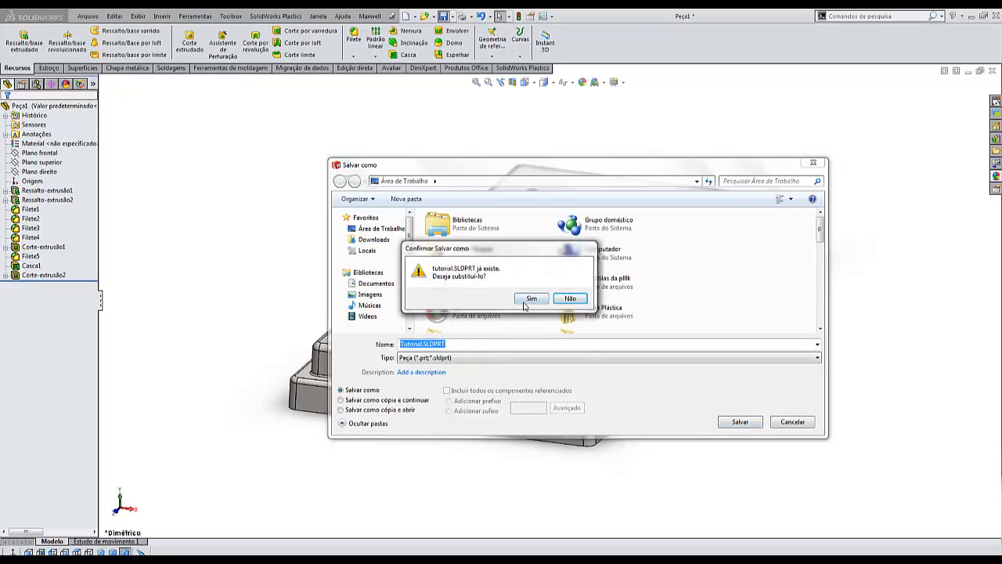
click(570, 299)
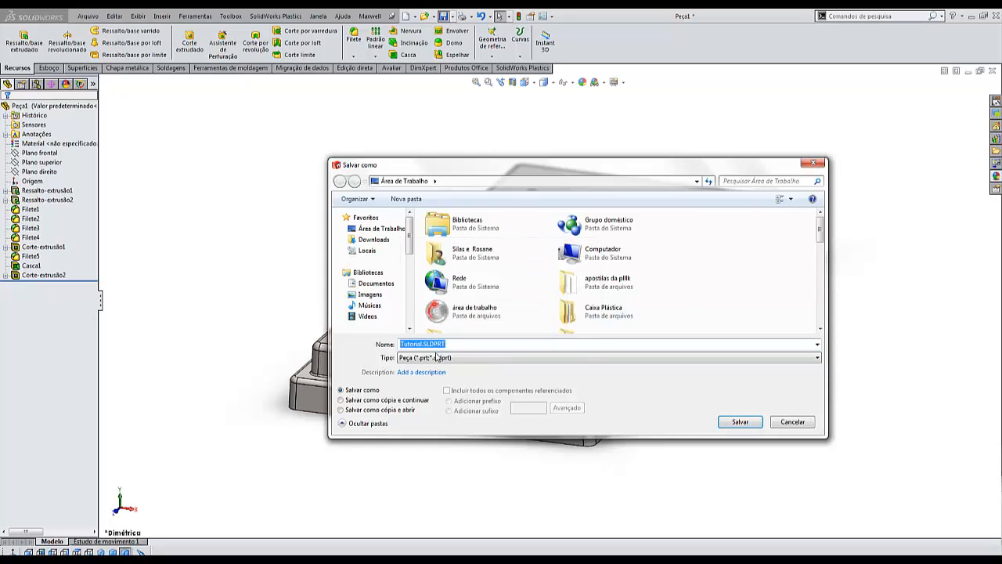
click(416, 345)
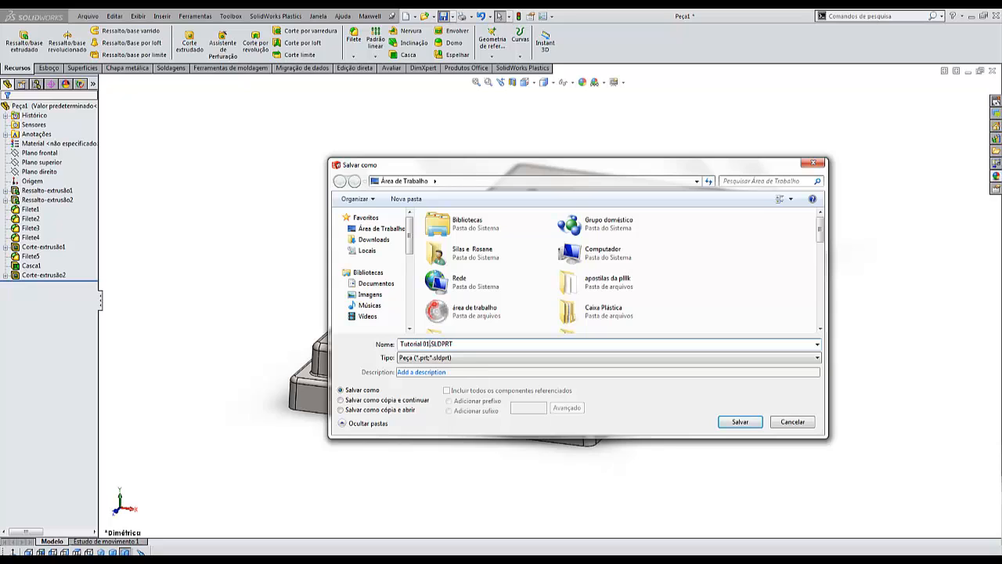
click(745, 422)
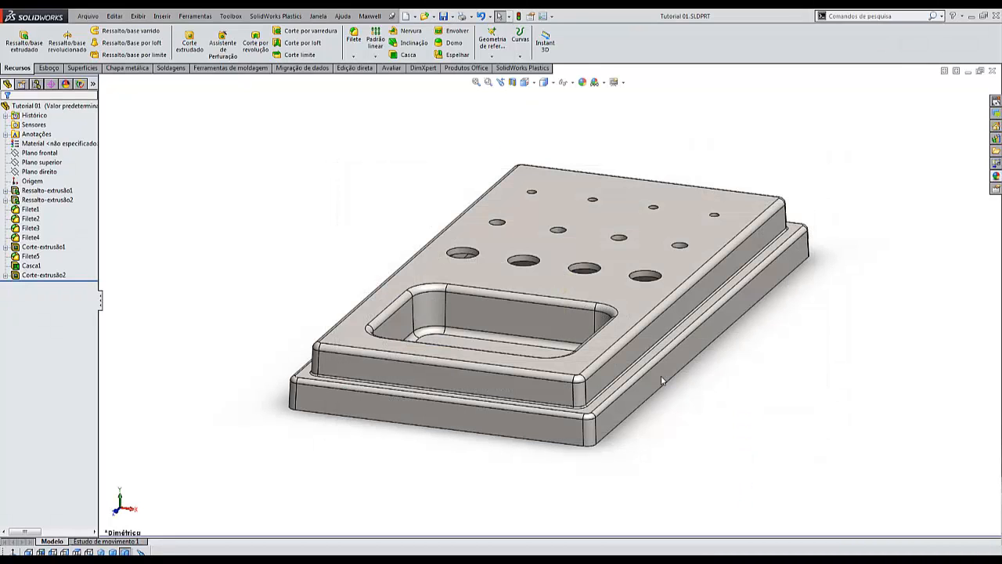
Create a drawing from the part on an A3 (ISO) sheet.
click(416, 16)
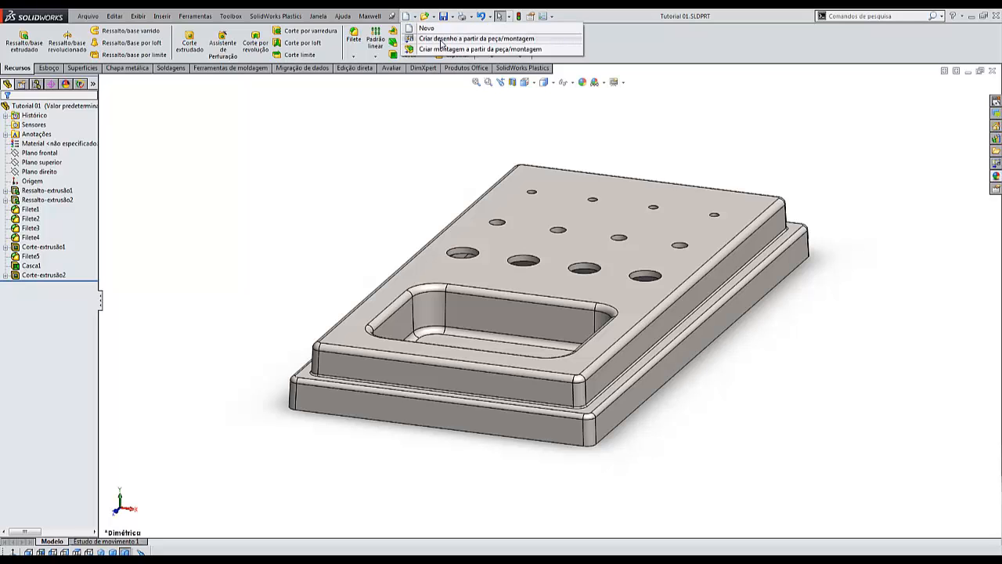
click(441, 39)
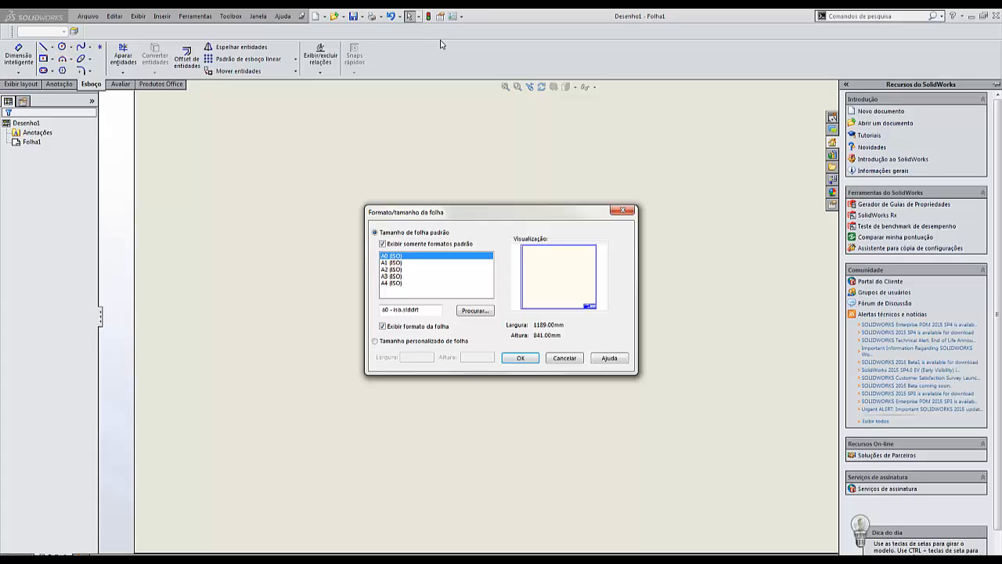
click(392, 276)
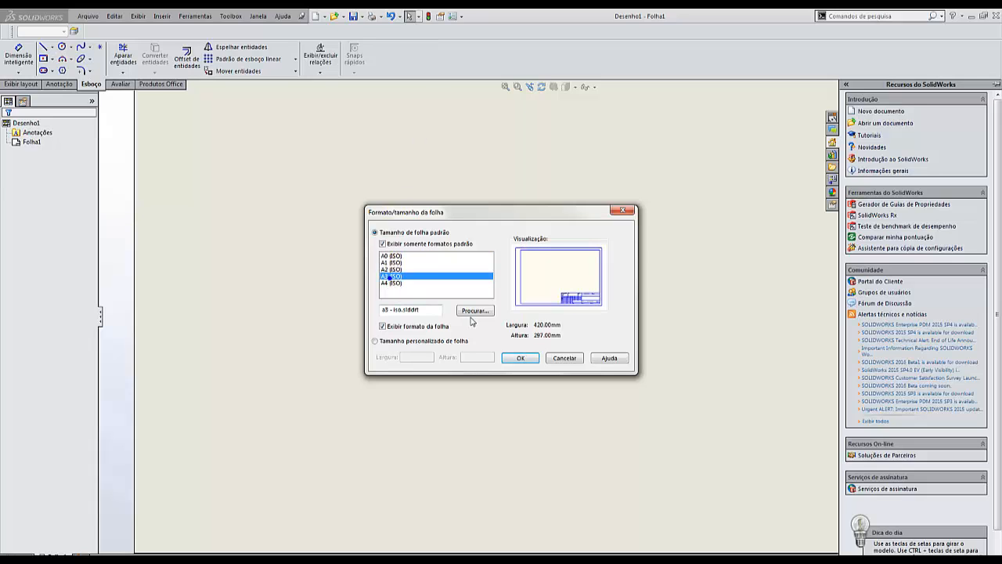
click(521, 358)
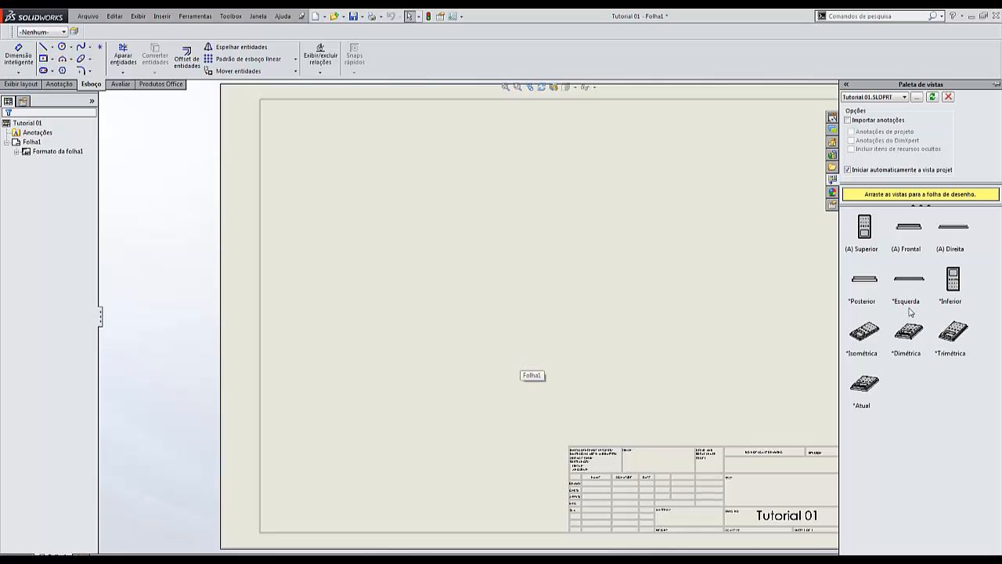
Place the part's top view (Superior) on the sheet without projected views and set its custom scale to 1:1.
drag(866, 226, 528, 300)
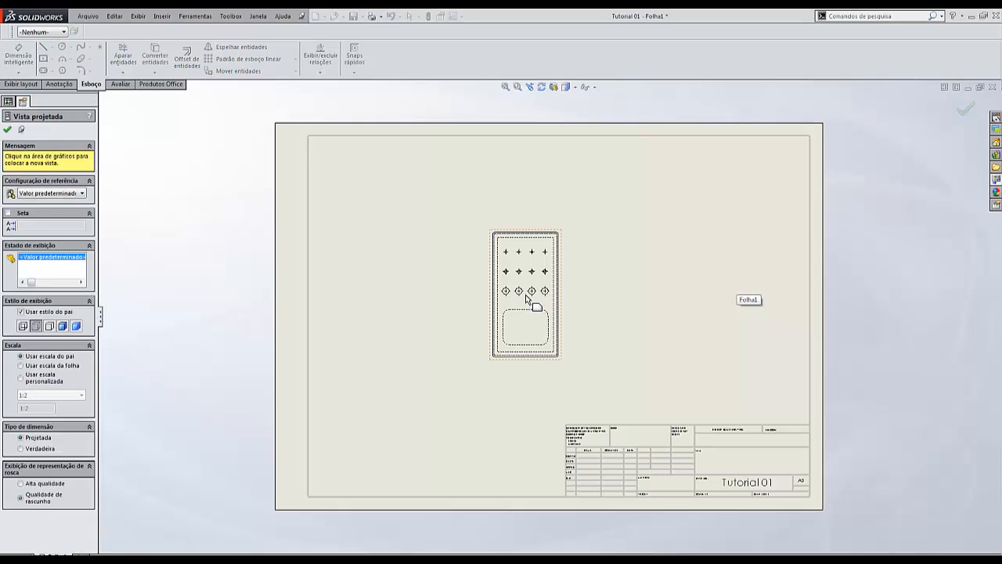
key(Escape)
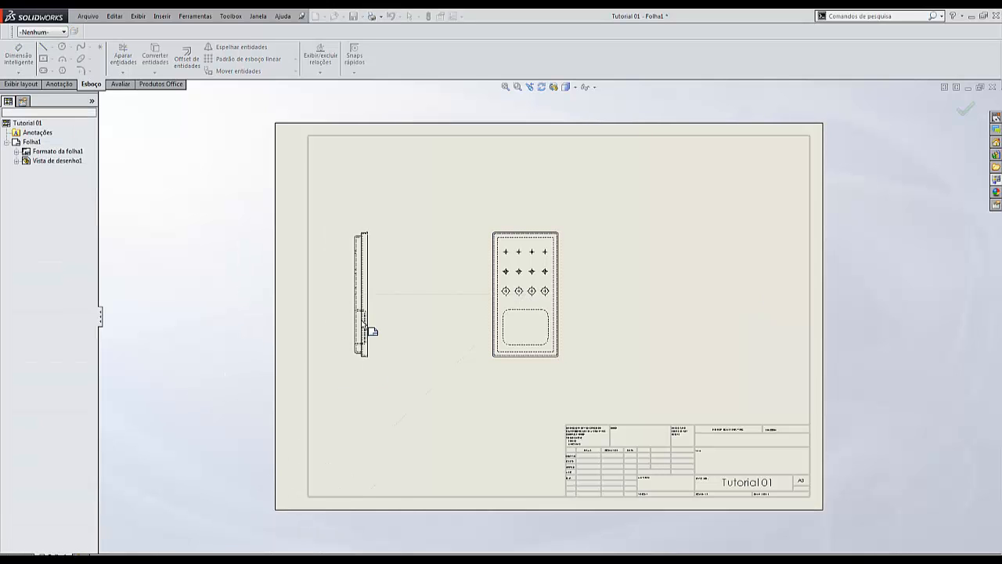
click(525, 329)
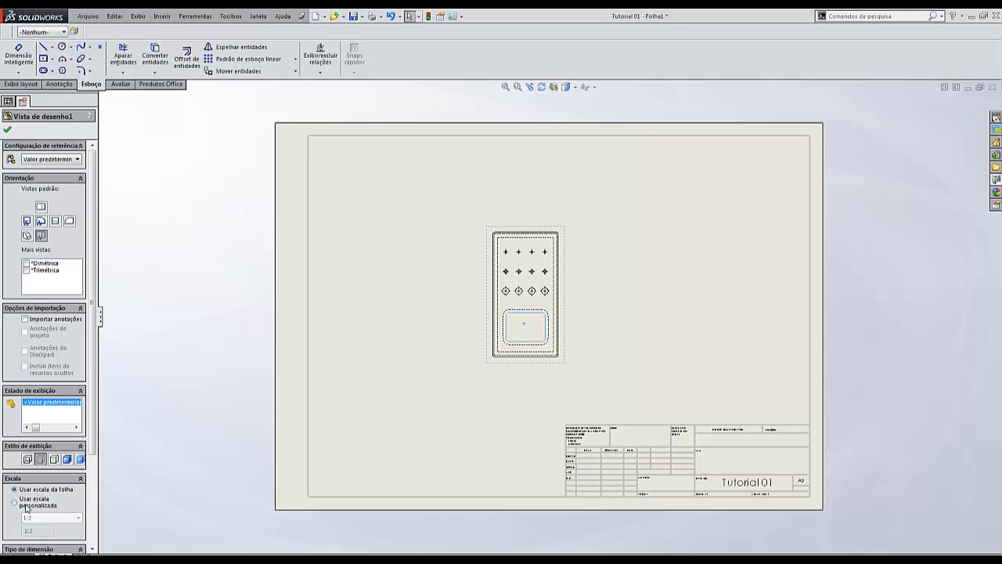
click(17, 504)
click(77, 518)
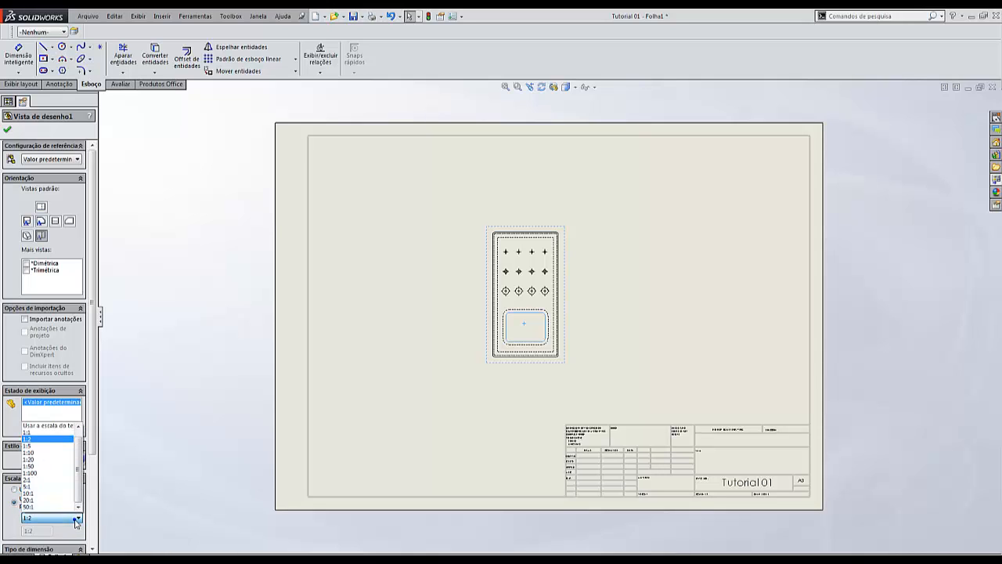
click(36, 432)
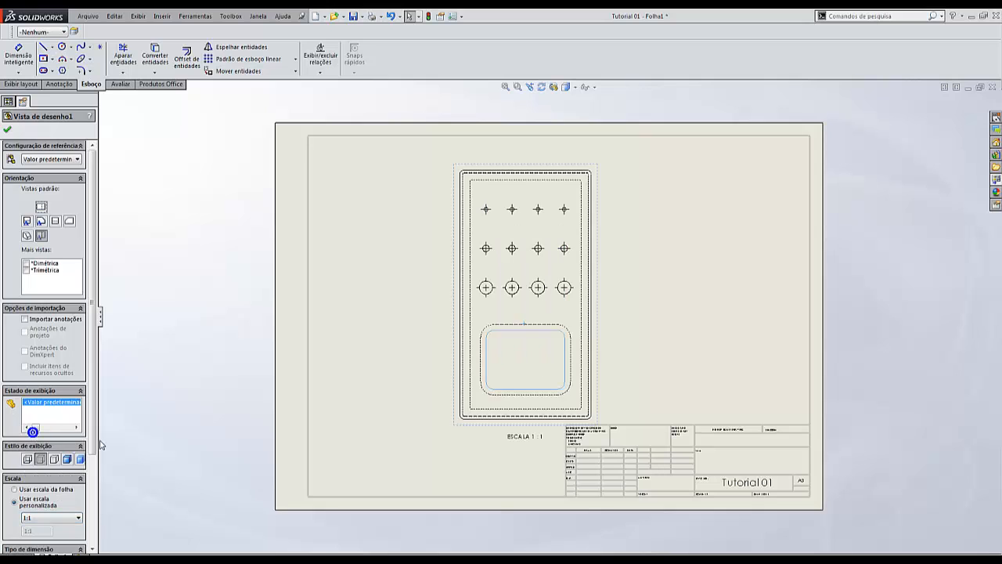
Edit the sheet format, delete all its border and title block entities, and return to the drawing sheet.
click(392, 360)
right_click(391, 359)
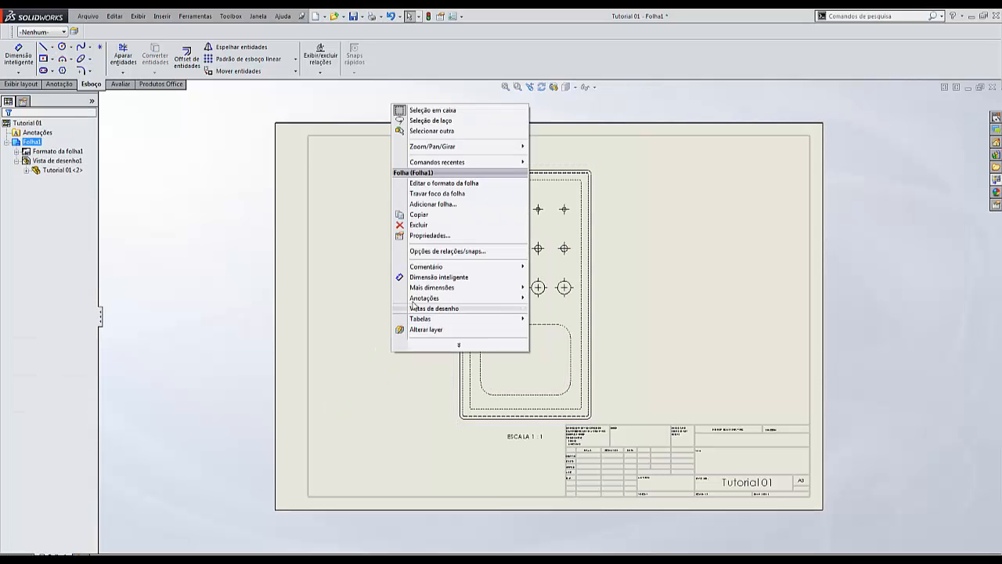
click(432, 184)
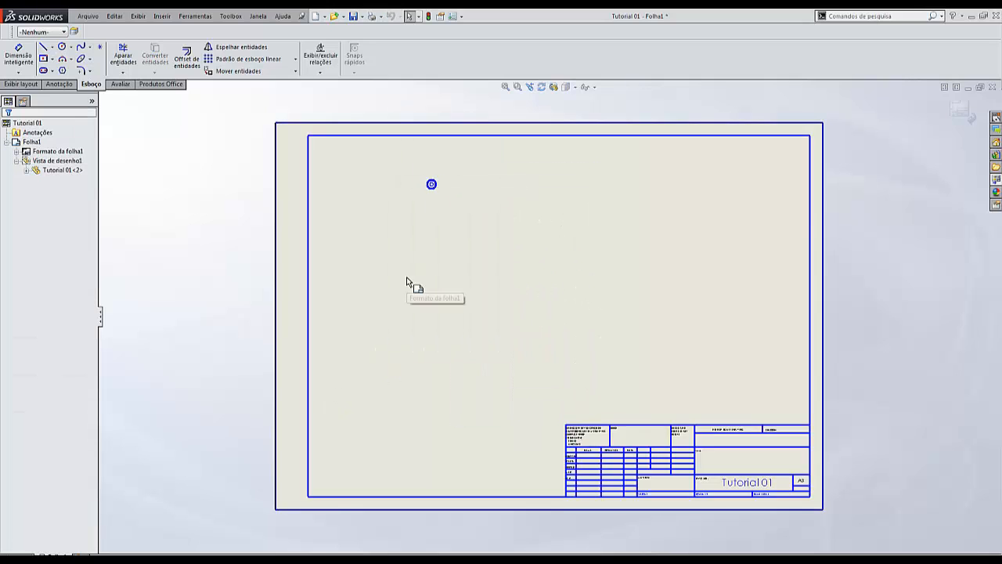
scroll(406, 277, up, 3)
drag(304, 177, 771, 498)
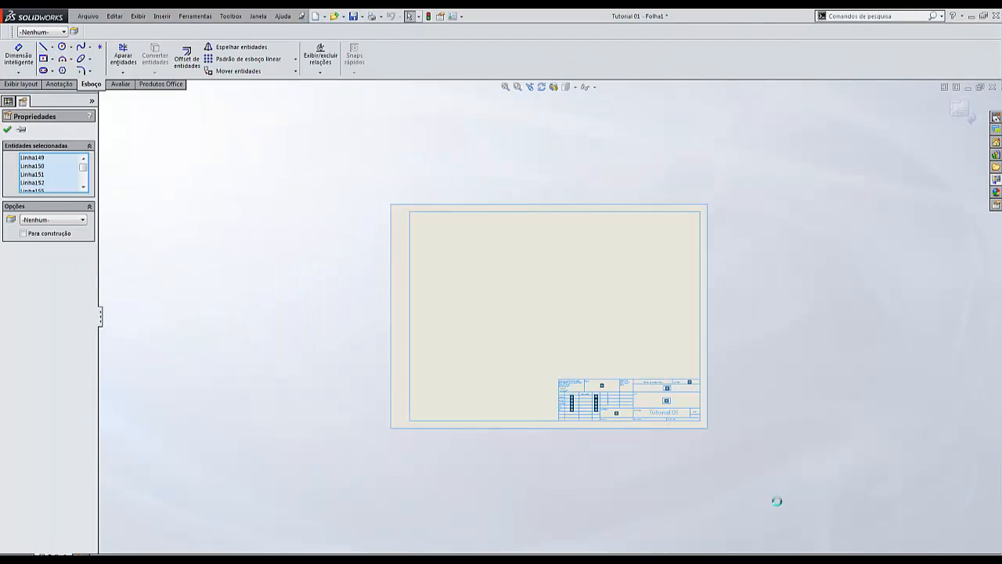
key(Delete)
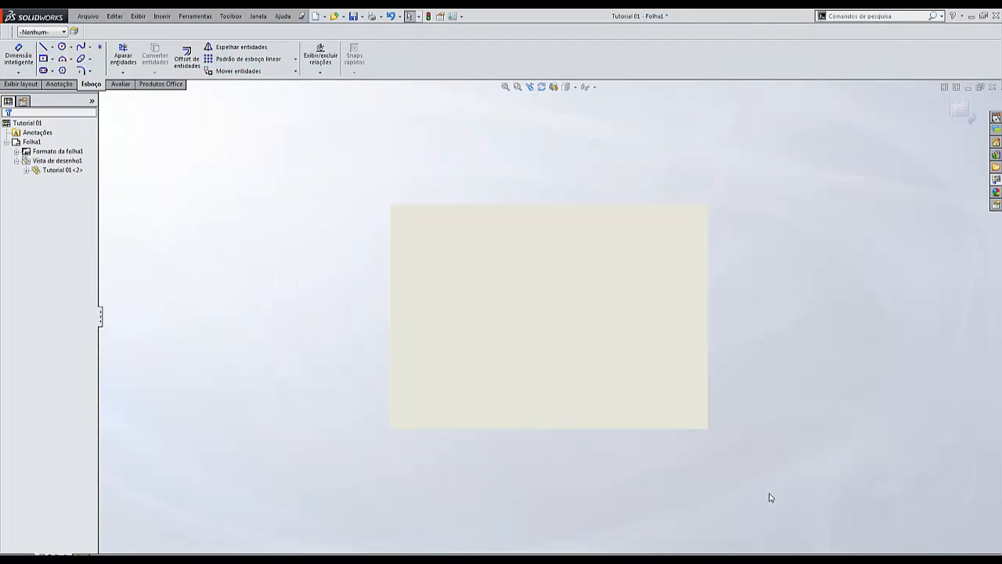
click(960, 110)
Delete the scale note below the drawing view.
scroll(572, 339, up, 2)
scroll(560, 351, down, 4)
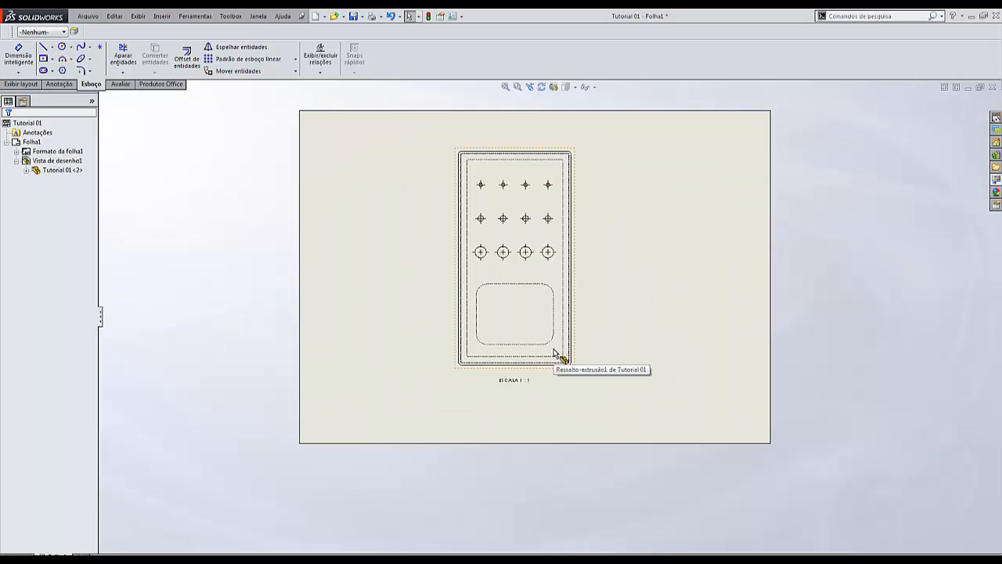
click(511, 383)
key(Escape)
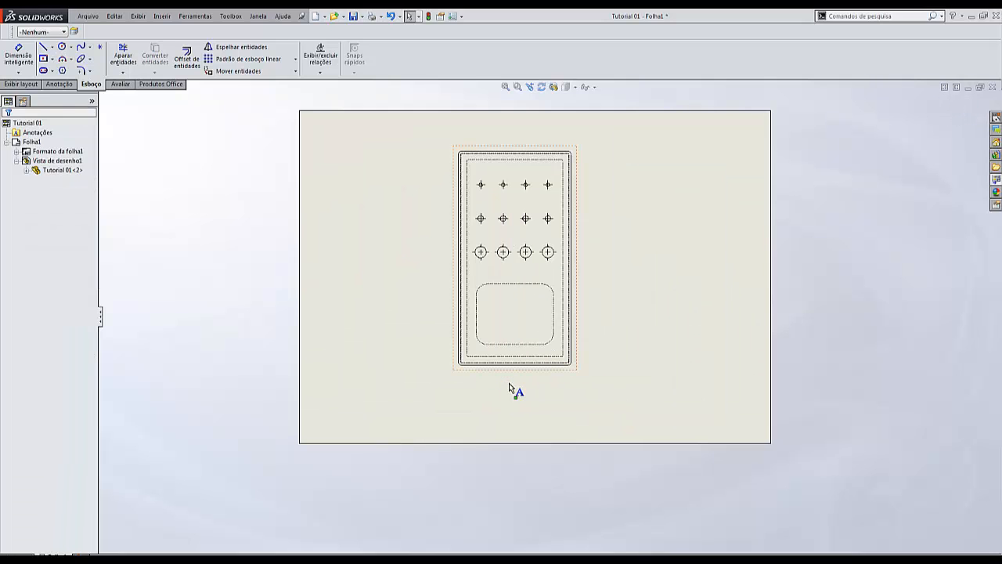
Change the drawing view's display style to hidden lines removed.
scroll(509, 383, down, 3)
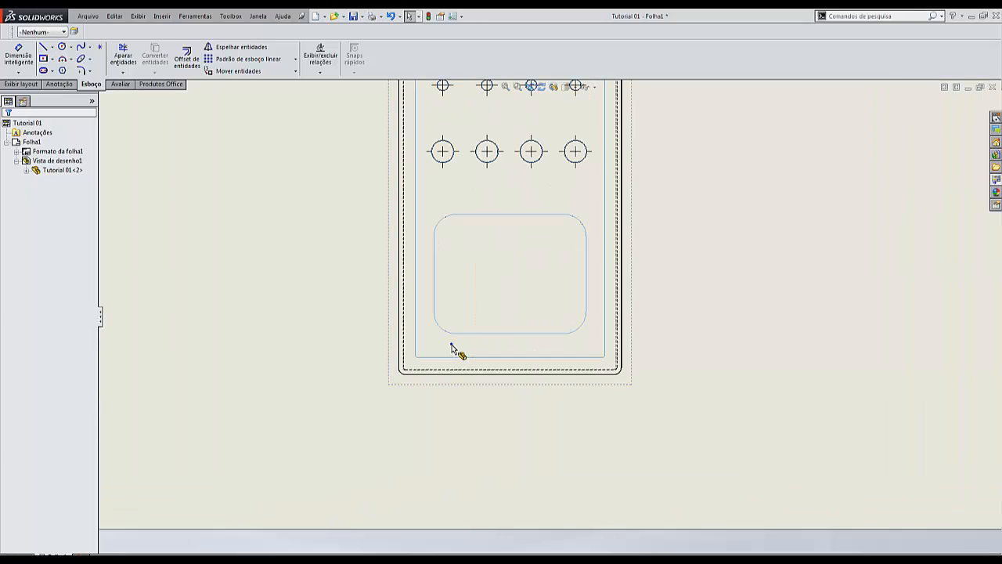
click(451, 346)
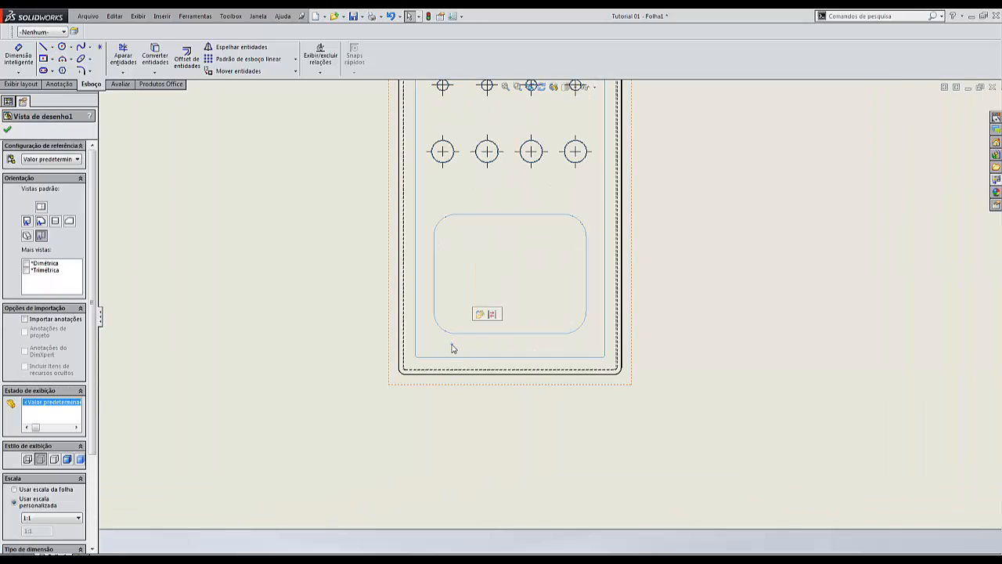
click(58, 463)
click(296, 390)
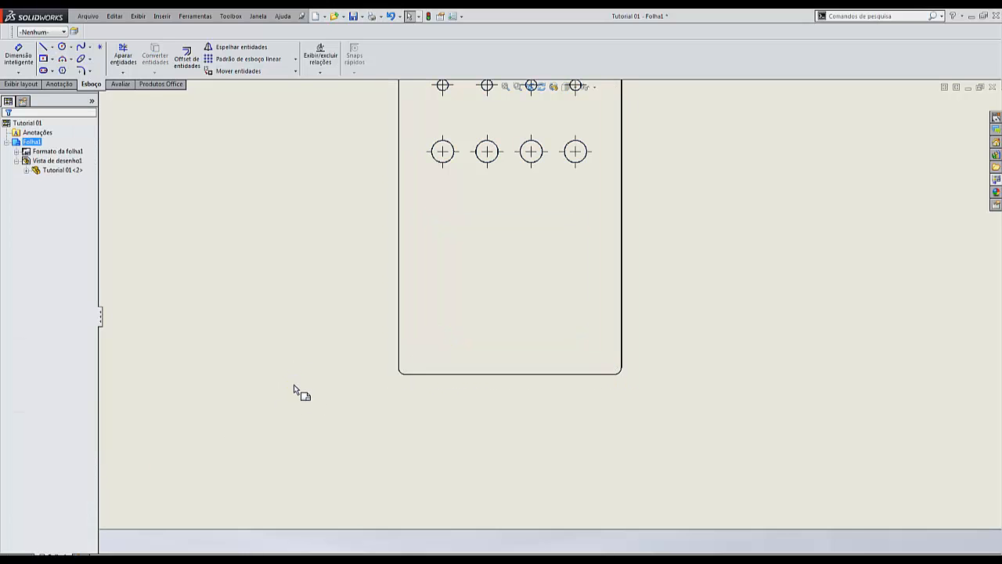
Delete the part's top view from the drawing sheet.
scroll(295, 390, up, 2)
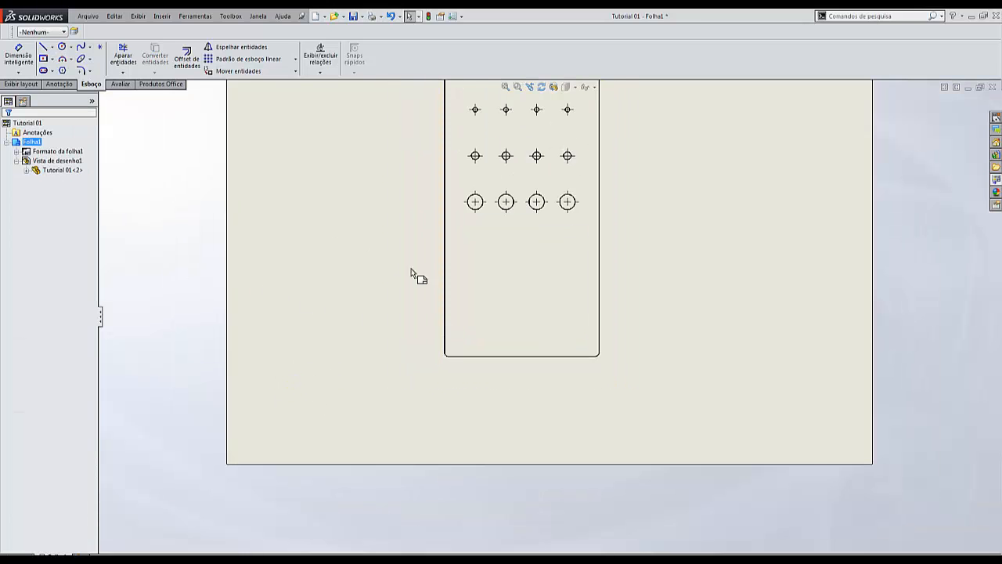
scroll(488, 306, up, 2)
click(511, 306)
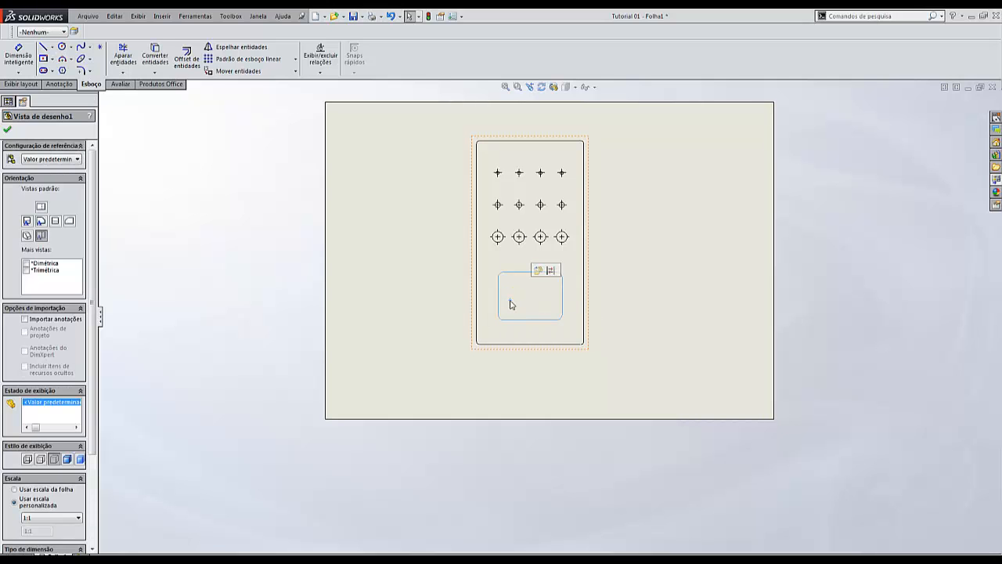
click(583, 263)
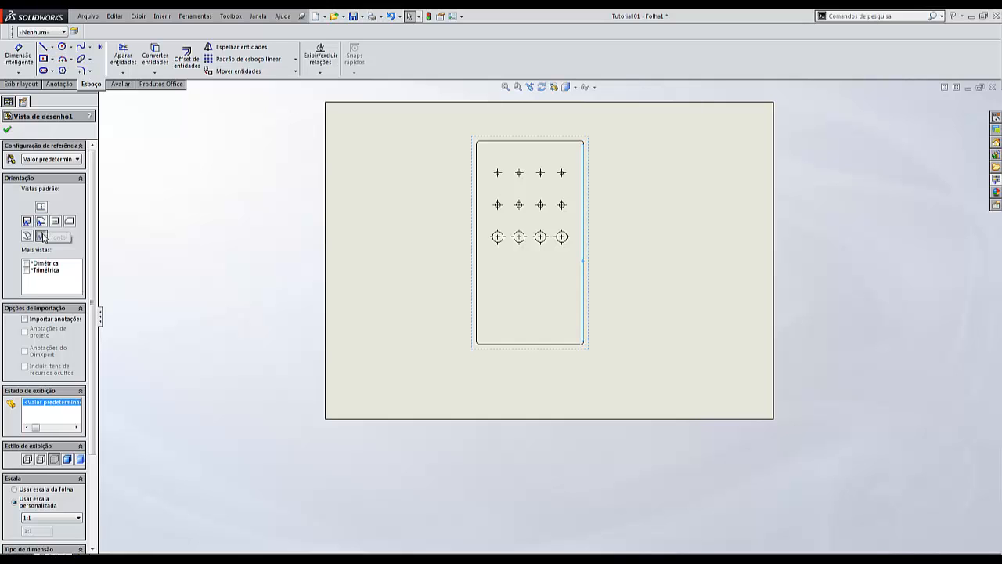
click(376, 310)
click(516, 315)
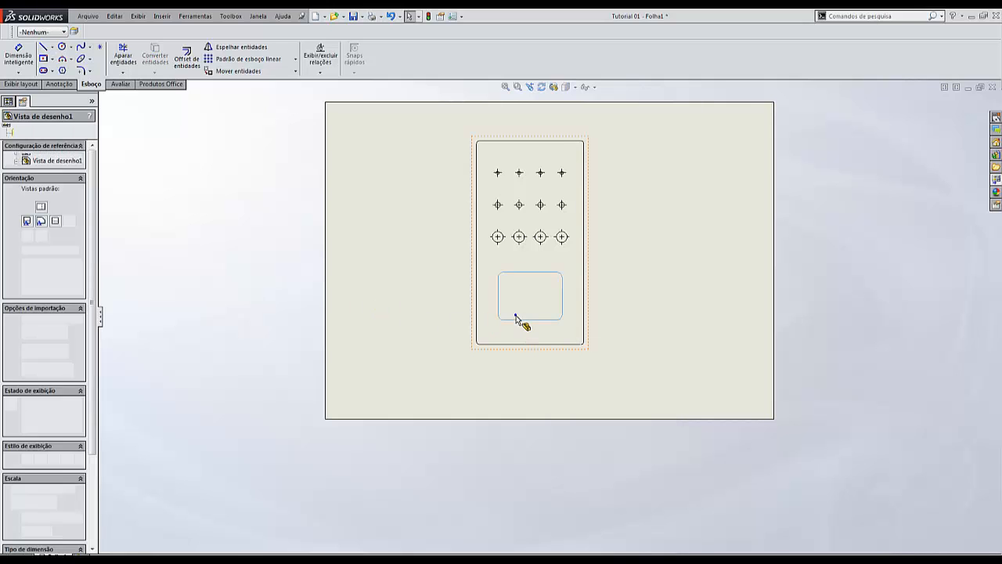
key(Delete)
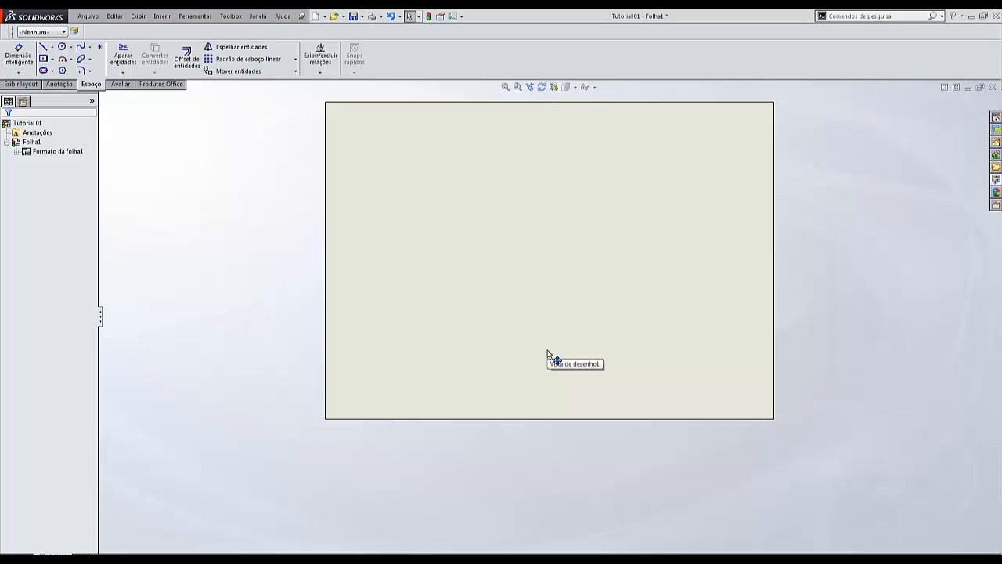
Place the part's top view (Superior) on the empty sheet again, without projected views.
click(994, 180)
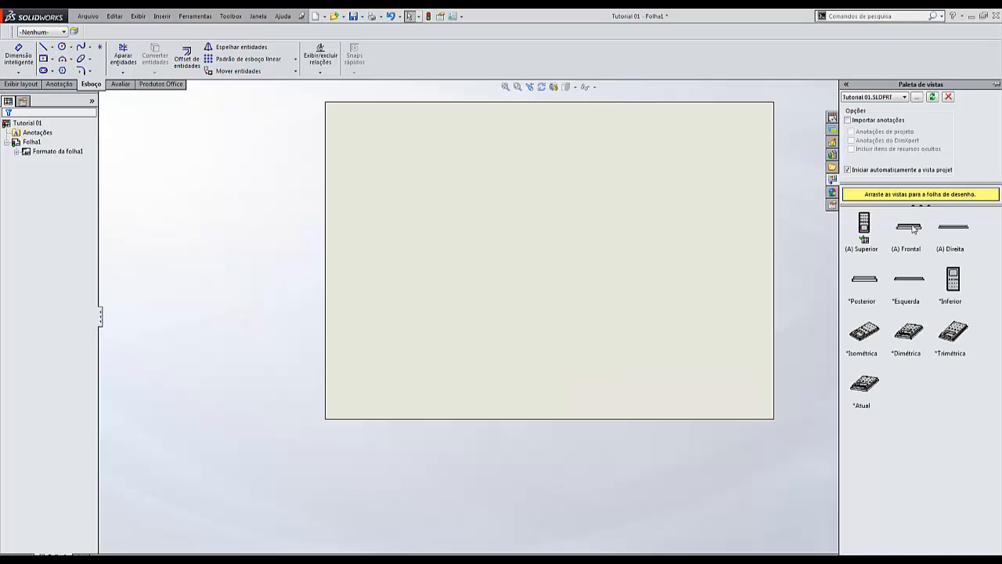
drag(869, 235, 547, 247)
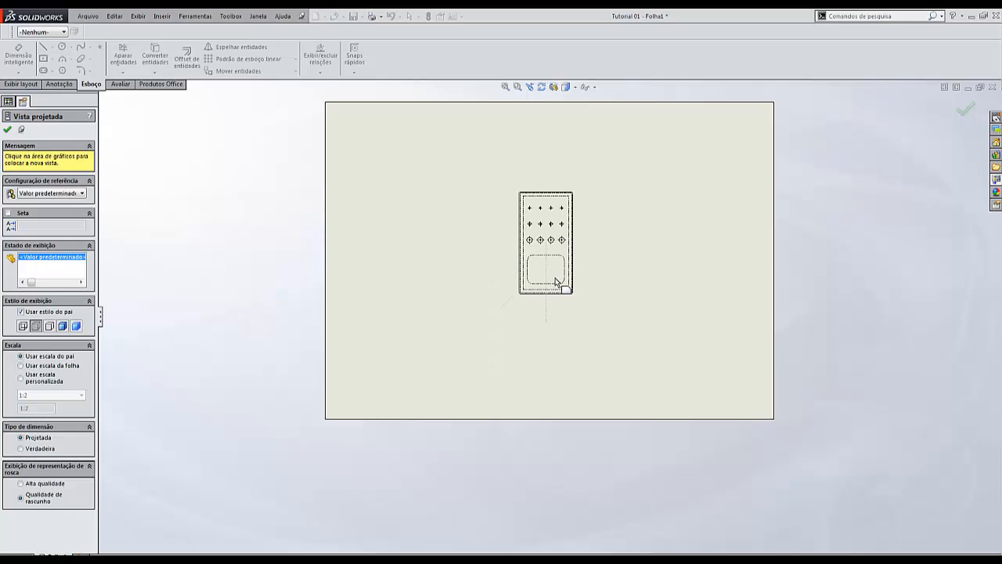
key(Escape)
scroll(555, 281, down, 6)
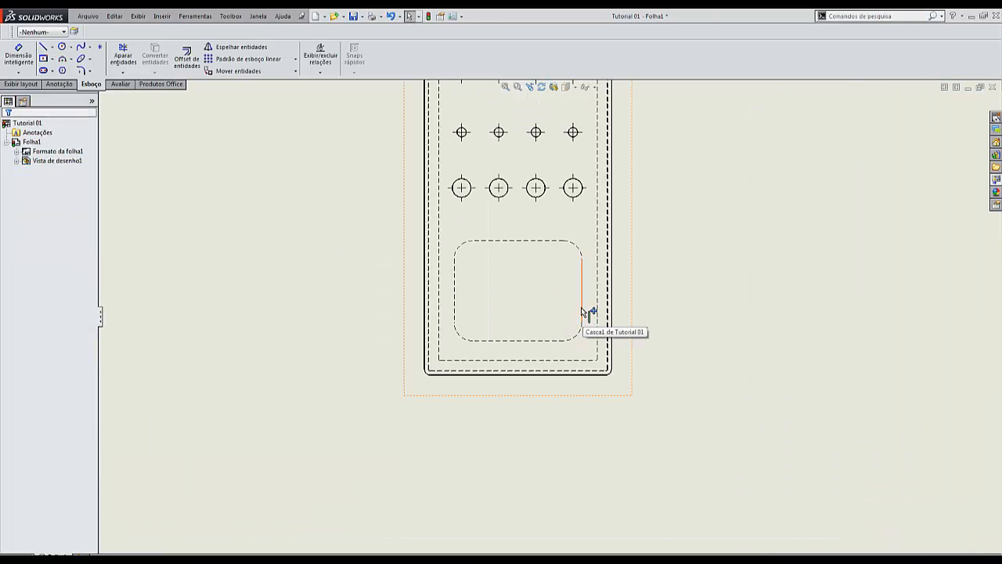
scroll(587, 311, up, 3)
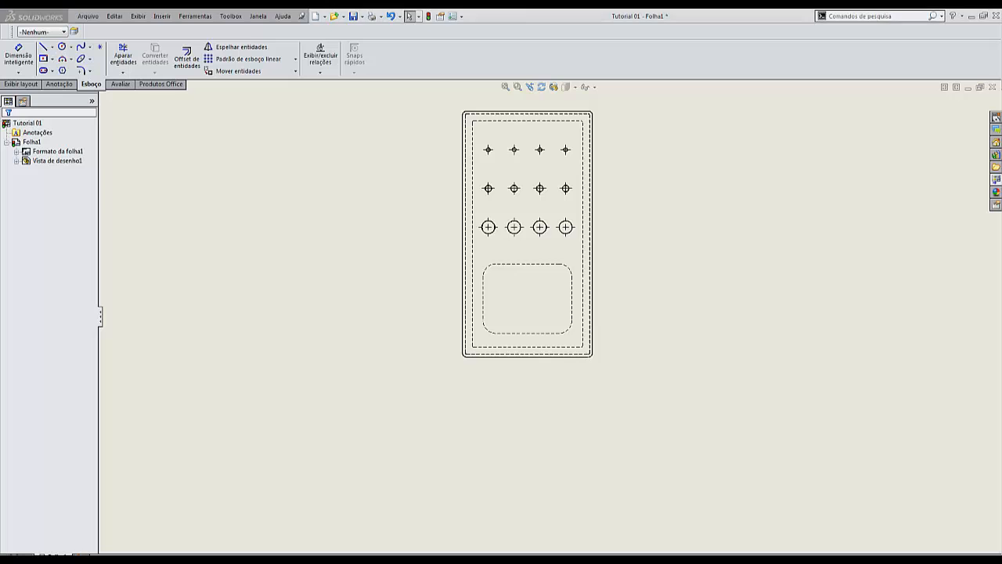
Switch to the Tutorial 01 part, orient the model to its top view, and return to the drawing.
click(729, 512)
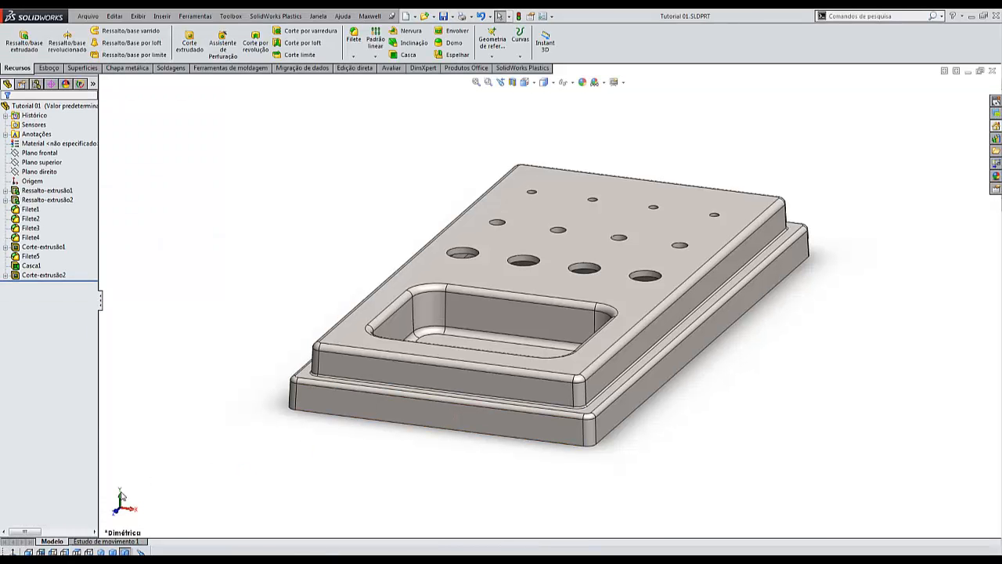
click(77, 552)
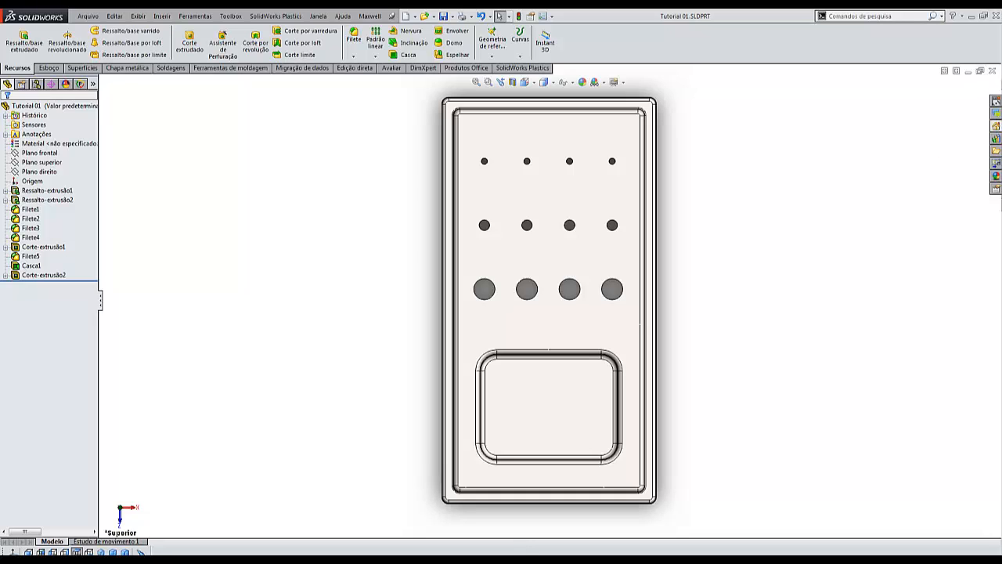
key(super)
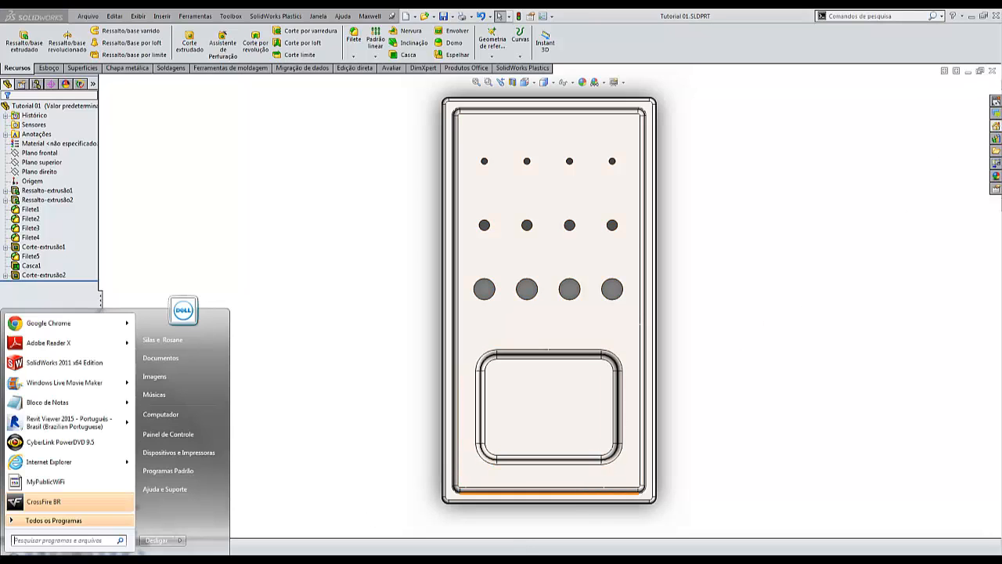
click(761, 559)
click(799, 530)
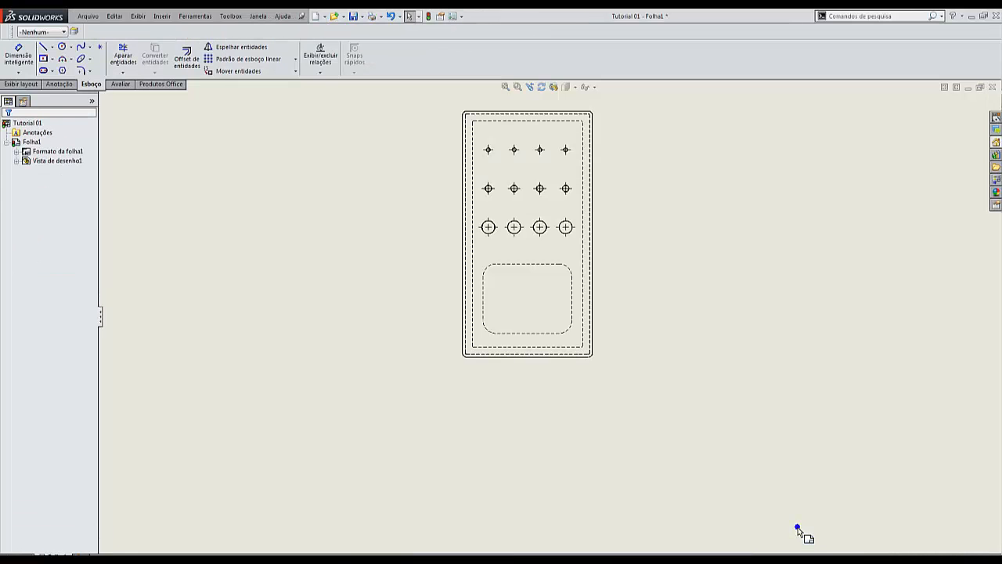
Replace the top view on the sheet with the part's current view (*Atual).
click(549, 309)
key(Delete)
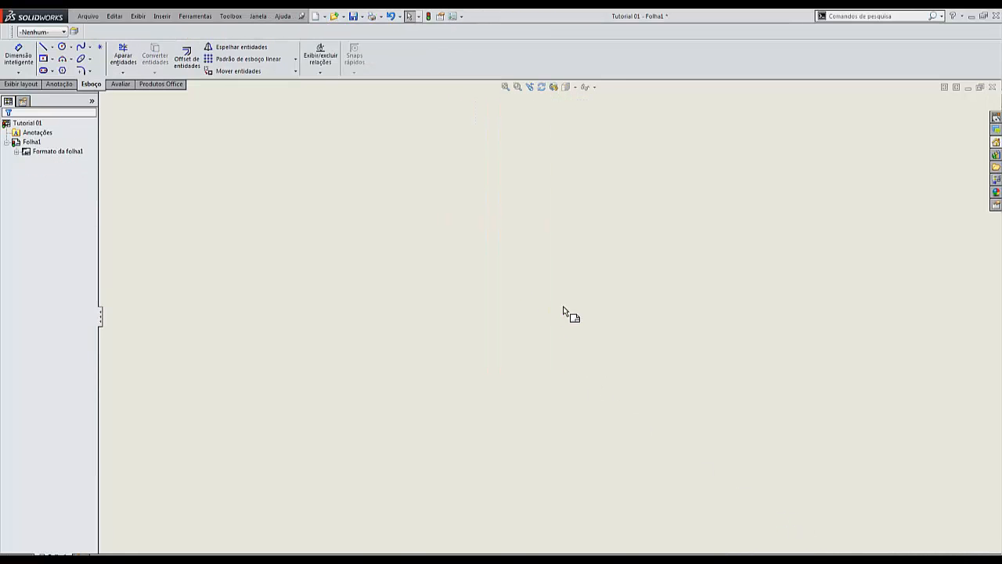
click(994, 166)
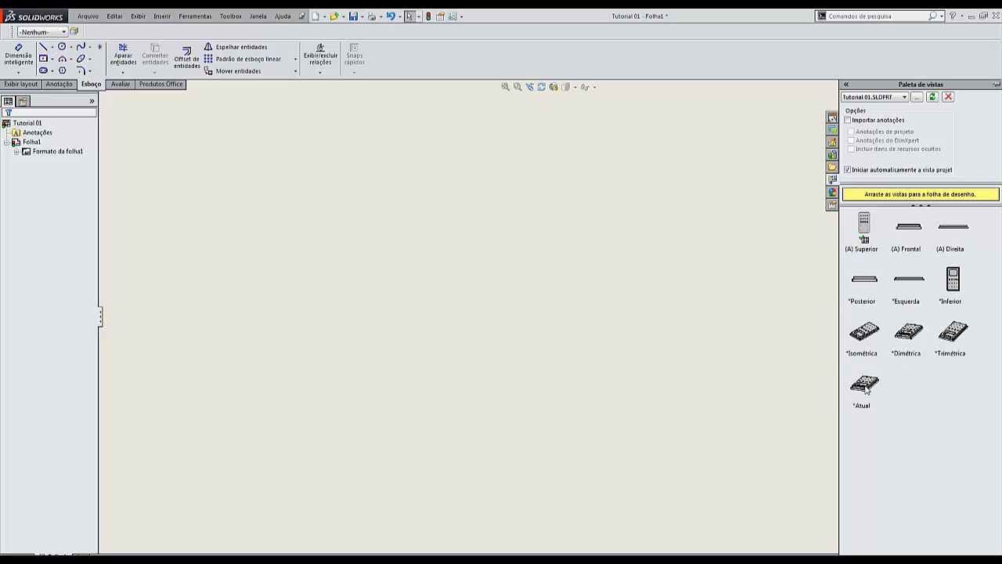
drag(867, 390, 588, 310)
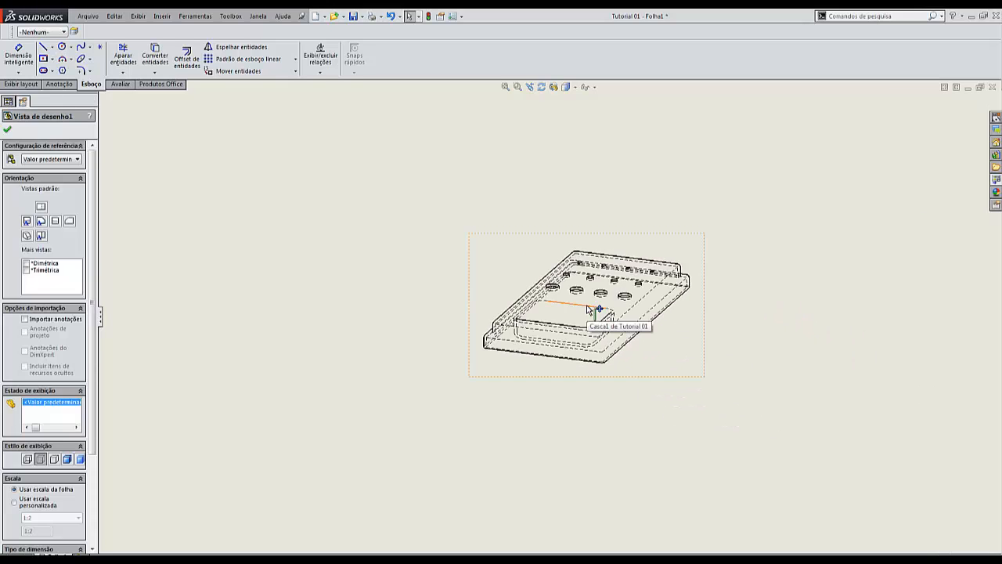
Delete the placed current view and close the drawing to return to the part.
key(Delete)
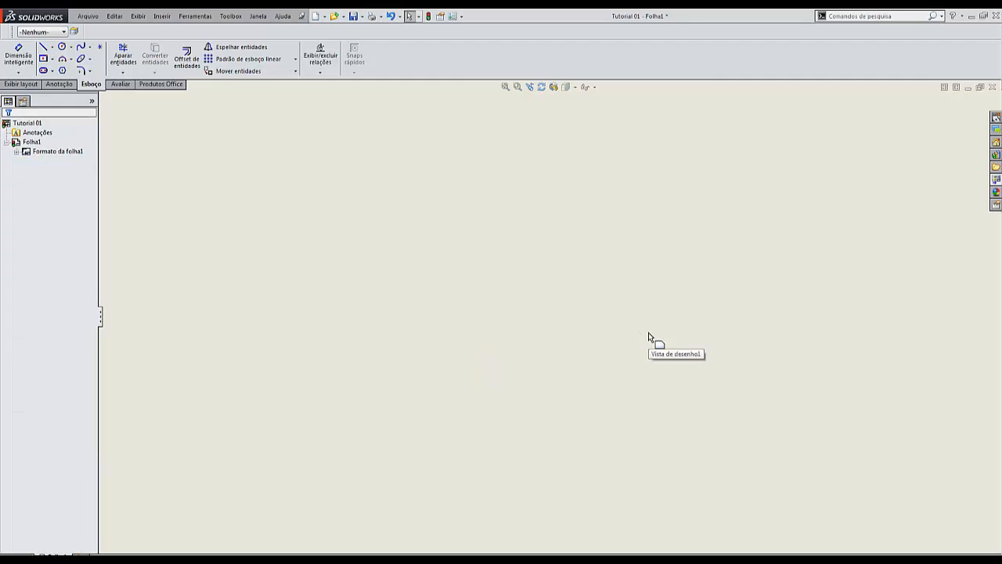
click(993, 91)
click(485, 303)
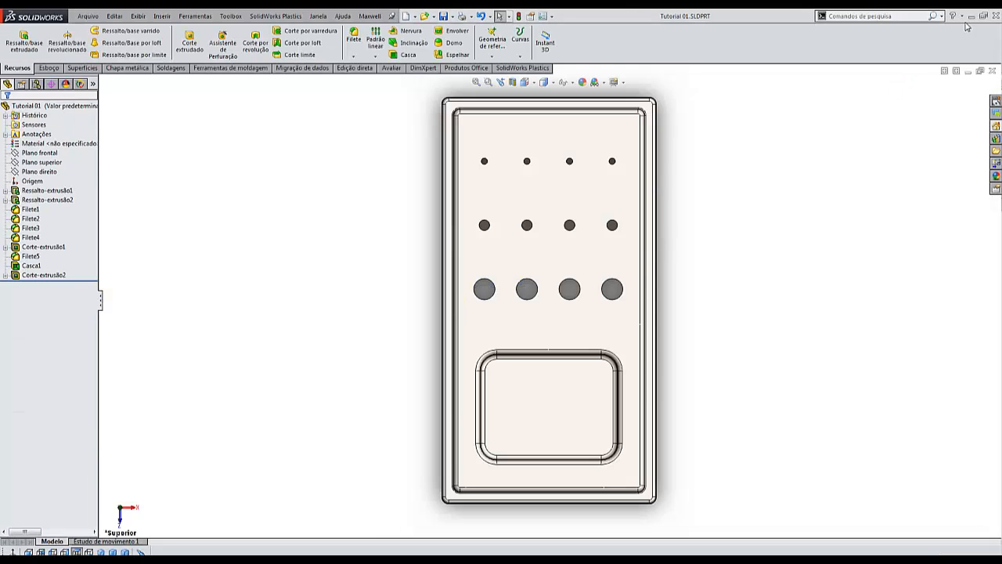
Create a new A3 (ISO) drawing from the part and place its current view (*Atual) without projected views.
click(414, 17)
click(450, 38)
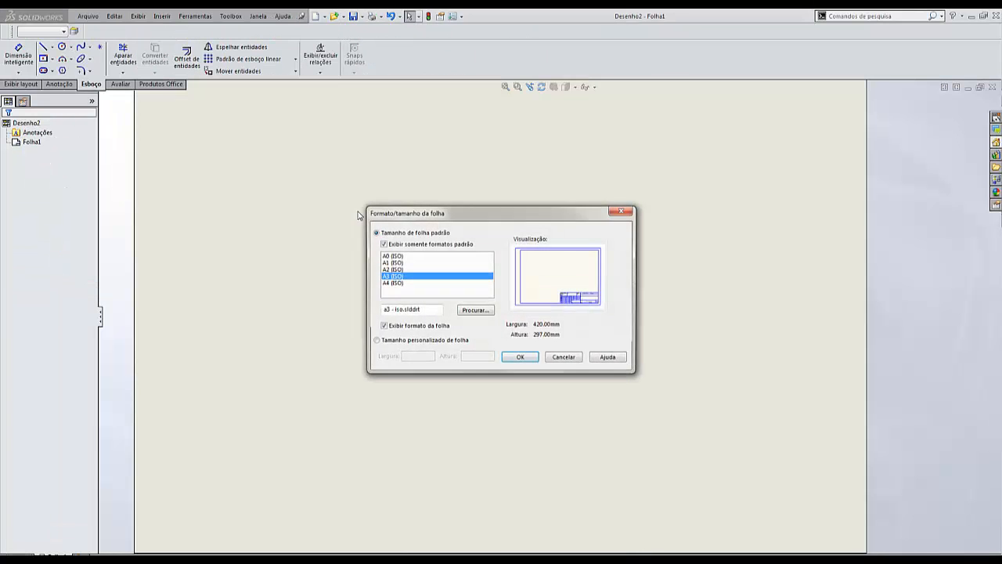
click(518, 358)
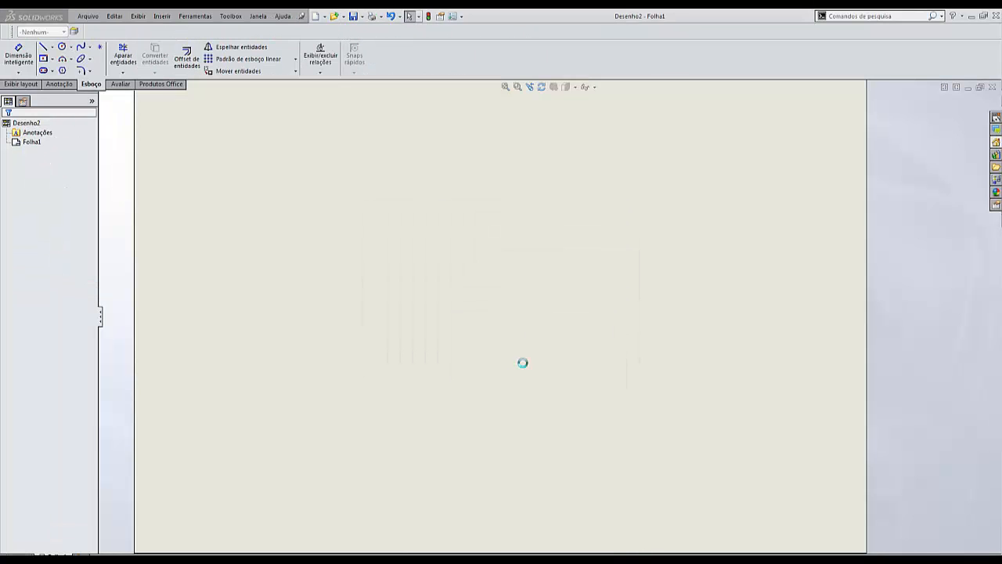
drag(862, 382, 552, 314)
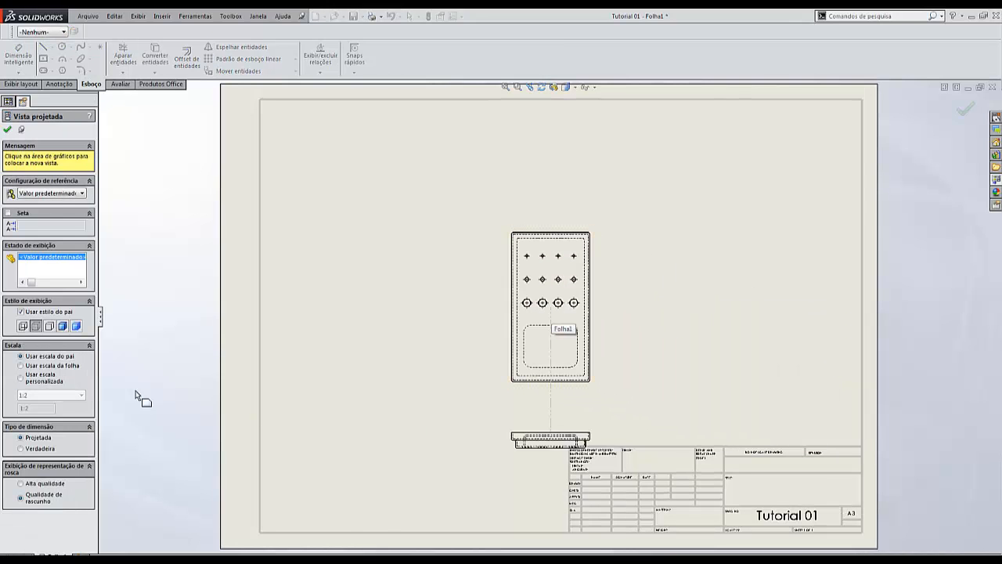
click(50, 325)
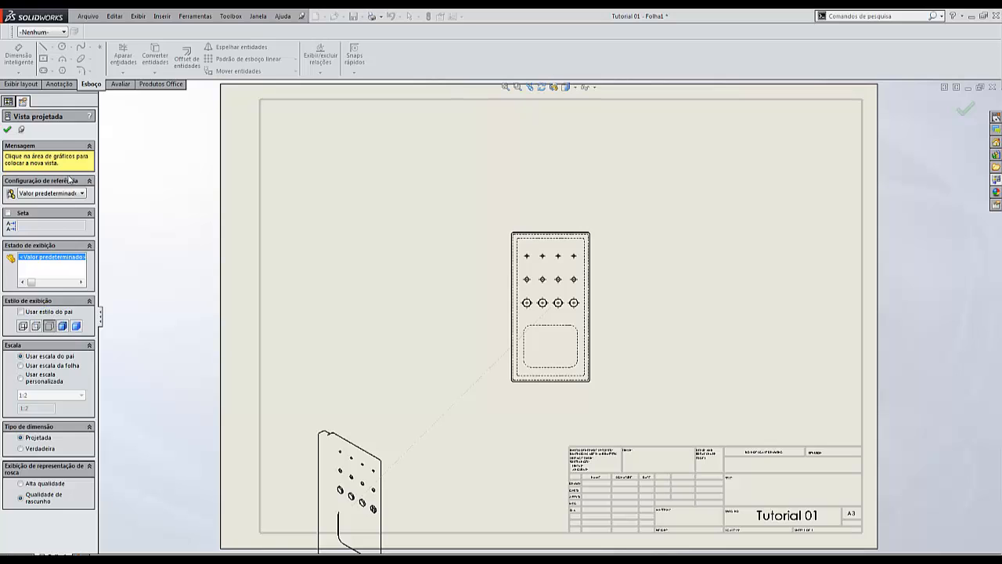
click(9, 130)
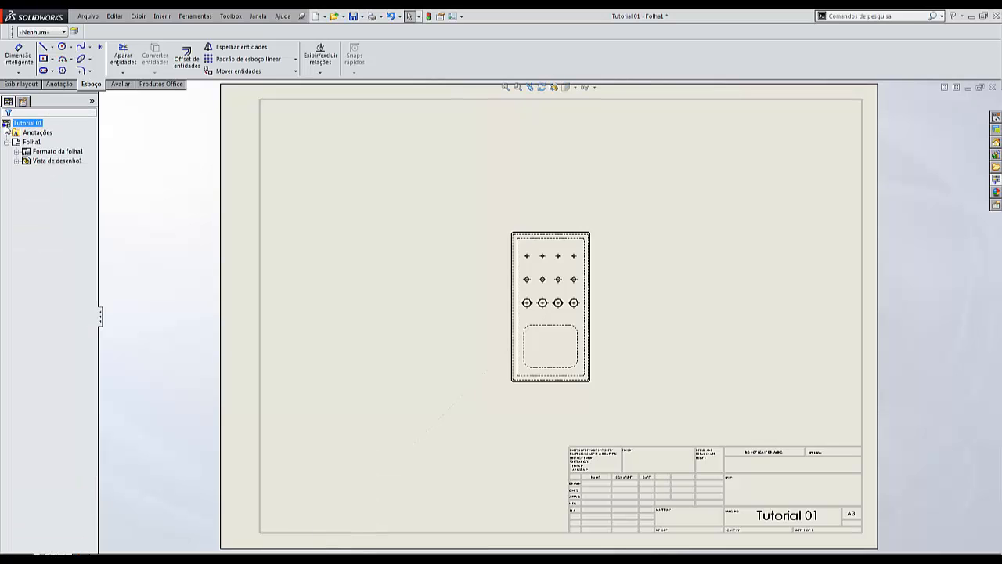
Set the new drawing view's display style to hidden lines removed.
click(529, 351)
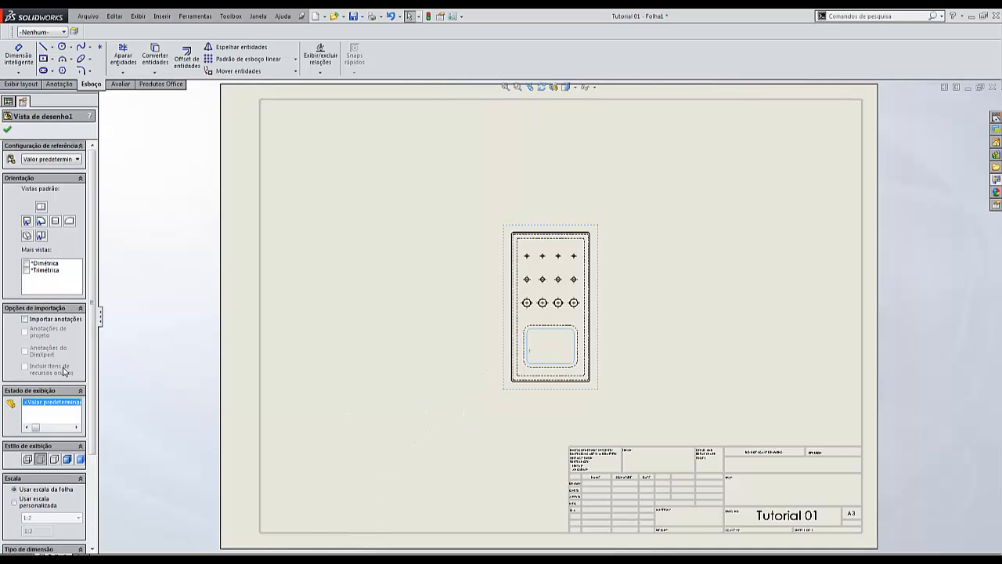
click(55, 462)
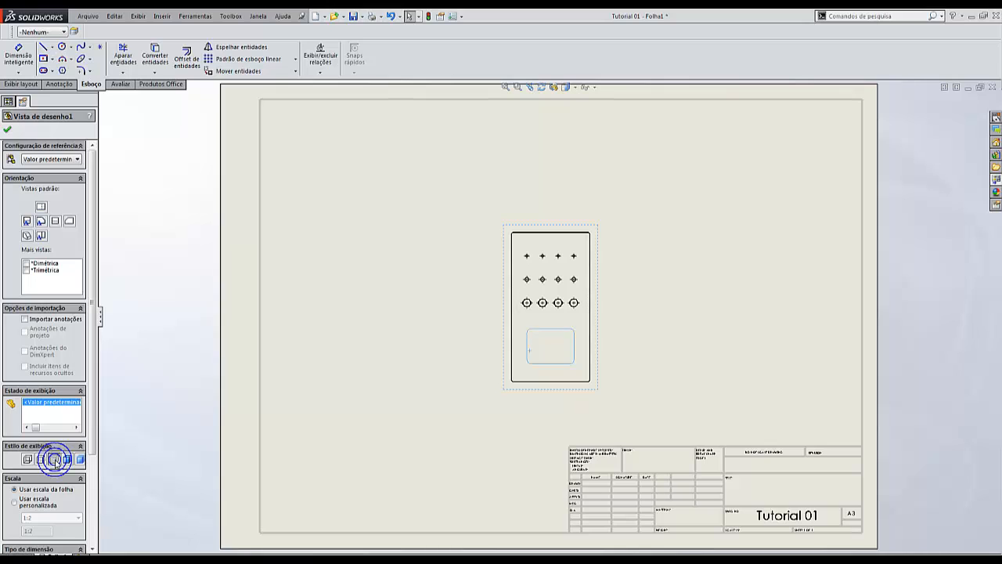
click(411, 441)
Set the drawing view's orientation to the standard top view (Superior).
click(558, 346)
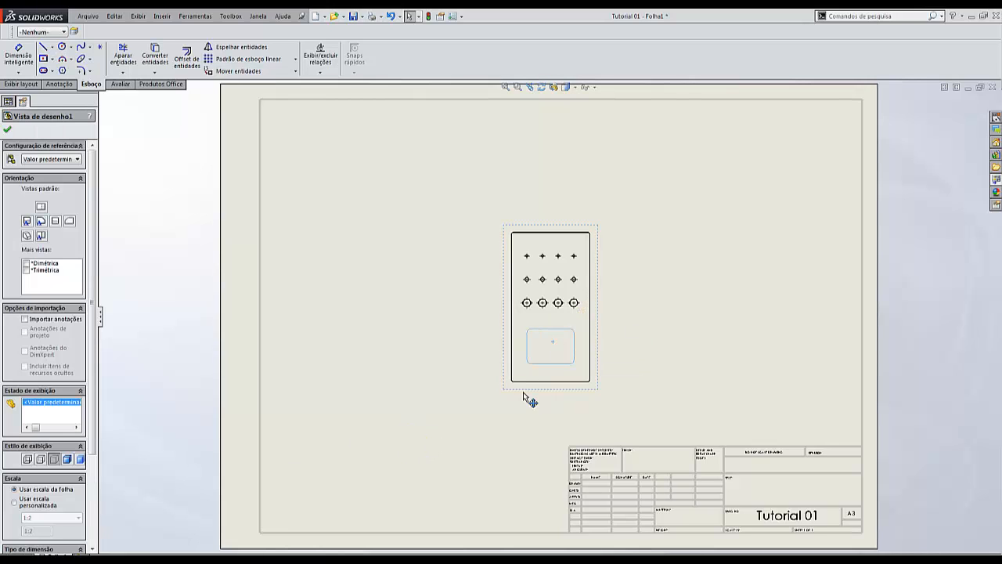
click(41, 236)
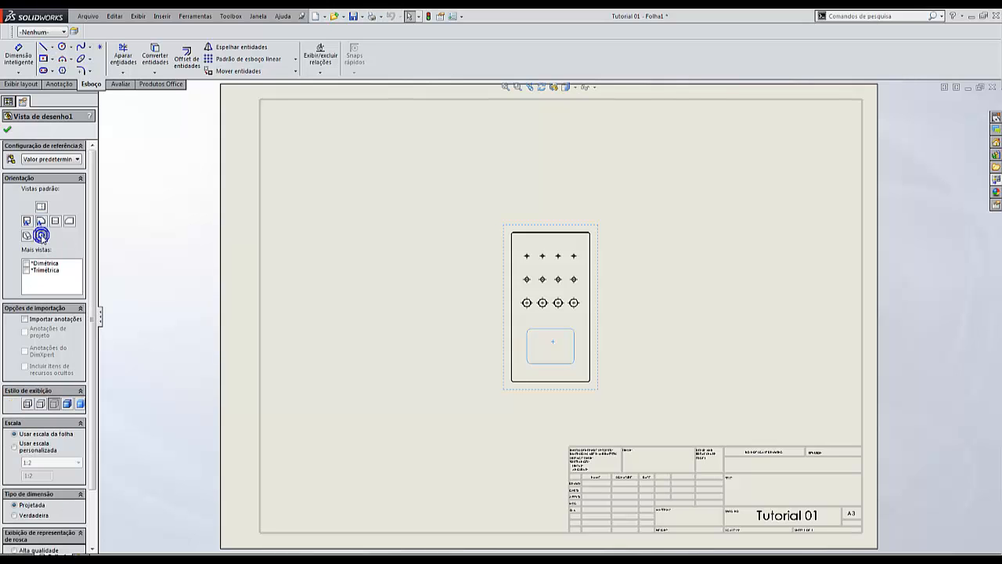
click(362, 305)
Set the drawing view's display style to hidden lines visible.
scroll(543, 340, down, 4)
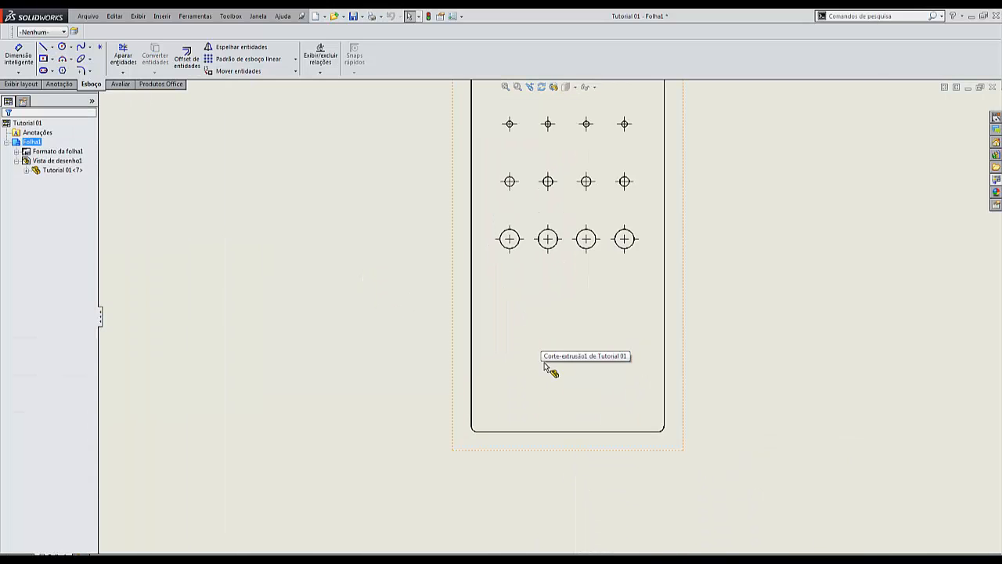
click(546, 367)
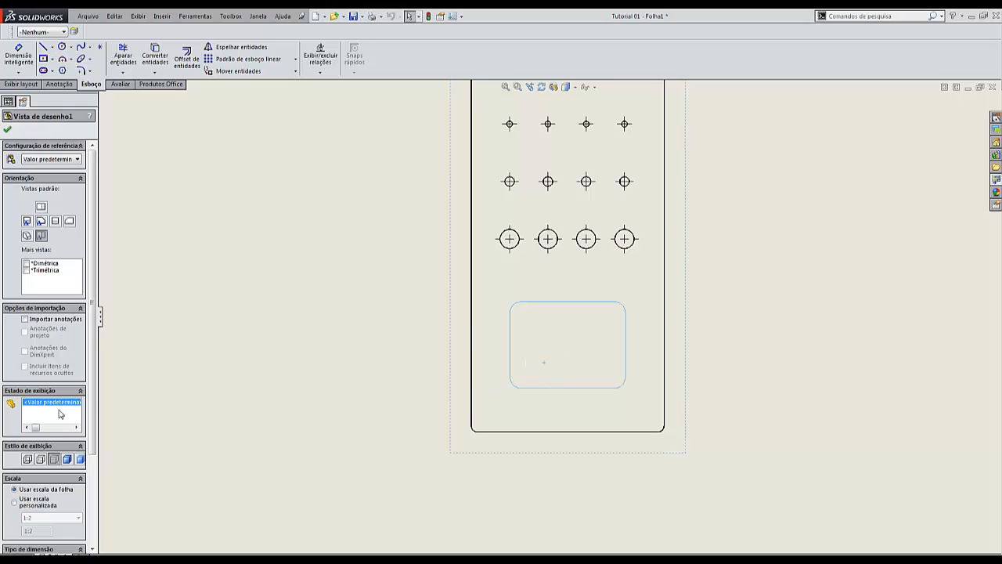
click(41, 461)
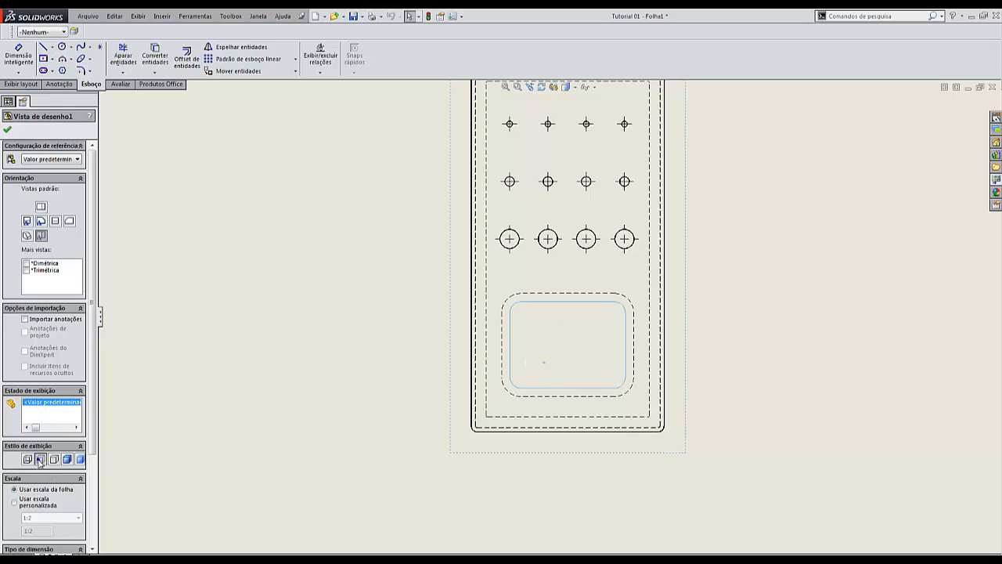
click(273, 370)
key(f)
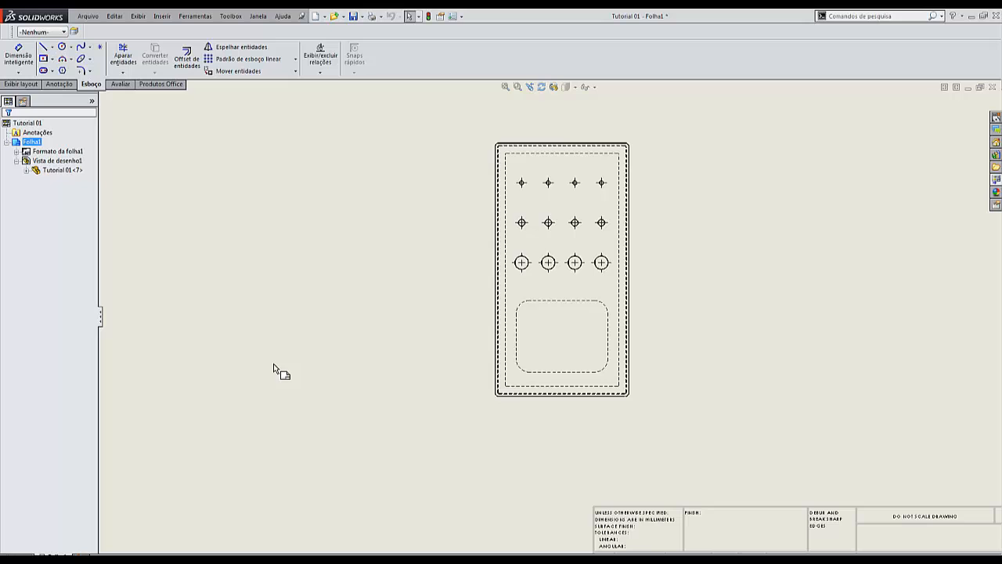
scroll(632, 352, up, 5)
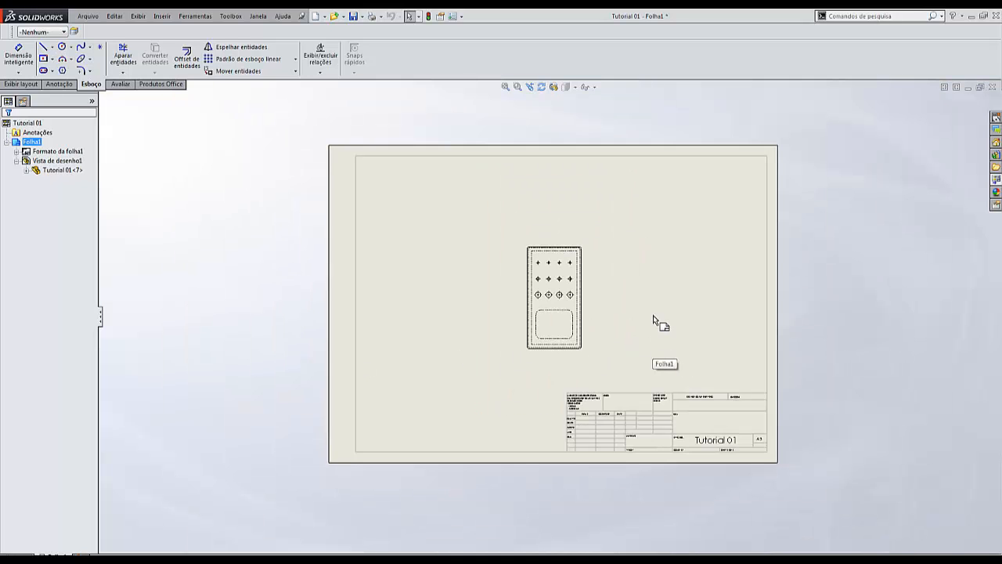
Set the drawing view's display style to shaded without edges.
click(561, 326)
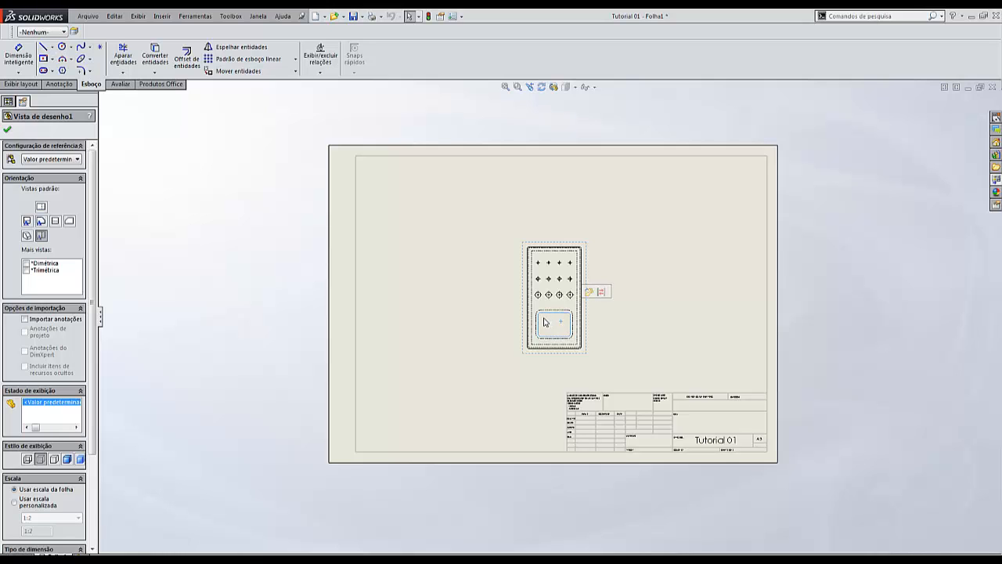
click(600, 336)
scroll(556, 333, down, 2)
click(530, 333)
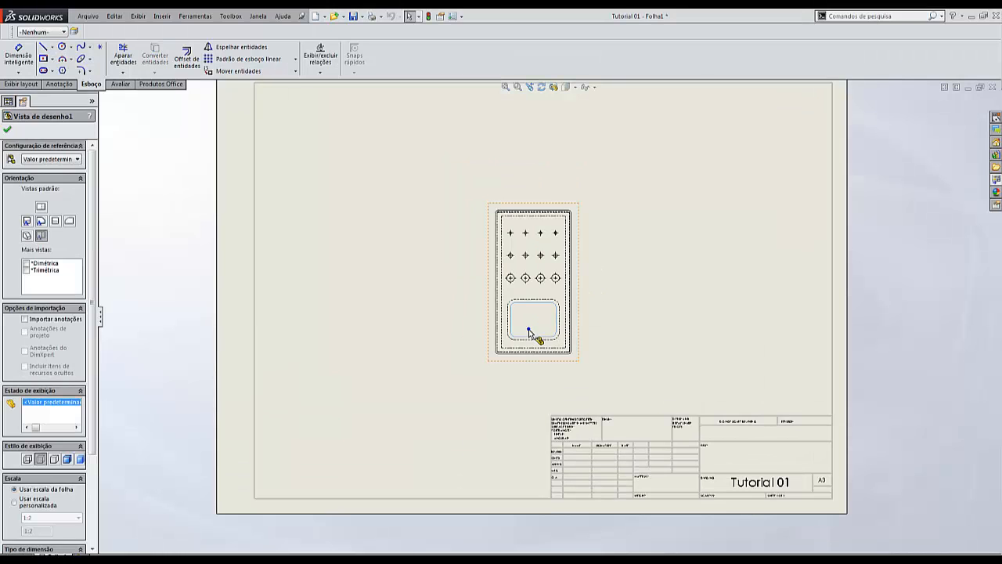
click(80, 458)
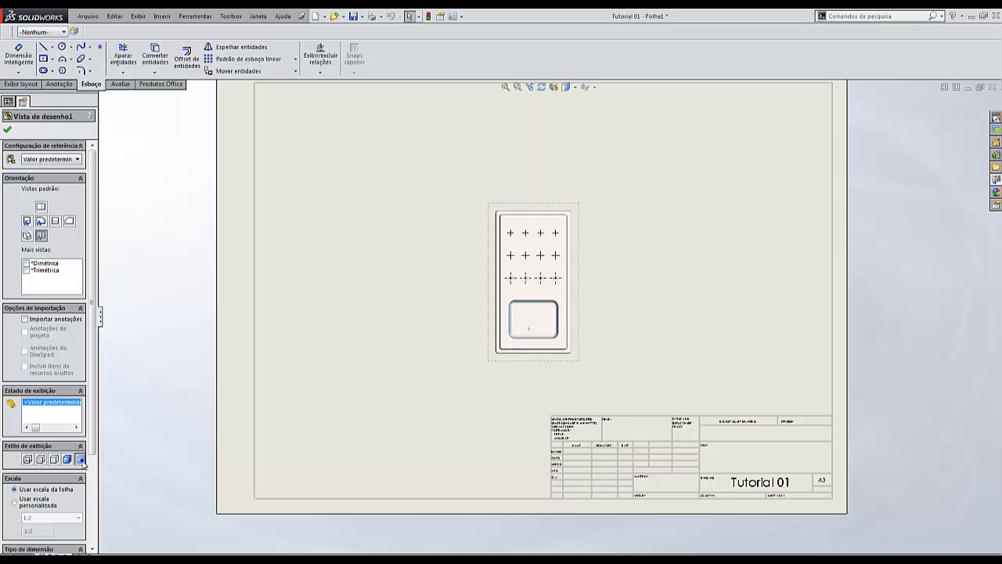
Set the drawing view's display style to shaded with edges and examine the holes and rectangular pocket.
click(335, 391)
scroll(527, 340, down, 4)
scroll(587, 352, down, 2)
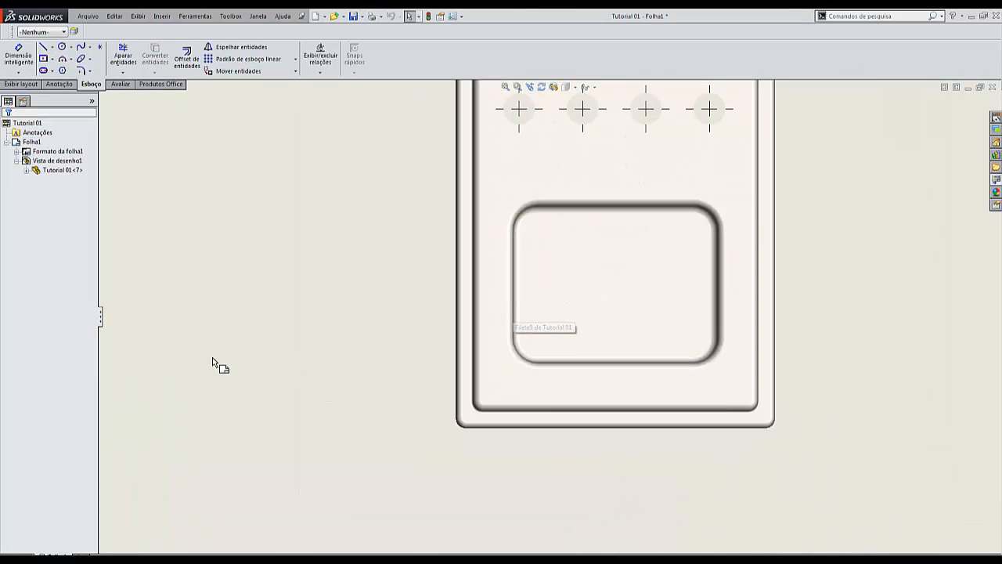
click(564, 301)
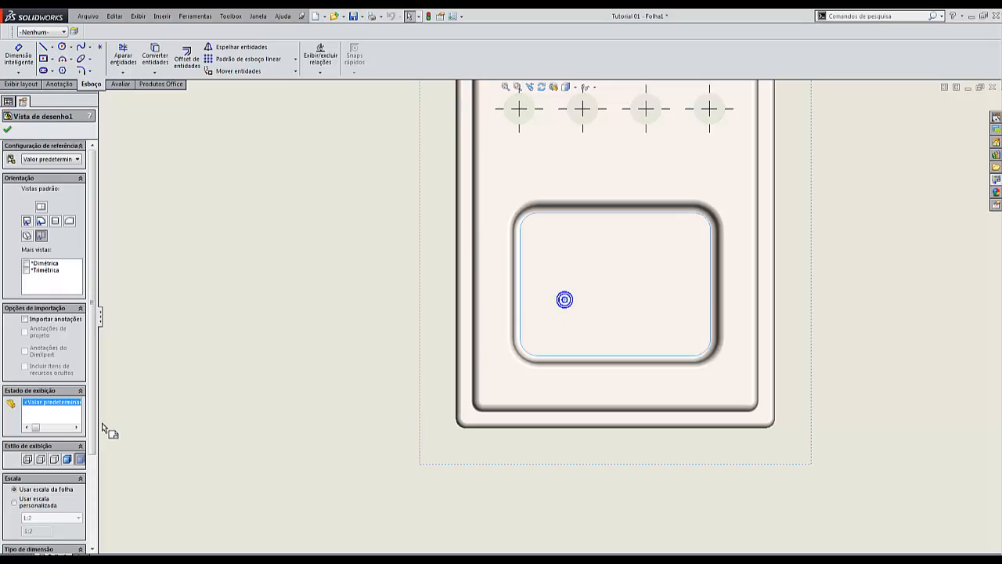
click(68, 459)
click(366, 378)
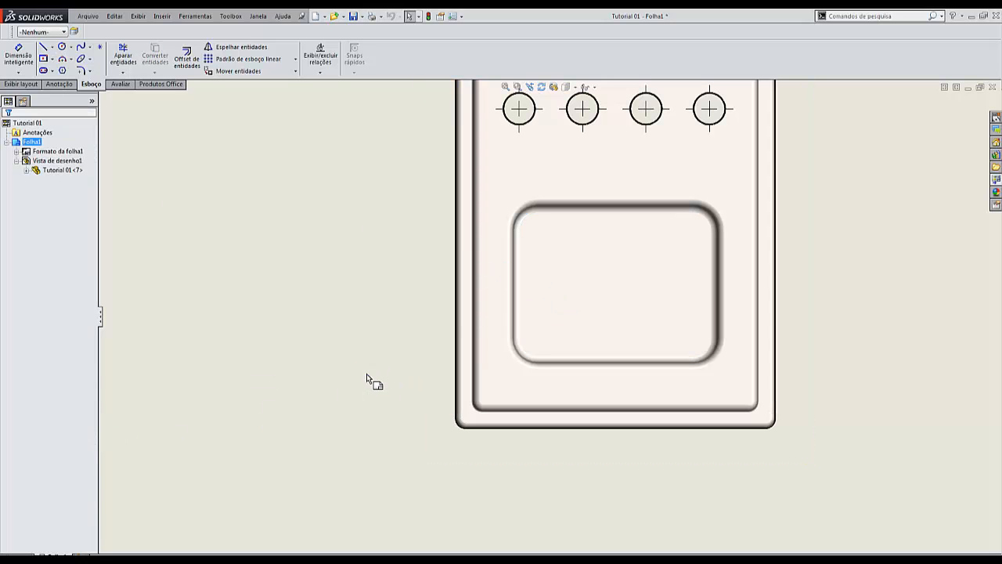
scroll(522, 274, down, 8)
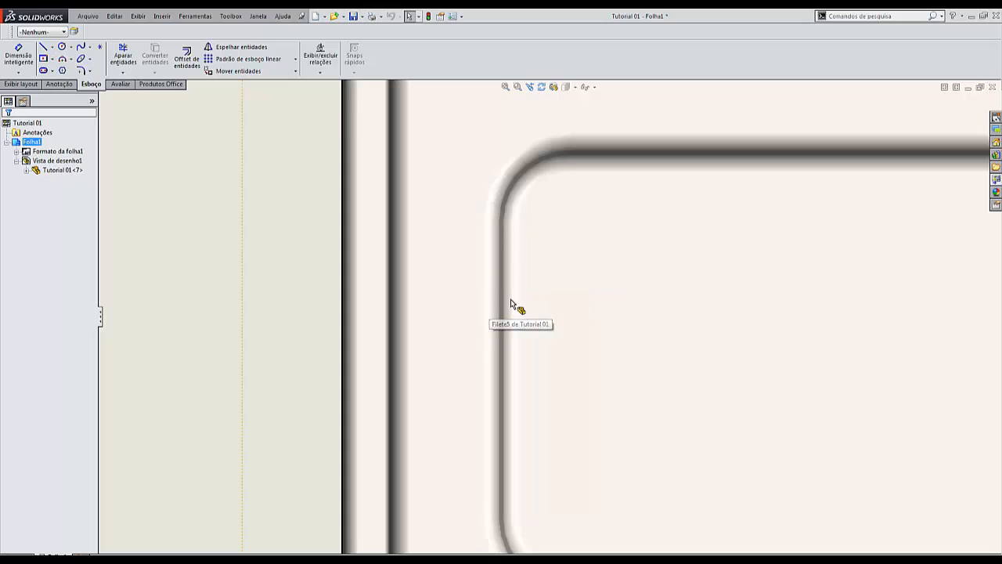
scroll(534, 362, up, 6)
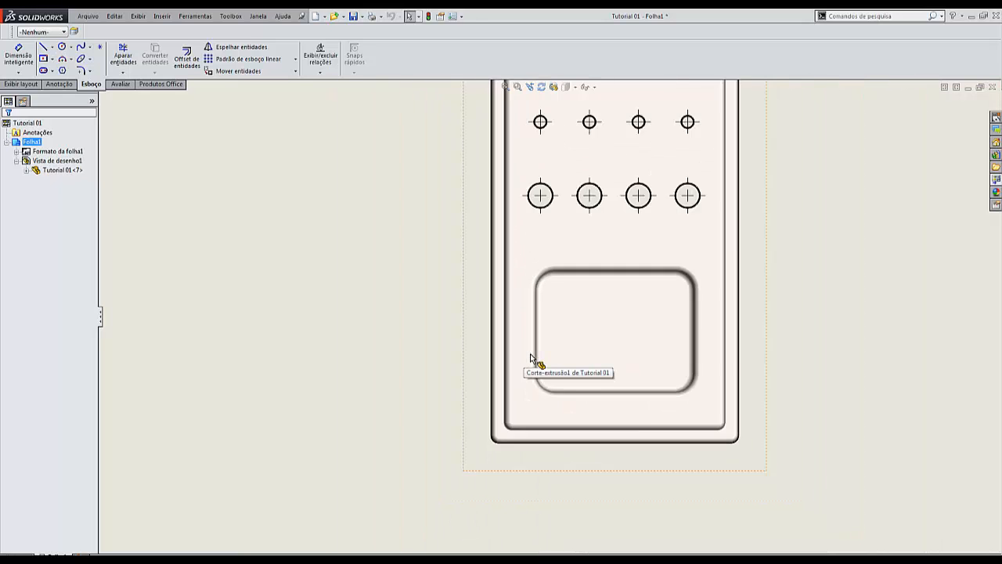
scroll(530, 357, up, 2)
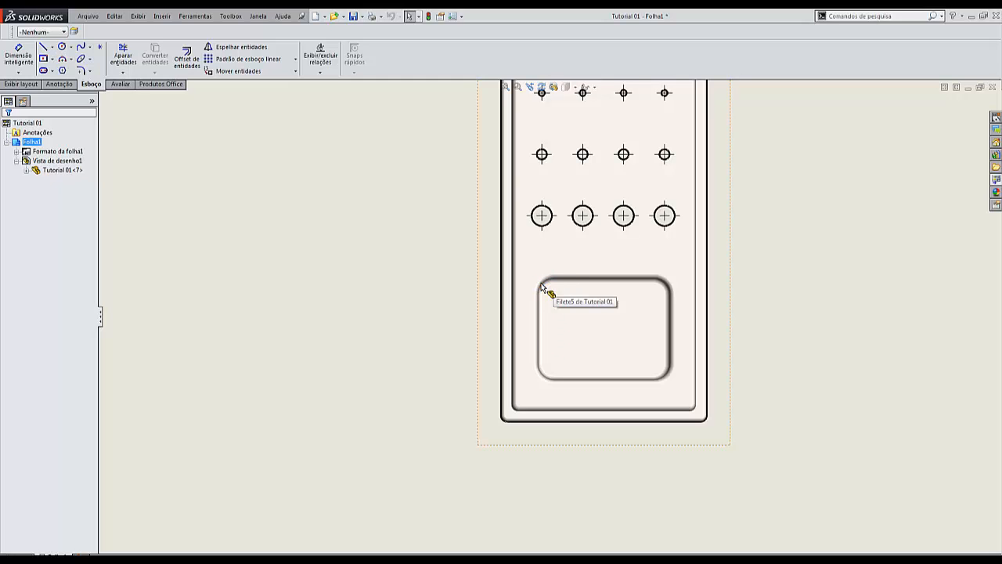
scroll(541, 340, up, 5)
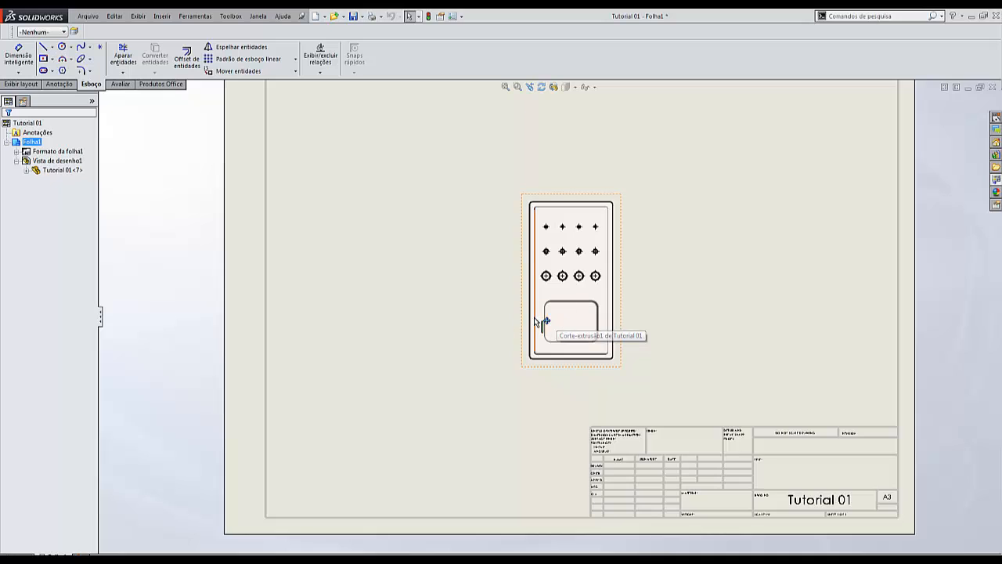
scroll(541, 320, down, 5)
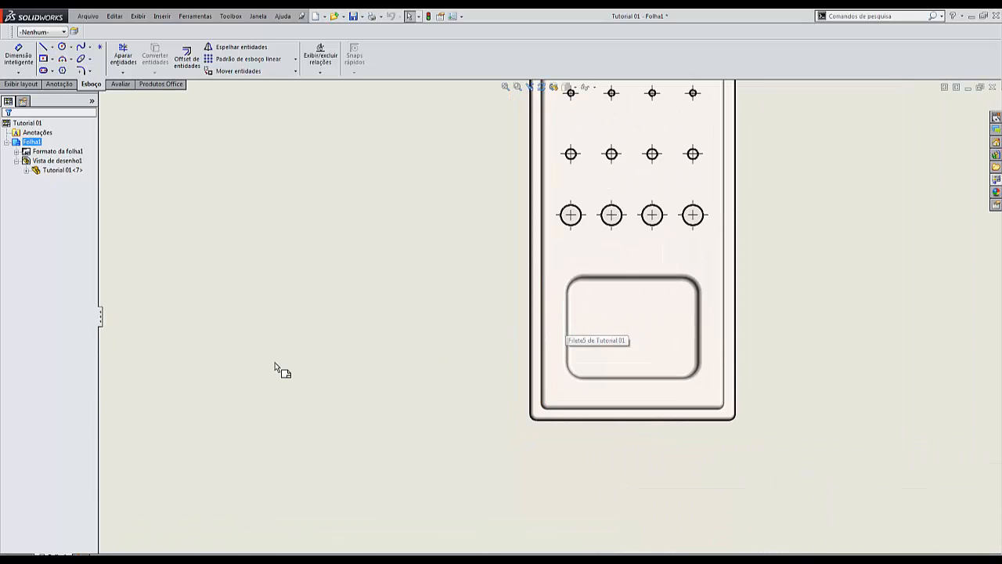
Switch the shaded drawing view back to the hidden lines removed display style.
click(564, 313)
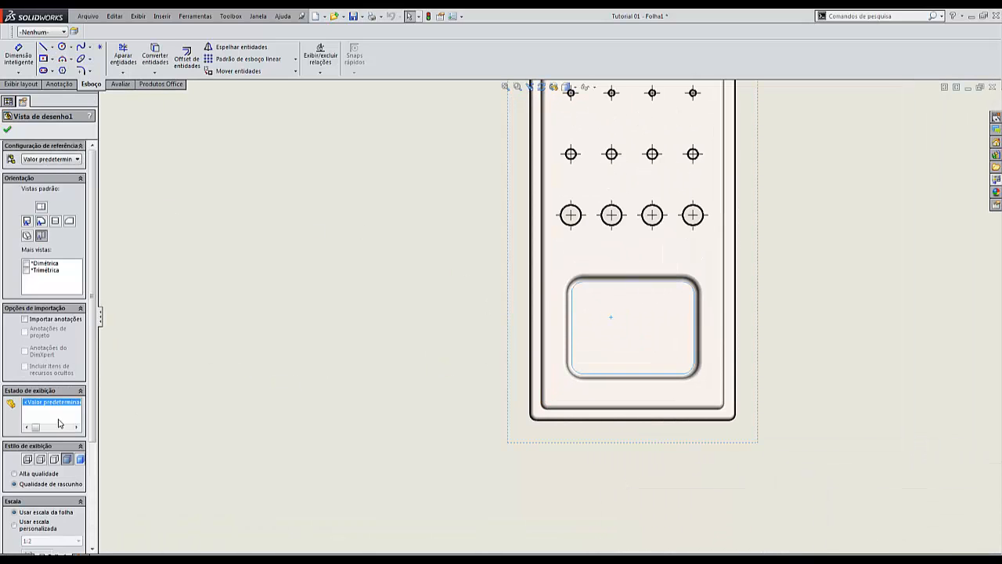
click(54, 459)
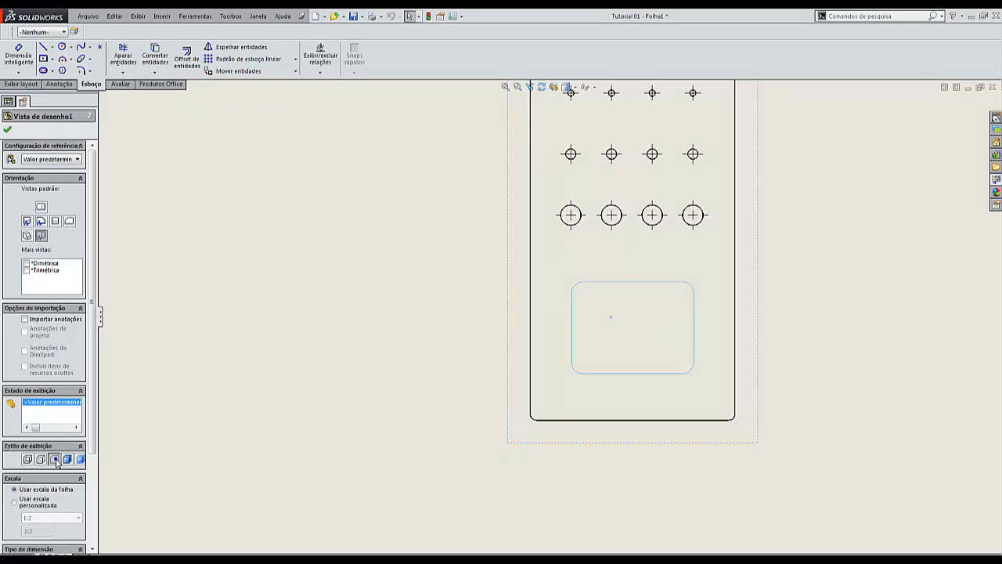
click(302, 413)
click(569, 330)
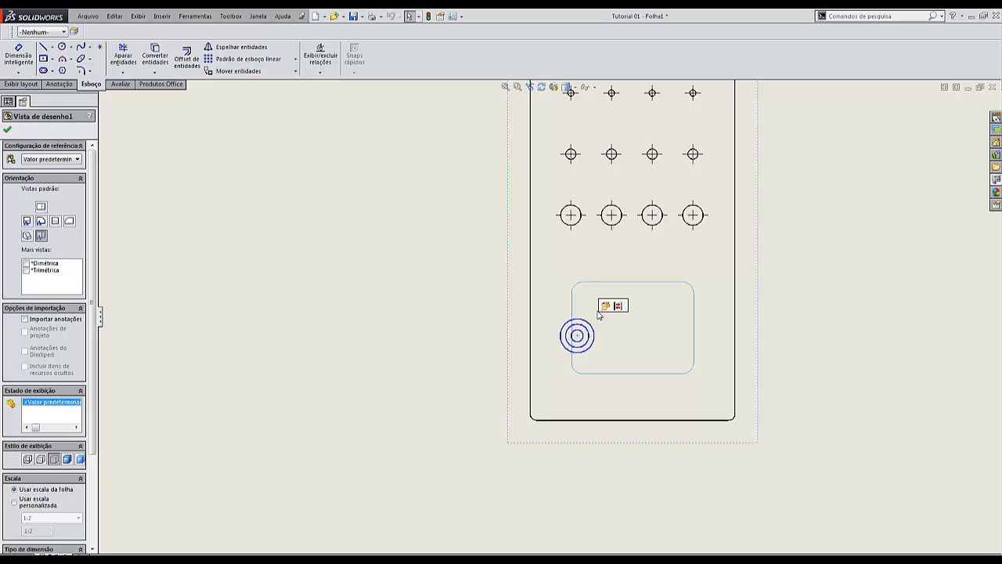
scroll(596, 312, up, 3)
click(475, 341)
scroll(322, 246, up, 2)
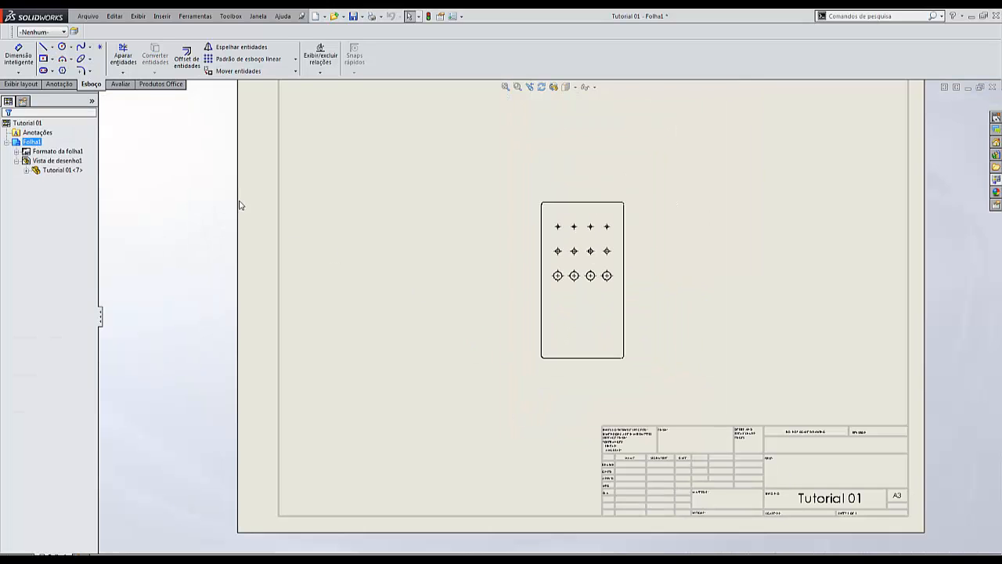
Create a vertical section view A-A through the midpoint of the part's upper edge and place it beside the top view.
mouse_move(376, 229)
right_down()
mouse_move(333, 232)
mouse_move(387, 256)
right_up()
key(Escape)
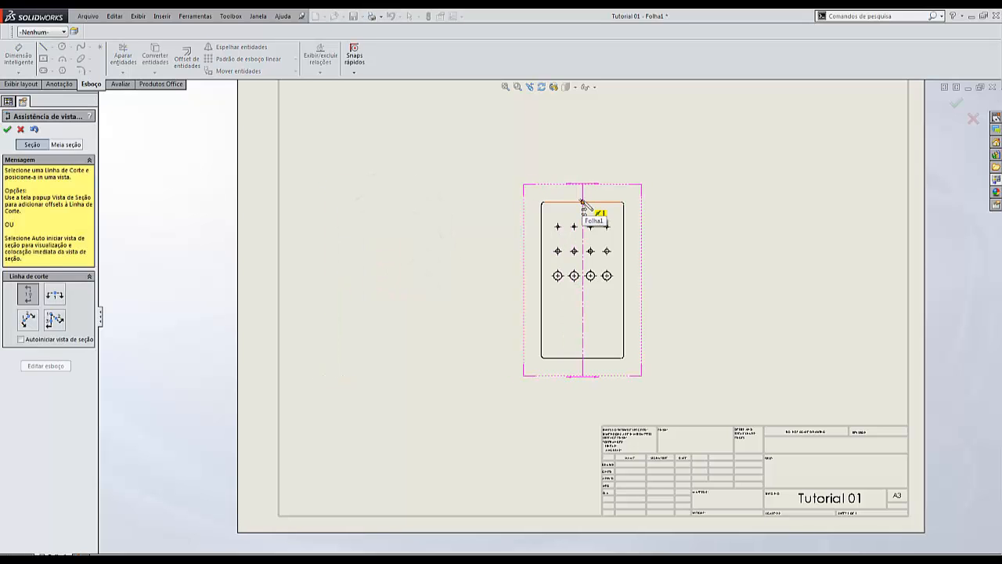
click(582, 202)
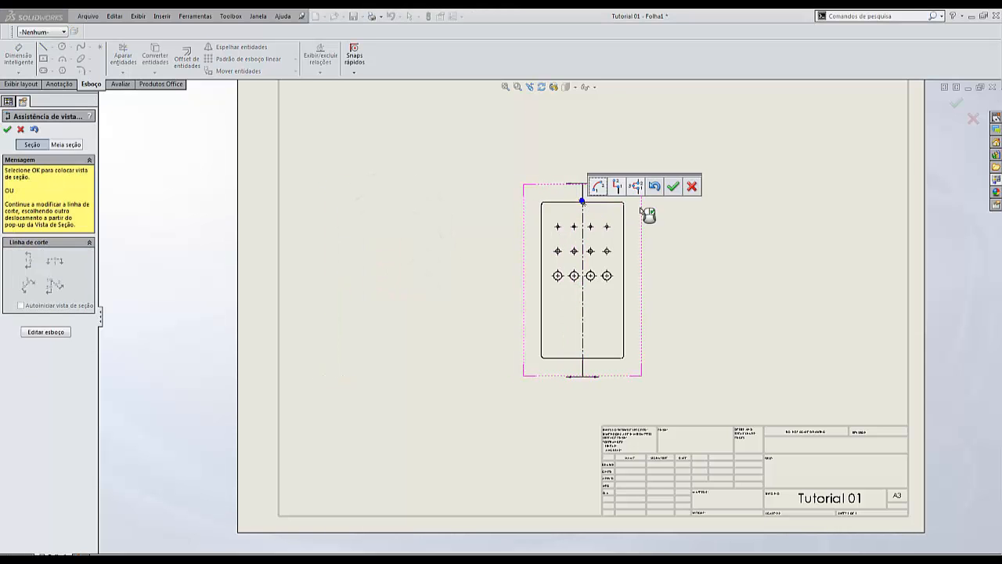
click(673, 184)
click(790, 235)
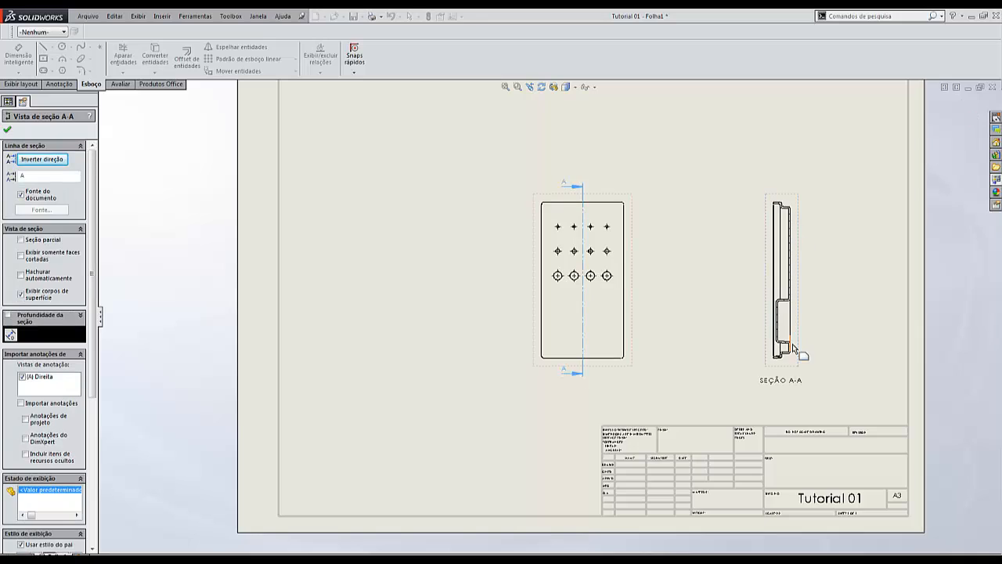
scroll(814, 337, up, 5)
scroll(737, 325, up, 2)
scroll(704, 320, down, 5)
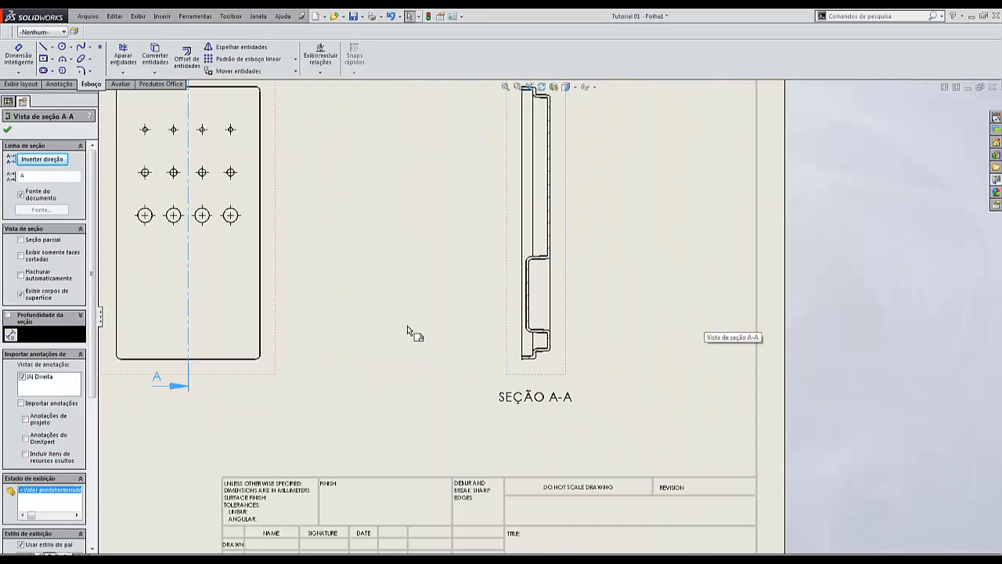
scroll(409, 331, up, 2)
scroll(372, 321, down, 4)
scroll(373, 321, up, 4)
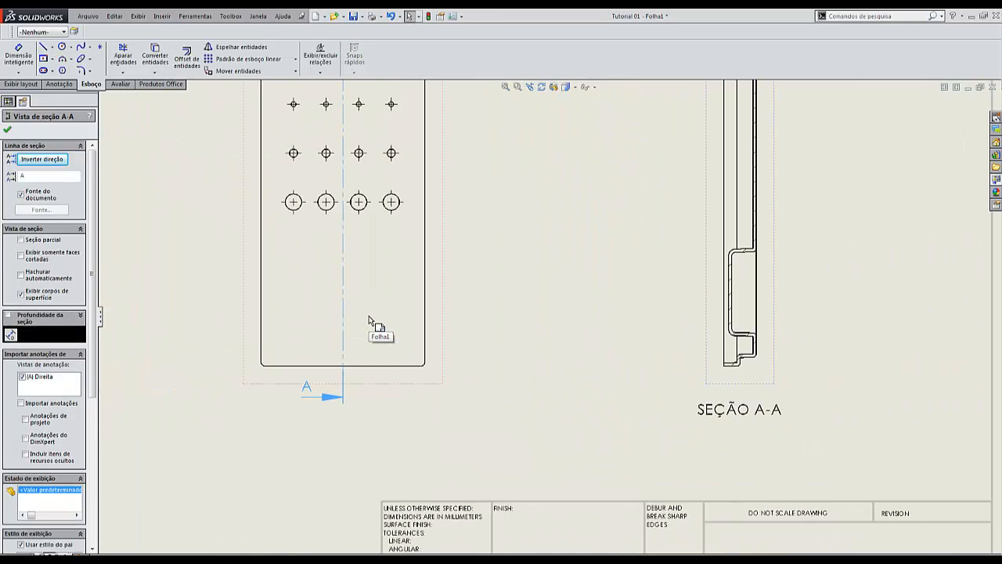
key(Escape)
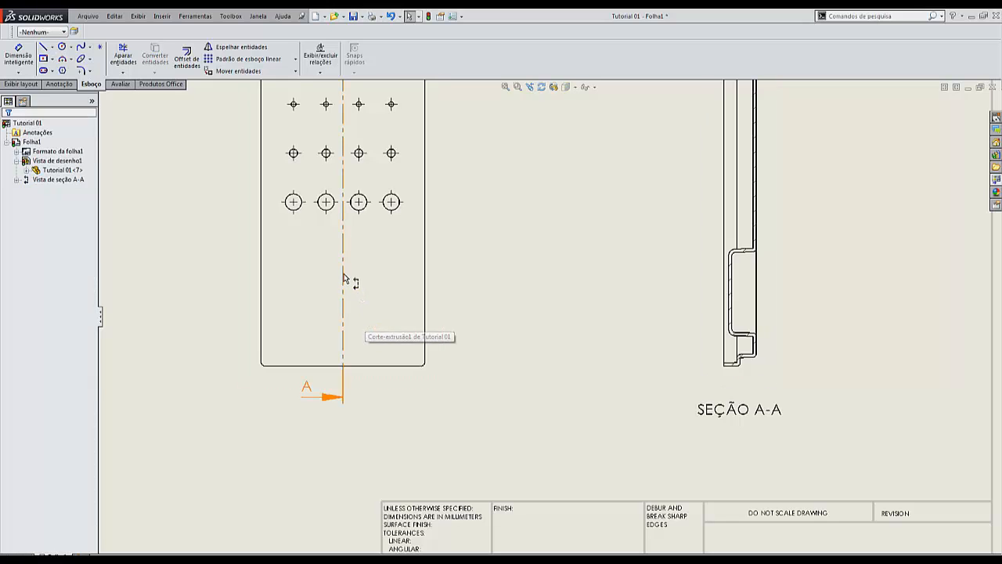
Delete section view A-A together with the cutting line left on the top view.
click(345, 278)
key(Escape)
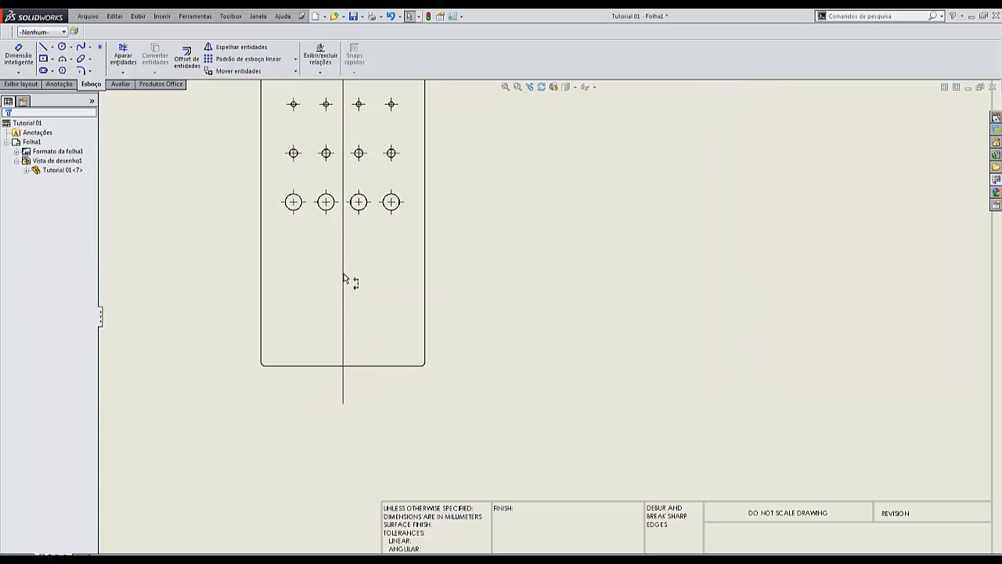
key(f)
click(429, 294)
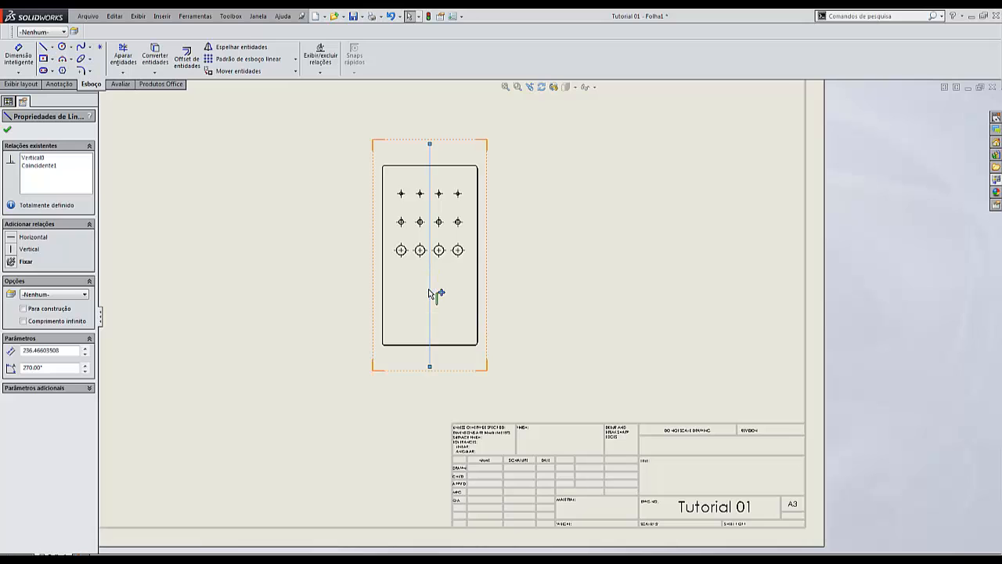
key(Delete)
Edit the sheet format, delete its entire border and title block, and return to the sheet.
scroll(429, 294, up, 6)
scroll(451, 322, down, 2)
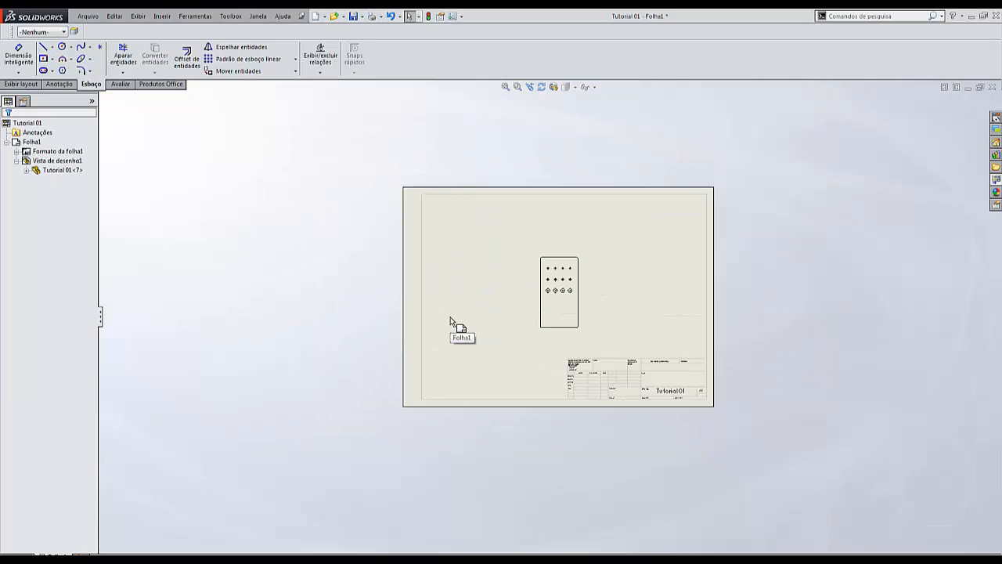
right_click(470, 313)
click(525, 391)
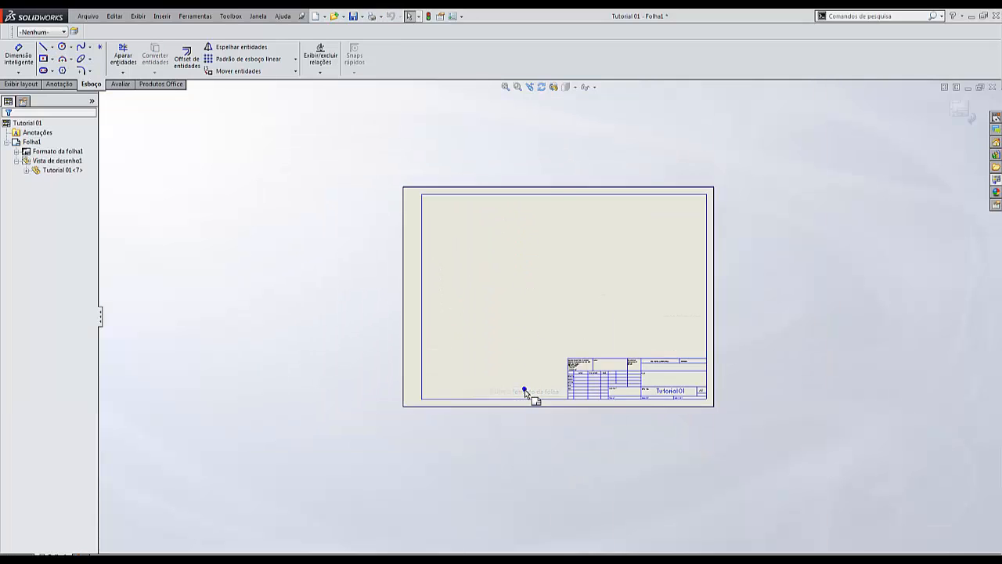
drag(402, 206, 743, 439)
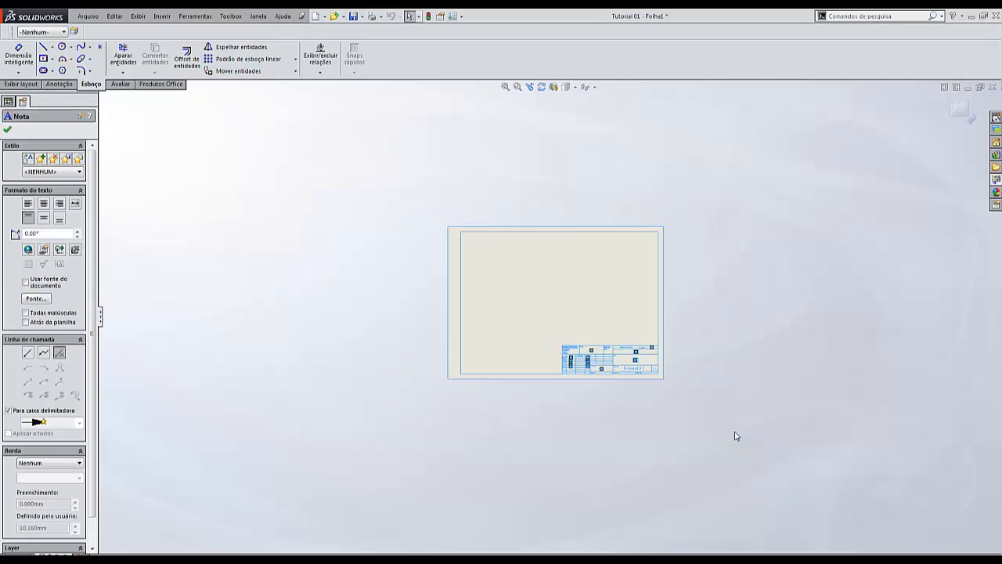
key(Delete)
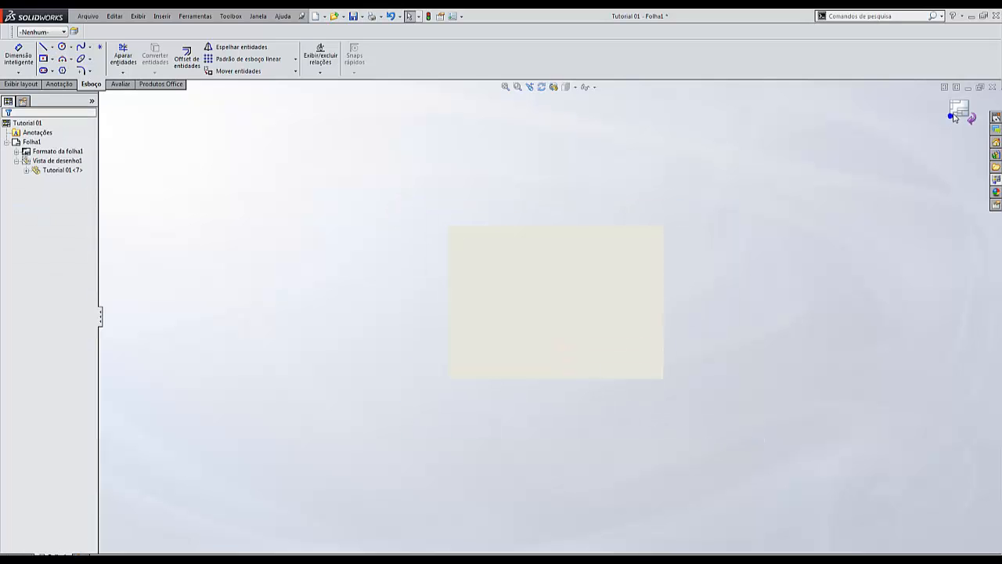
click(961, 111)
Give the top view a custom scale of 1:1.
scroll(581, 320, down, 2)
scroll(539, 343, down, 2)
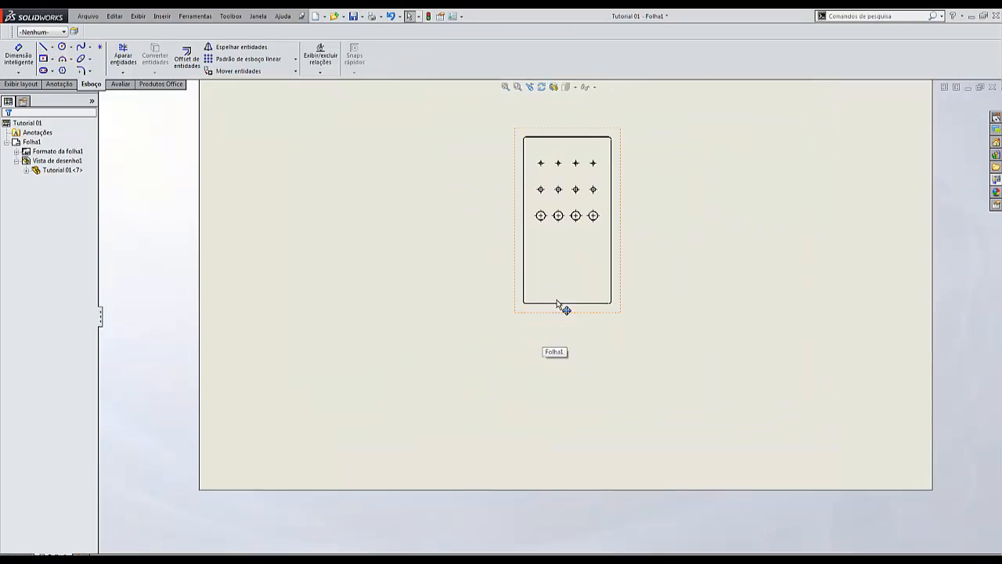
click(568, 268)
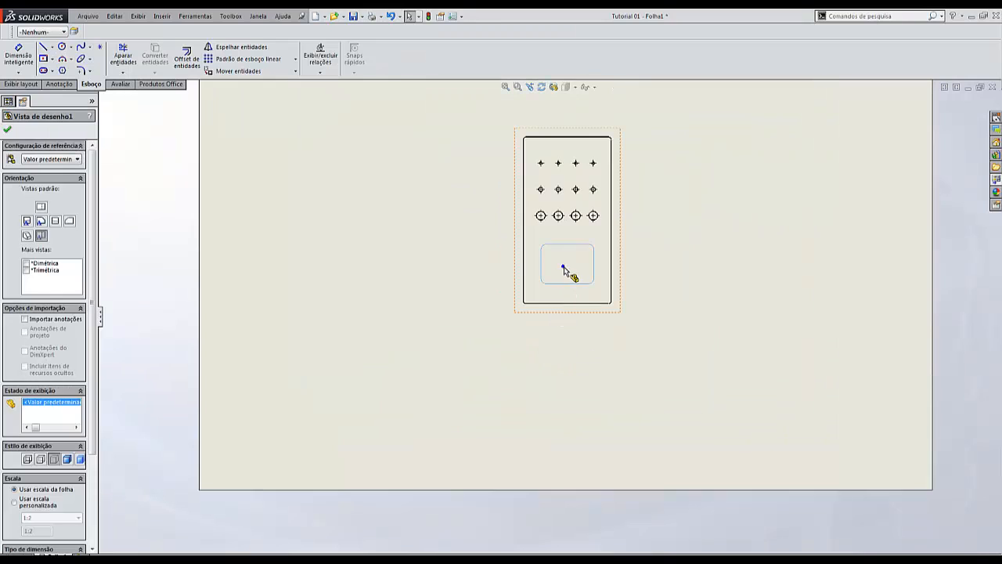
click(14, 503)
click(59, 518)
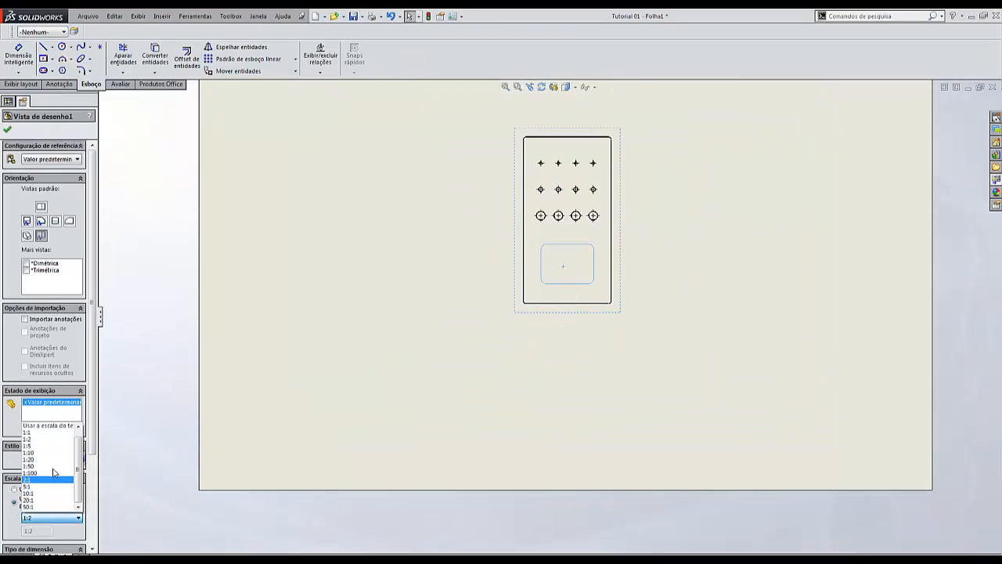
click(43, 432)
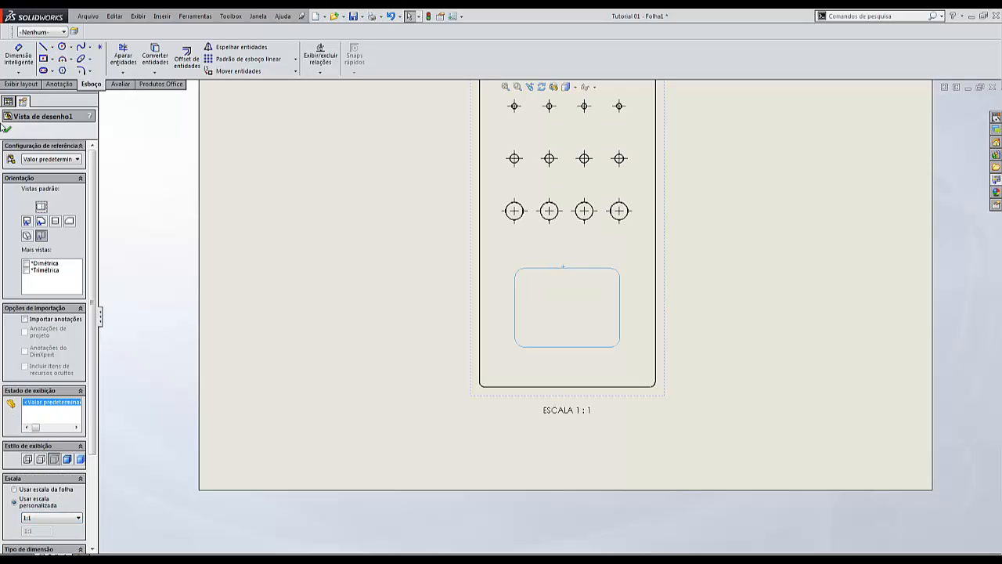
click(7, 128)
Set the 1:1 top view's display style to hidden lines visible.
scroll(525, 382, up, 2)
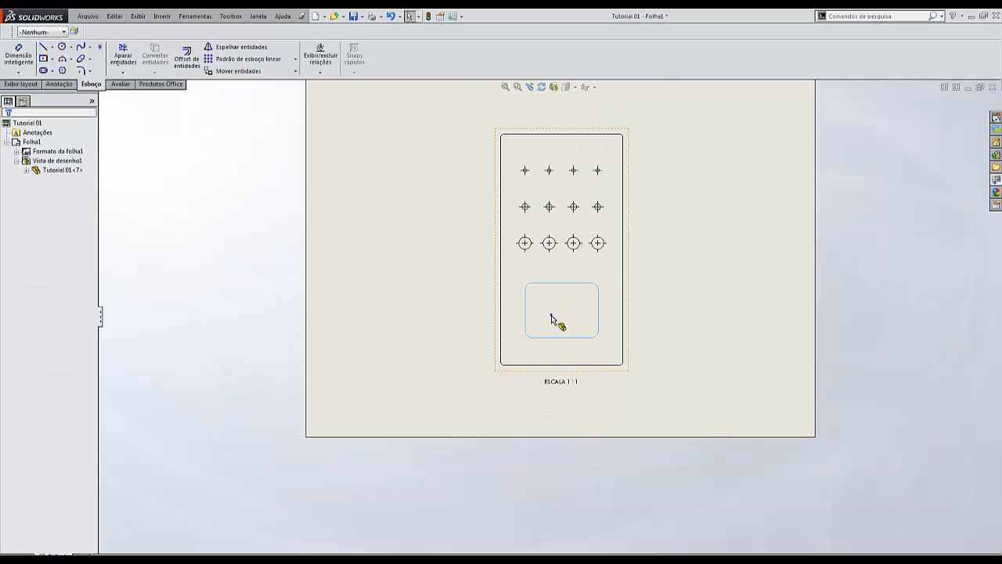
click(552, 319)
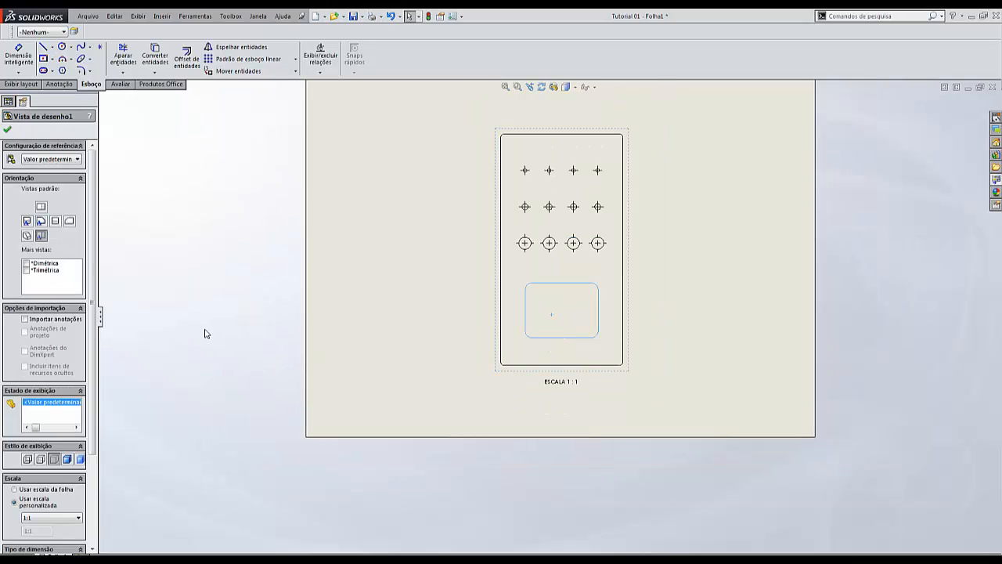
click(41, 459)
click(385, 346)
Delete the scale note beneath the top view.
scroll(650, 313, down, 2)
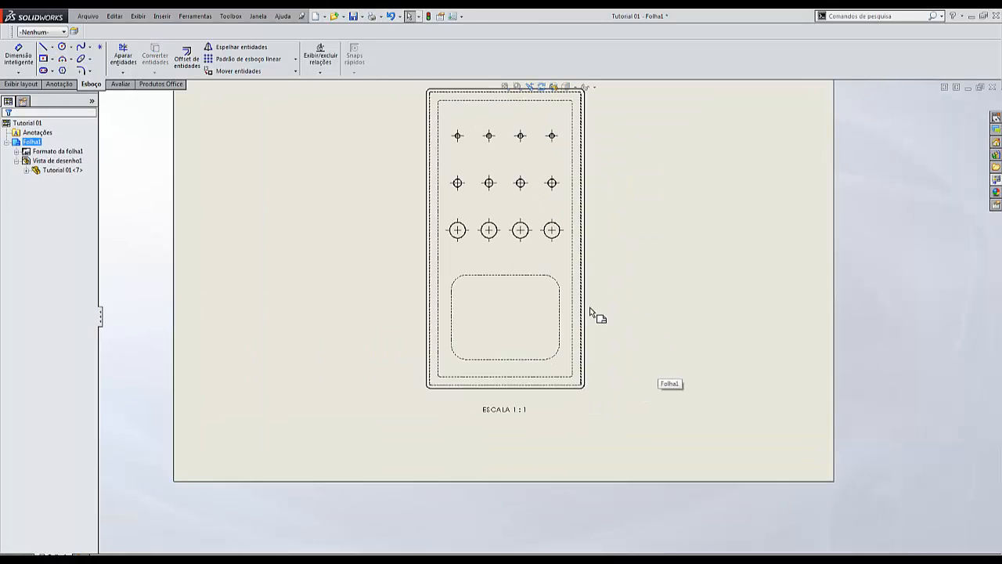
click(507, 411)
key(Delete)
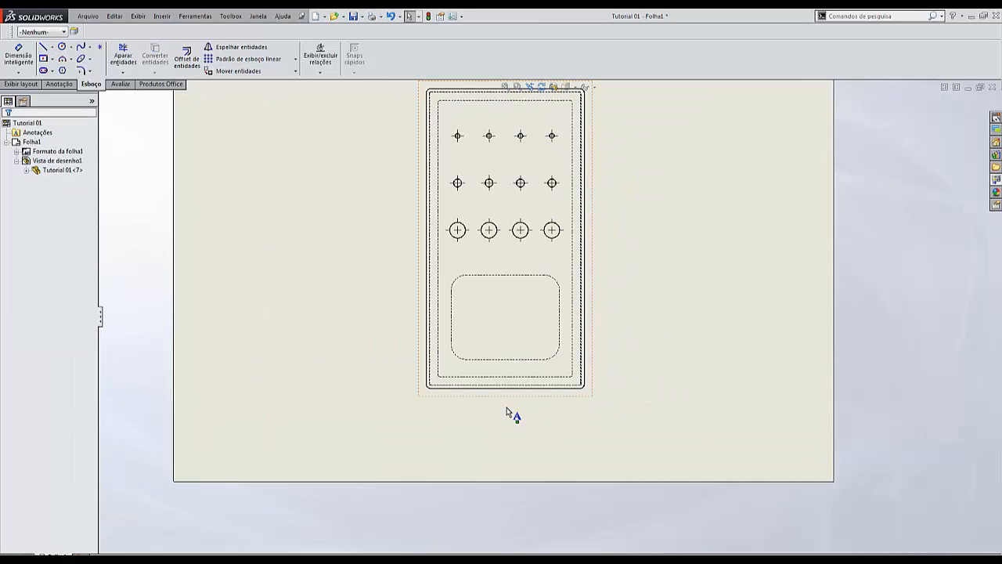
Delete the center marks from the four large holes in the row nearest the pocket.
scroll(526, 279, up, 2)
scroll(562, 223, down, 5)
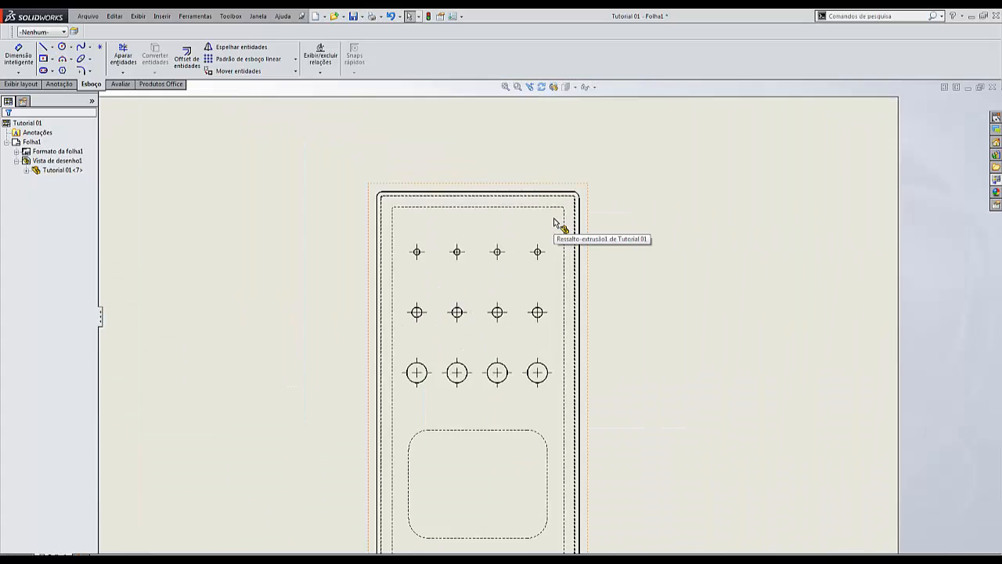
scroll(416, 271, up, 3)
scroll(483, 416, down, 4)
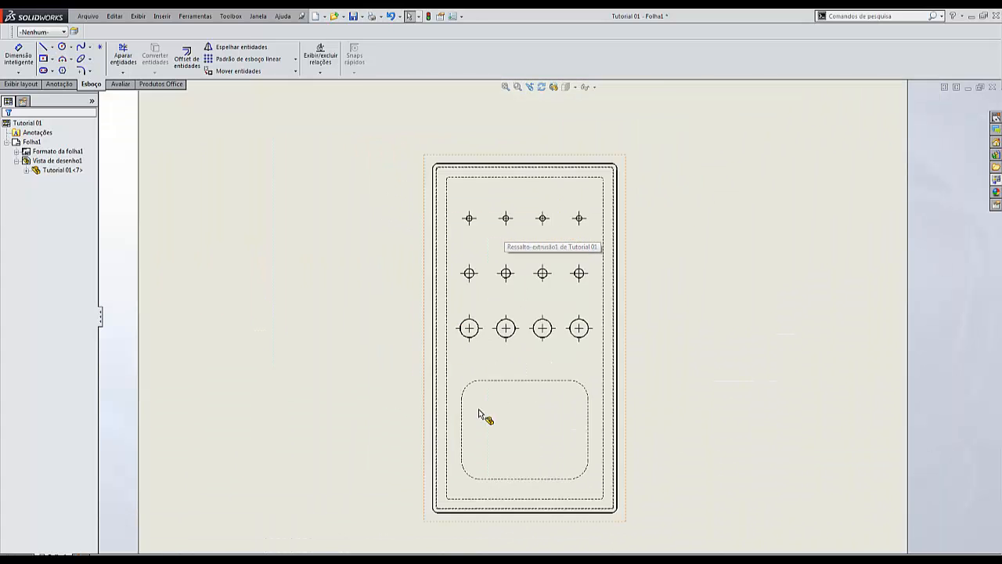
scroll(481, 415, down, 4)
click(477, 287)
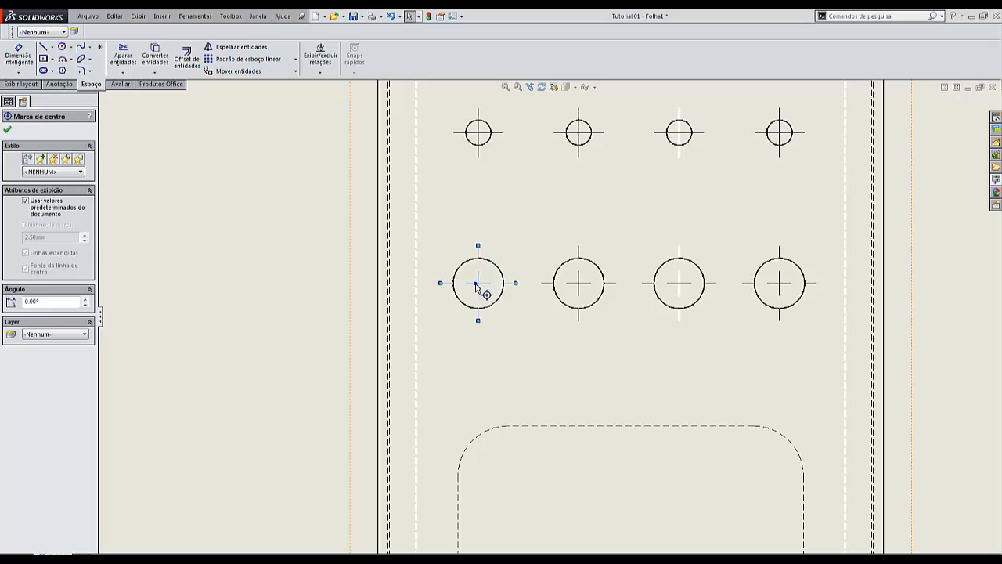
key(Delete)
click(580, 284)
key(Delete)
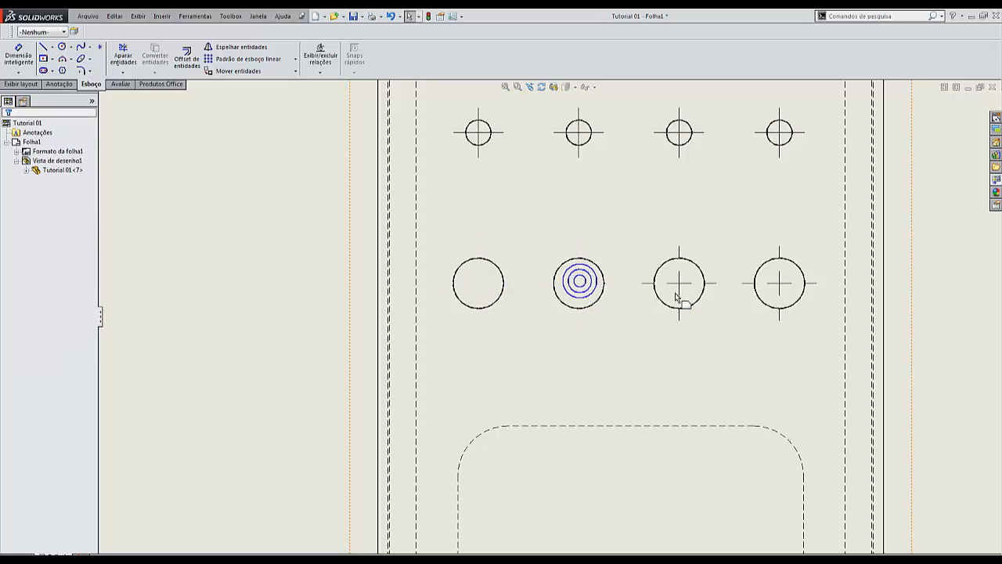
click(679, 282)
key(Delete)
click(779, 283)
key(Delete)
Delete the center marks from the four medium holes in the middle row of the top view.
scroll(745, 235, up, 2)
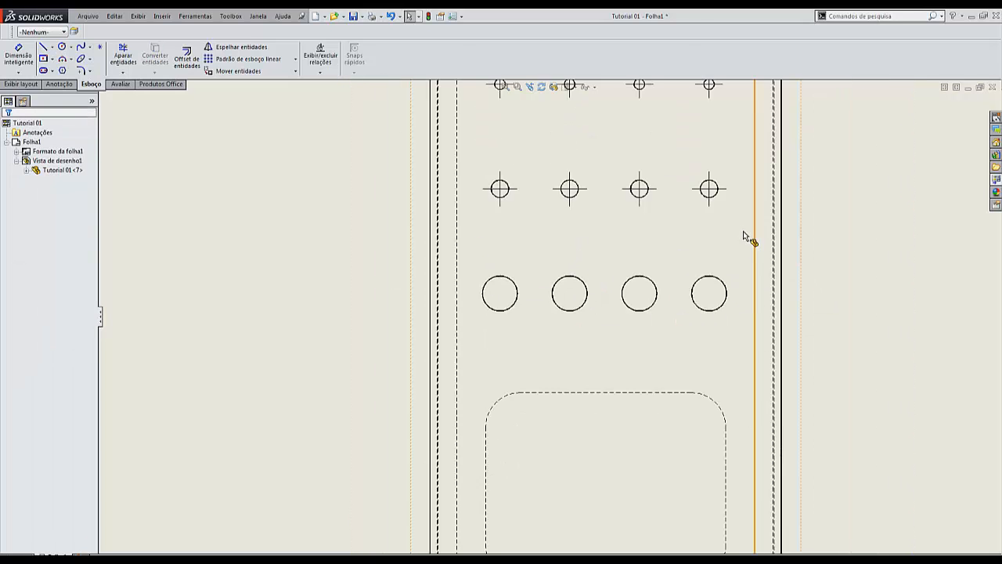
scroll(678, 200, down, 3)
click(675, 201)
key(Delete)
click(558, 208)
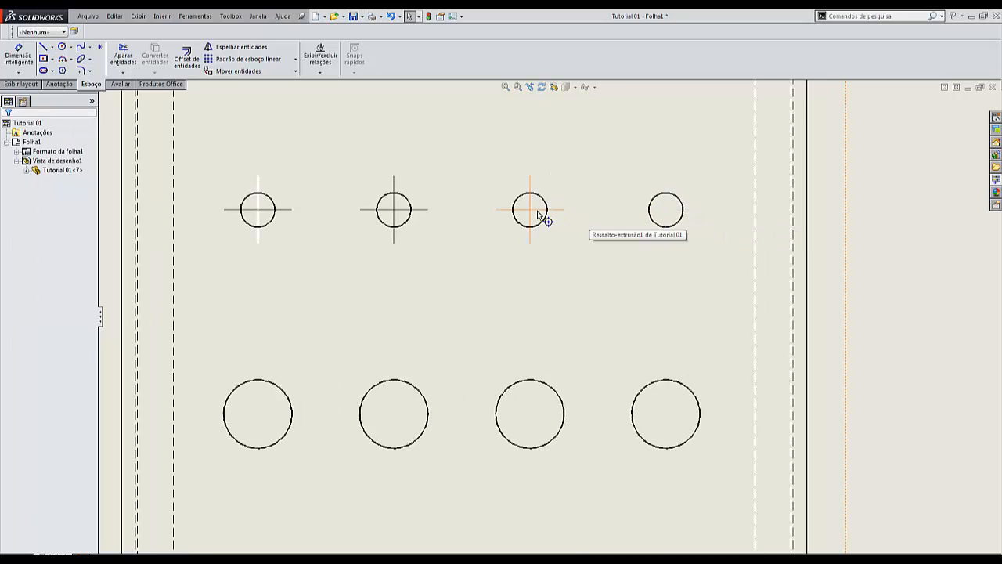
key(Delete)
scroll(505, 266, up, 1)
scroll(470, 287, down, 2)
click(470, 288)
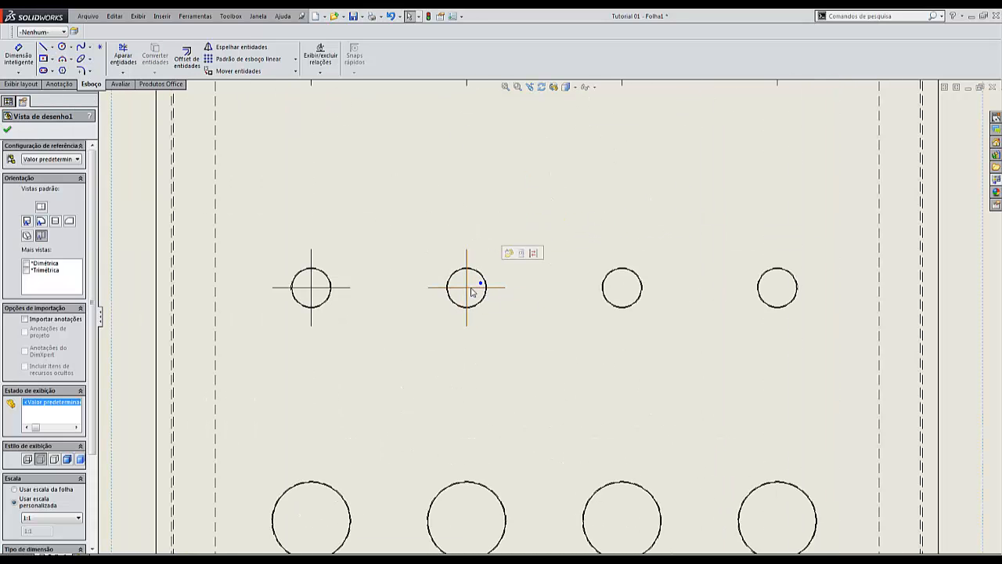
key(Delete)
scroll(317, 298, up, 2)
scroll(356, 297, down, 3)
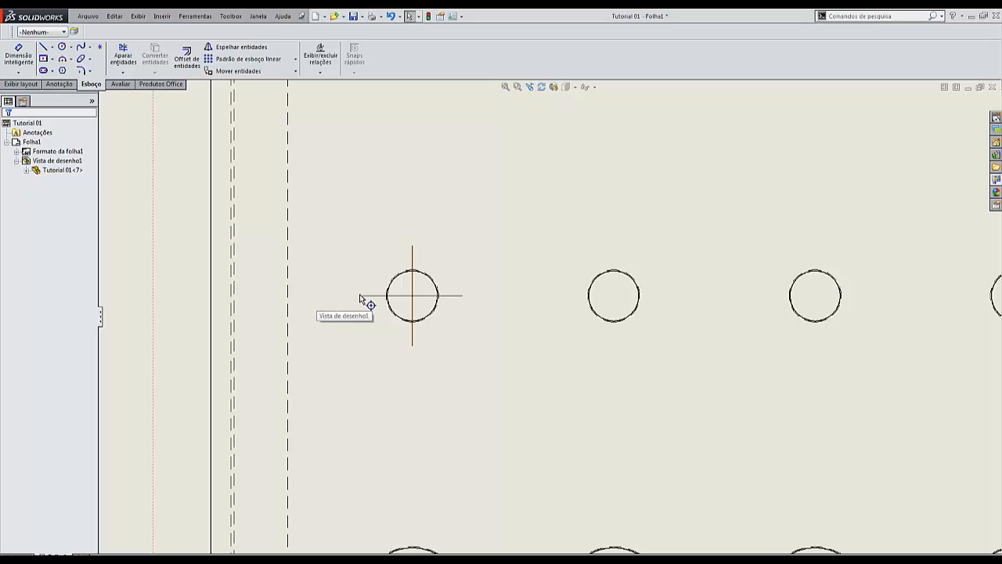
click(420, 293)
key(Delete)
Delete the center marks from the four smallest holes in the upper row and fit the sheet in view.
scroll(419, 293, up, 4)
scroll(504, 194, down, 4)
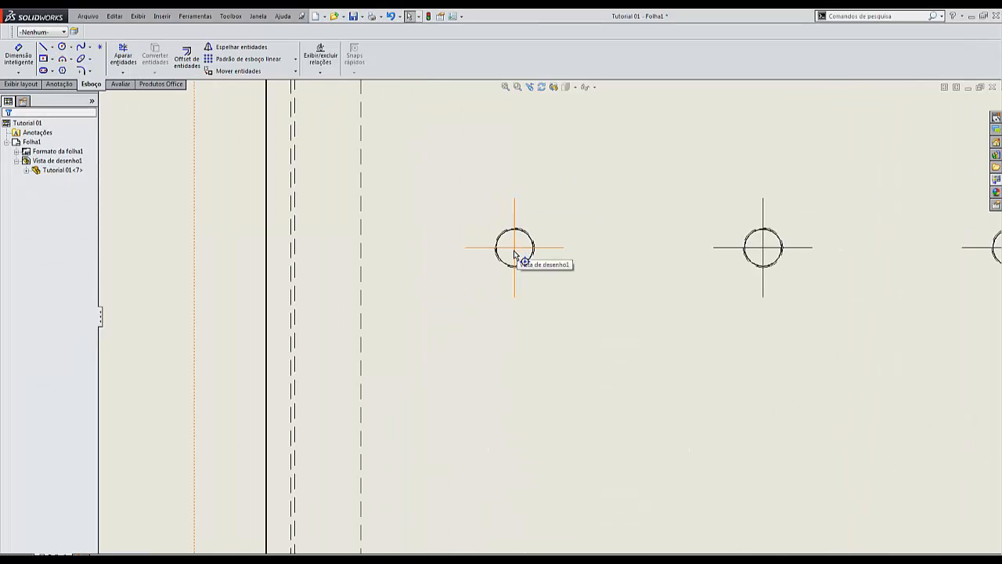
click(515, 249)
key(Delete)
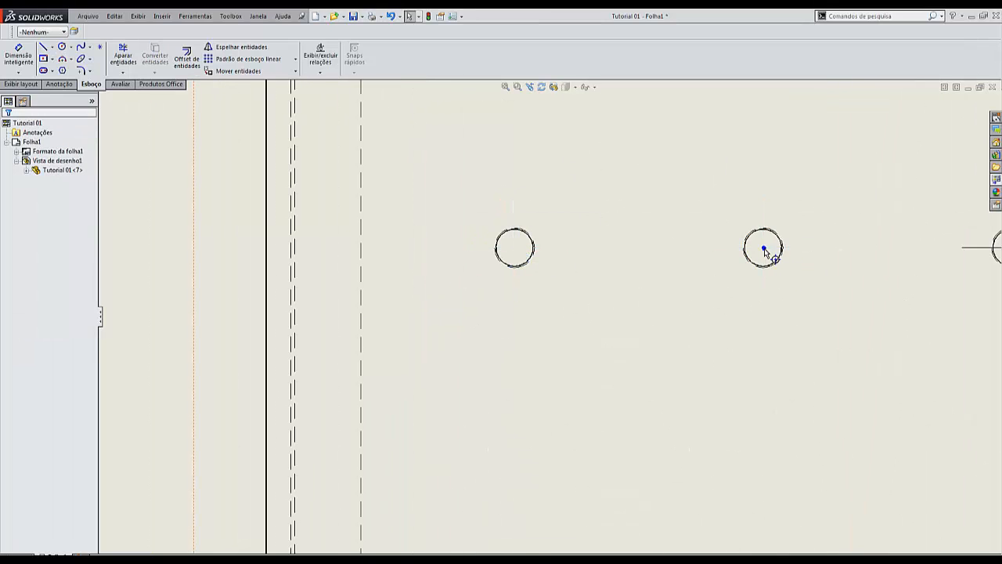
scroll(768, 252, up, 2)
scroll(770, 254, down, 3)
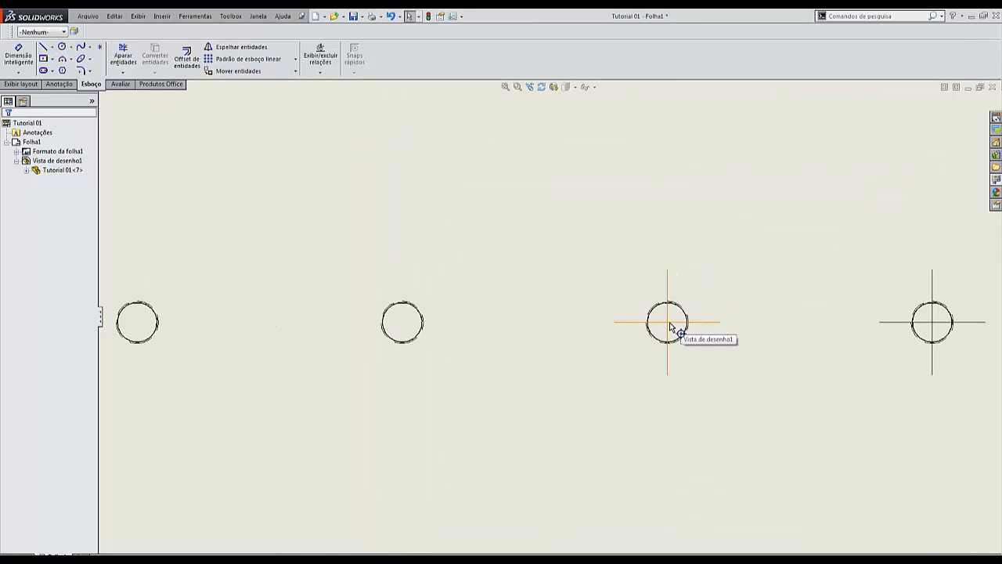
click(678, 329)
key(Delete)
scroll(766, 331, up, 2)
scroll(767, 332, down, 2)
click(790, 314)
key(Delete)
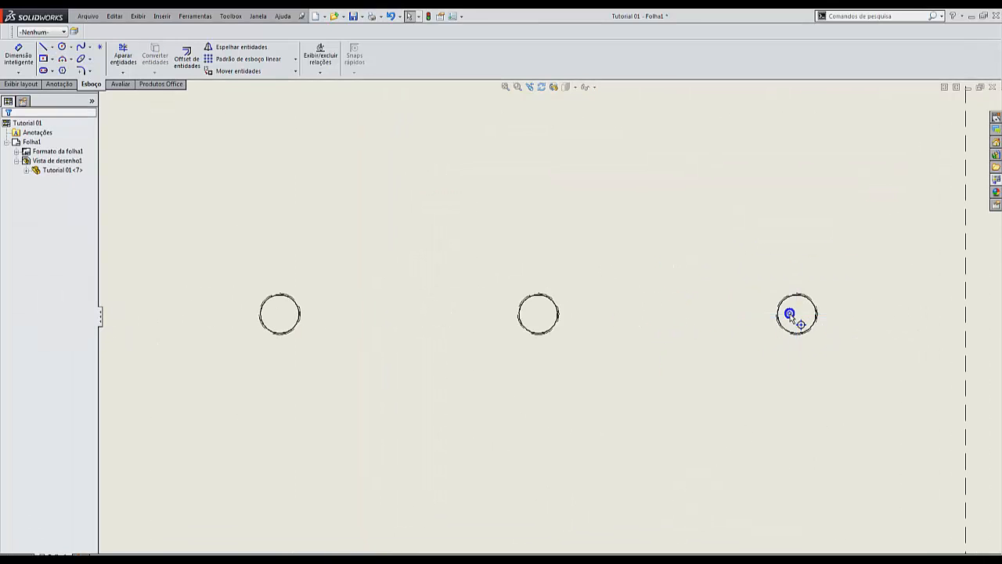
scroll(790, 314, up, 5)
scroll(790, 314, up, 6)
key(f)
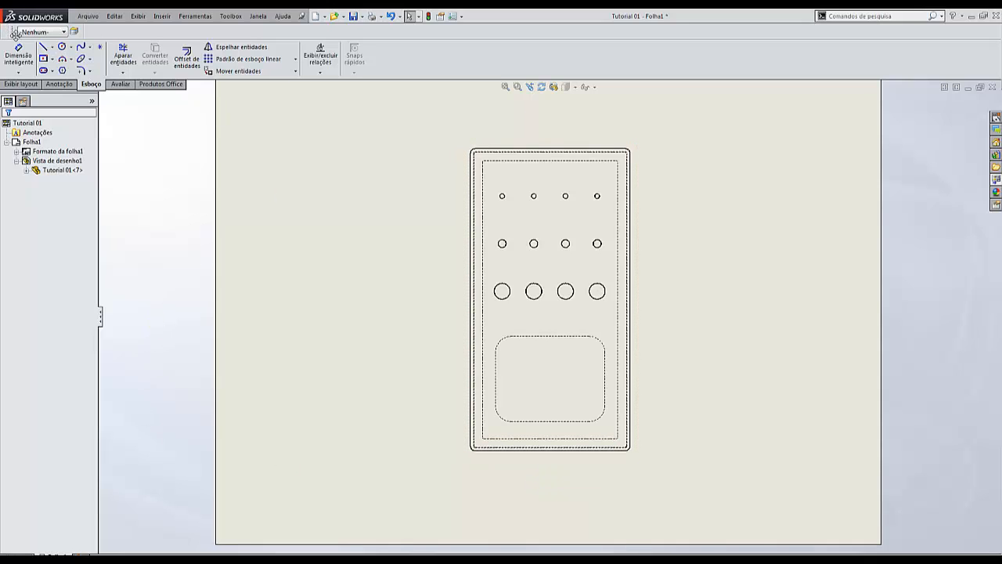
Save the drawing to the desktop in Dwg (*.dwg) format as Tutorial 01.DWG, accepting the scale notice.
click(362, 16)
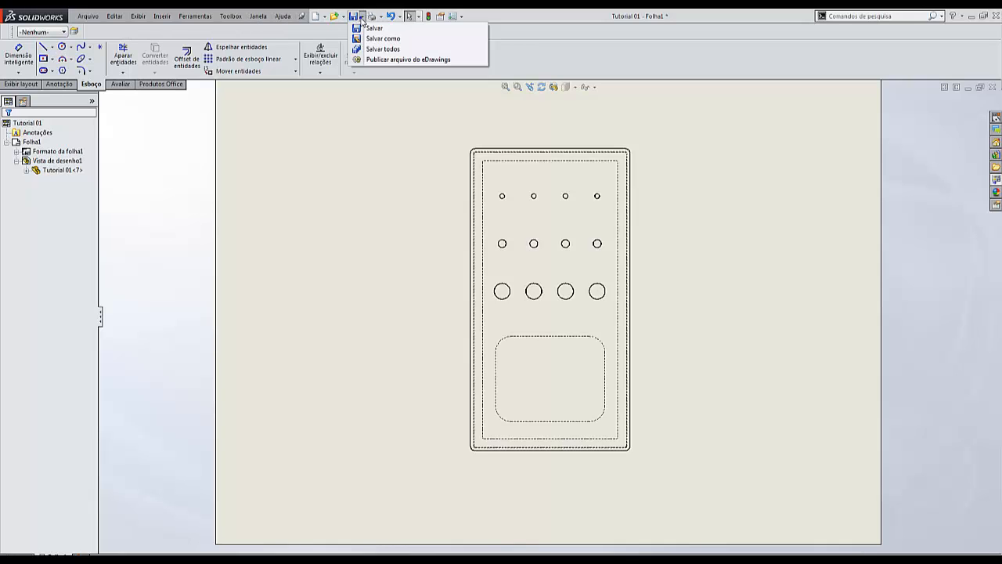
click(383, 38)
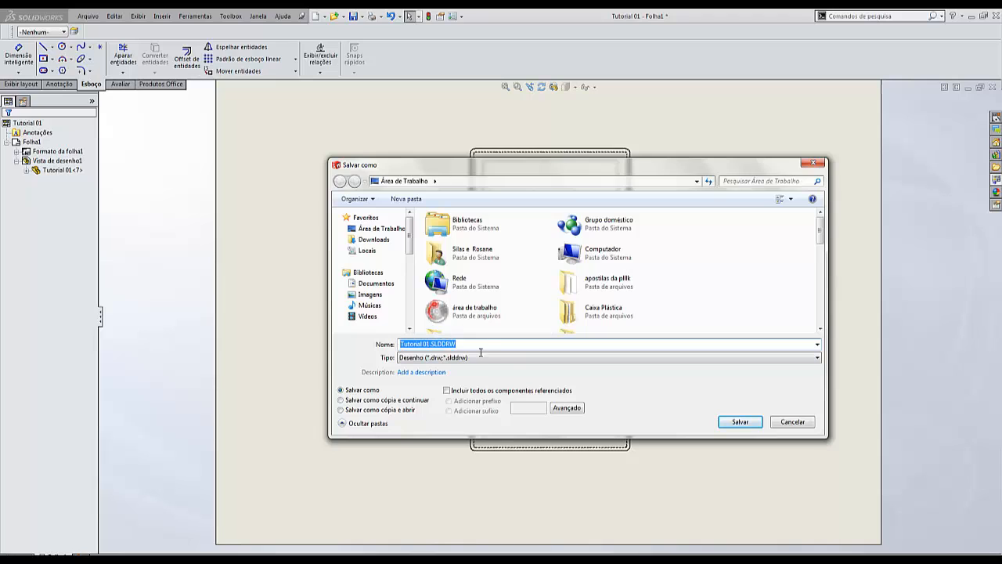
click(508, 357)
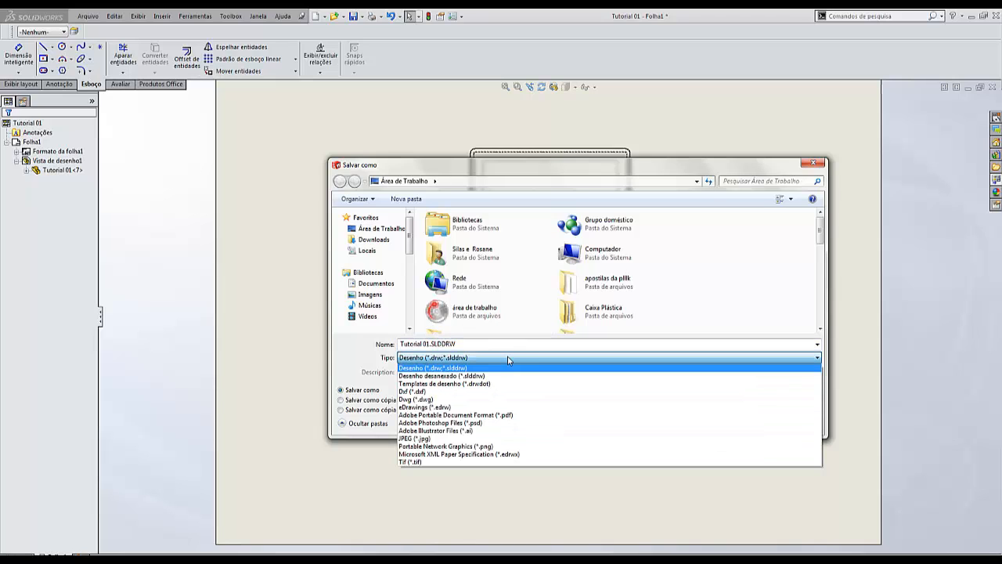
click(415, 399)
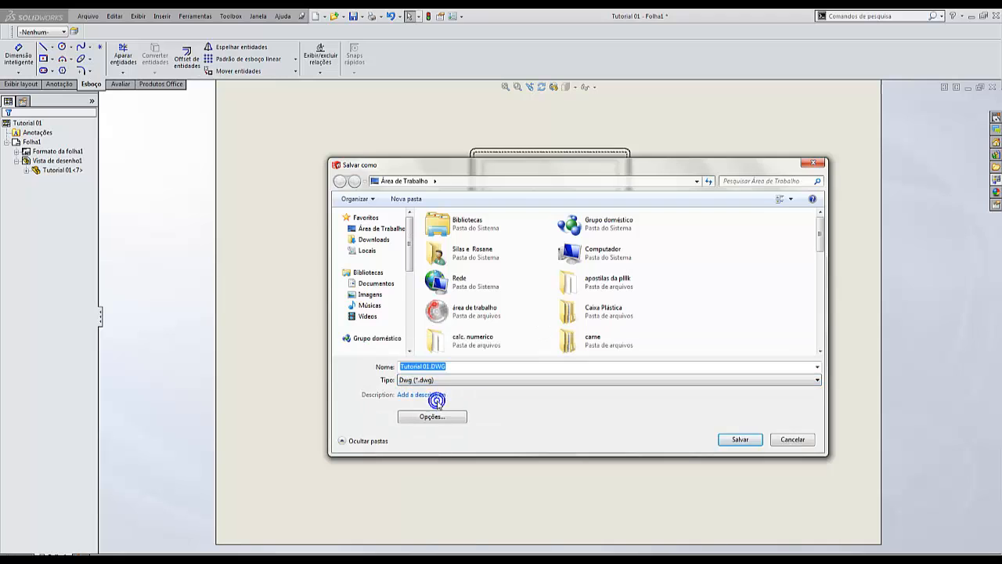
click(743, 439)
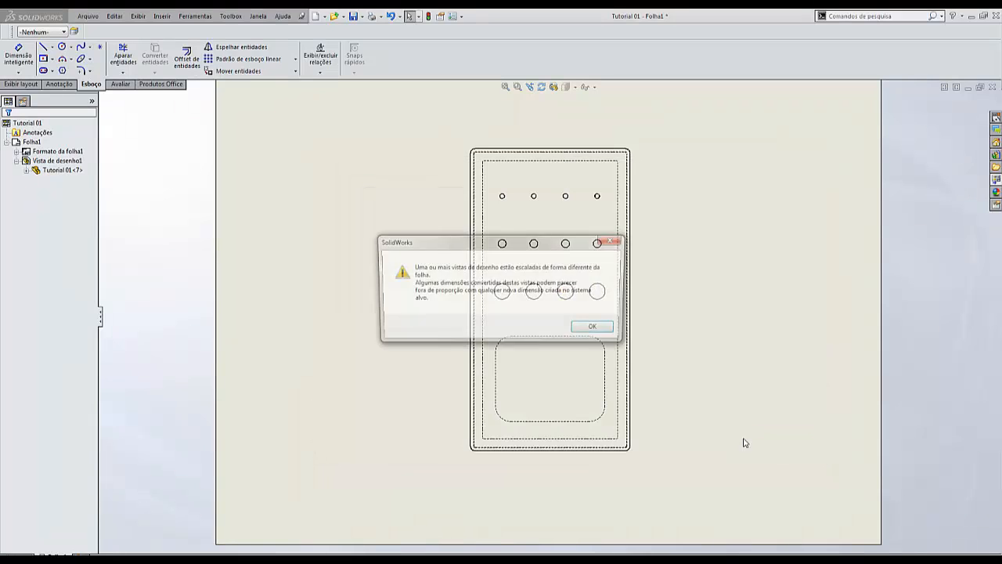
click(595, 329)
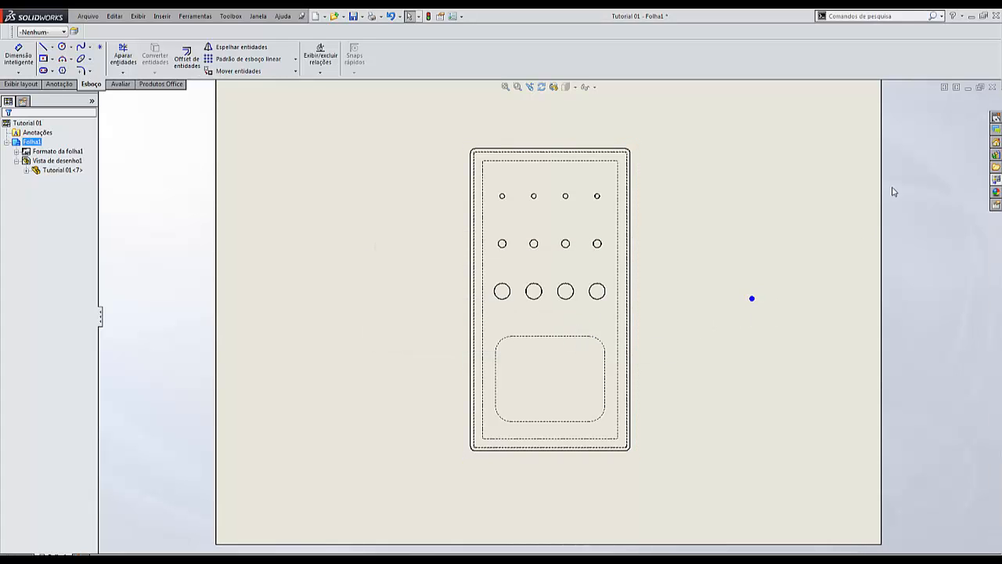
Close the Tutorial 01 drawing and show the part in isometric view.
click(992, 87)
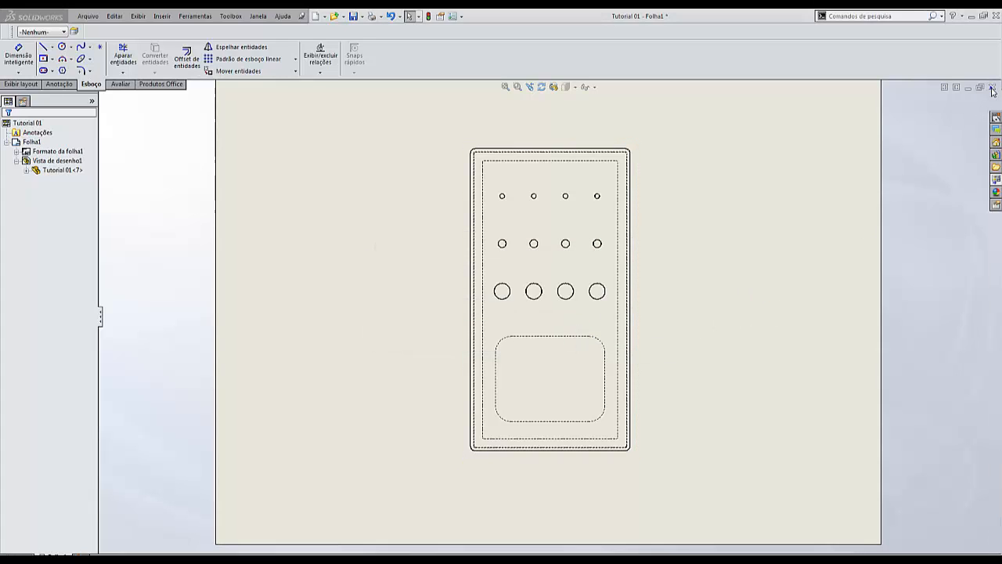
click(467, 316)
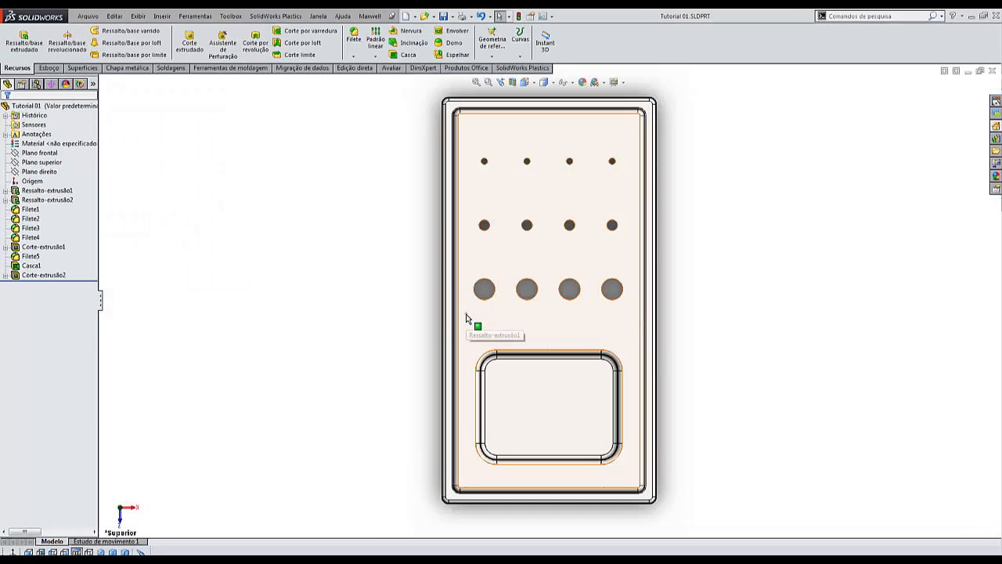
key(ctrl+7)
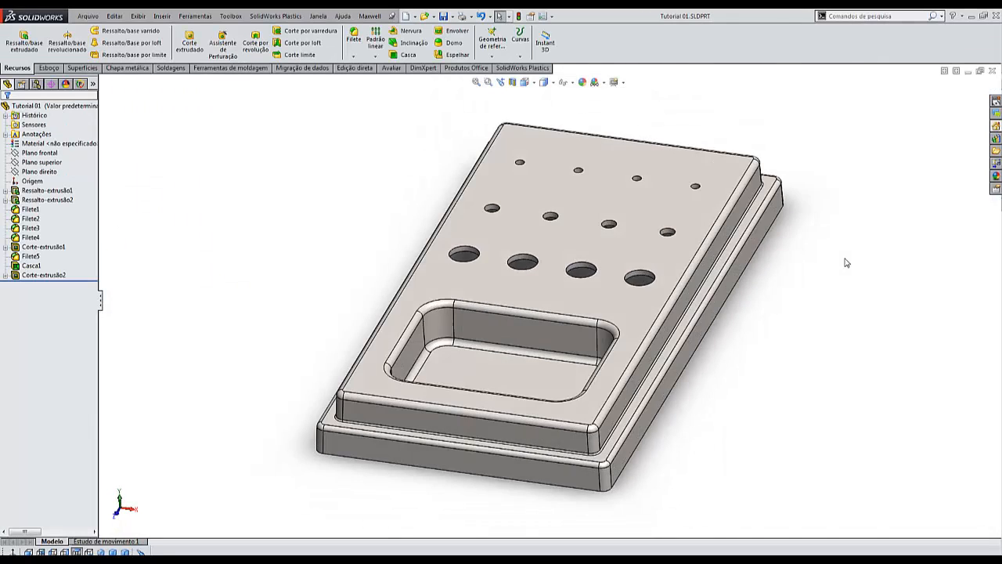
Switch from SolidWorks to CorelDRAW X6, closing its duplicate window.
click(972, 16)
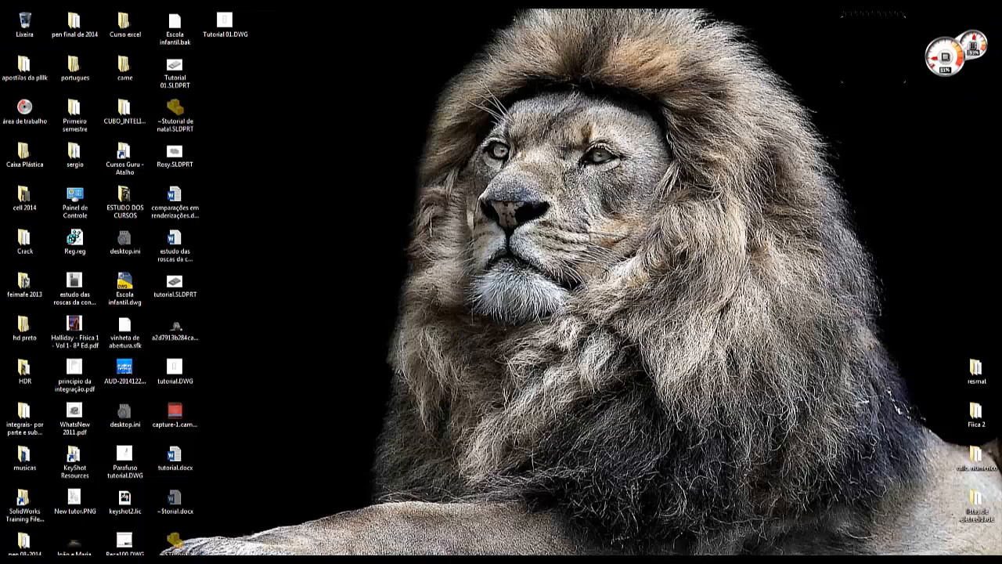
mouse_move(740, 562)
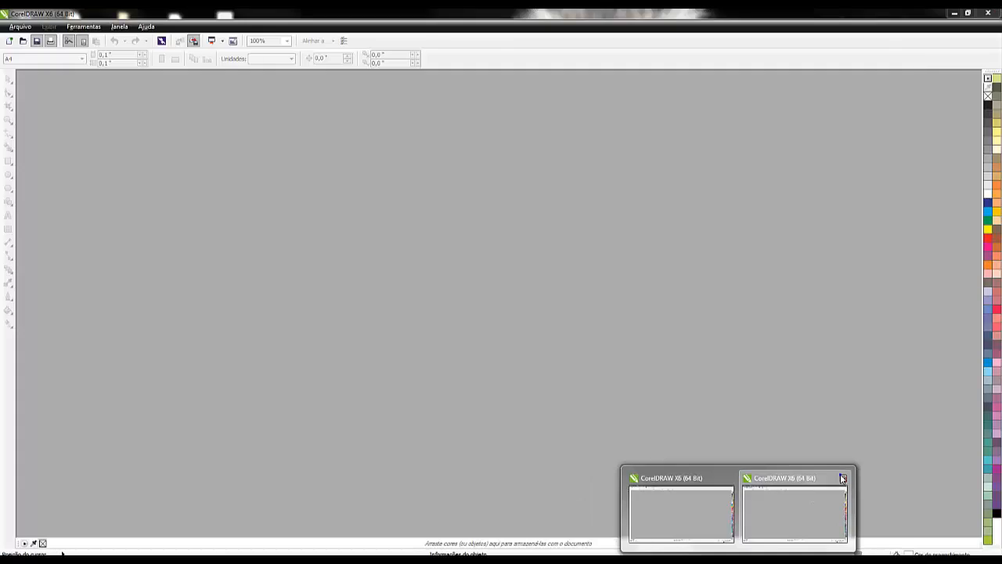
click(842, 478)
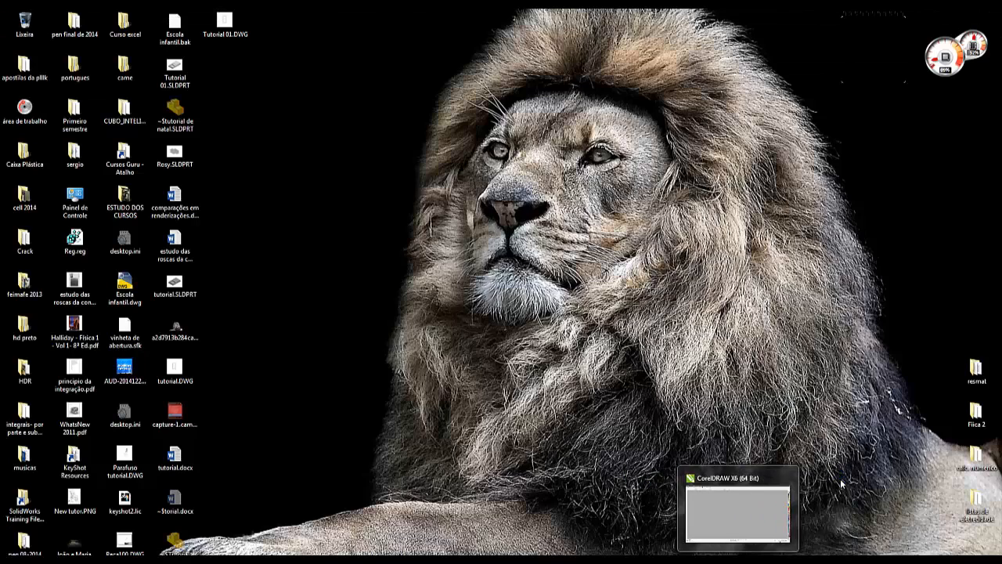
click(765, 504)
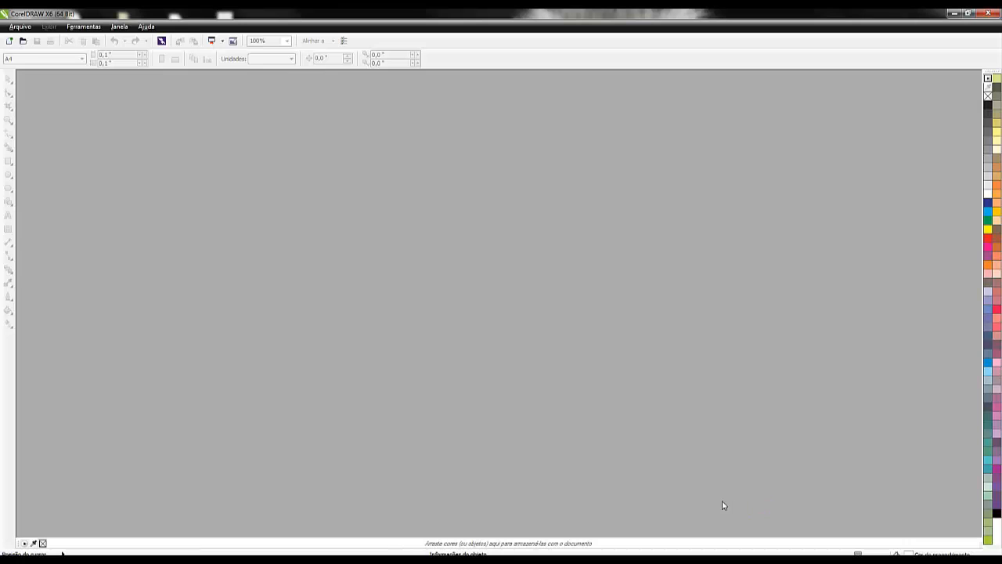
Open Tutorial 01.DWG from the desktop, importing it with Superior projection, automatic units and 1:1 scale.
click(23, 41)
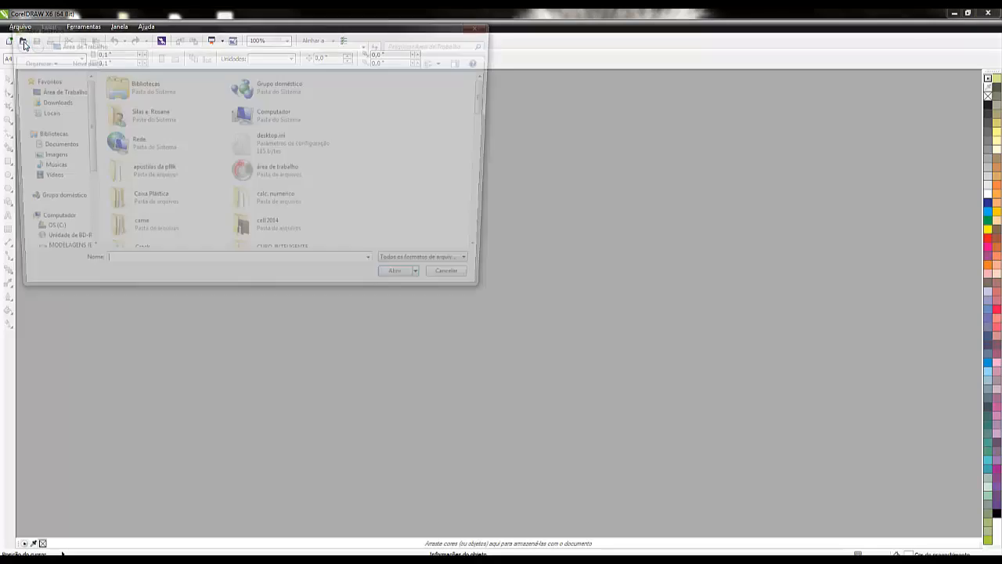
drag(492, 114, 487, 240)
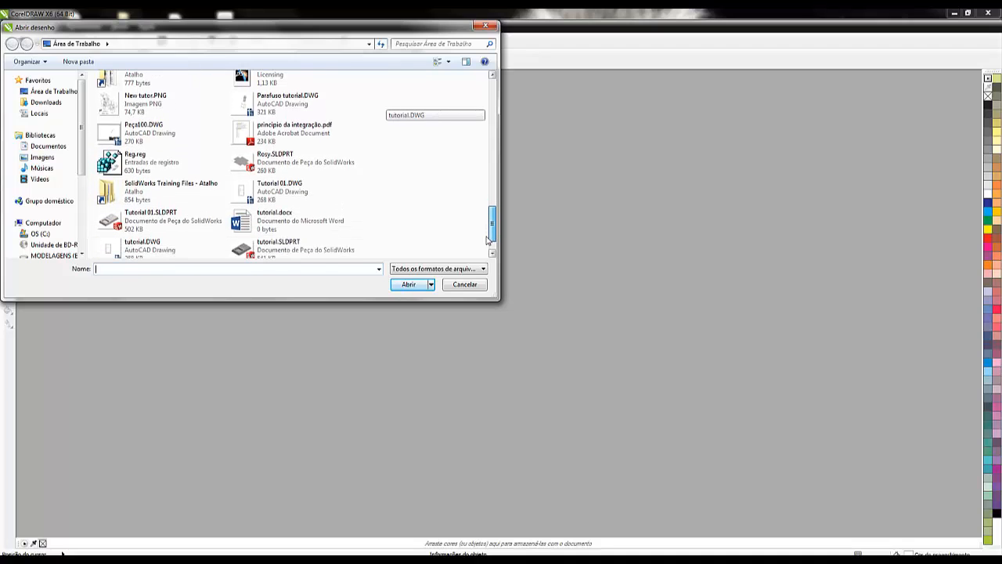
click(308, 193)
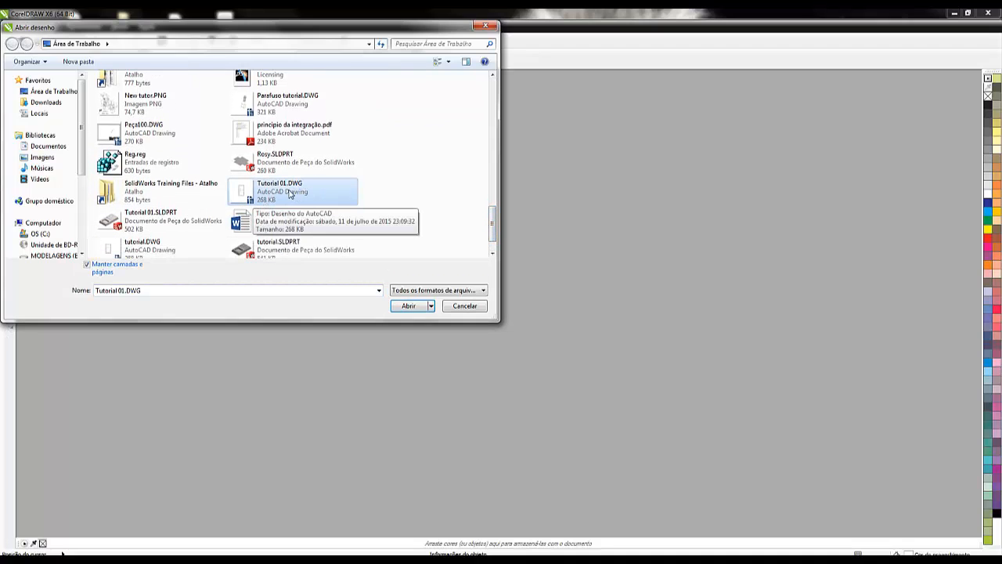
click(408, 306)
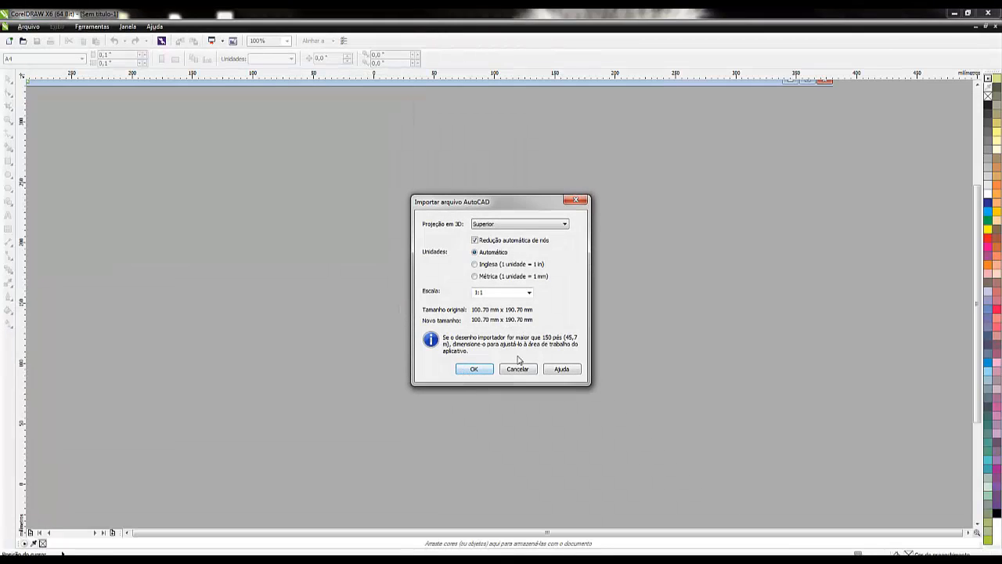
click(484, 374)
Delete the solid line and the two dashed lines along the bottom of the part's outer frame.
scroll(483, 378, up, 4)
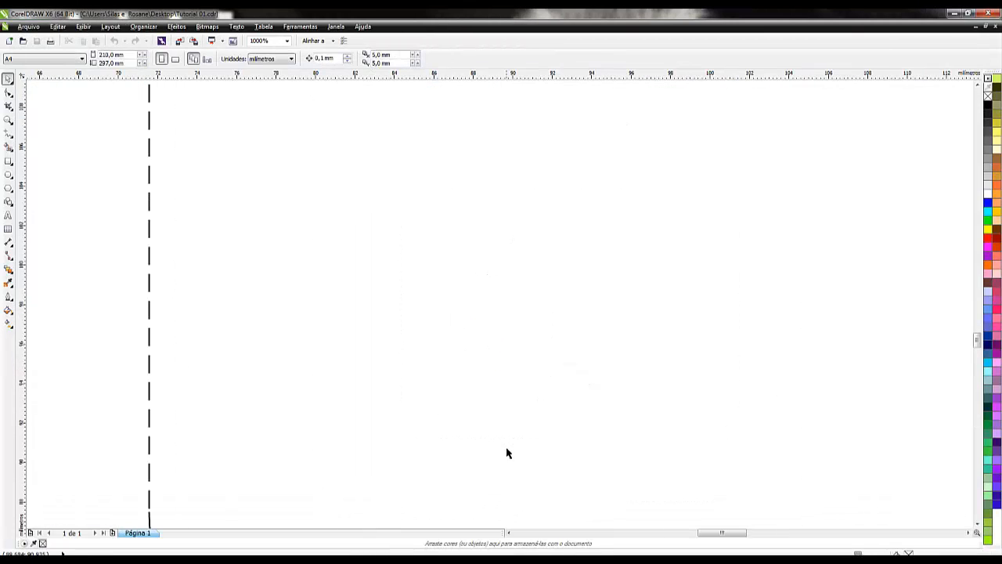
scroll(507, 453, down, 10)
scroll(510, 481, up, 4)
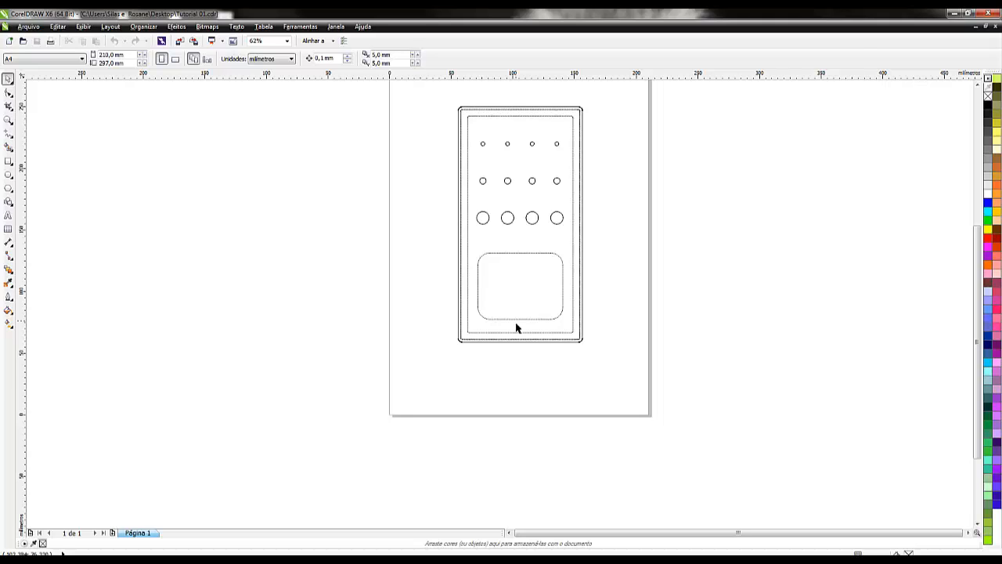
scroll(517, 327, up, 5)
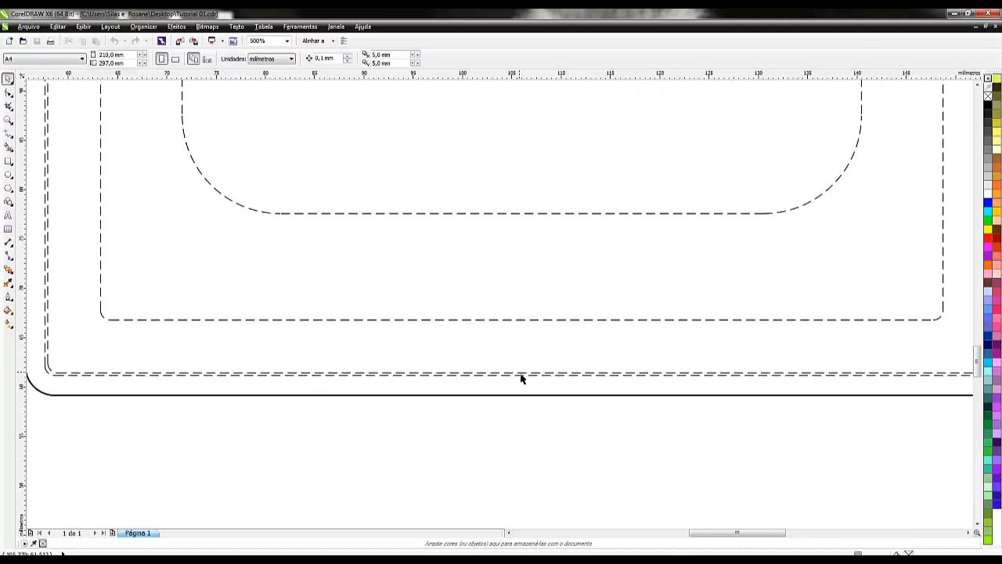
click(521, 376)
key(Delete)
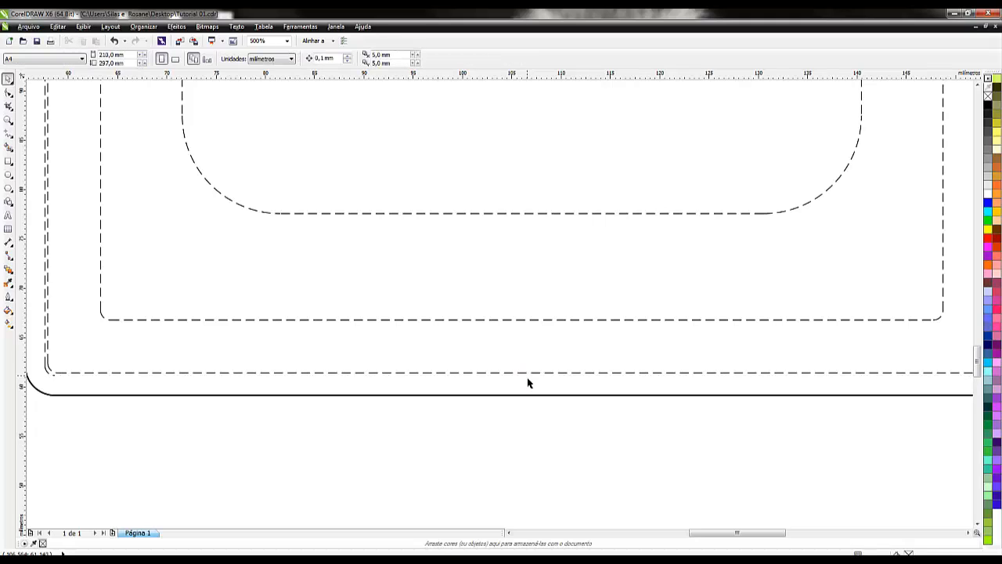
click(541, 397)
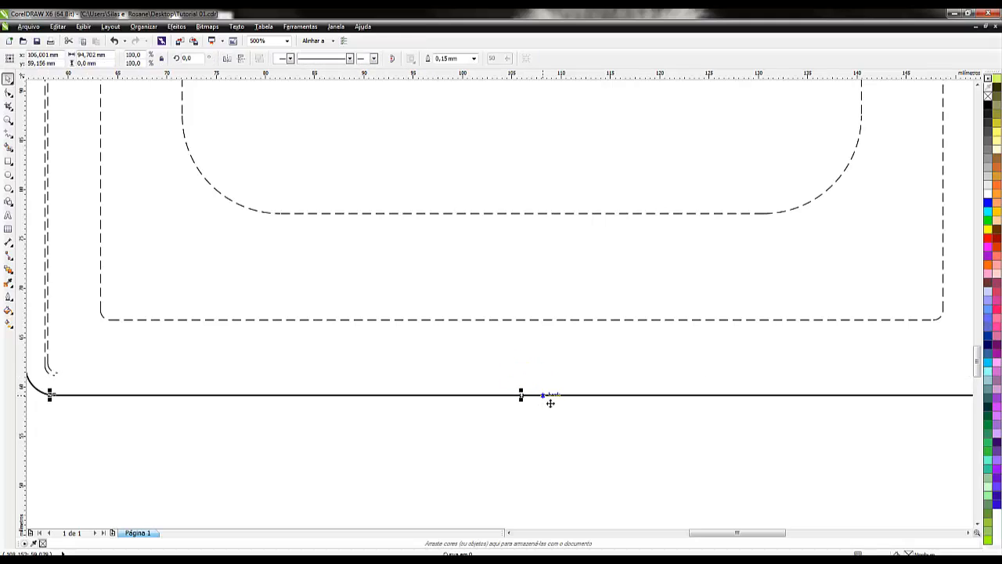
key(Delete)
scroll(544, 403, down, 4)
scroll(689, 421, down, 1)
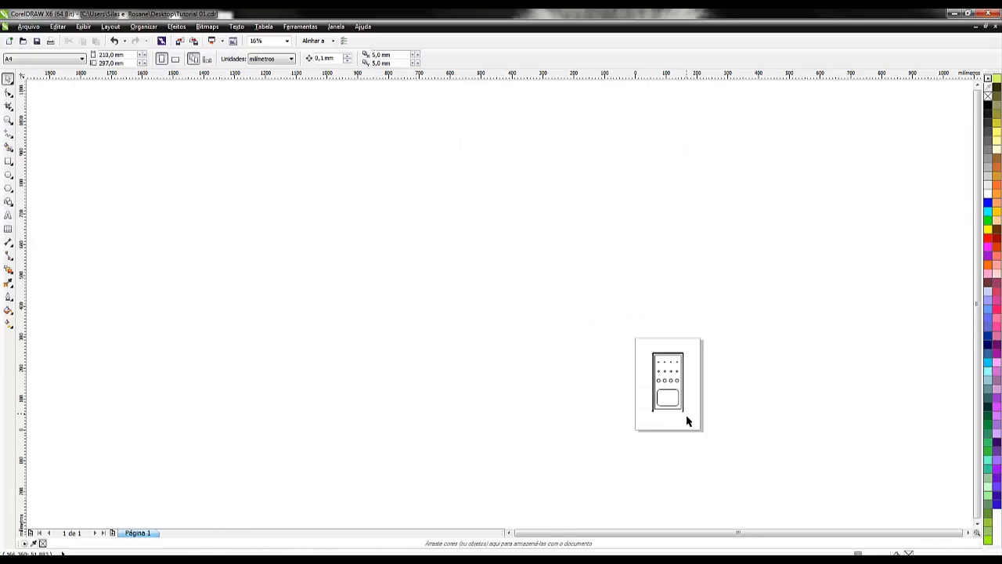
Delete the outer frame's vertical lines and corner arcs on both sides of the part.
drag(685, 139, 646, 422)
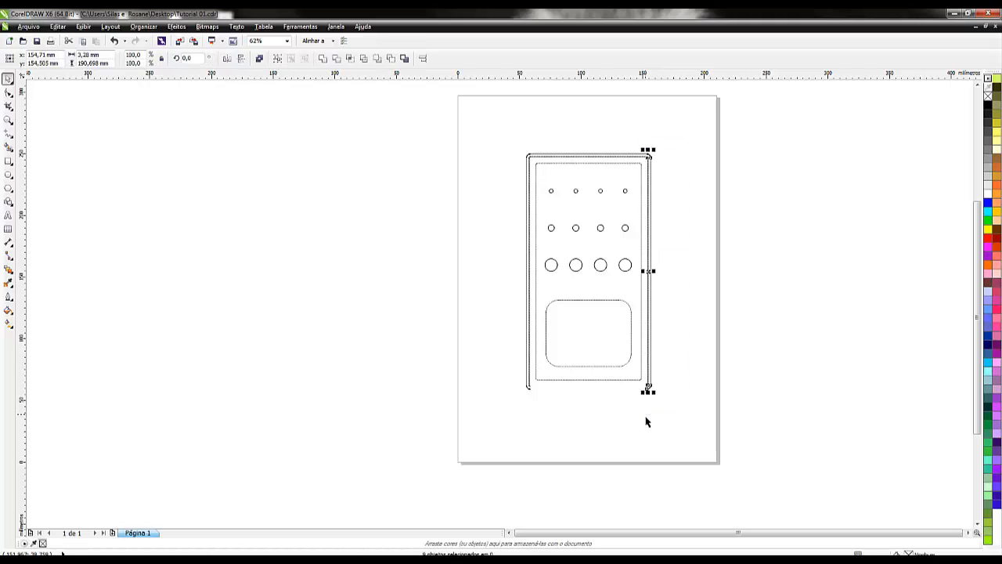
key(Delete)
drag(495, 131, 530, 436)
key(Delete)
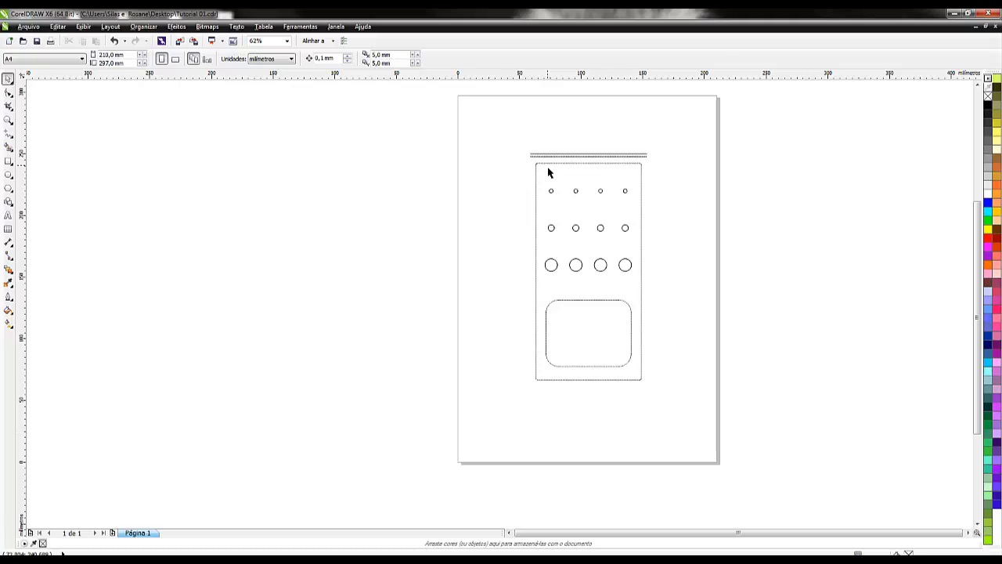
Delete the remaining solid and dashed frame lines above the inner rounded rectangle.
scroll(510, 139, down, 3)
scroll(564, 161, up, 7)
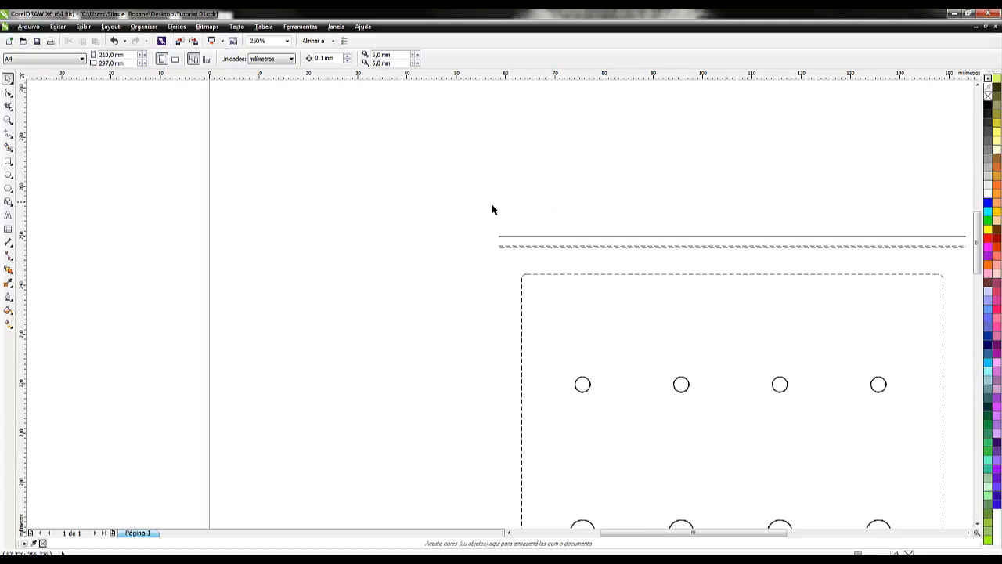
drag(487, 202, 804, 264)
key(Delete)
scroll(804, 264, down, 4)
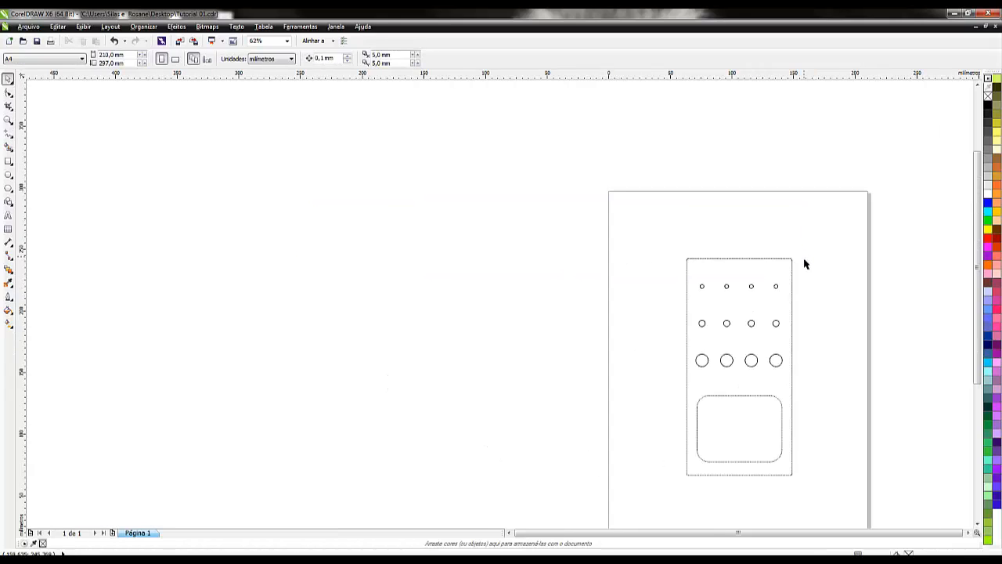
scroll(776, 320, down, 4)
scroll(866, 306, up, 4)
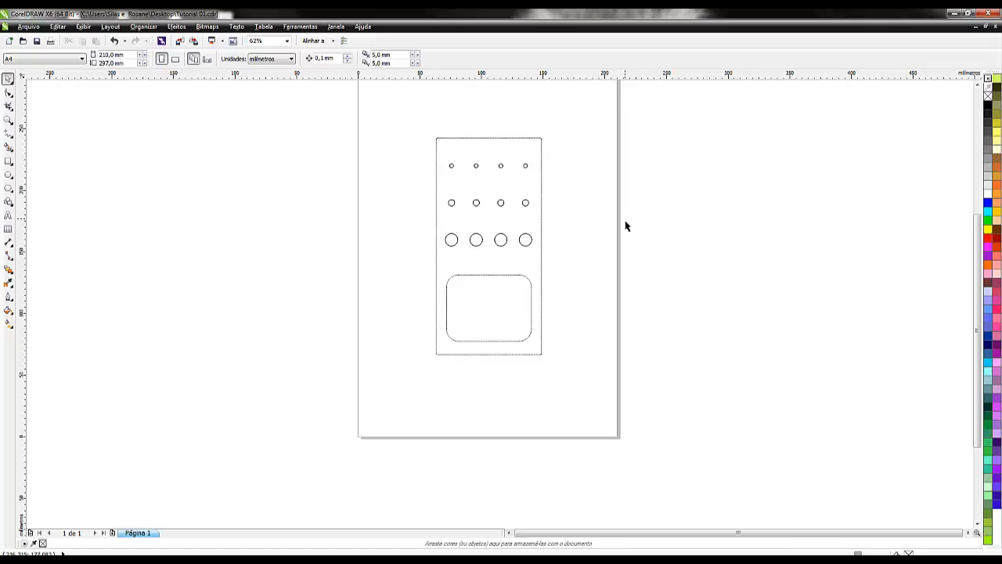
scroll(506, 477, down, 3)
scroll(507, 479, up, 5)
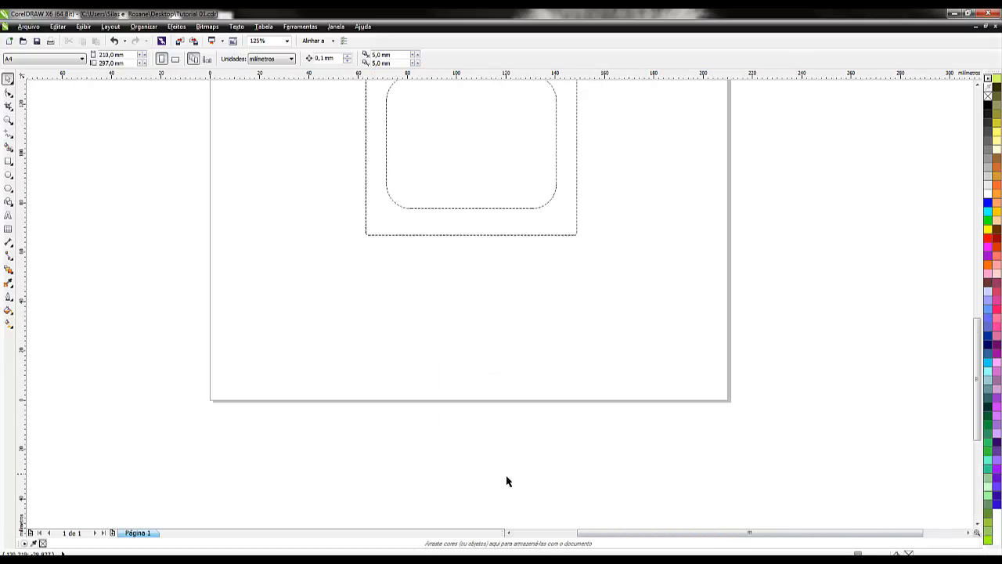
scroll(507, 482, down, 2)
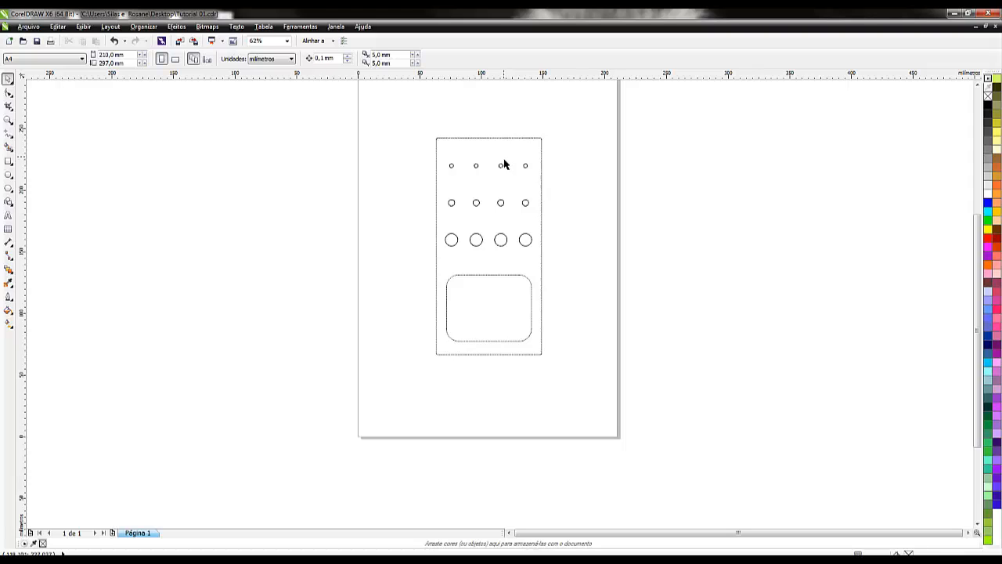
scroll(504, 165, down, 4)
scroll(504, 170, up, 4)
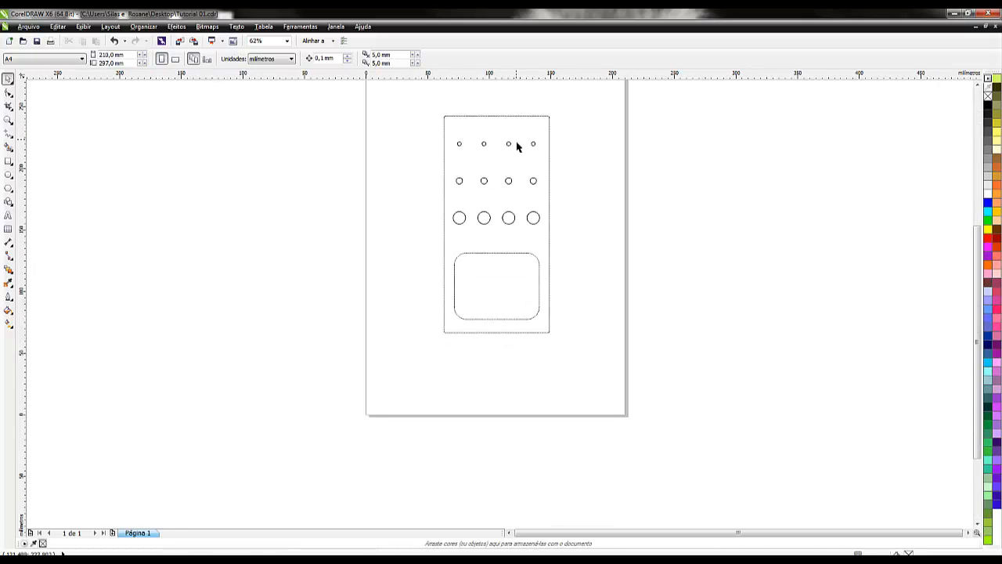
scroll(517, 146, up, 2)
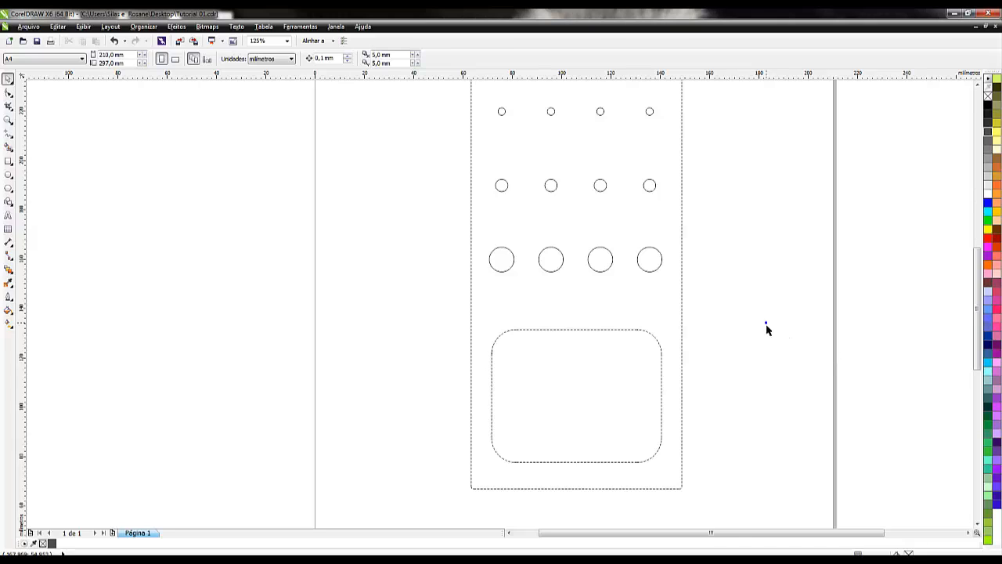
scroll(767, 330, down, 2)
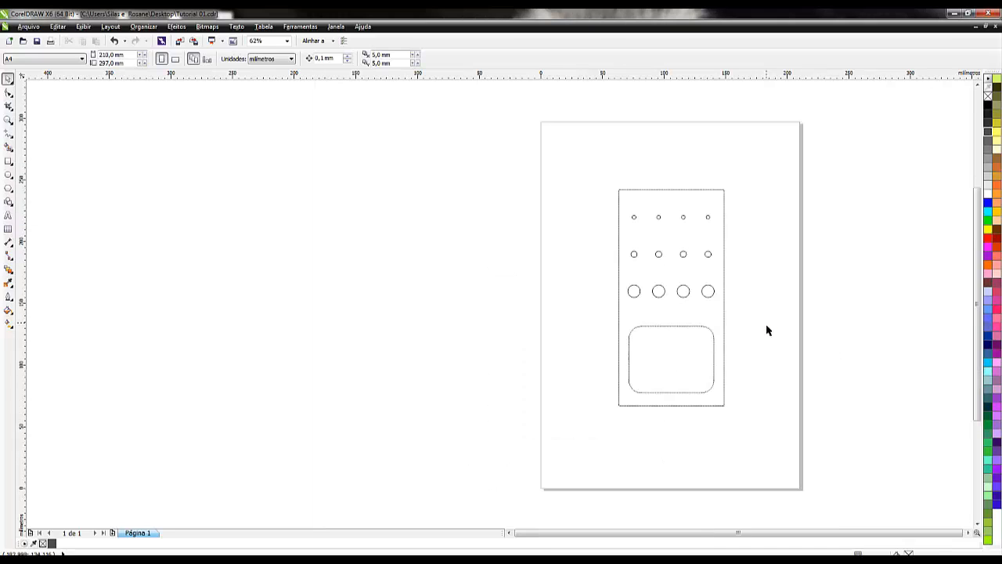
Inspect the dashed rectangle's separate right and top edge segments by selecting them, leaving nothing selected.
click(724, 291)
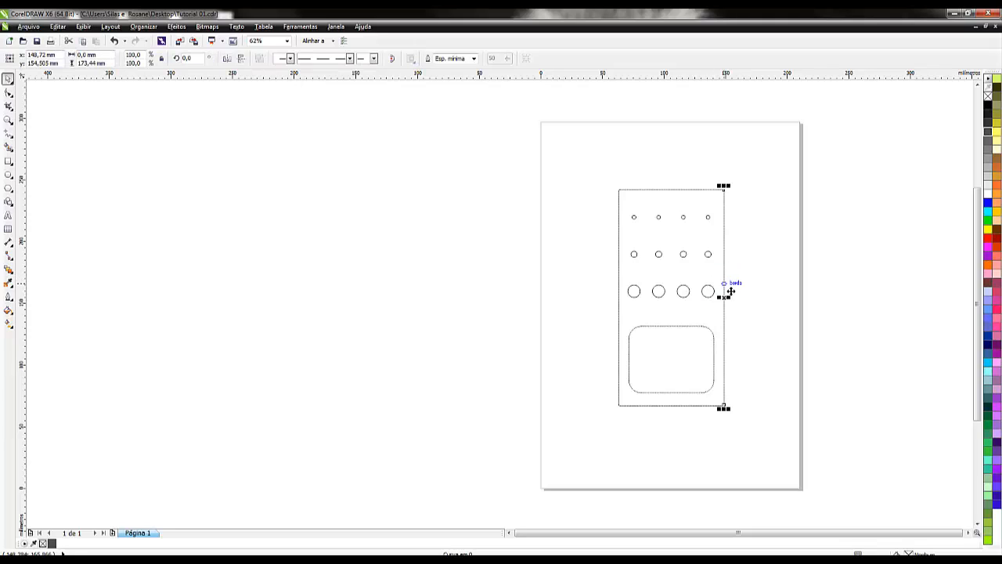
click(748, 297)
click(642, 194)
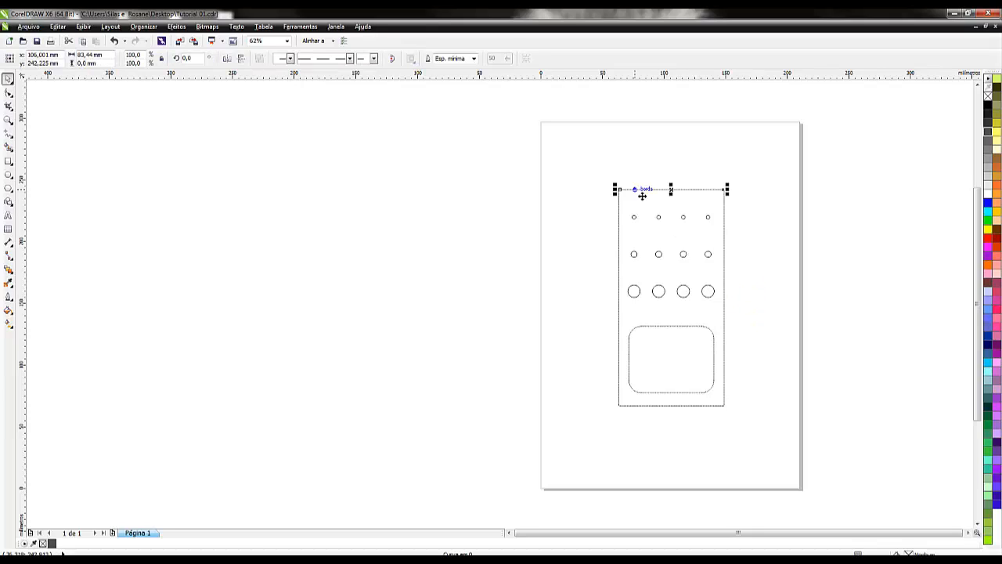
scroll(707, 226, up, 4)
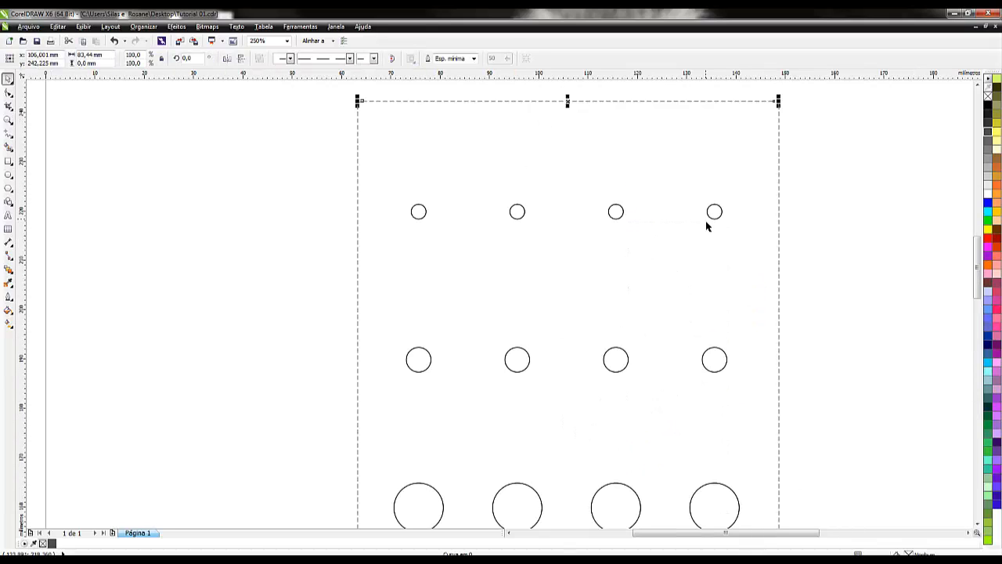
click(779, 130)
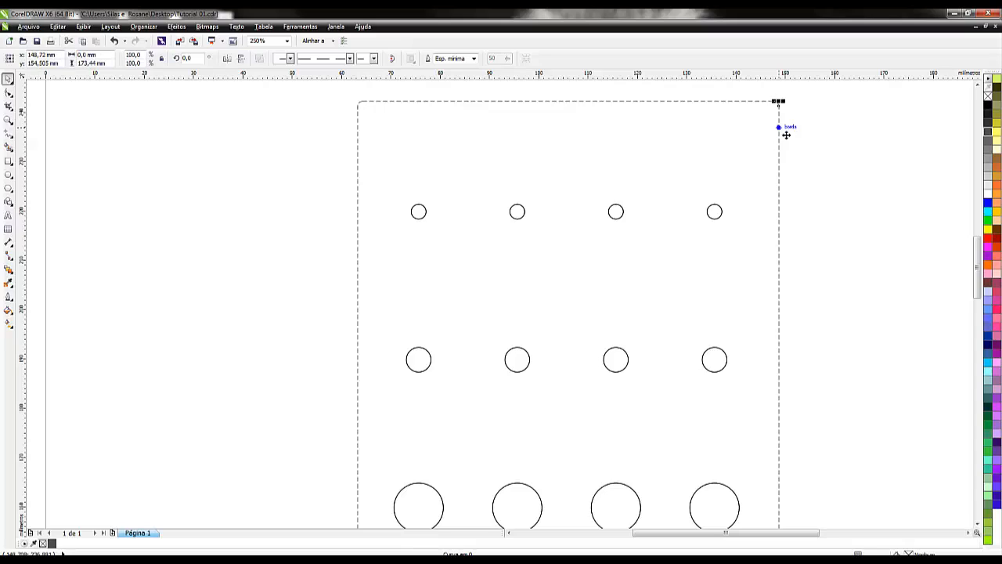
click(723, 219)
click(828, 243)
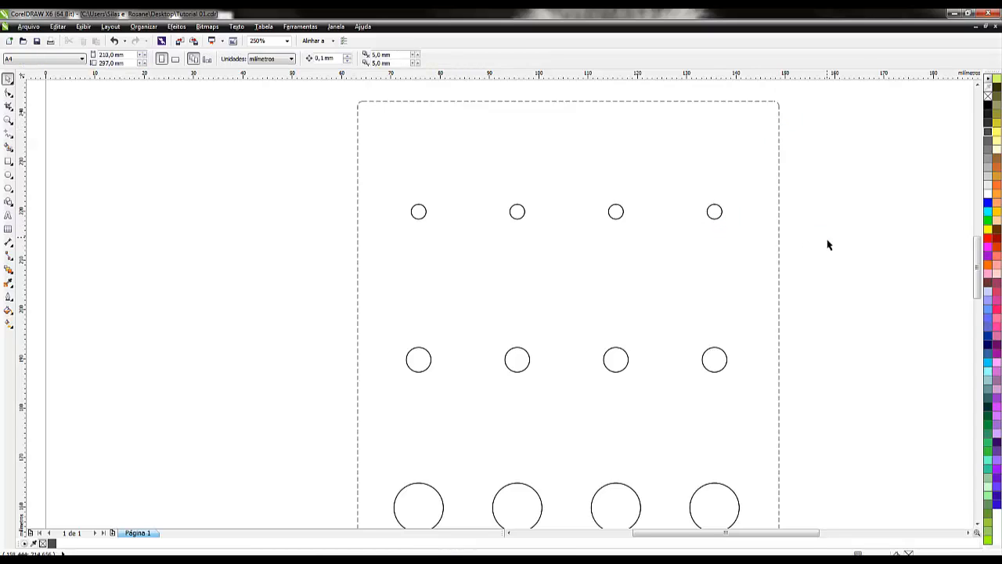
Draw a circle about 2.5 mm in diameter with the Ellipse tool, just left of the first hole in the top row.
click(10, 176)
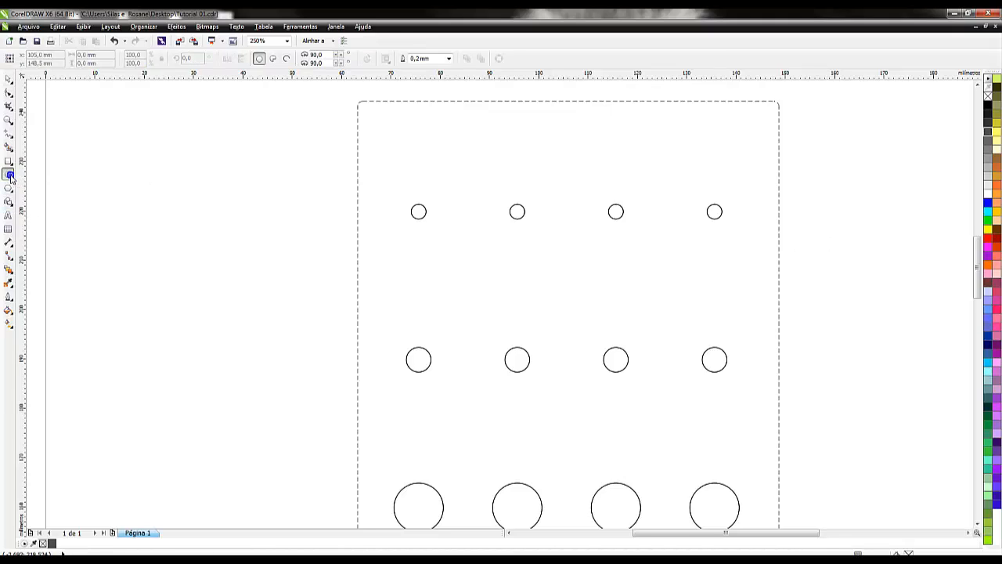
click(15, 181)
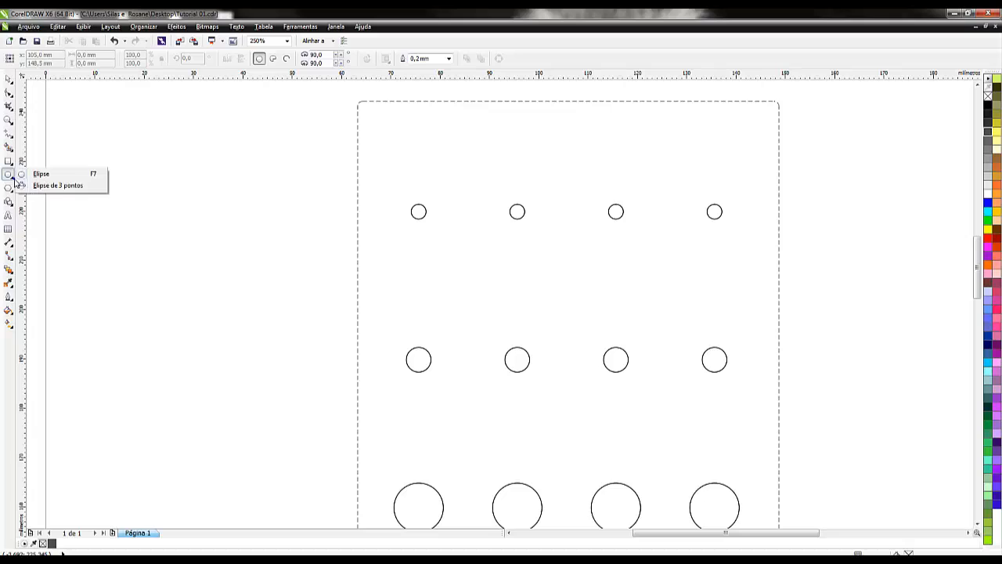
click(33, 174)
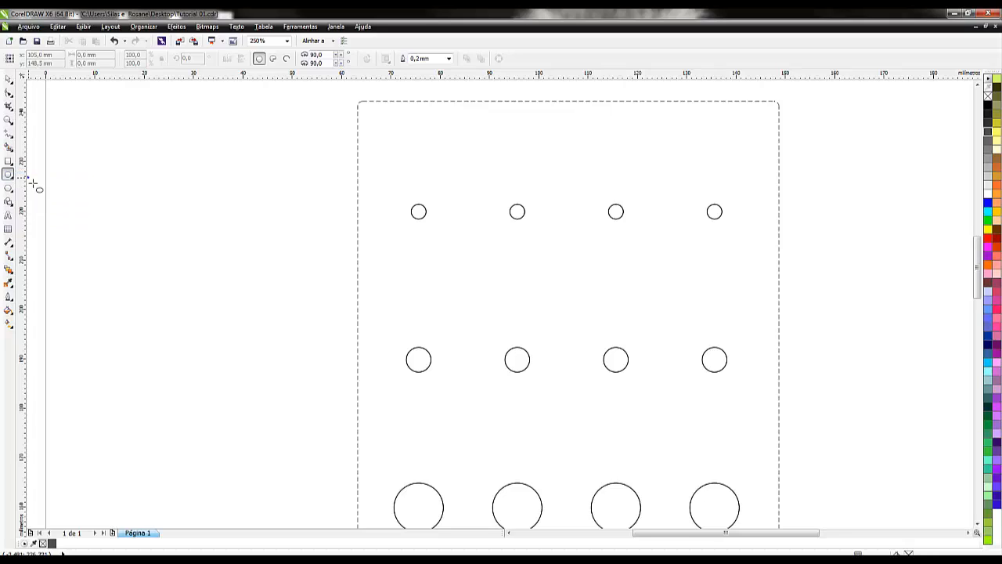
scroll(418, 226, down, 1)
scroll(417, 225, down, 2)
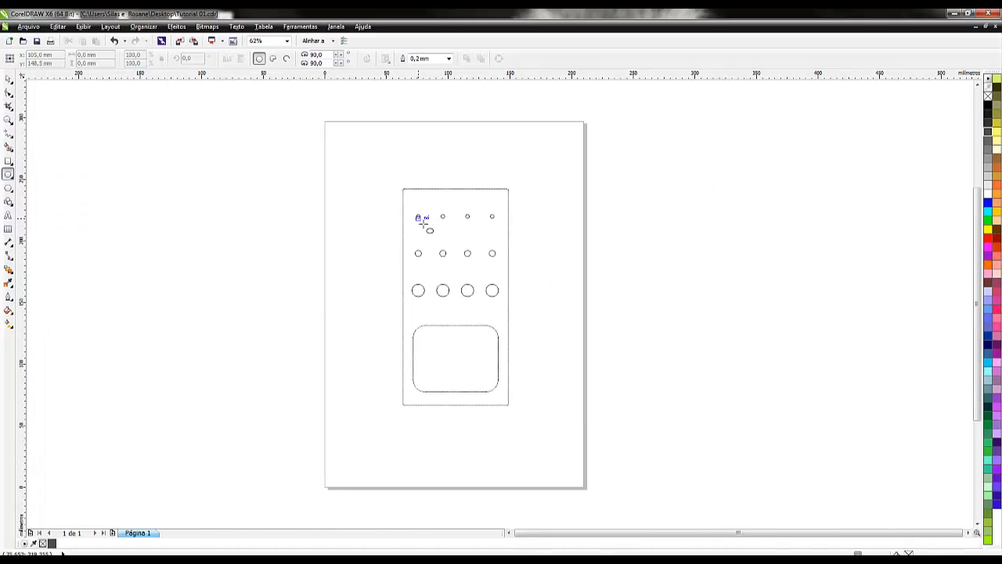
scroll(419, 223, up, 4)
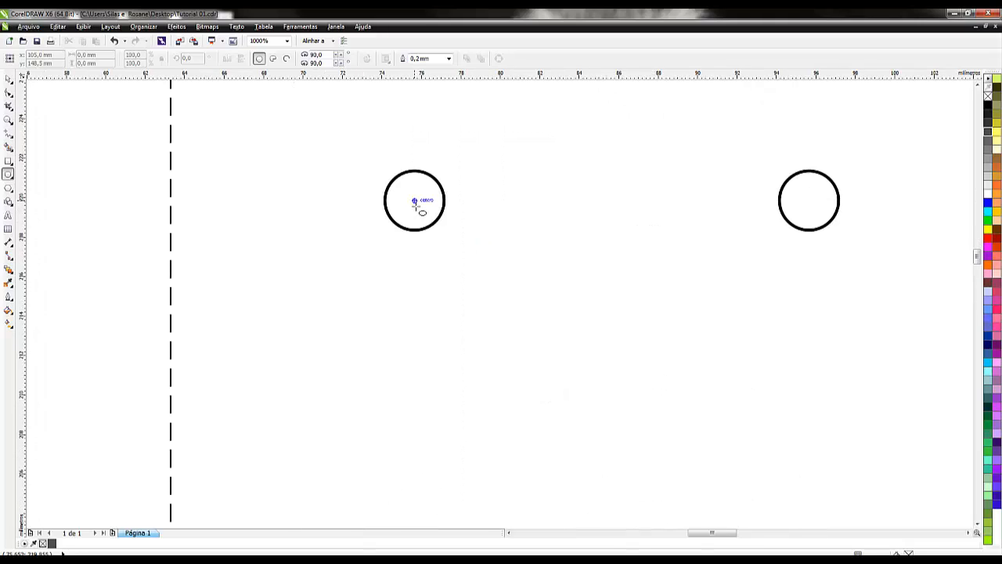
click(421, 206)
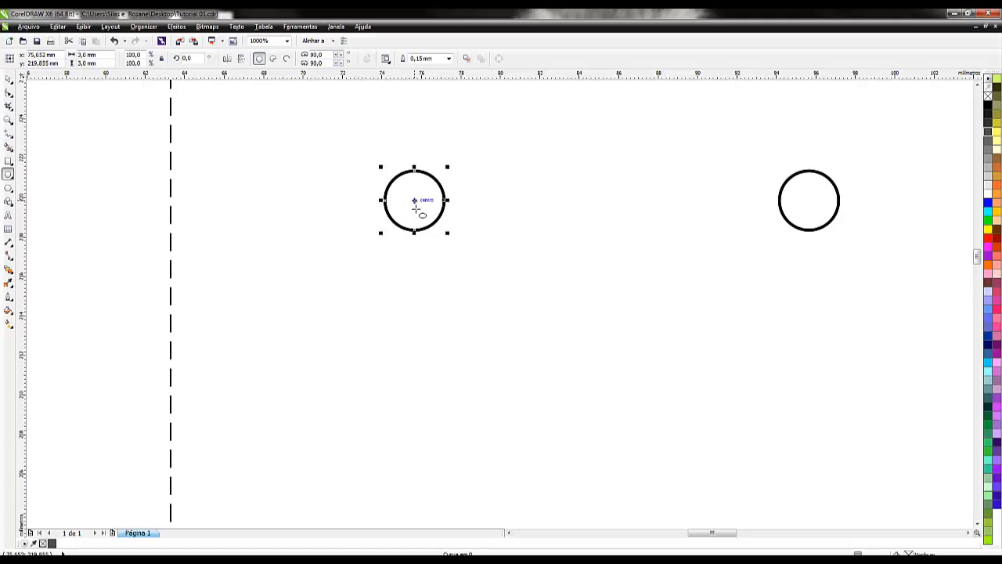
mouse_move(305, 203)
ctrl+mouse_down()
mouse_move(344, 191)
mouse_move(358, 151)
ctrl+mouse_up()
click(363, 149)
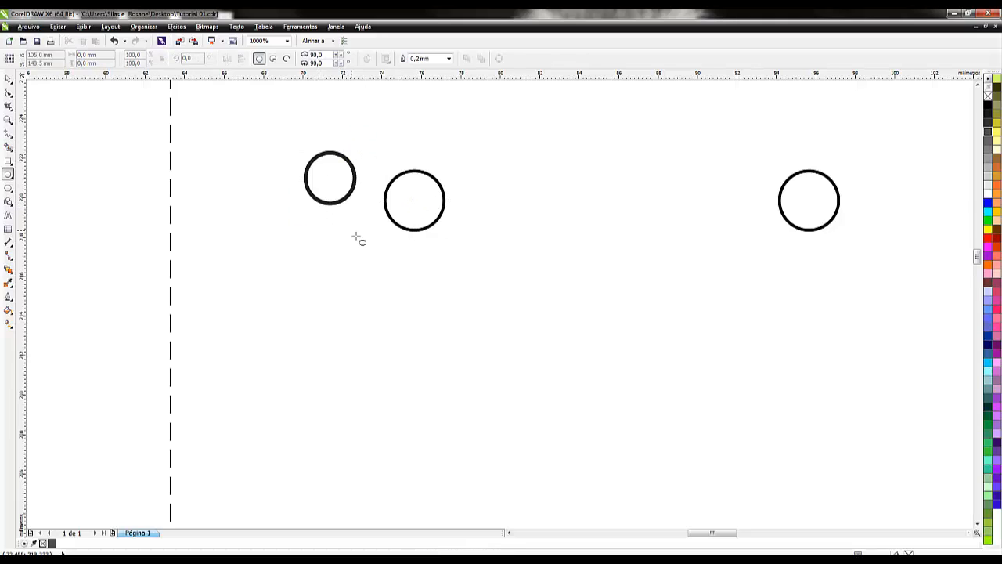
Set the newly drawn circle's width and height to 5 mm.
click(8, 79)
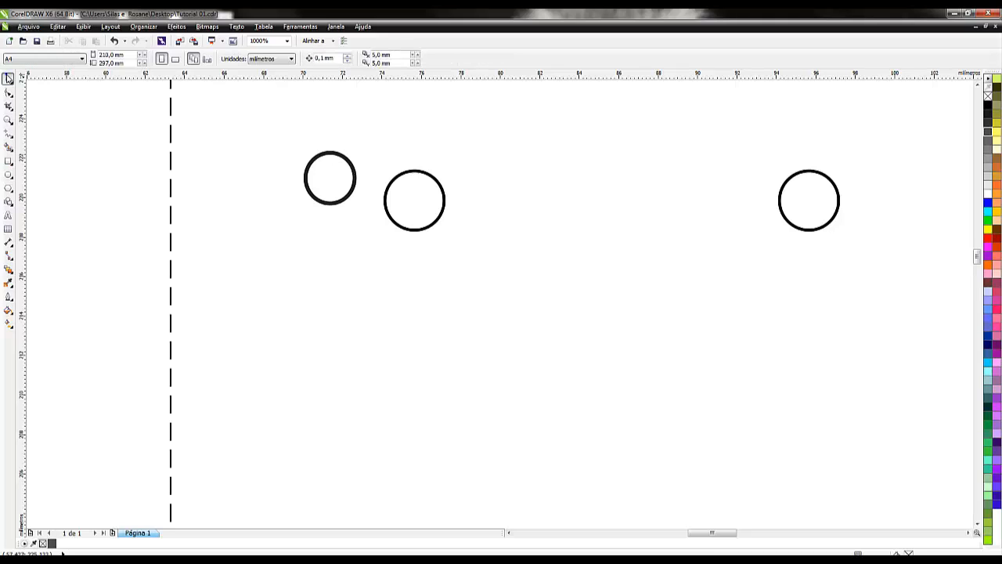
click(317, 163)
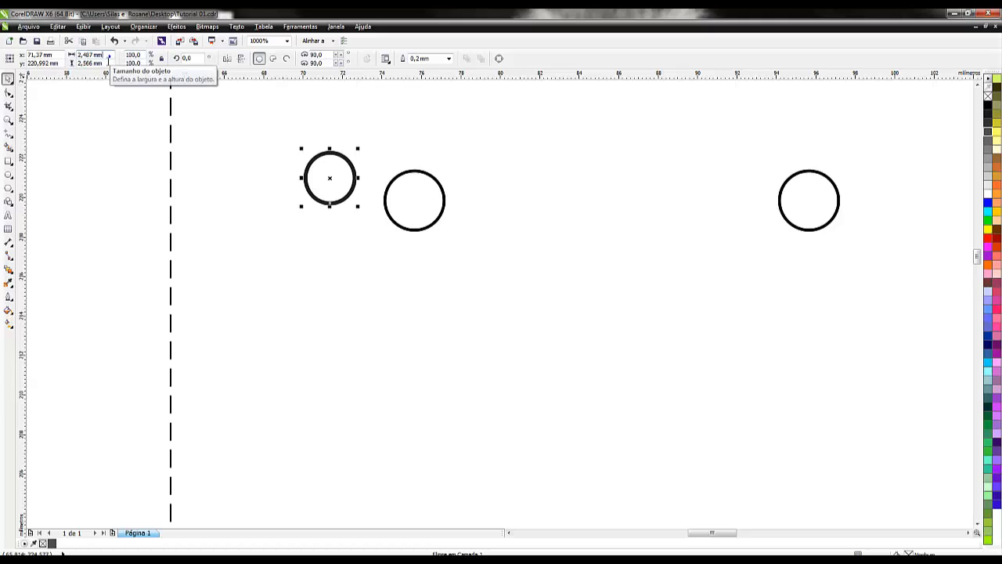
click(86, 56)
text(5)
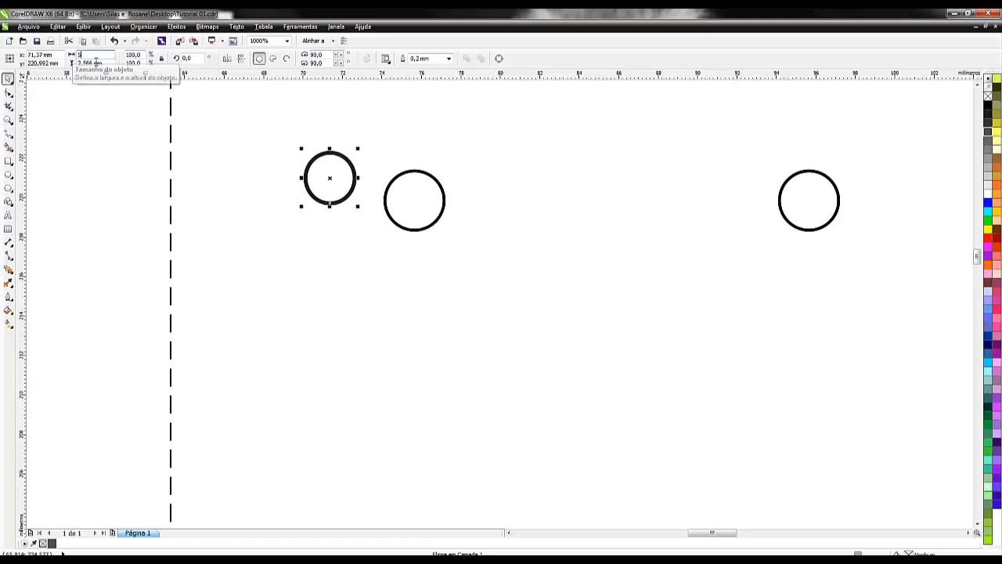
key(Tab)
text(5)
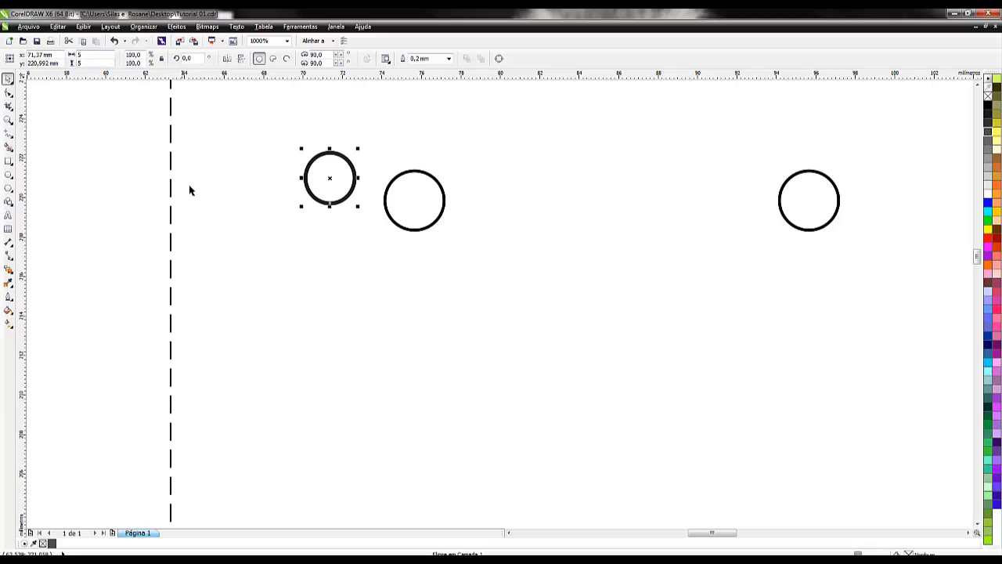
key(Return)
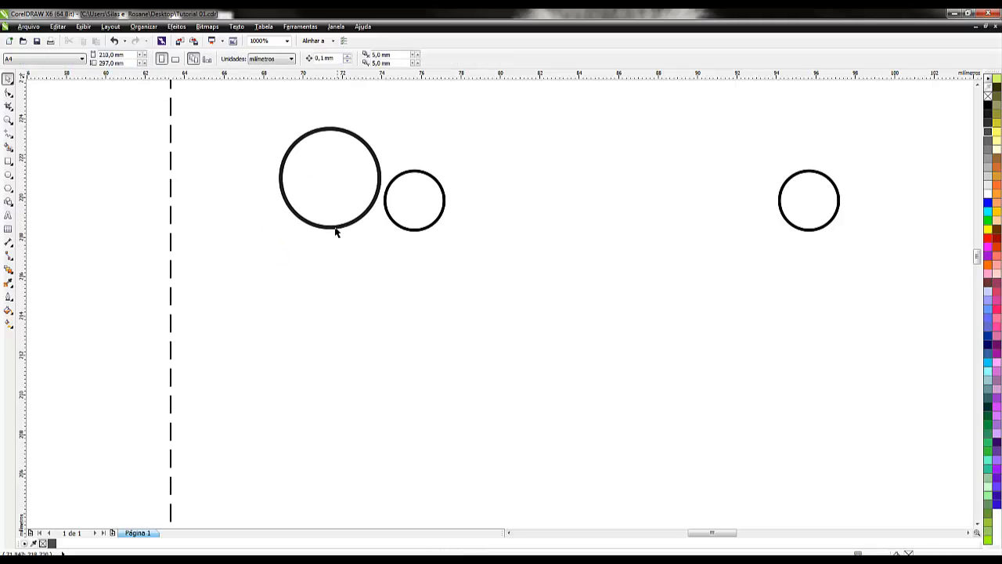
Set the new circle's width and height to 4 mm.
click(330, 229)
drag(105, 56, 68, 60)
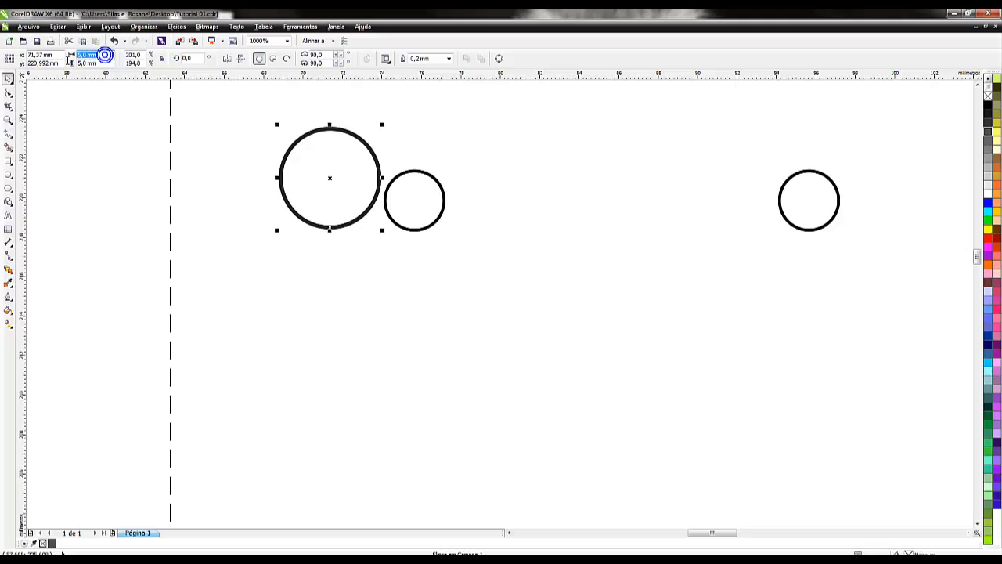
text(4)
key(Tab)
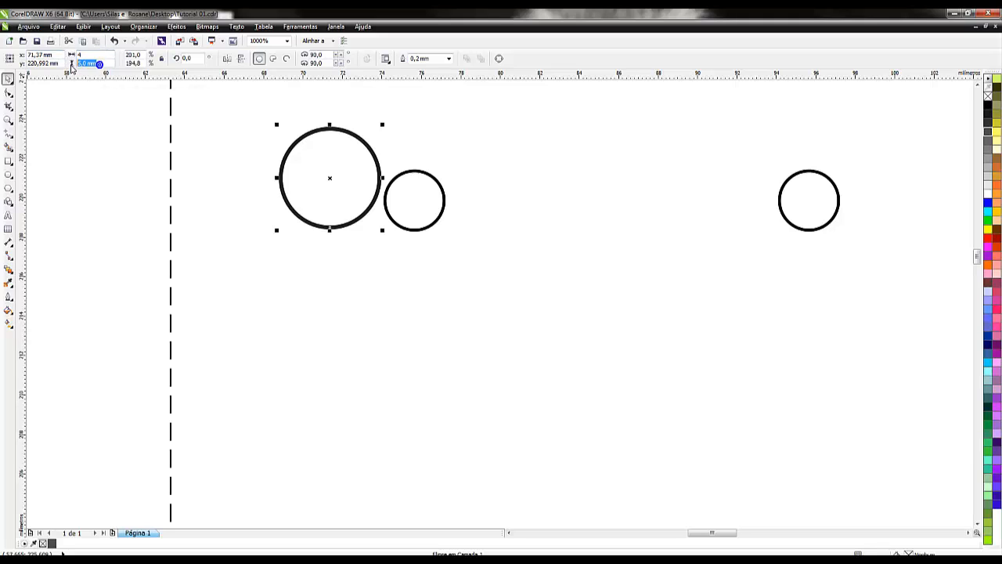
text(4)
click(89, 203)
Centre the 4 mm circle on the first hole of the top row and delete the original smaller circle inside it.
click(331, 219)
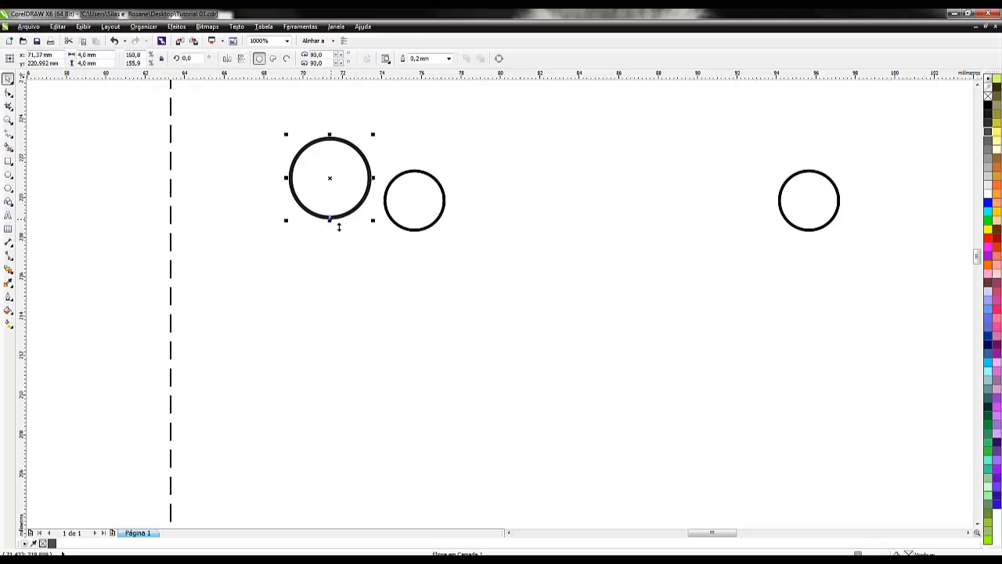
drag(335, 185, 417, 203)
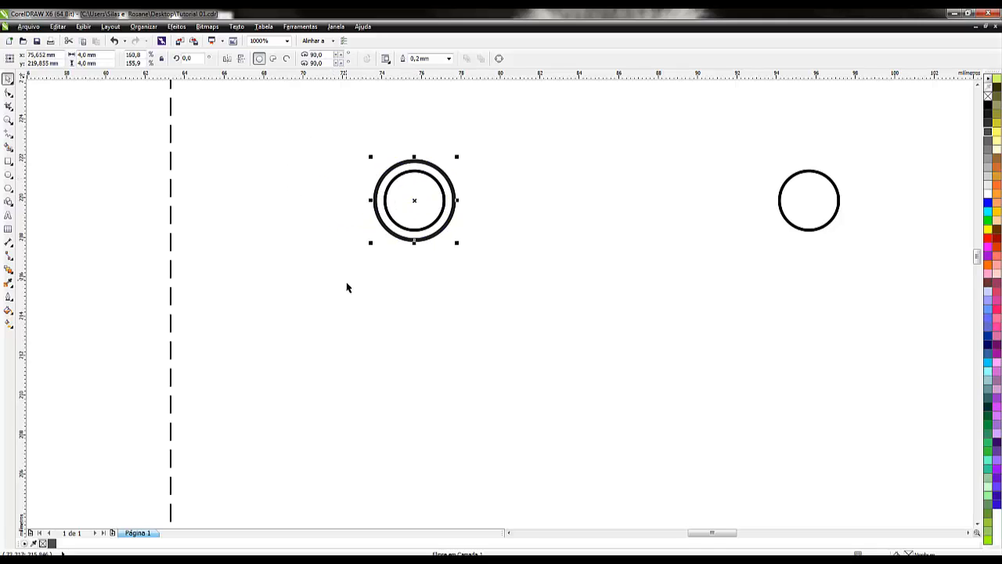
click(347, 284)
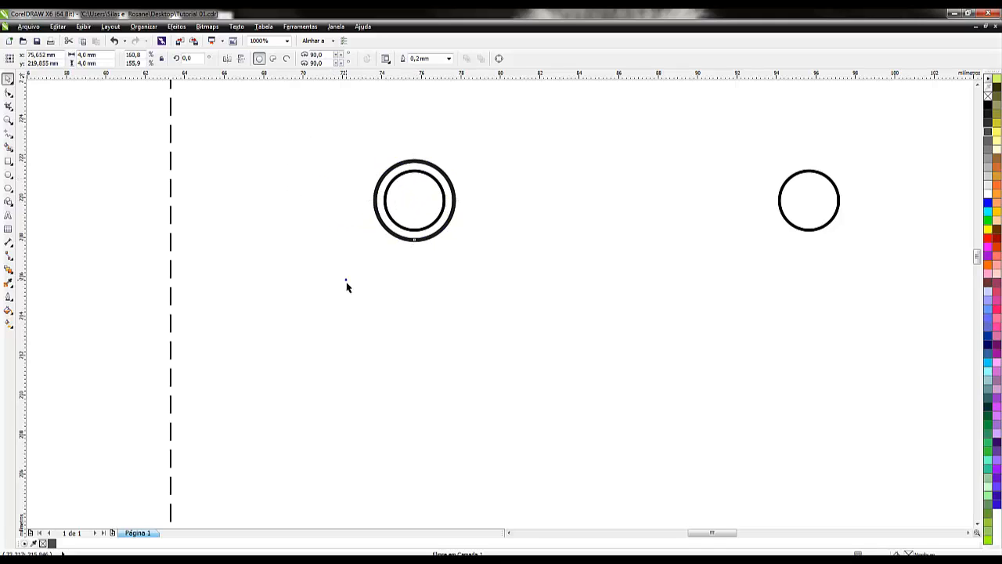
click(427, 230)
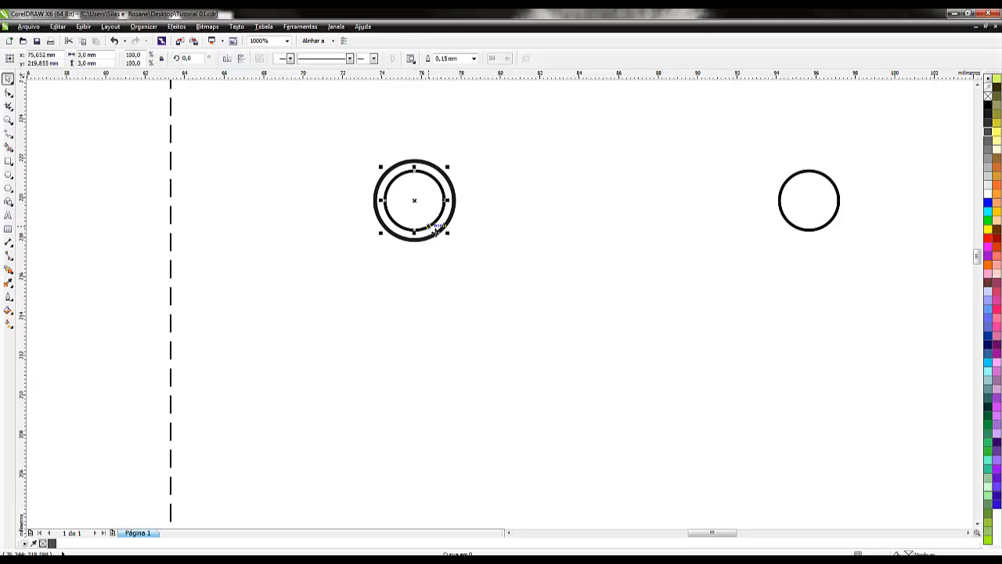
key(Delete)
scroll(429, 232, down, 2)
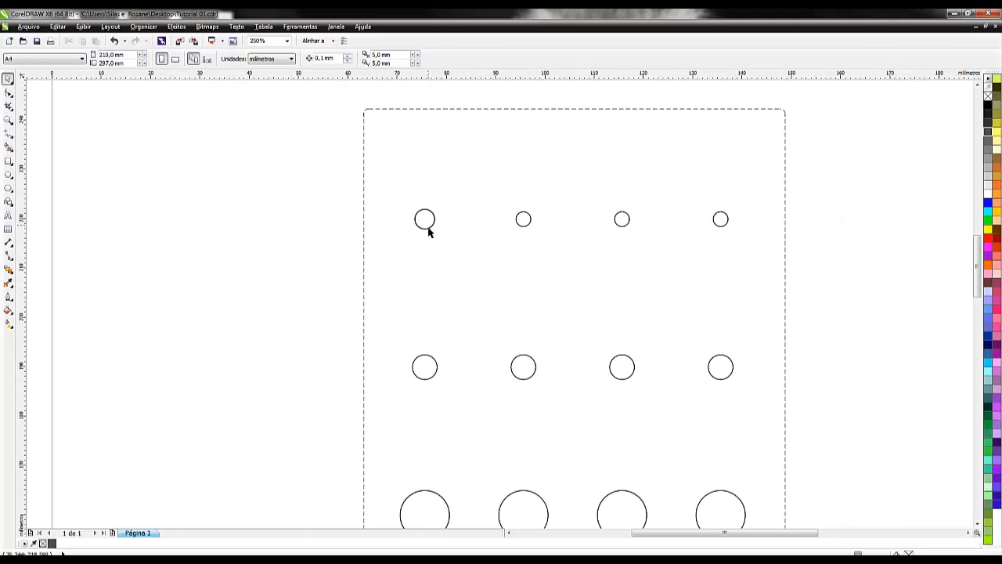
scroll(431, 232, up, 1)
scroll(431, 232, up, 1)
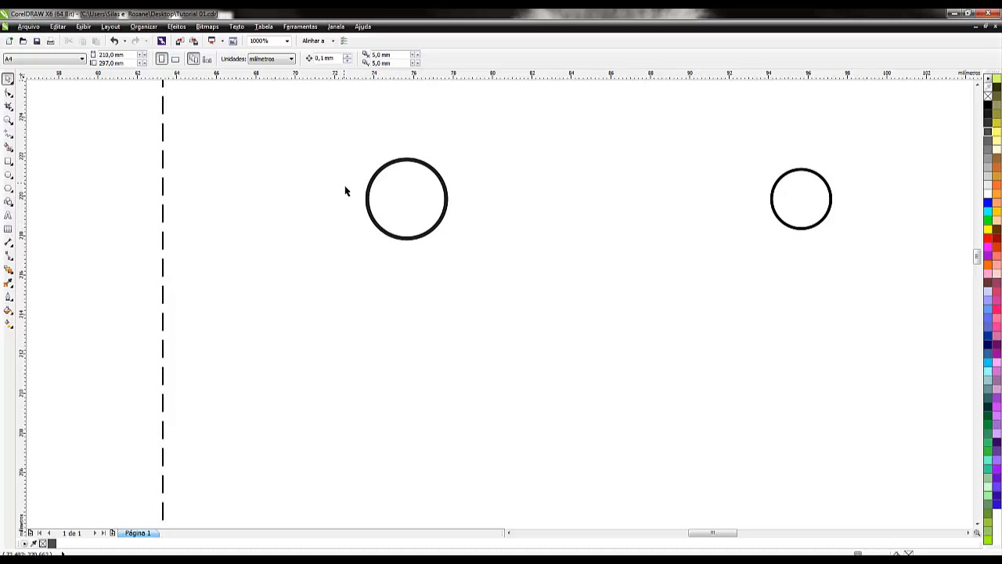
Open the object properties of the 4 mm circle.
scroll(365, 192, down, 2)
scroll(385, 199, up, 2)
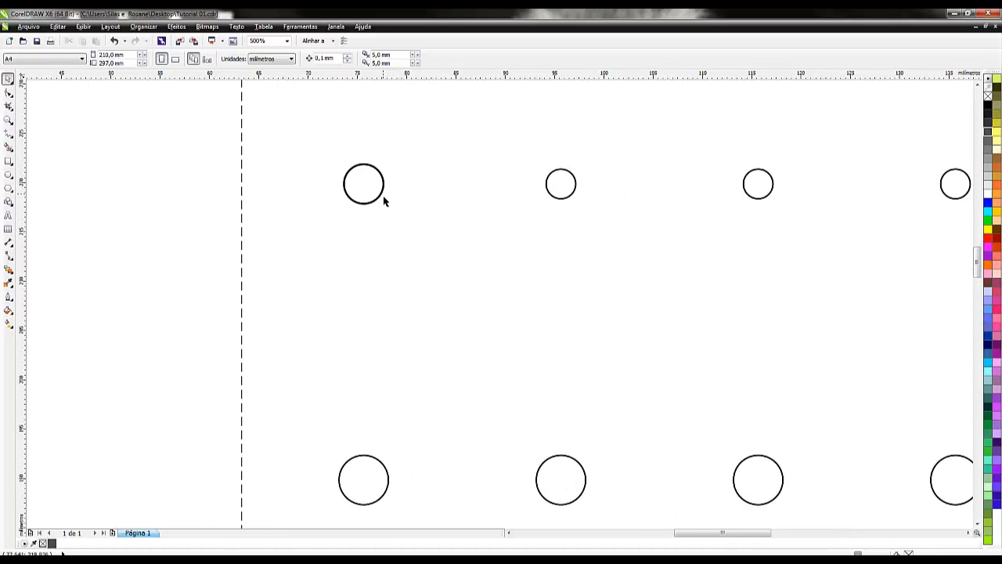
click(385, 199)
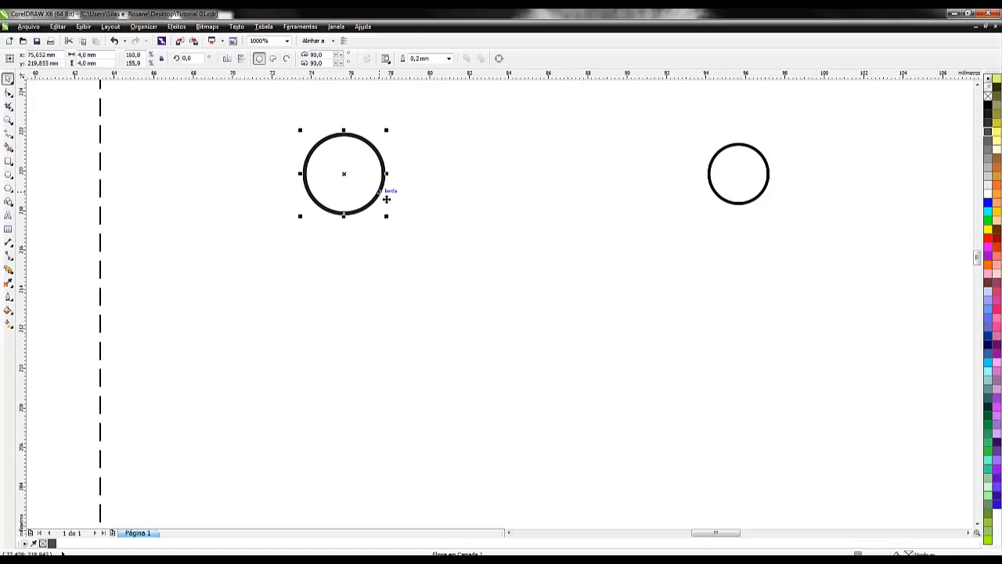
right_click(380, 194)
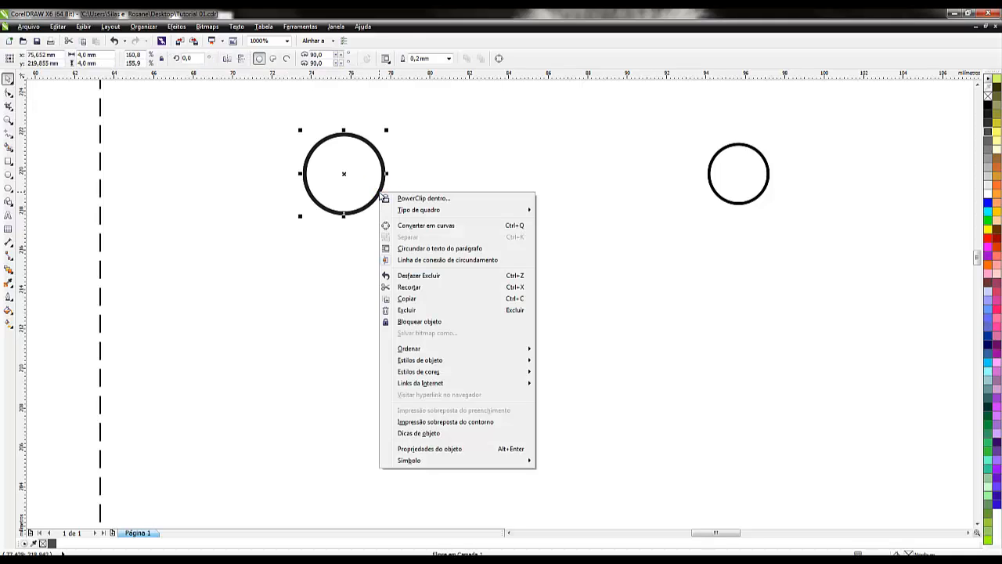
click(456, 449)
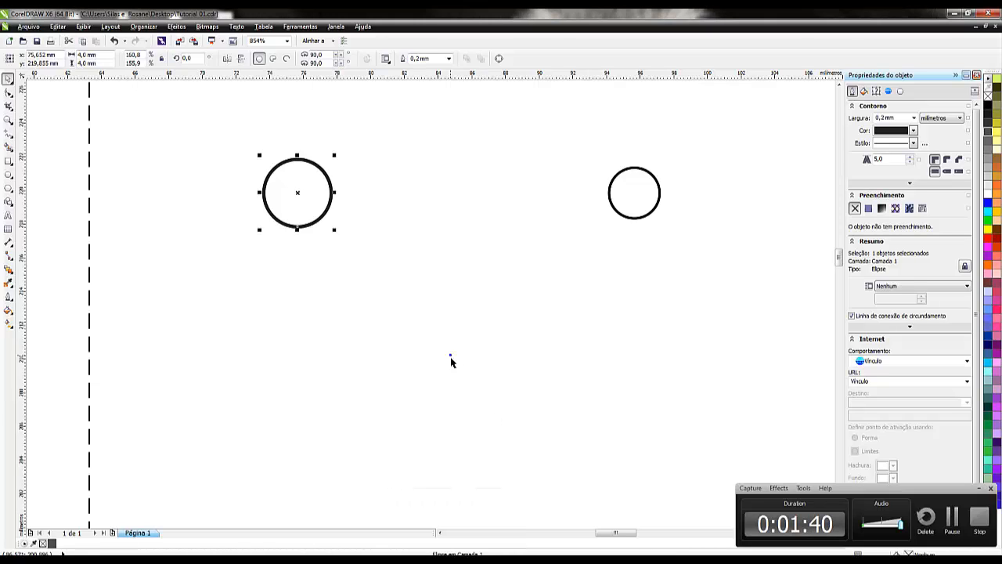
click(329, 277)
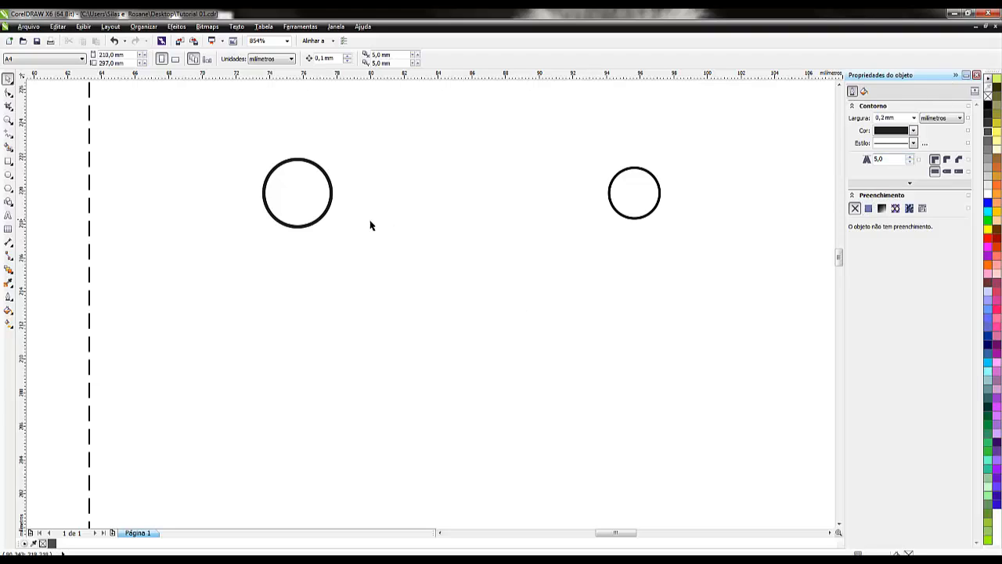
Give the 4 mm circle a black outline with a width of 0.5 mm.
click(307, 230)
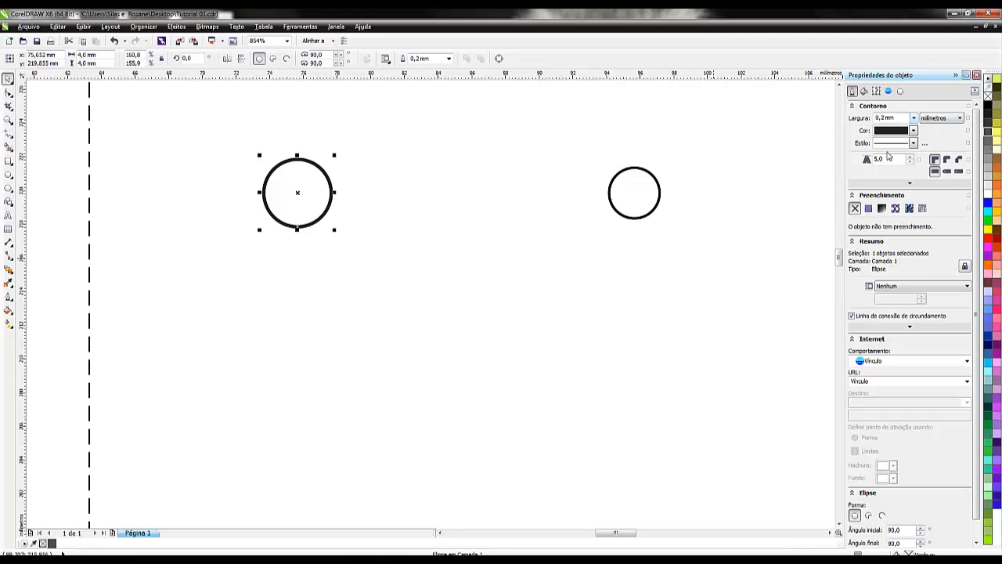
click(914, 130)
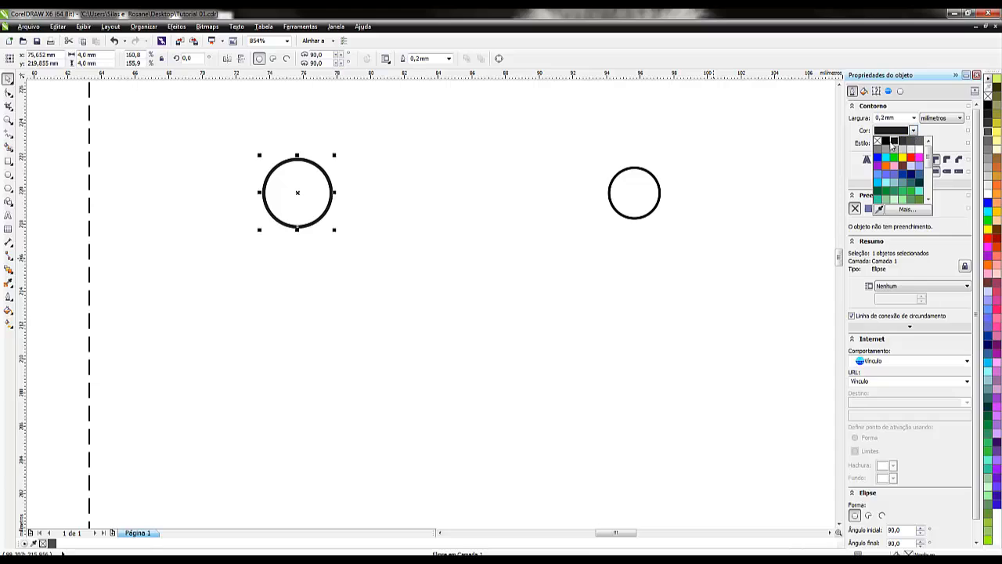
click(888, 143)
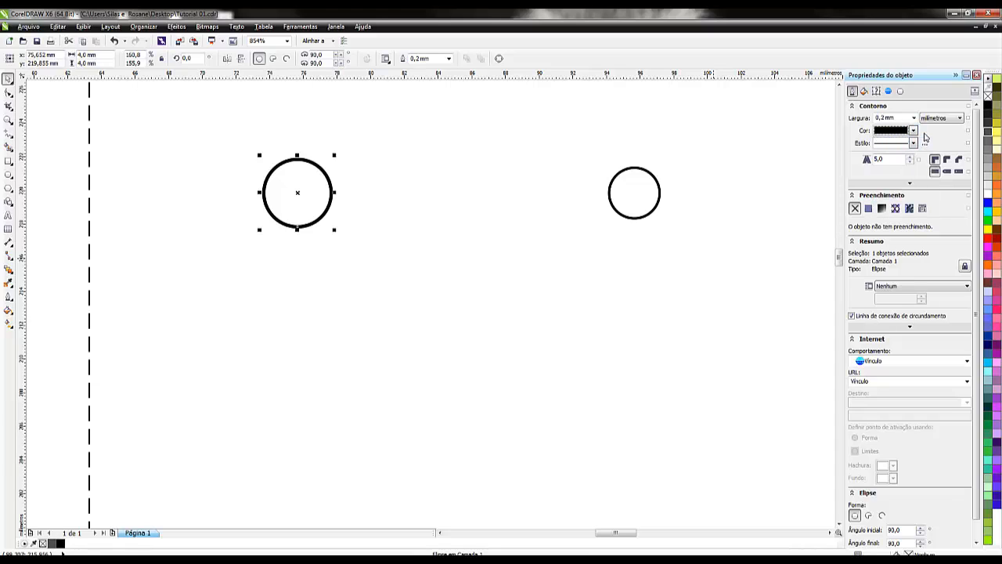
click(913, 117)
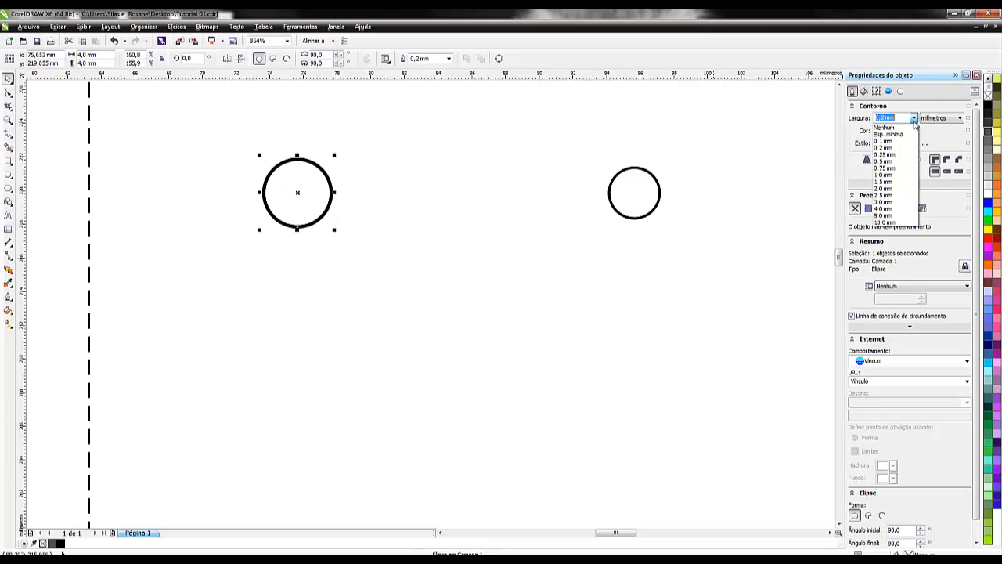
click(899, 161)
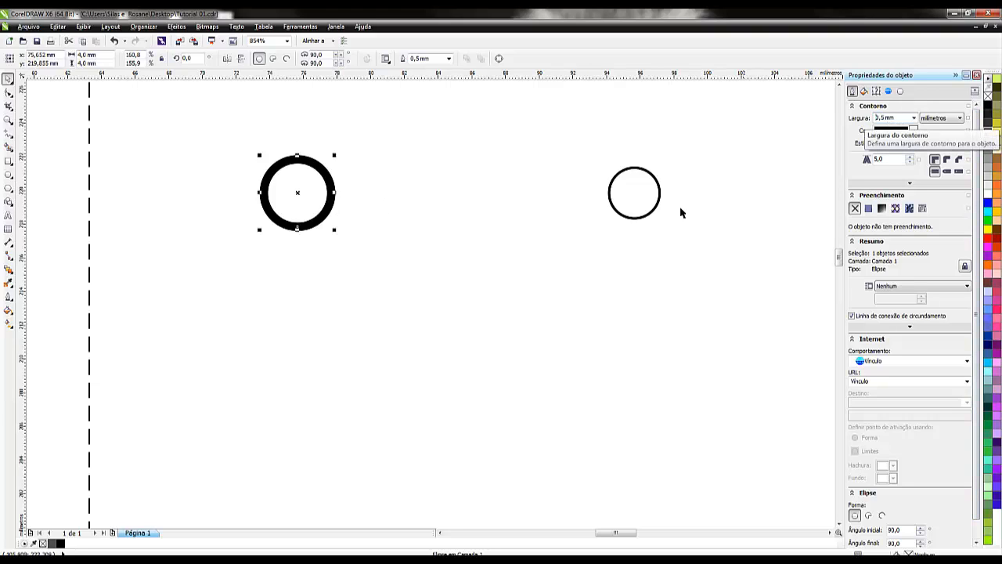
click(433, 291)
Delete the three remaining original thin-outlined holes in the top row.
scroll(432, 286, down, 4)
scroll(490, 289, up, 2)
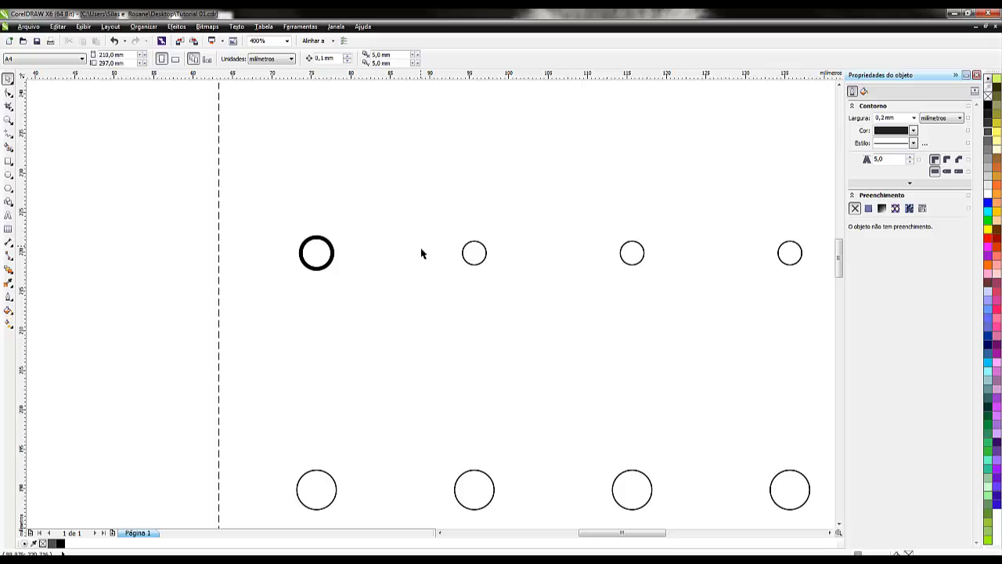
click(483, 262)
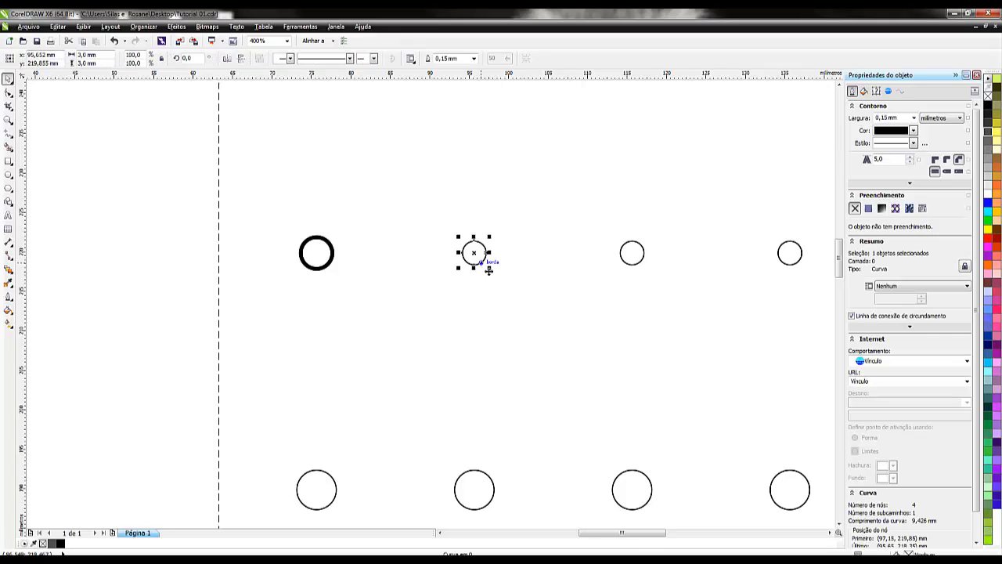
key(Delete)
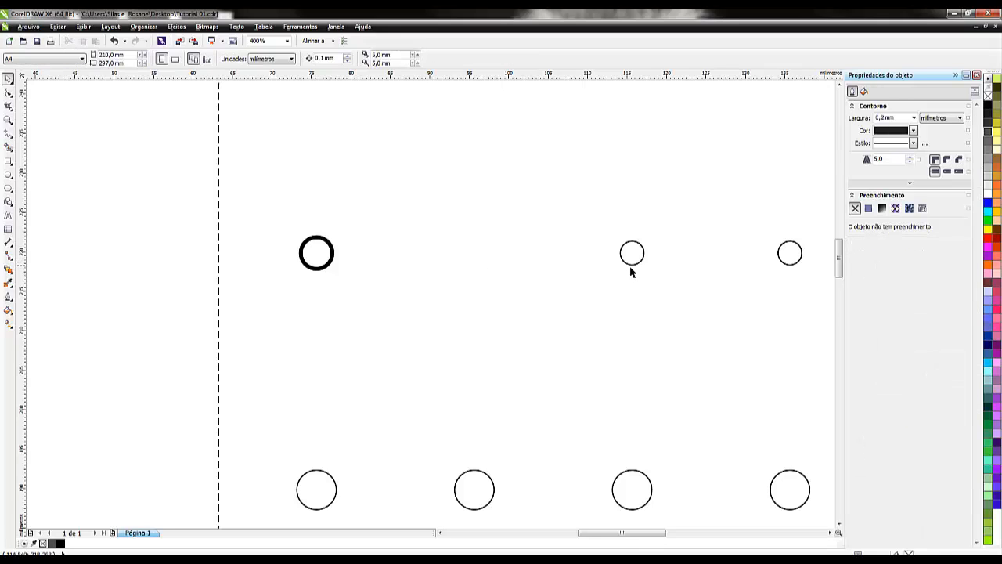
click(631, 265)
key(Delete)
click(789, 266)
key(Delete)
Duplicate the 4 mm circle three times along the top row, offsetting each copy's X position by +20 mm.
click(333, 263)
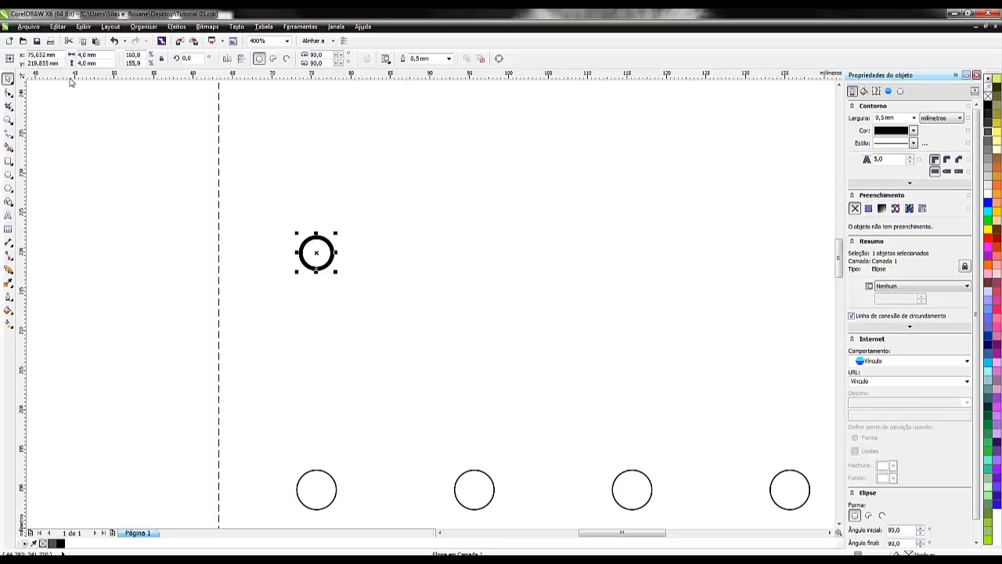
double_click(53, 55)
key(Delete)
text(+20)
key(Return)
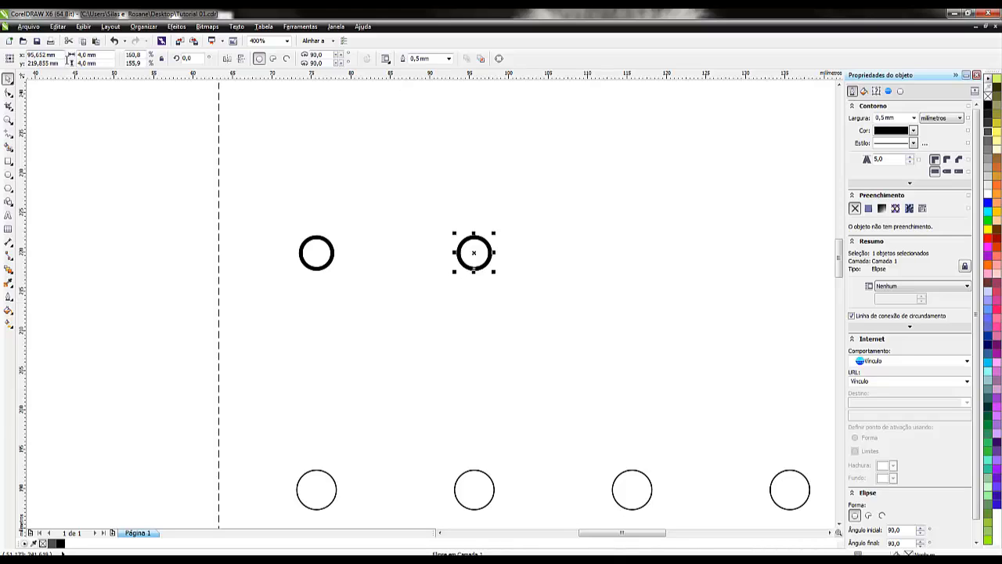
text(+20)
key(Return)
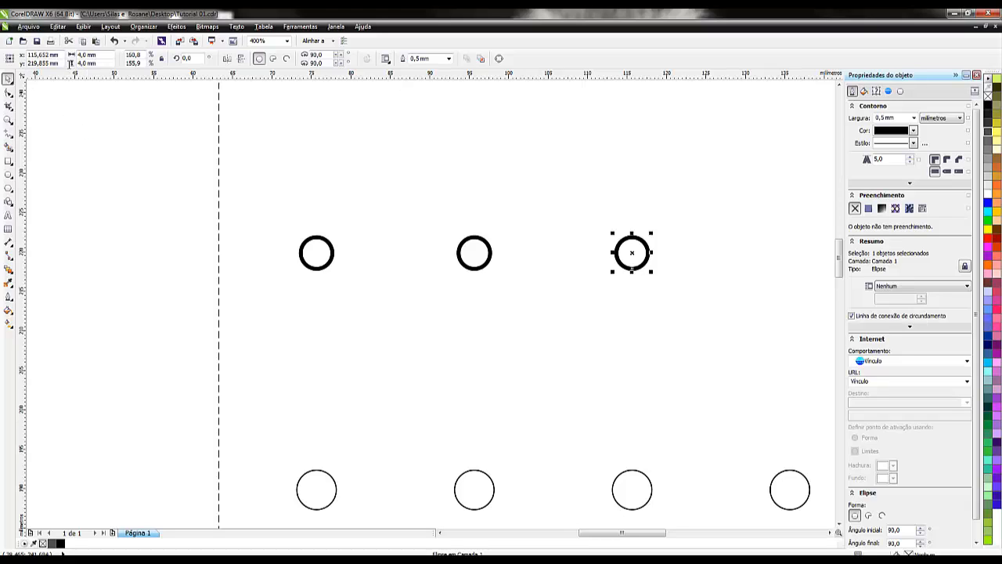
double_click(58, 63)
double_click(53, 55)
text(+20)
key(Return)
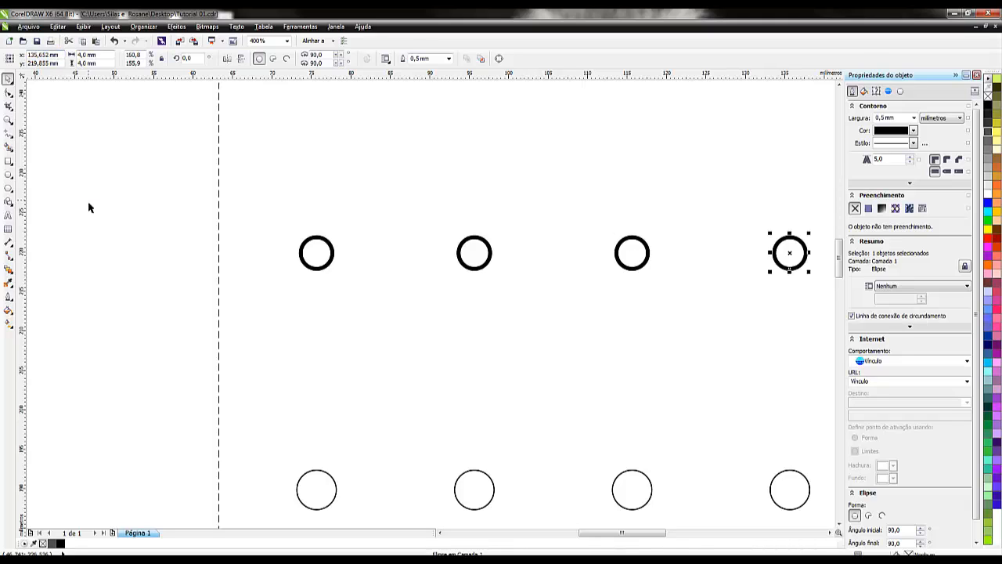
click(416, 374)
Set the width and height of the first hole in the second row to 6 mm.
scroll(417, 376, down, 4)
scroll(459, 423, up, 2)
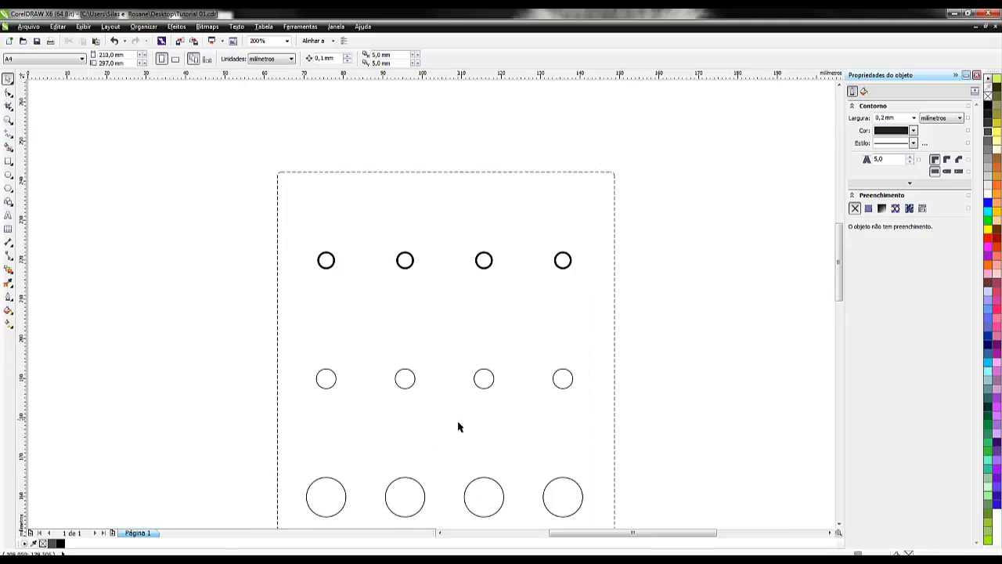
scroll(333, 427, up, 2)
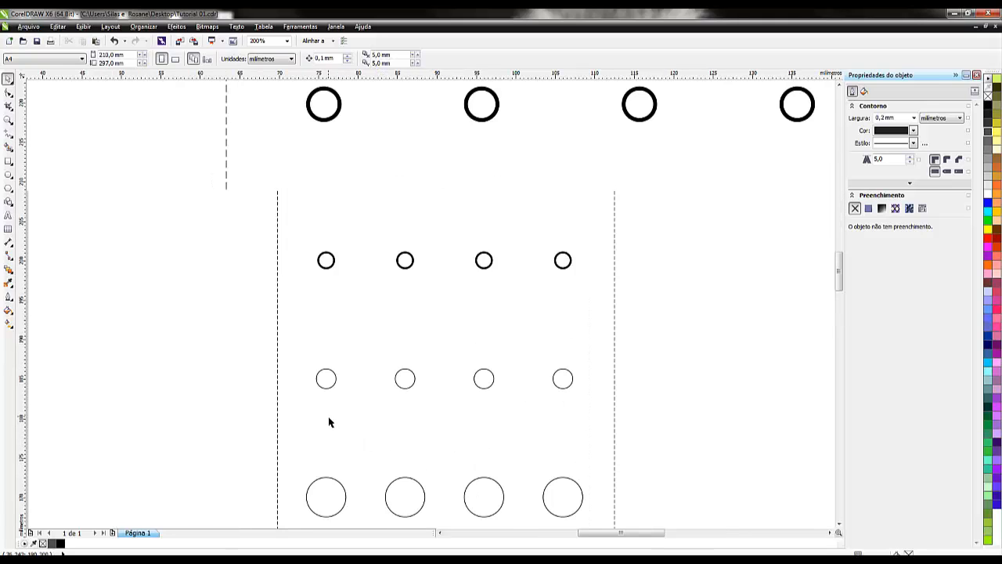
click(324, 362)
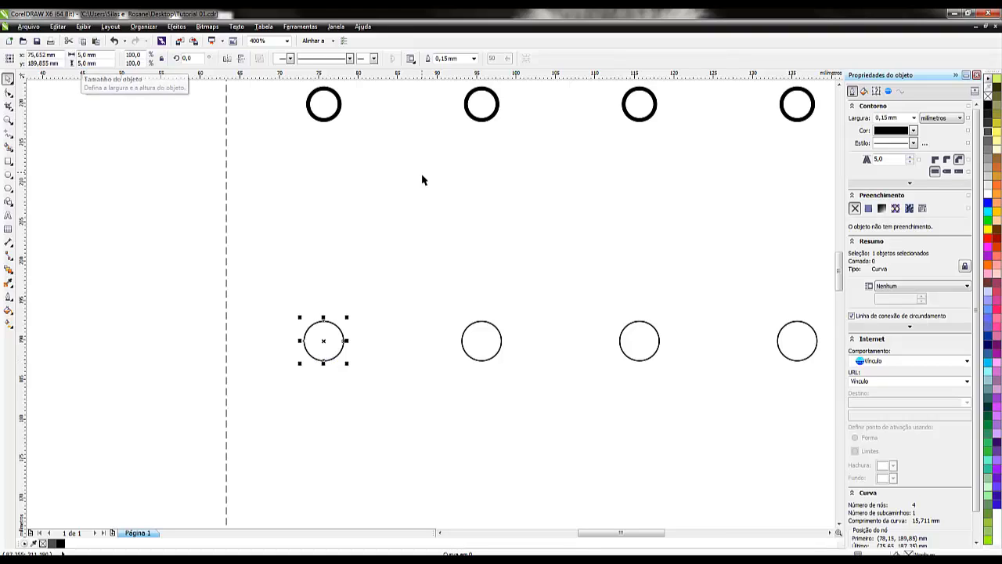
click(335, 115)
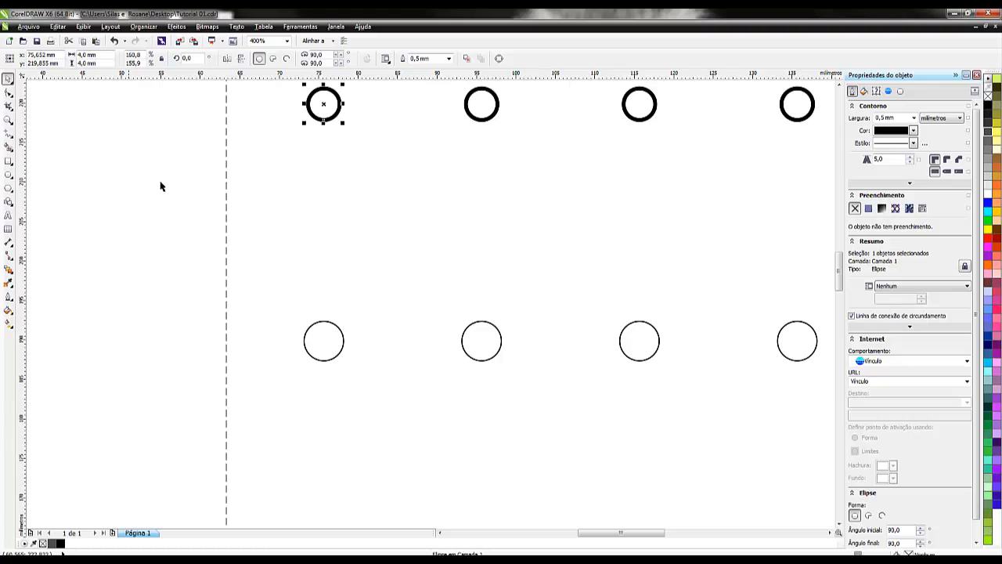
click(325, 362)
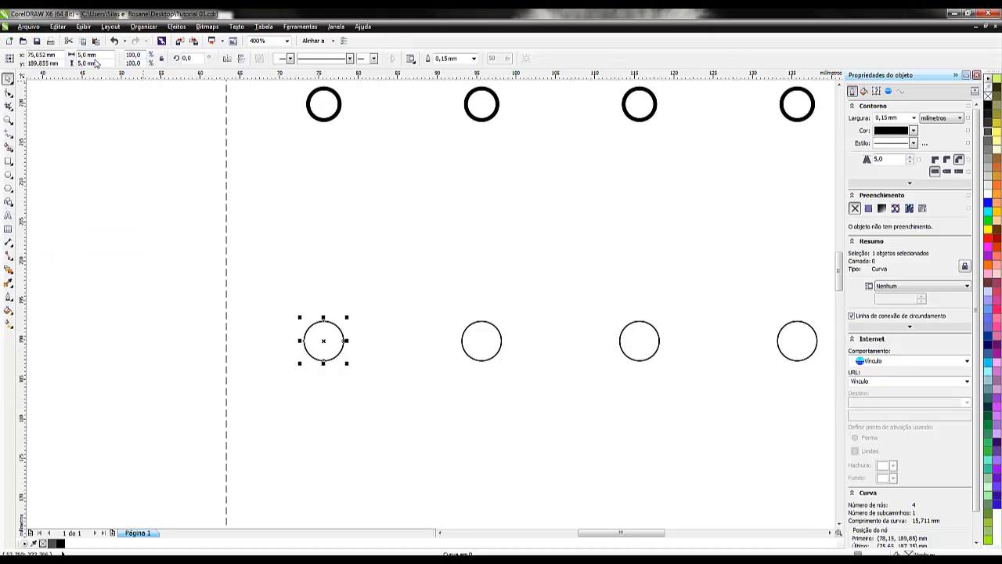
click(92, 55)
text(6)
click(84, 64)
text(6)
key(Return)
click(291, 409)
Set the 6 mm circle's outline width to 0.5 mm and its colour to black.
click(348, 350)
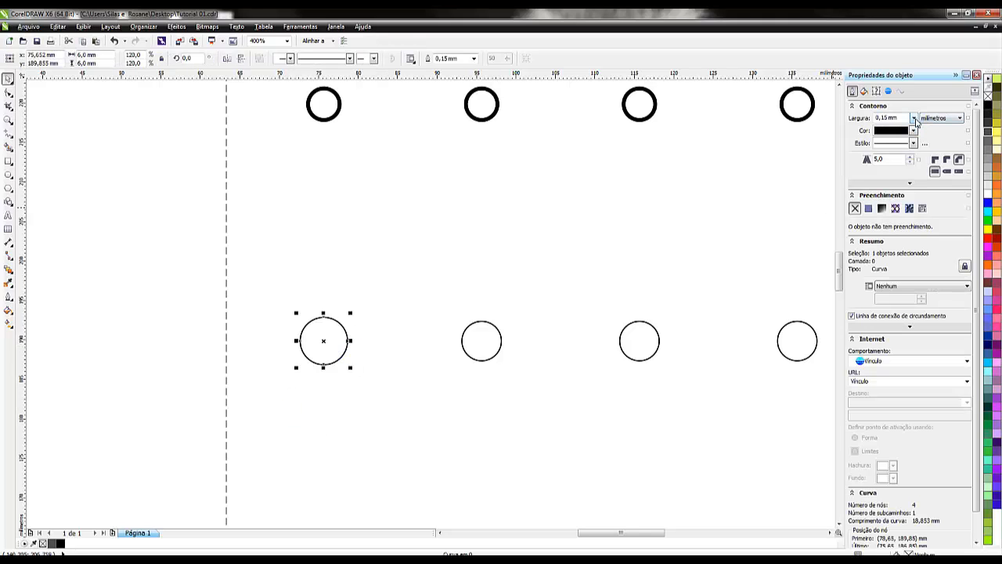
click(913, 117)
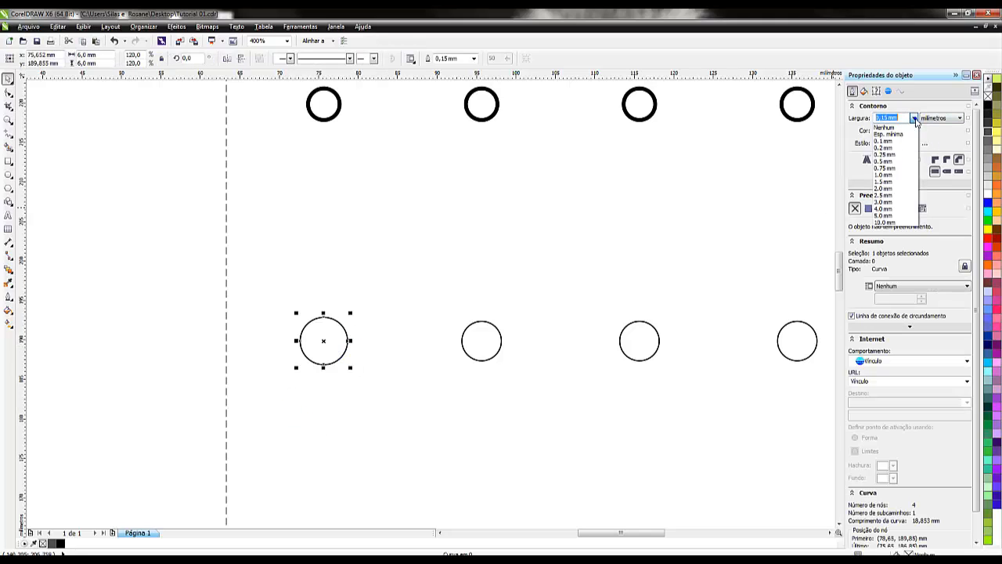
click(895, 162)
click(913, 130)
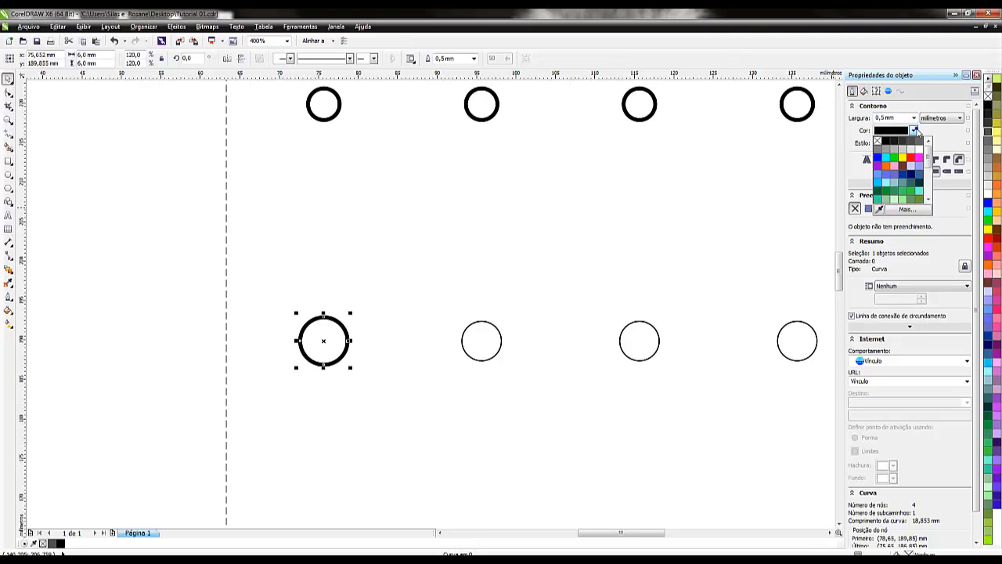
click(885, 141)
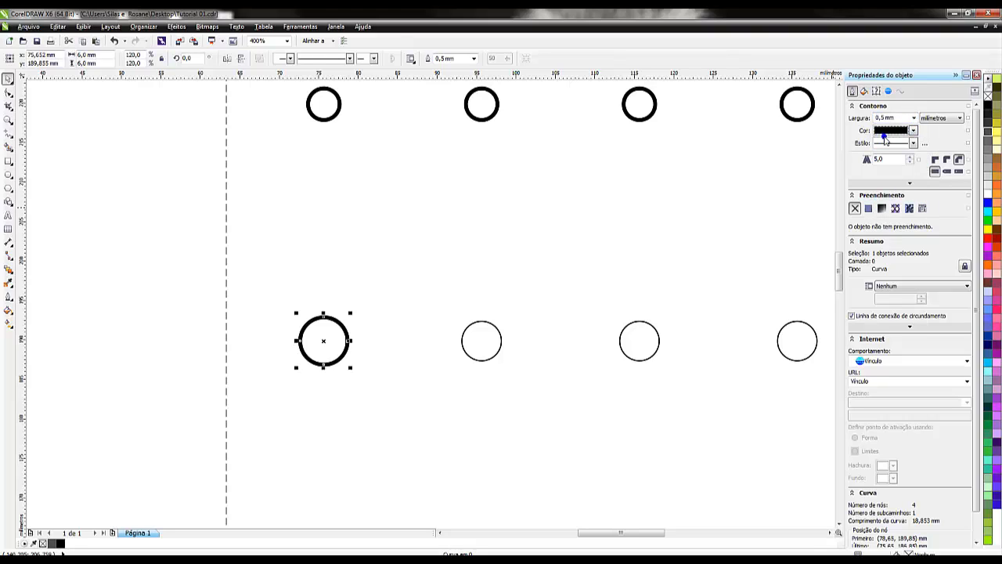
click(470, 415)
Delete the three remaining original thin-outlined holes in the second row.
click(491, 364)
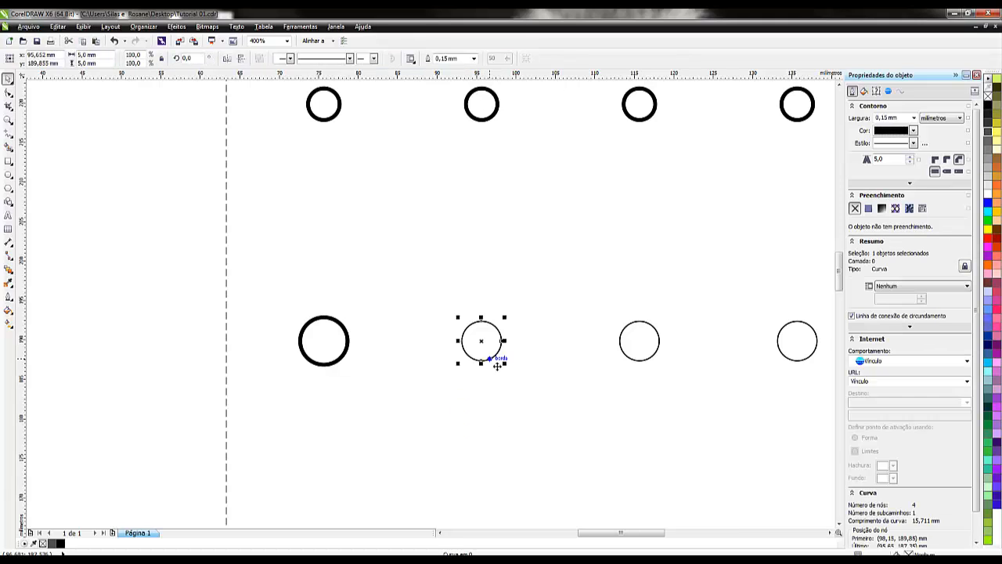
key(Delete)
click(659, 350)
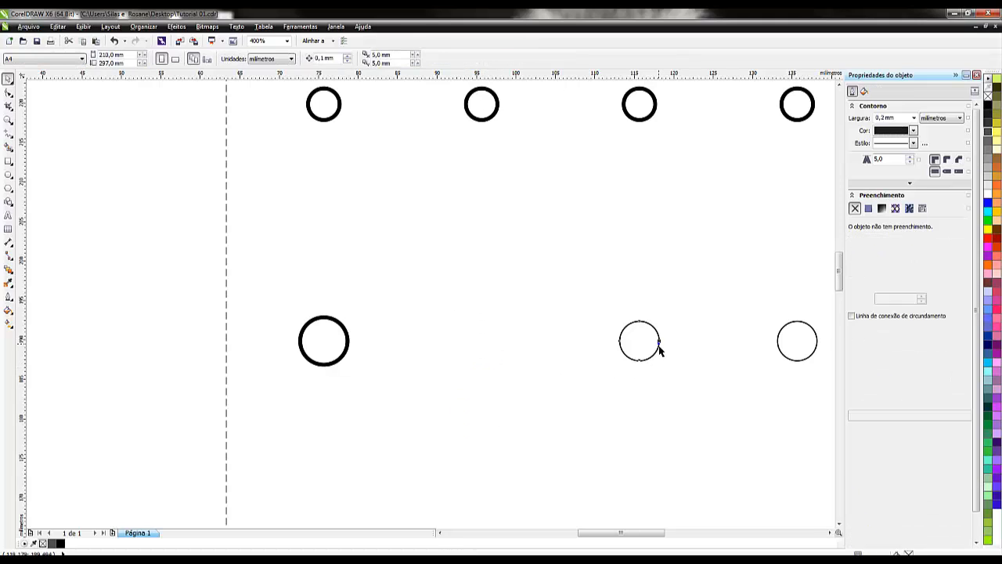
key(Delete)
click(779, 350)
key(Delete)
scroll(779, 352, down, 2)
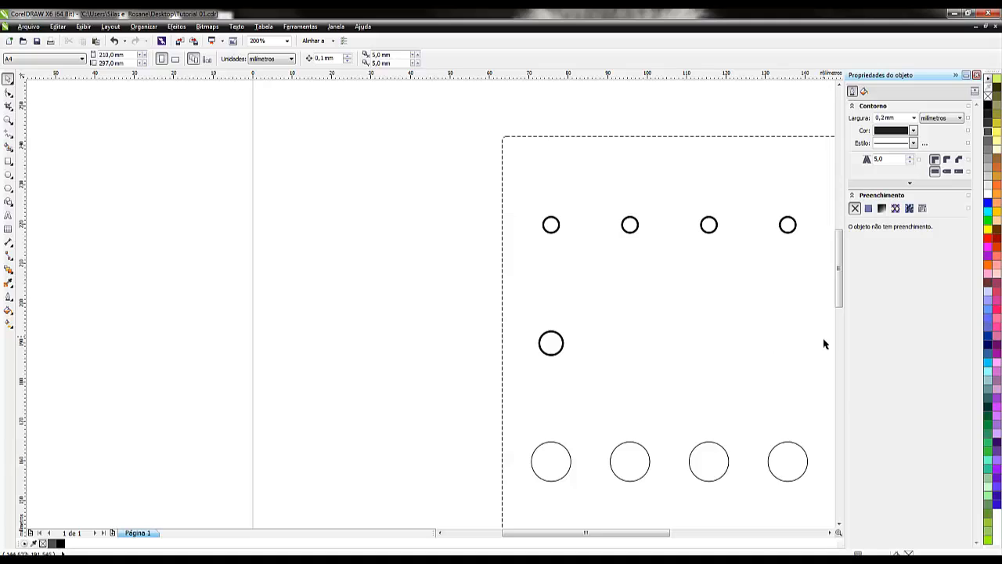
scroll(824, 343, down, 2)
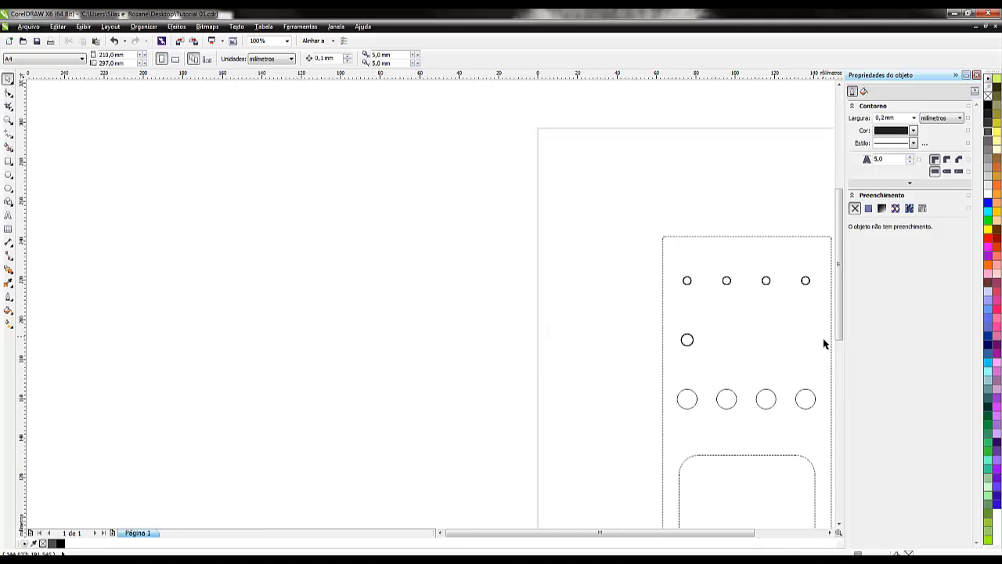
key(shift+F4)
scroll(356, 219, up, 2)
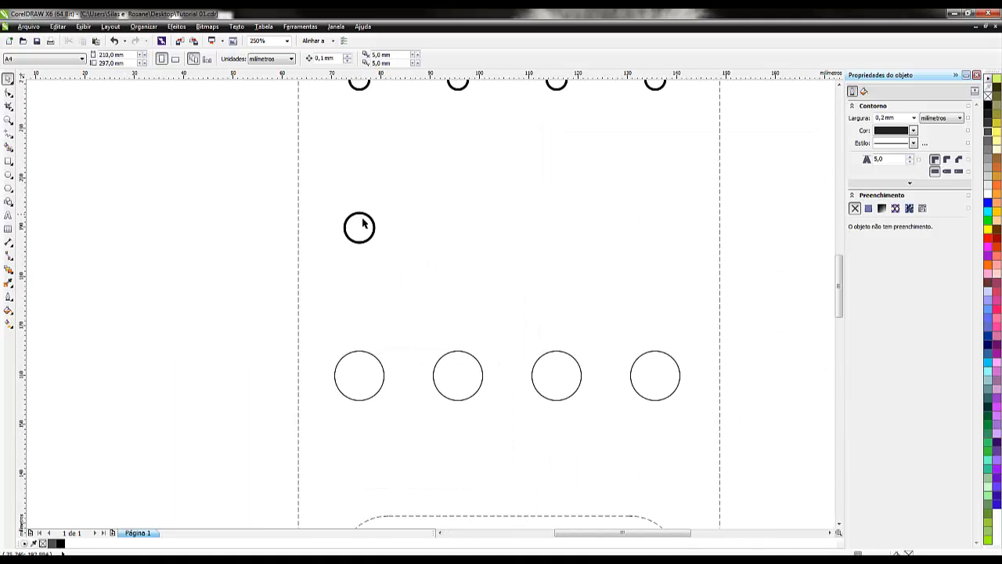
click(375, 224)
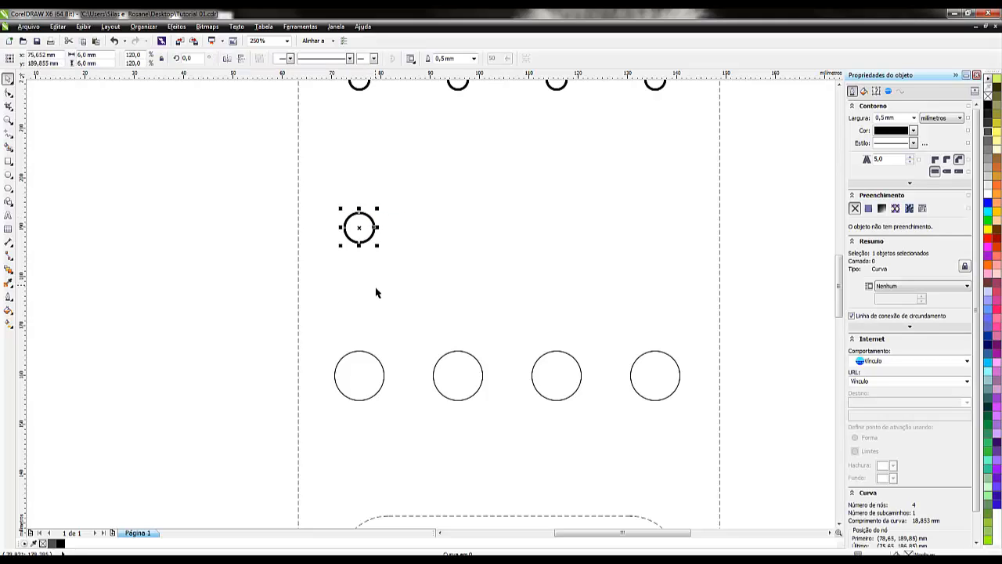
key(Delete)
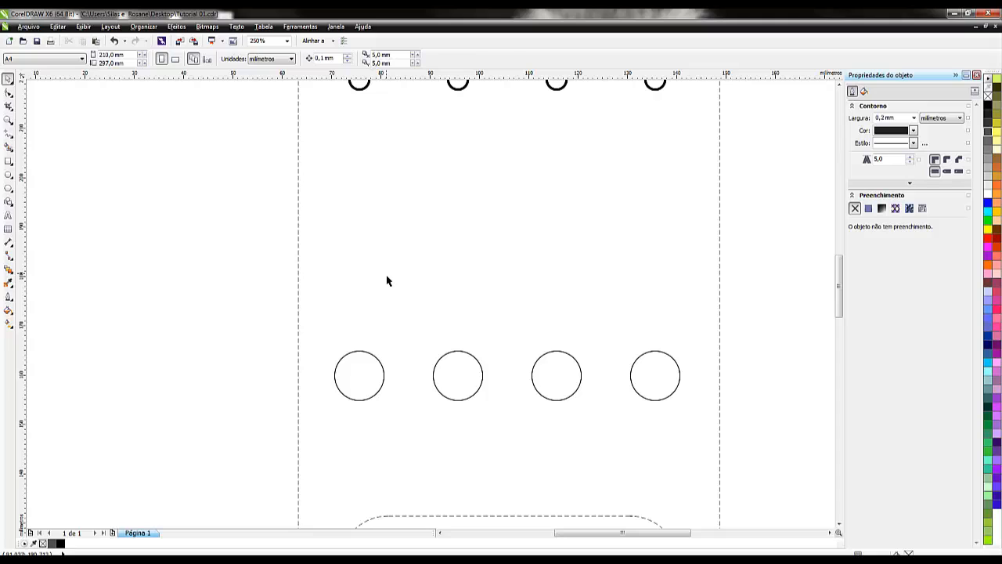
key(ctrl+z)
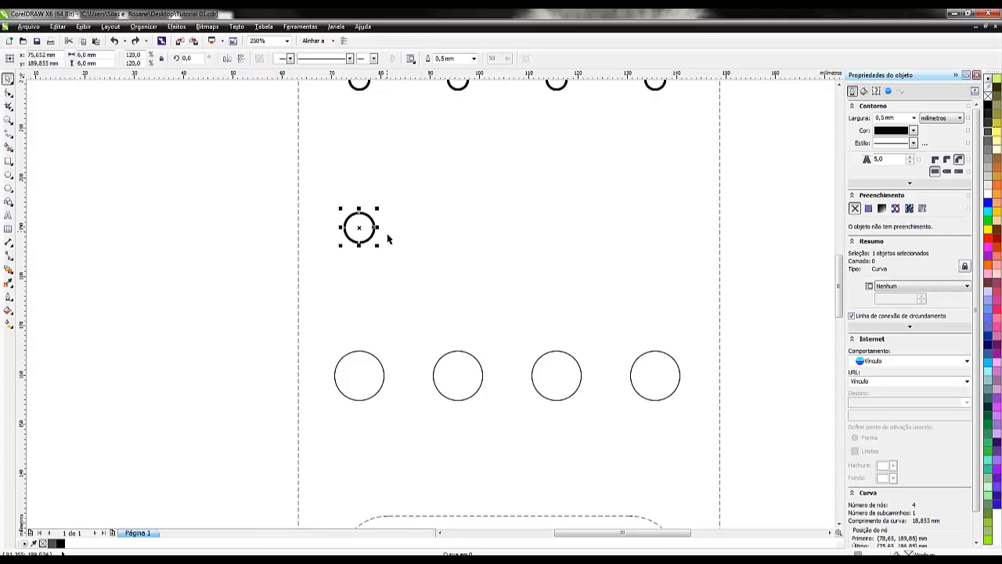
Duplicate the 6 mm circle three times along the second row, offsetting each copy's X position by +20 mm.
click(50, 55)
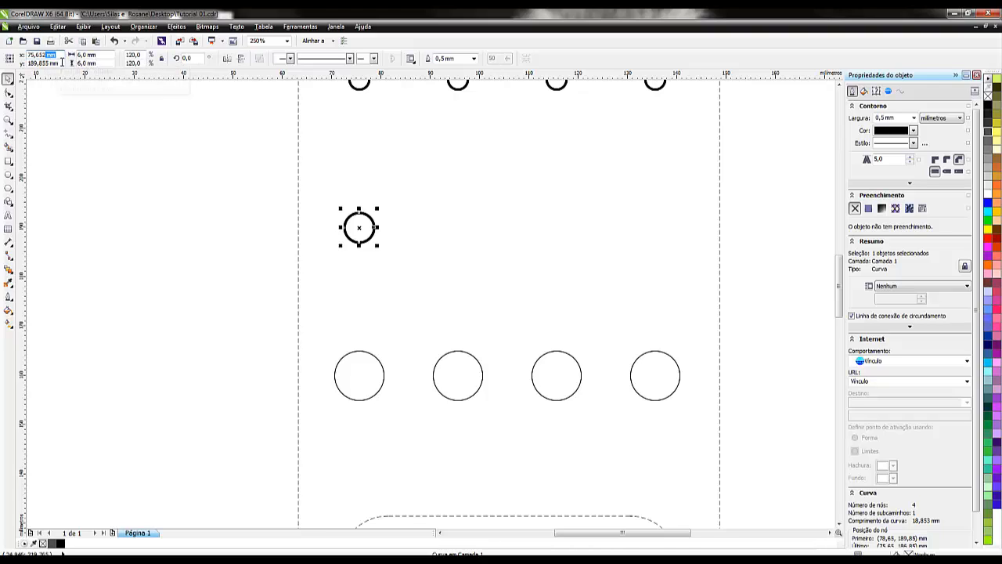
text(+20)
key(Return)
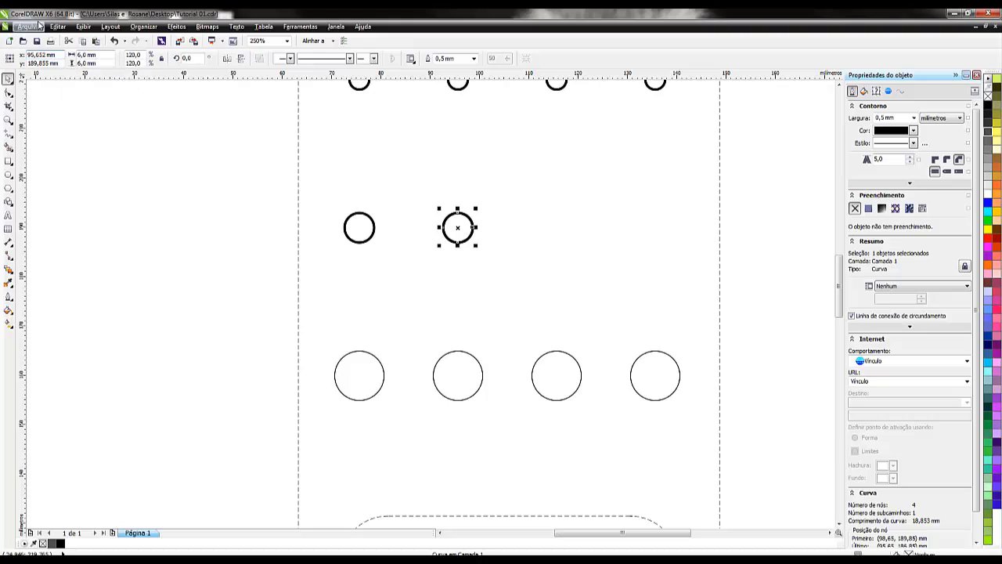
drag(57, 56, 46, 63)
text(+20)
key(Return)
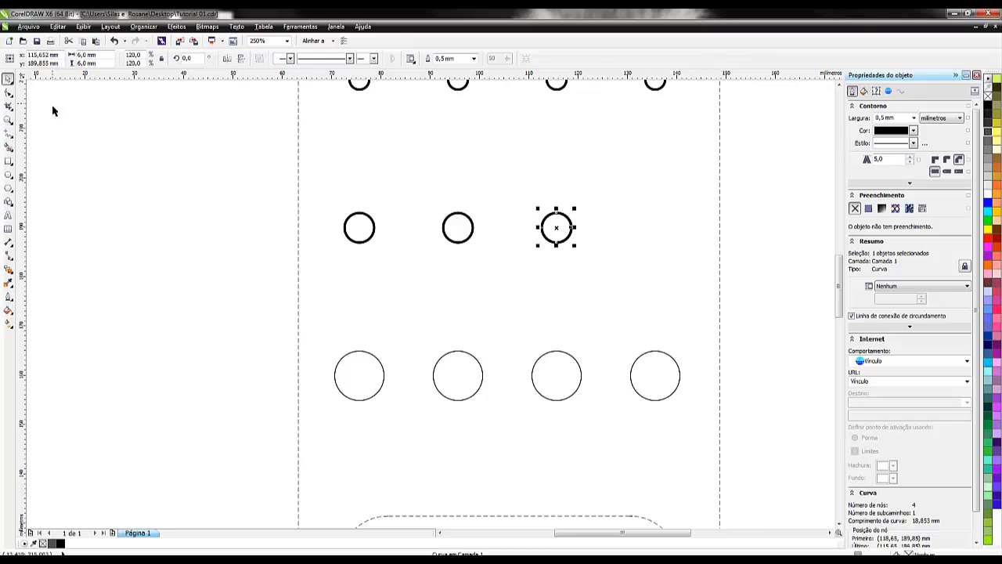
double_click(64, 57)
text(+20)
key(Return)
click(200, 321)
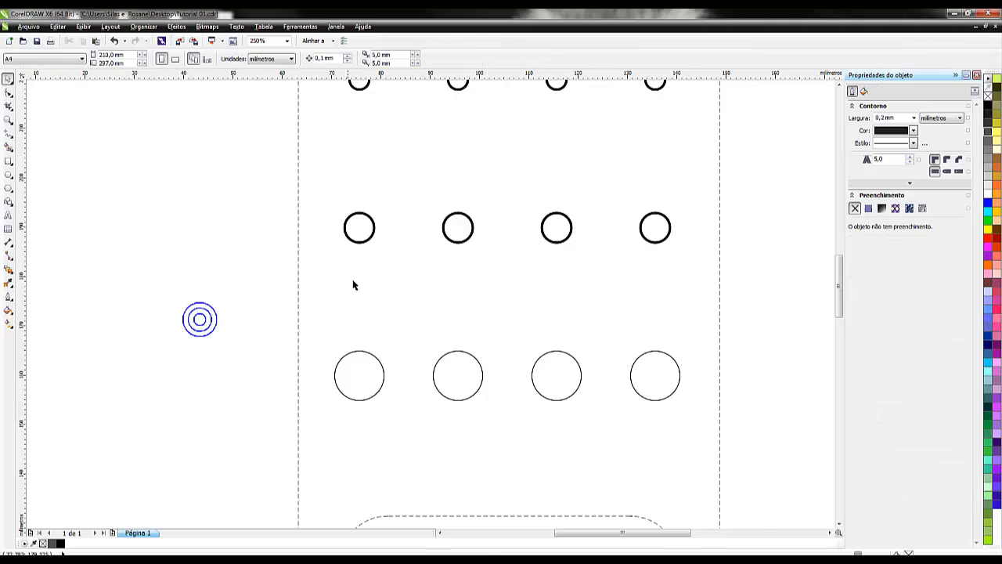
Set the width and height of the first hole in the third row to 11 mm.
scroll(356, 281, down, 3)
scroll(371, 329, up, 3)
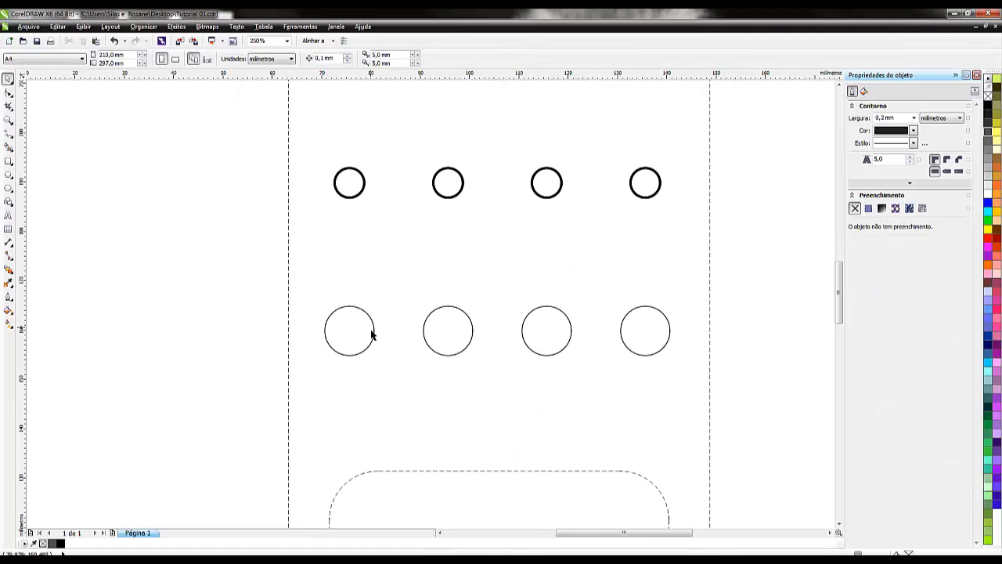
click(374, 328)
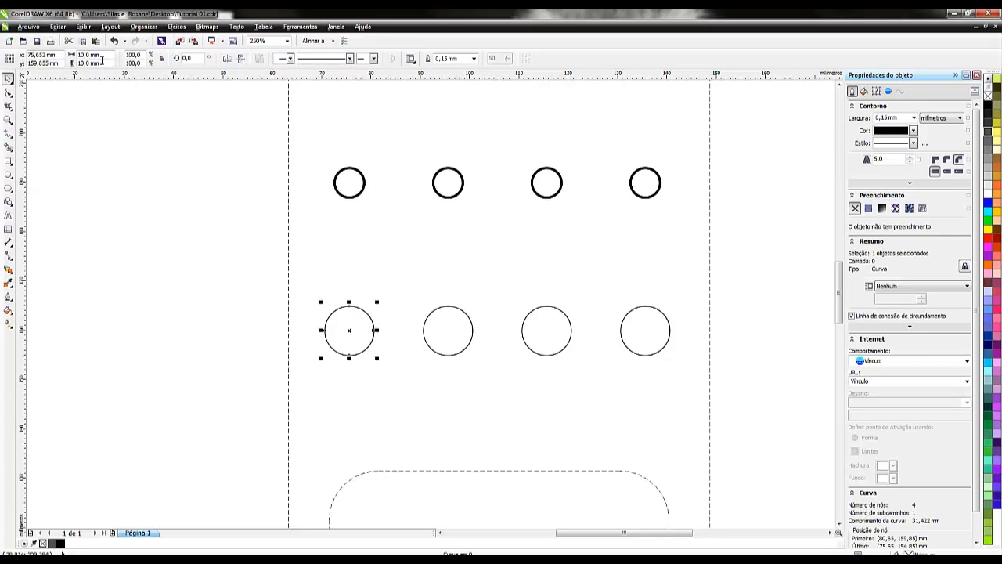
drag(102, 56, 79, 57)
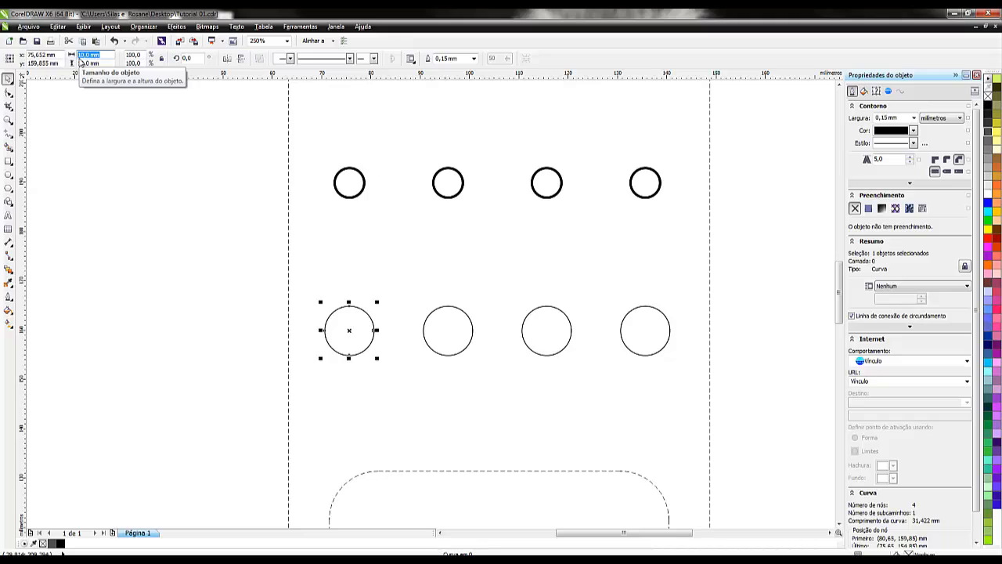
text(11)
drag(101, 64, 77, 64)
text(1)
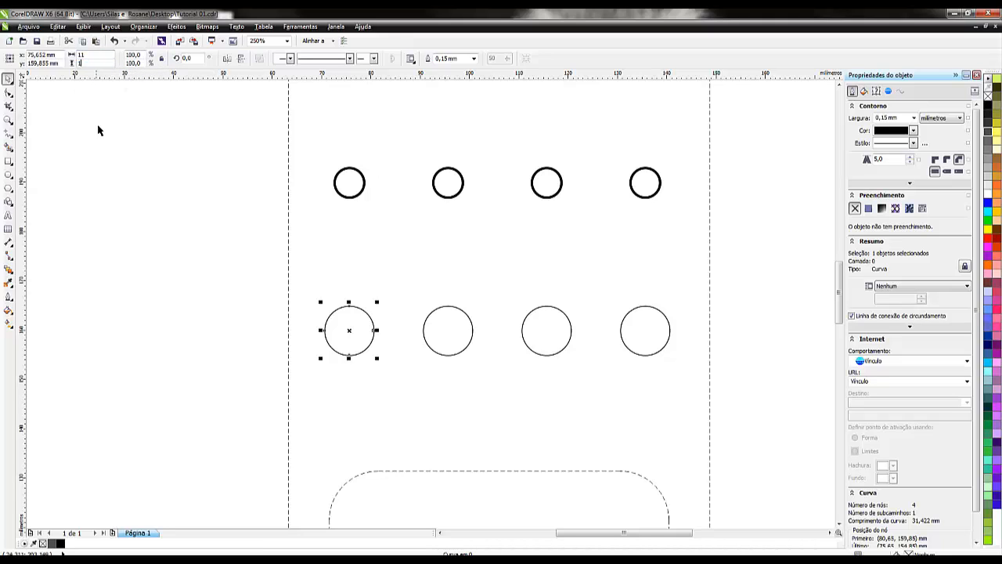
text(1)
click(146, 269)
Set the 11 mm circle's outline width to 0.5 mm and its colour to black.
click(363, 309)
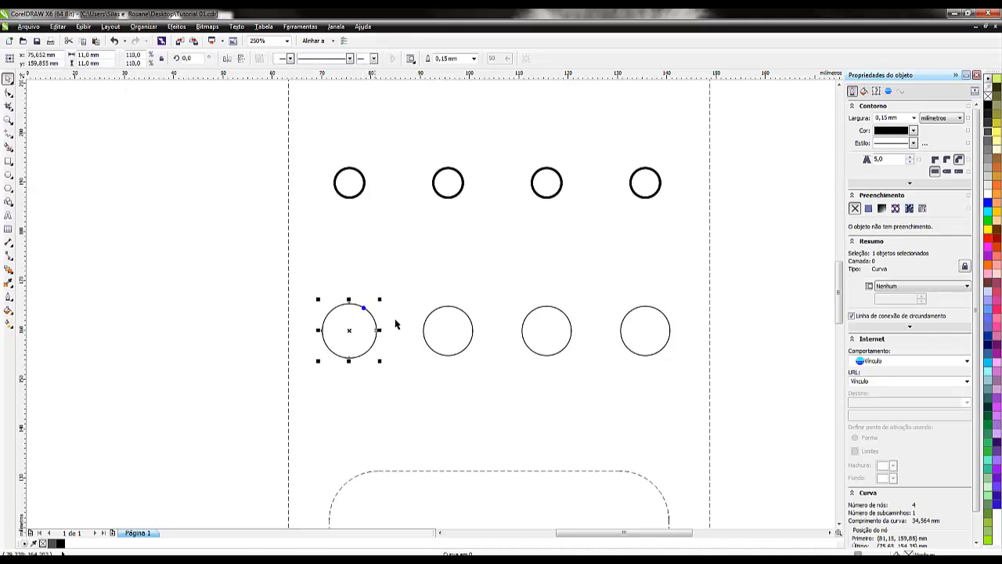
click(913, 118)
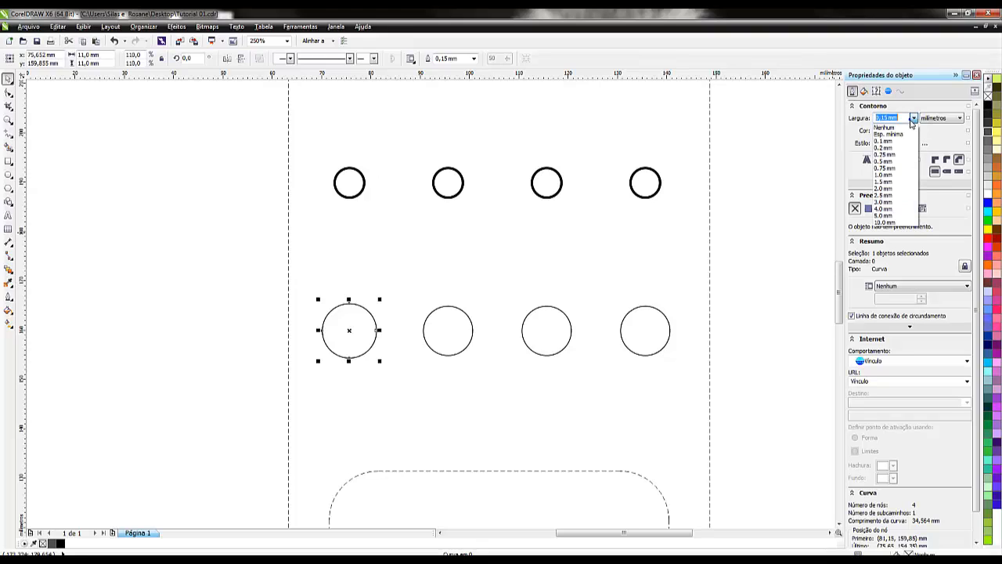
click(893, 161)
click(915, 130)
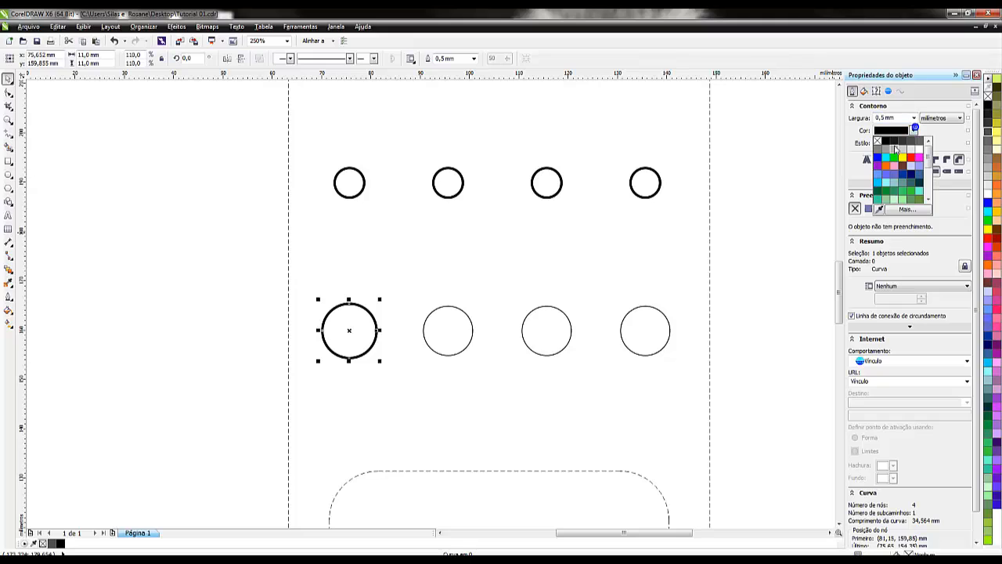
click(887, 142)
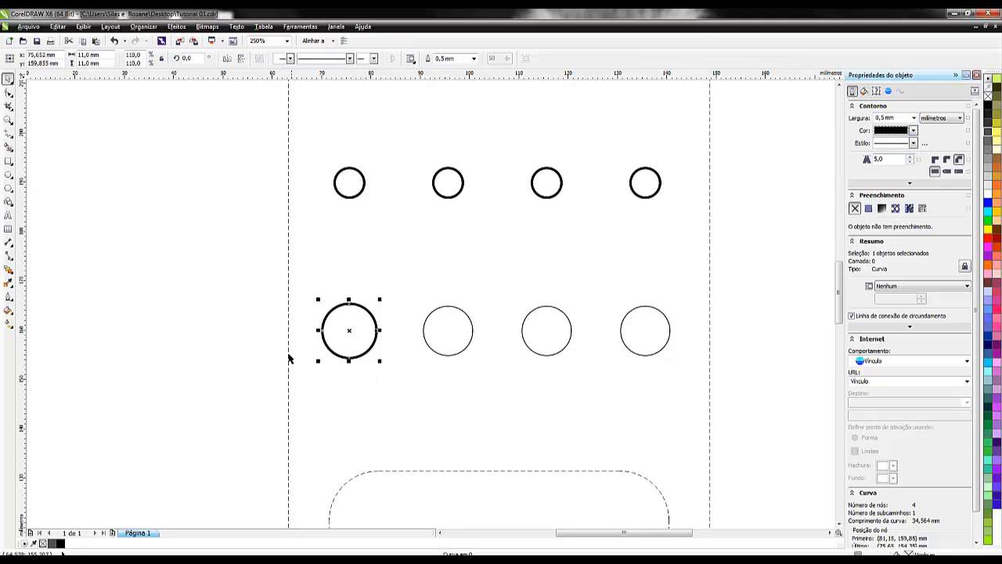
Delete the three remaining original thin-outlined holes in the third row together.
click(234, 342)
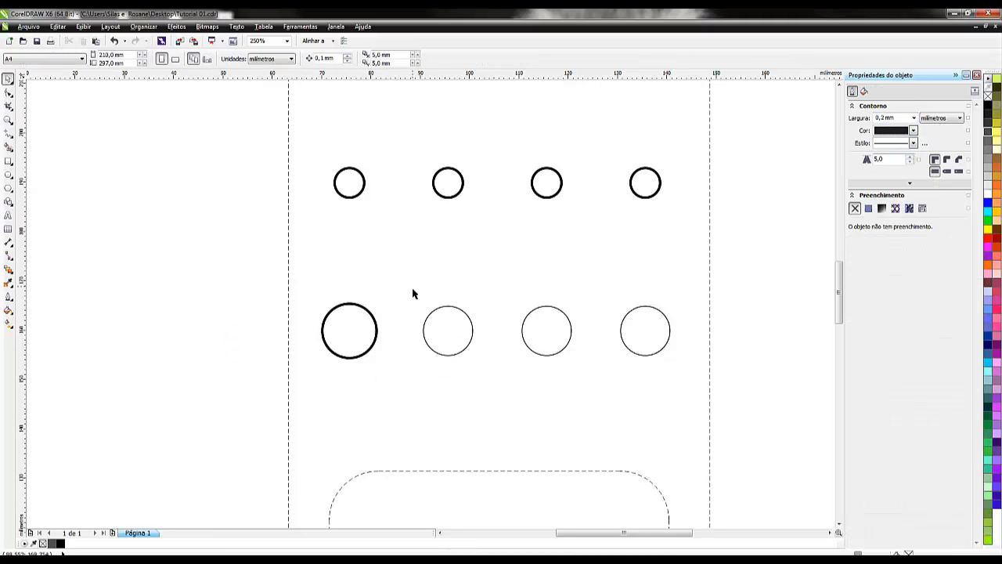
drag(413, 294, 673, 376)
key(Delete)
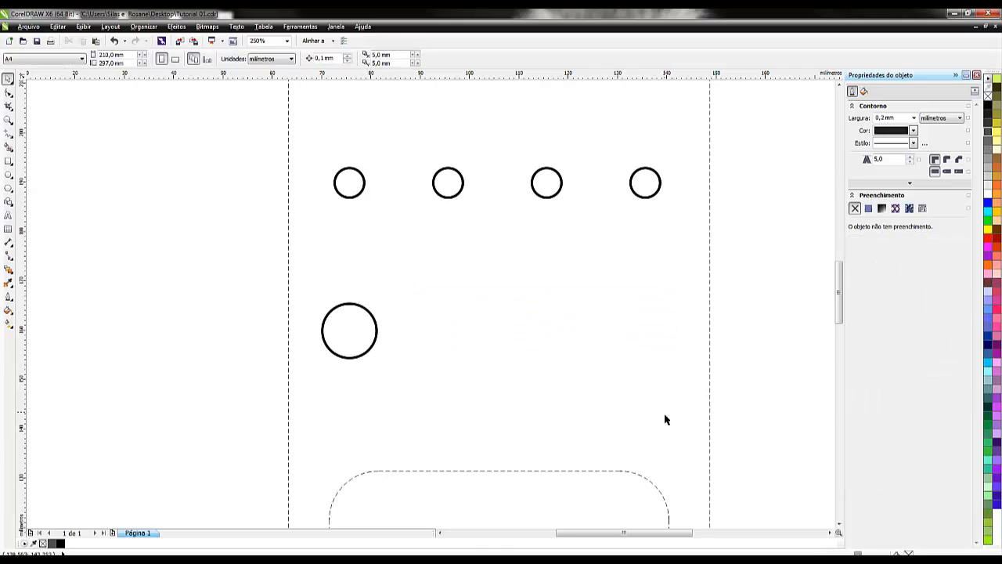
Duplicate the 11 mm circle three times along the third row, offsetting each copy's X position by +20 mm.
click(377, 329)
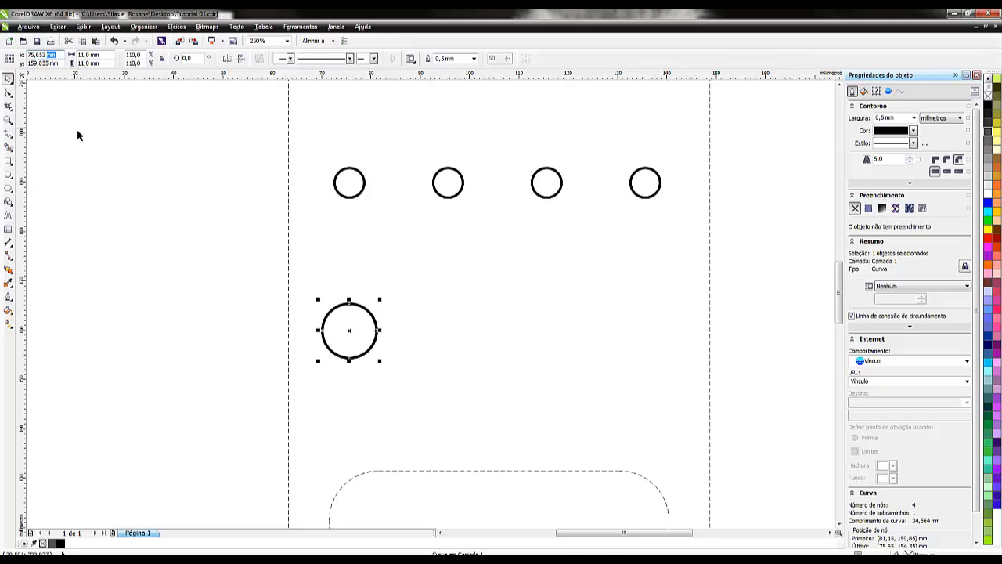
text(+20)
key(Return)
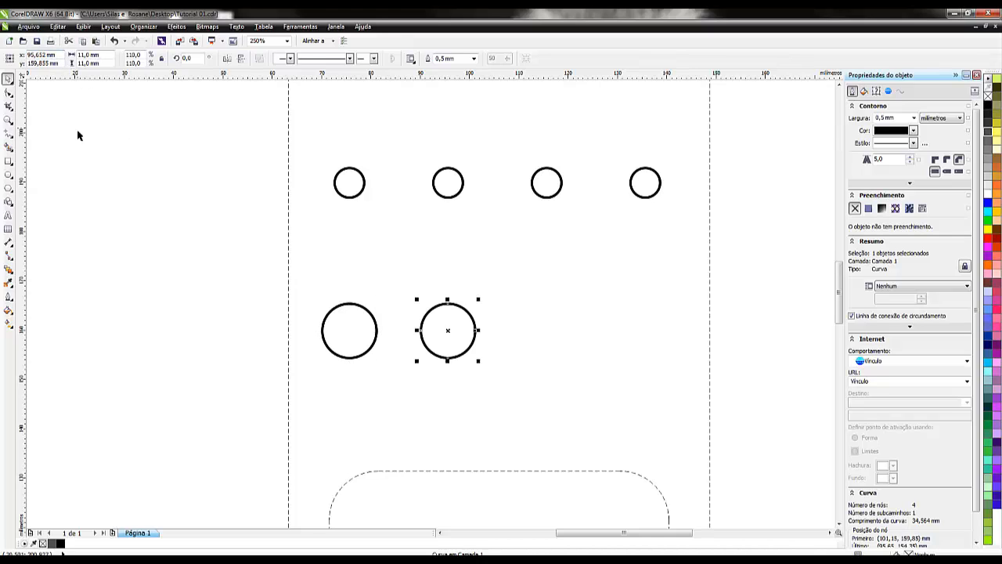
double_click(52, 55)
text(+20)
key(Return)
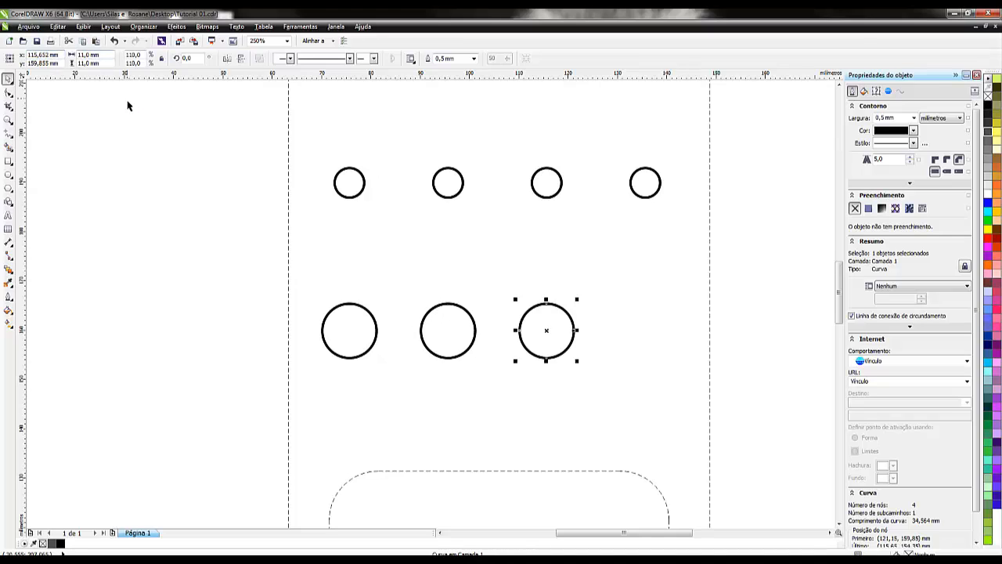
double_click(55, 55)
text(+20)
key(Return)
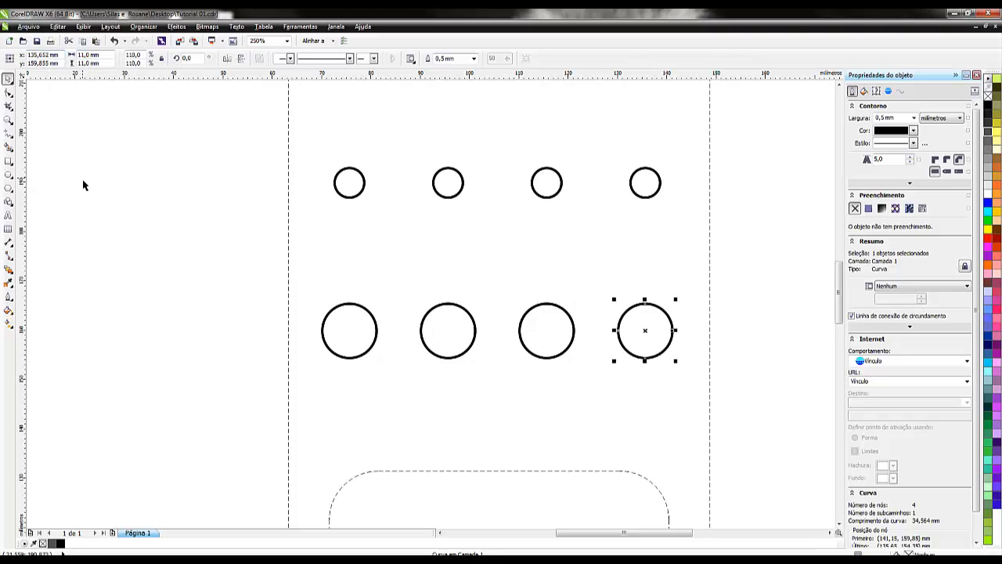
click(134, 251)
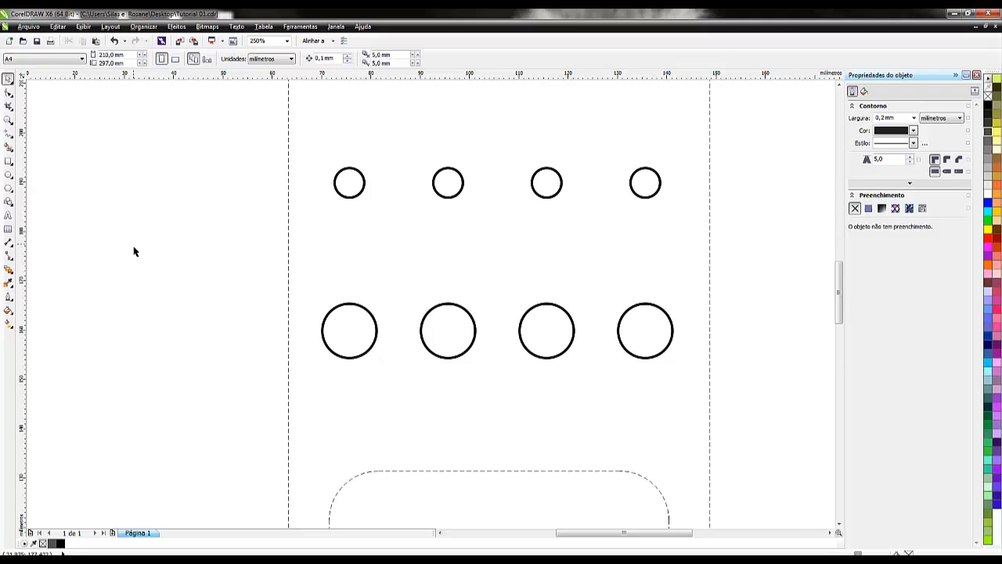
Start an artistic text object at the first hole of the top row and set its font to Century Gothic, 8 pt.
scroll(133, 251, down, 2)
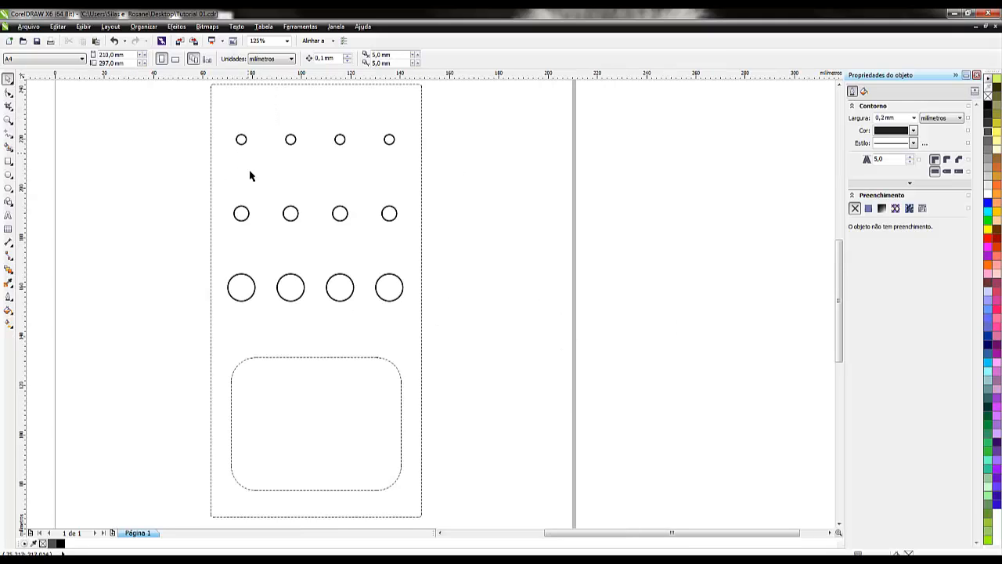
scroll(241, 150, up, 2)
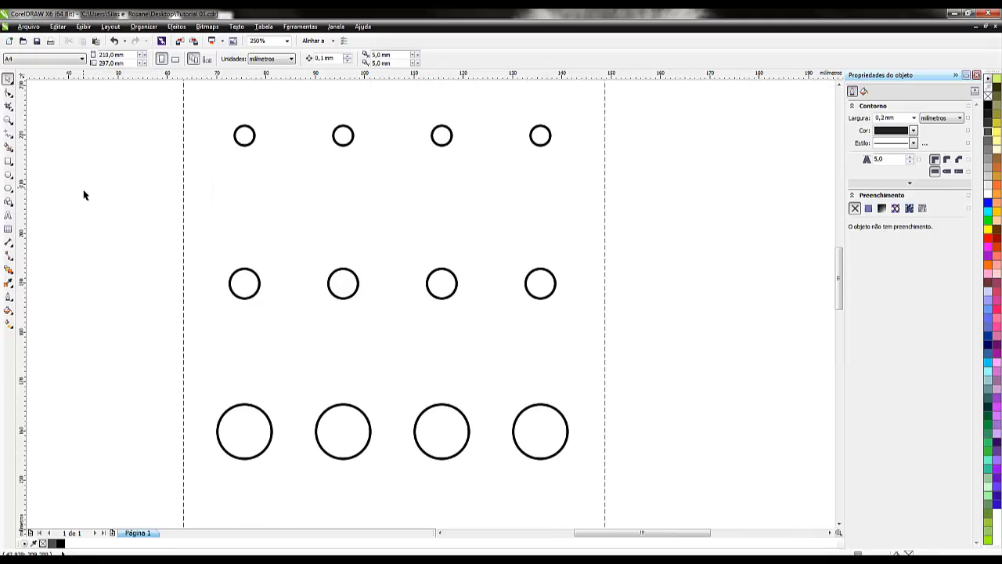
click(9, 215)
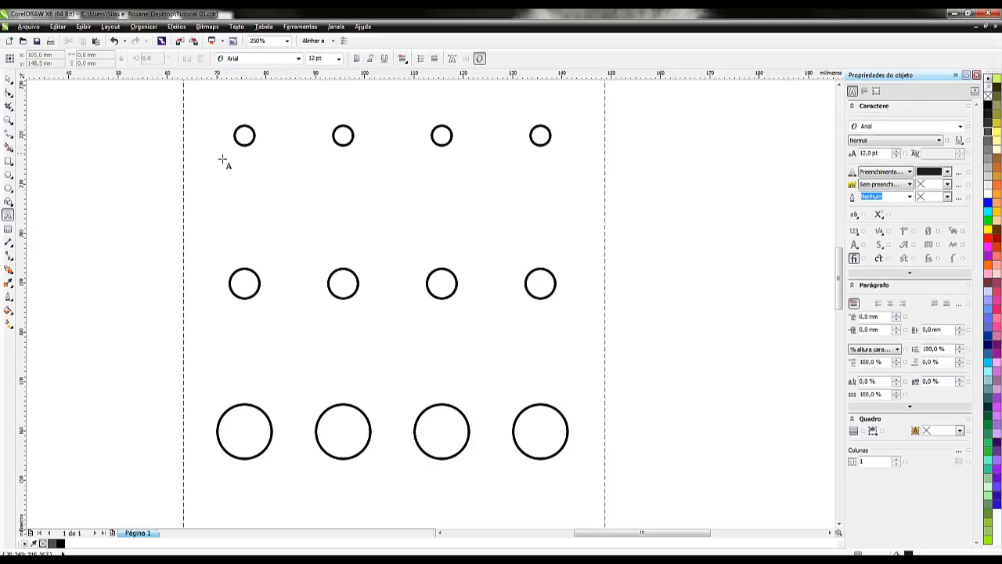
drag(220, 150, 276, 168)
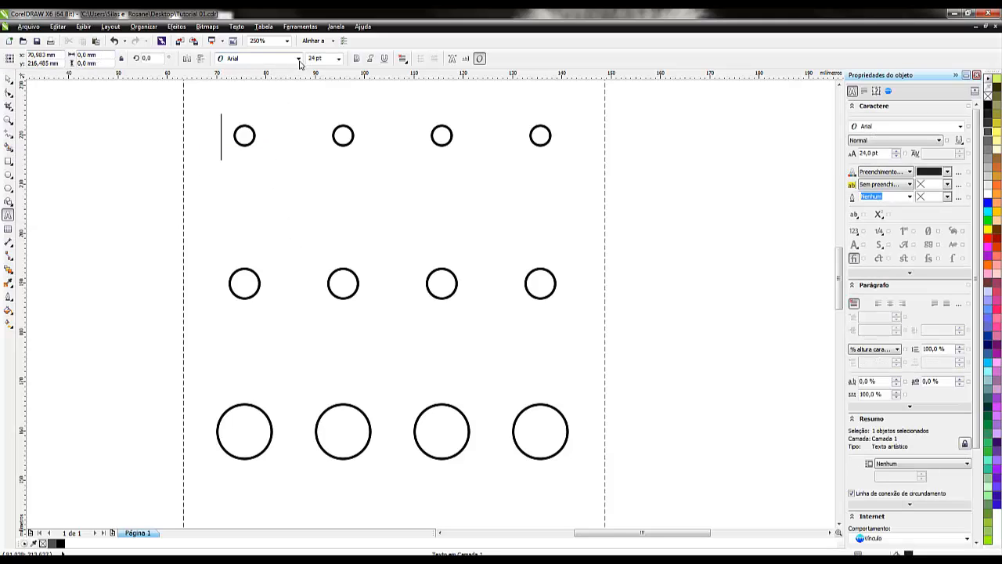
click(299, 60)
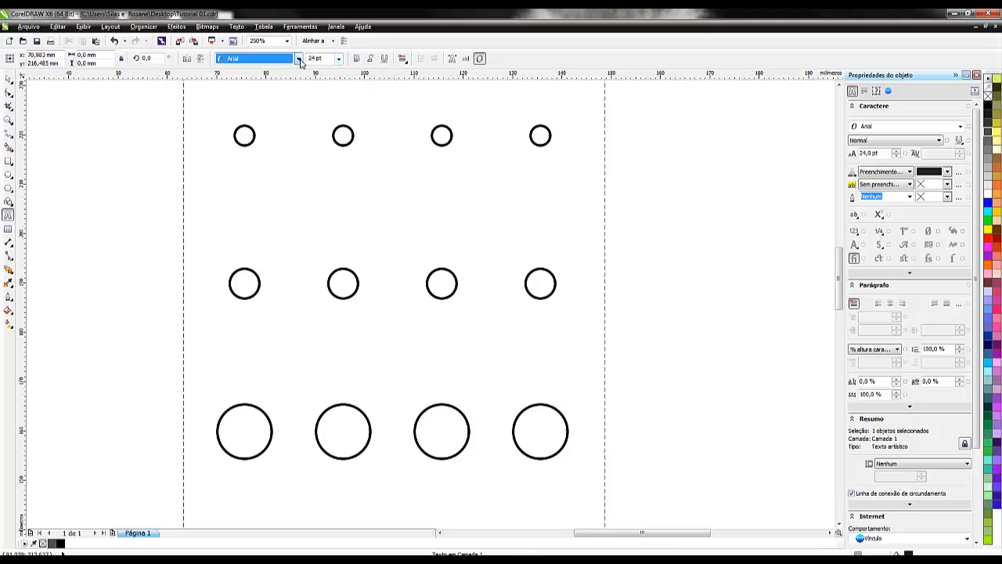
click(299, 60)
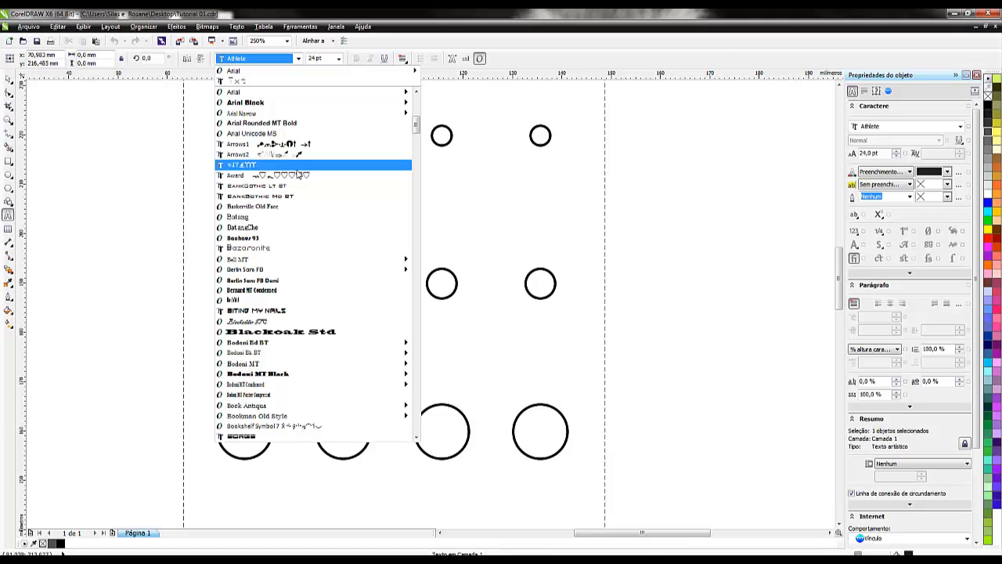
scroll(298, 174, down, 3)
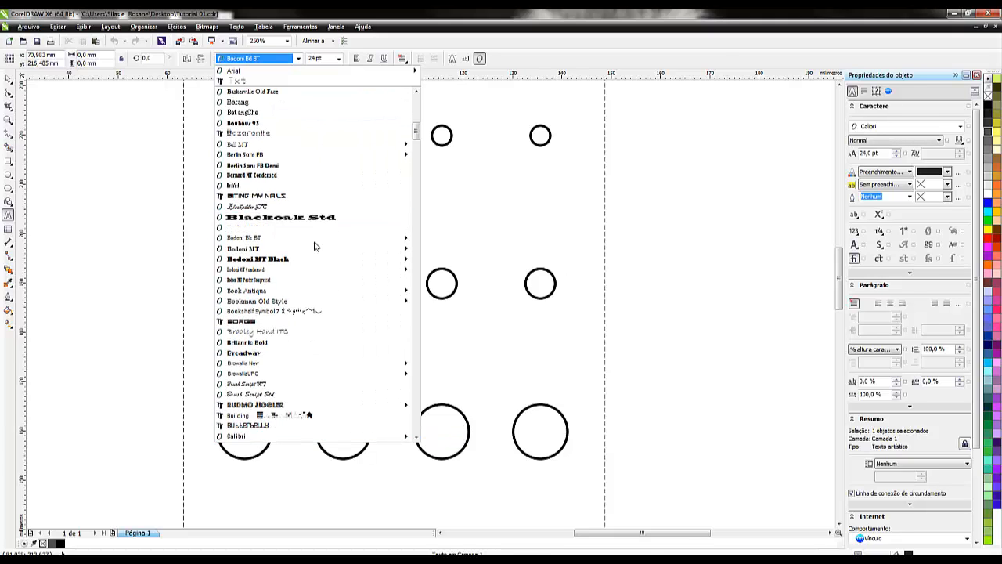
scroll(318, 307, down, 4)
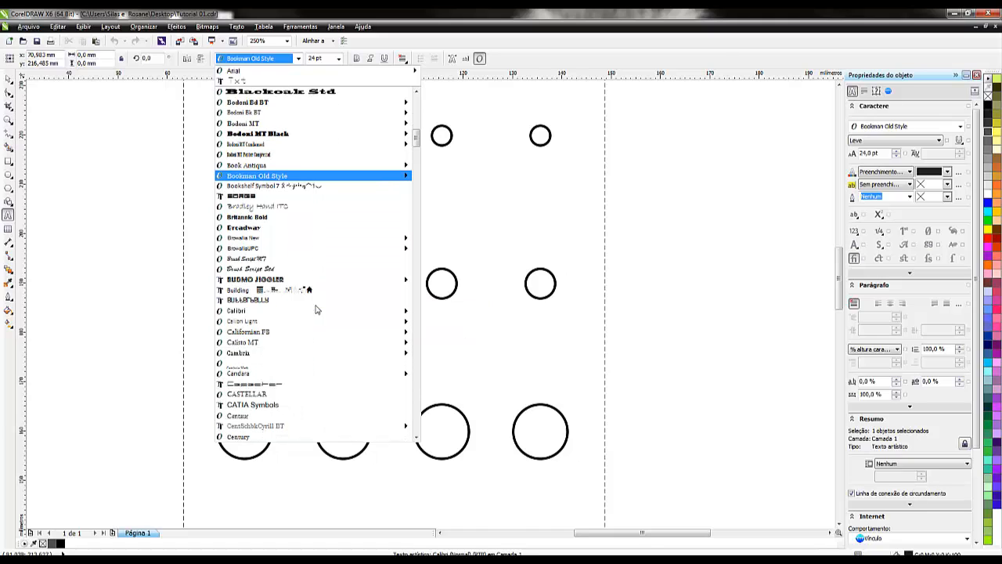
scroll(316, 309, down, 2)
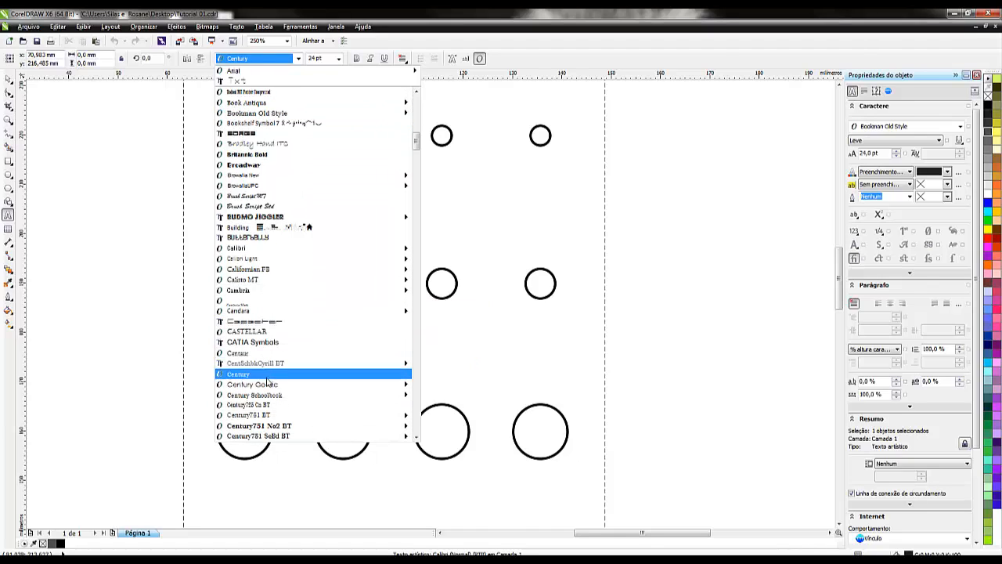
click(310, 384)
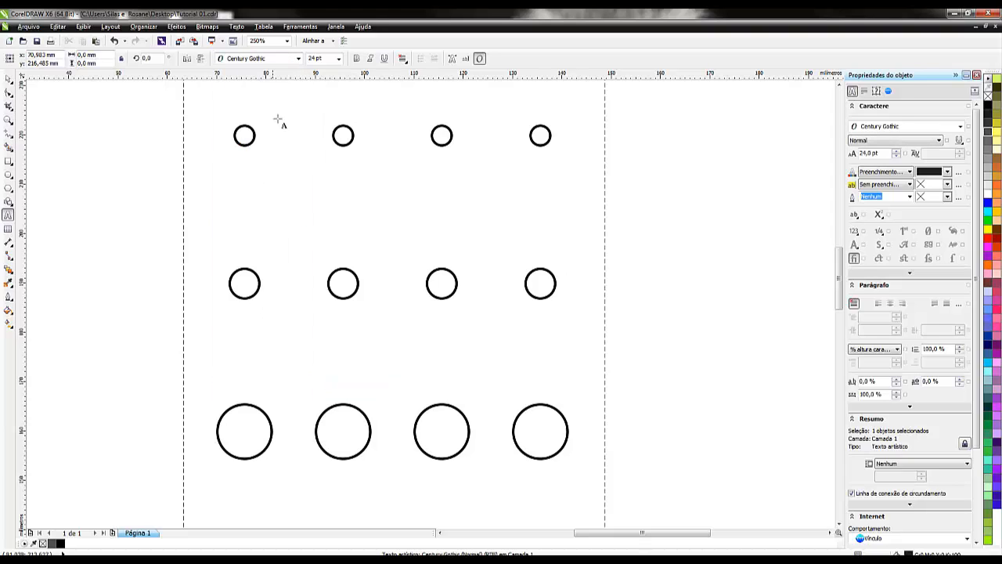
click(339, 59)
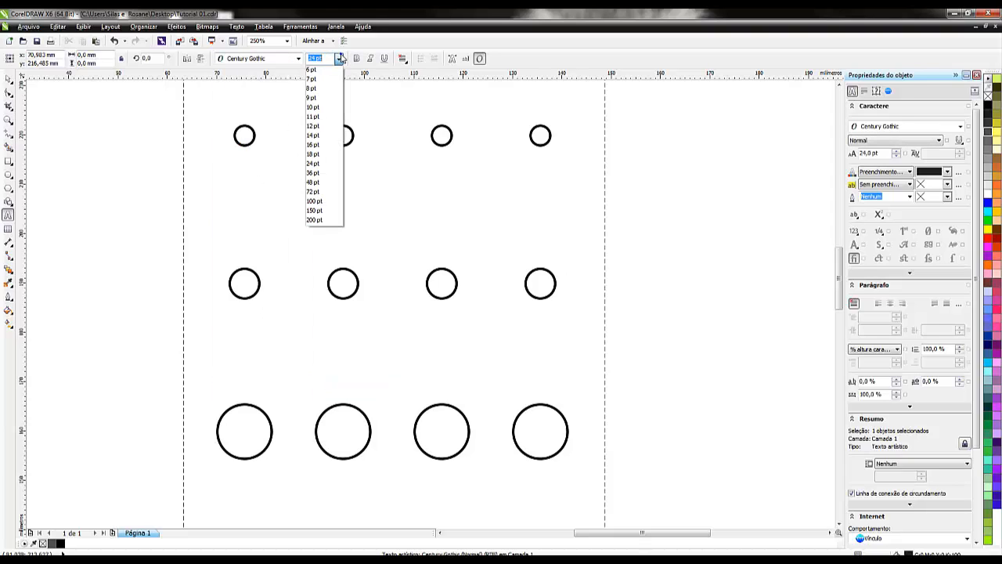
click(313, 88)
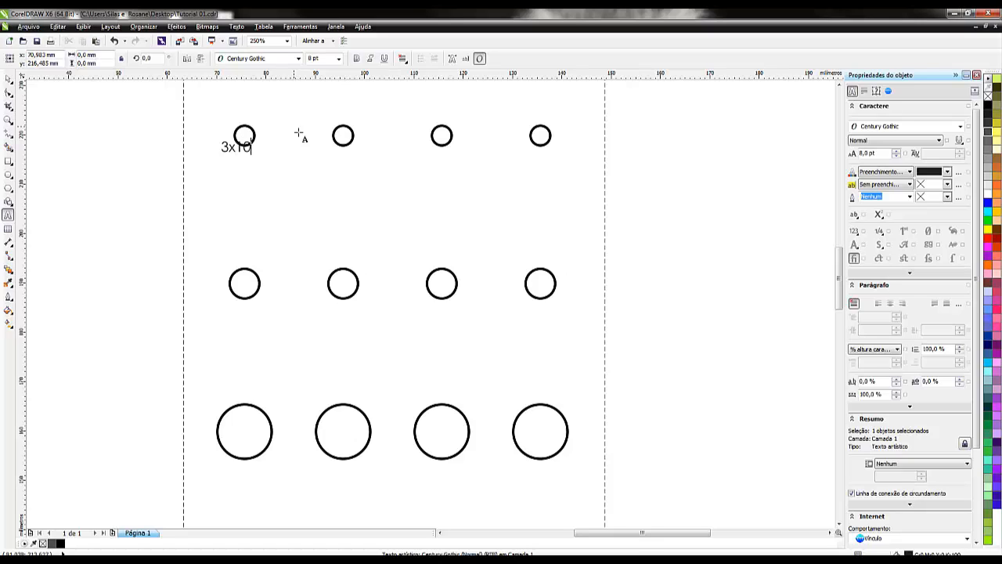
Enter the label 3x10mm, make it bold, and place it just below the first hole of the top row.
text(mm)
key(ctrl+a)
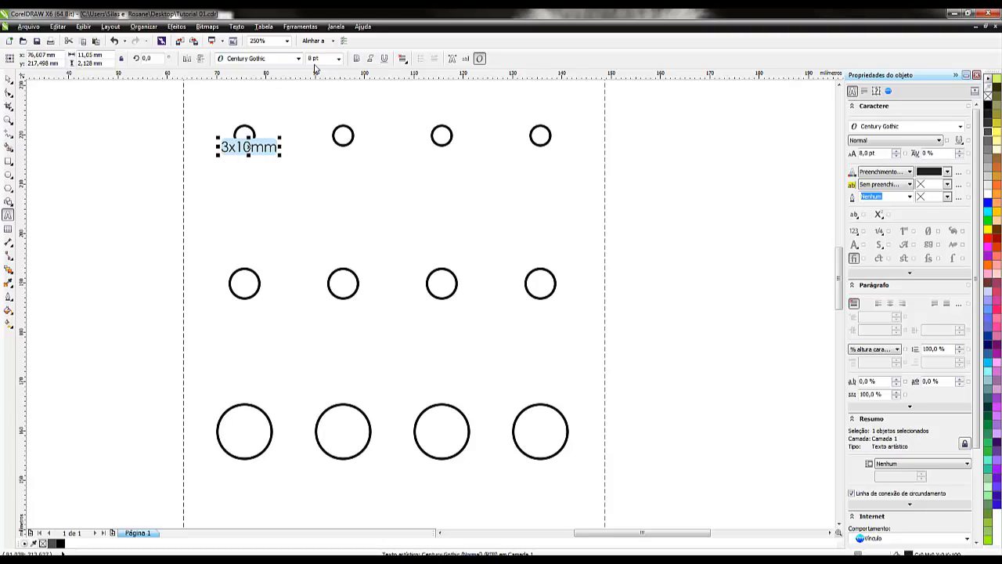
click(355, 58)
click(155, 195)
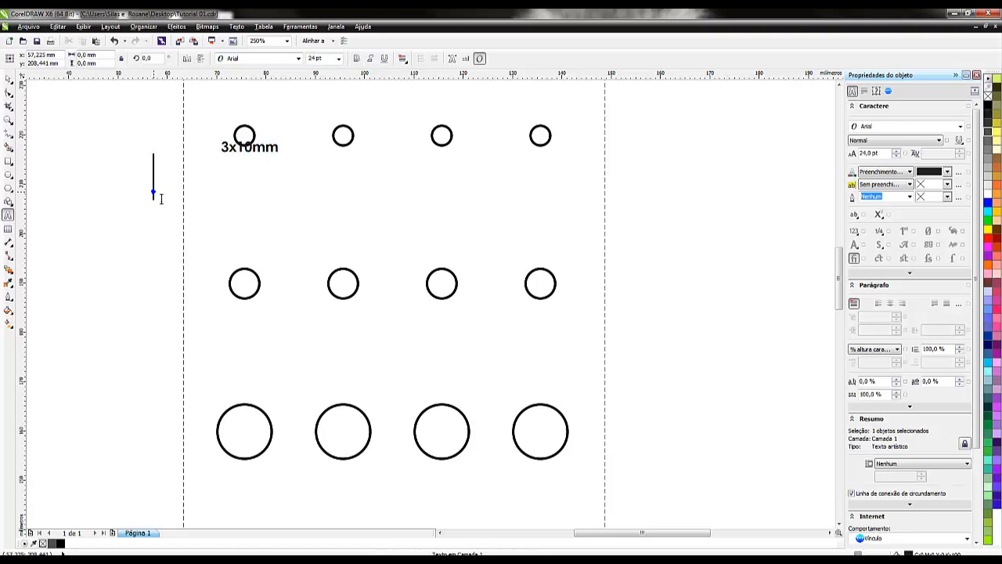
click(9, 80)
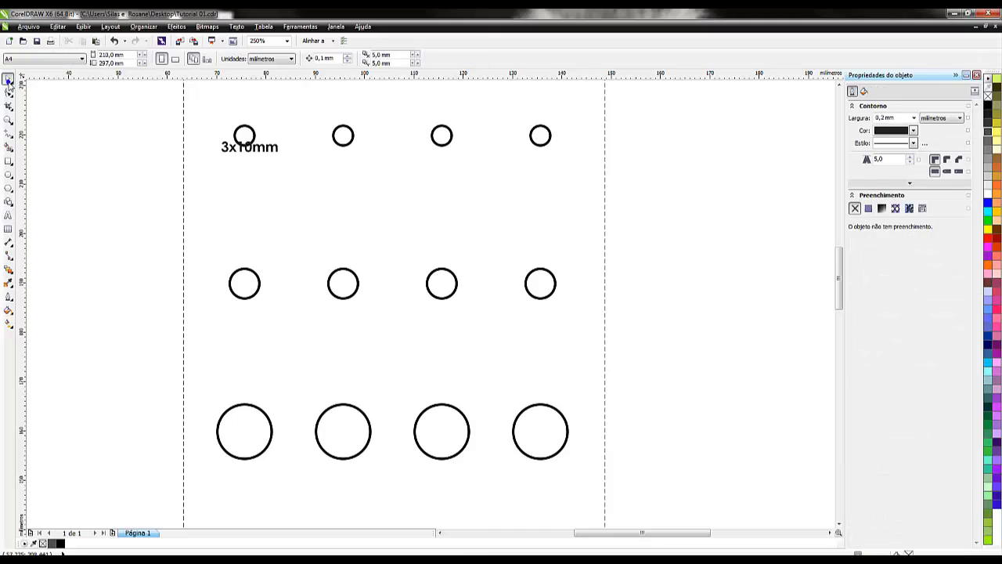
drag(271, 155, 269, 164)
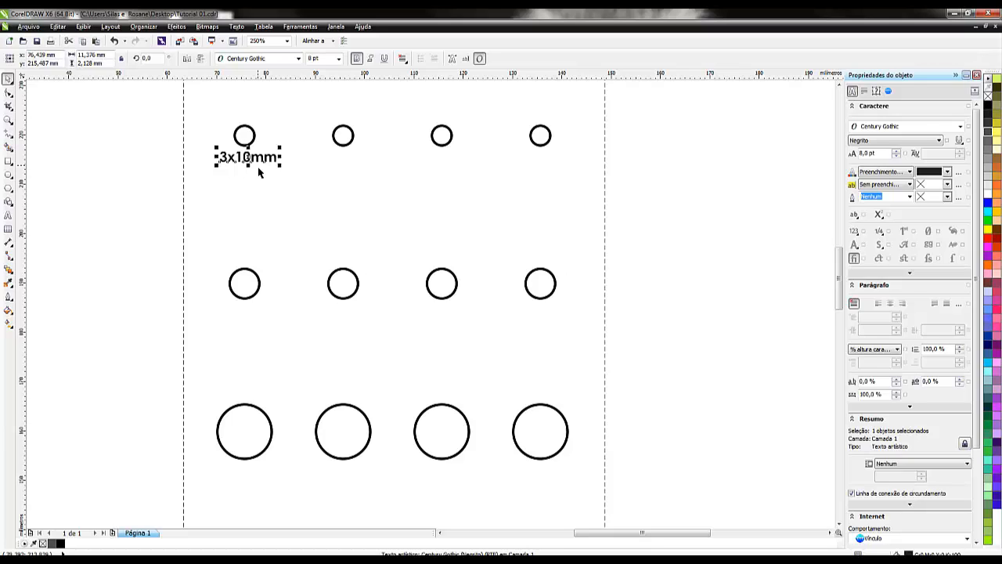
Duplicate the 3x10mm label with an X offset of +20 mm and change the copy's text to 3x15mm.
double_click(52, 55)
text(+20)
key(Return)
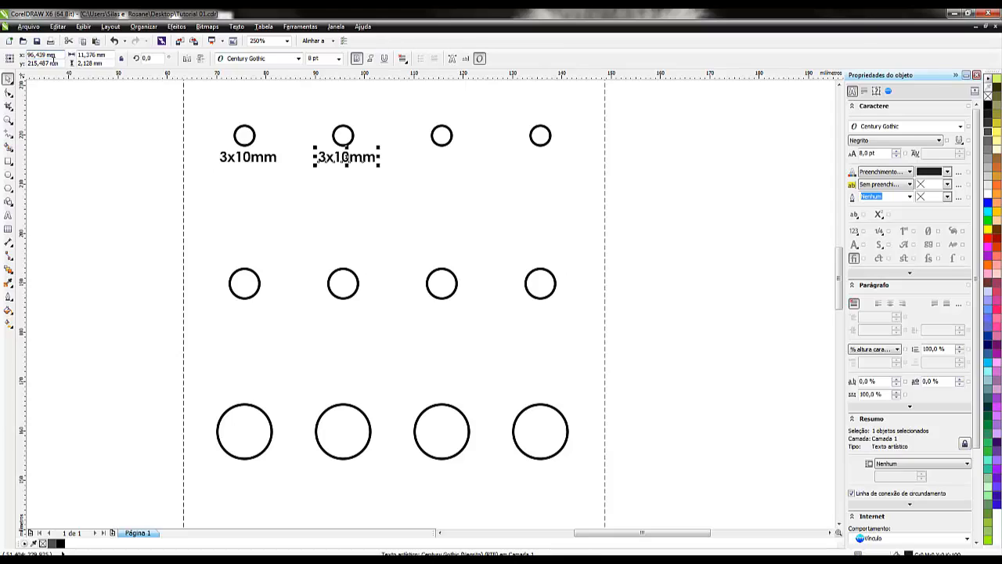
key(F8)
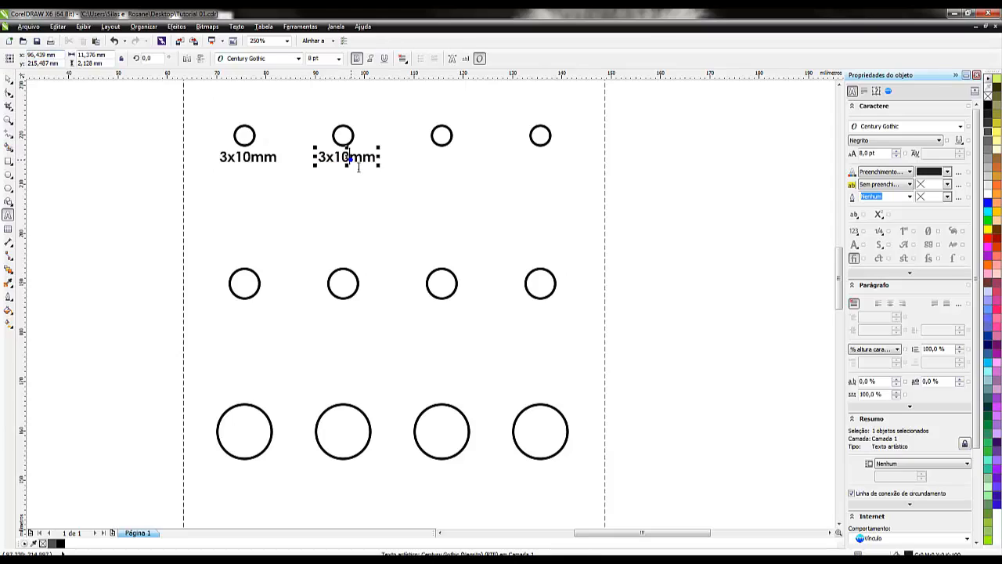
key(Delete)
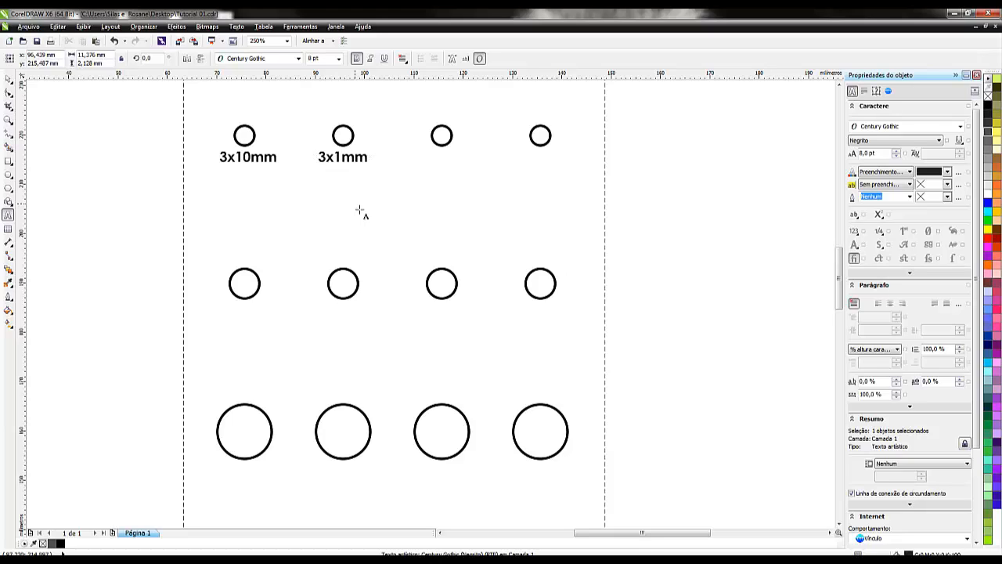
text(5)
key(Escape)
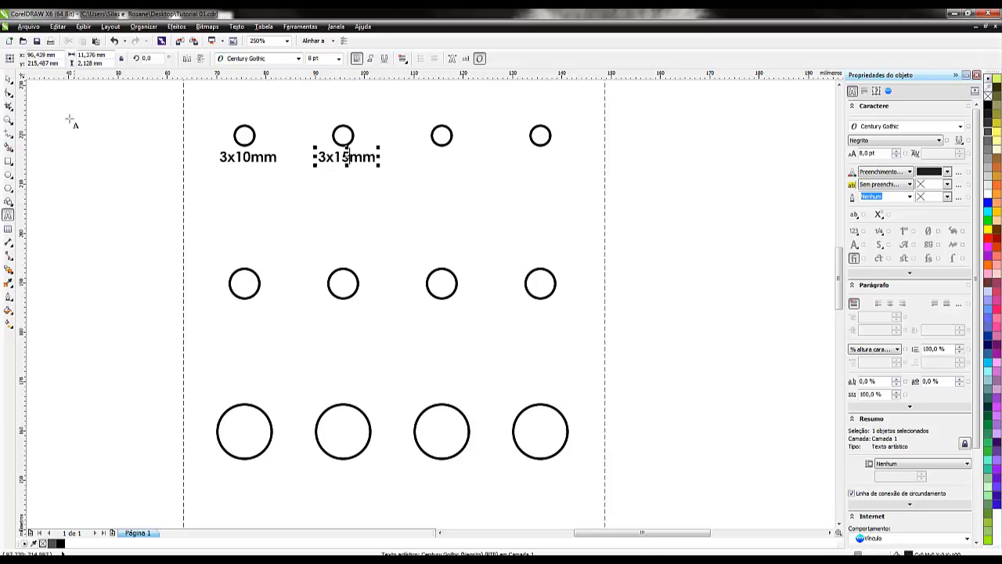
Duplicate the 3x15mm label with an X offset of +20 mm and change the copy's text to 3x20mm.
click(8, 81)
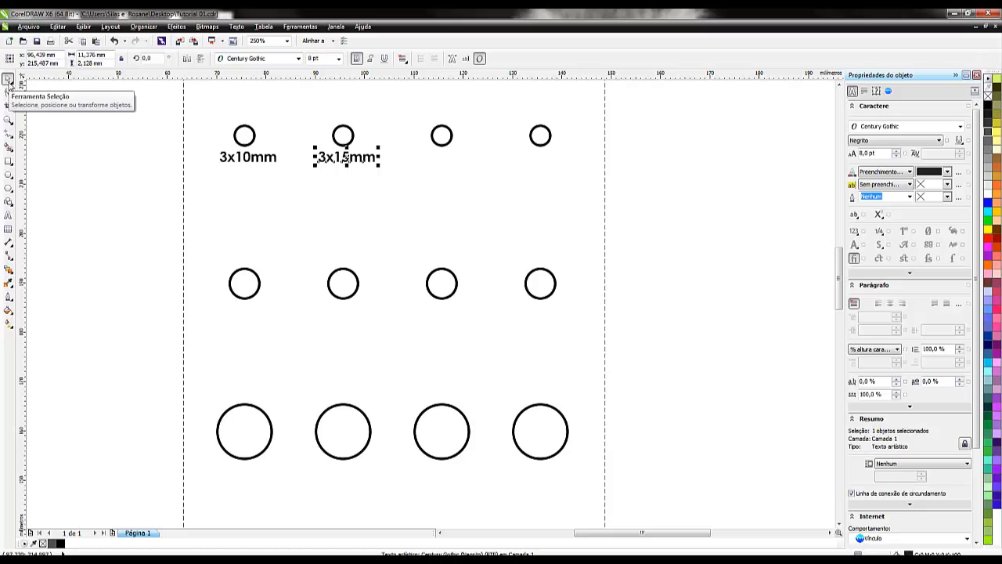
double_click(56, 55)
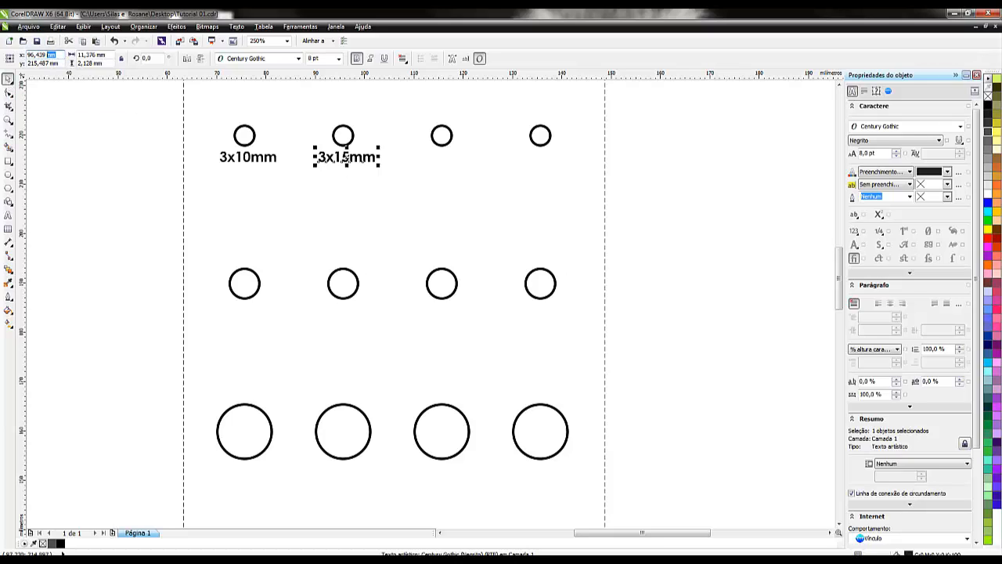
text(+20)
key(Return)
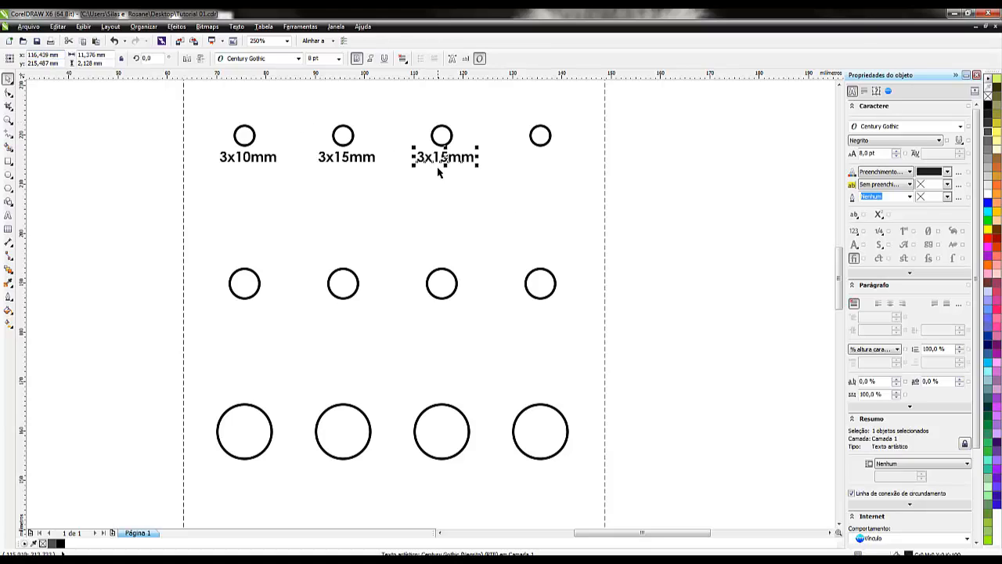
key(F8)
key(Delete)
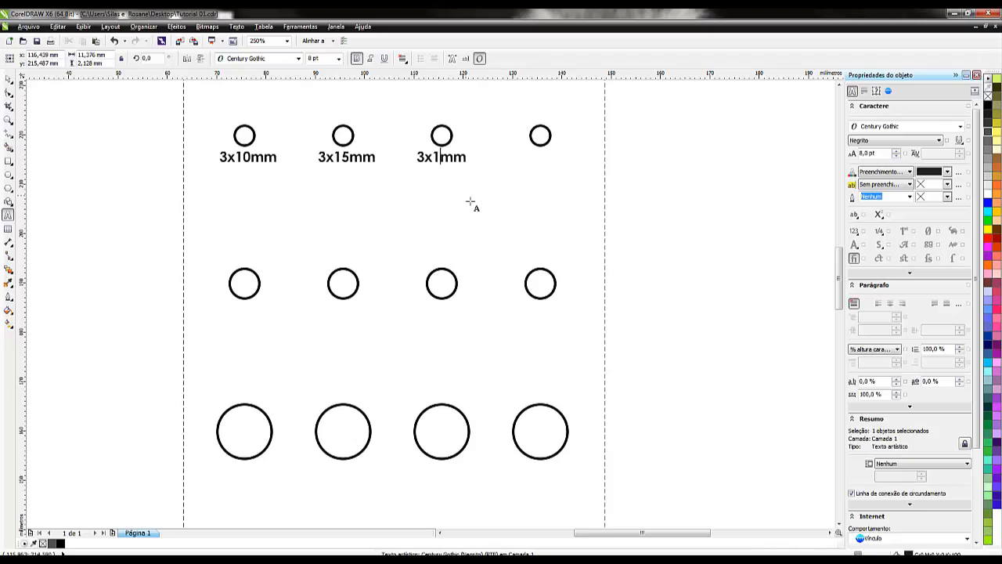
key(BackSpace)
text(20)
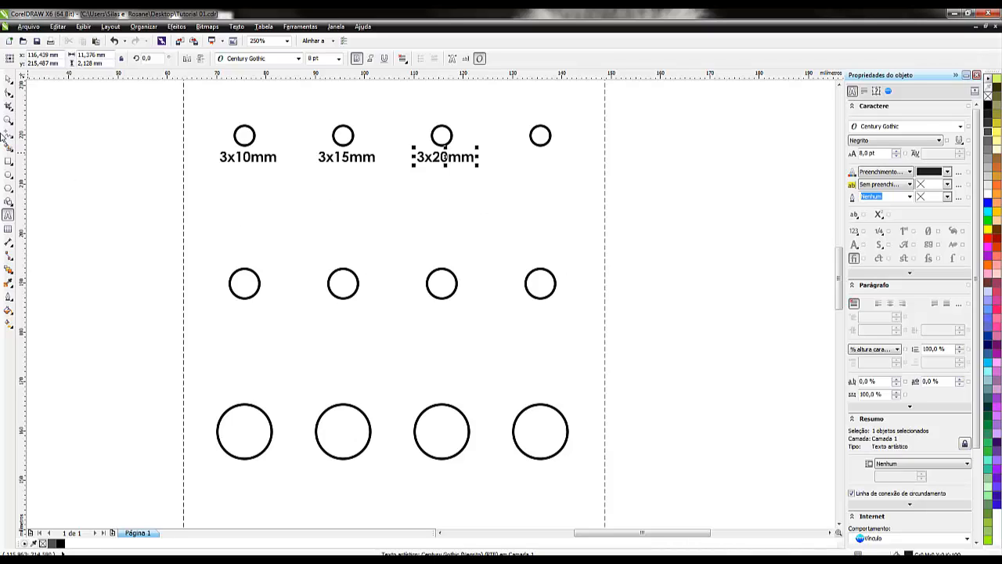
Duplicate the 3x20mm label below the fourth hole of the top row by offsetting its X position by +20 mm.
click(9, 79)
scroll(226, 274, down, 3)
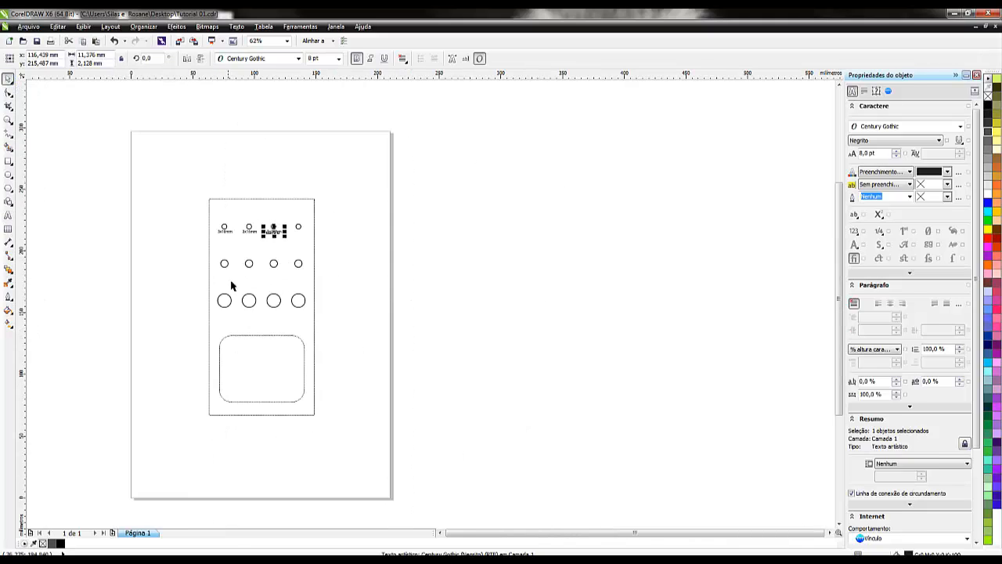
scroll(278, 396, up, 2)
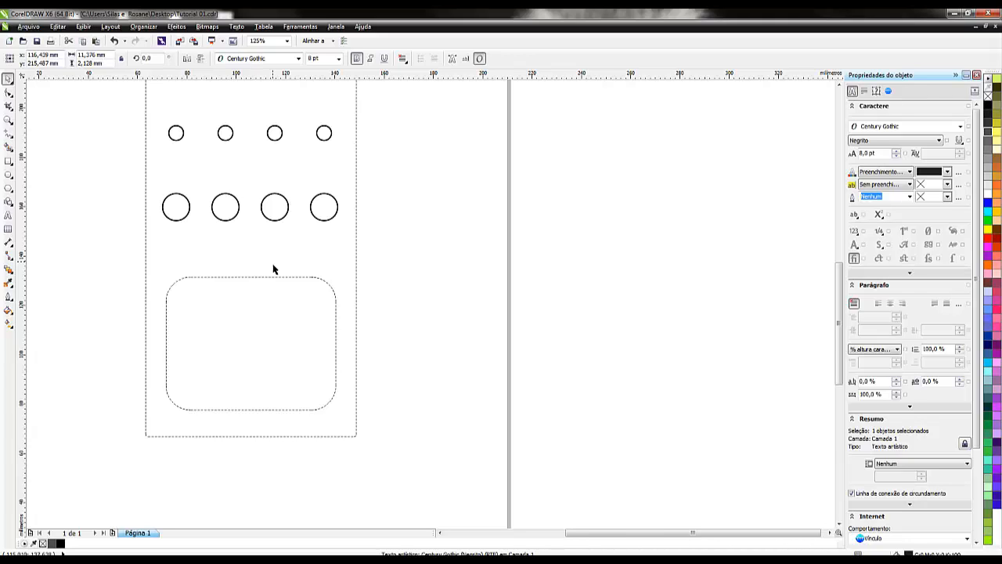
scroll(271, 251, down, 2)
scroll(261, 149, up, 2)
scroll(277, 165, up, 1)
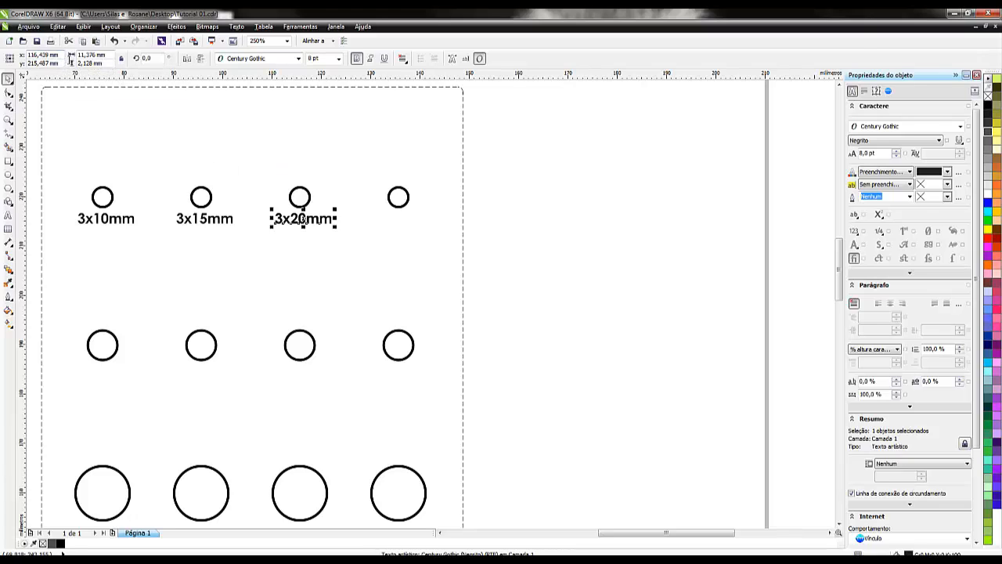
drag(61, 58, 51, 57)
key(BackSpace)
key(Return)
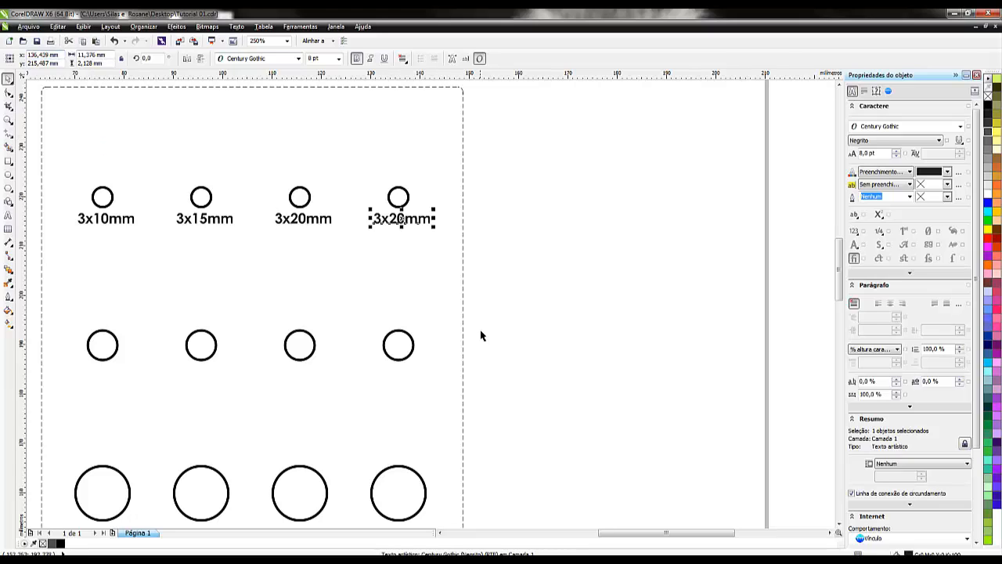
Change the text of the label below the fourth top-row hole to 3x25mm.
double_click(402, 224)
key(BackSpace)
text(25)
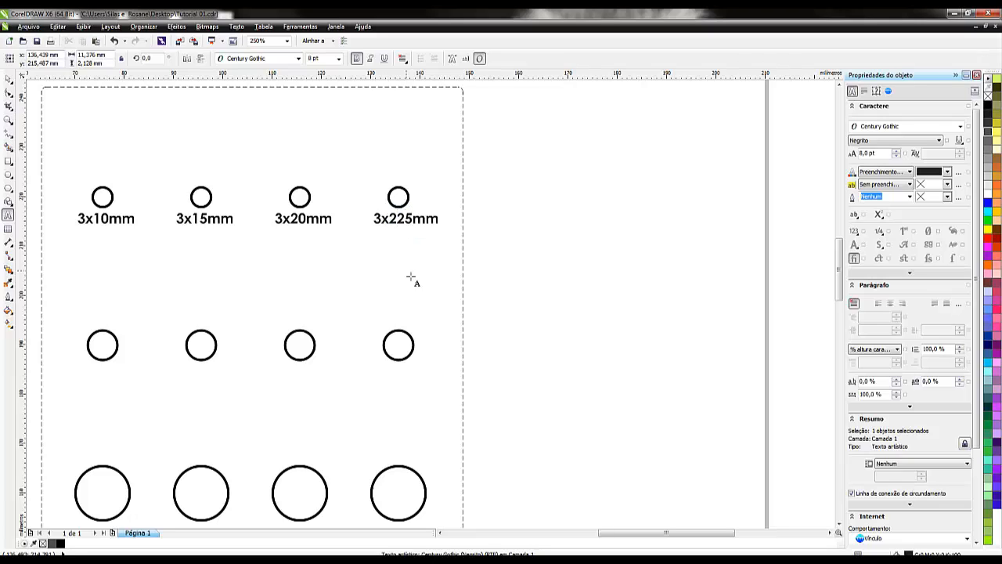
key(BackSpace)
key(BackSpace)
text(5)
click(574, 296)
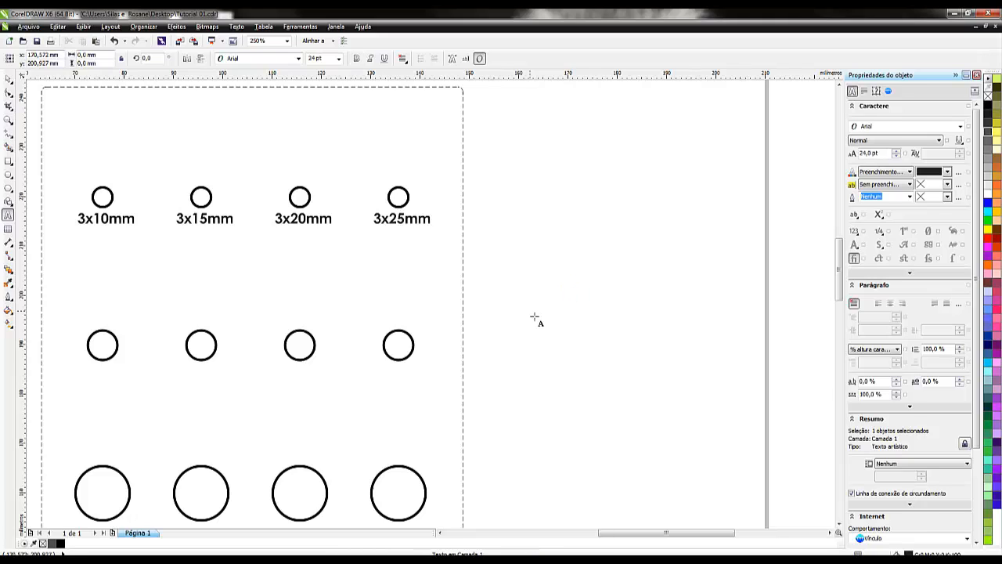
Duplicate the 3x10mm label below the first hole of the second row, offsetting its Y position by -35 mm.
scroll(535, 316, down, 3)
scroll(432, 353, up, 3)
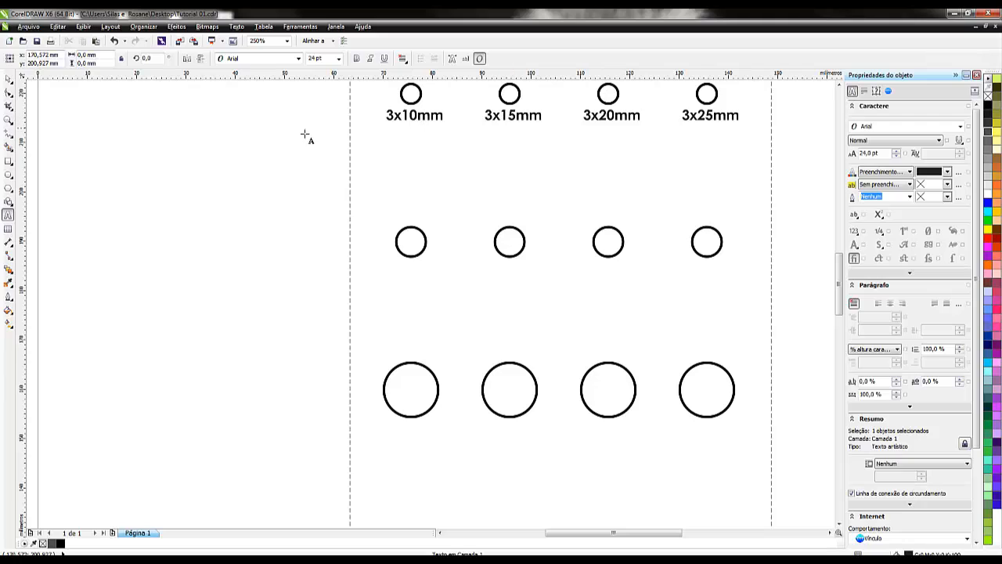
click(7, 79)
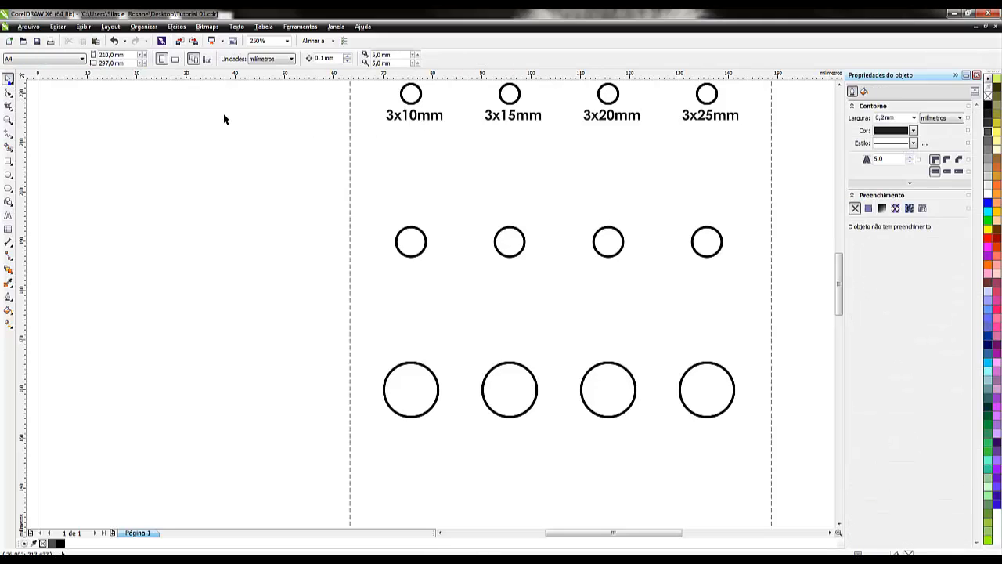
click(409, 122)
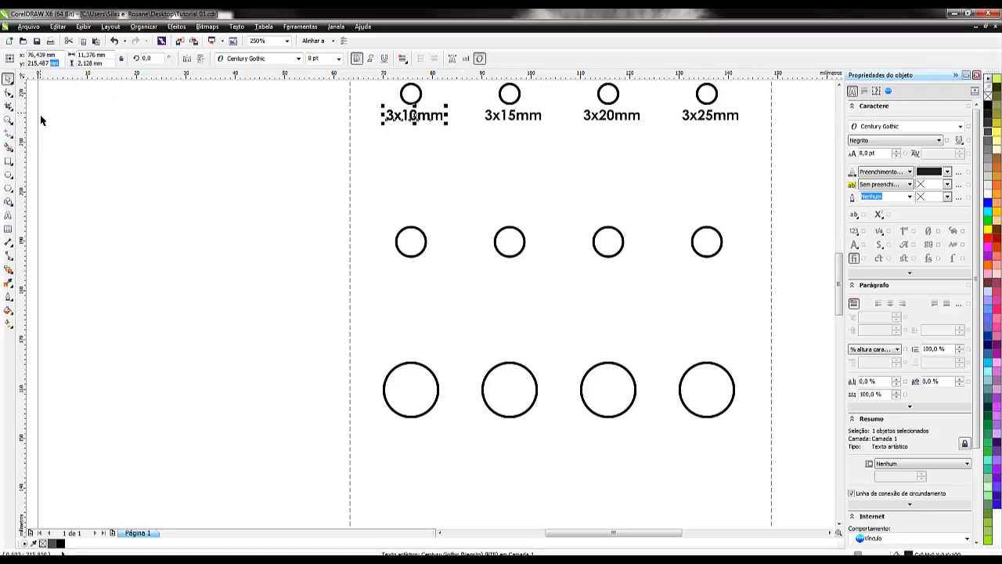
text(-35)
key(Return)
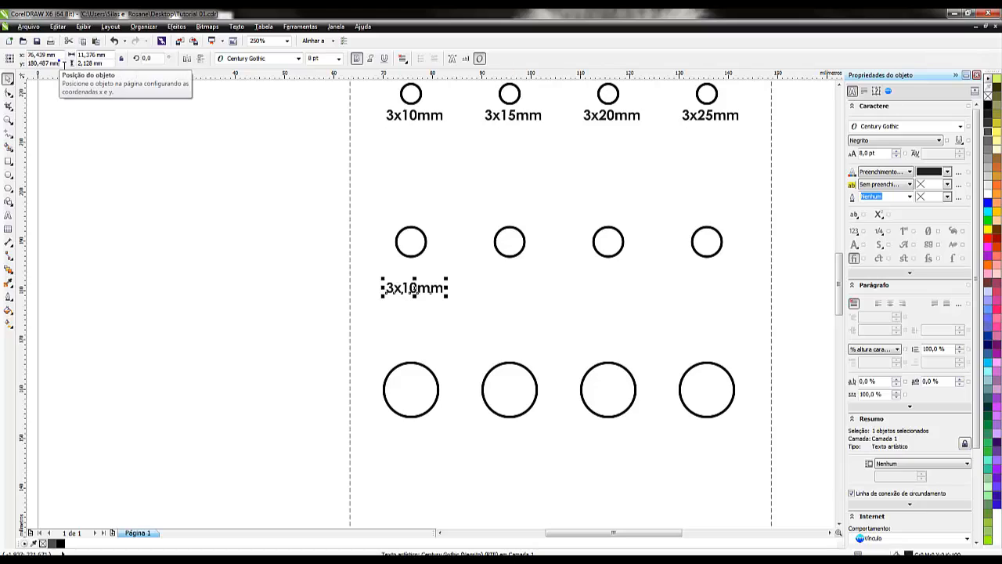
Undo the -35 mm offset of the duplicated 3x10mm label and offset its Y position by -30 mm instead.
double_click(54, 62)
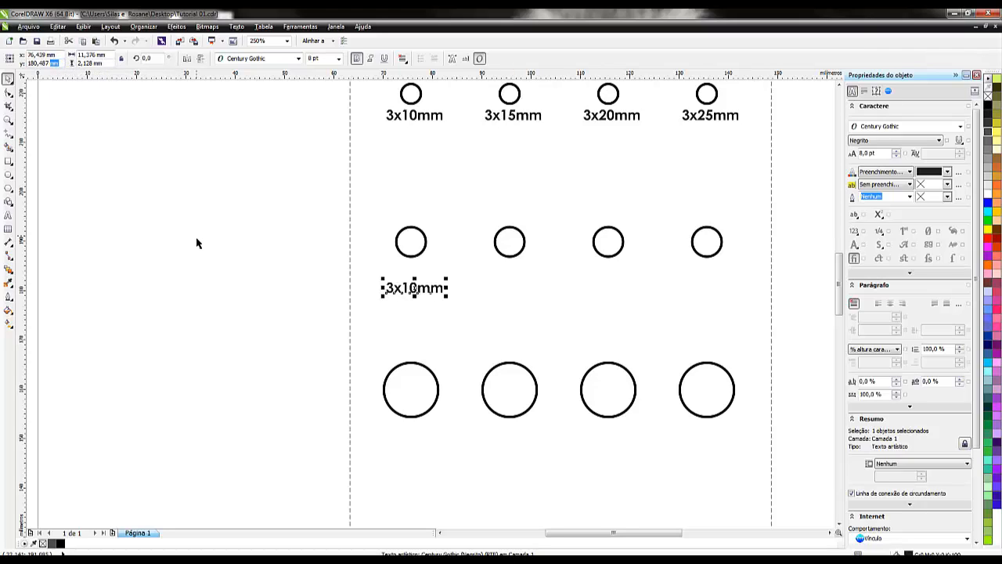
key(Return)
key(ctrl+z)
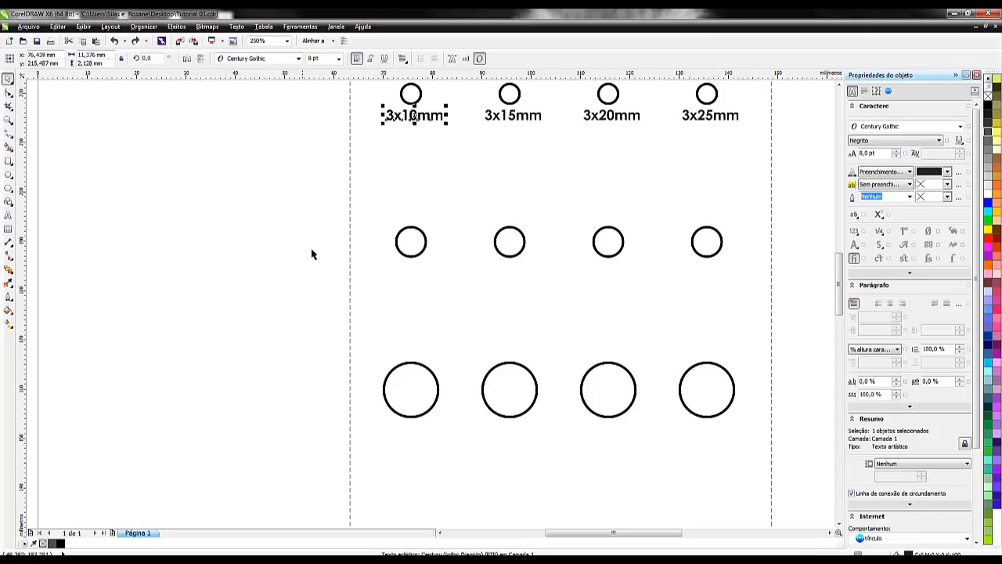
double_click(53, 62)
text(-30)
key(Return)
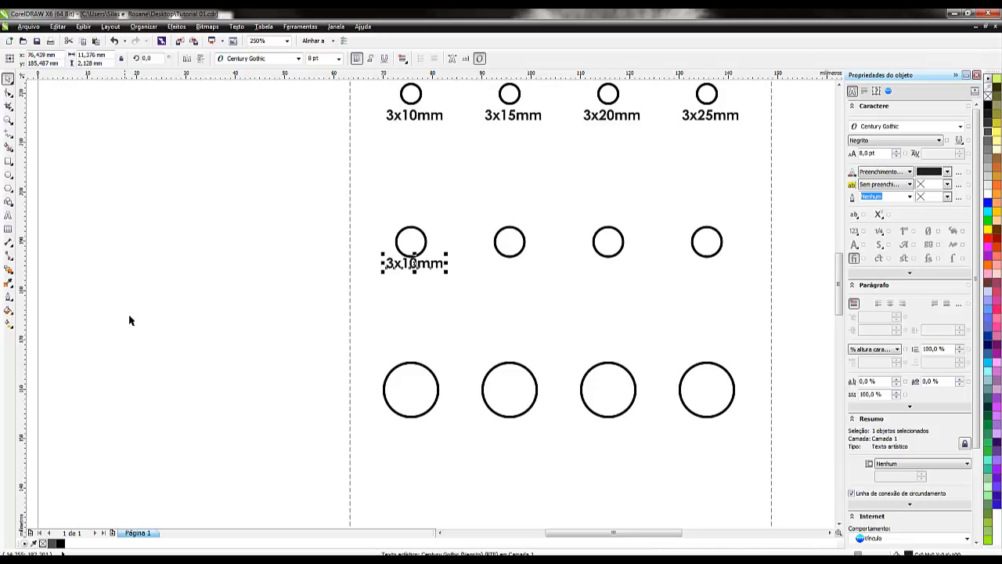
Nudge the label under the first hole of the second row down by 1 mm, clear of the circle.
click(214, 298)
scroll(404, 263, down, 3)
scroll(405, 266, up, 6)
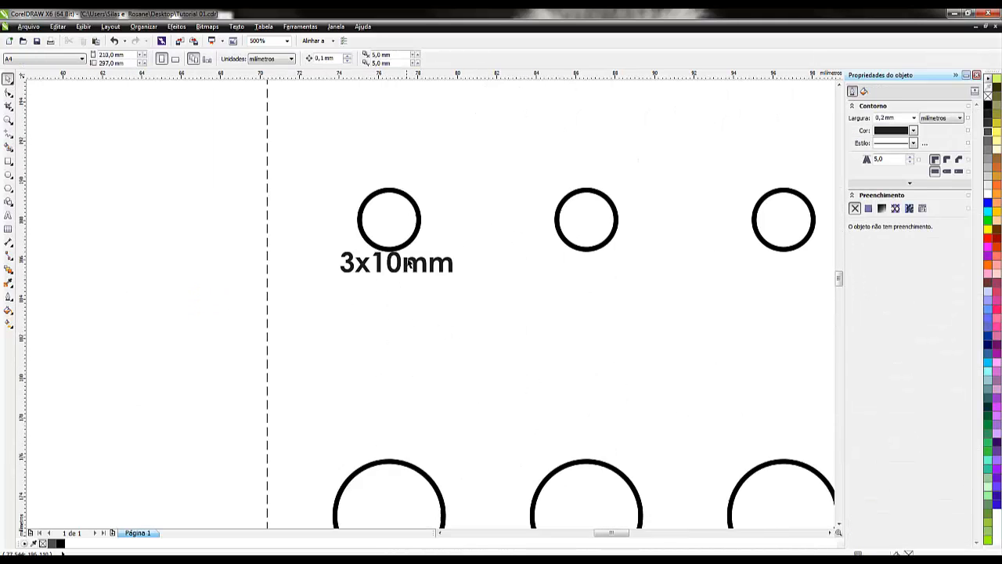
scroll(407, 263, down, 3)
scroll(392, 97, up, 2)
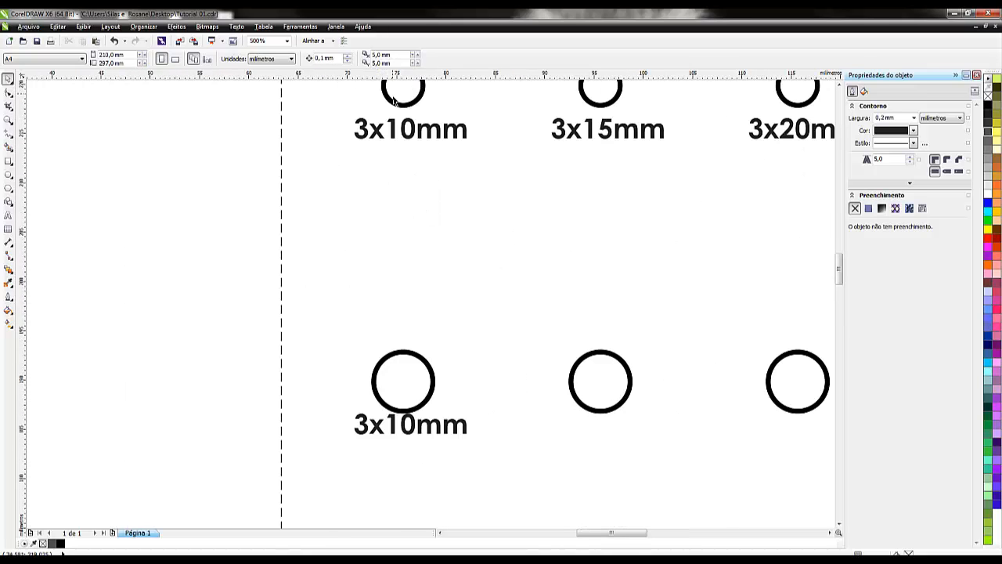
double_click(394, 428)
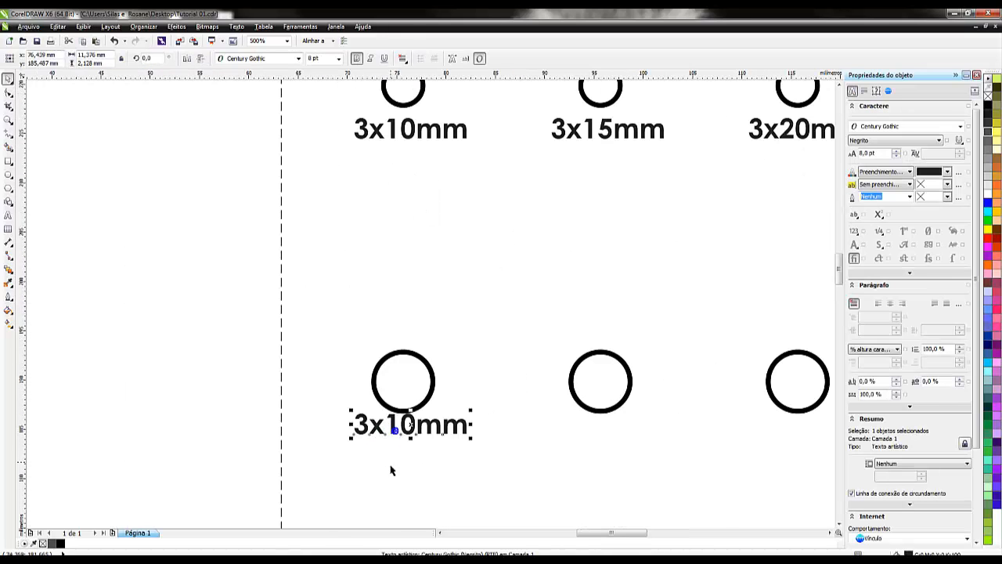
key(Down)
key(Down)
key(Down)
key(Down)
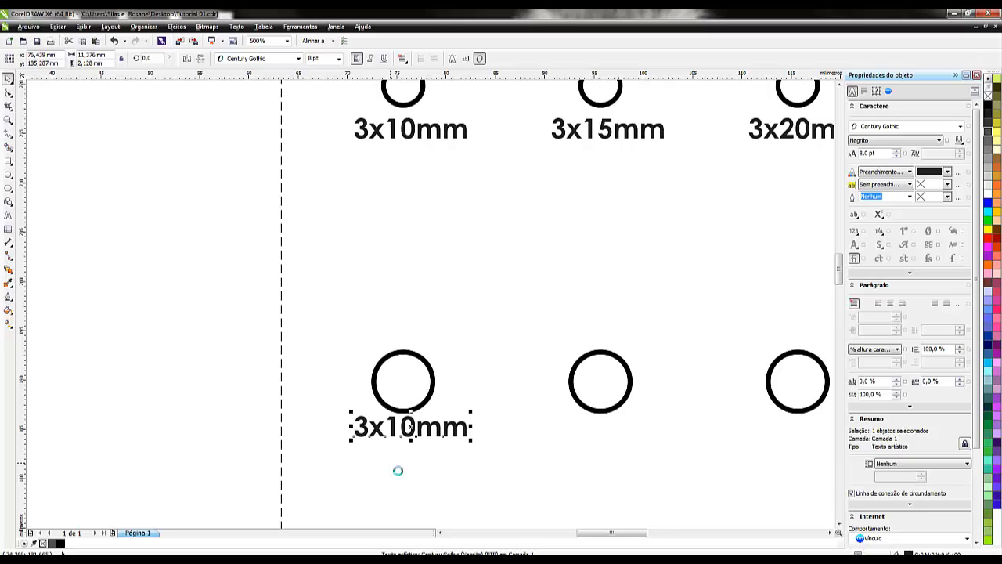
key(Down)
key(Down)
key(Down)
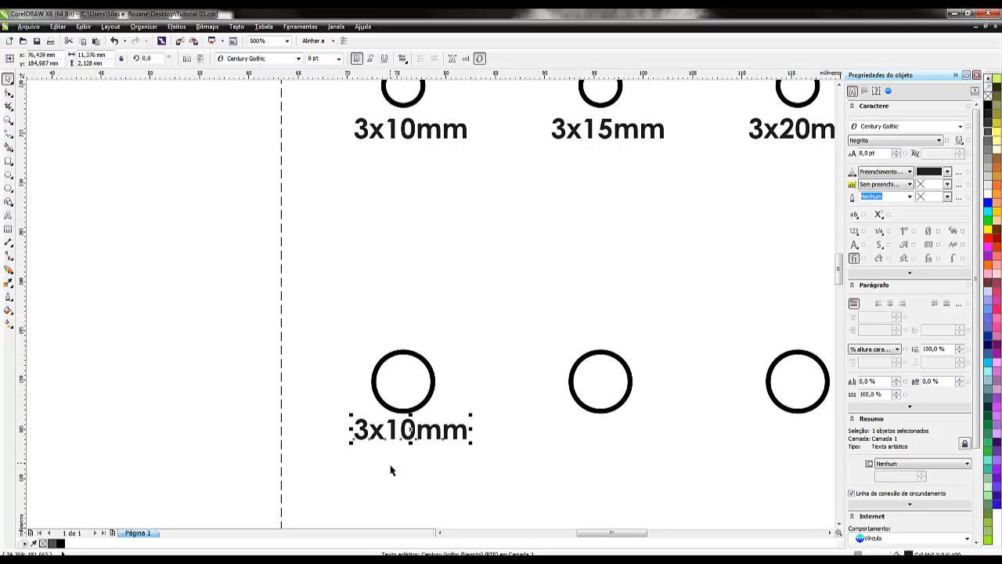
key(Down)
key(Down)
key(Down)
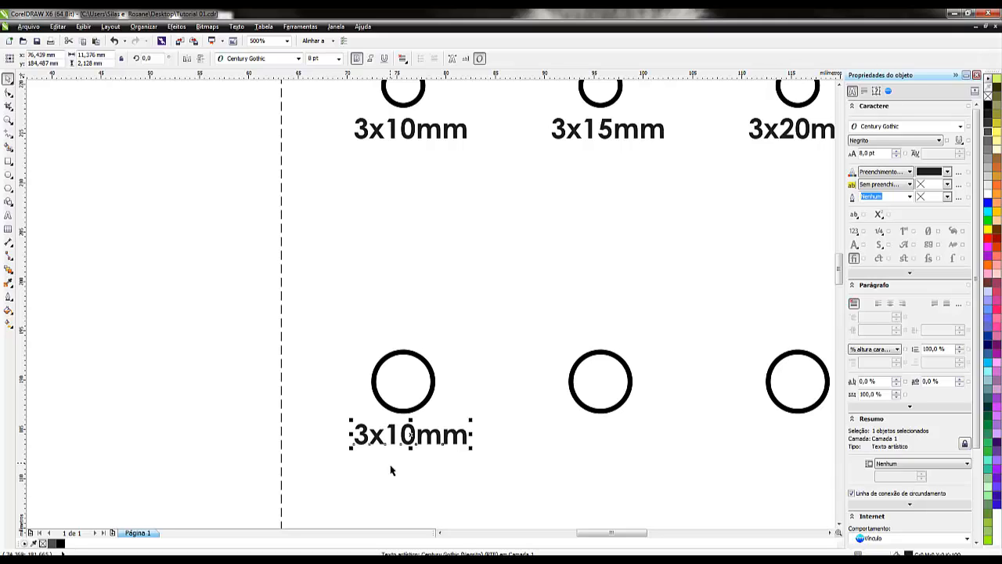
Change the text of the label below the first second-row hole to 5x10mm.
key(F8)
click(370, 437)
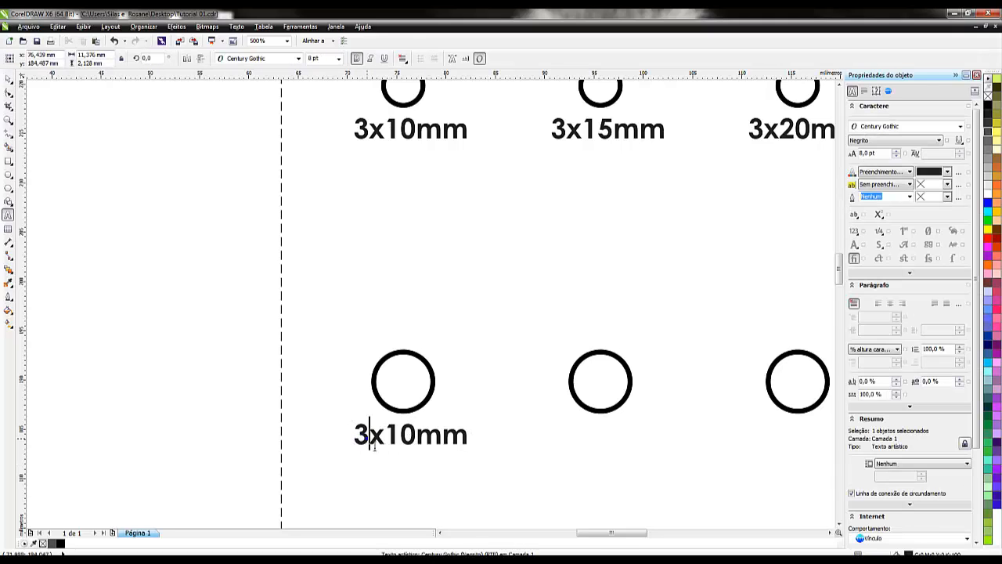
key(BackSpace)
text(5)
key(ctrl+space)
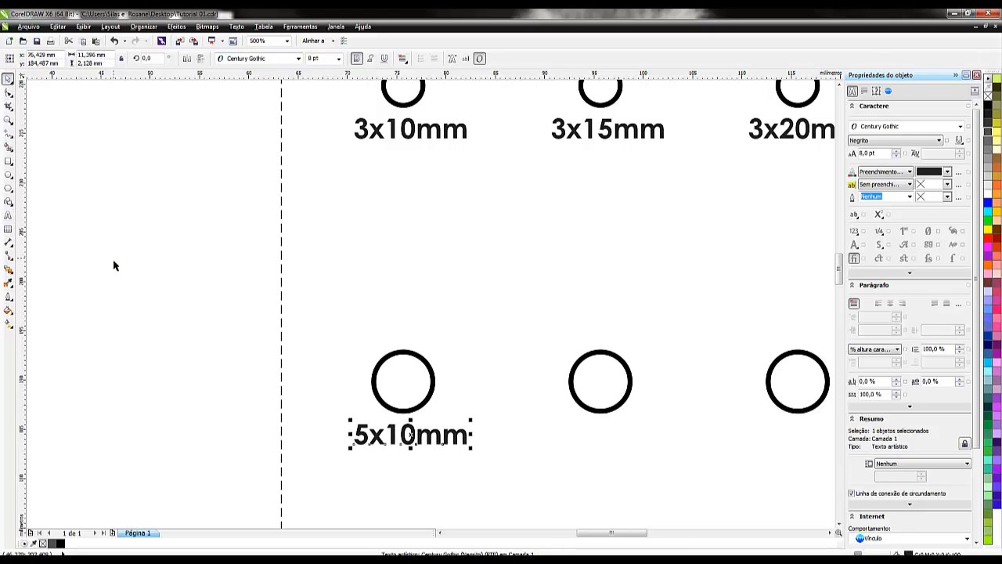
Duplicate the 5x10mm label with an X offset of +20 mm and change the copy's text to 5x15mm.
double_click(52, 55)
key(BackSpace)
text(+20)
key(Return)
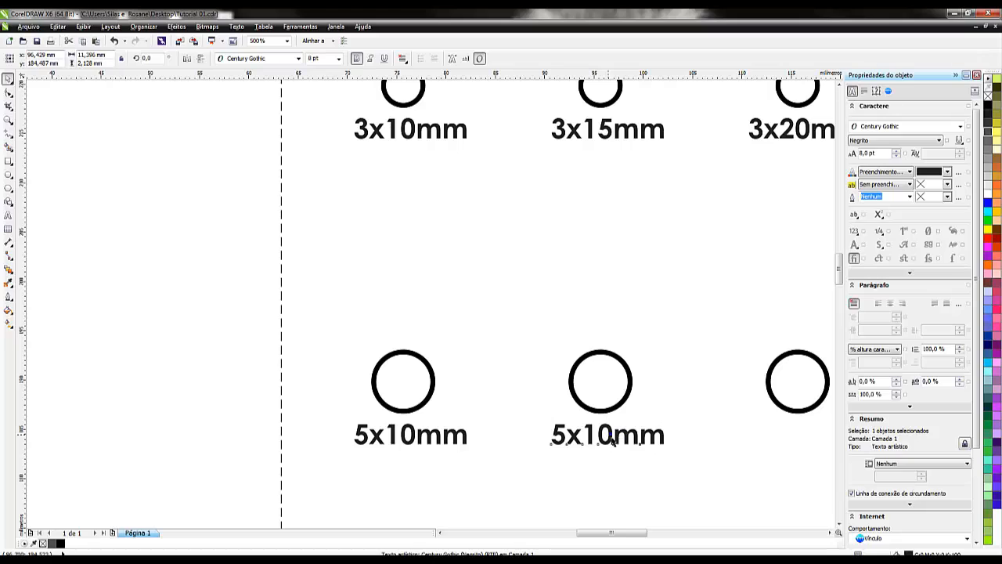
double_click(614, 440)
key(Delete)
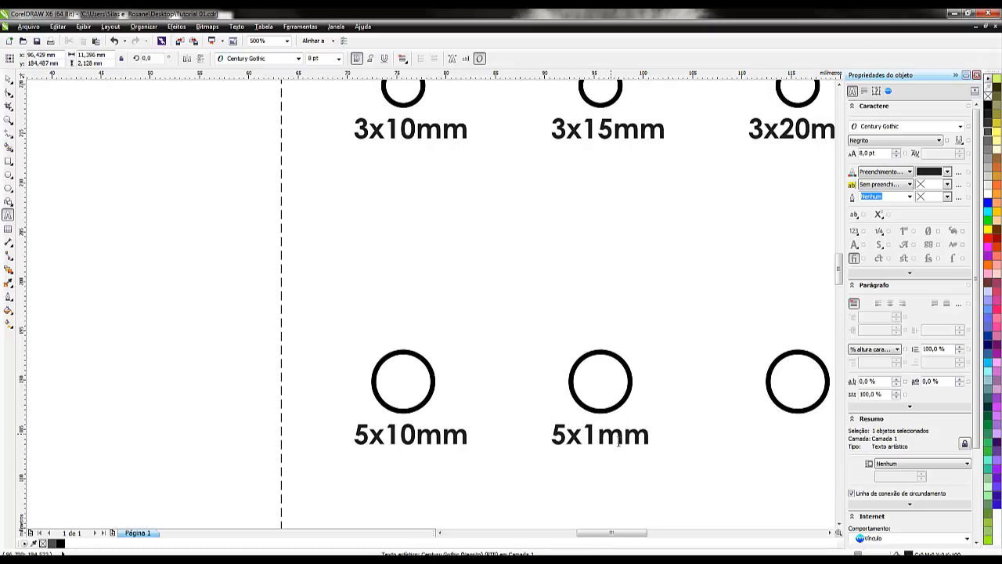
text(1)
key(BackSpace)
text(5)
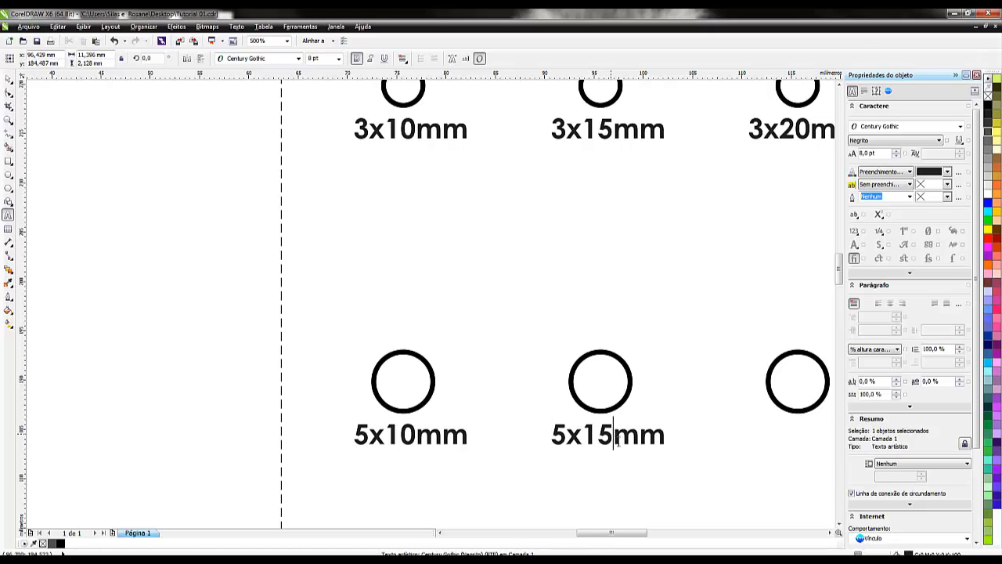
click(7, 78)
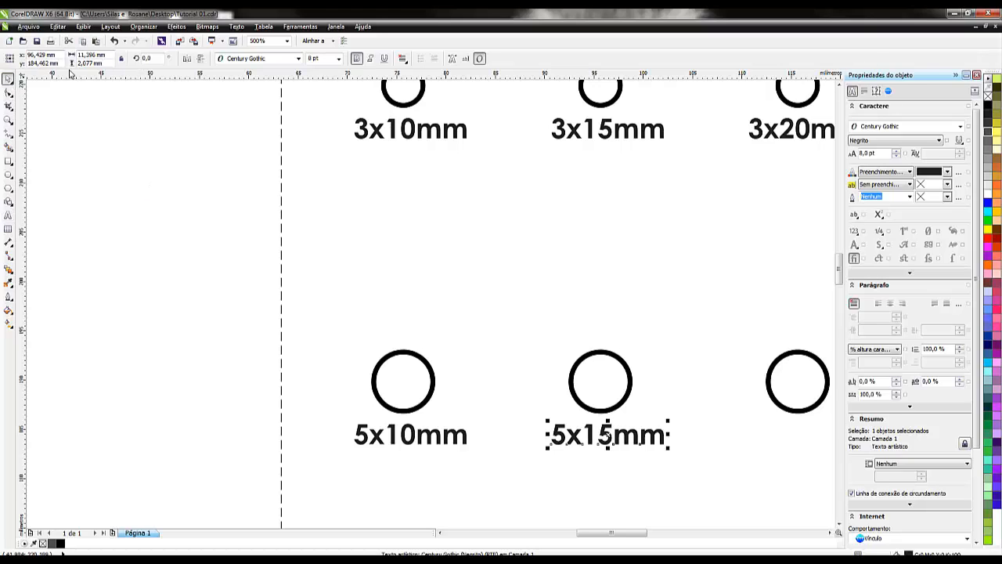
Duplicate the 5x15mm label below the third and fourth second-row holes, offsetting the X position by +20 mm each time.
drag(63, 56, 48, 56)
key(BackSpace)
text(+20)
key(Return)
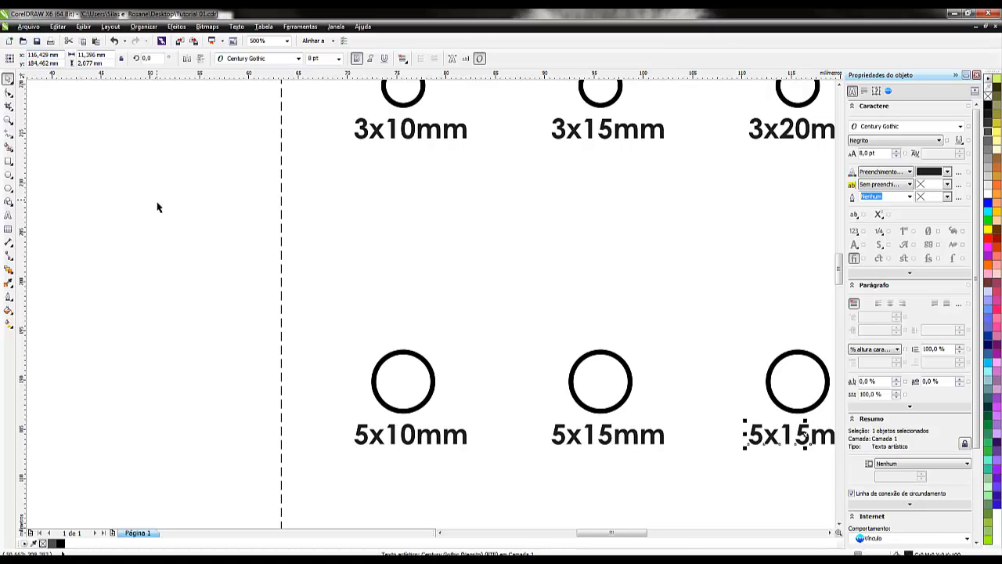
key(F4)
scroll(466, 239, up, 2)
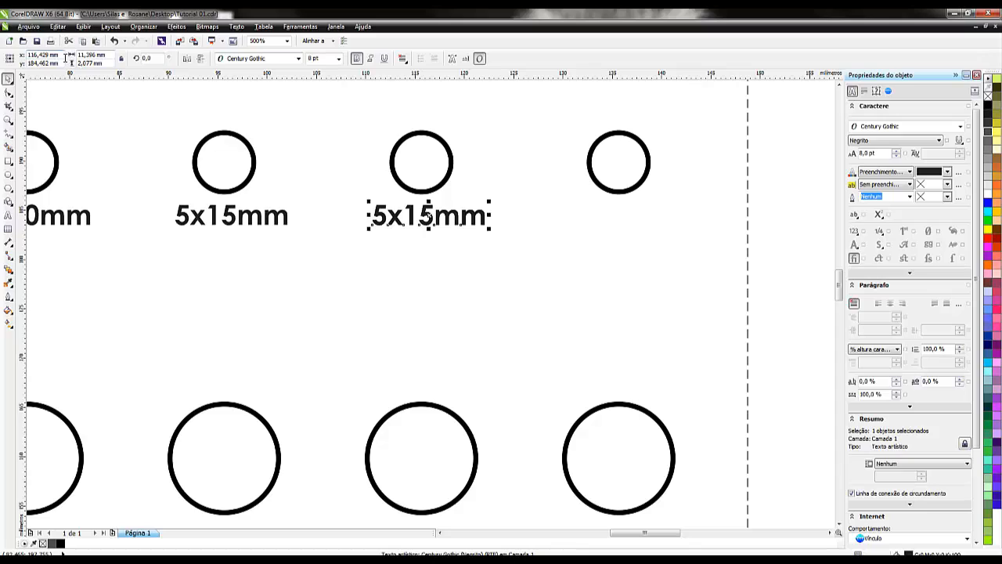
double_click(54, 55)
text(+20)
key(Return)
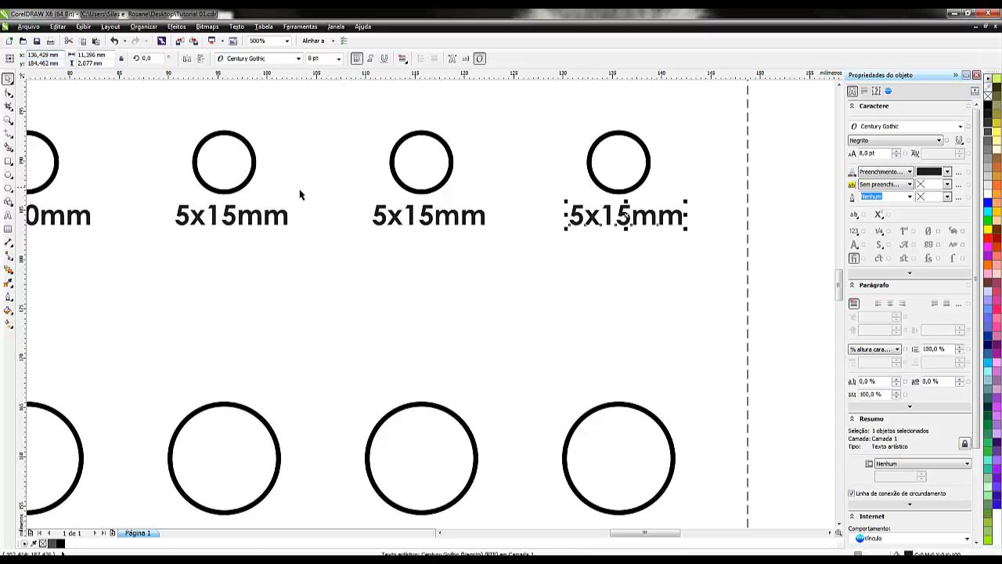
Change the text of the label below the third second-row hole to 5x20mm.
scroll(203, 216, down, 3)
scroll(255, 220, up, 2)
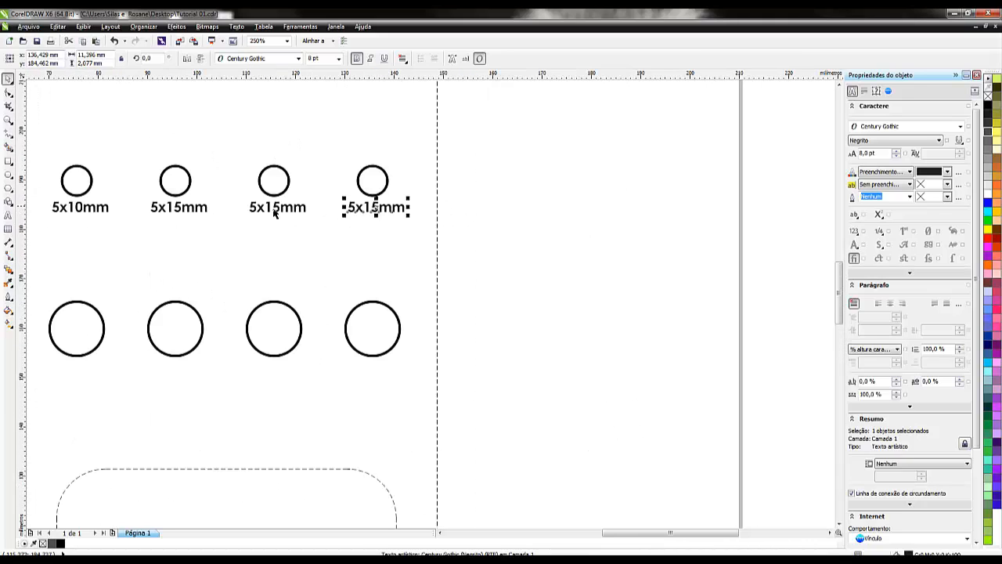
click(278, 210)
key(F8)
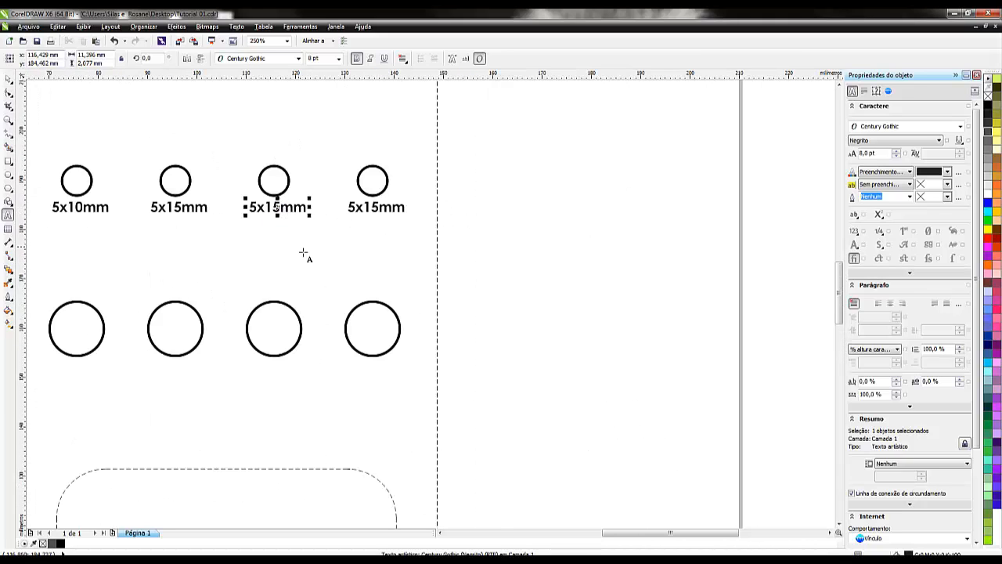
key(BackSpace)
key(BackSpace)
text(20)
Change the text of the label below the fourth second-row hole to 5x25mm.
click(377, 210)
key(BackSpace)
key(BackSpace)
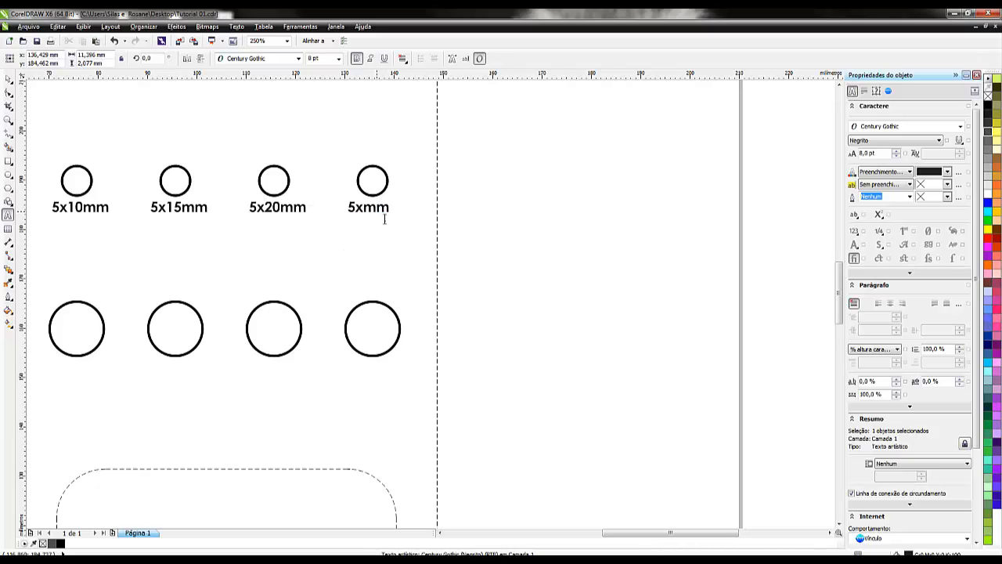
text(25)
key(Escape)
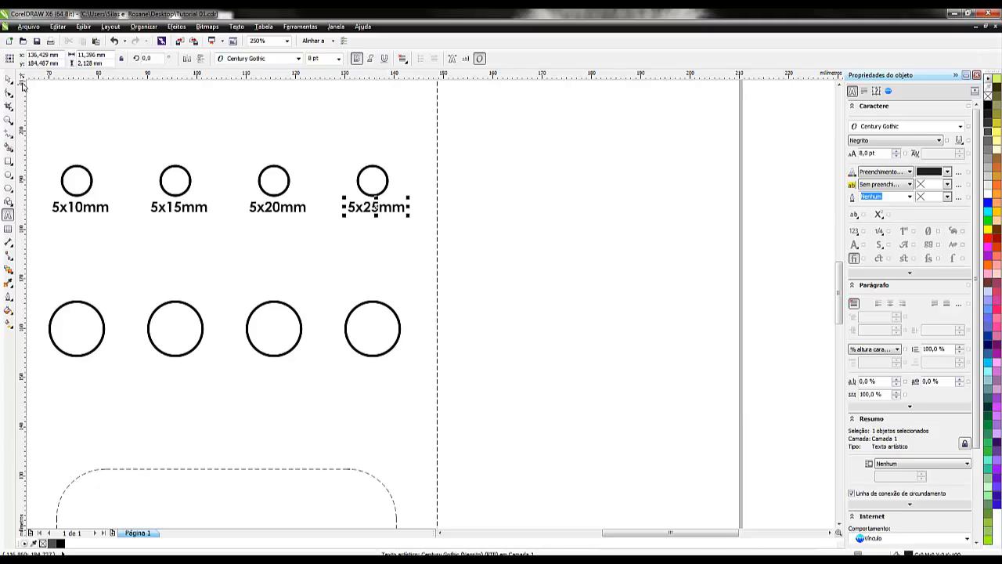
Place a copy of the 5x10mm label 31 mm lower, beneath the first large circle.
click(8, 78)
click(78, 212)
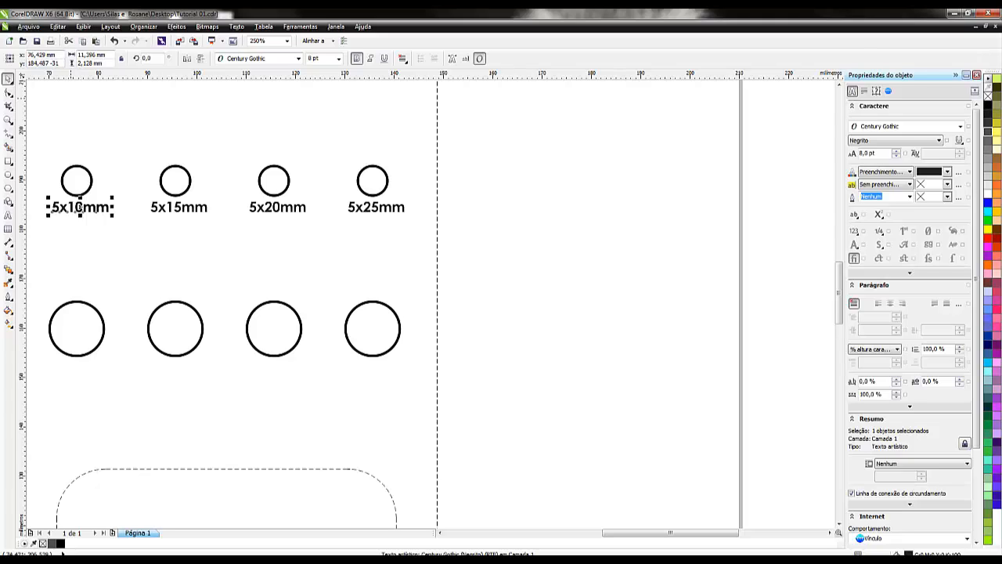
key(Return)
scroll(40, 332, down, 1)
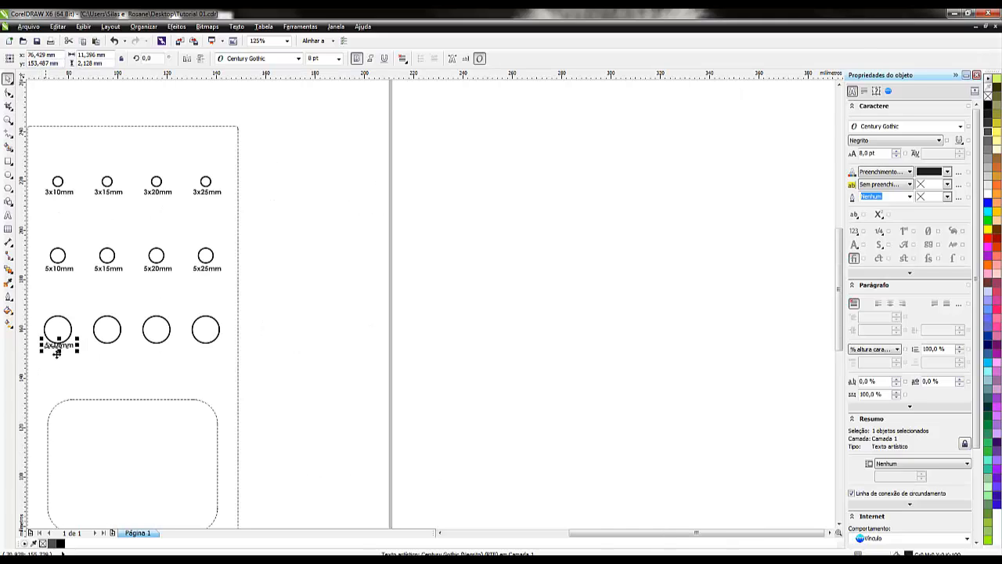
Nudge the copied label down to y 151,787 mm so it sits clear of the first large circle's outline.
scroll(32, 339, up, 1)
scroll(169, 395, up, 2)
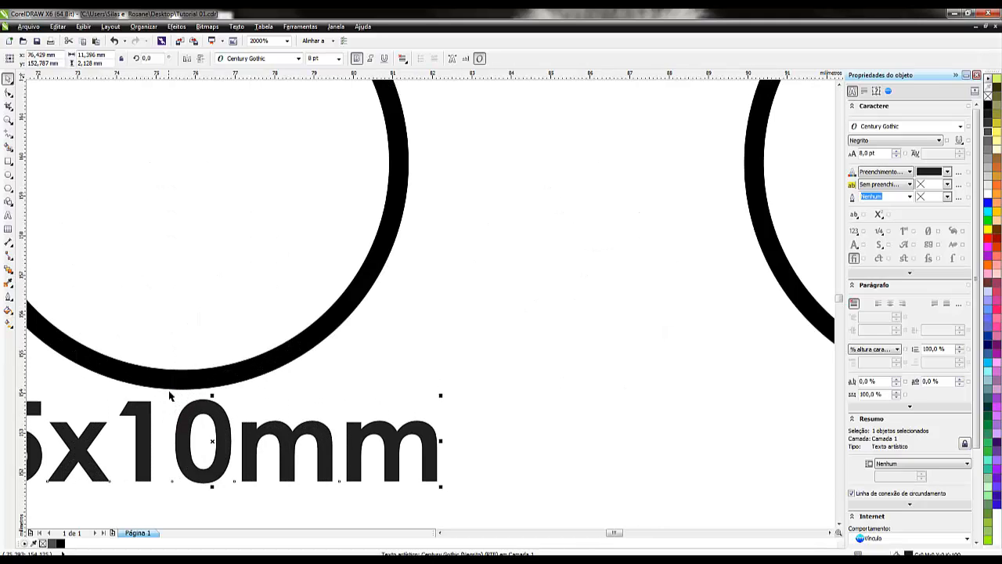
scroll(169, 396, down, 2)
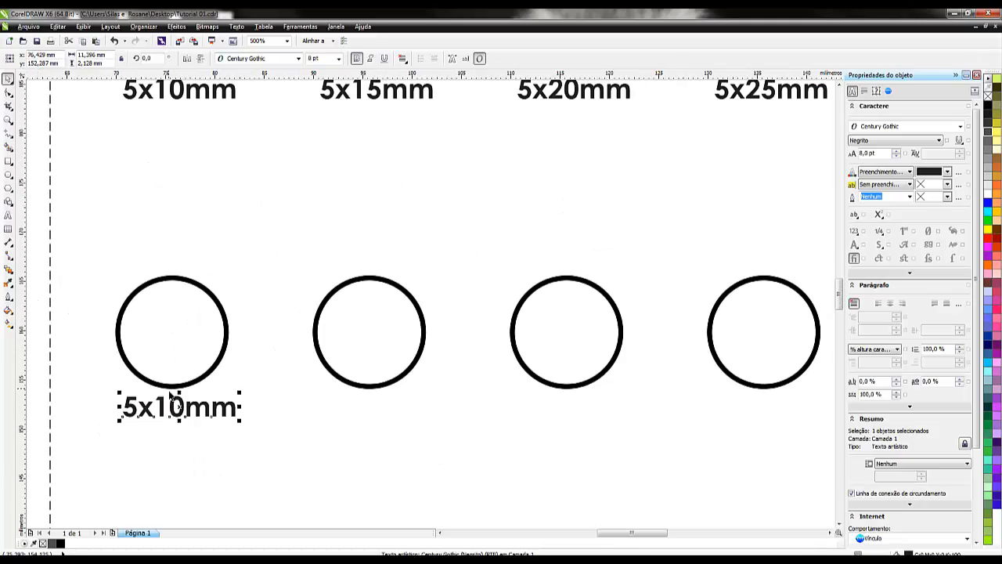
scroll(169, 395, down, 2)
scroll(169, 396, up, 1)
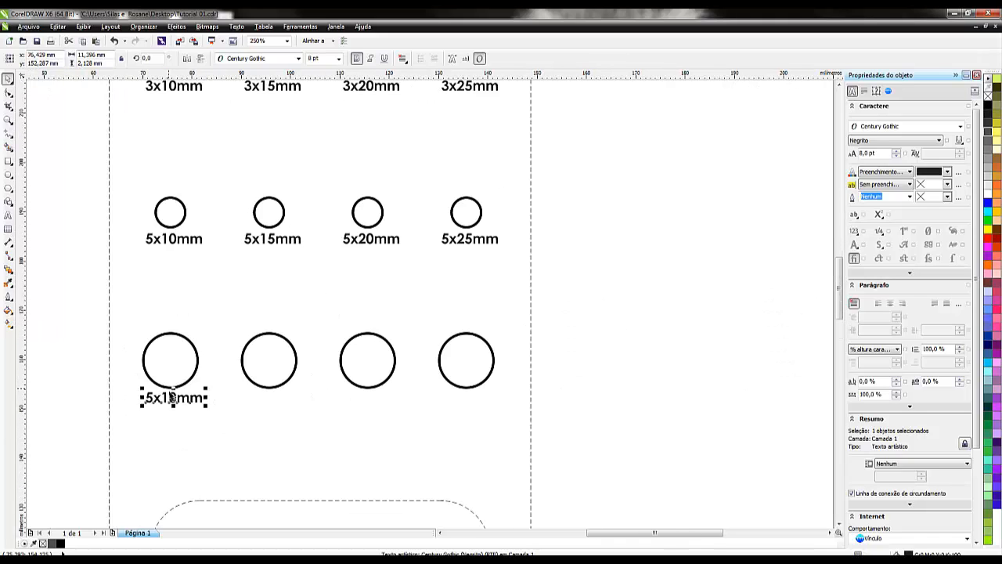
key(Down)
key(Down)
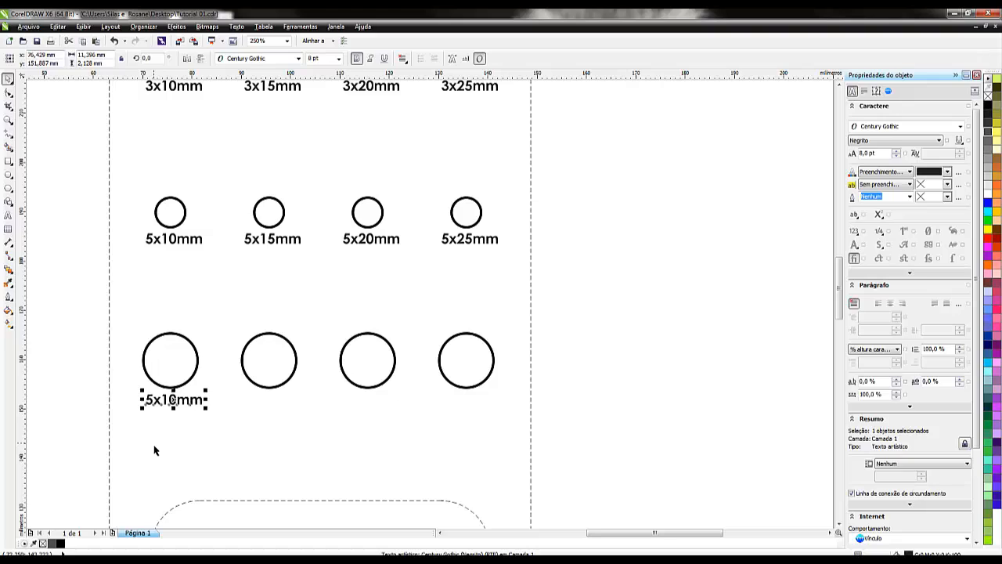
key(Down)
click(163, 436)
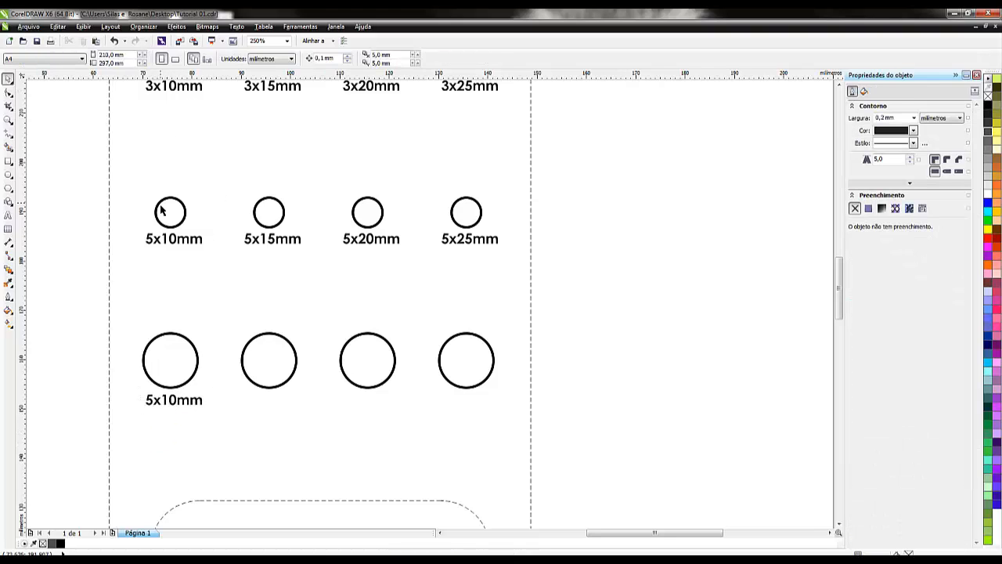
Change the label text under the first large circle to 10x10mm.
click(158, 404)
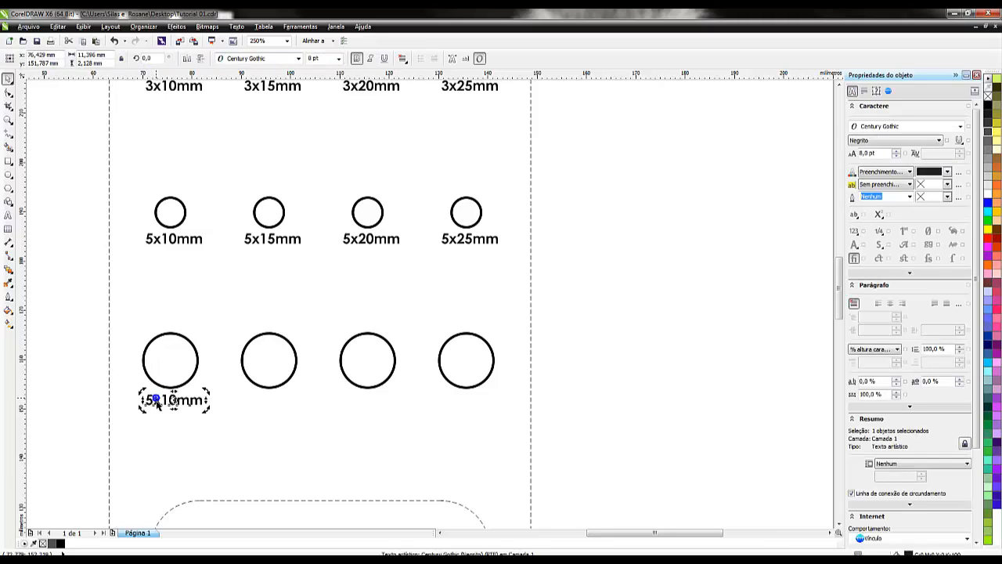
double_click(155, 400)
key(BackSpace)
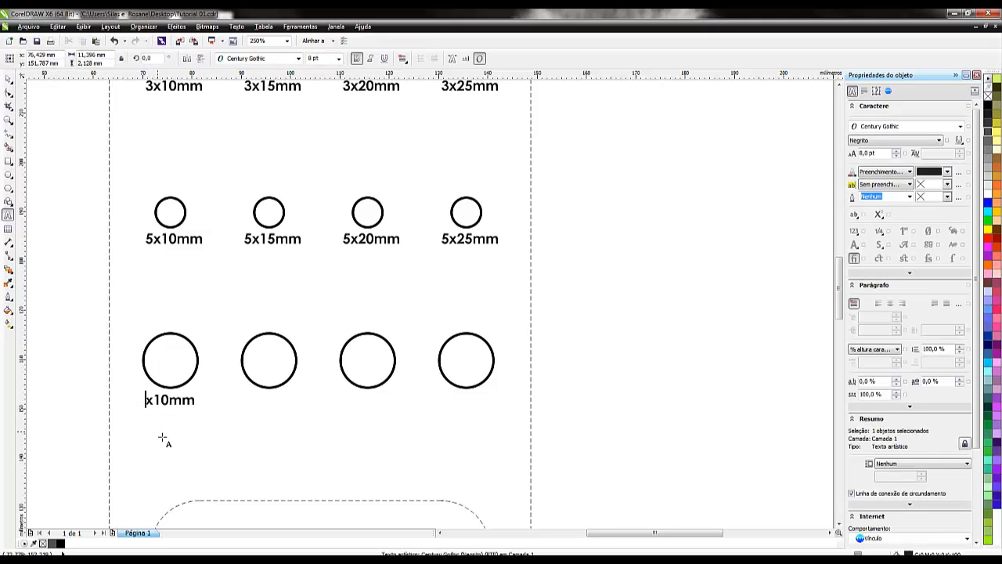
text(10)
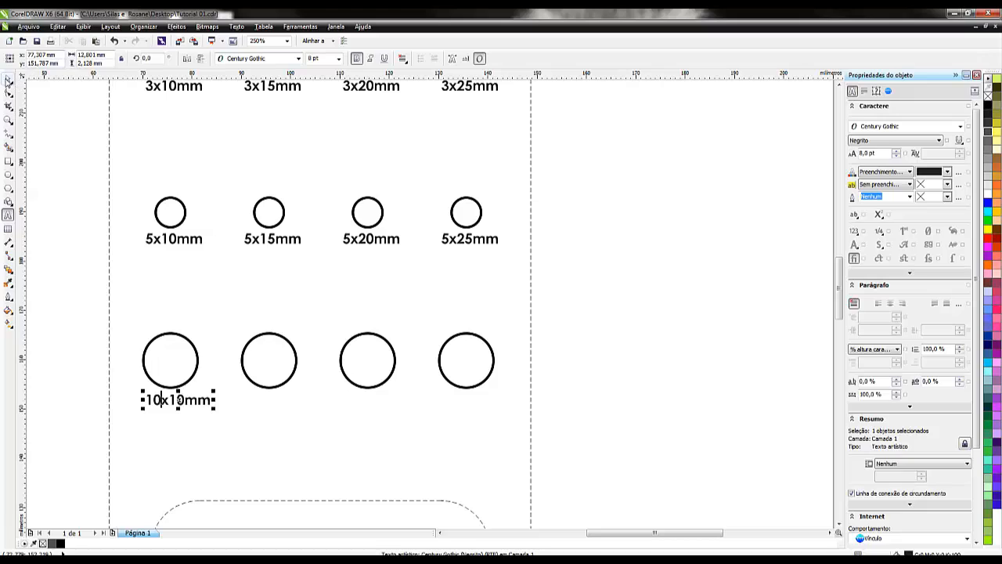
Nudge the 10x10mm label left to x 75,906 mm to centre it under the first large circle.
click(8, 79)
key(Left)
key(Left)
key(Left)
key(Left)
key(Left)
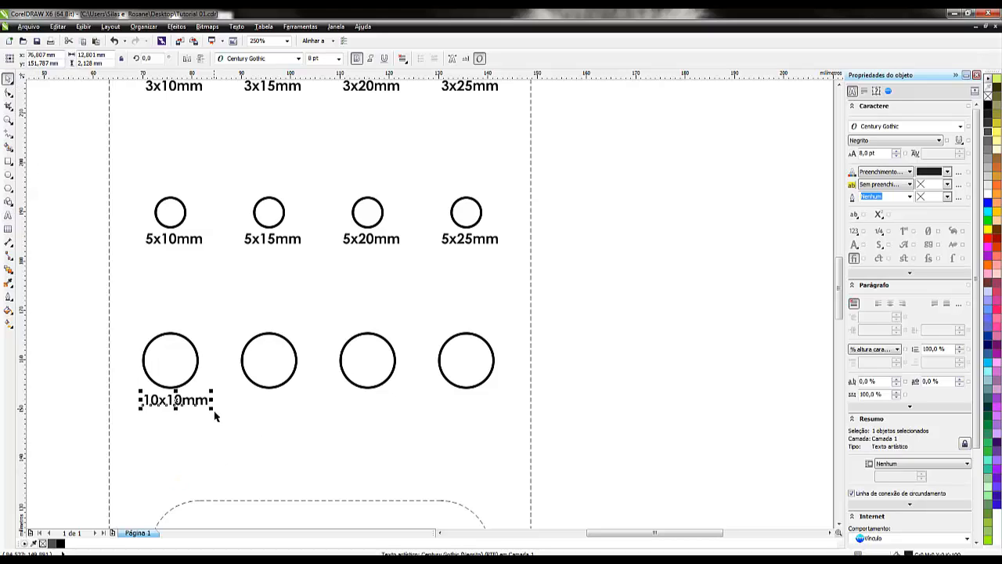
key(Left)
key(Left)
key(Left)
key(Left)
key(Left)
key(Left)
key(Left)
key(Left)
key(Left)
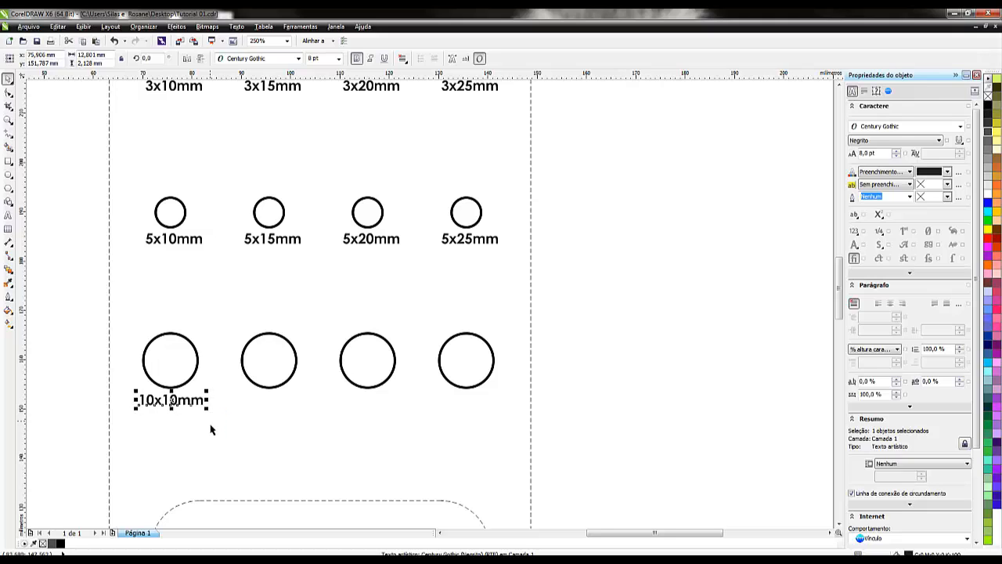
click(210, 424)
Duplicate the 10x10mm label 20 mm to the right and change the copy's text to 10x15mm.
click(188, 402)
drag(60, 57, 49, 56)
text(-20)
key(Return)
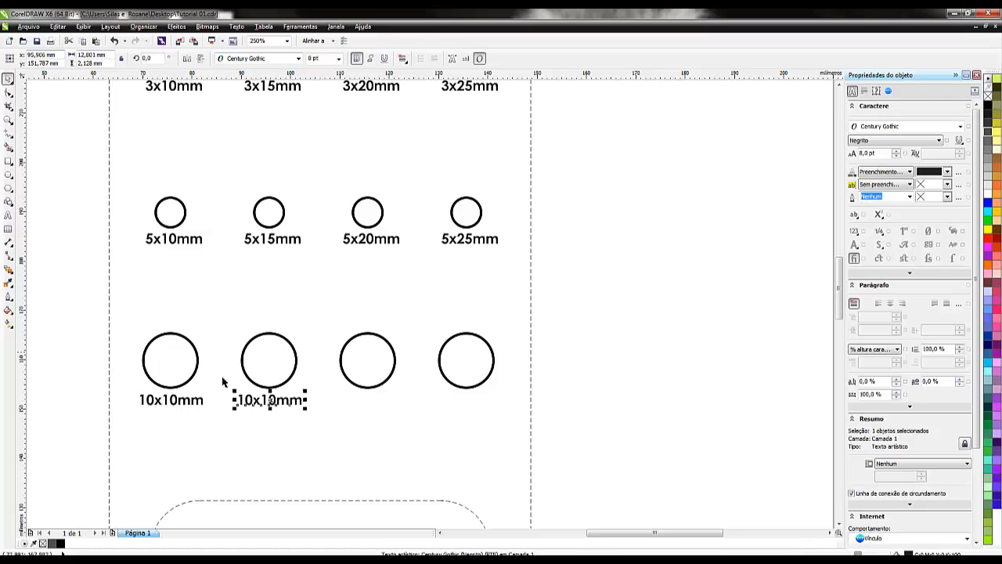
key(F8)
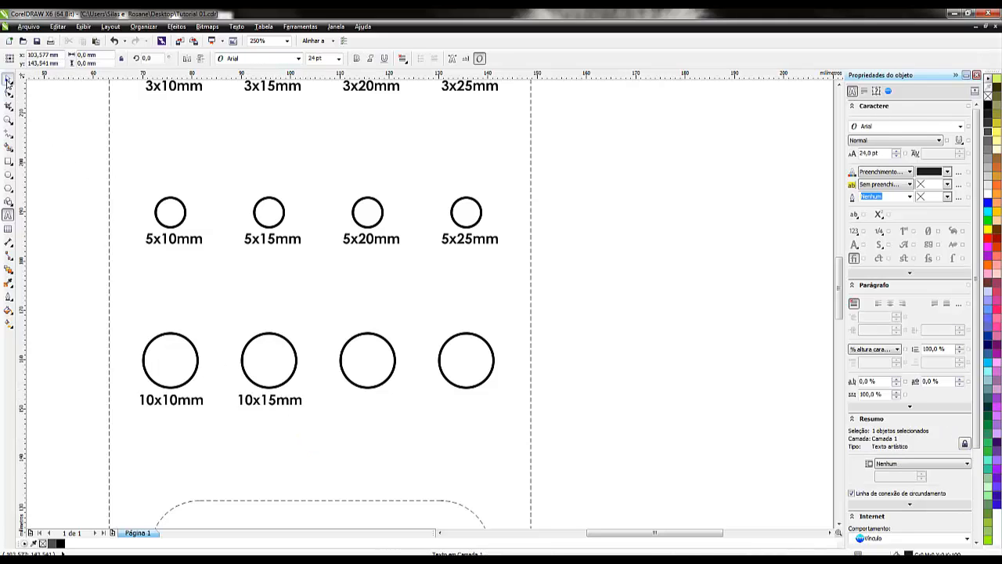
click(9, 79)
Duplicate the 10x15mm label twice in 20 mm steps to the right, under the third and fourth large circles.
click(270, 401)
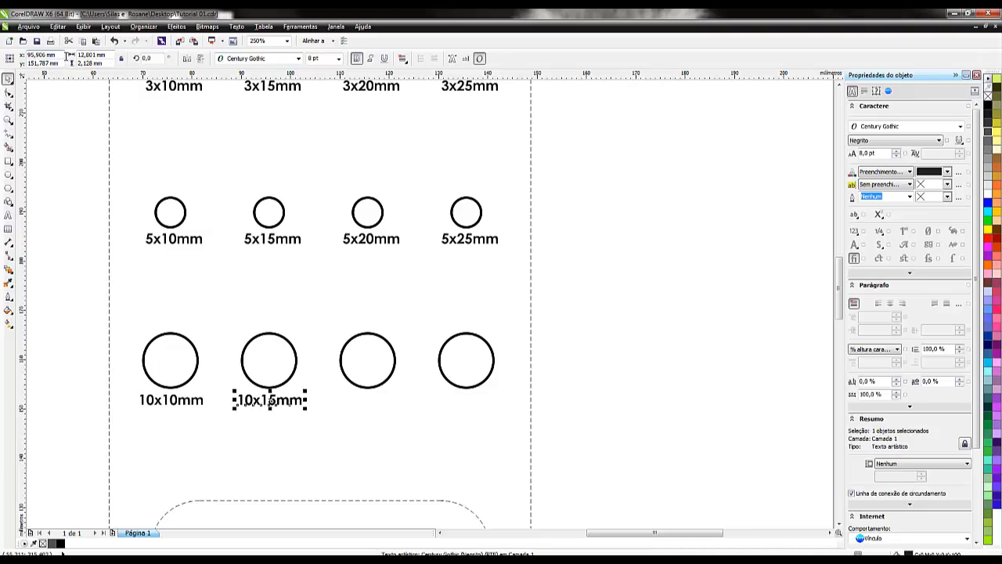
drag(60, 55, 47, 55)
text(+20)
key(ctrl+Return)
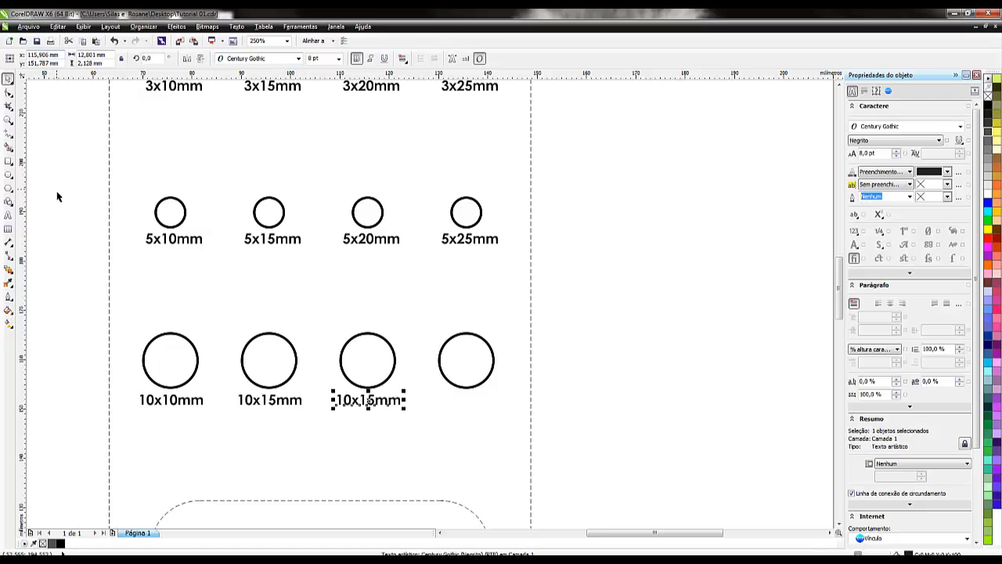
double_click(54, 55)
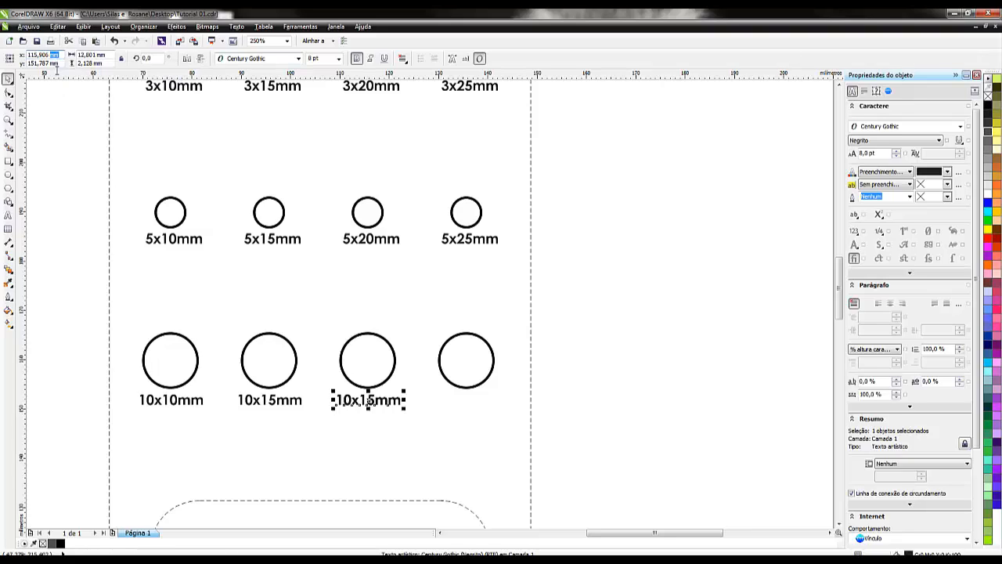
text(+20)
key(Return)
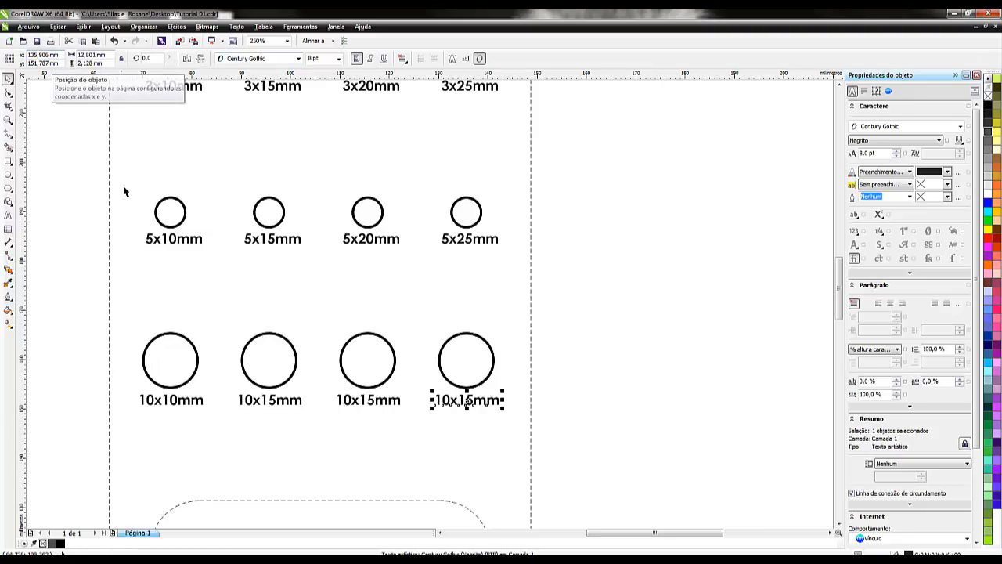
Change the label text under the third large circle to 10x20mm.
double_click(369, 401)
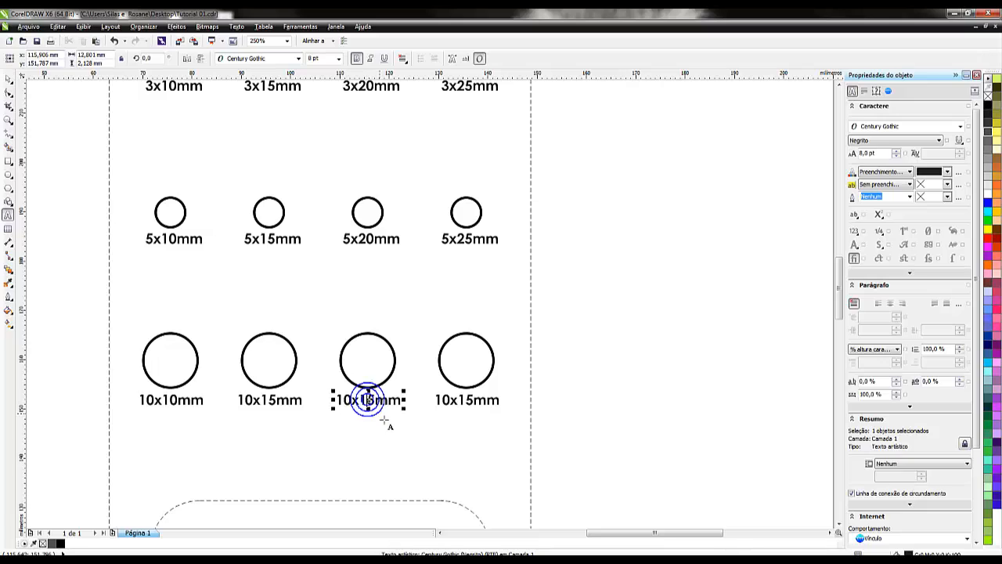
key(BackSpace)
key(BackSpace)
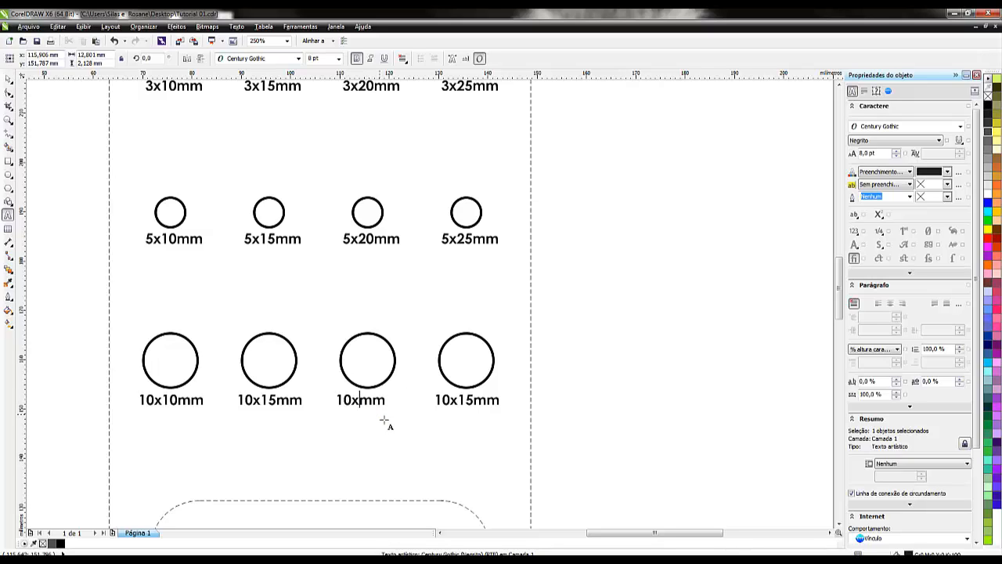
text(10)
key(Escape)
key(BackSpace)
key(BackSpace)
text(20)
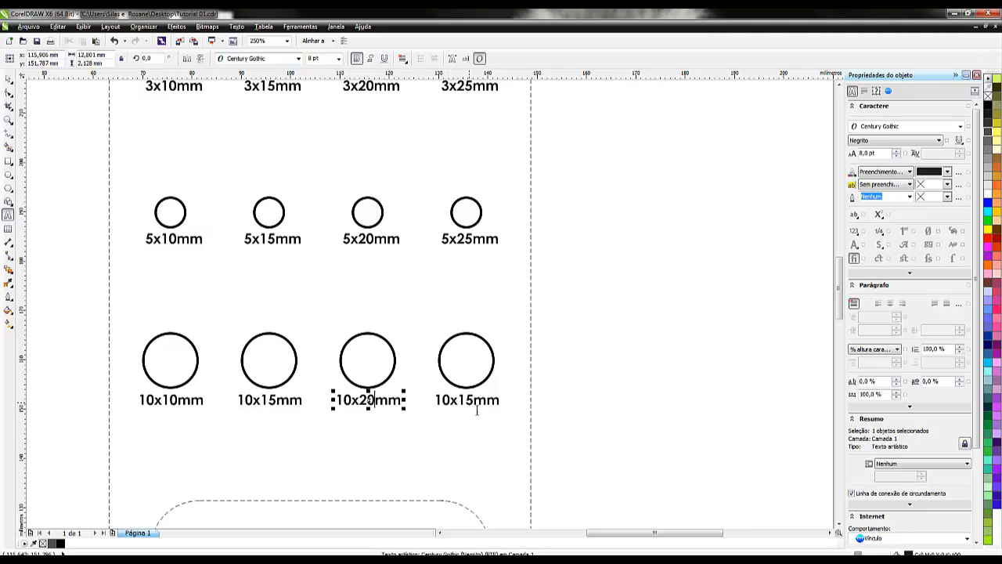
Change the label text under the fourth large circle to 10x25mm.
click(468, 404)
key(BackSpace)
text(2)
click(658, 374)
scroll(345, 344, down, 2)
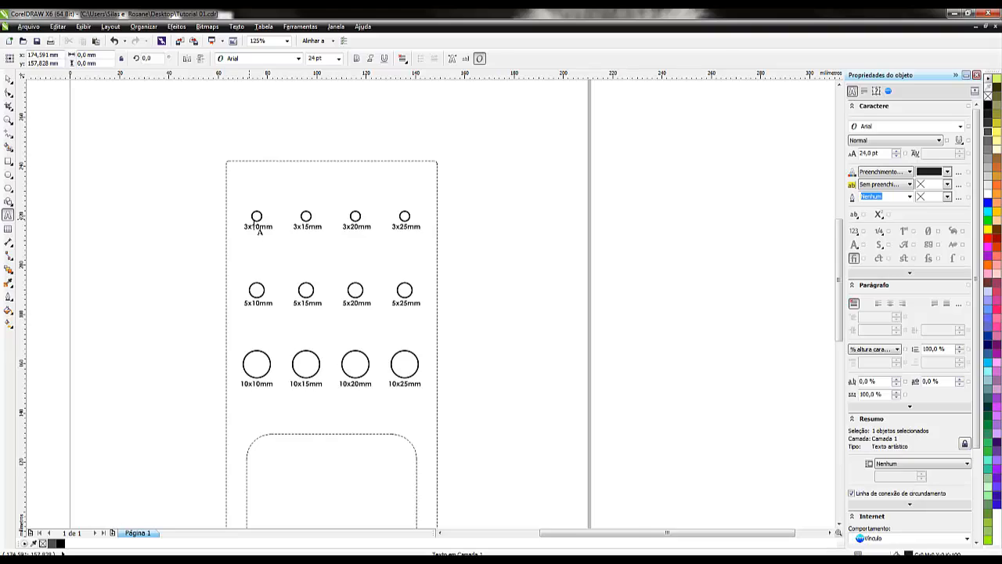
Draw a rectangle about 77 mm wide and 18 mm high around the row of 3 mm circles and labels.
scroll(252, 226, up, 2)
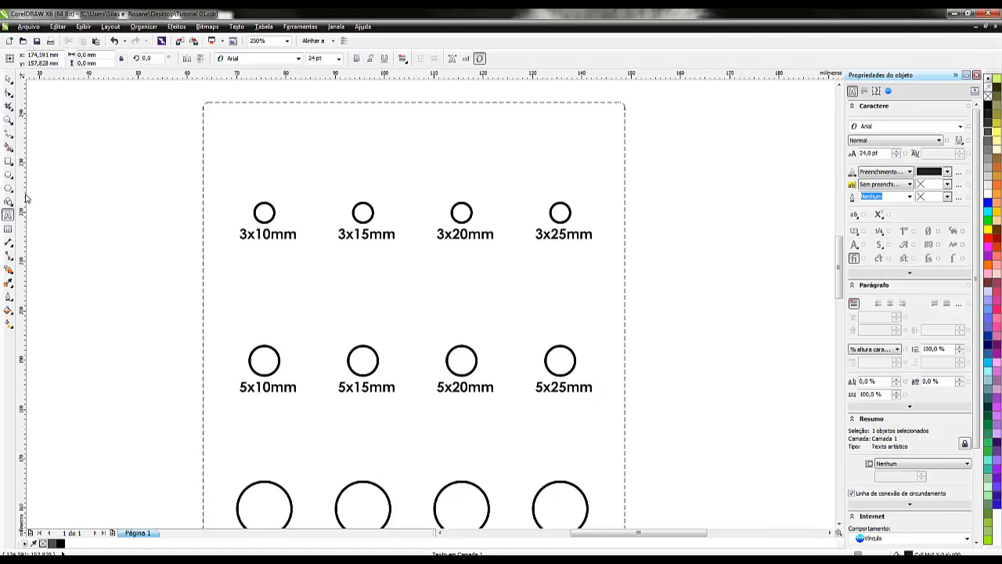
click(9, 162)
click(65, 190)
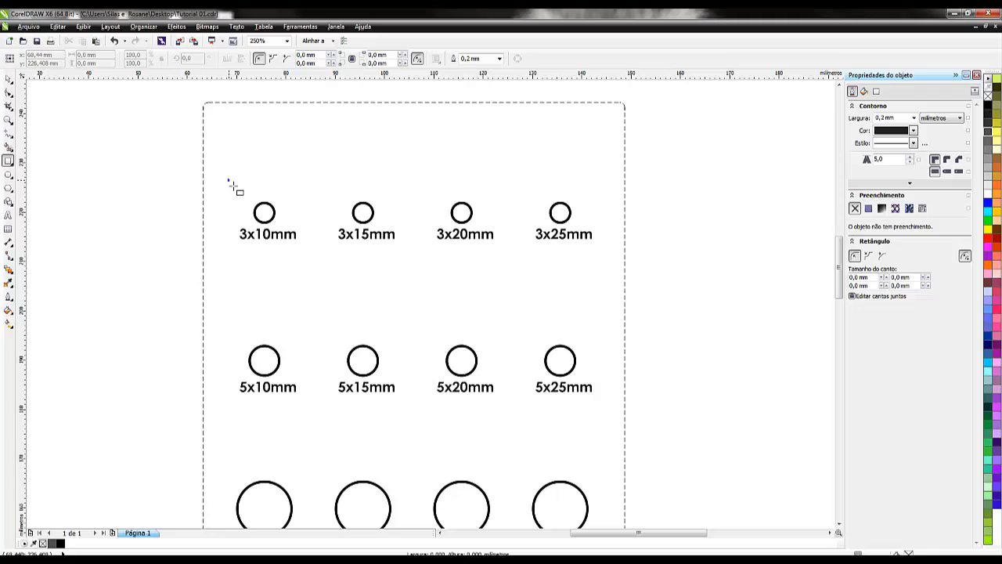
drag(229, 181, 613, 277)
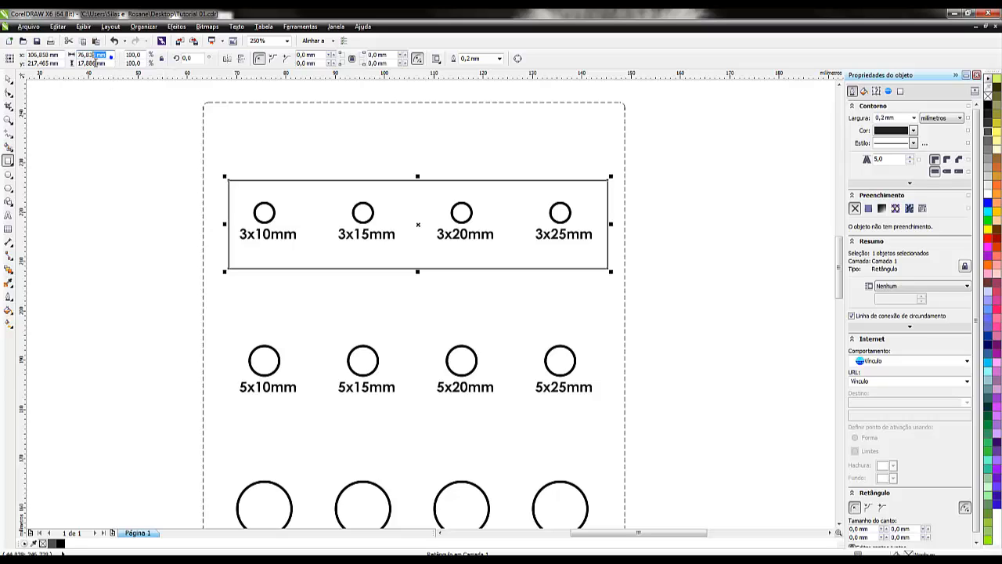
Set the rectangle's size to 75 mm wide and 16 mm high.
click(92, 55)
text(75)
click(109, 62)
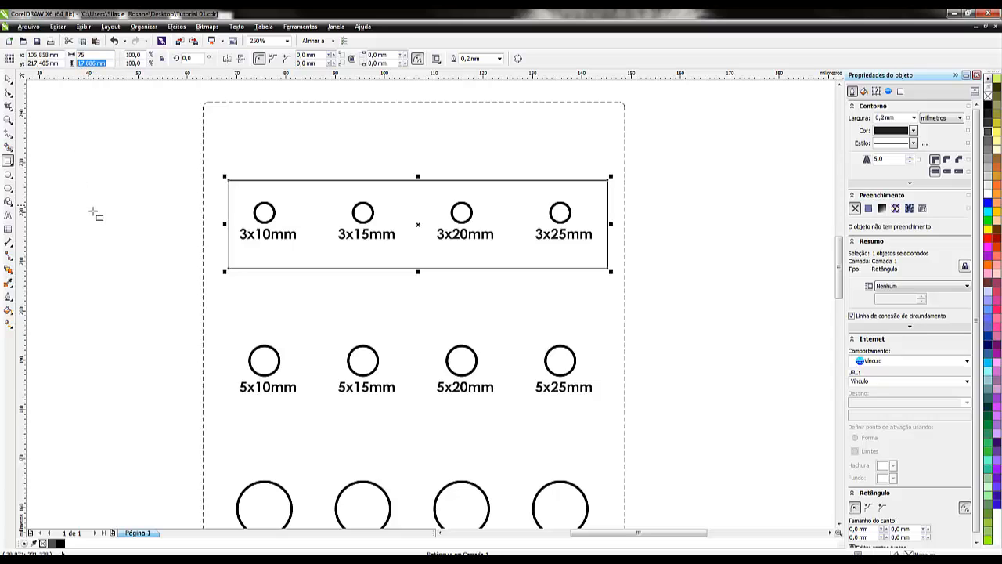
text(16)
key(Return)
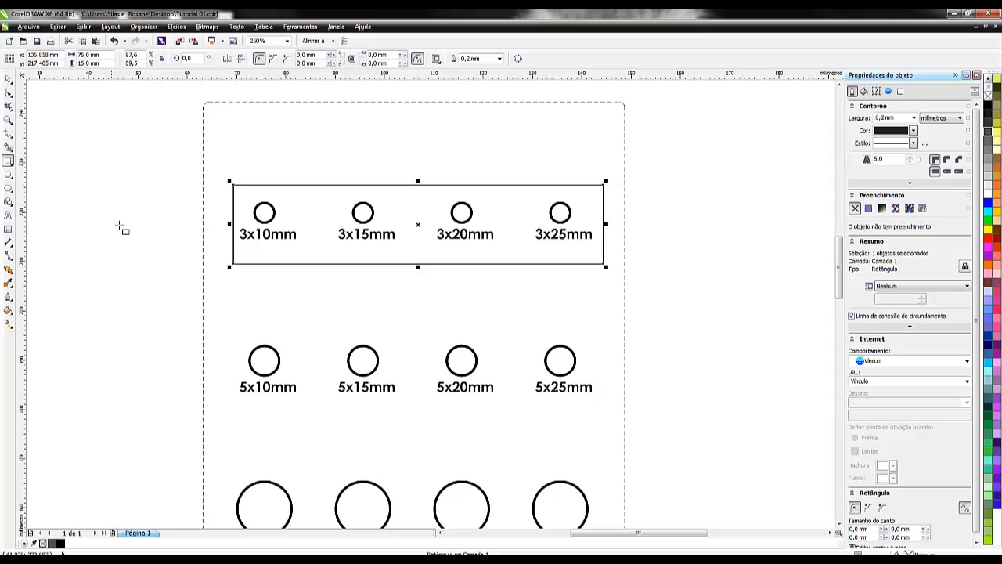
Nudge the rectangle to x 106,158 mm and y 217,565 mm to centre it around the row of 3 mm circles.
key(Left)
key(Left)
key(Left)
key(Left)
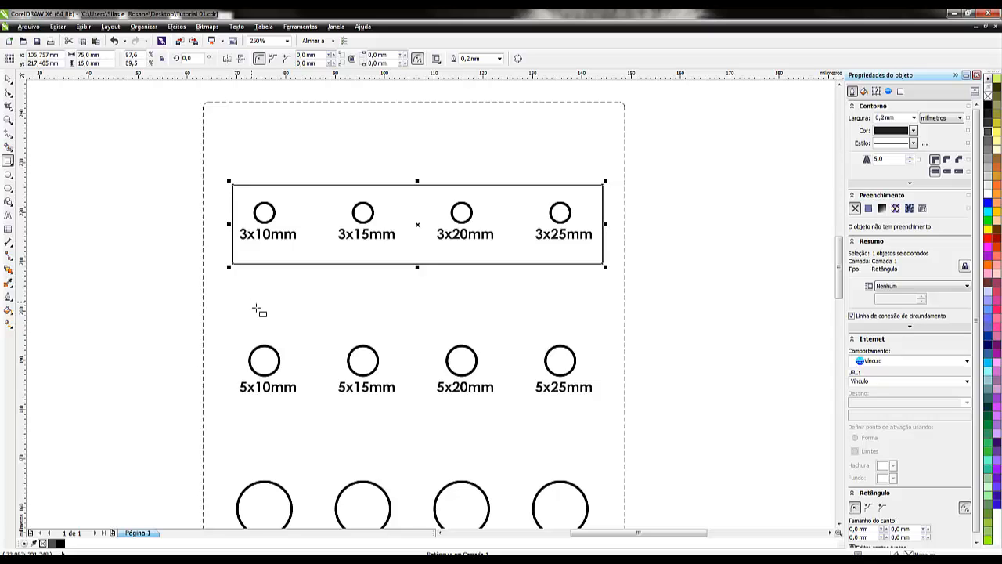
key(Left)
key(Left)
key(Left)
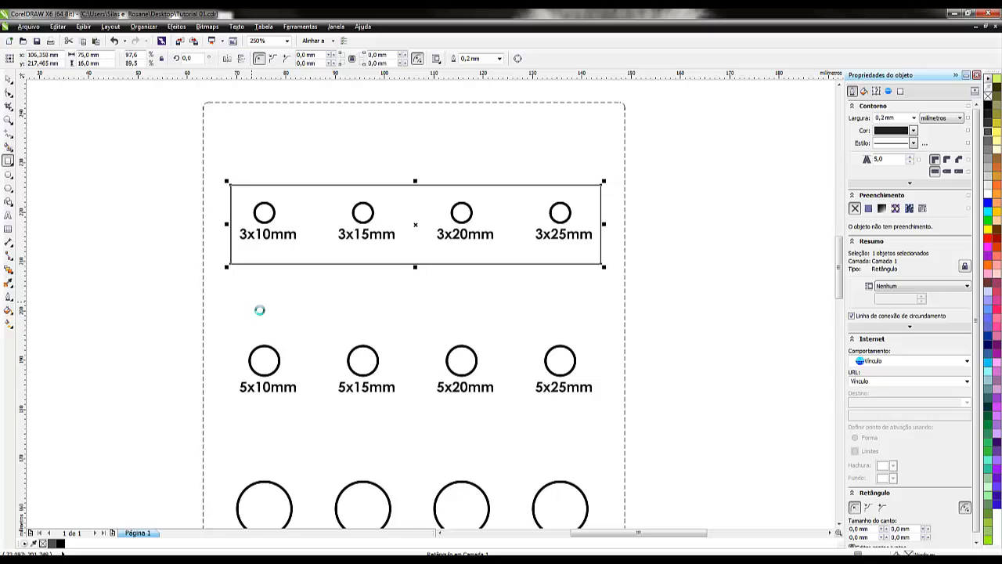
key(Down)
key(Down)
key(Down)
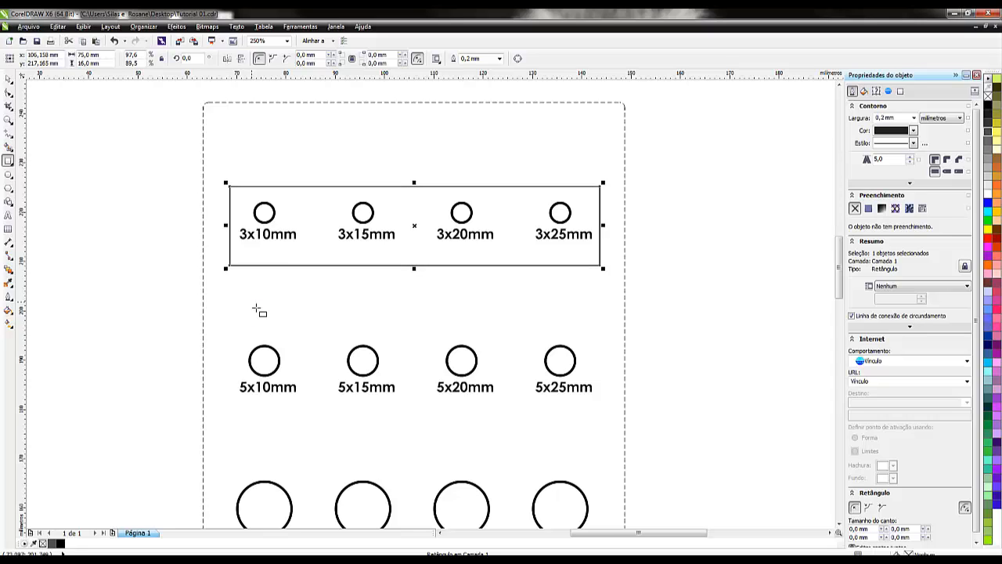
key(Up)
key(Up)
key(Up)
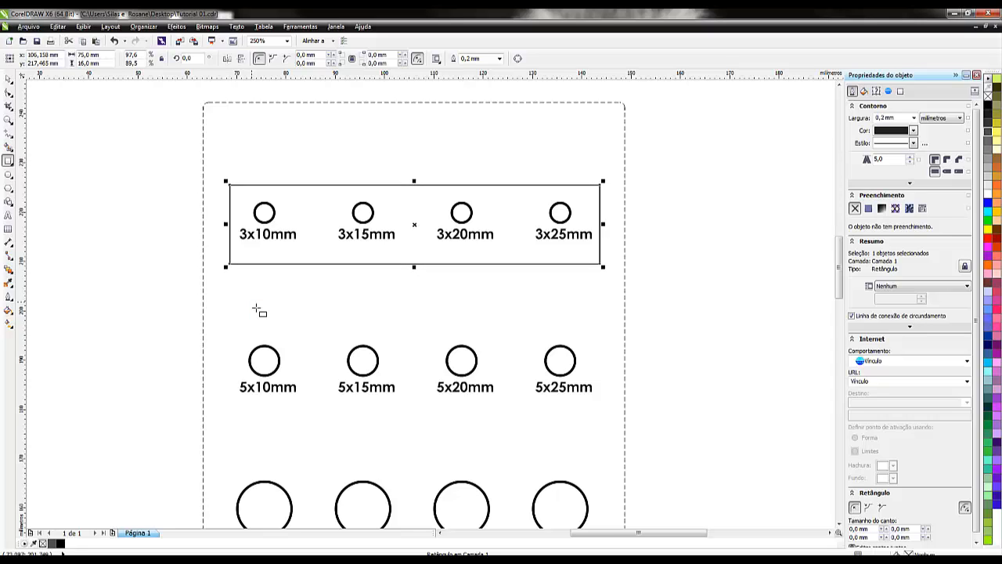
key(Up)
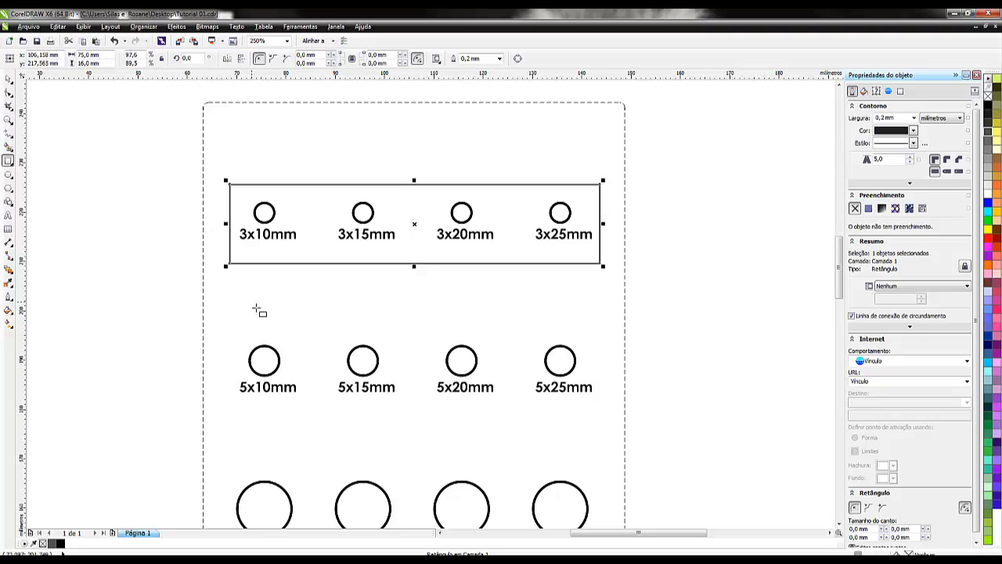
Set the rectangle's width to 78 mm and round all its corners to a 5,4 mm radius.
double_click(95, 55)
text(78)
key(Return)
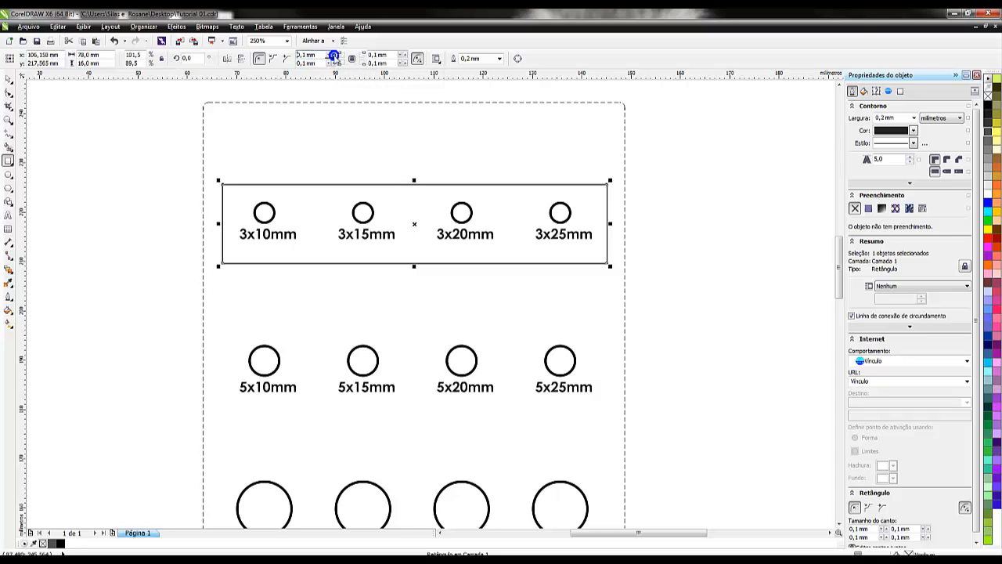
click(332, 55)
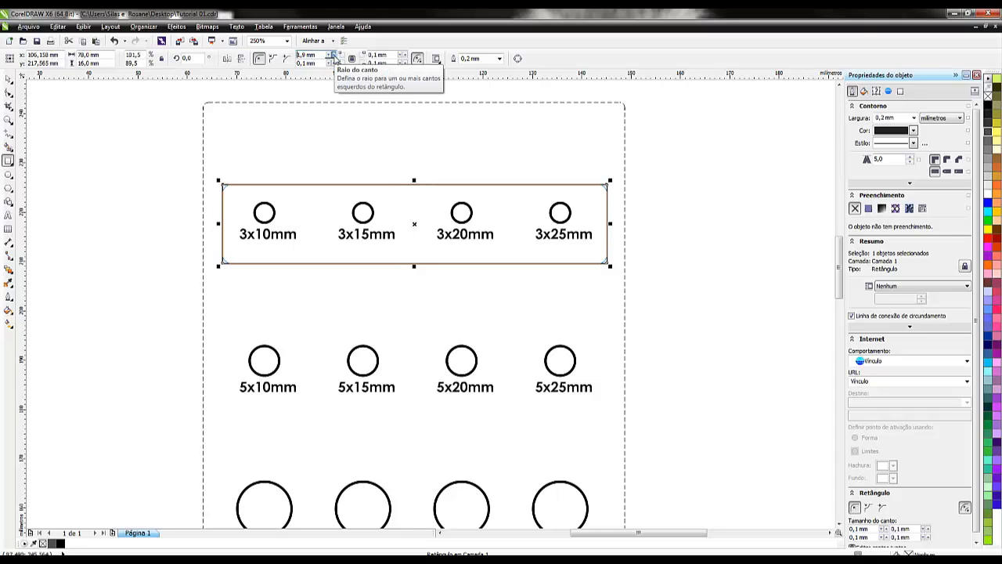
drag(332, 55, 332, 55)
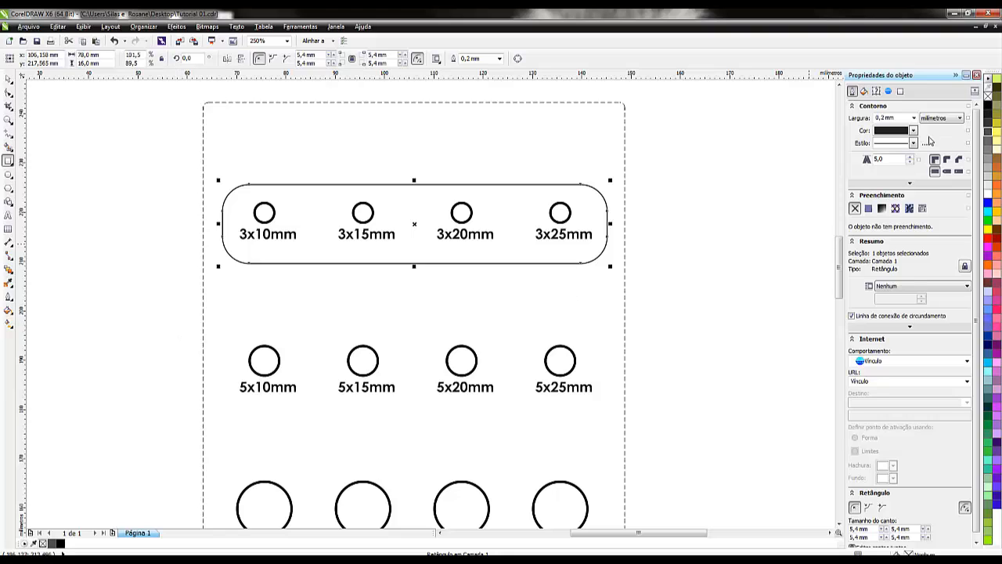
Set the rounded rectangle's outline width to 0,75 mm and nudge the rectangle up to y 218,065 mm.
click(914, 118)
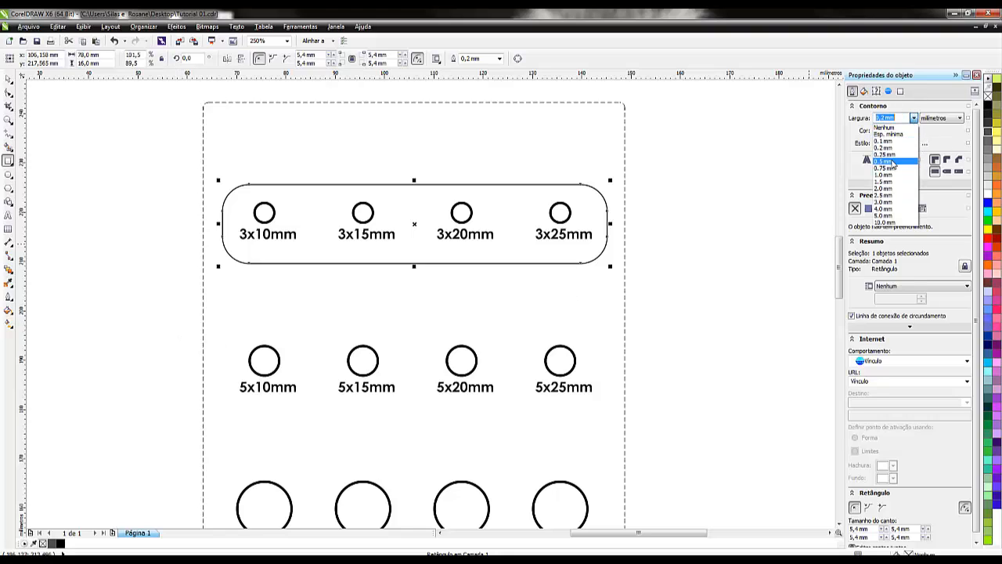
click(892, 162)
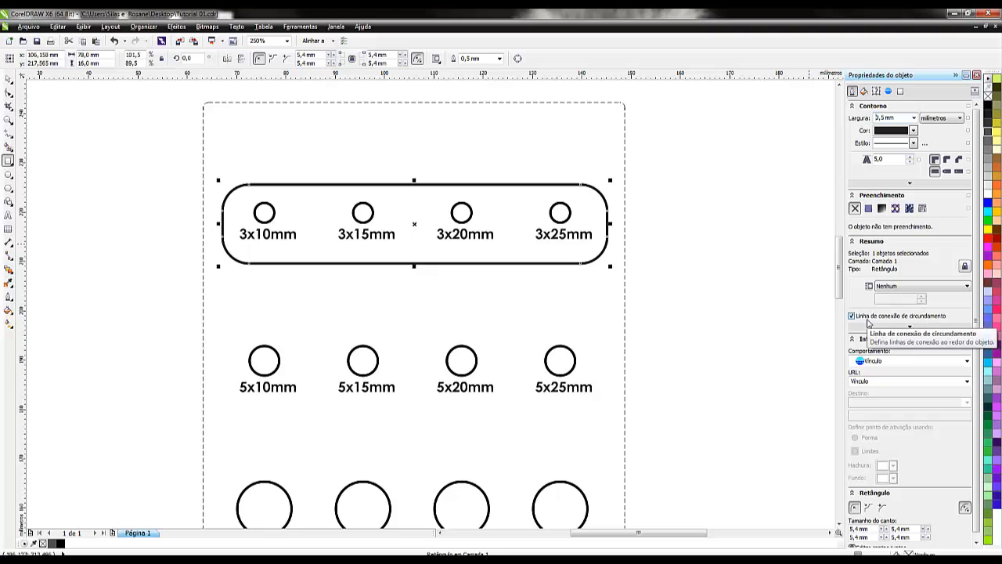
click(914, 117)
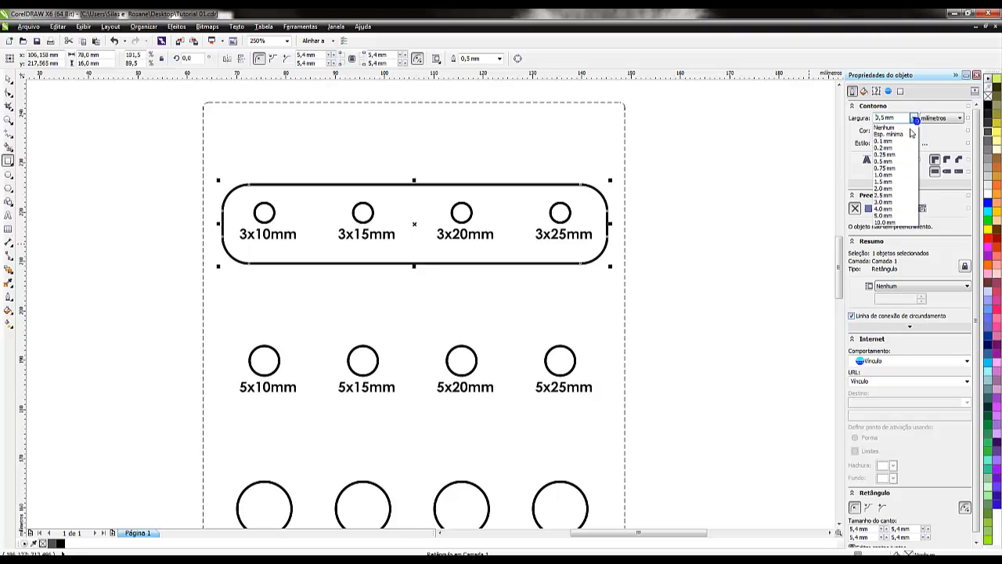
click(899, 167)
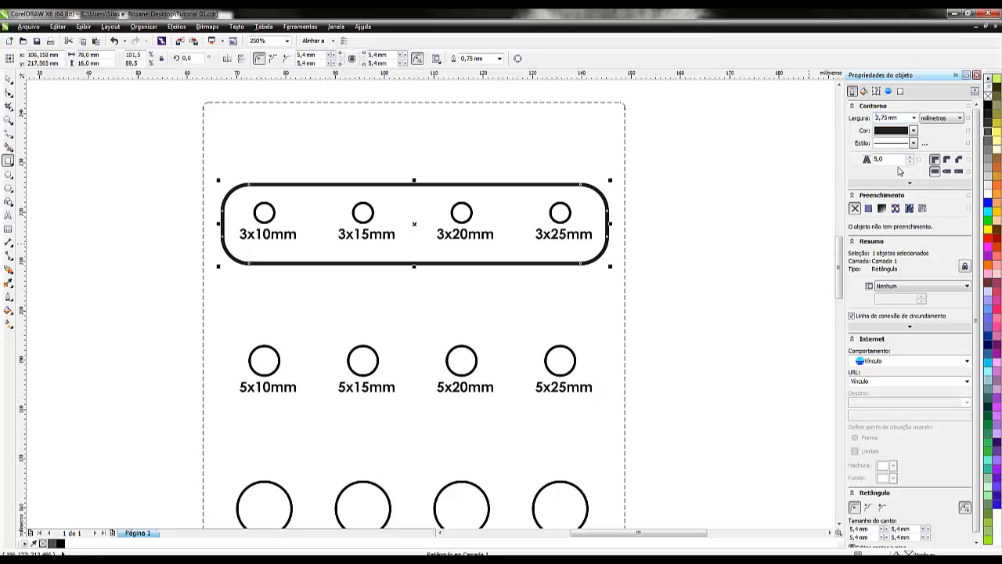
key(Down)
key(Down)
key(Down)
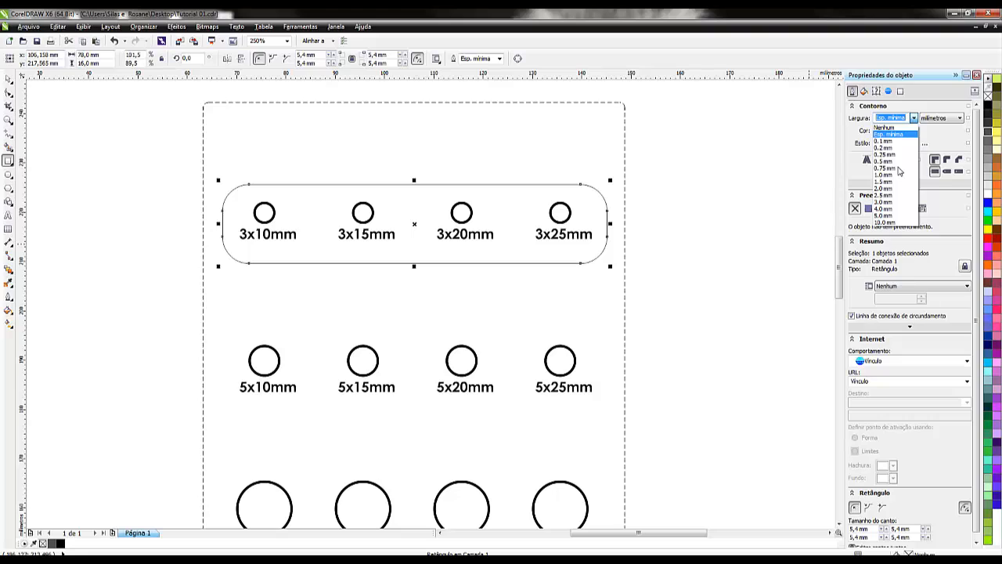
click(899, 169)
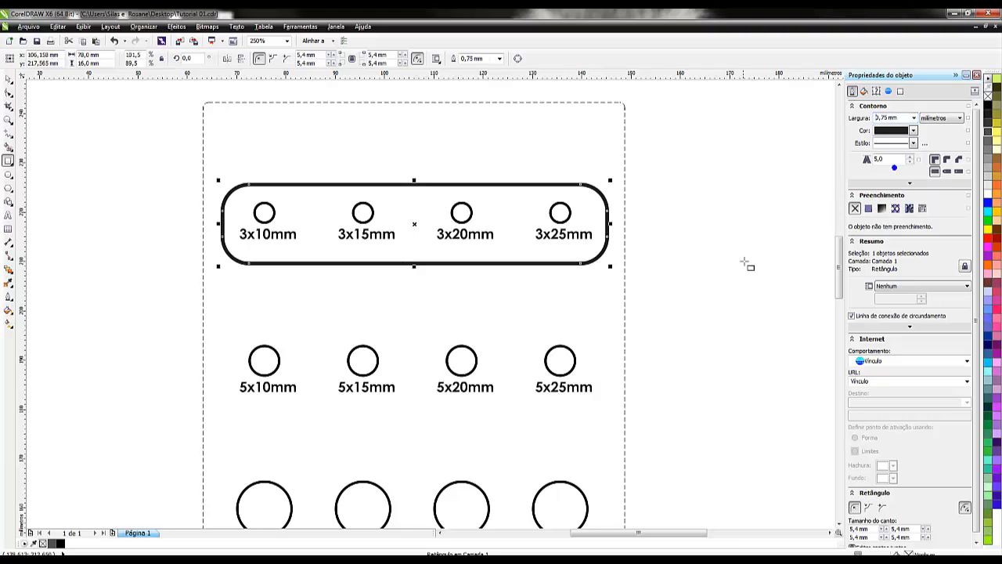
click(670, 267)
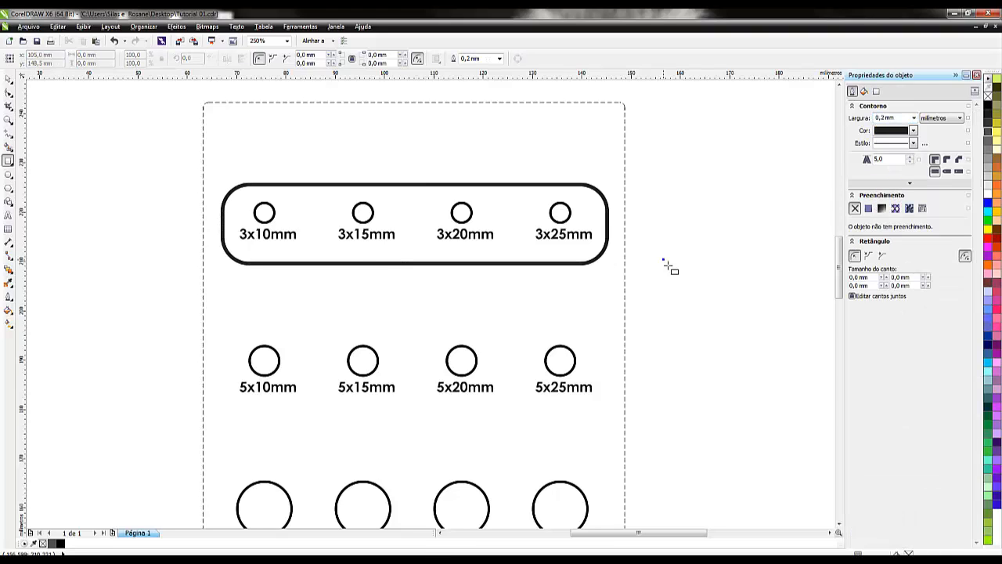
click(310, 265)
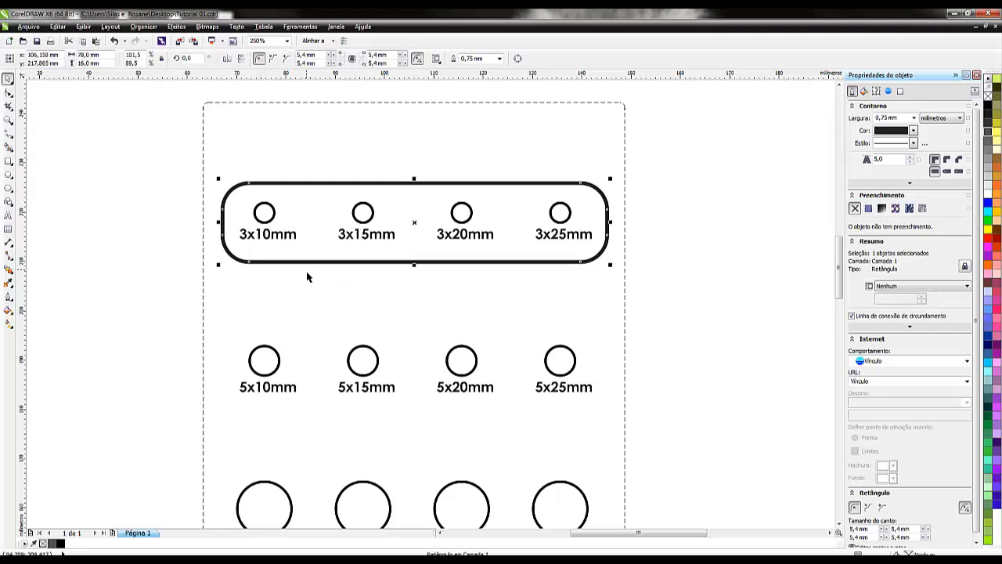
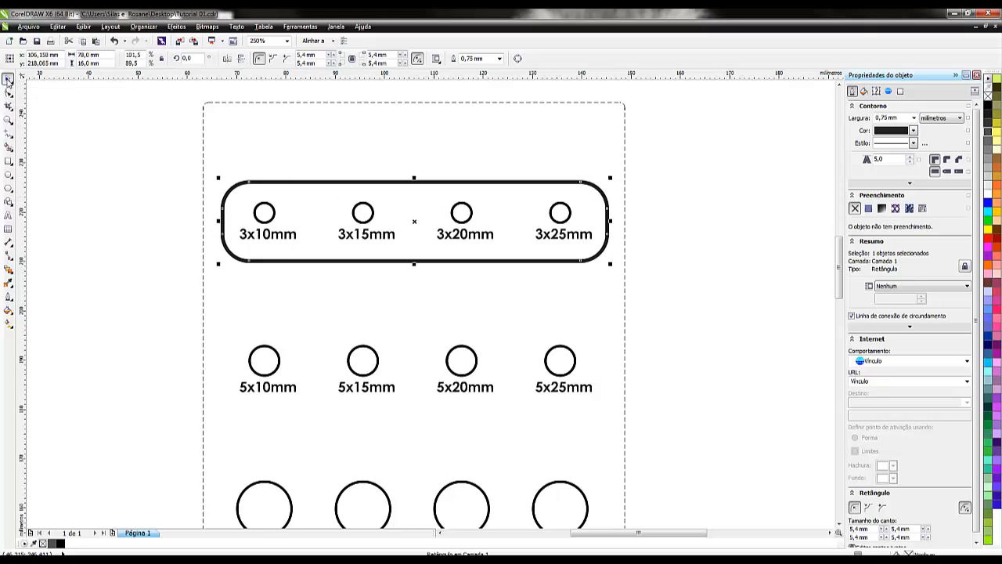
Add the heading "Família Ø3mm" in 10 pt text above the rounded rectangle of the 3 mm row.
click(10, 213)
click(353, 167)
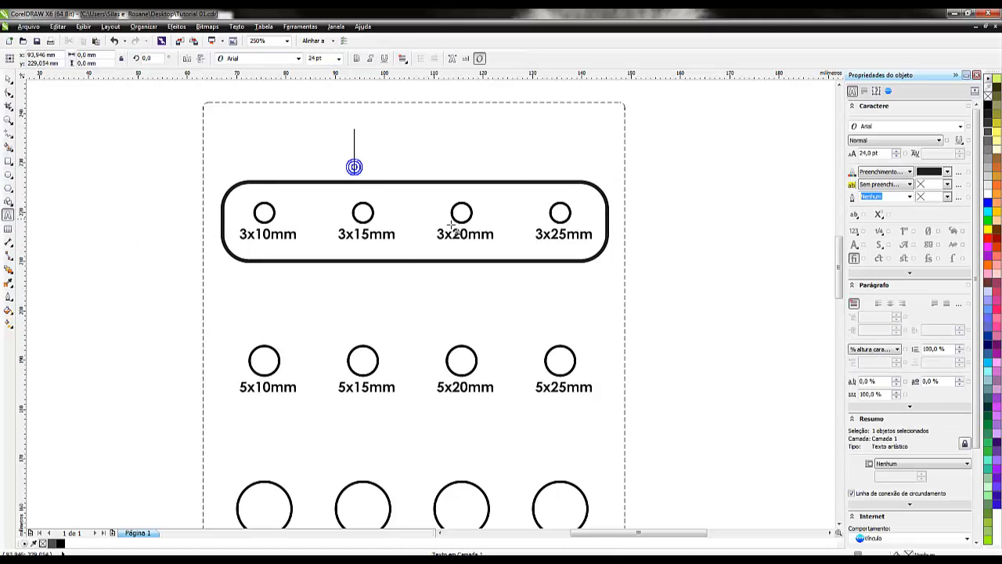
click(338, 59)
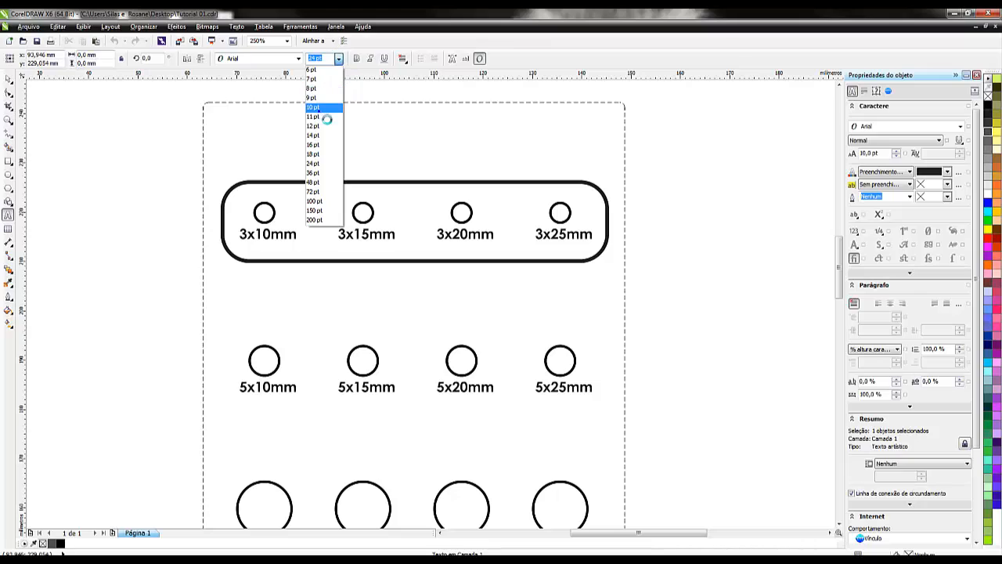
click(317, 107)
text(F)
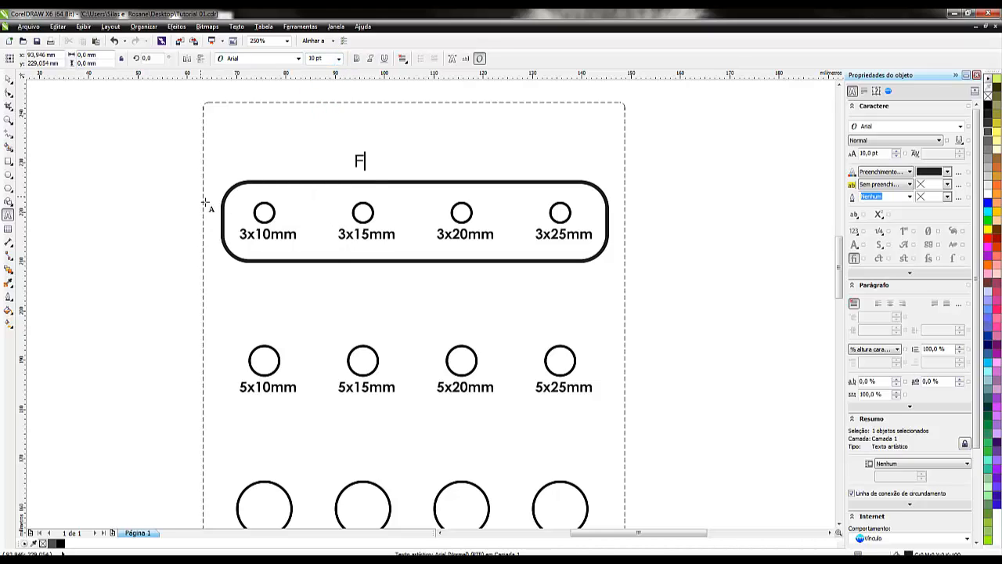
text(amília)
key(alt)
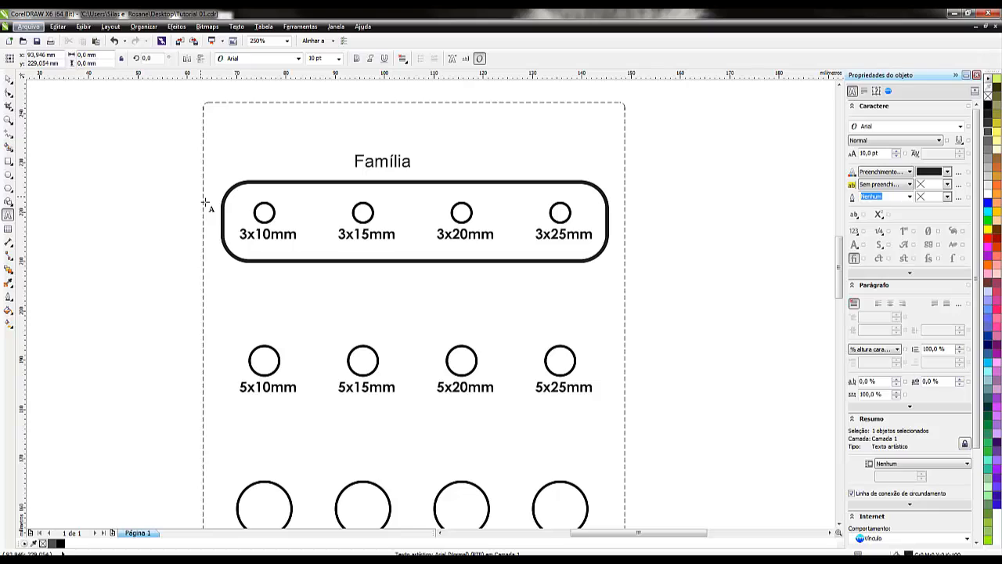
key(Escape)
key(Escape)
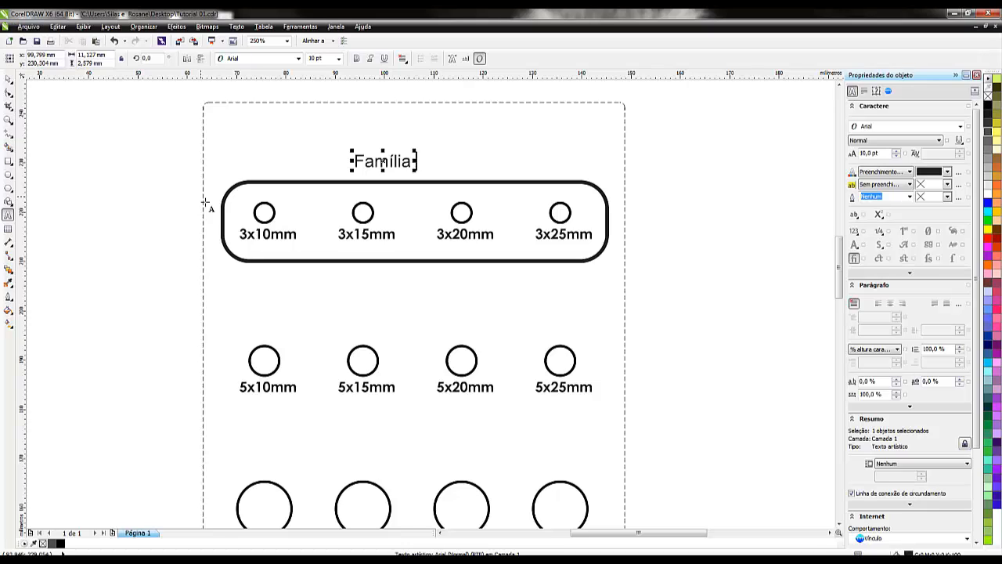
text(Ø3mm)
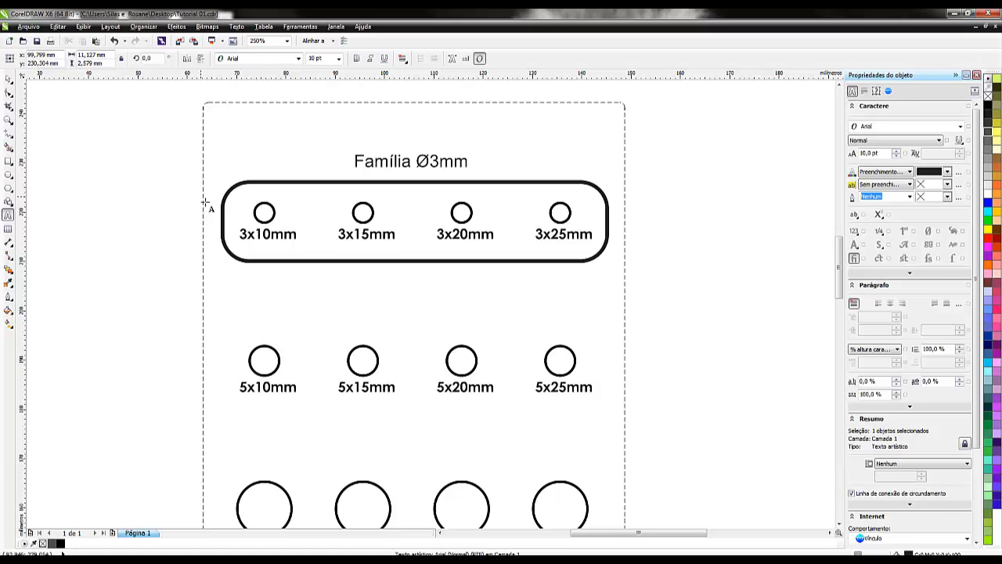
key(Escape)
Make the "Família Ø3mm" heading bold and set its font to Century Gothic.
key(F8)
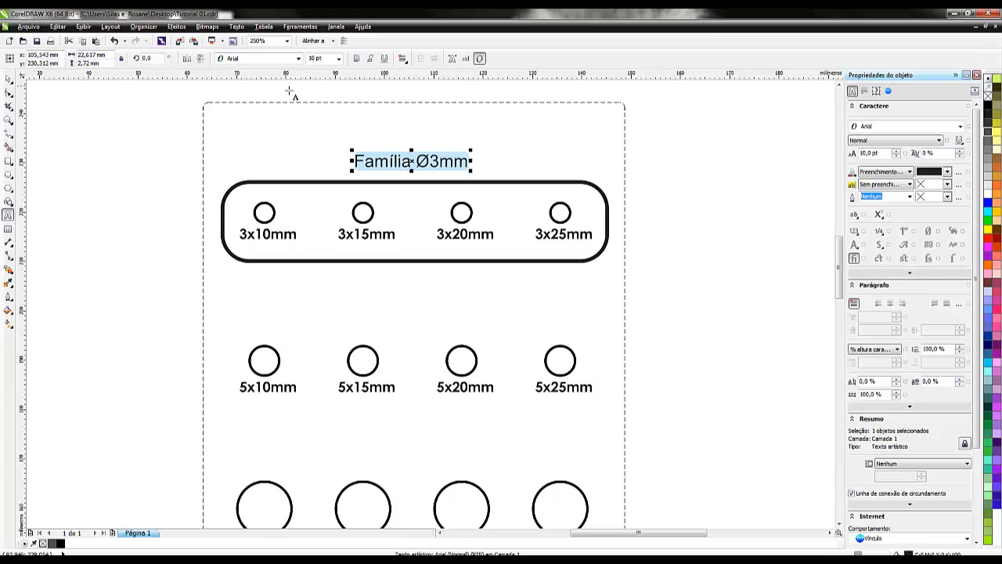
click(355, 60)
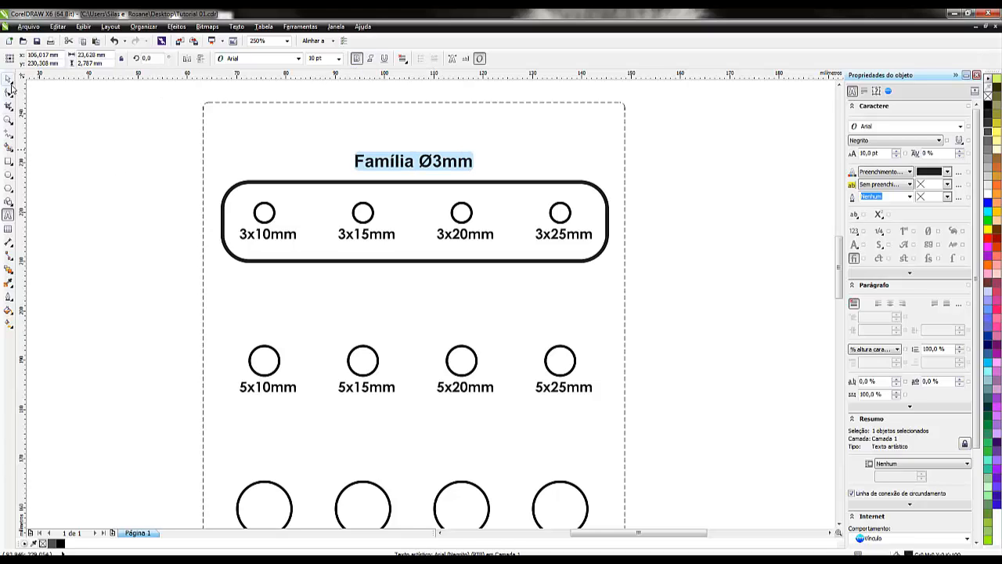
click(298, 58)
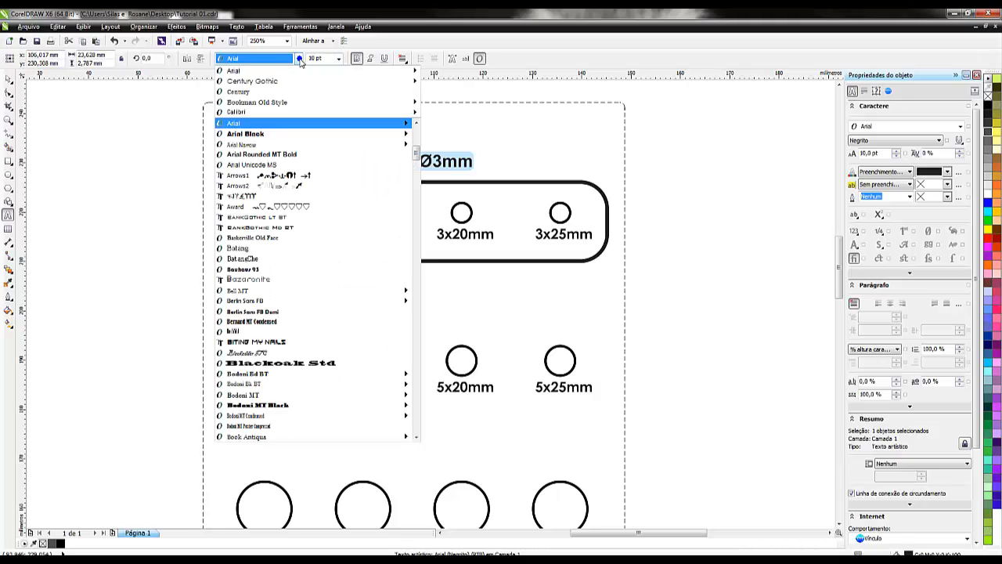
scroll(292, 363, down, 6)
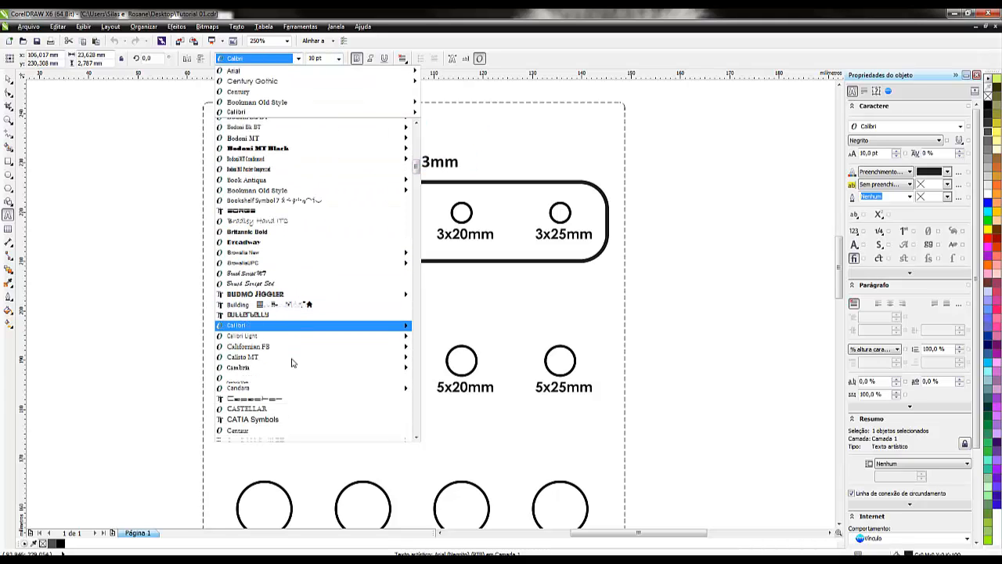
scroll(292, 362, down, 1)
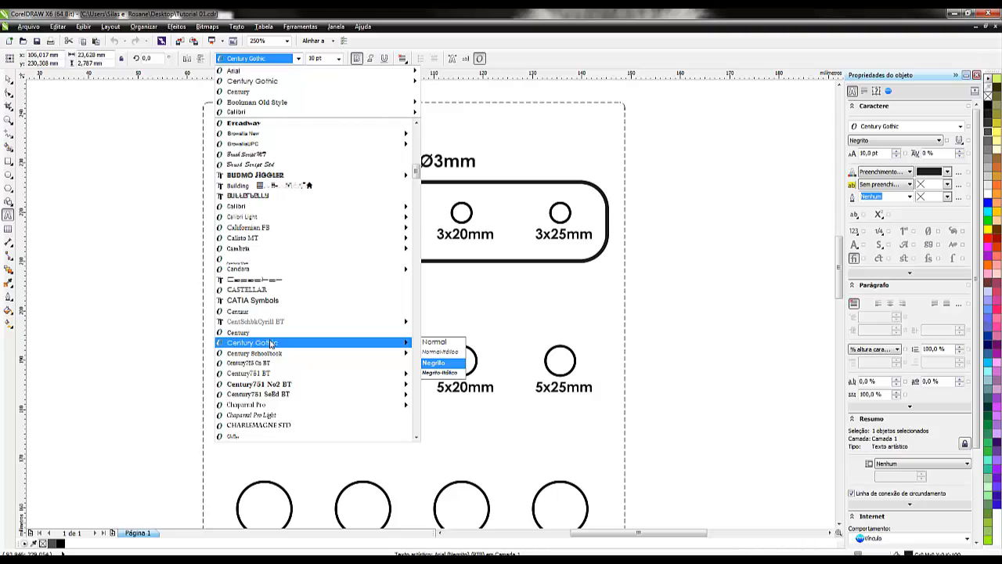
click(274, 346)
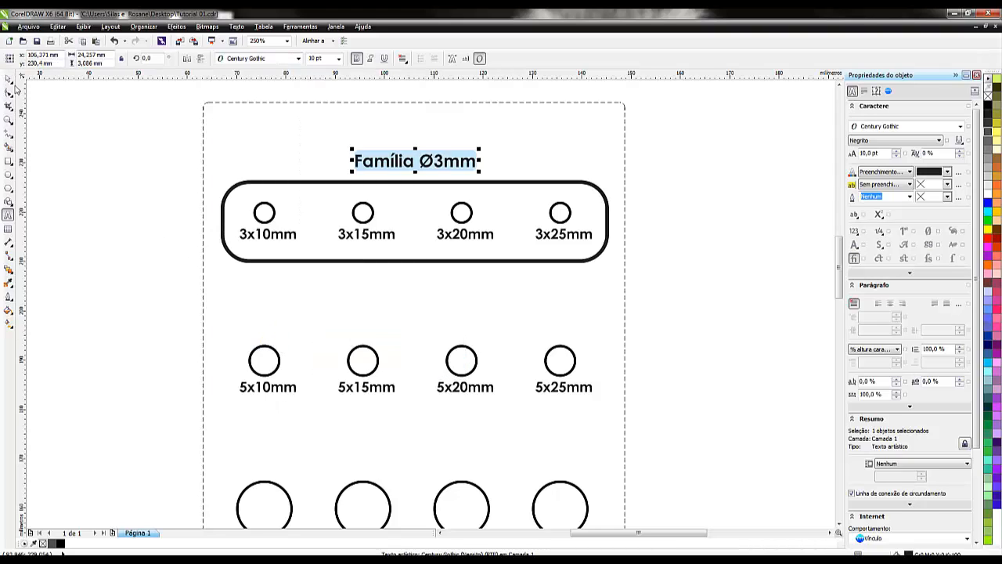
click(9, 78)
click(89, 157)
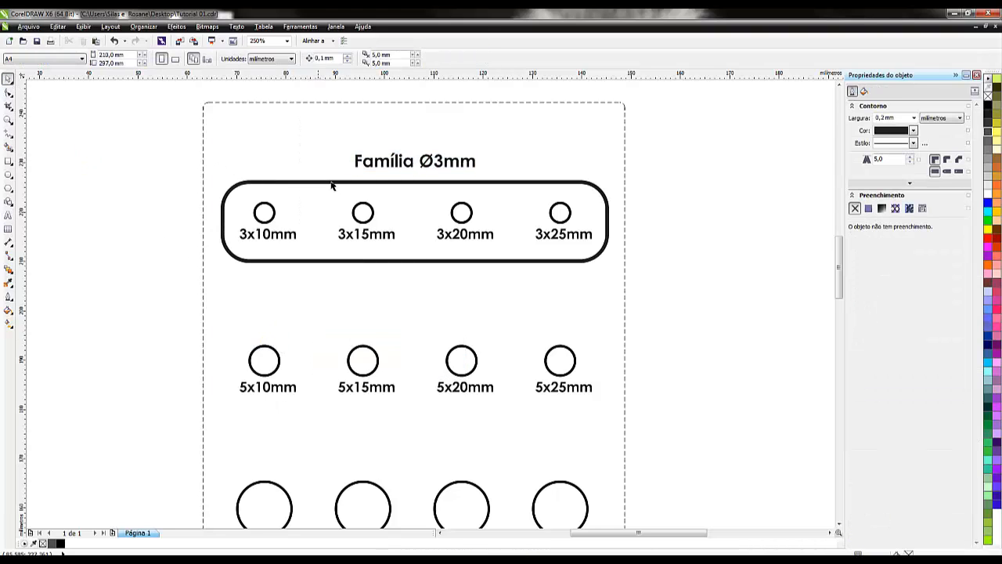
Nudge the "Família Ø3mm" heading down to y 228,9 mm, closer to the rounded rectangle.
scroll(398, 186, down, 1)
scroll(398, 186, up, 2)
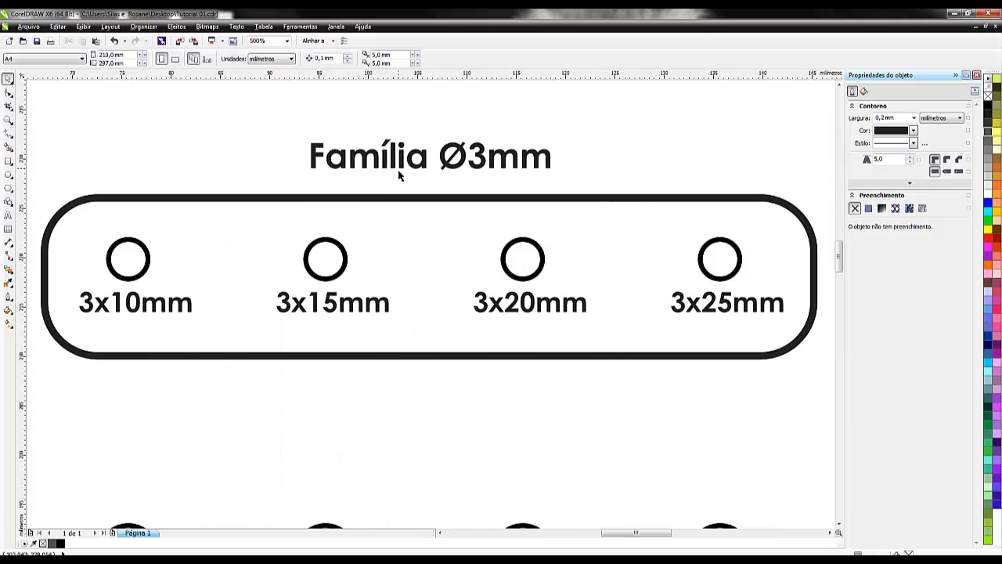
click(401, 171)
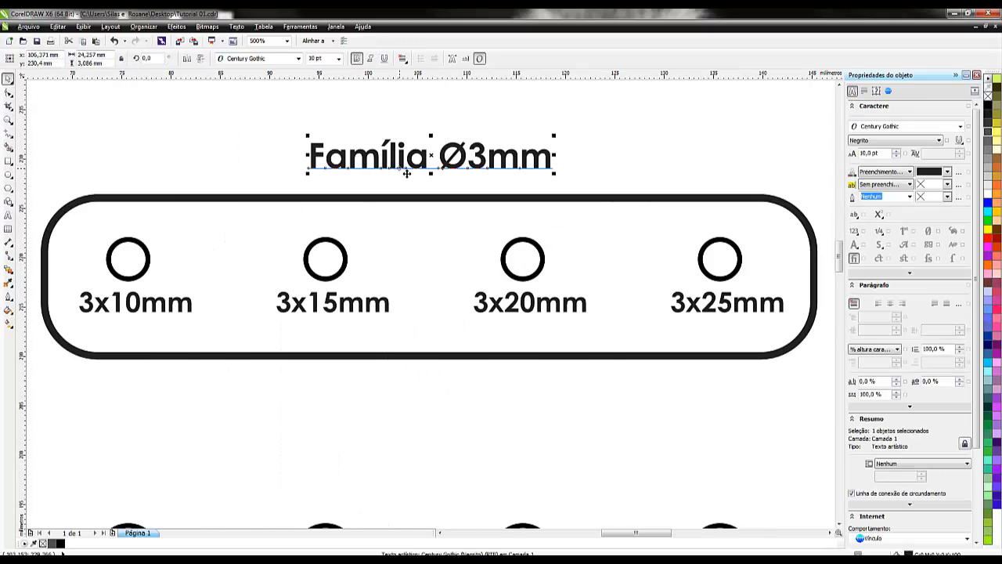
key(Down)
key(Down)
key(Down)
key(Down)
key(Down)
key(Down)
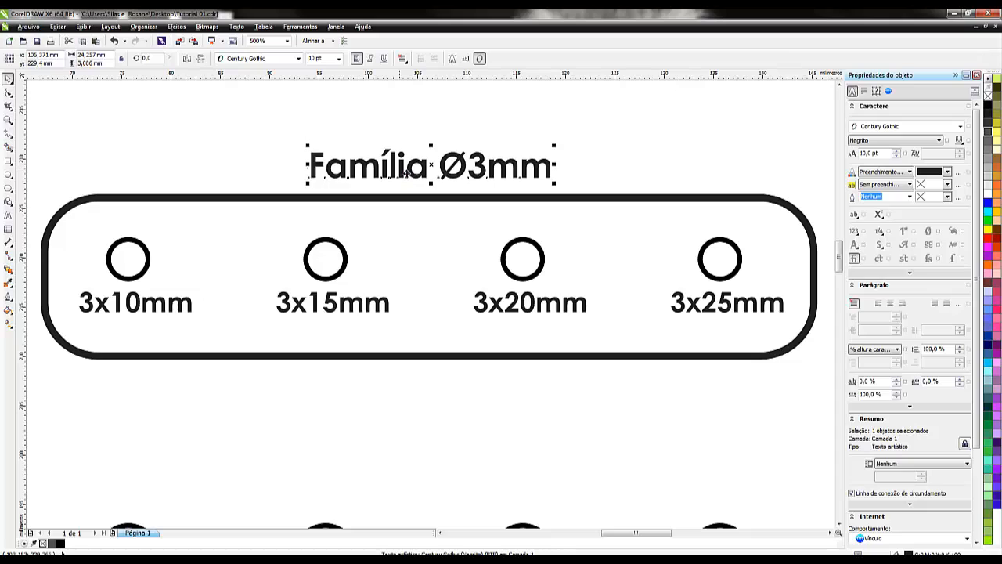
key(Down)
key(Down)
key(Down)
key(Down)
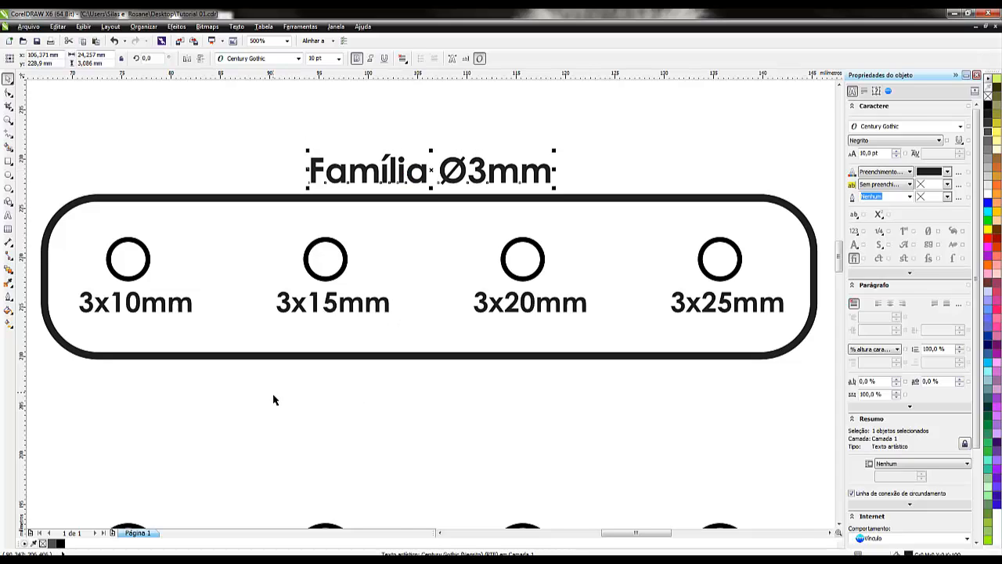
click(274, 400)
Duplicate the rounded rectangle of the 3 mm row and nudge the copy down to y 188,465 mm, framing the 5 mm row.
scroll(273, 400, down, 5)
scroll(254, 467, up, 2)
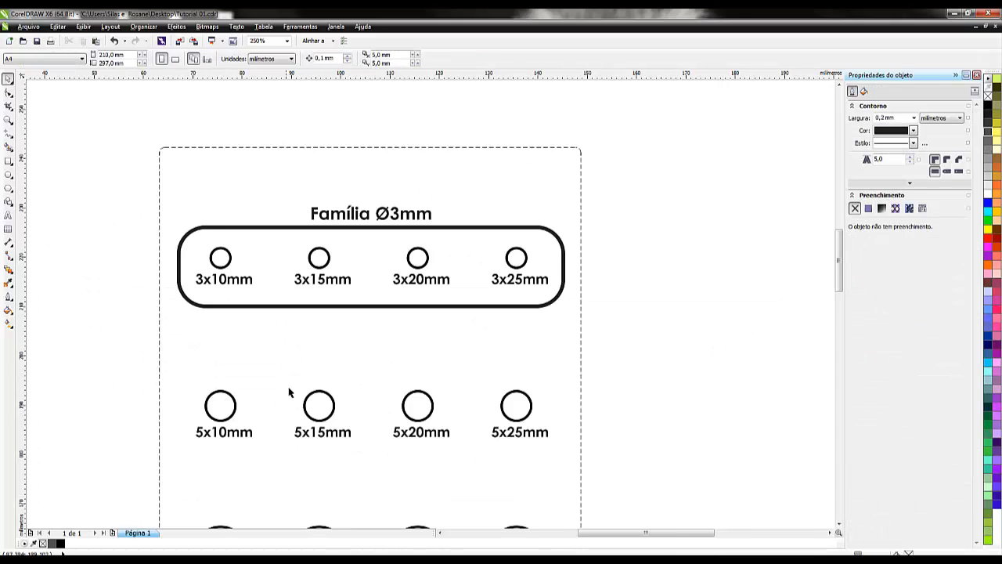
click(310, 307)
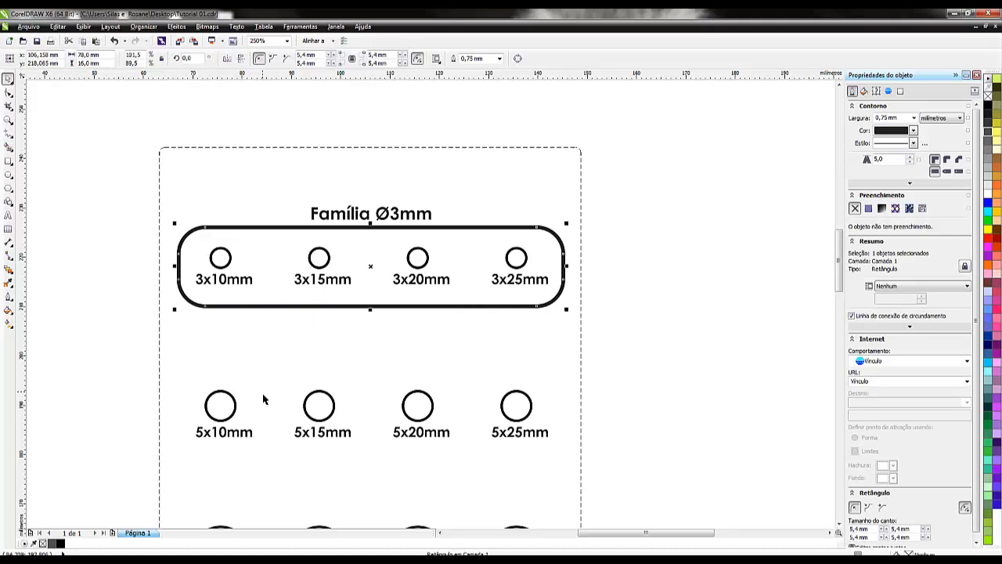
key(ctrl+c)
key(ctrl+v)
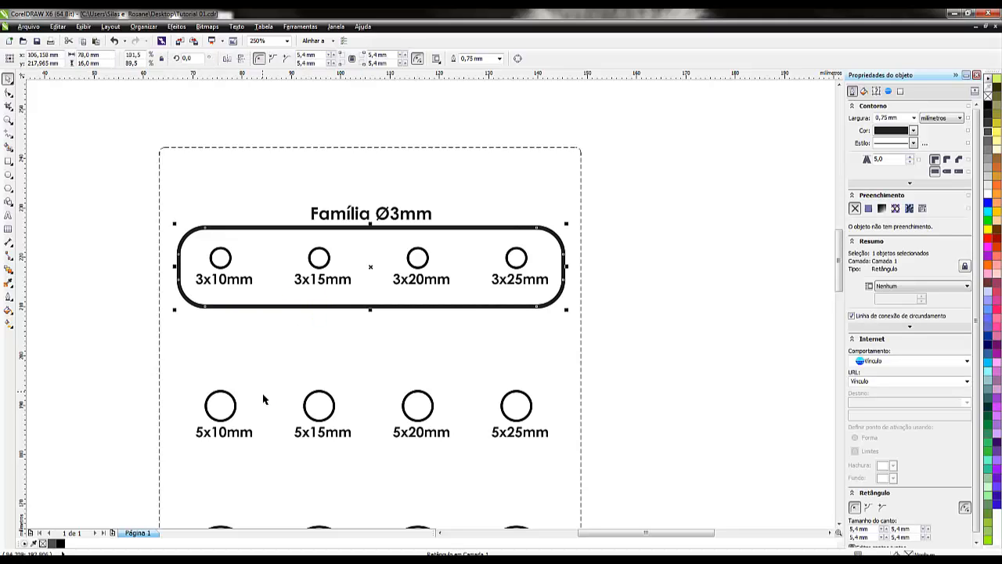
key(Down)
key(Down)
key(Down)
key(Down)
key(Down)
key(Down)
key(Down)
key(Down)
key(Down)
key(Down)
key(Down)
key(Down)
key(Down)
key(Down)
key(Down)
key(Down)
key(Down)
key(Down)
key(Down)
key(Down)
key(Down)
key(Down)
key(Down)
key(Down)
key(Down)
key(Down)
key(Down)
key(Down)
key(Down)
key(Down)
key(Down)
key(Down)
key(Down)
key(Down)
key(Down)
key(Down)
key(Down)
key(Down)
key(Down)
key(Down)
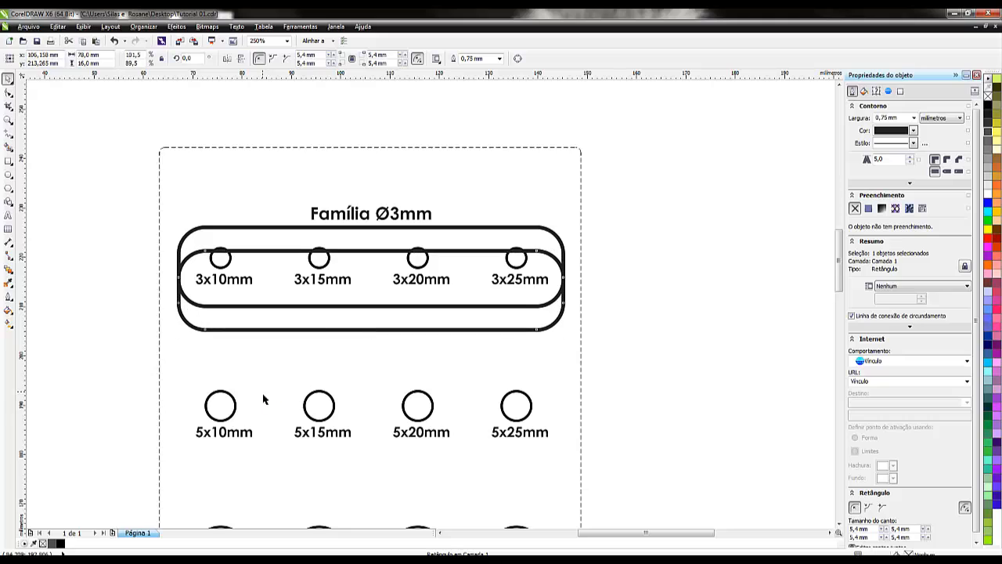
key(Down)
key(Down)
key(Down)
key(Down)
key(Down)
key(Down)
key(Down)
key(Down)
key(Down)
key(Down)
key(Down)
key(Down)
key(Down)
key(Down)
key(Down)
key(Down)
key(Down)
key(Down)
key(Down)
key(Down)
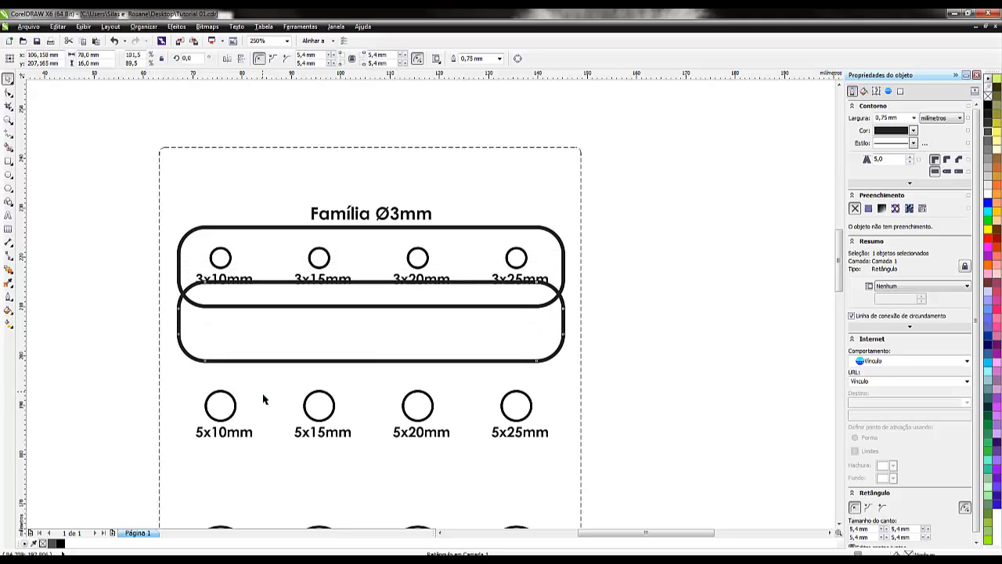
key(Down)
key(Down)
key(Down)
key(Down)
key(Down)
key(Down)
key(Down)
key(Down)
key(Down)
key(Down)
key(Down)
key(Down)
key(Down)
key(Down)
key(Down)
key(Down)
key(Down)
key(Down)
key(Down)
key(Down)
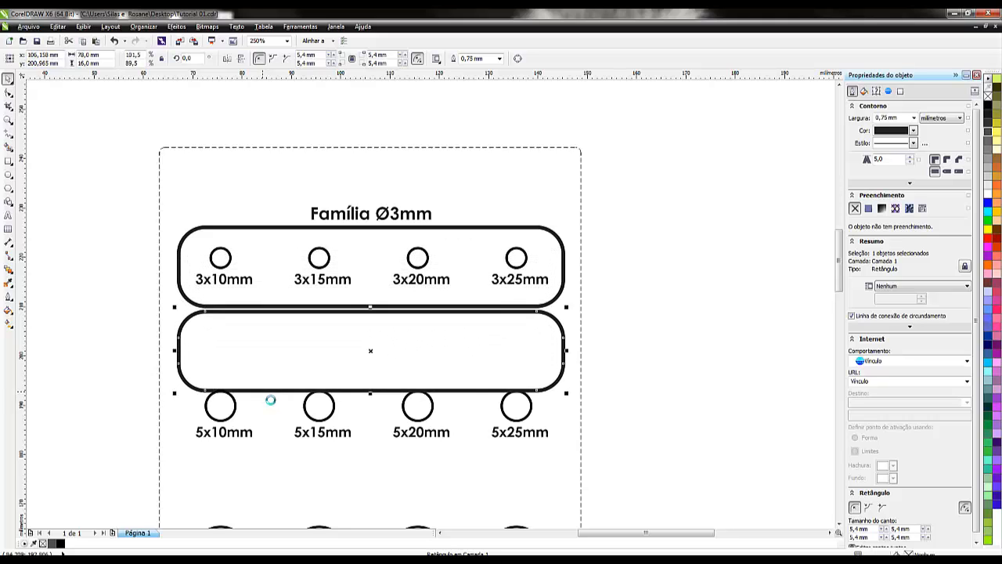
key(Down)
key(Down)
key(Down)
key(Down)
key(Down)
key(Down)
key(Down)
key(Down)
key(Down)
key(Down)
key(Down)
key(Down)
key(Down)
key(Down)
key(Down)
key(Down)
key(Down)
key(Down)
key(Down)
key(Down)
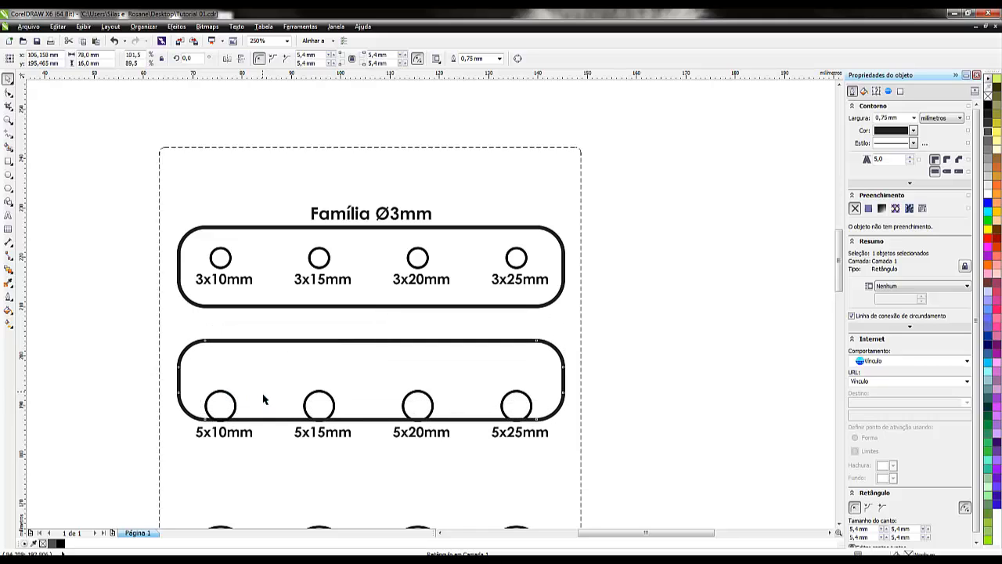
key(Down)
key(Down)
key(Down)
key(Down)
key(Down)
key(Down)
key(Down)
key(Down)
key(Down)
key(Down)
key(Down)
key(Down)
key(Down)
key(Down)
key(Down)
key(Down)
key(Down)
key(Down)
key(Down)
key(Down)
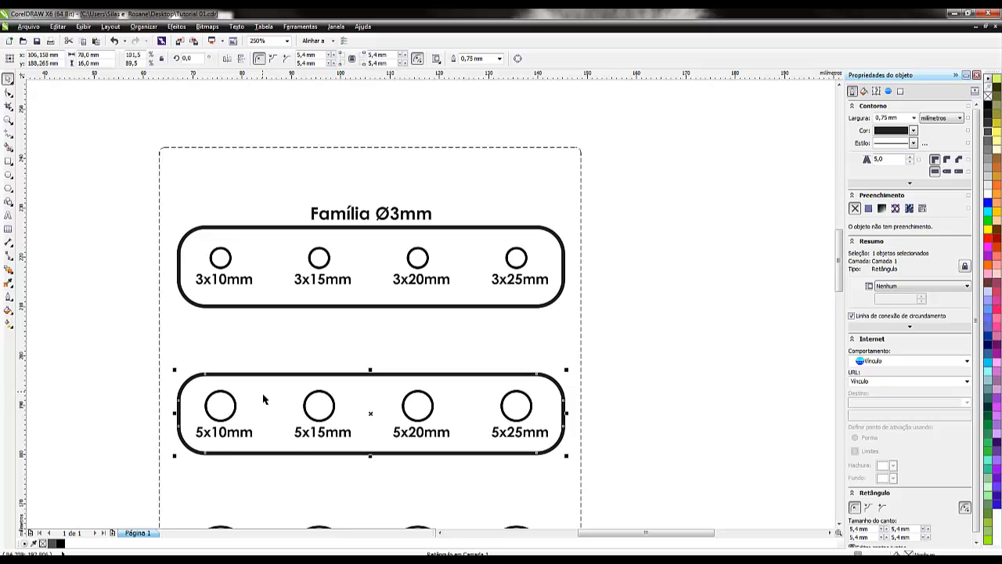
key(Up)
key(Up)
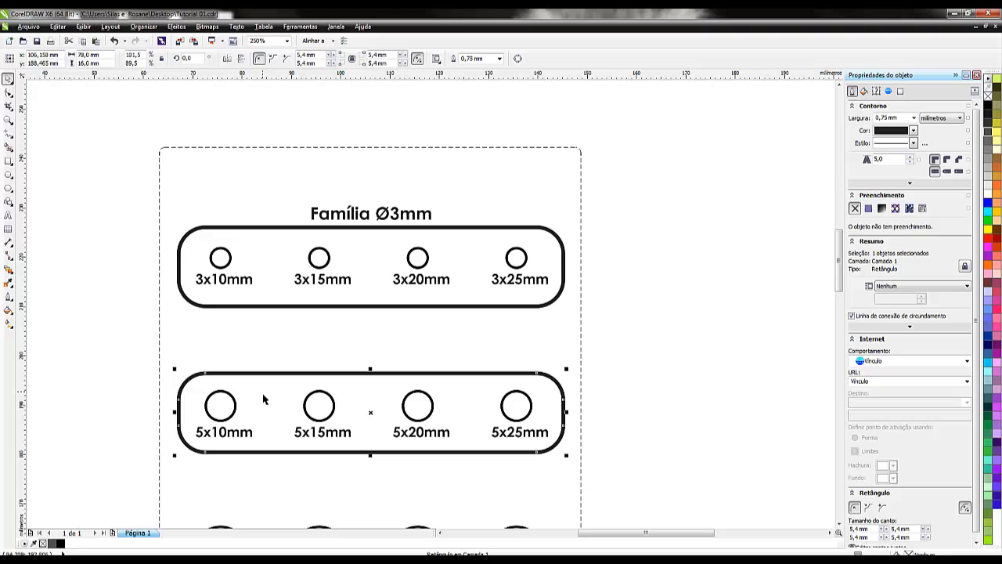
Duplicate the "Família Ø3mm" heading and nudge the copy straight down to y 198,9 mm, just above the rounded rectangle of the 5 mm row.
click(382, 214)
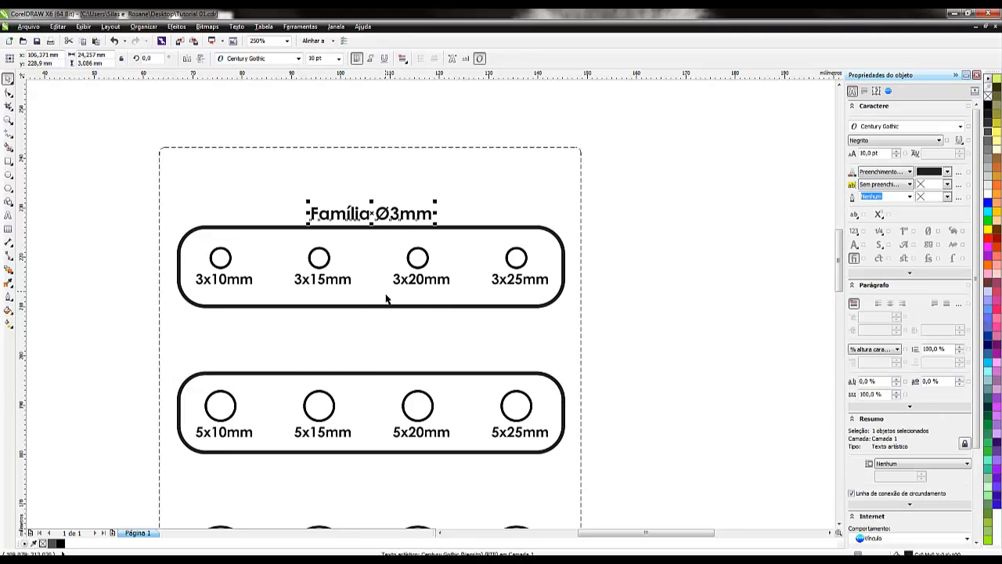
key(Down)
key(Down)
key(Down)
key(Down)
key(Down)
key(Down)
key(Down)
key(Down)
key(Down)
key(Down)
key(Down)
key(Down)
key(Down)
key(Down)
key(Down)
key(Down)
key(Down)
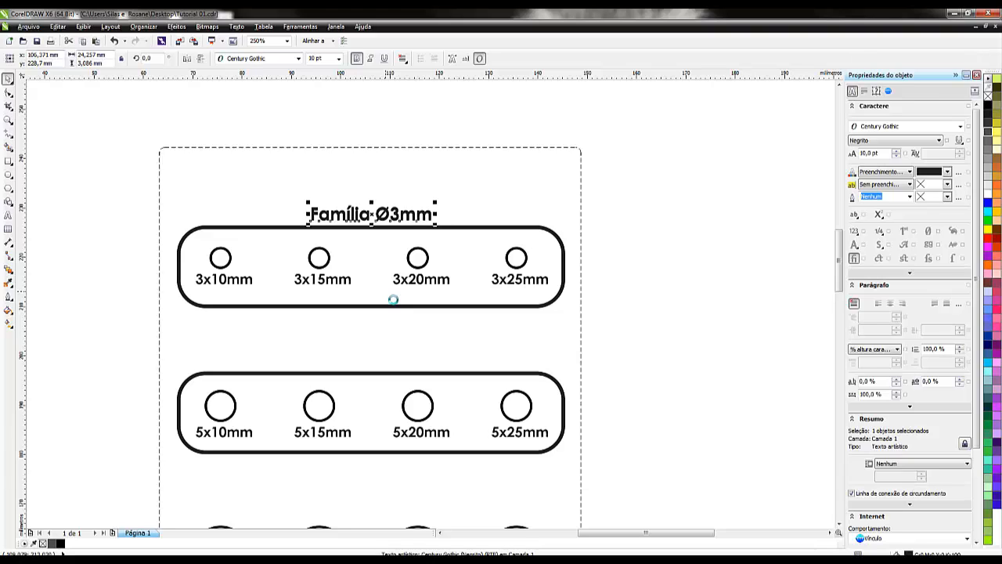
key(Down)
key(Down)
key(Down)
key(Down)
key(Down)
key(Down)
key(Down)
key(Down)
key(Down)
key(Down)
key(Down)
key(Down)
key(Down)
key(Down)
key(Down)
key(Down)
key(Down)
key(Down)
key(Down)
key(Down)
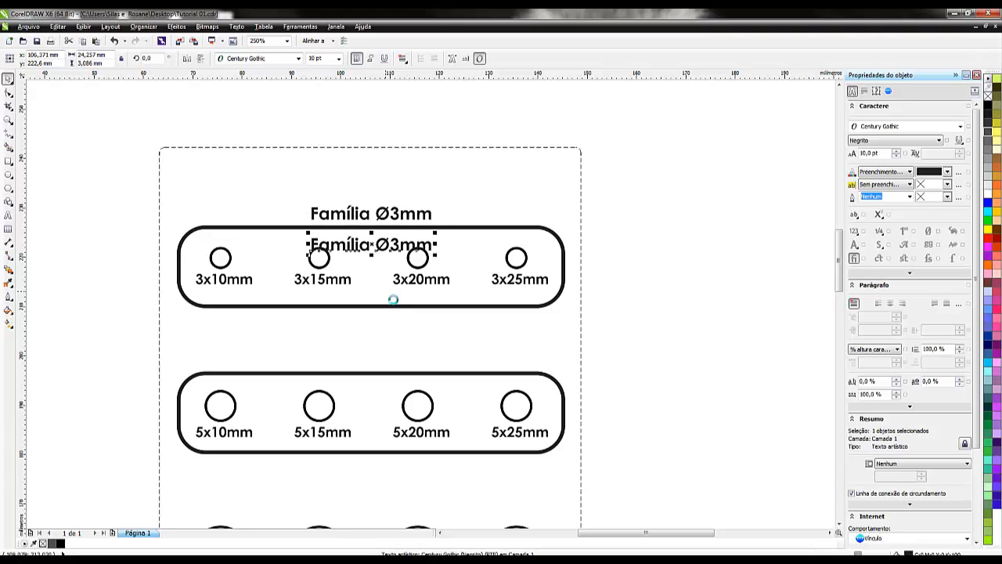
key(Down)
key(Down)
key(Down)
key(Down)
key(Down)
key(Down)
key(Down)
key(Down)
key(Down)
key(Down)
key(Down)
key(Down)
key(Down)
key(Down)
key(Down)
key(Down)
key(Down)
key(Down)
key(Down)
key(Down)
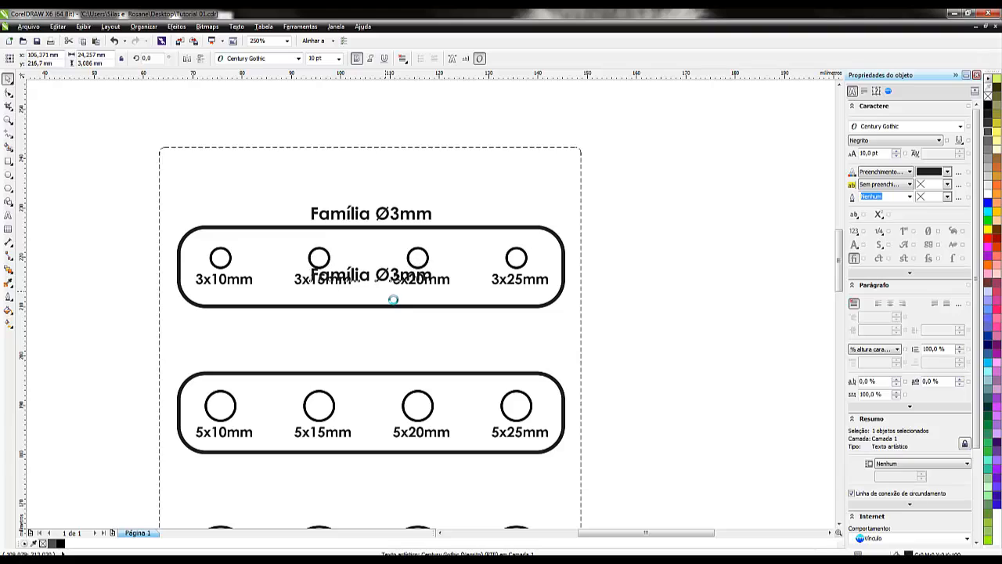
key(Down)
key(Down)
key(Down)
key(Down)
key(Down)
key(Down)
key(Down)
key(Down)
key(Down)
key(Down)
key(Down)
key(Down)
key(Down)
key(Down)
key(Down)
key(Down)
key(Down)
key(Down)
key(Down)
key(Down)
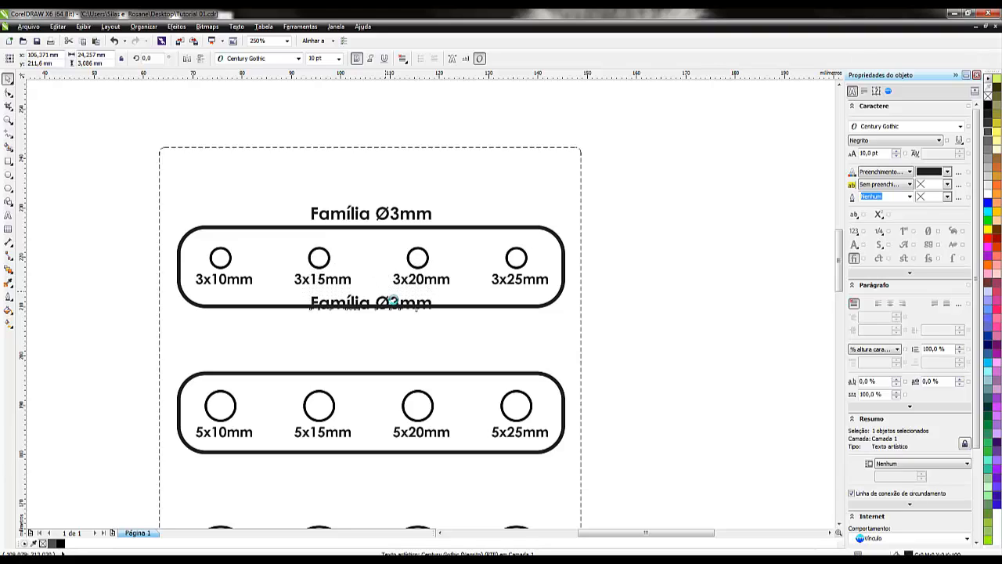
key(Down)
key(Down)
key(Down)
key(Down)
key(Down)
key(Down)
key(Down)
key(Down)
key(Down)
key(Down)
key(Down)
key(Down)
key(Down)
key(Down)
key(Down)
key(Down)
key(Down)
key(Down)
key(Down)
key(Down)
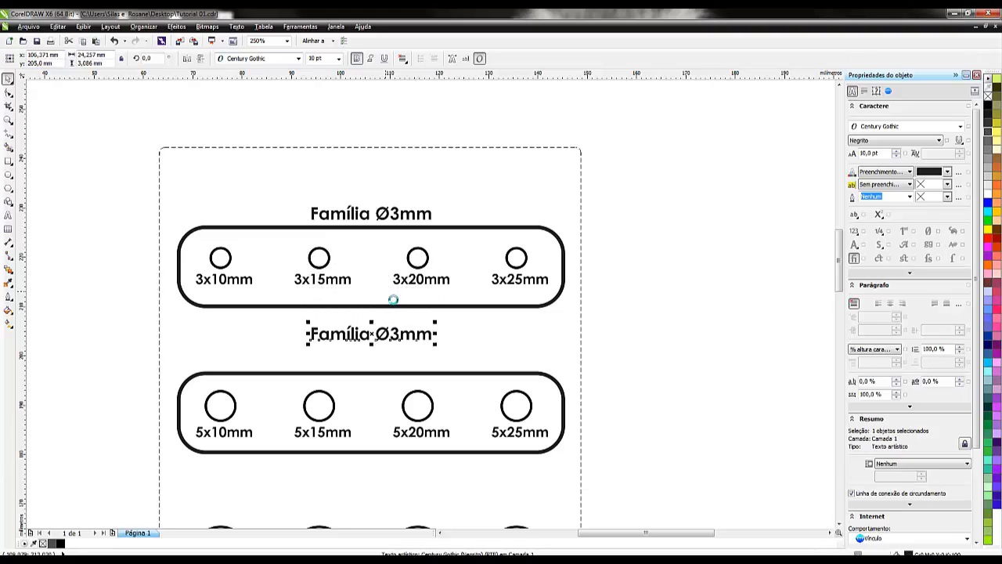
key(Down)
key(Down)
key(Down)
key(Down)
key(Down)
key(Down)
key(Down)
key(Down)
key(Down)
key(Down)
key(Down)
key(Down)
key(Down)
key(Down)
key(Down)
key(Down)
key(Down)
key(Down)
key(Down)
key(Down)
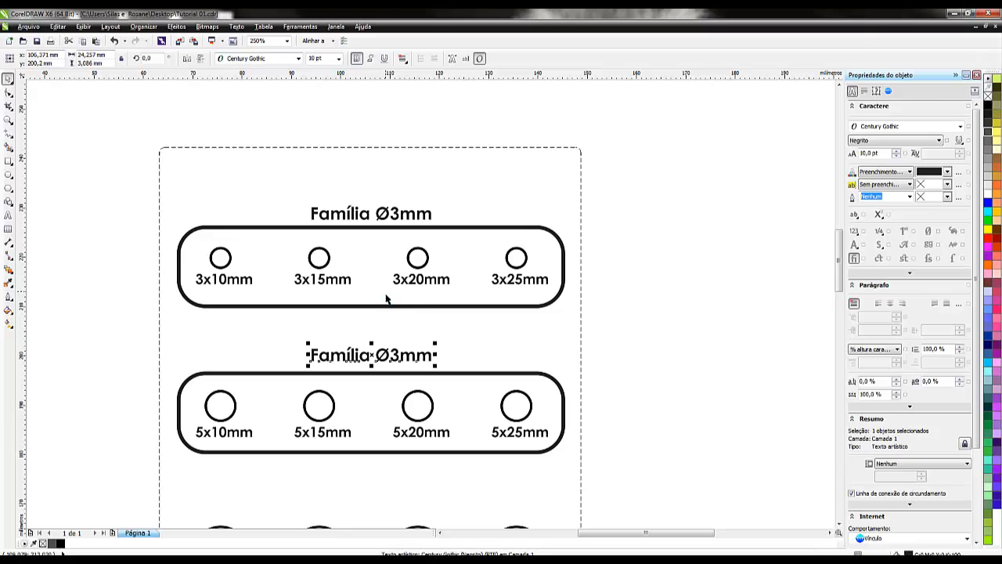
key(Down)
key(Down)
key(Down)
key(Down)
key(Down)
key(Down)
key(Down)
key(Down)
key(Down)
key(Down)
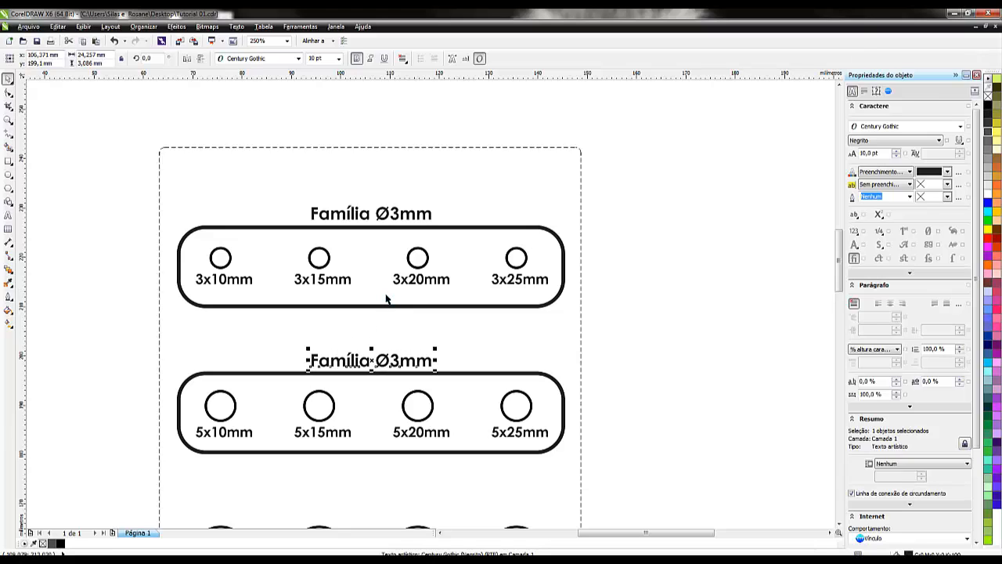
Change the copied heading above the 5 mm row to read "Família Ø5mm".
double_click(395, 362)
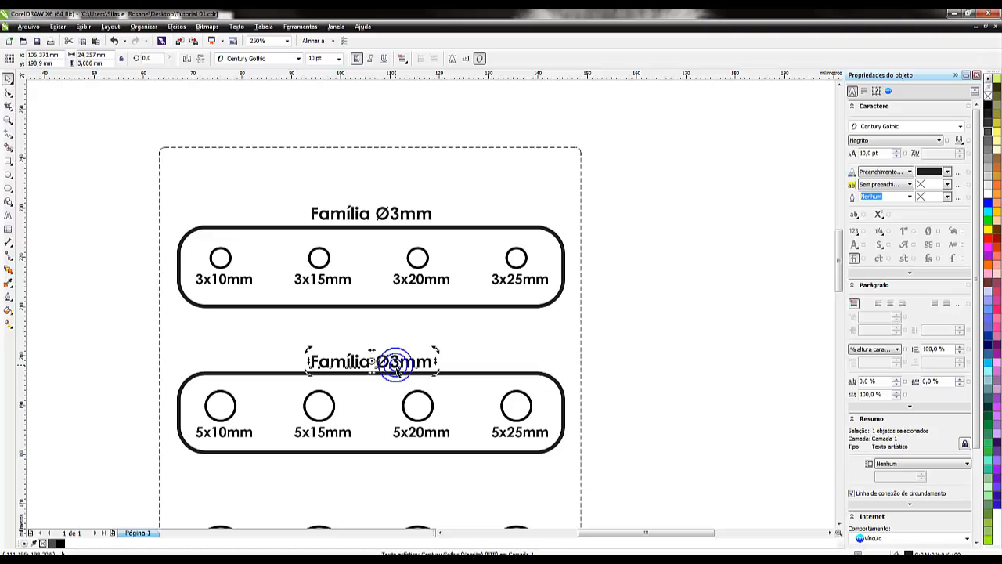
key(Delete)
text(5)
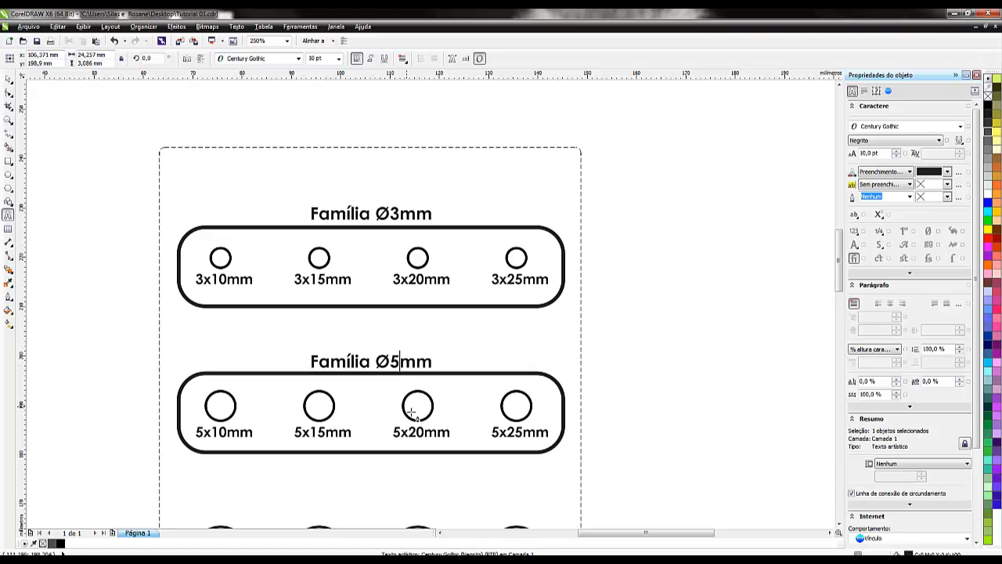
click(676, 401)
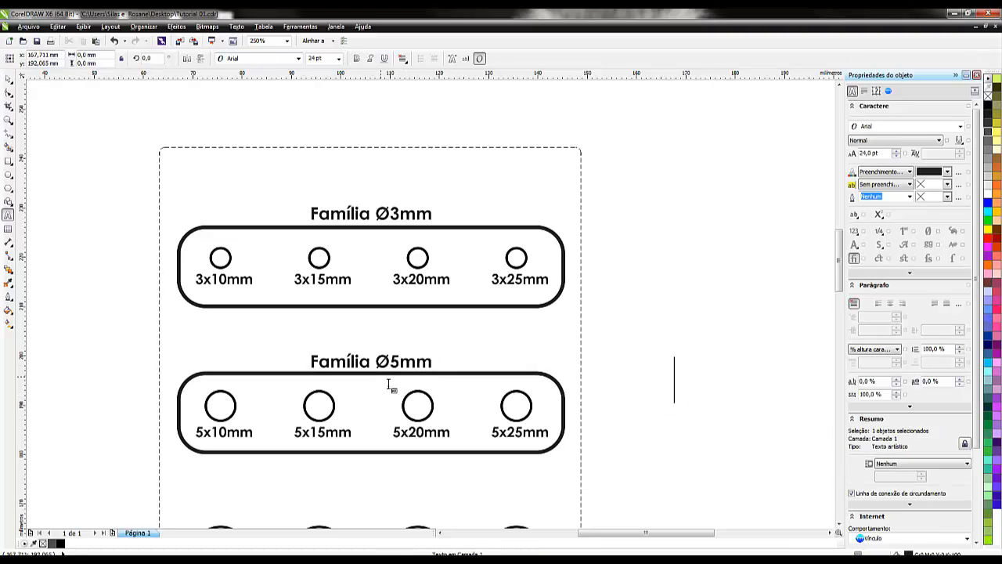
Duplicate the rounded rectangle of the 5 mm row and nudge the copy straight down to y 161,065 mm over the 10 mm circles.
scroll(388, 385, down, 2)
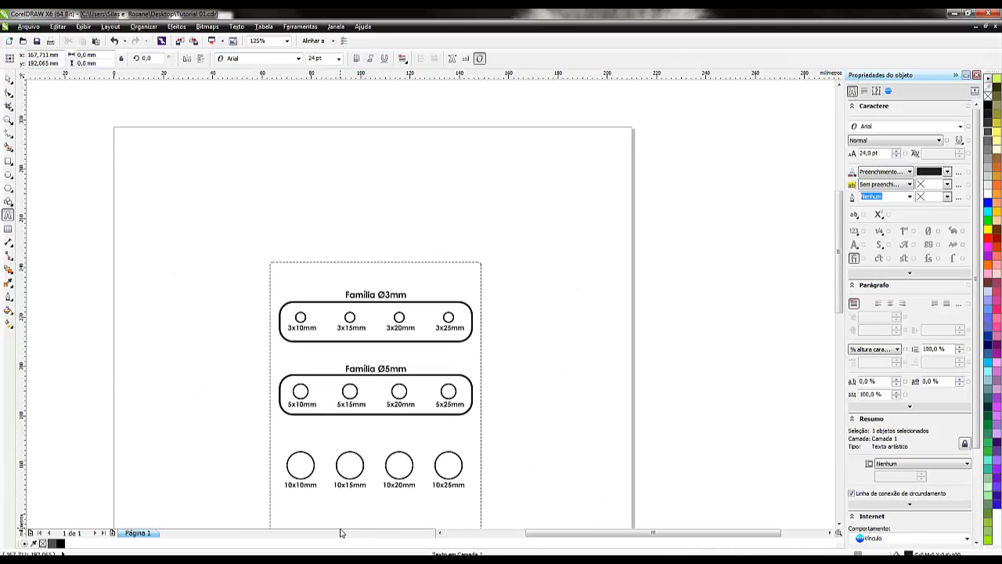
scroll(416, 503, up, 2)
scroll(416, 505, down, 2)
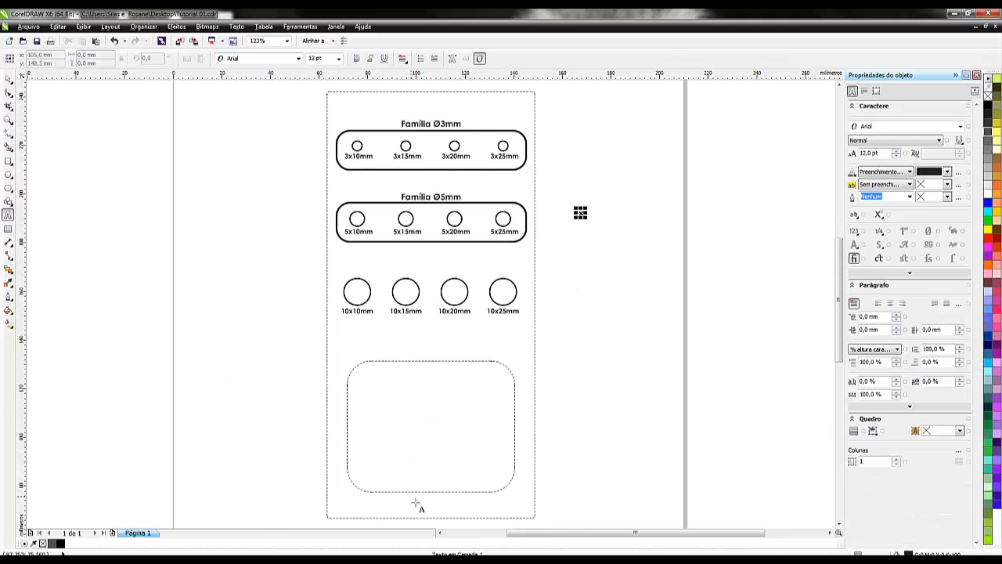
scroll(425, 277, up, 2)
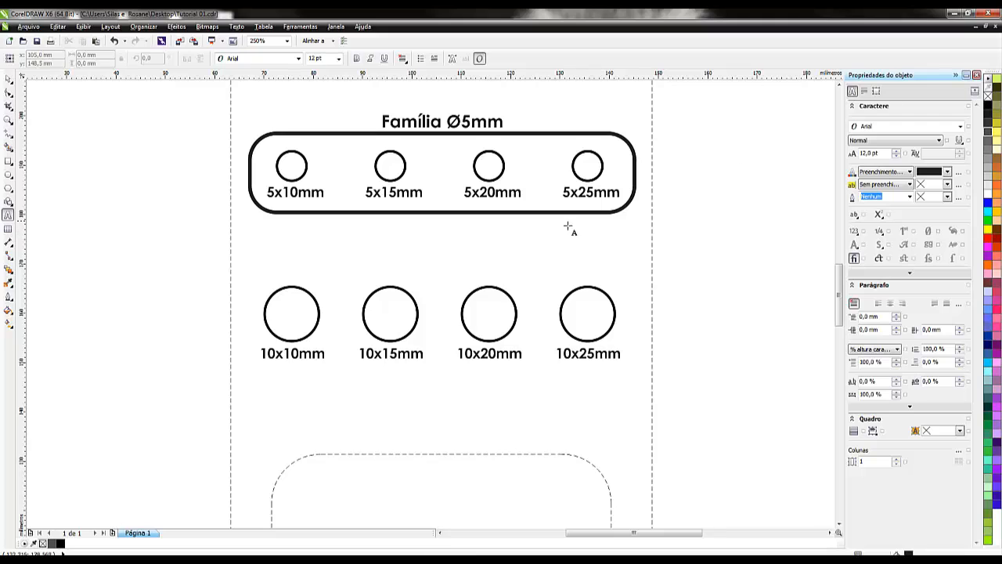
click(8, 79)
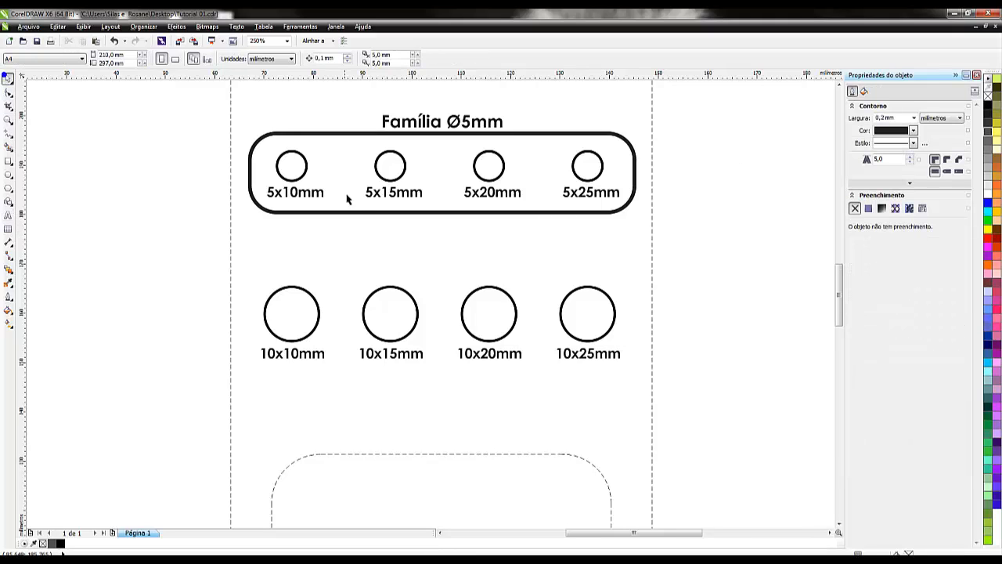
click(369, 216)
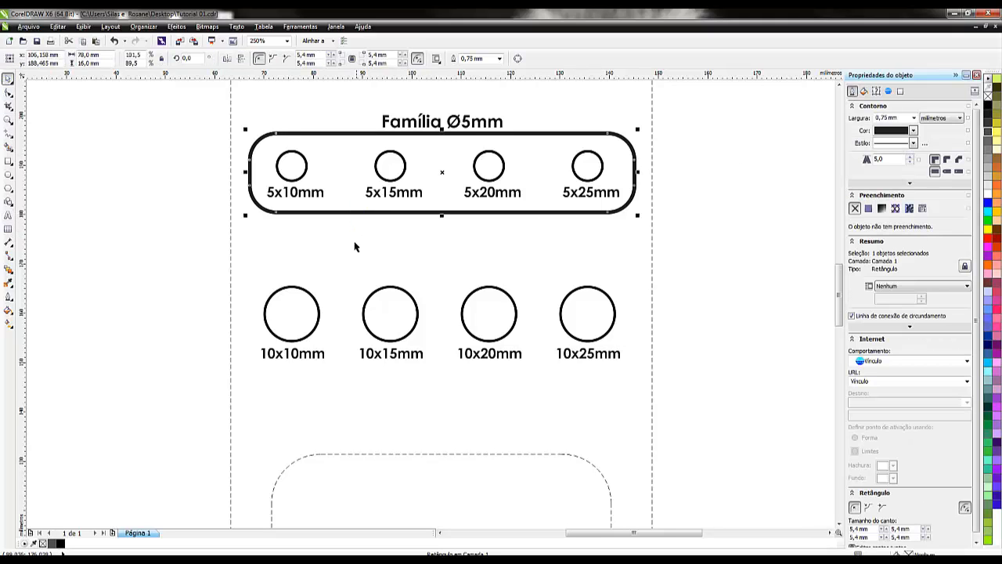
key(KP_Add)
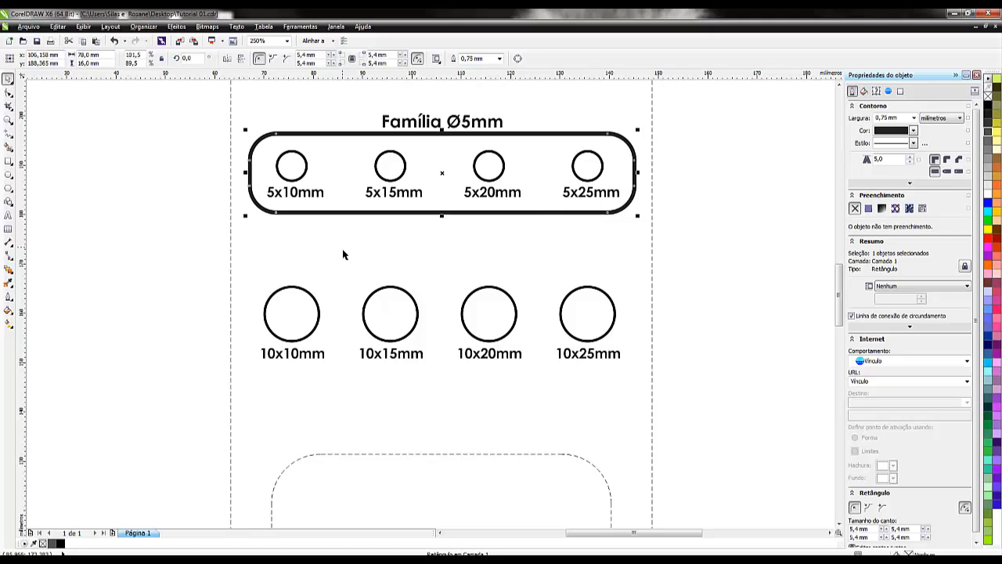
key(Down)
key(Down)
key(Down)
key(Down)
key(Down)
key(Down)
key(Down)
key(Down)
key(Down)
key(Down)
key(Down)
key(Down)
key(Down)
key(Down)
key(Down)
key(Down)
key(Down)
key(Down)
key(Down)
key(Down)
key(Down)
key(Down)
key(Down)
key(Down)
key(Down)
key(Down)
key(Down)
key(Down)
key(Down)
key(Down)
key(Down)
key(Down)
key(Down)
key(Down)
key(Down)
key(Down)
key(Down)
key(Down)
key(Down)
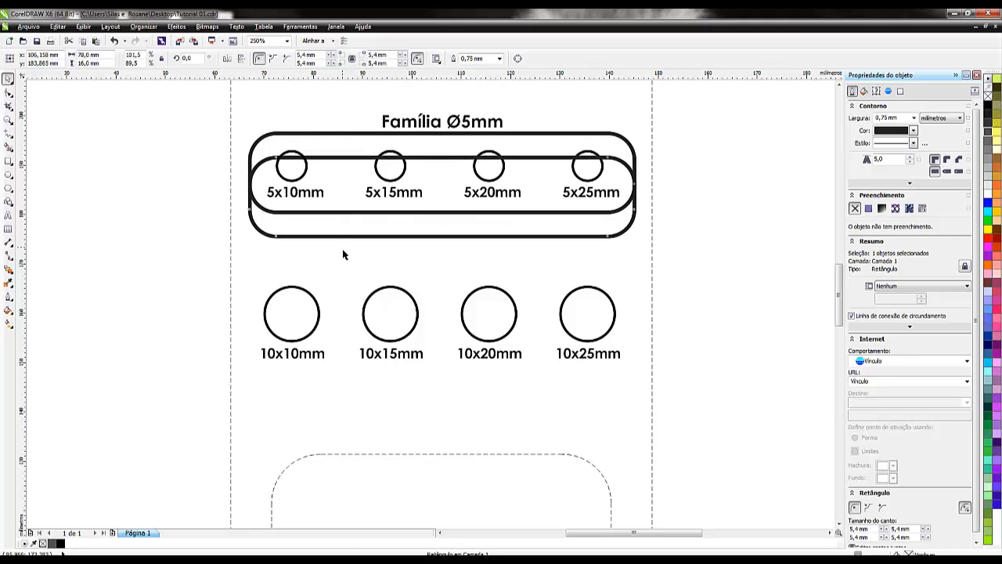
key(Down)
key(Down)
key(Down)
key(Down)
key(Down)
key(Down)
key(Down)
key(Down)
key(Down)
key(Down)
key(Down)
key(Down)
key(Down)
key(Down)
key(Down)
key(Down)
key(Down)
key(Down)
key(Down)
key(Down)
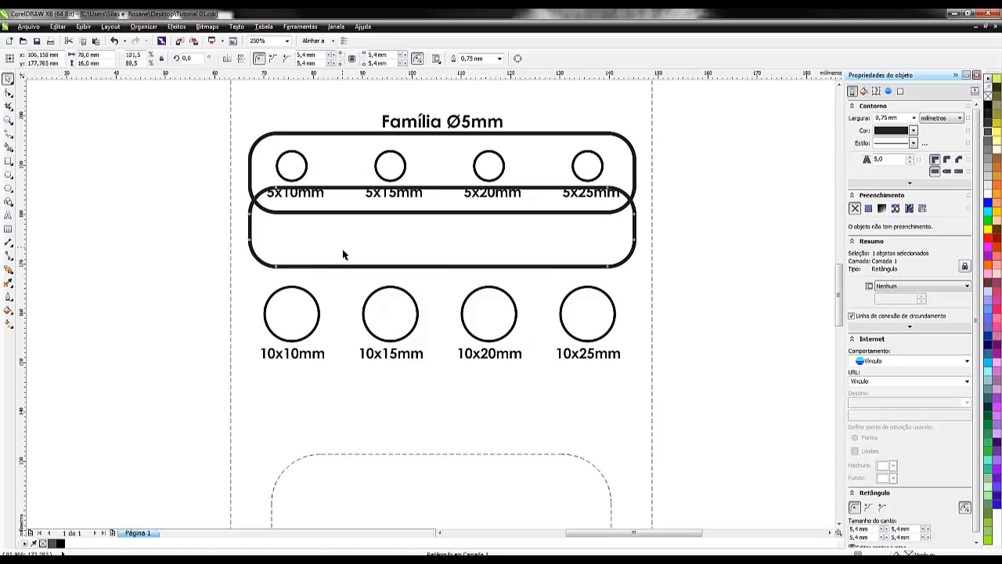
key(Down)
key(Down)
key(Down)
key(Down)
key(Down)
key(Down)
key(Down)
key(Down)
key(Down)
key(Down)
key(Down)
key(Down)
key(Down)
key(Down)
key(Down)
key(Down)
key(Down)
key(Down)
key(Down)
key(Down)
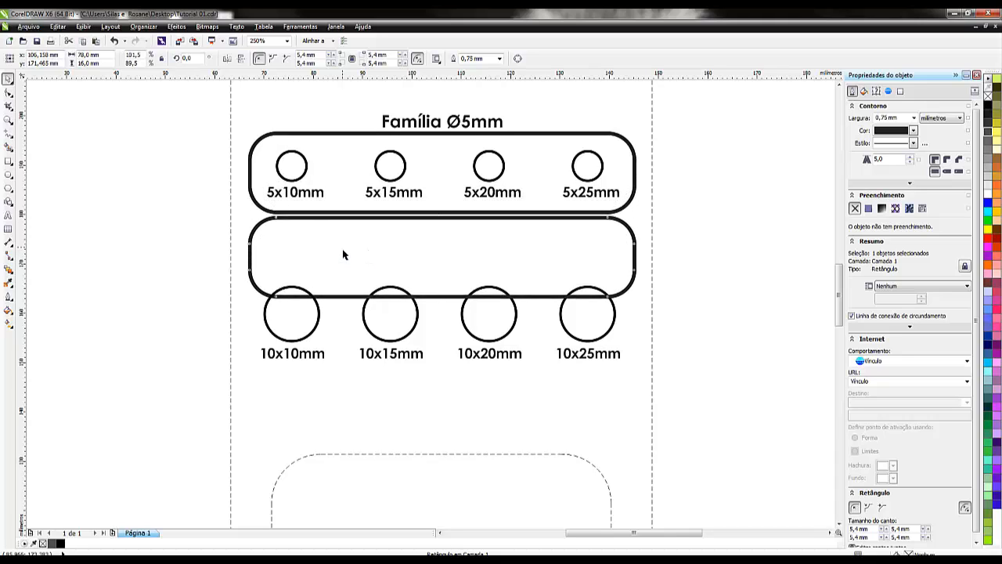
key(Down)
key(Down)
key(Down)
key(Down)
key(Down)
key(Down)
key(Down)
key(Down)
key(Down)
key(Down)
key(Down)
key(Down)
key(Down)
key(Down)
key(Down)
key(Down)
key(Down)
key(Down)
key(Down)
key(Down)
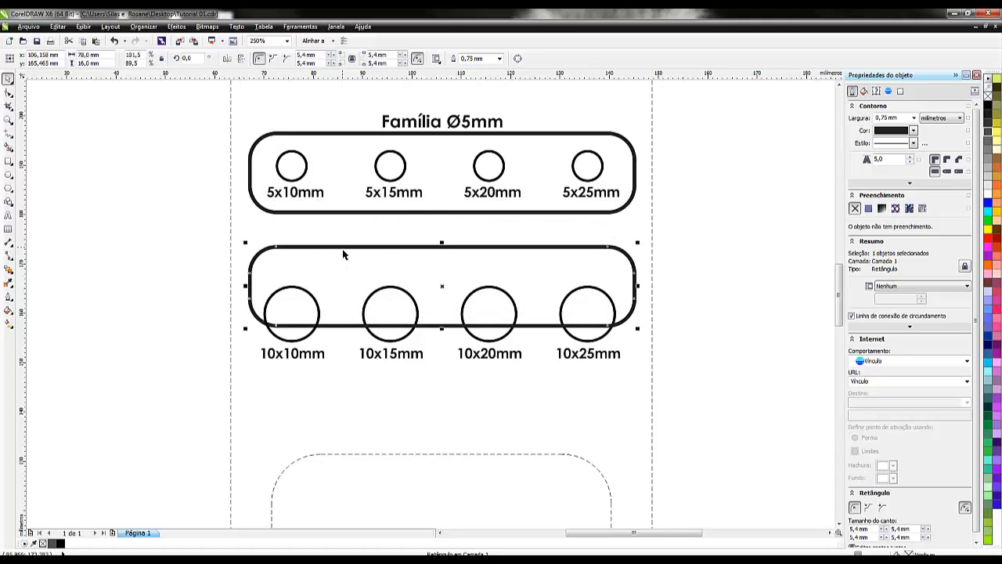
key(Down)
key(Down)
key(Down)
key(Down)
key(Down)
key(Down)
key(Down)
key(Down)
key(Down)
key(Down)
key(Down)
key(Down)
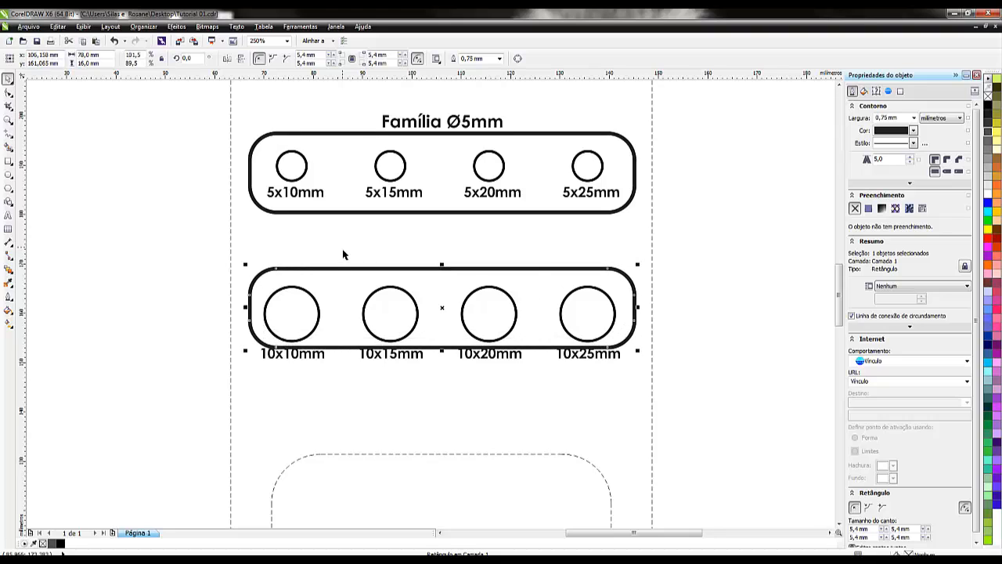
Set the copied rectangle's height to 20 mm and nudge it down to y 157,865 mm around the 10 mm circles and labels.
double_click(90, 62)
text(20)
key(Return)
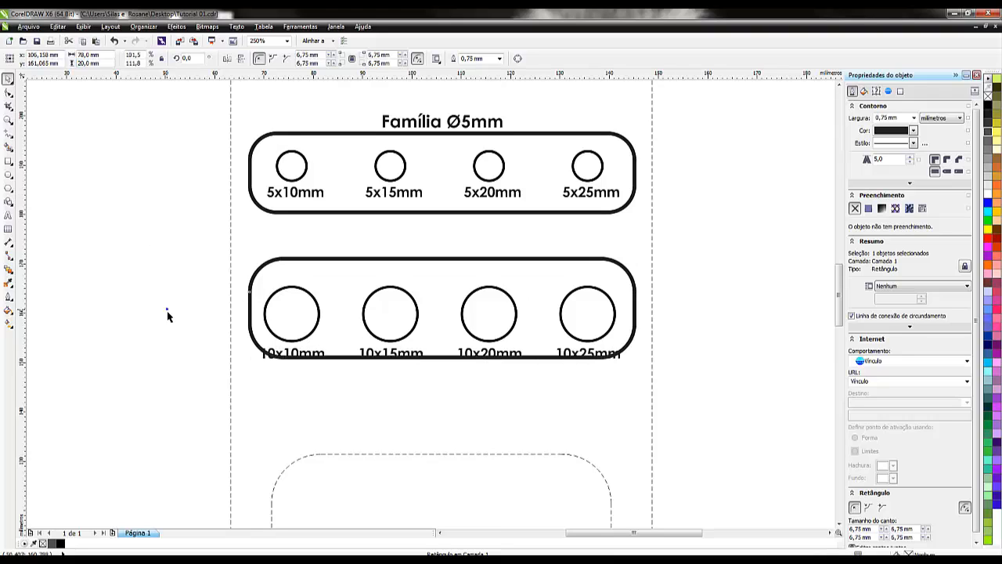
click(168, 316)
click(250, 320)
key(Down)
key(Down)
key(Down)
key(Down)
key(Down)
key(Down)
key(Down)
key(Down)
key(Down)
key(Down)
key(Down)
key(Down)
key(Down)
key(Down)
key(Down)
key(Down)
key(Down)
key(Down)
key(Down)
key(Down)
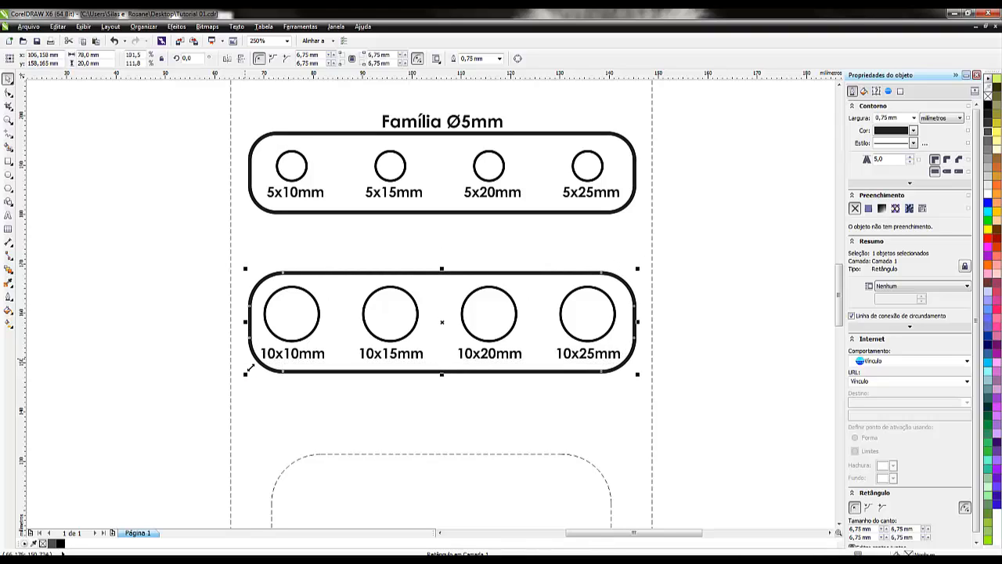
key(Down)
key(Down)
key(Down)
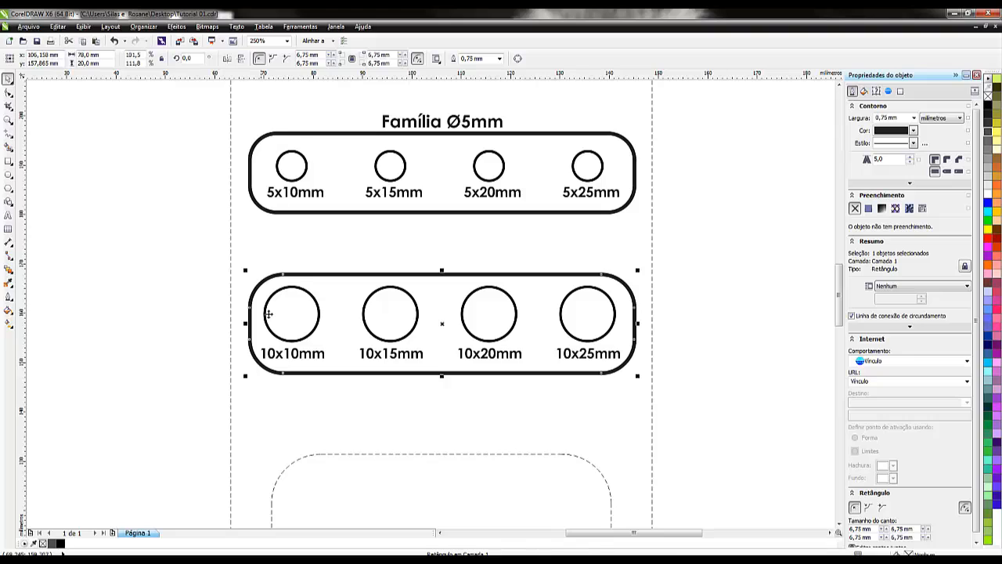
Set the height of the 10 mm row's rounded rectangle to 22 mm and nudge it down to y 157,765 mm.
drag(92, 69, 78, 68)
text(22)
key(Return)
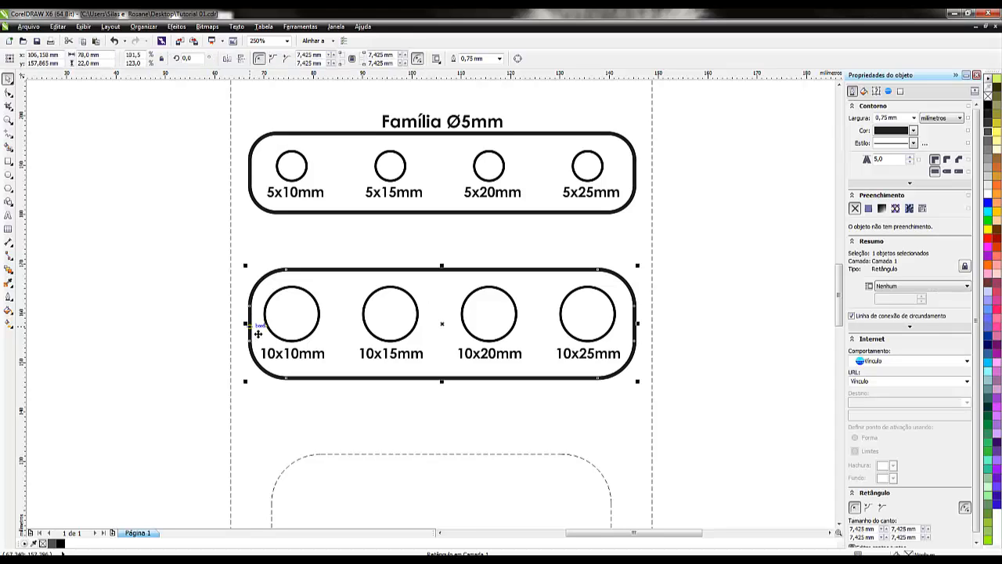
key(Down)
key(Down)
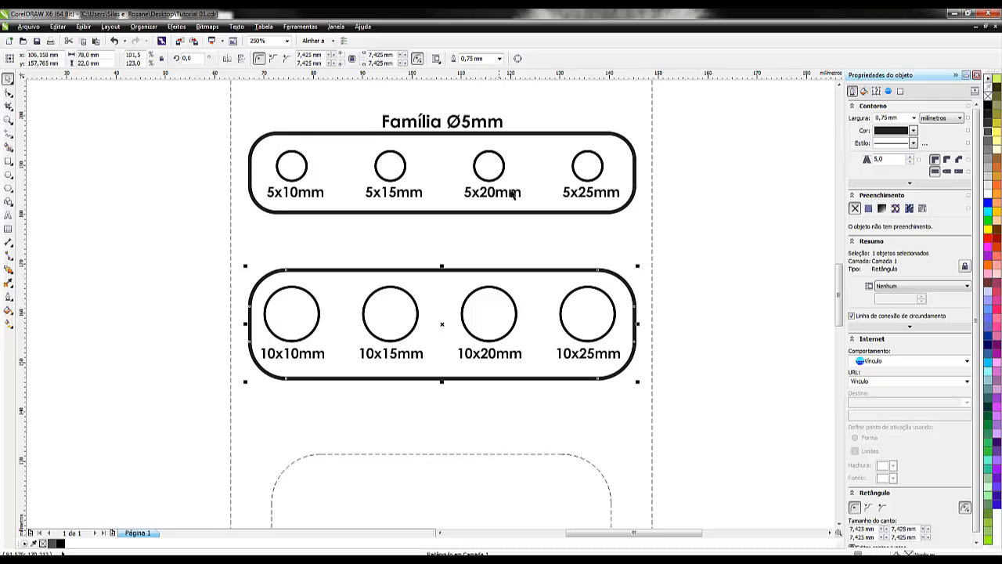
Duplicate the "Família Ø5mm" heading and nudge the copy straight down to y 171,2 mm, just above the 10 mm row's frame.
click(469, 130)
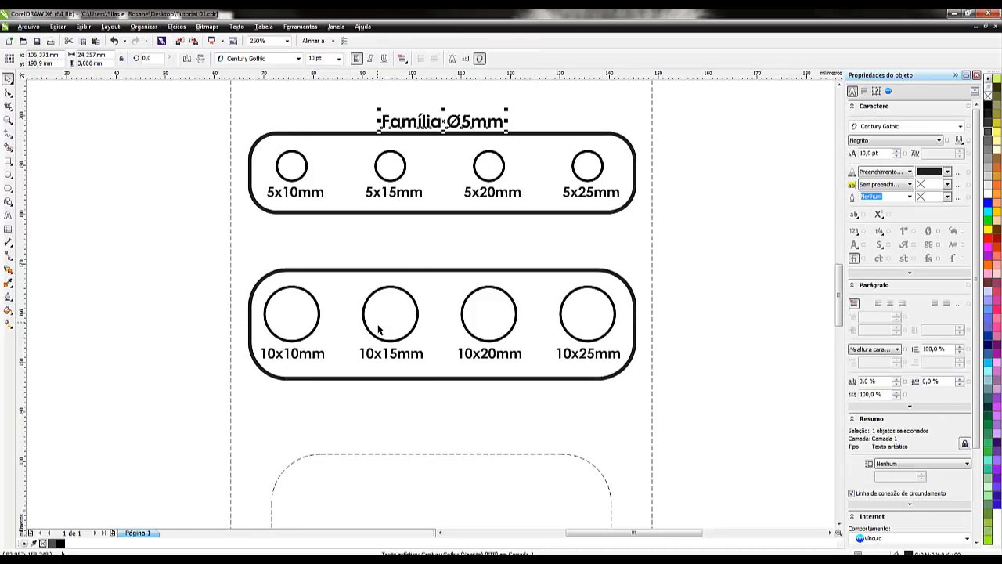
key(Down)
key(Down)
key(Down)
key(Down)
key(Down)
key(Down)
key(Down)
key(Down)
key(Down)
key(Down)
key(Down)
key(Down)
key(Down)
key(Down)
key(Down)
key(Down)
key(Down)
key(Down)
key(Down)
key(Down)
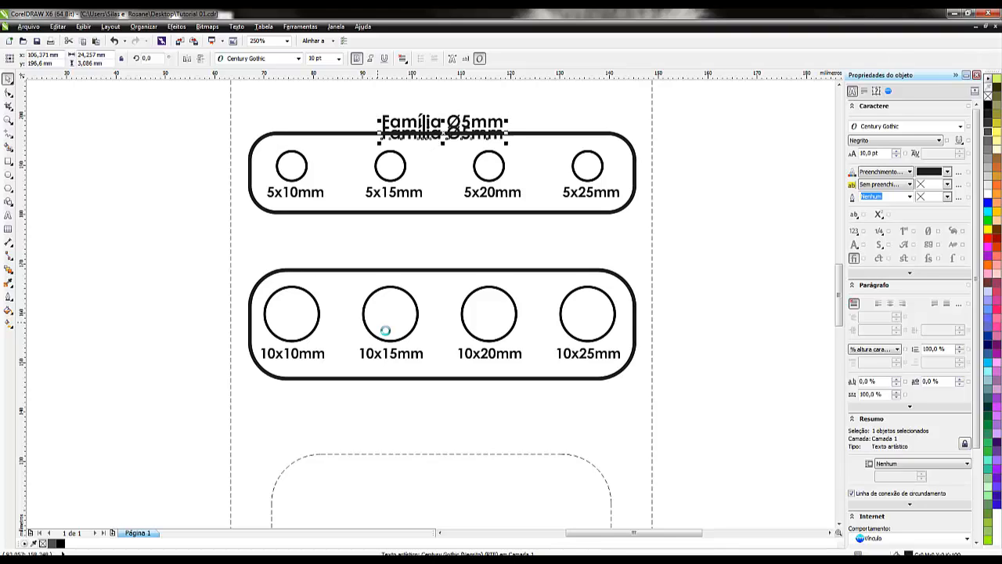
key(Down)
key(Down)
key(Down)
key(Down)
key(Down)
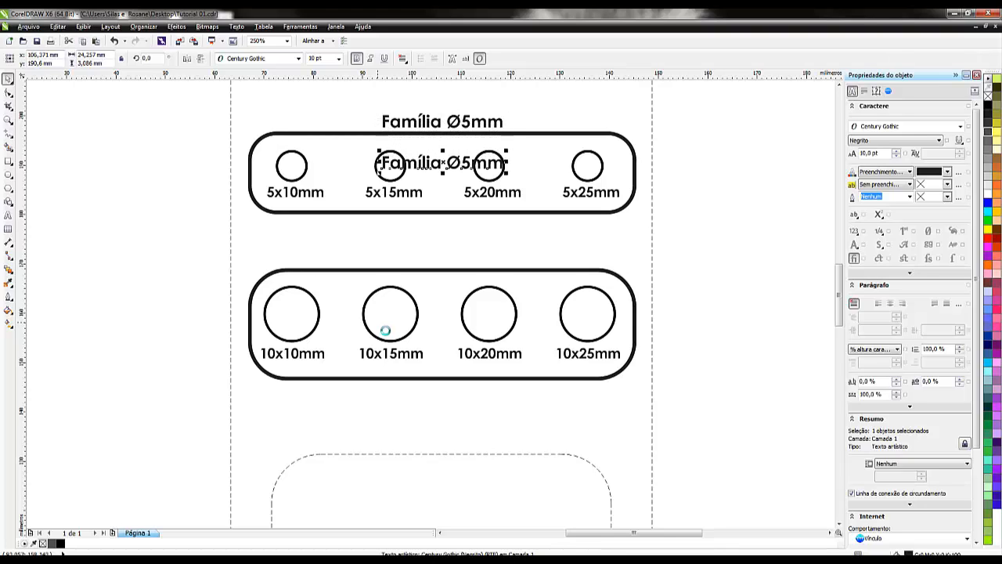
key(Down)
key(Down)
key(Down)
key(Down)
key(Down)
key(Down)
key(Down)
key(Down)
key(Down)
key(Down)
key(Down)
key(Down)
key(Down)
key(Down)
key(Down)
key(Down)
key(Down)
key(Down)
key(Down)
key(Down)
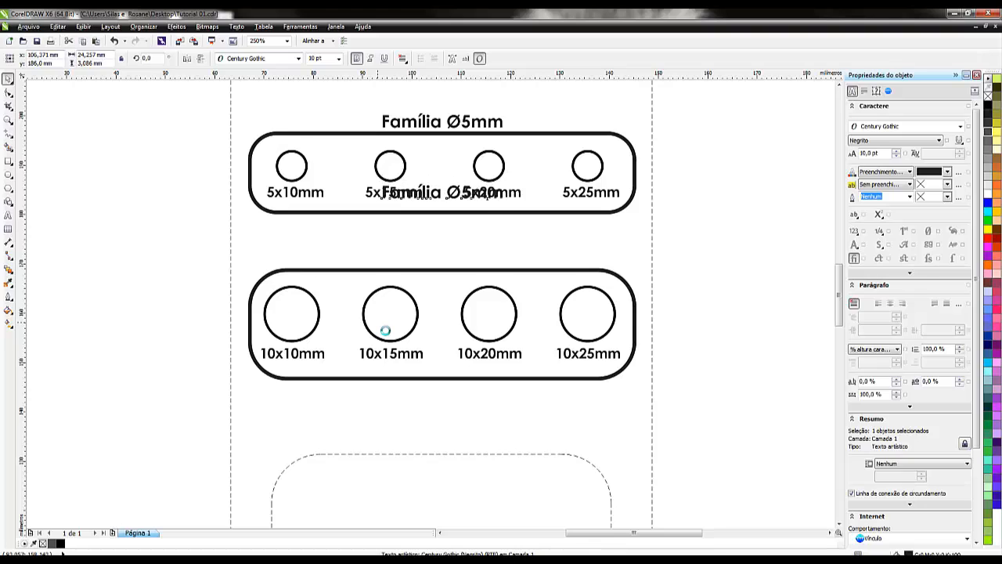
key(Down)
key(Down)
key(Down)
key(Down)
key(Down)
key(Down)
key(Down)
key(Down)
key(Down)
key(Down)
key(Down)
key(Down)
key(Down)
key(Down)
key(Down)
key(Down)
key(Down)
key(Down)
key(Down)
key(Down)
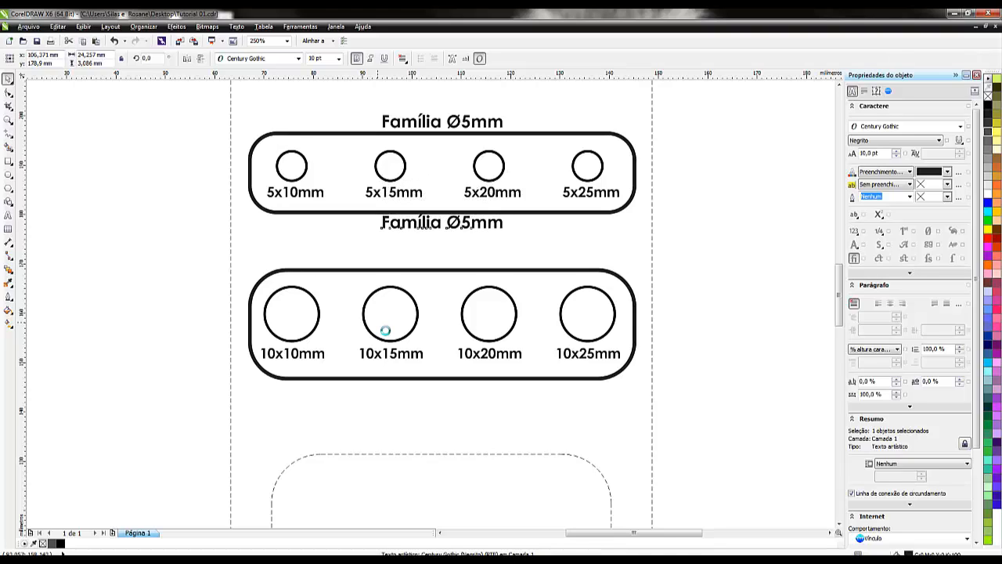
key(Down)
key(Down)
key(Down)
key(Down)
key(Down)
key(Down)
key(Down)
key(Down)
key(Down)
key(Down)
key(Down)
key(Down)
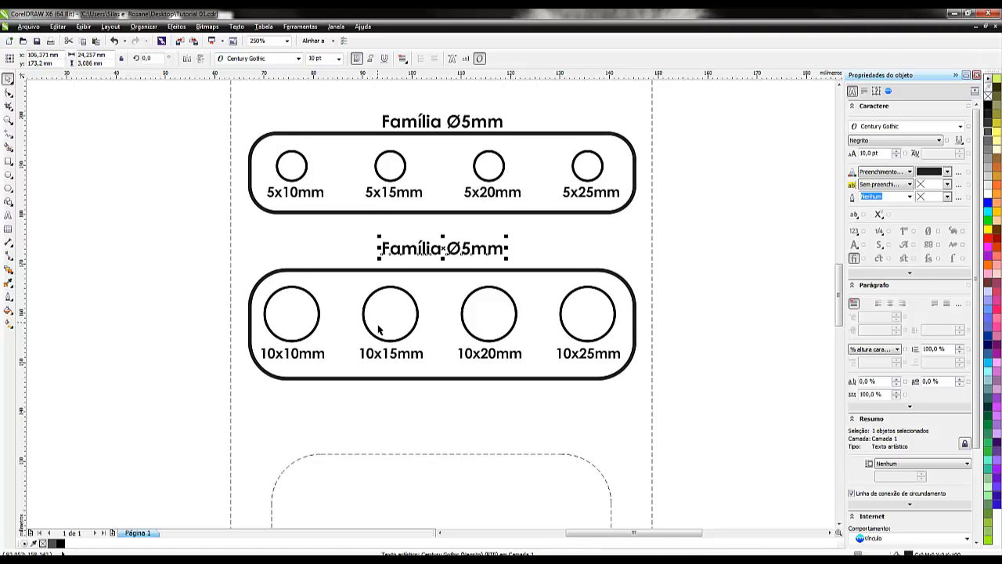
key(Down)
key(Down)
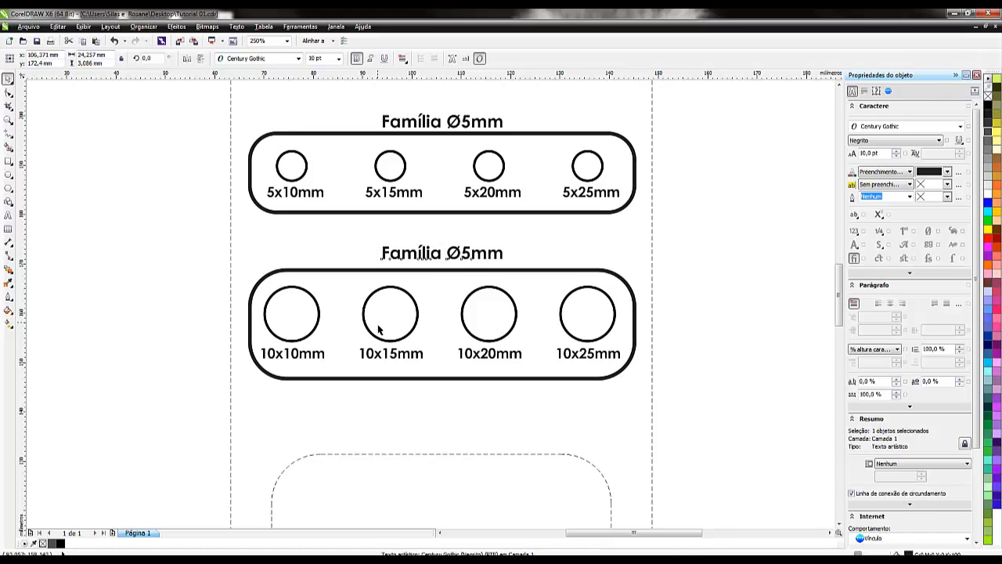
key(Down)
key(Down)
key(Down)
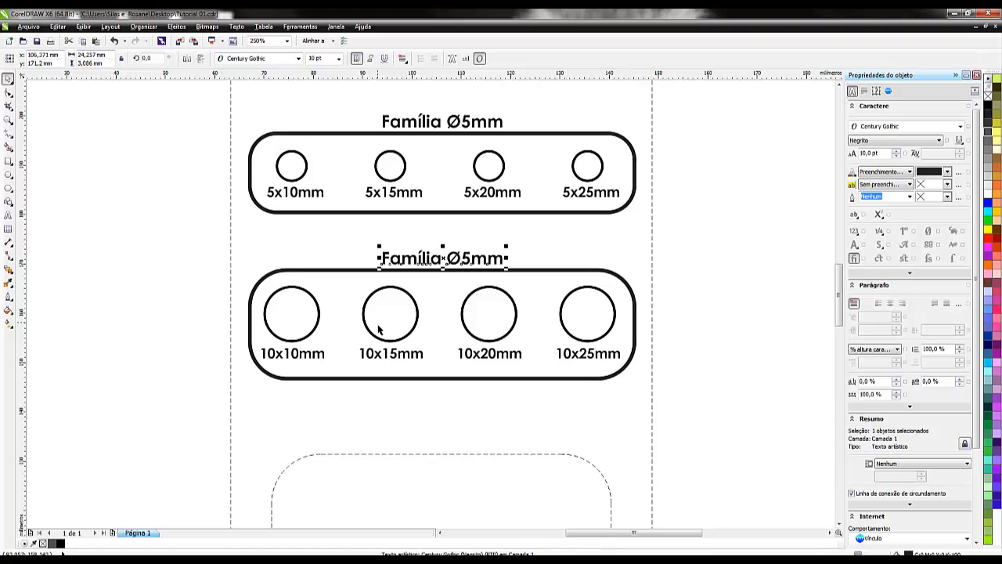
Change the copied heading above the 10 mm row to read "Família Ø10mm".
click(474, 265)
double_click(474, 266)
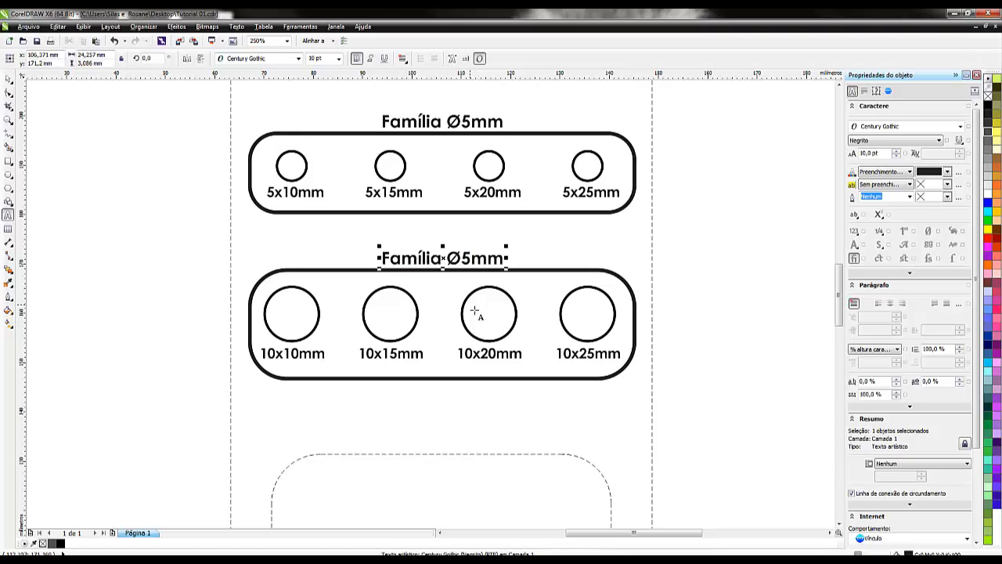
key(BackSpace)
text(10)
key(Escape)
click(192, 347)
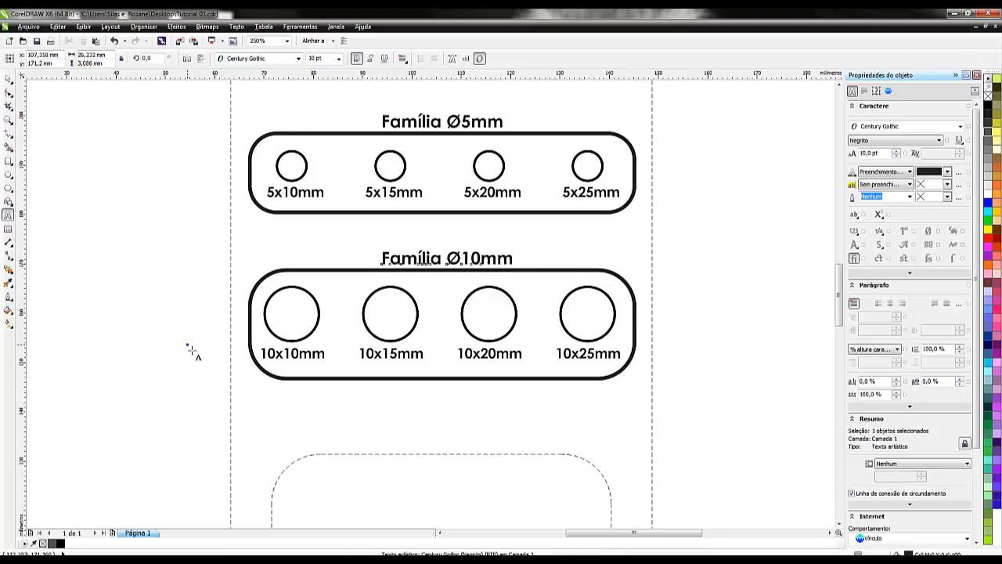
scroll(386, 366, down, 4)
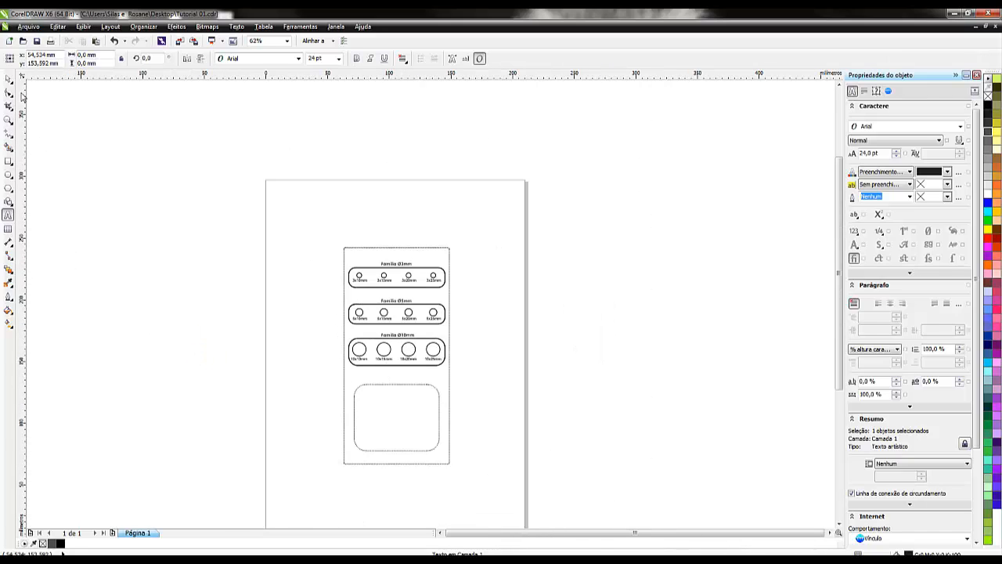
key(Escape)
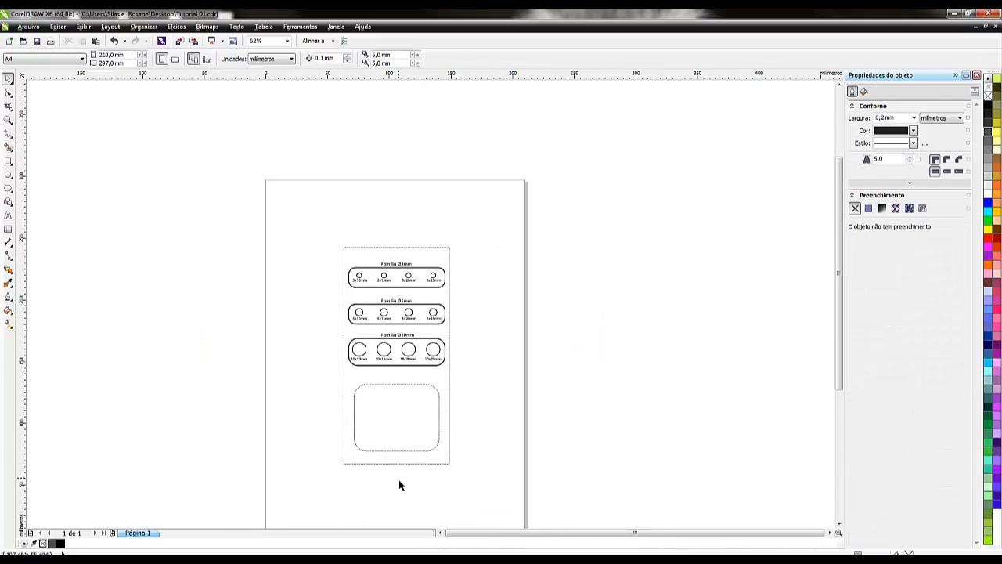
Draw a rectangle around the dashed rounded cutout below the 10 mm row and set its size to 77 × 60 mm.
scroll(400, 486, up, 2)
scroll(400, 485, up, 2)
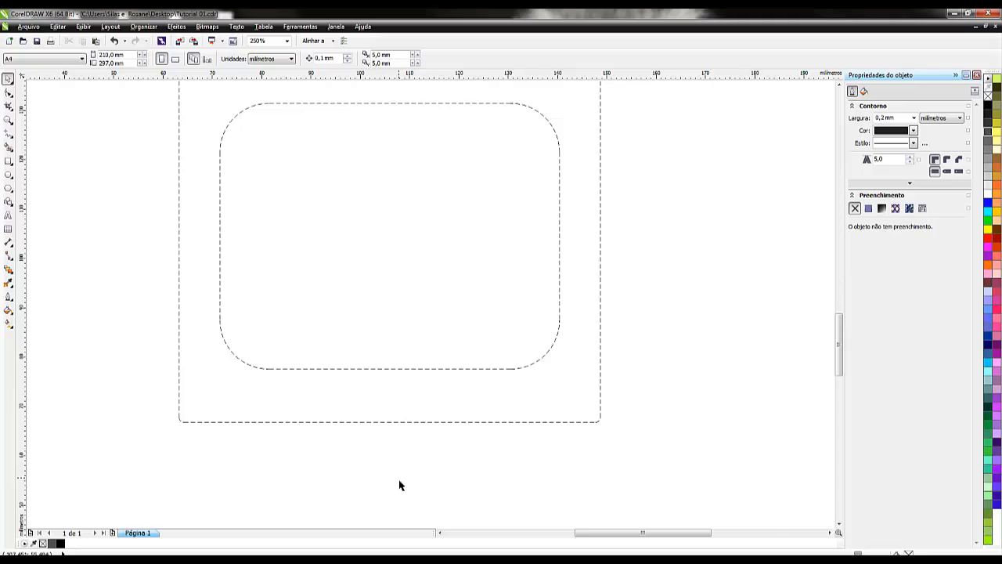
scroll(400, 485, down, 2)
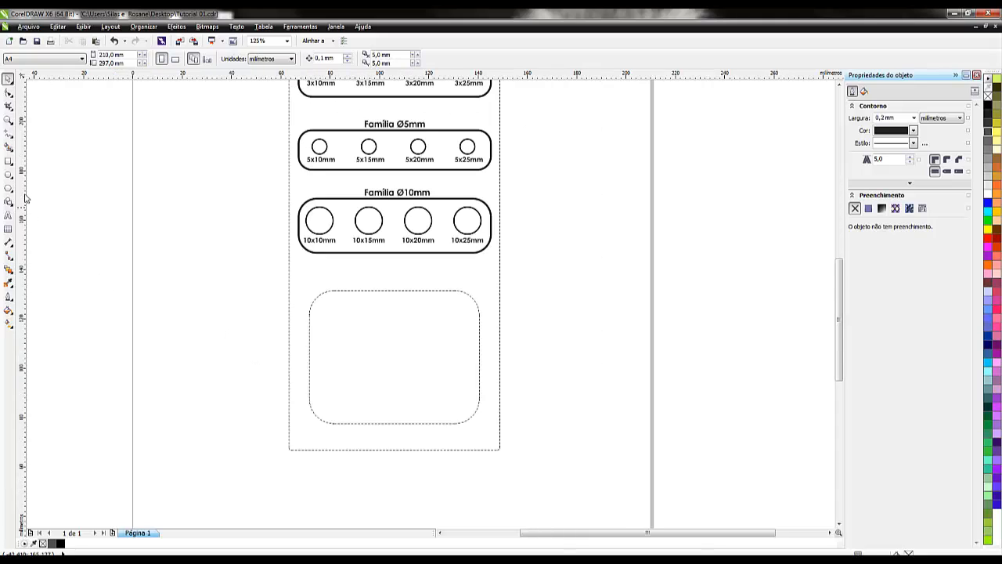
click(8, 161)
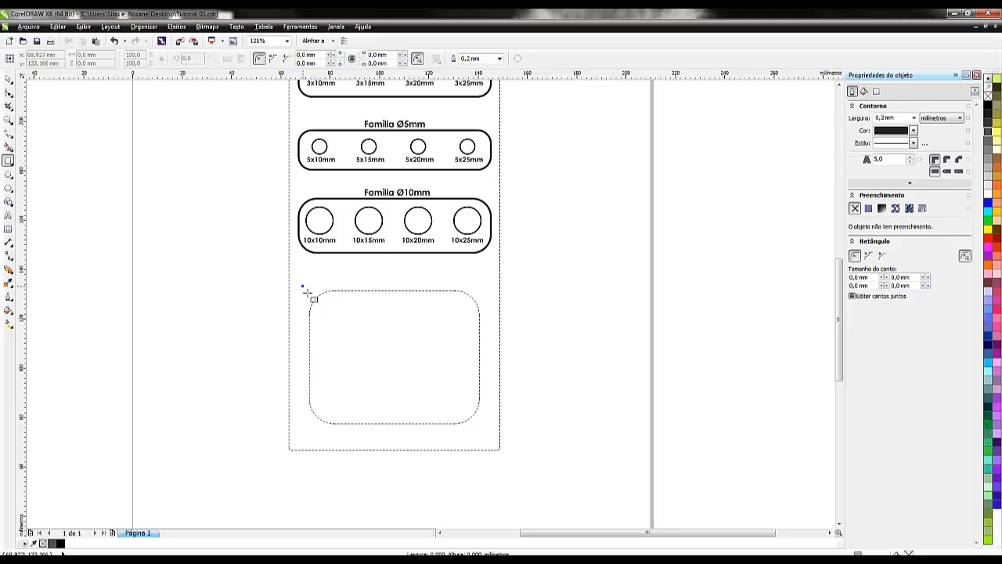
drag(305, 288, 492, 433)
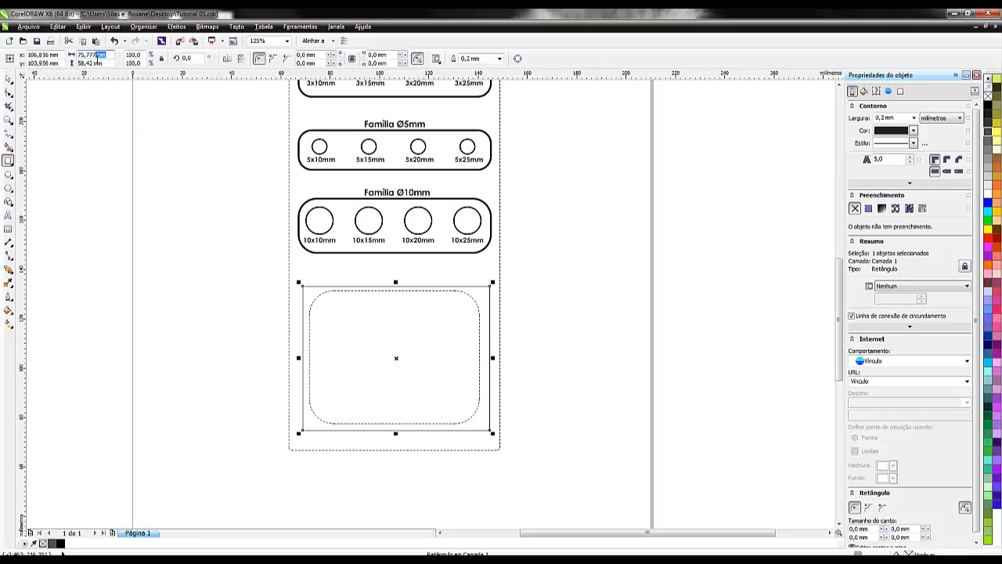
text(77)
key(Tab)
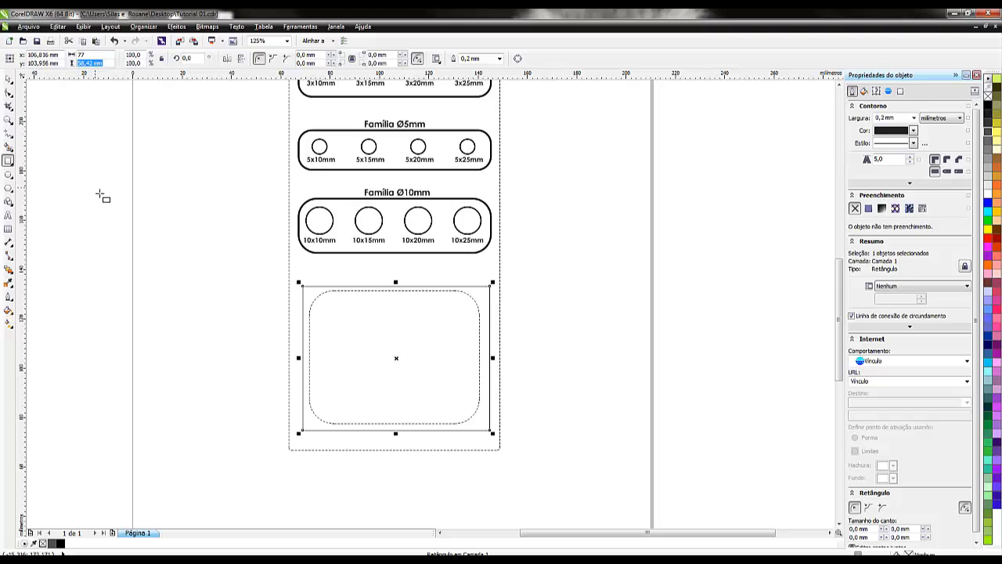
text(60)
key(Return)
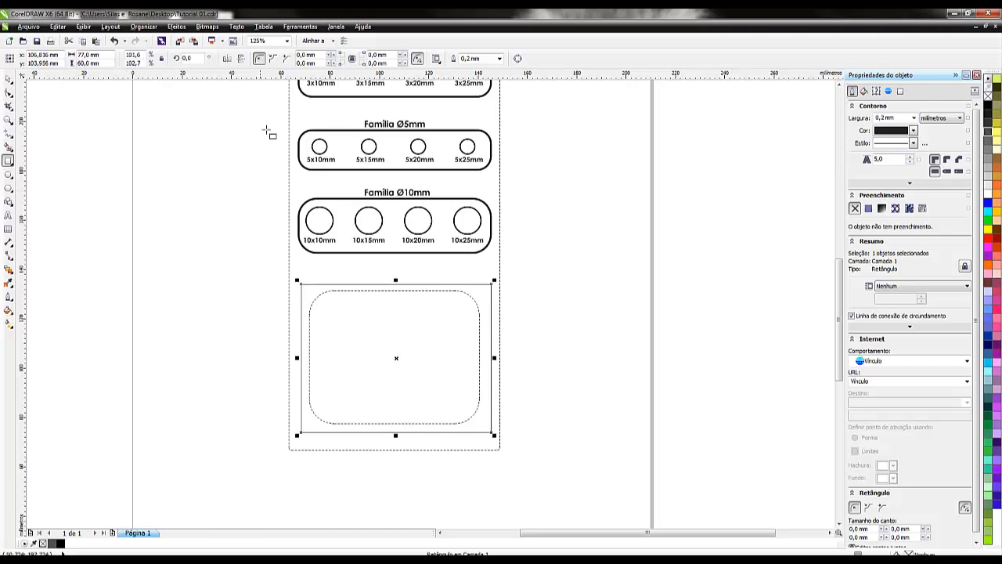
Round all four corners of the 77 × 60 mm rectangle to a 10 mm radius.
click(332, 56)
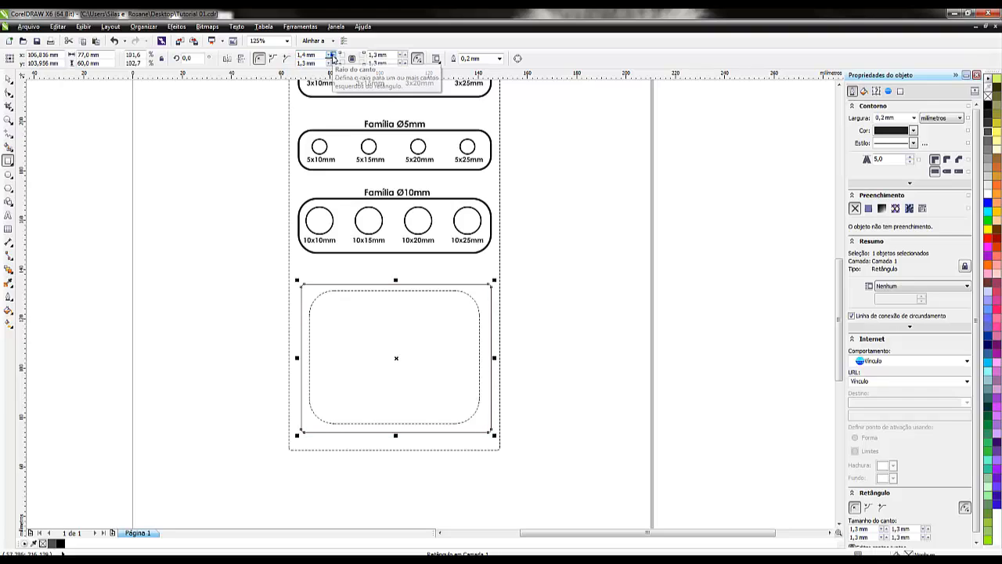
click(331, 56)
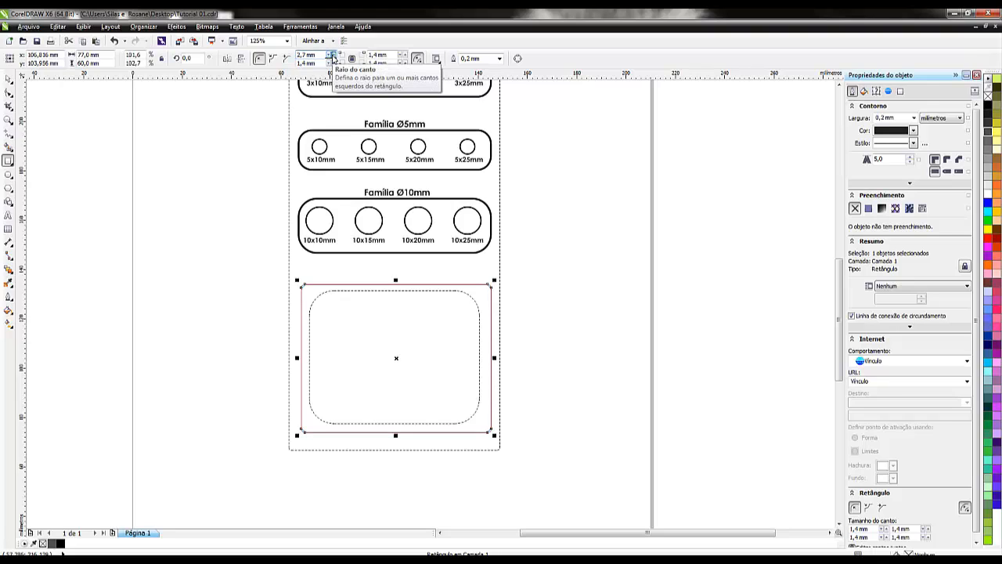
click(333, 55)
click(332, 56)
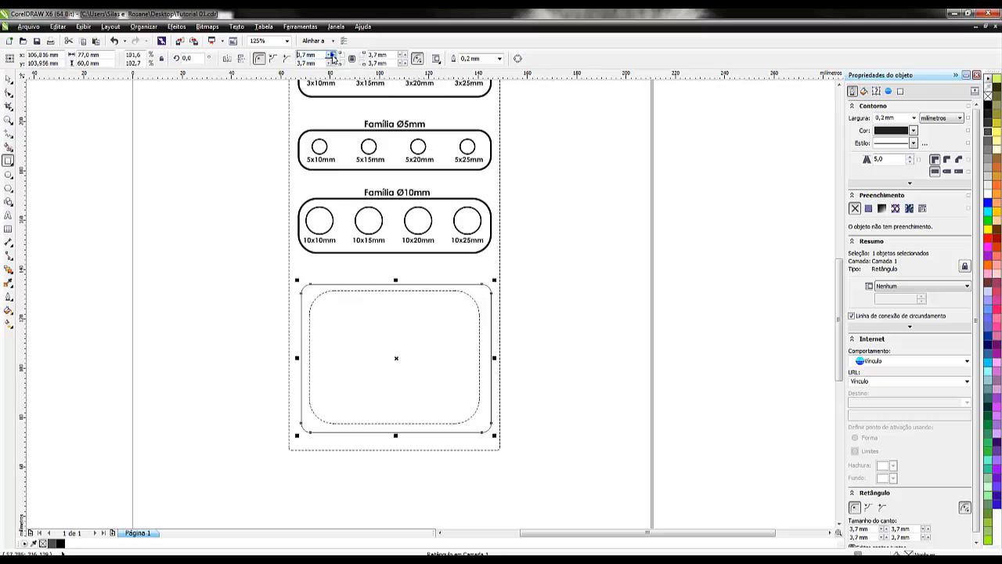
click(333, 55)
click(333, 56)
click(332, 55)
click(333, 56)
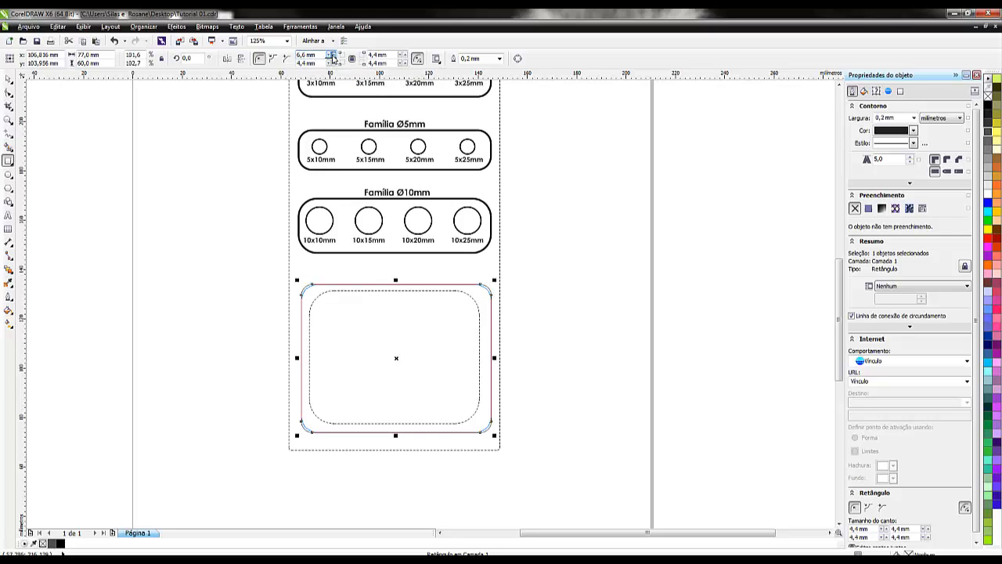
click(333, 56)
click(333, 56)
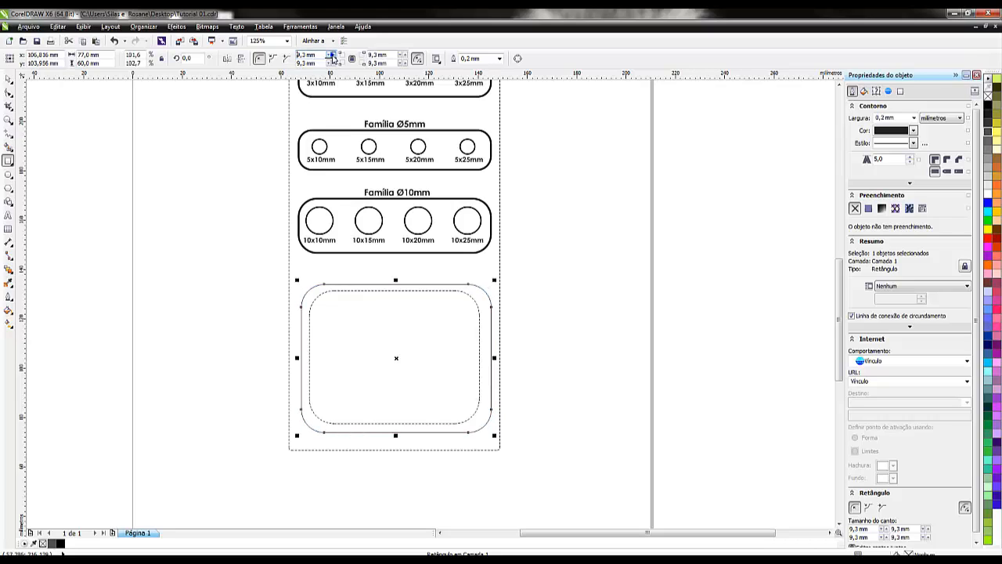
click(332, 55)
click(333, 56)
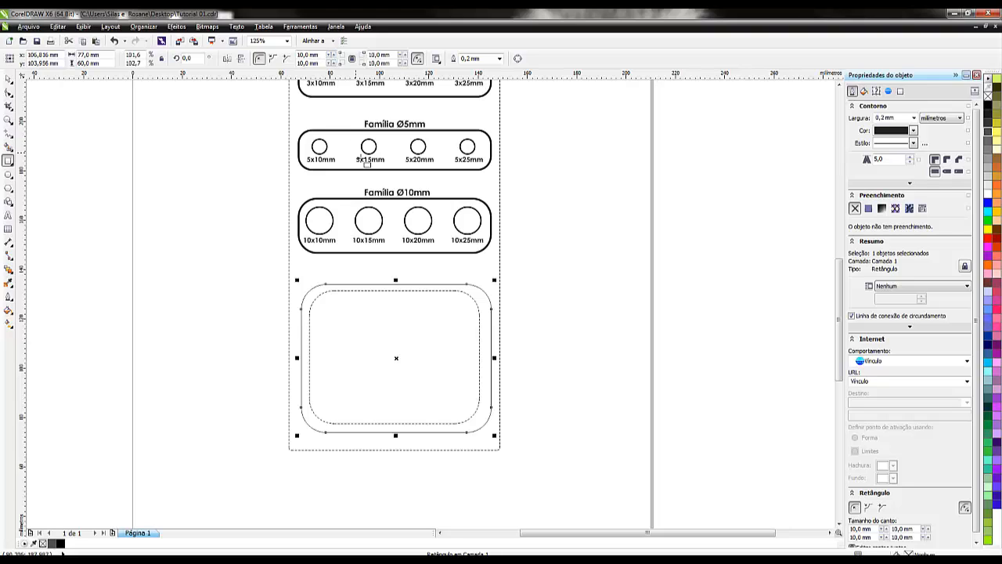
Move the 77 × 60 mm rounded rectangle off the page into the empty area to its right and deselect it.
scroll(404, 360, down, 4)
scroll(413, 360, up, 2)
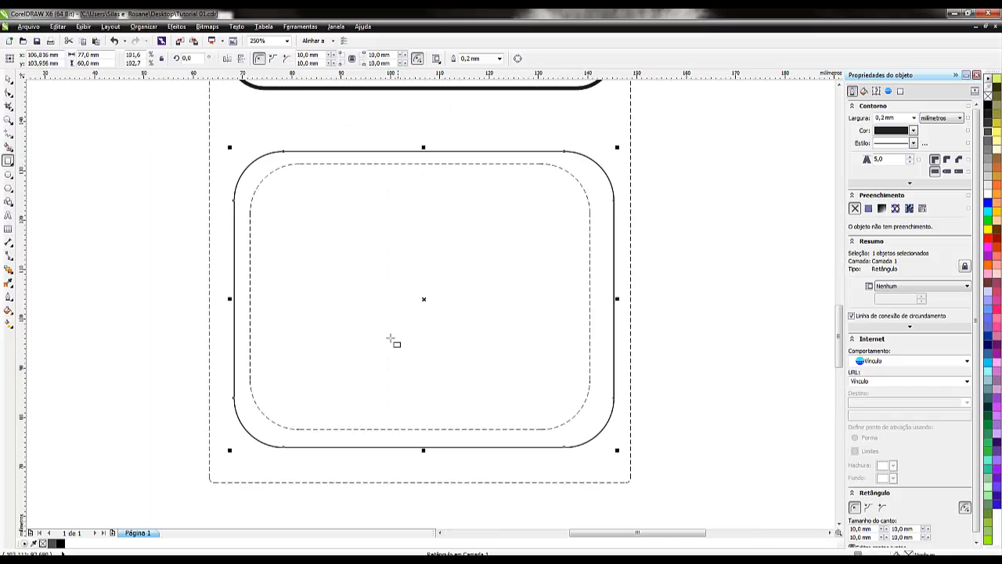
click(7, 77)
drag(431, 305, 138, 233)
scroll(192, 275, up, 3)
scroll(224, 322, down, 3)
scroll(231, 333, down, 3)
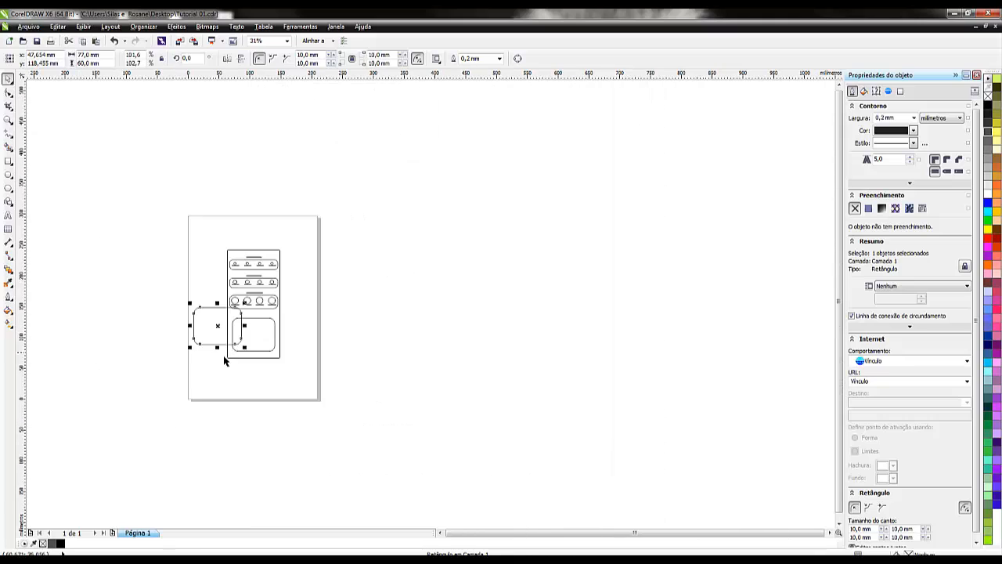
drag(223, 335, 380, 321)
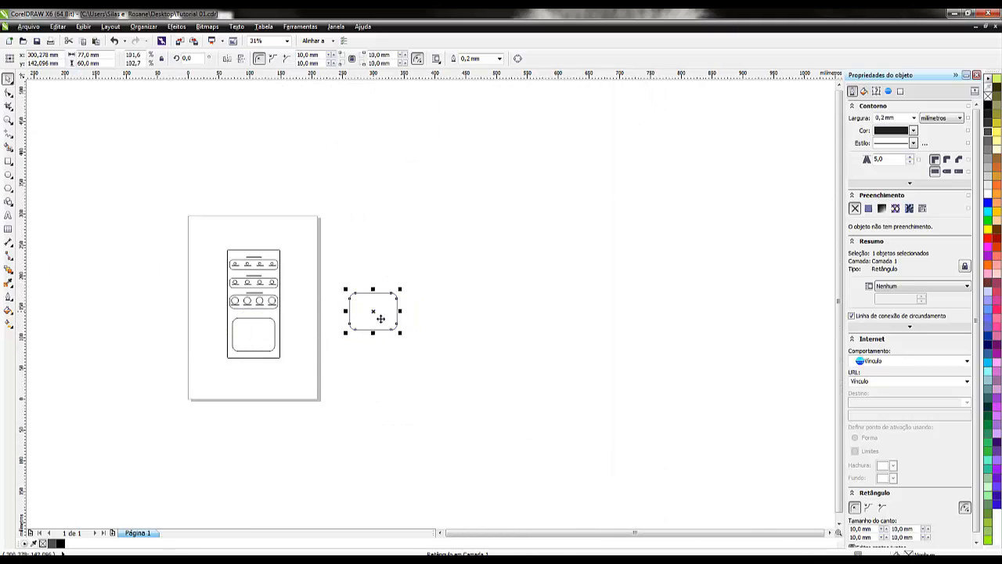
click(224, 363)
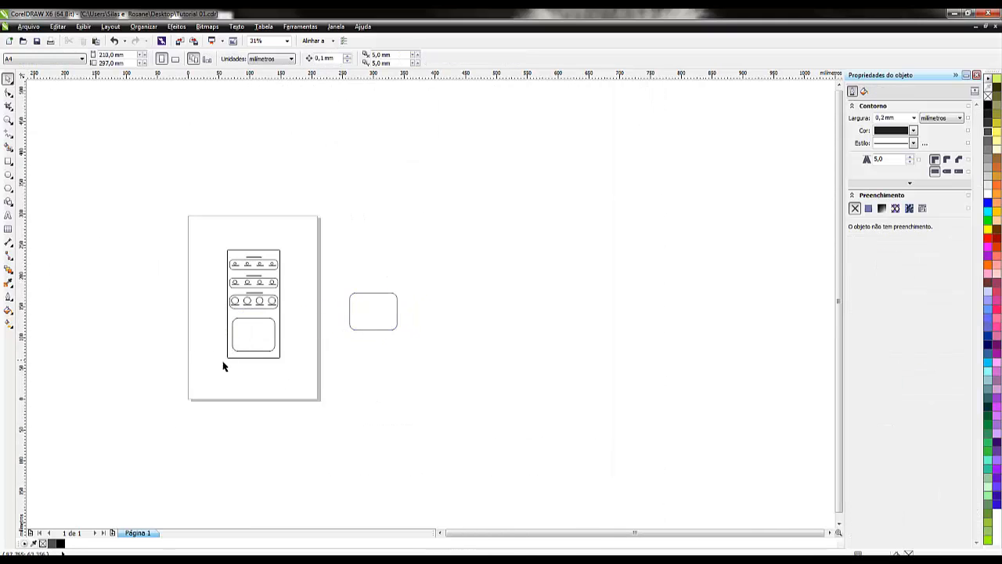
Draw a horizontal and a vertical two-point line across the dashed rounded cutout, crossing at its centre.
click(11, 137)
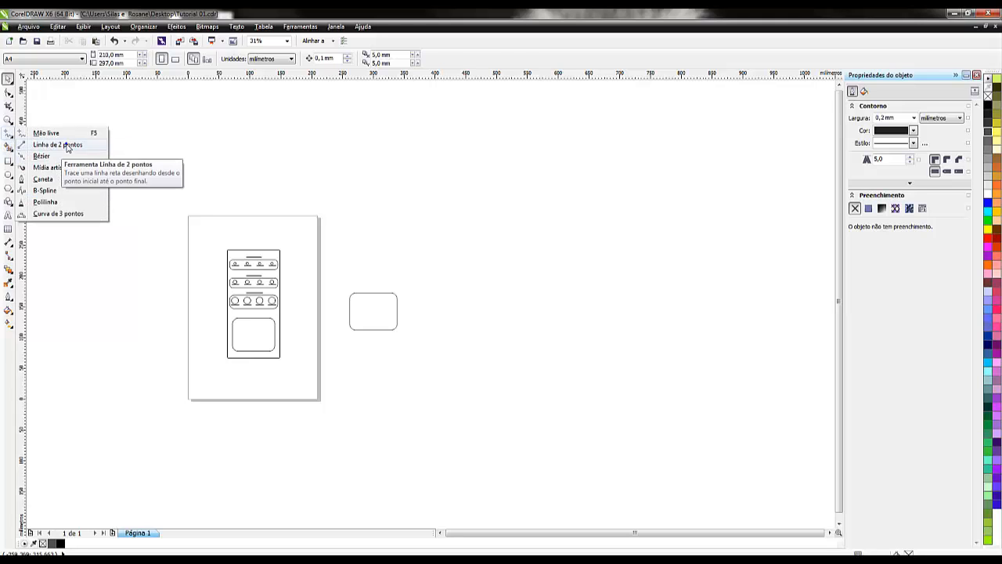
click(56, 144)
scroll(235, 354, up, 2)
scroll(235, 355, up, 2)
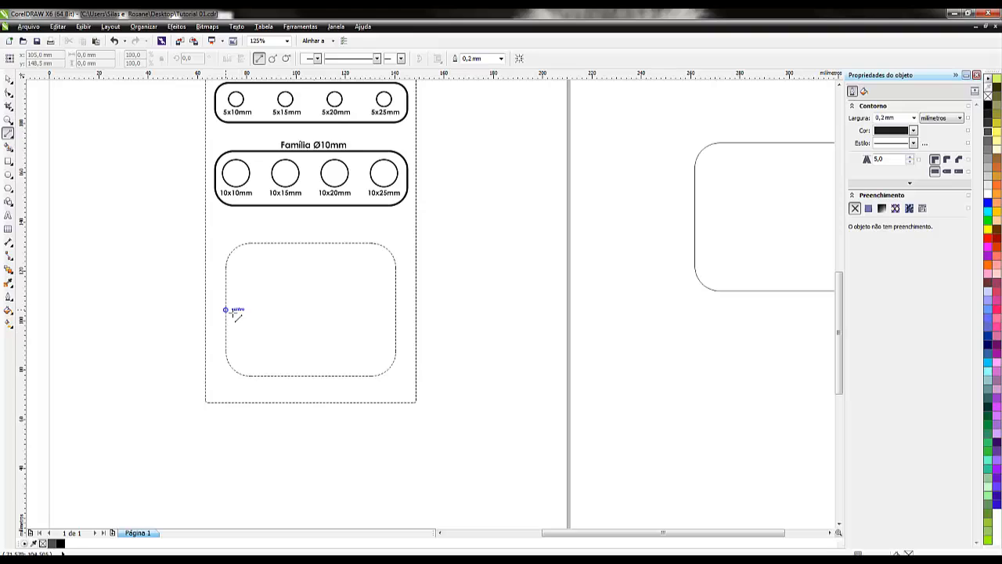
drag(226, 310, 400, 316)
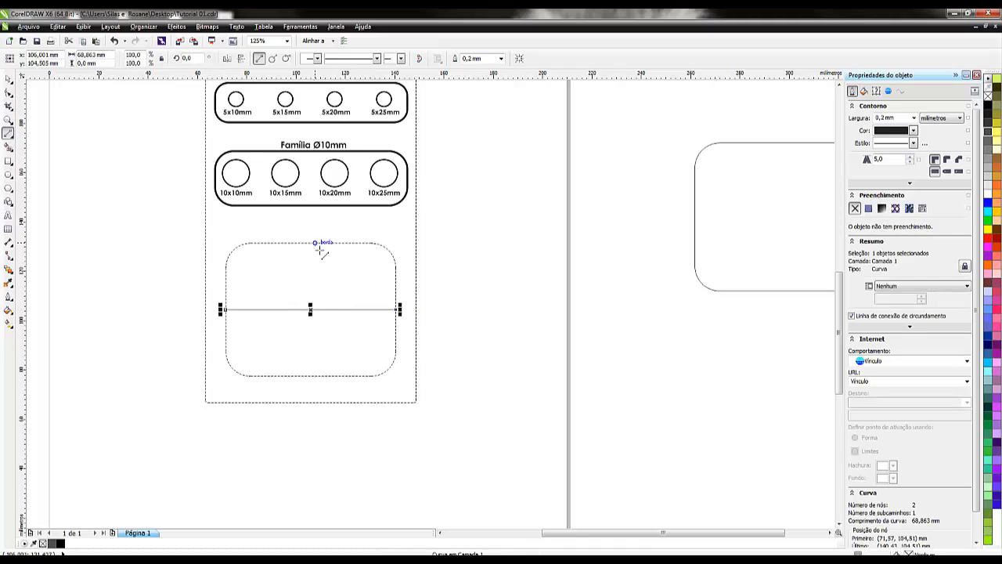
drag(316, 245, 316, 379)
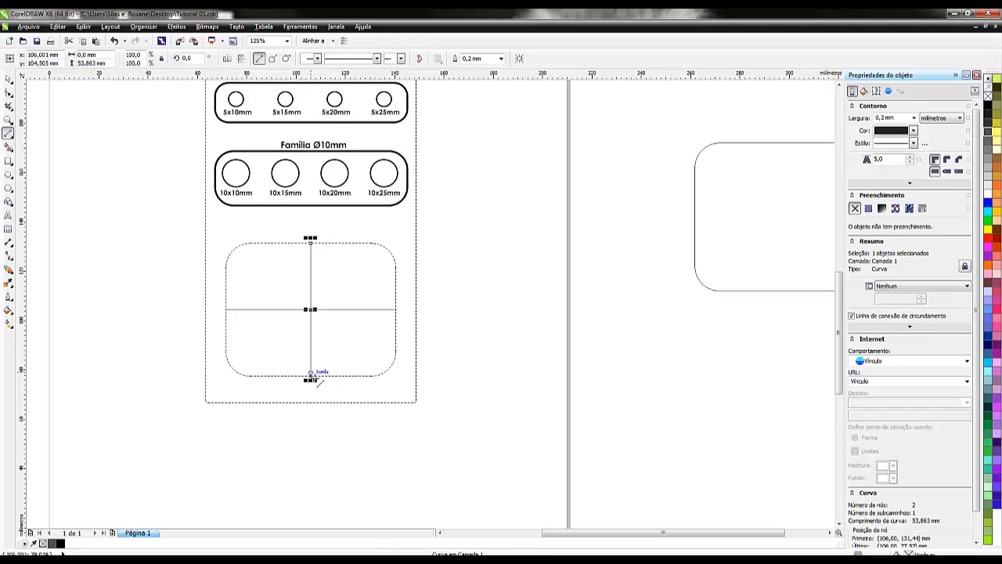
key(Escape)
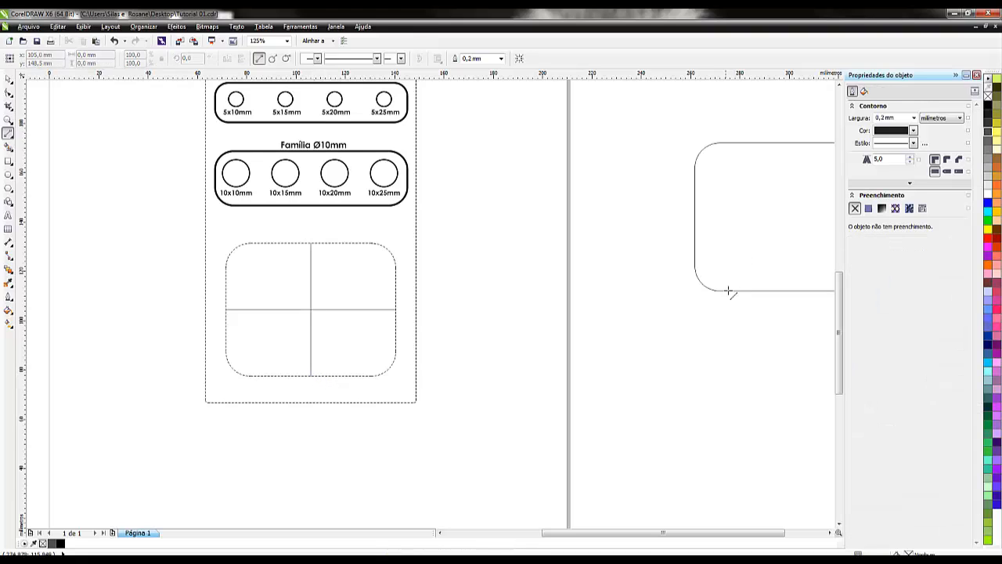
Move the 77 × 60 mm rounded rectangle back so its centre snaps to the crossing of the cutout's two centre lines.
click(8, 78)
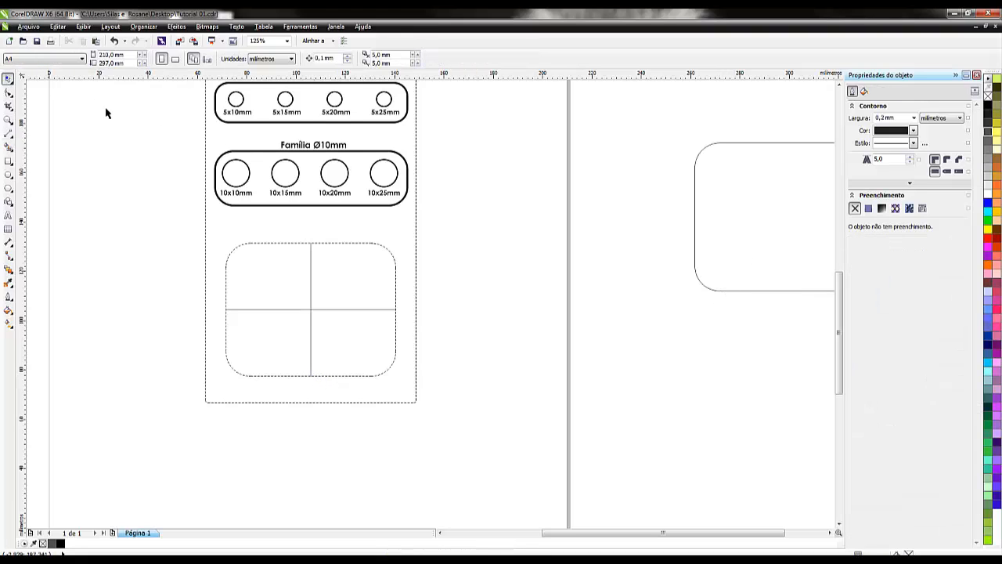
click(756, 291)
drag(795, 222, 317, 315)
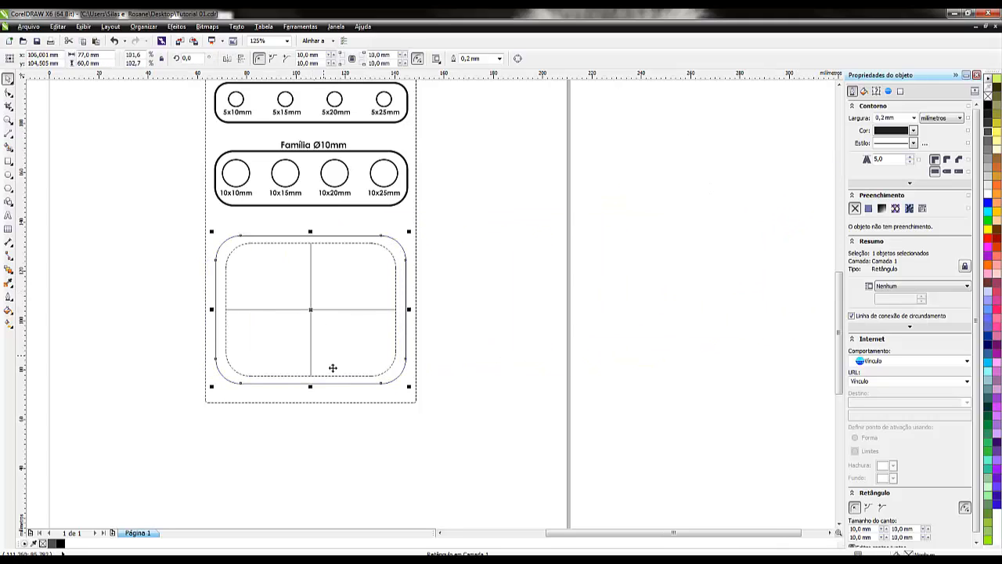
Delete the horizontal and vertical centre lines crossing inside the lower cutout.
click(330, 367)
scroll(331, 327, up, 2)
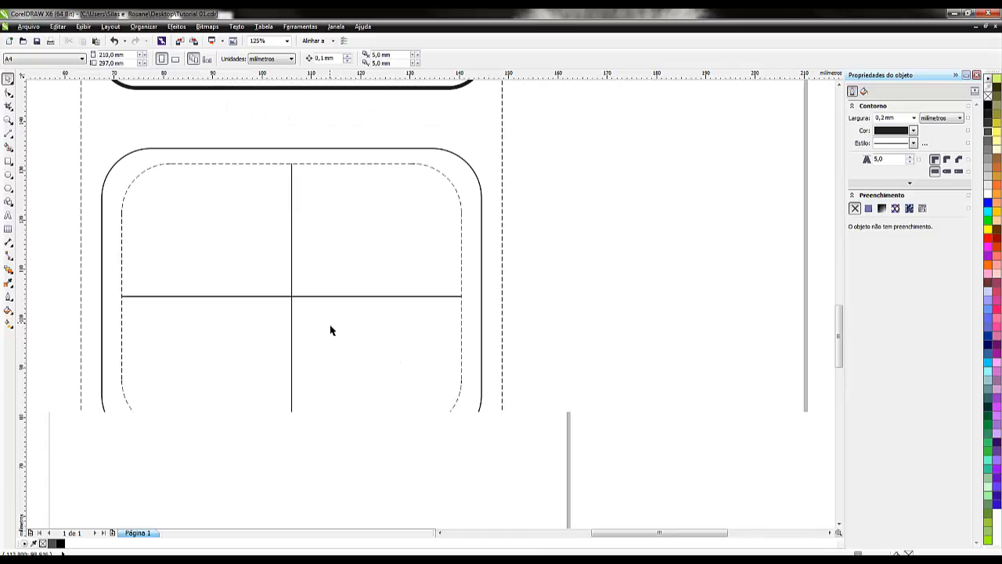
click(320, 298)
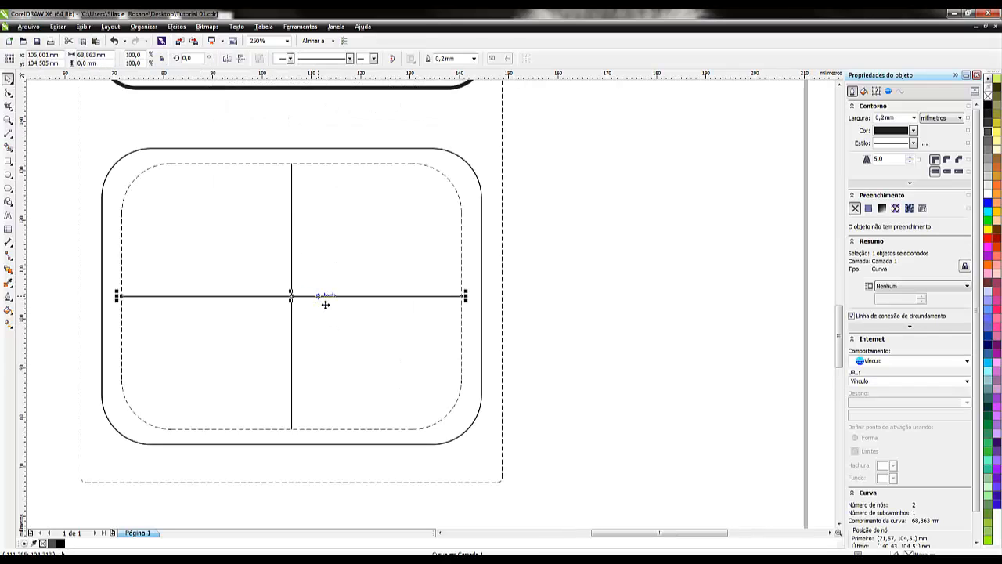
key(Delete)
click(292, 287)
key(Delete)
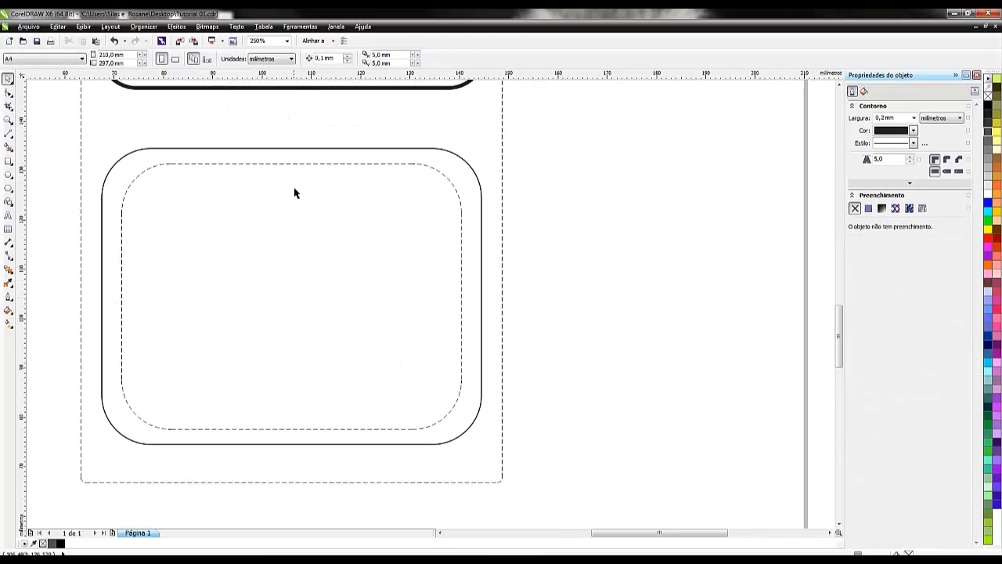
Delete the dashed cutout's top edge, left edge, bottom edge and both left corner arcs inside the rounded frame.
click(295, 165)
key(Delete)
click(134, 185)
key(Delete)
click(123, 275)
click(122, 293)
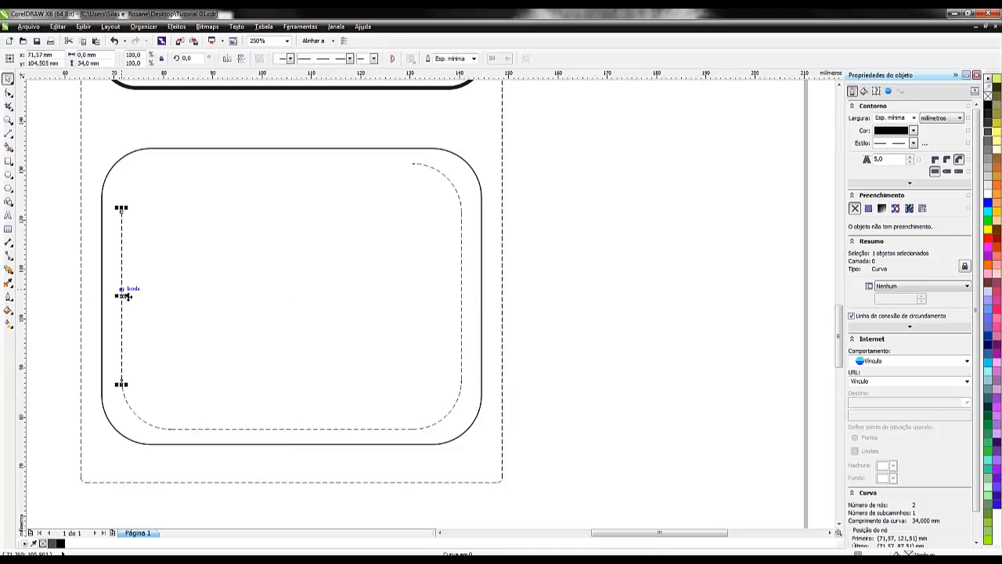
key(Delete)
click(148, 428)
key(Delete)
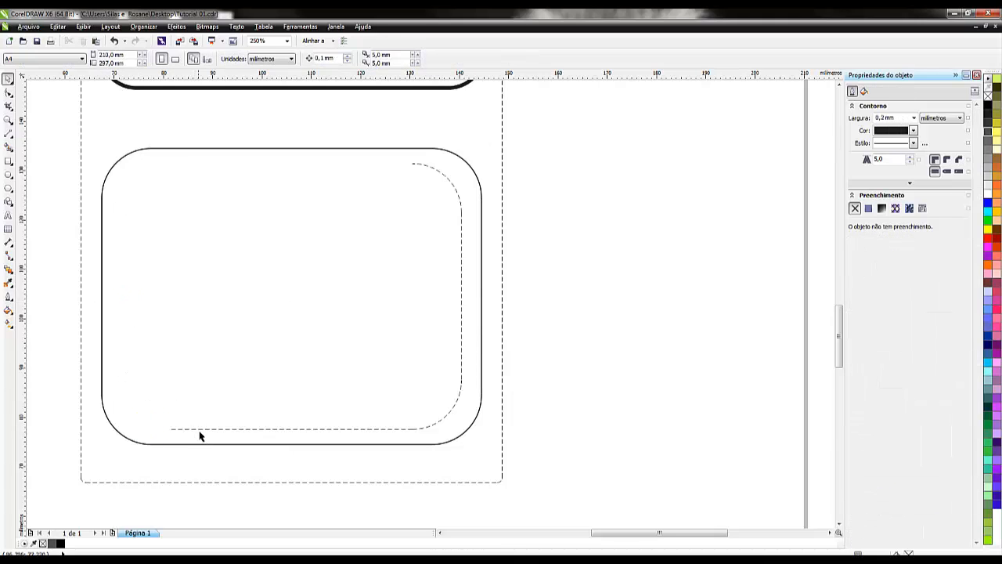
click(205, 431)
key(Delete)
Delete the remaining dashed right edge and its two corner arcs inside the rounded frame.
click(191, 333)
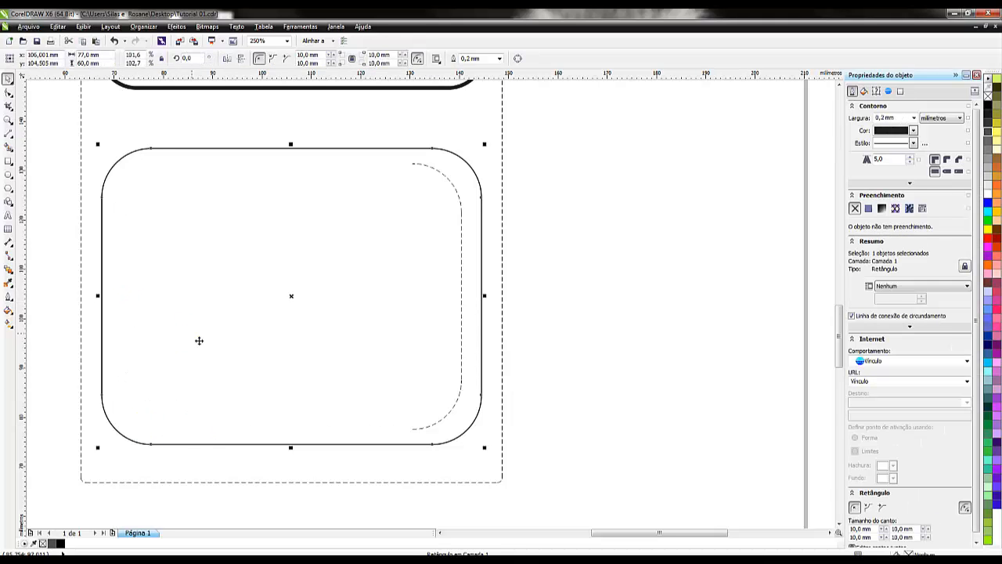
click(600, 243)
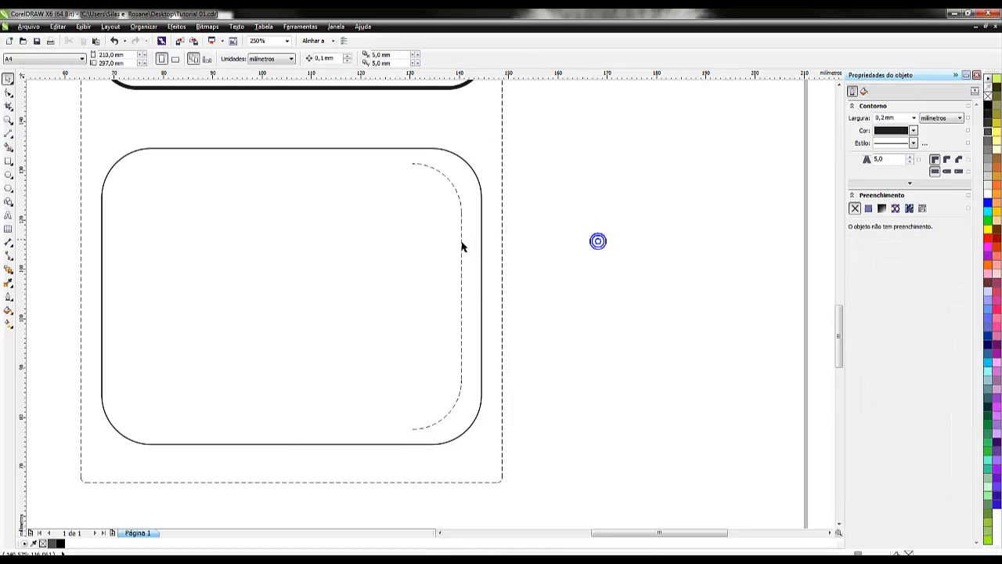
click(462, 246)
key(Delete)
click(443, 179)
key(Delete)
click(444, 418)
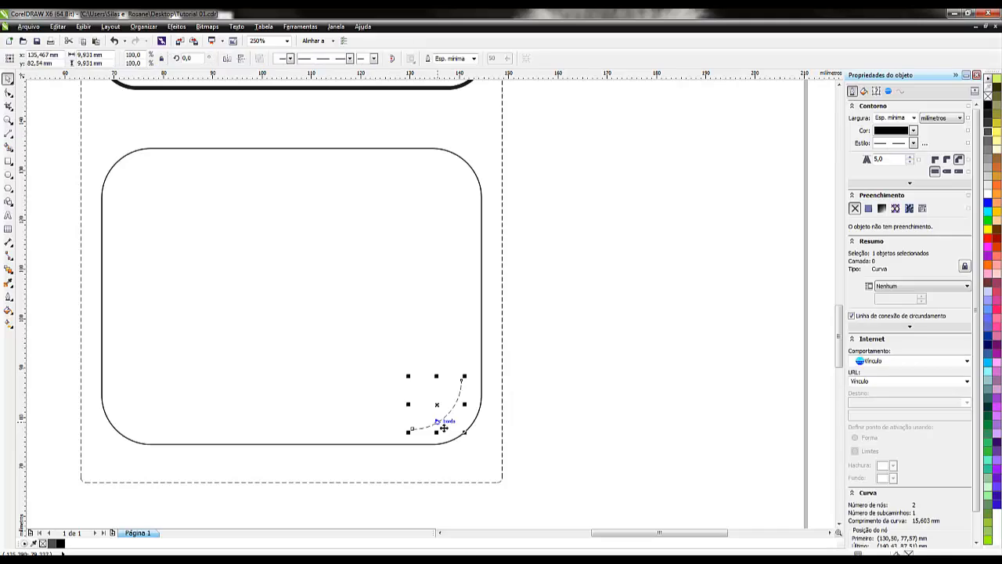
key(Delete)
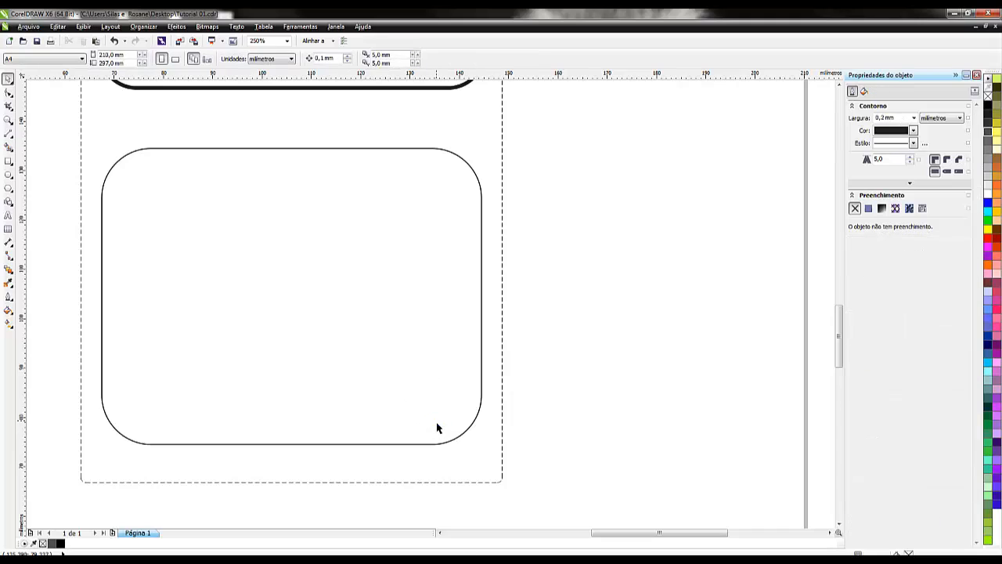
Set the 77 × 60 mm rounded frame's outline to 0.5 mm wide and black, and deselect it.
click(483, 338)
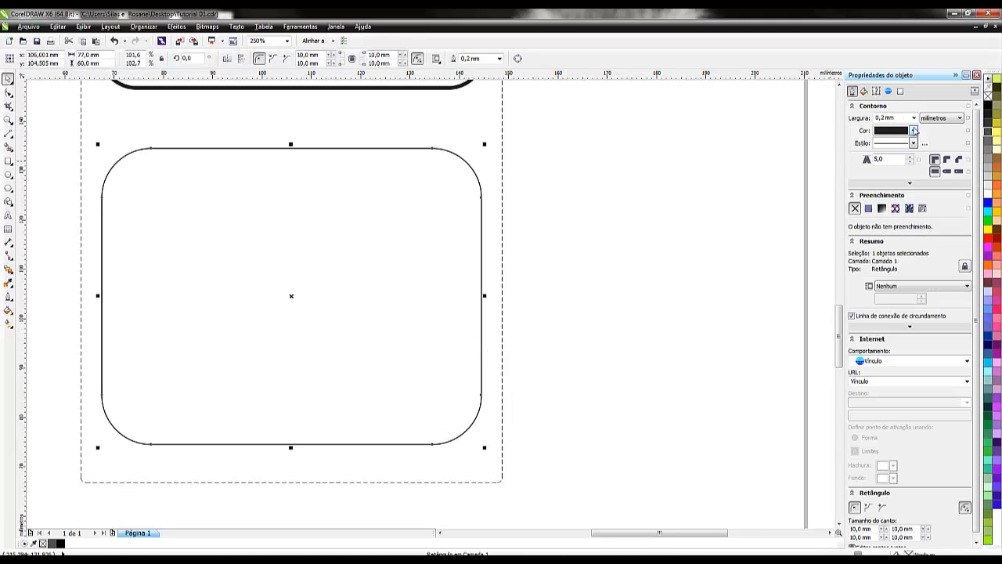
click(913, 118)
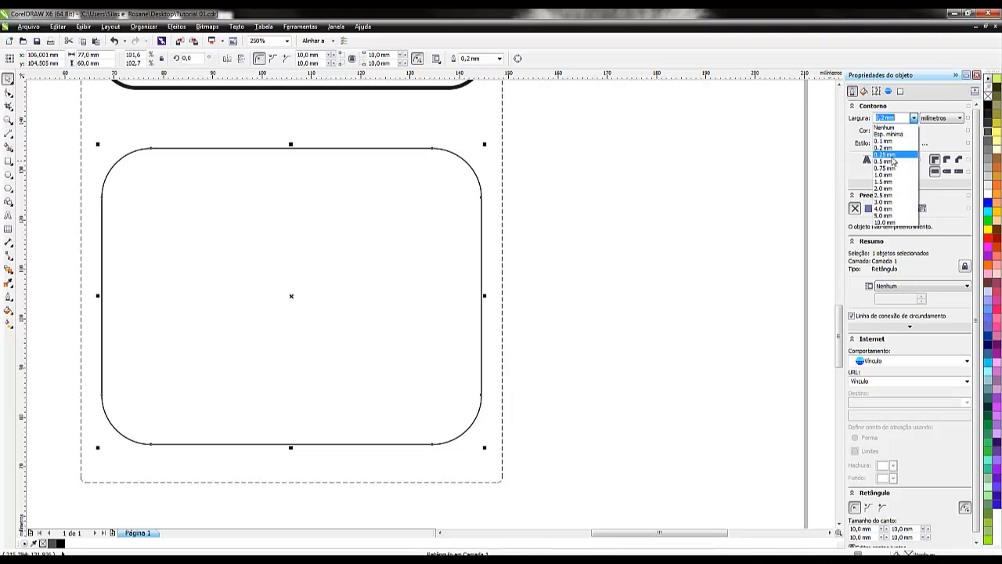
click(888, 162)
click(914, 130)
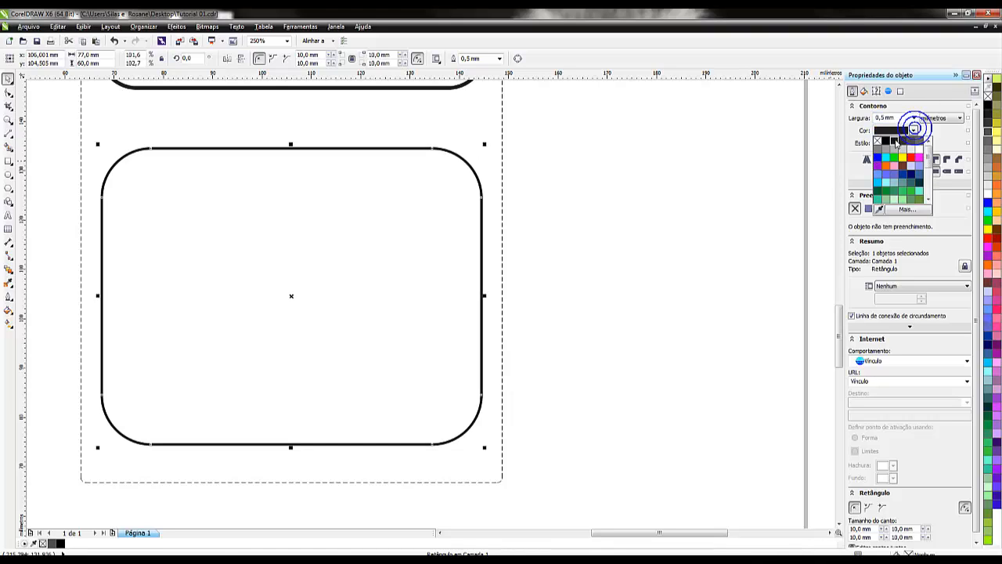
click(886, 142)
click(620, 281)
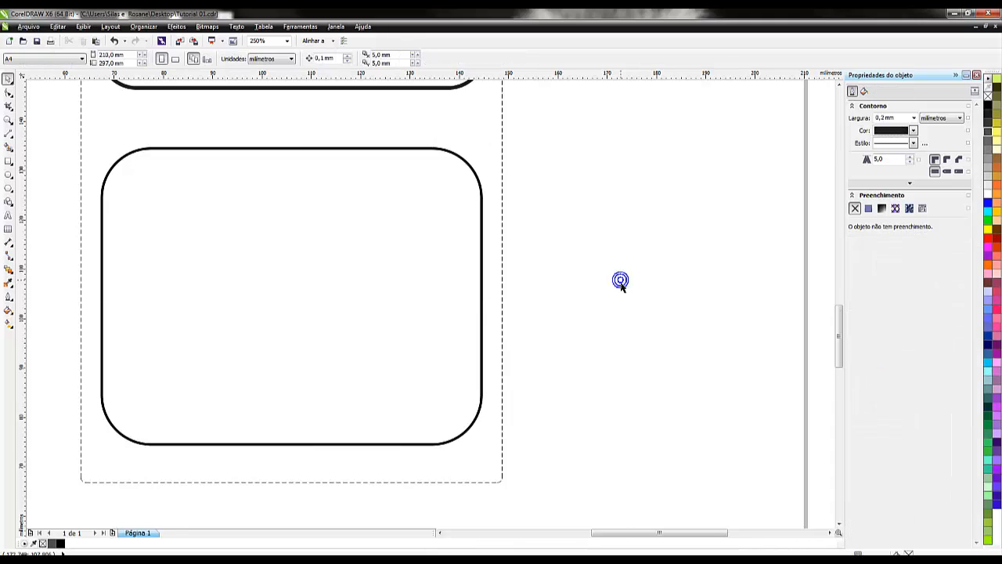
Duplicate the "Família Ø10mm" heading straight down to just above the lower rounded frame, at Y 137.7 mm.
scroll(621, 280, down, 3)
scroll(443, 212, up, 3)
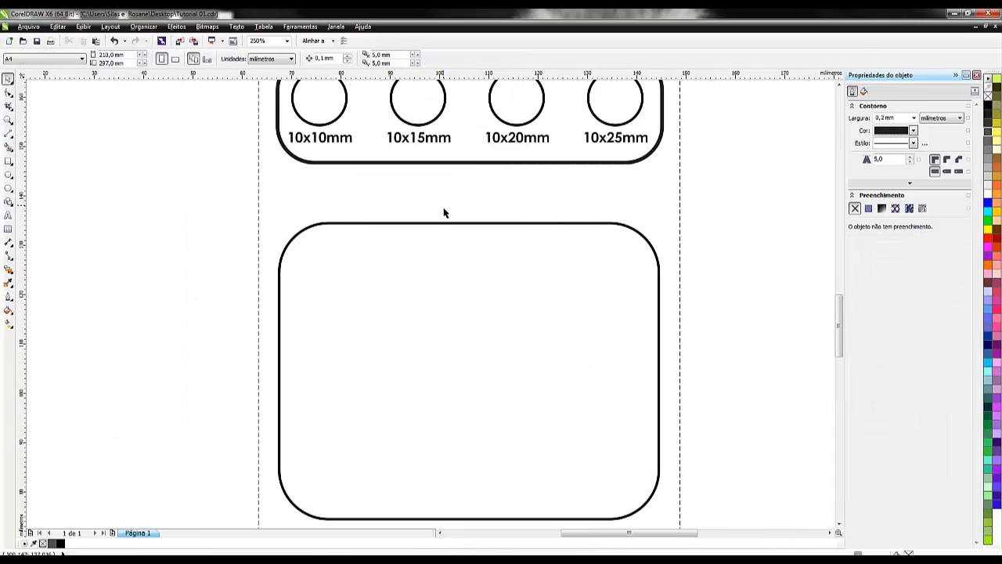
scroll(443, 212, down, 3)
scroll(455, 180, up, 3)
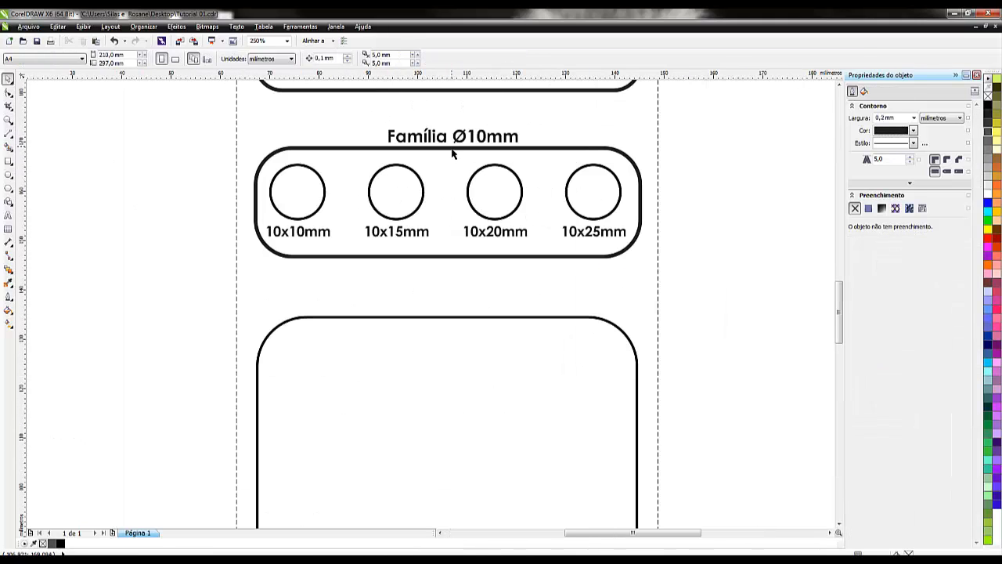
click(444, 140)
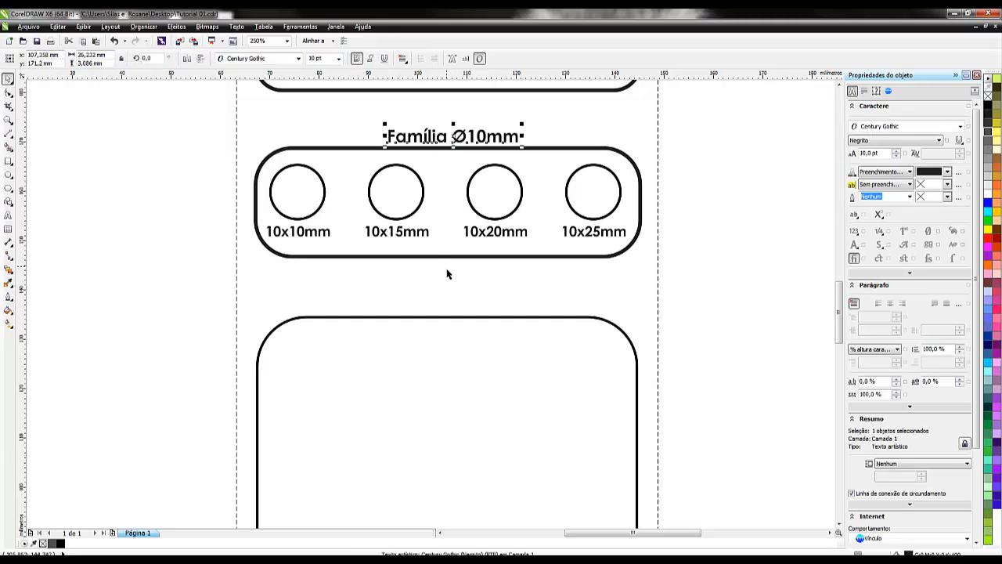
key(Down)
key(Down)
key(Down)
key(Down)
key(Down)
key(Down)
key(Down)
key(Down)
key(Down)
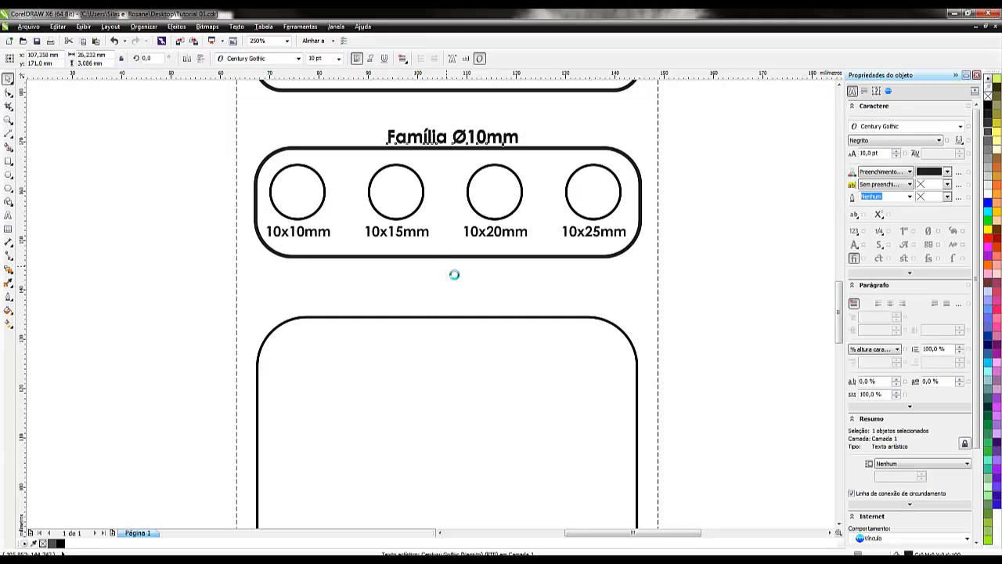
key(Down)
key(Down)
key(Down)
key(Down)
key(Down)
key(Down)
key(Down)
key(Down)
key(Down)
key(Down)
key(Down)
key(Down)
key(Down)
key(Down)
key(Down)
key(Down)
key(Down)
key(Down)
key(Down)
key(Down)
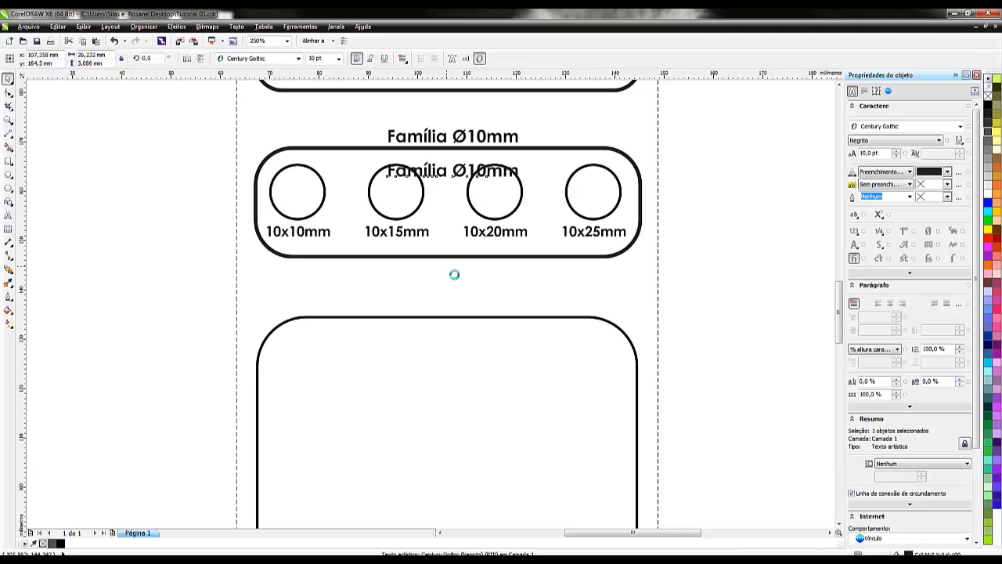
key(Down)
key(Down)
key(Down)
key(Down)
key(Down)
key(Down)
key(Down)
key(Down)
key(Down)
key(Down)
key(Down)
key(Down)
key(Down)
key(Down)
key(Down)
key(Down)
key(Down)
key(Down)
key(Down)
key(Down)
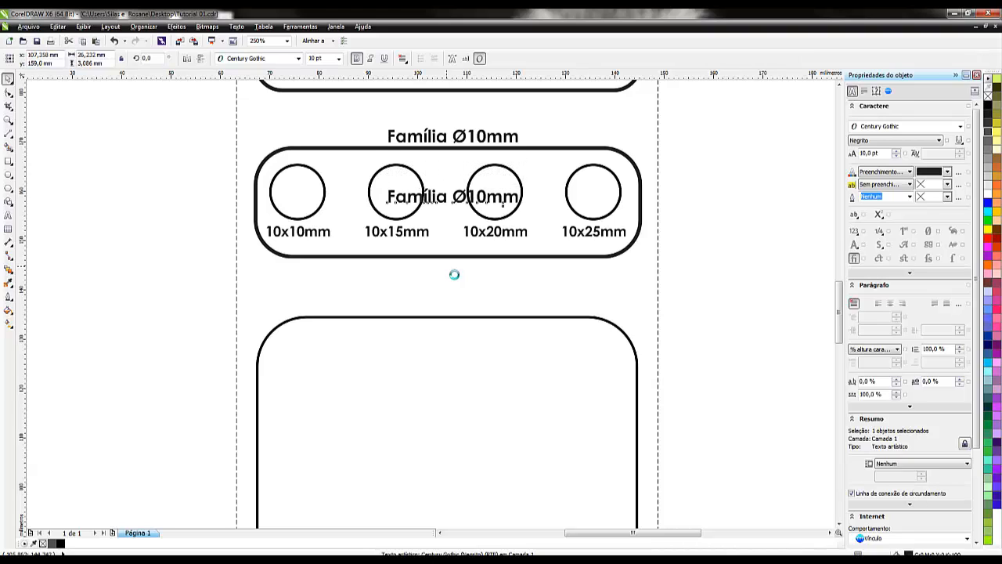
key(Down)
key(Down)
key(Down)
key(Down)
key(Down)
key(Down)
key(Down)
key(Down)
key(Down)
key(Down)
key(Down)
key(Down)
key(Down)
key(Down)
key(Down)
key(Down)
key(Down)
key(Down)
key(Down)
key(Down)
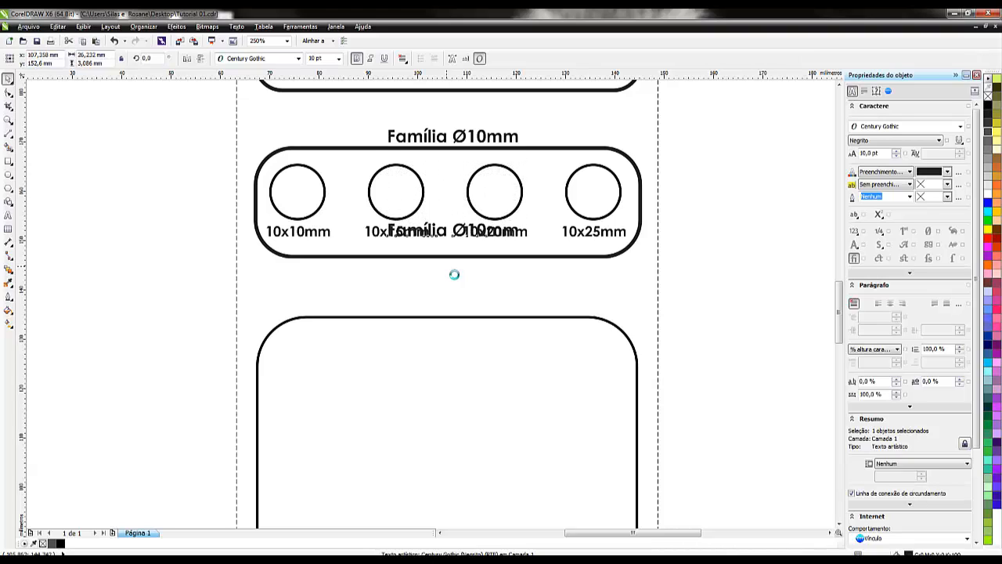
key(Down)
key(Down)
key(Down)
key(Down)
key(Down)
key(Down)
key(Down)
key(Down)
key(Down)
key(Down)
key(Down)
key(Down)
key(Down)
key(Down)
key(Down)
key(Down)
key(Down)
key(Down)
key(Down)
key(Down)
key(Down)
key(Down)
key(Down)
key(Down)
key(Down)
key(Down)
key(Down)
key(Down)
key(Down)
key(Down)
key(Down)
key(Down)
key(Down)
key(Down)
key(Down)
key(Down)
key(Down)
key(Down)
key(Down)
key(Down)
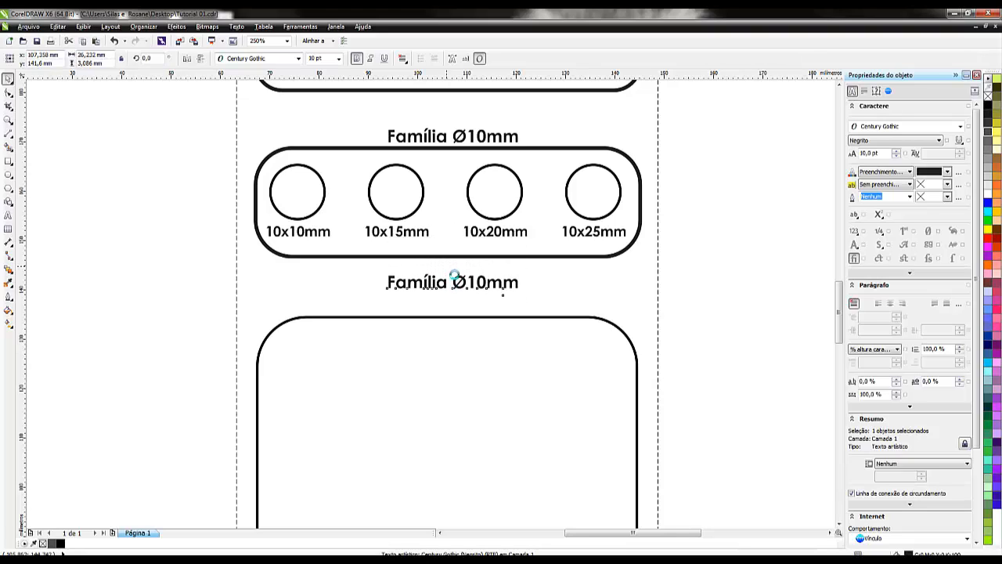
key(Down)
key(Down)
key(Down)
key(Down)
key(Down)
key(Down)
key(Down)
key(Down)
key(Down)
key(Down)
key(Down)
key(Down)
key(Down)
key(Down)
key(Down)
key(Down)
key(Down)
key(Down)
key(Down)
key(Down)
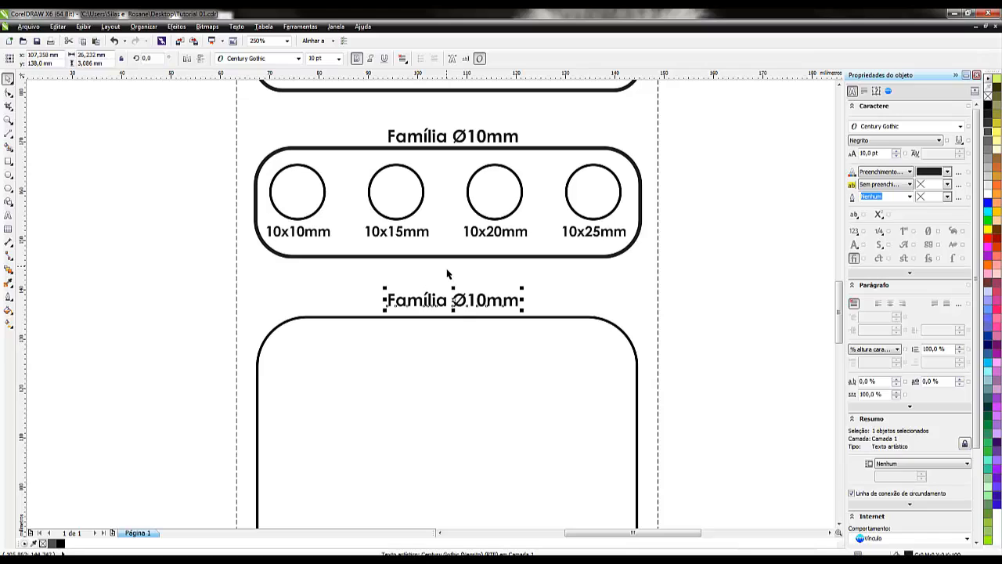
key(Down)
key(Down)
key(Down)
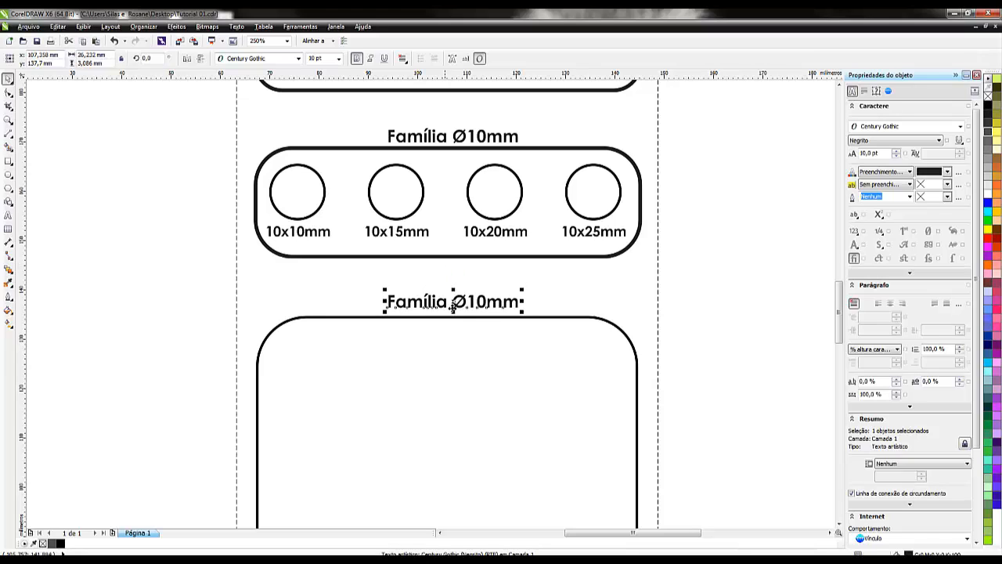
Replace the copied heading's text above the lower frame with "Porcas e Arruelas" and deselect it.
double_click(441, 304)
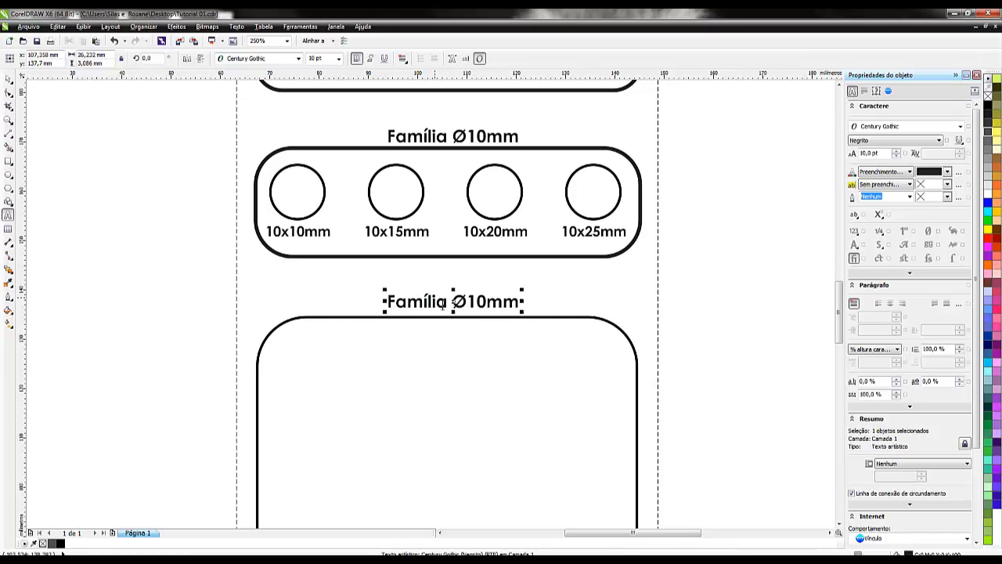
key(Delete)
key(BackSpace)
key(BackSpace)
key(BackSpace)
key(BackSpace)
key(Delete)
key(Delete)
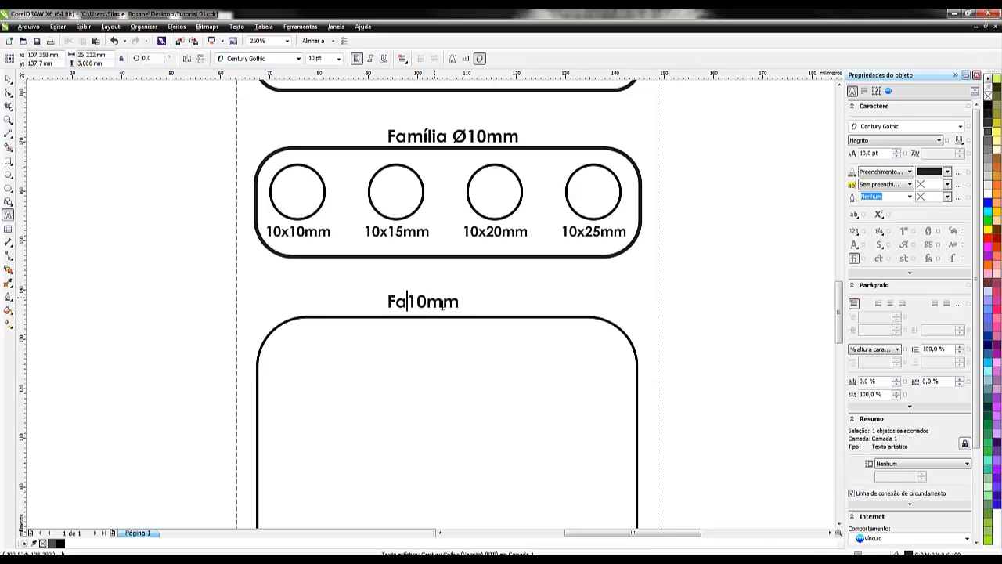
key(BackSpace)
key(Delete)
key(Delete)
key(Delete)
key(Delete)
key(BackSpace)
text(Porcas)
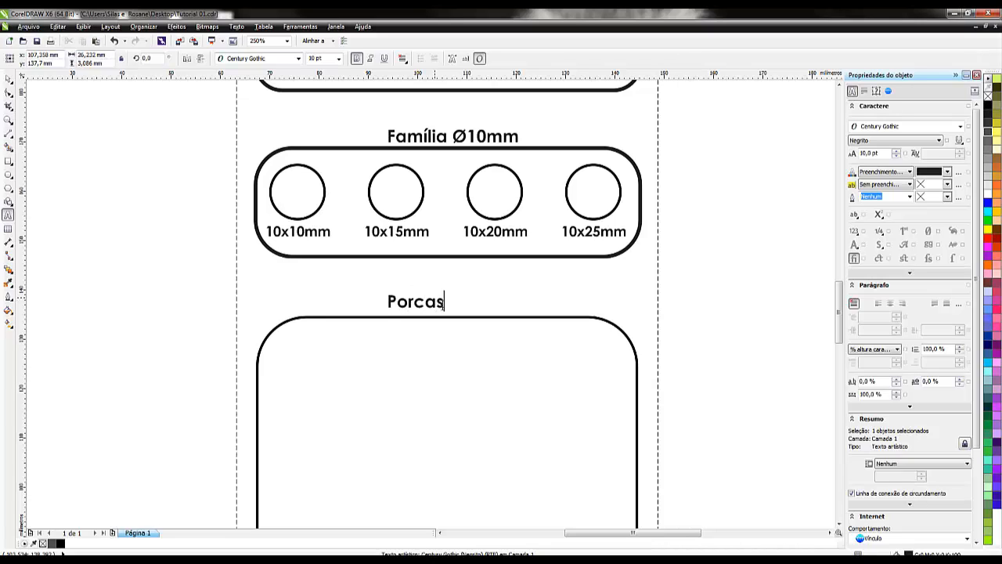
text( e Arruelas)
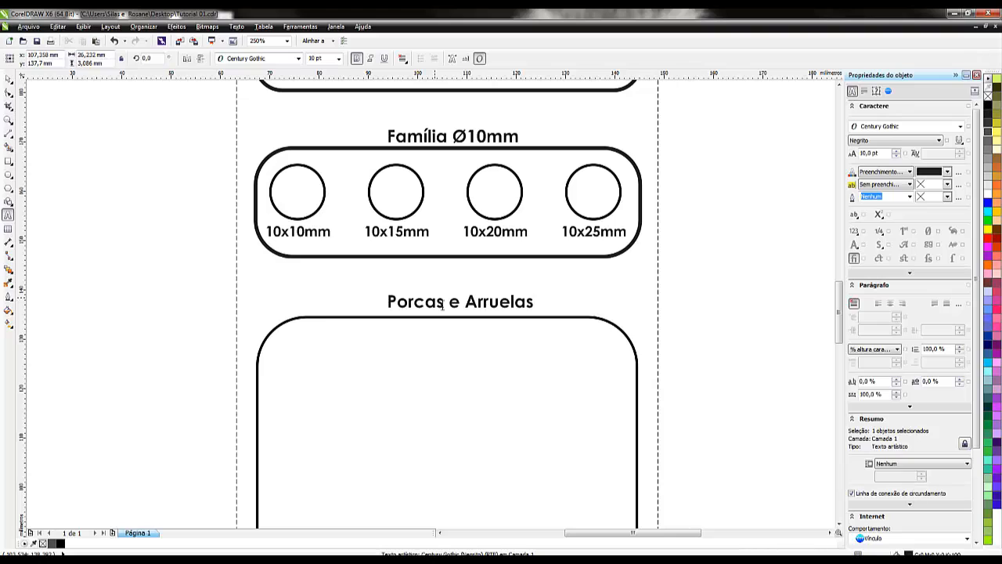
click(8, 78)
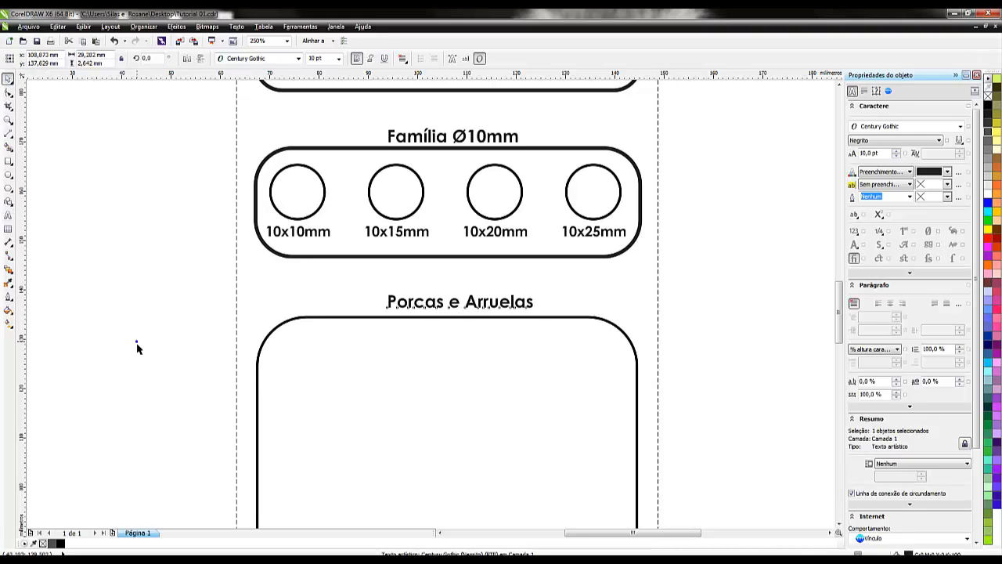
click(136, 345)
Export the drawing to the desktop as the PNG image "Tutorial Final", in 24-bit RGB colour with transparency.
scroll(137, 345, down, 1)
scroll(140, 415, down, 2)
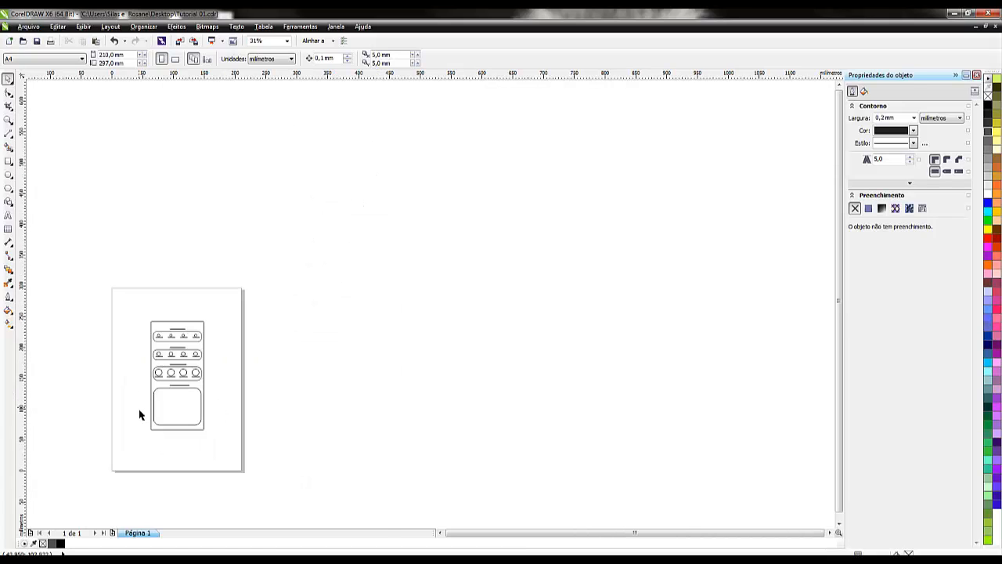
scroll(96, 363, up, 1)
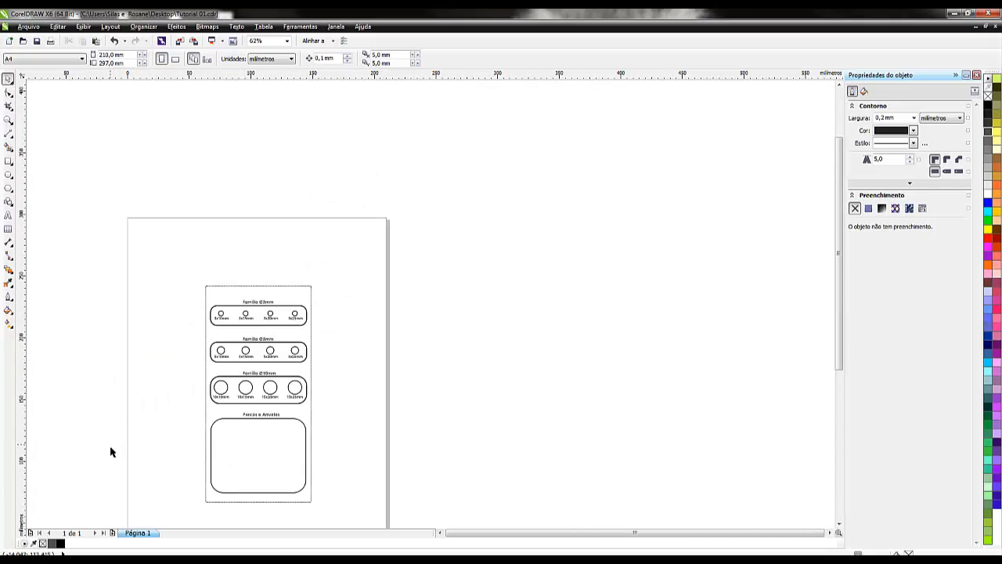
key(F4)
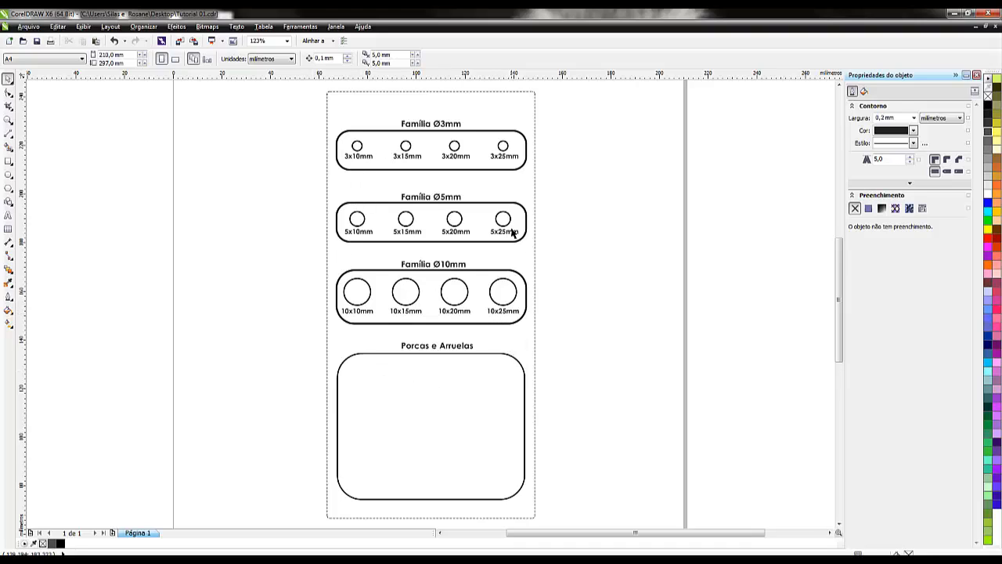
click(29, 27)
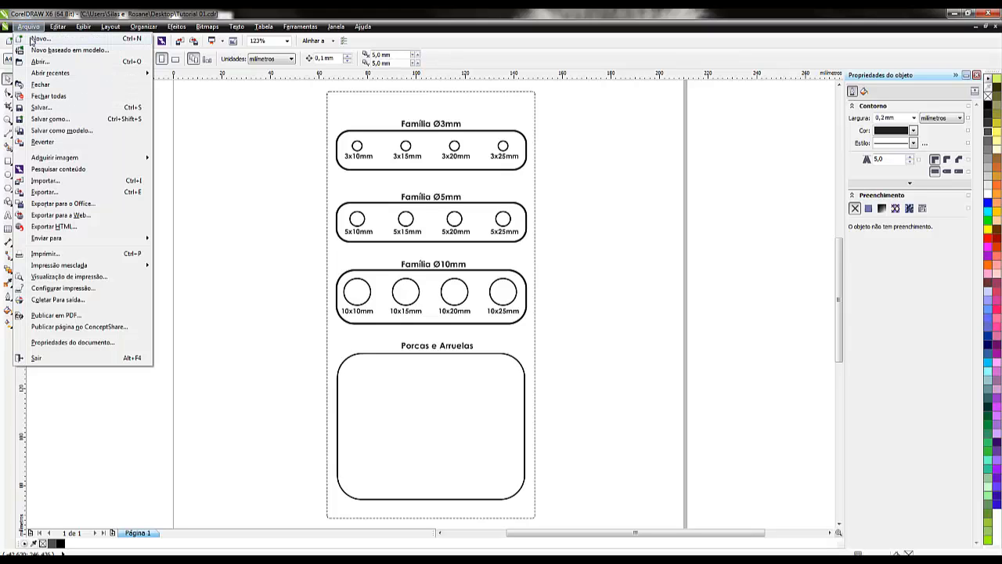
click(82, 192)
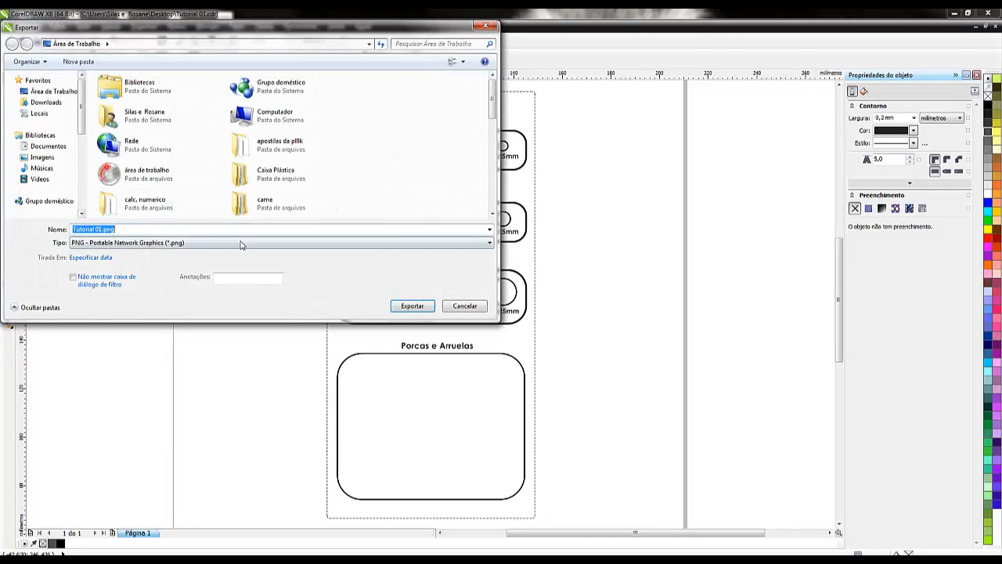
click(242, 243)
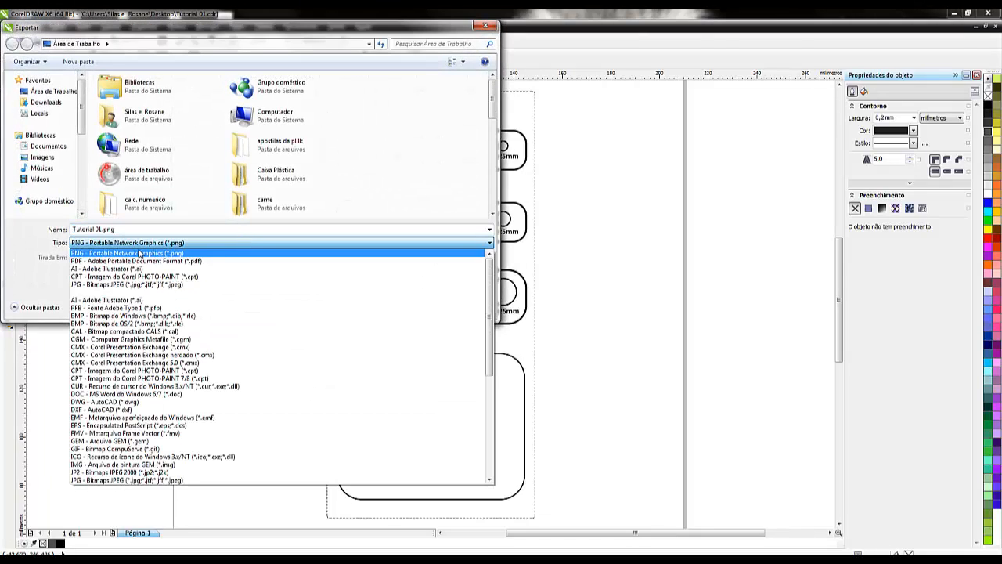
click(178, 256)
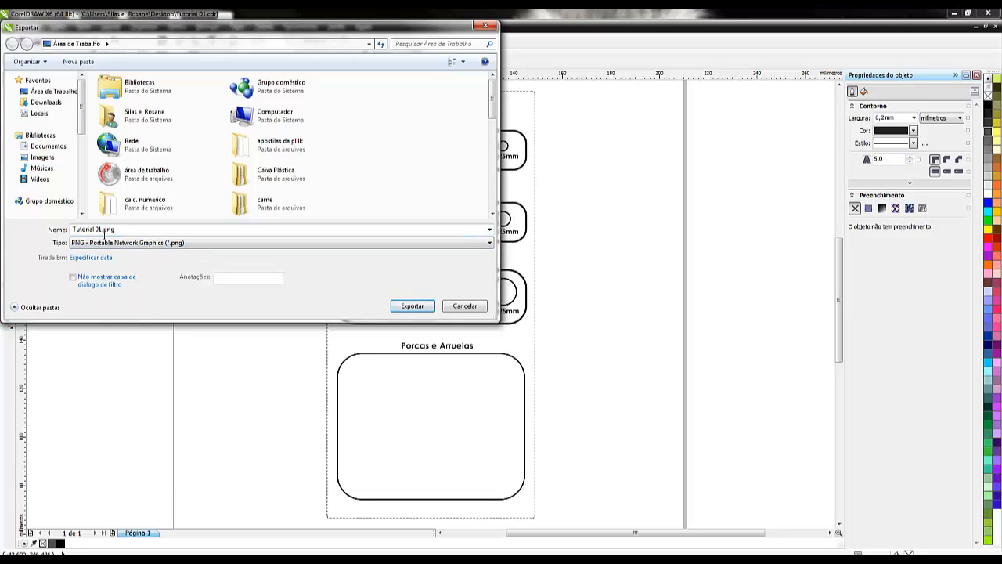
click(104, 230)
click(138, 257)
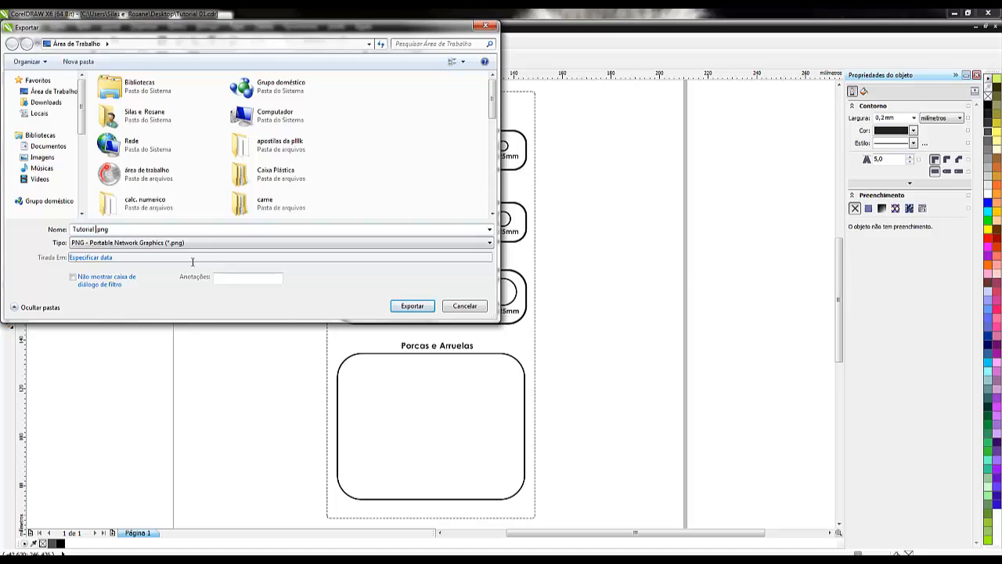
text(Final)
click(410, 308)
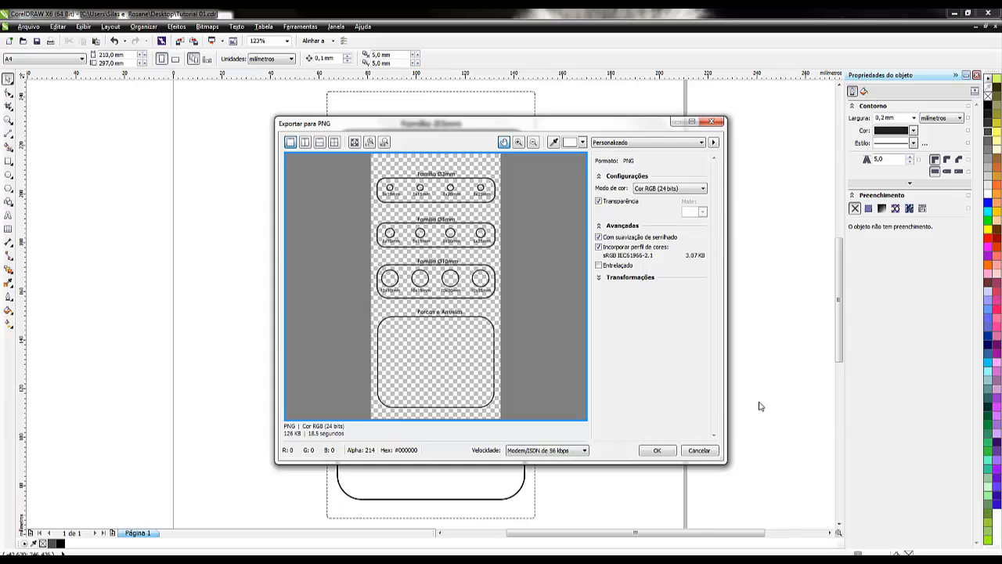
click(660, 450)
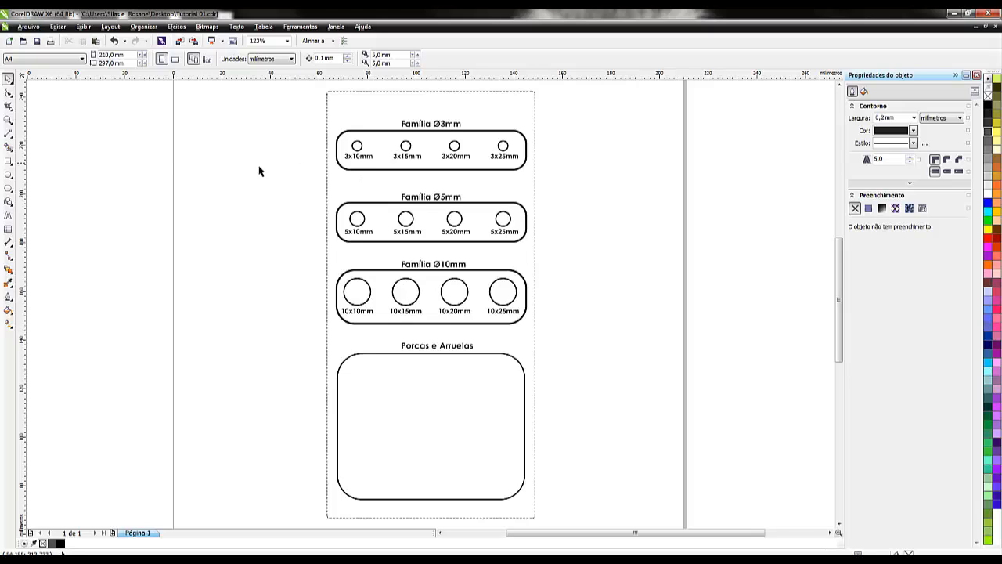
Save the drawing and group all of its objects together, undoing a trial move of the group.
click(36, 43)
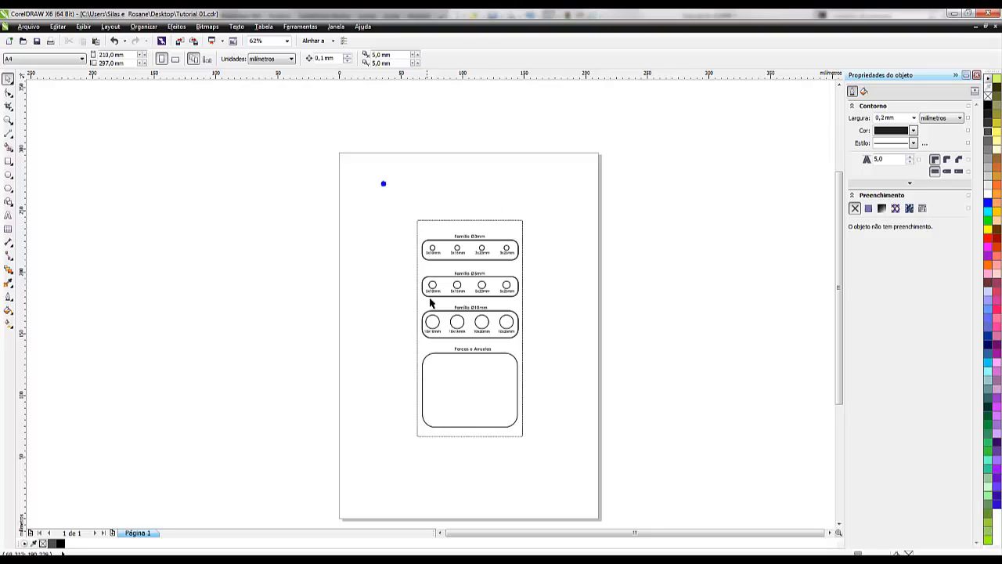
drag(394, 209, 552, 468)
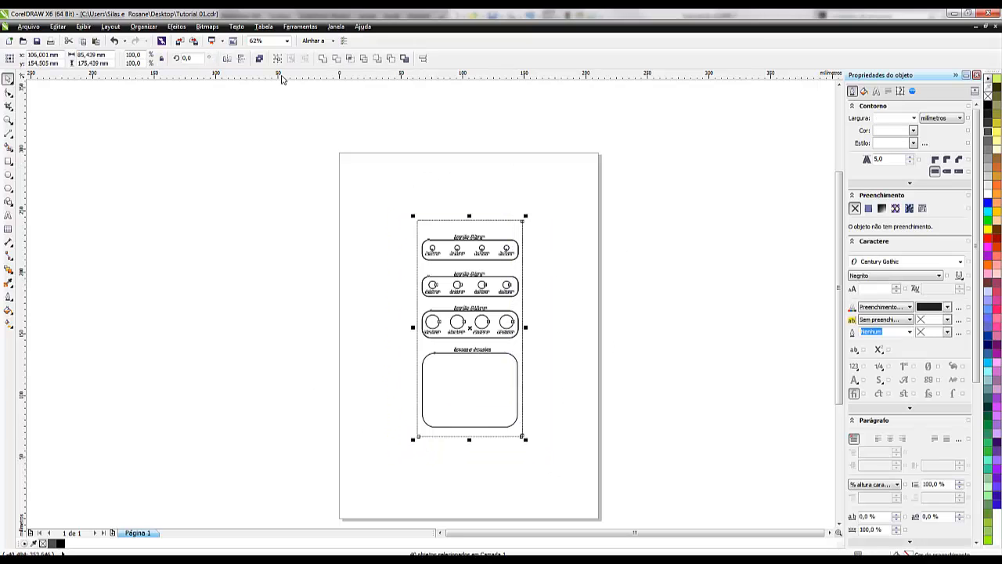
click(278, 59)
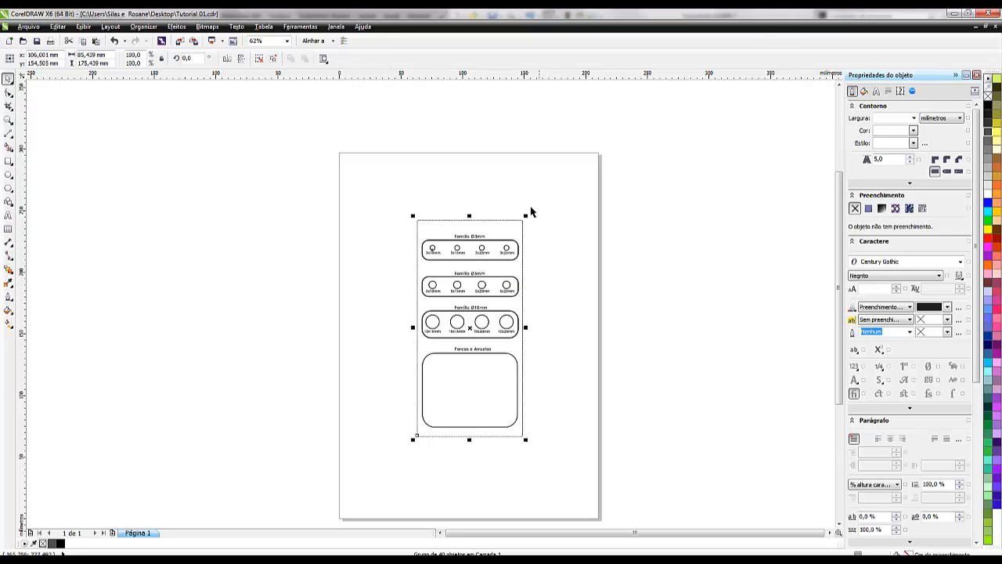
drag(478, 332, 621, 230)
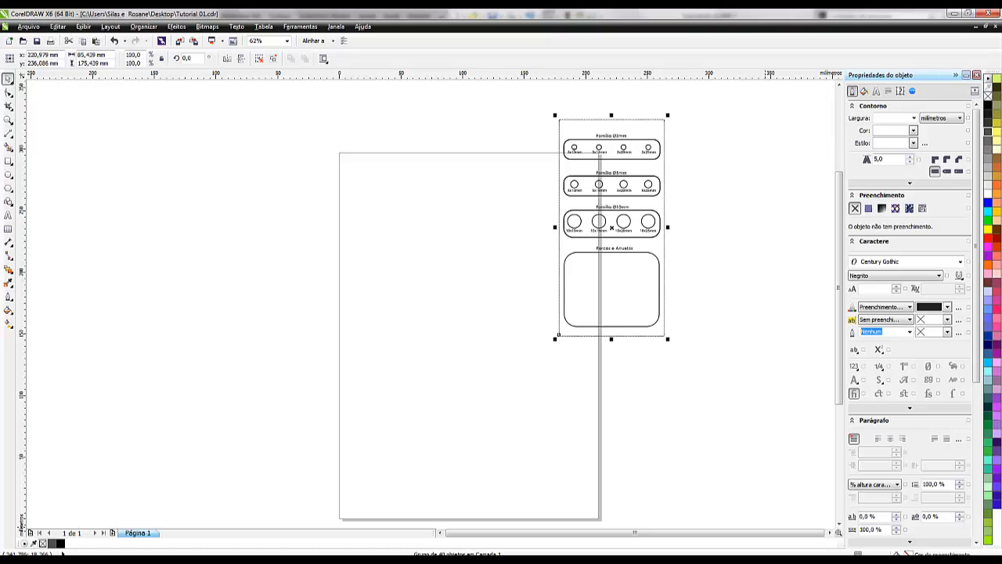
key(ctrl+z)
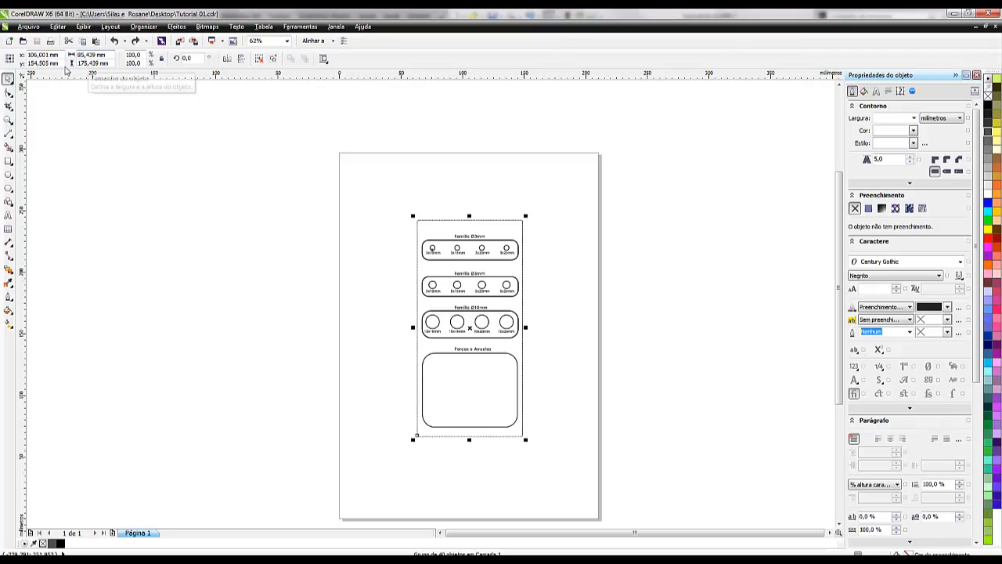
Minimize the drawing program and switch to the Tutorial 01 part in SolidWorks.
click(954, 13)
click(451, 360)
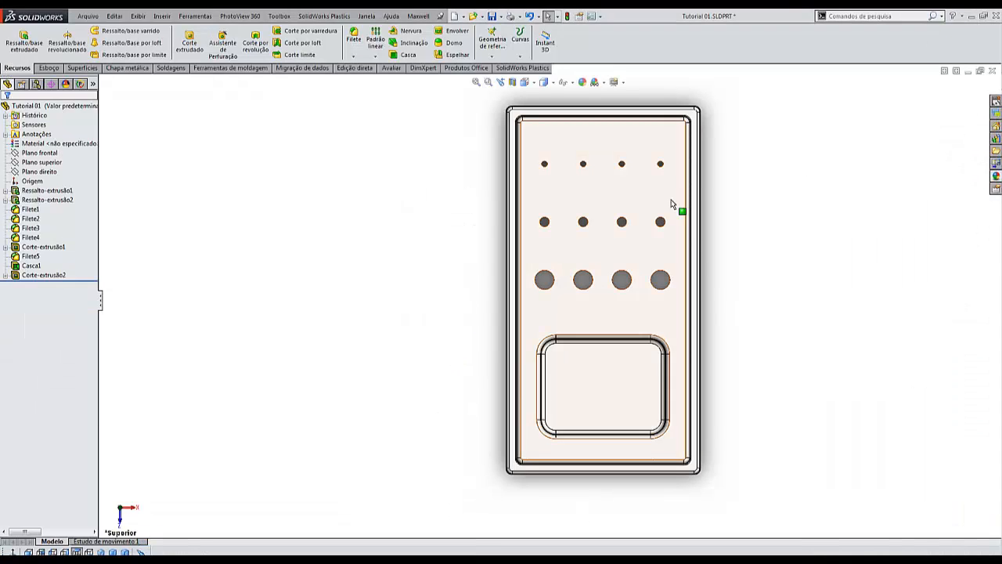
Hide the Produtos Office command set and show it again.
right_click(467, 72)
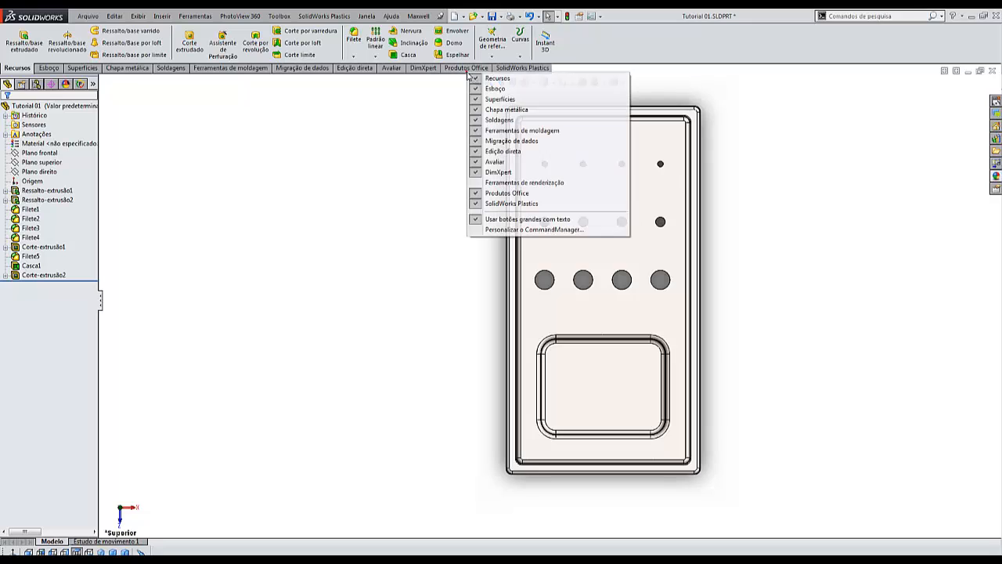
click(489, 193)
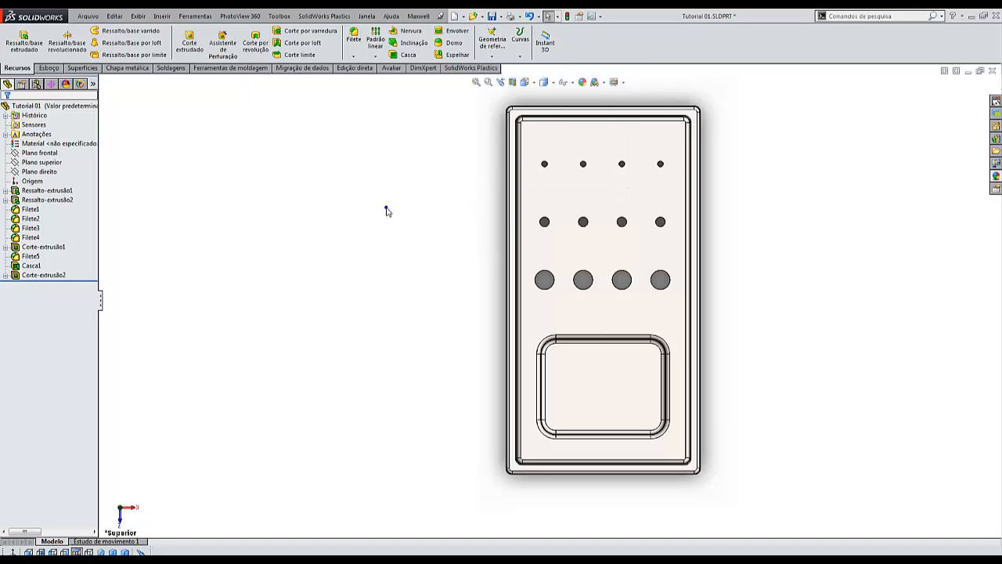
right_click(468, 70)
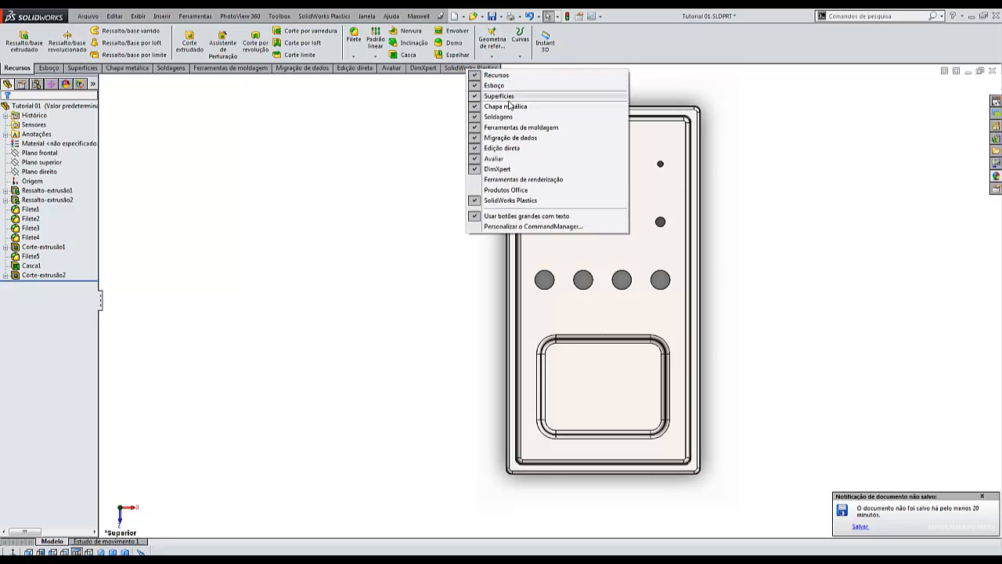
click(477, 192)
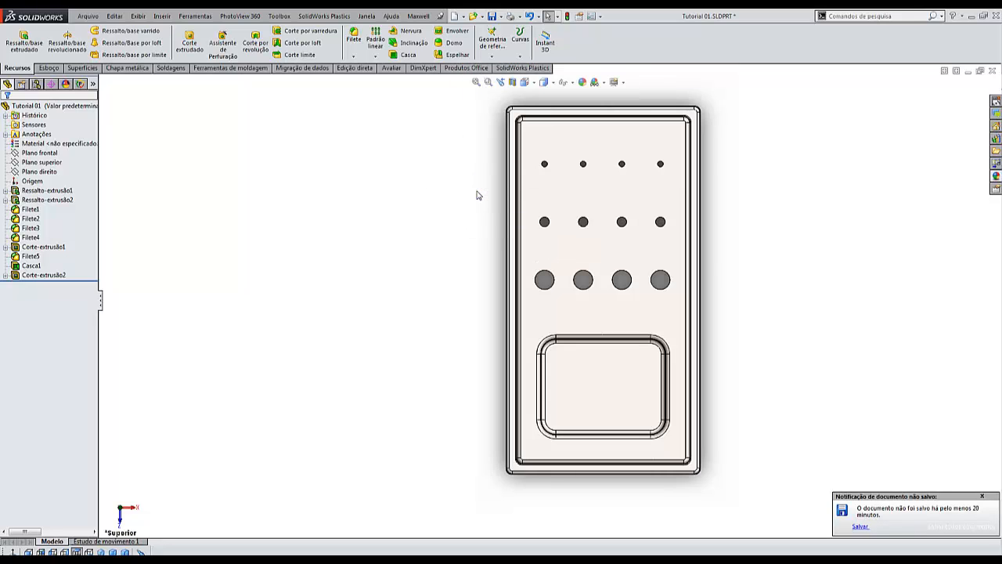
Toggle the Ferramentas de renderização command set on and off, and restore it by unloading and reloading the PhotoView 360 add-in.
click(454, 70)
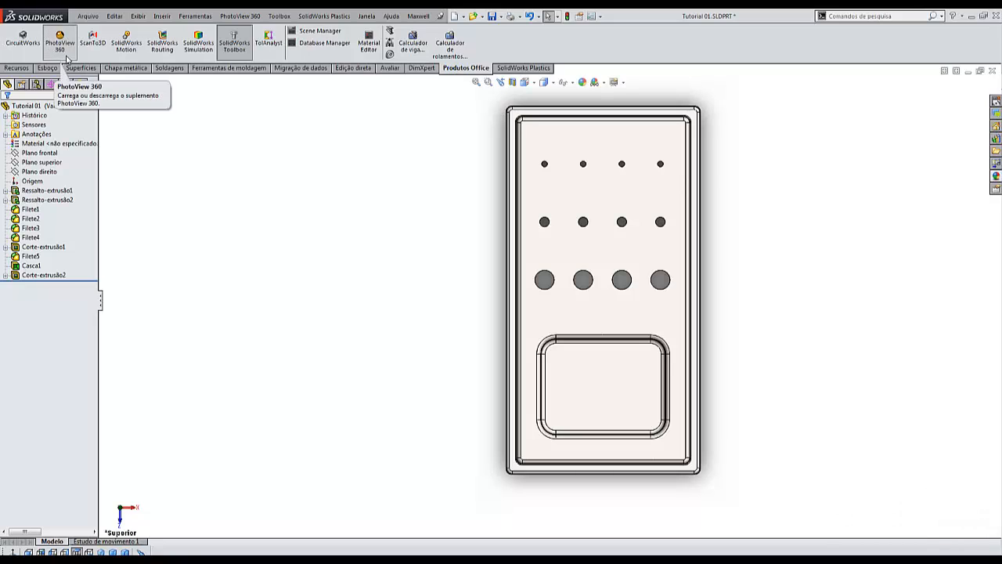
right_click(424, 76)
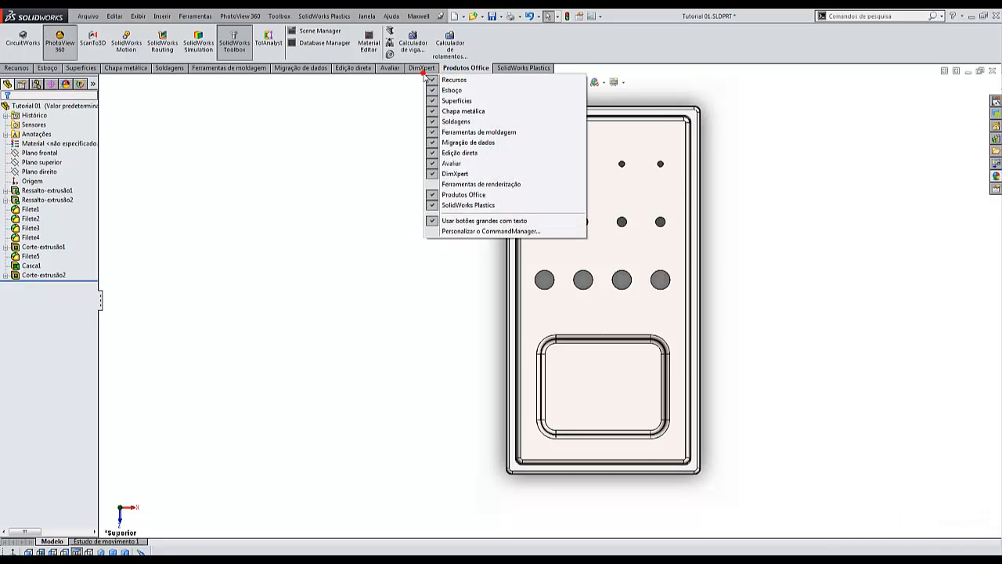
click(431, 186)
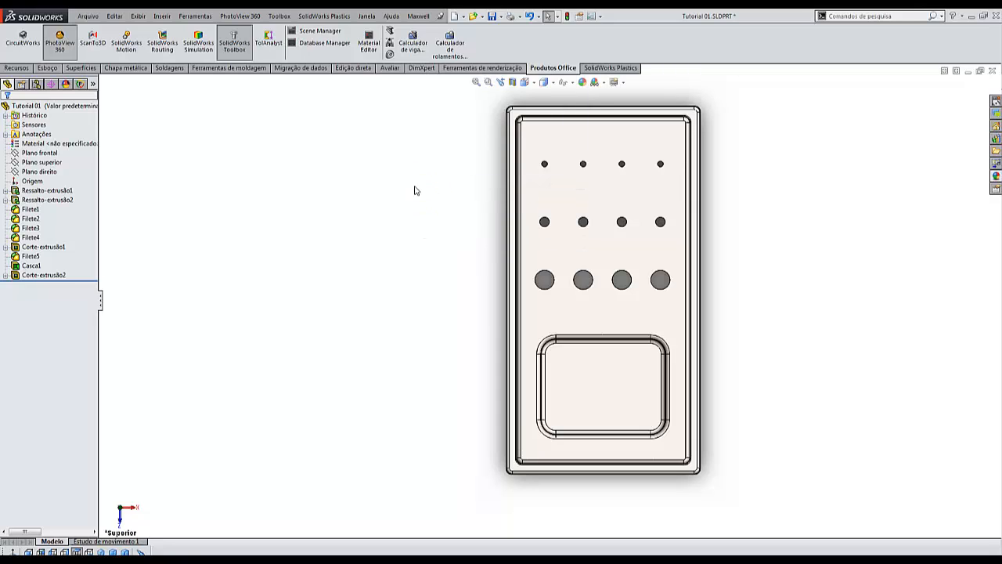
right_click(468, 71)
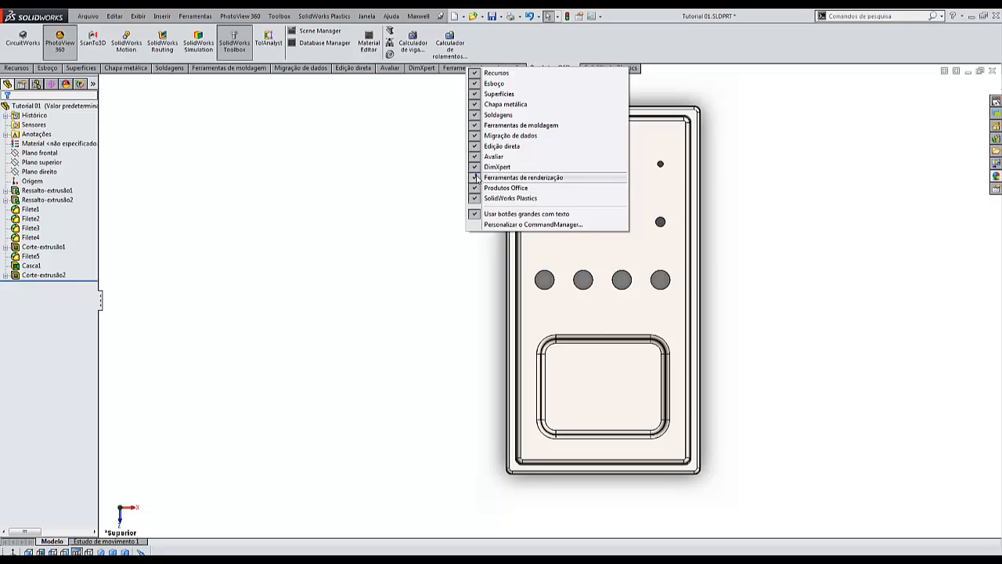
click(480, 188)
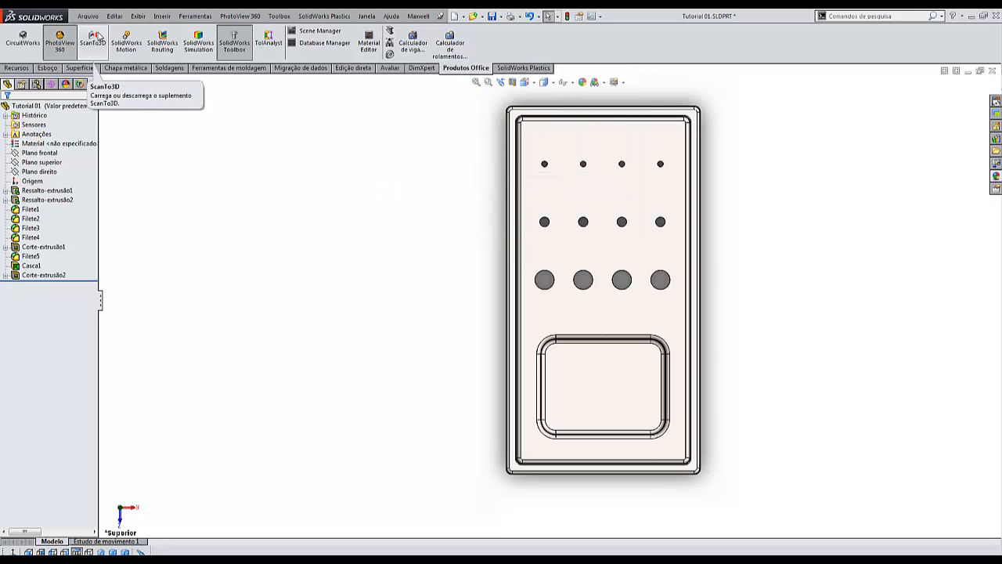
click(59, 40)
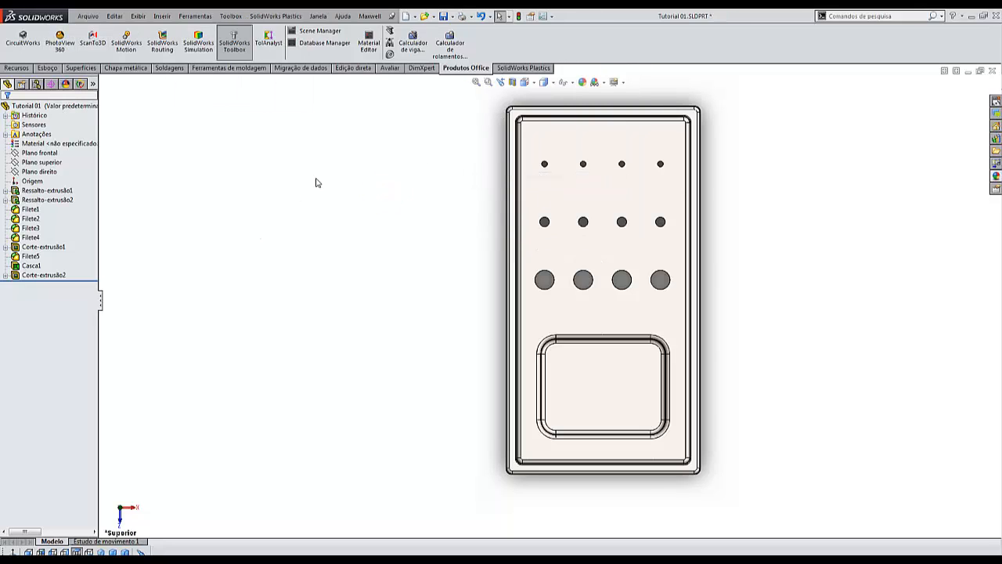
click(59, 41)
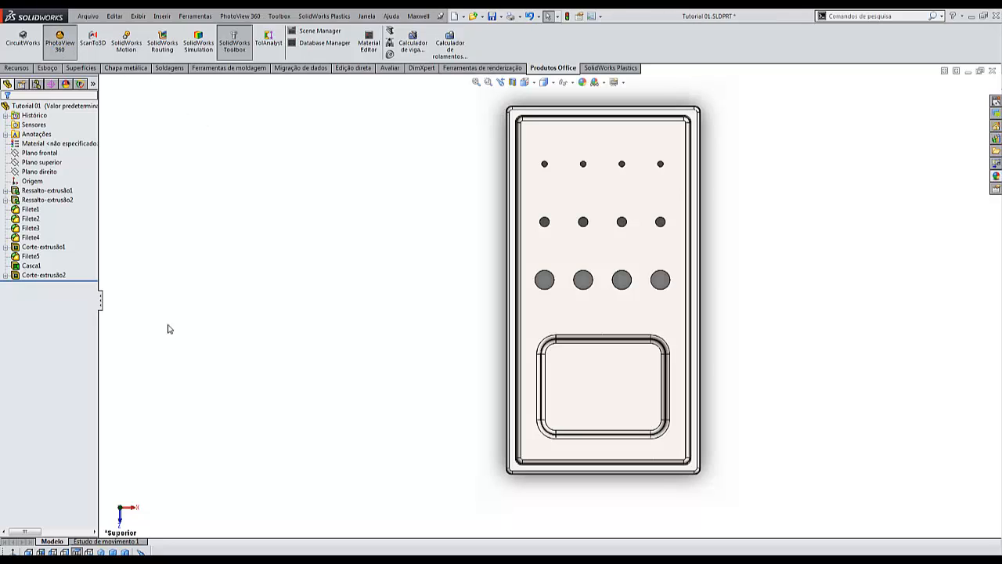
Start a decal on the part's large flat face with the holes, using Tutorial Final.png from the desktop as its image.
click(471, 69)
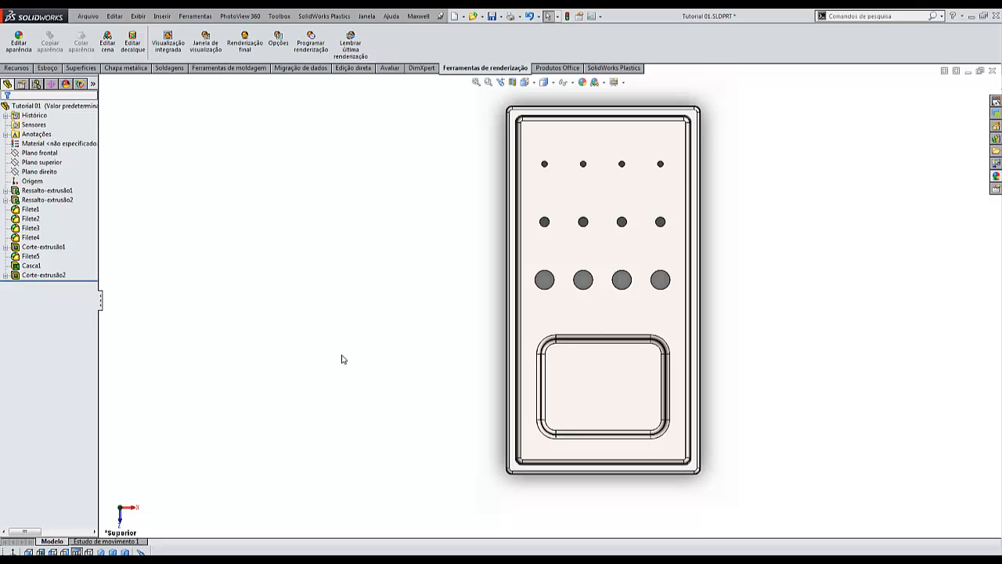
click(133, 44)
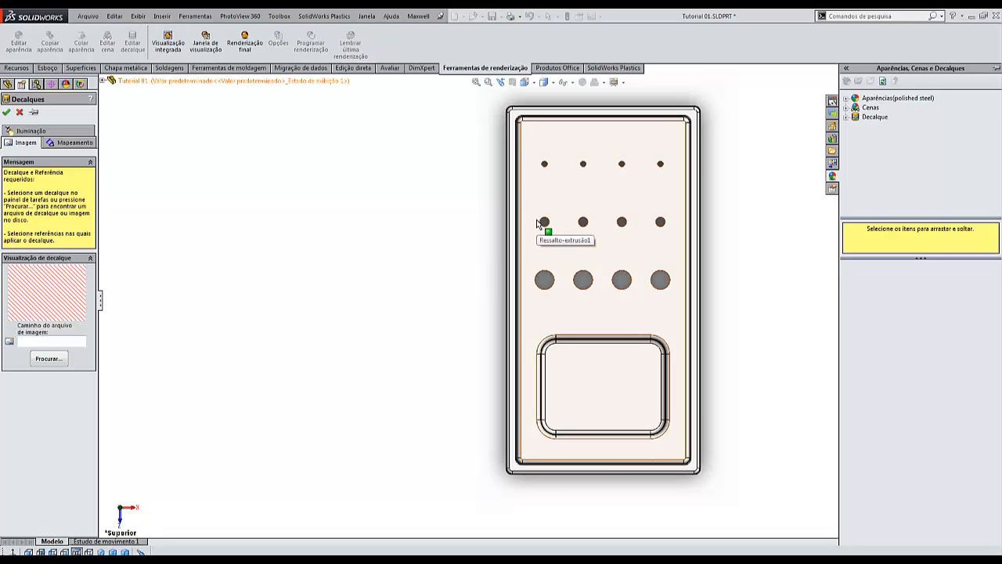
click(562, 204)
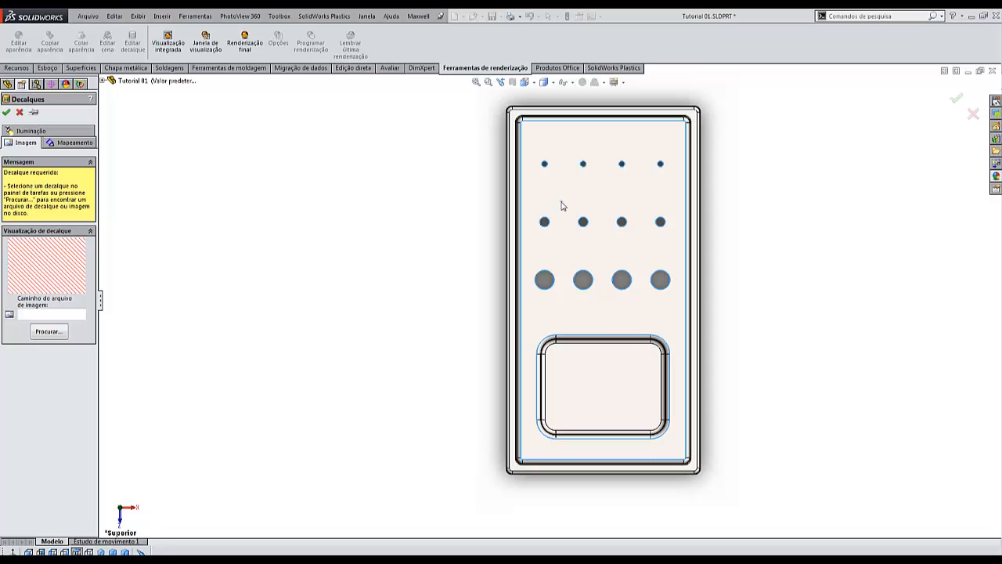
click(41, 332)
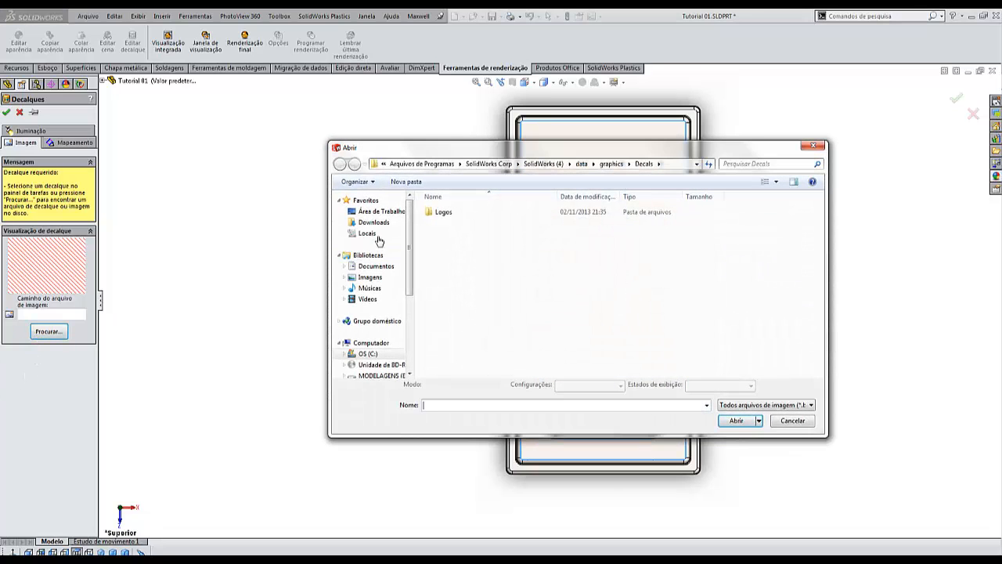
click(381, 212)
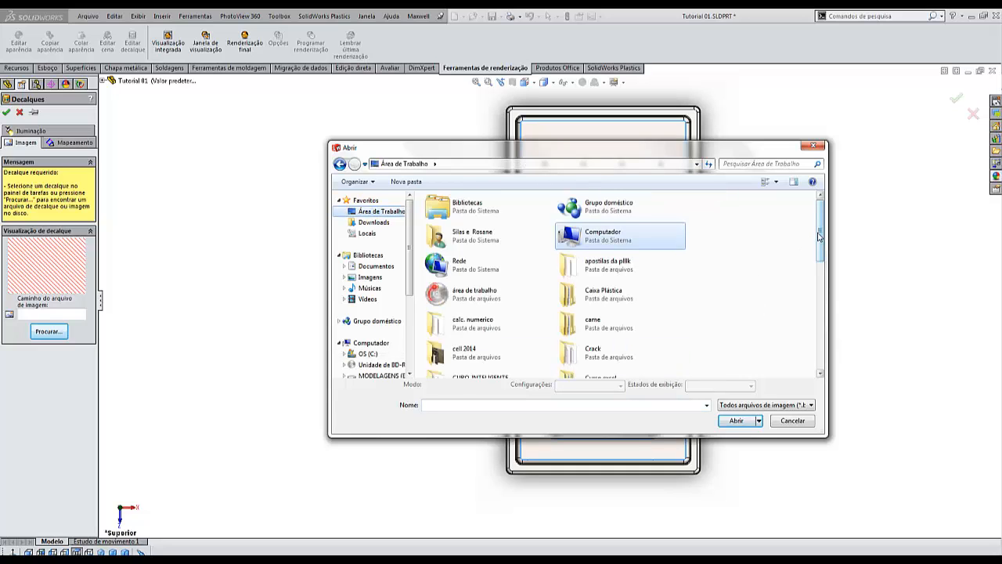
drag(820, 233, 811, 354)
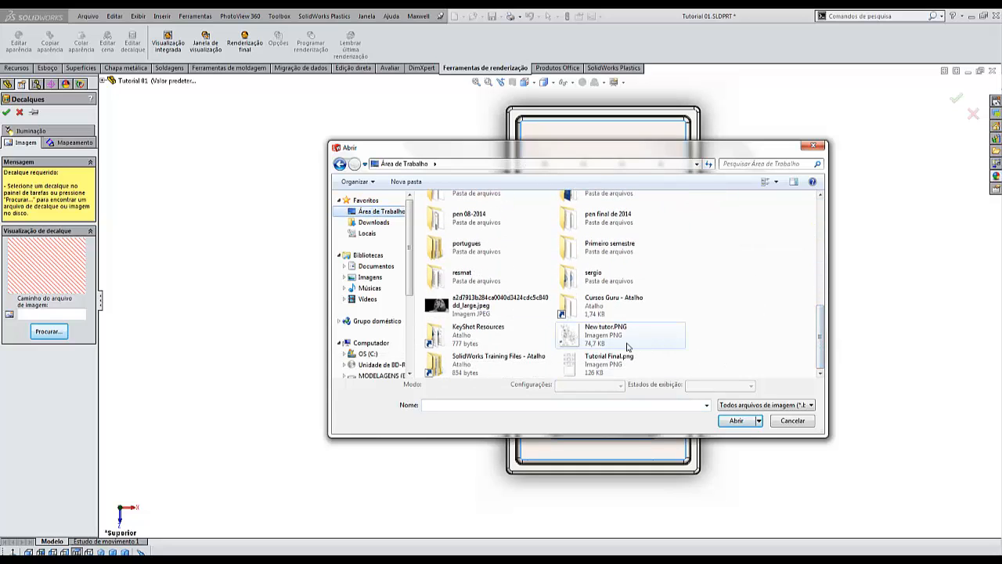
click(588, 358)
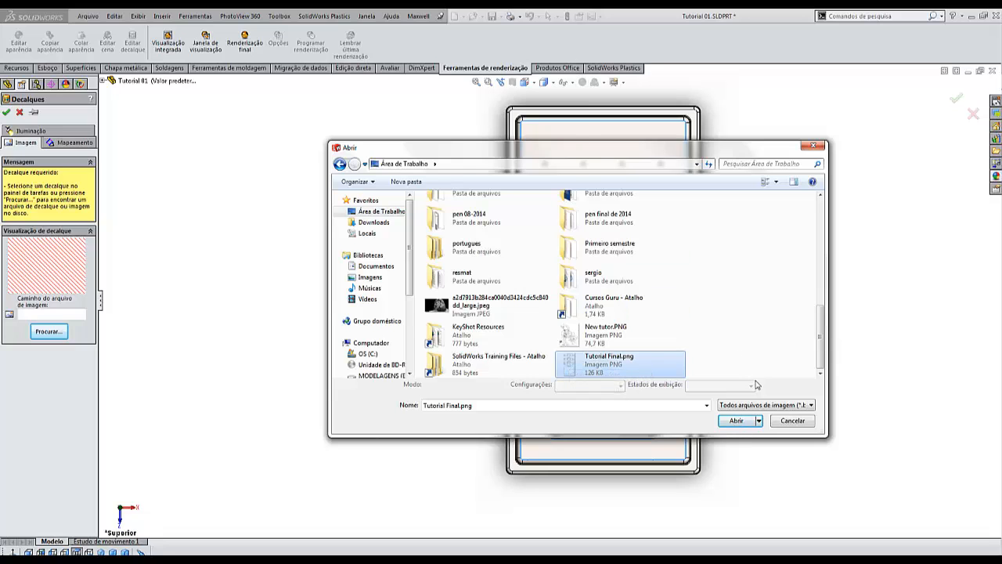
click(736, 421)
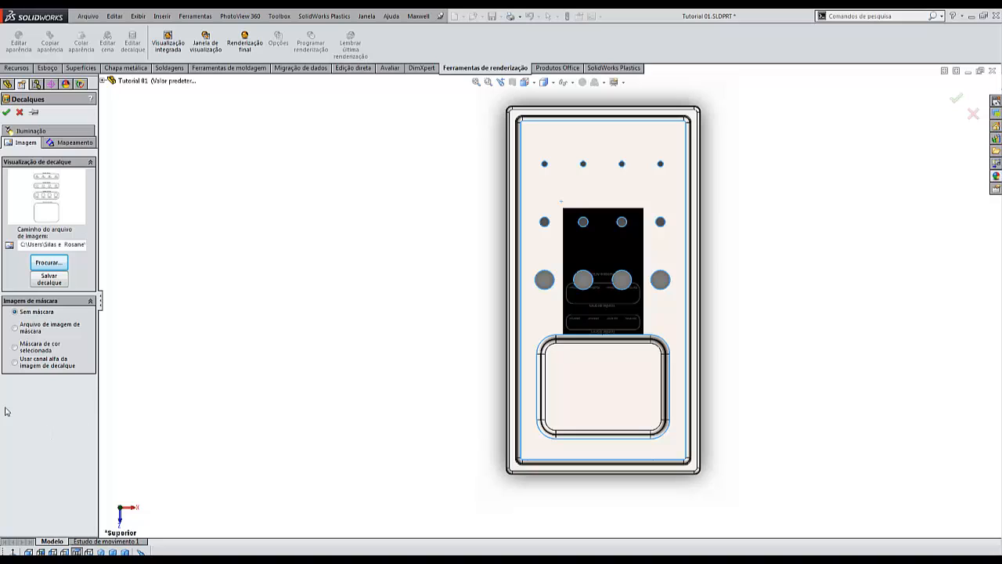
Mask the decal with its own alpha channel and mirror it both horizontally and vertically.
click(17, 365)
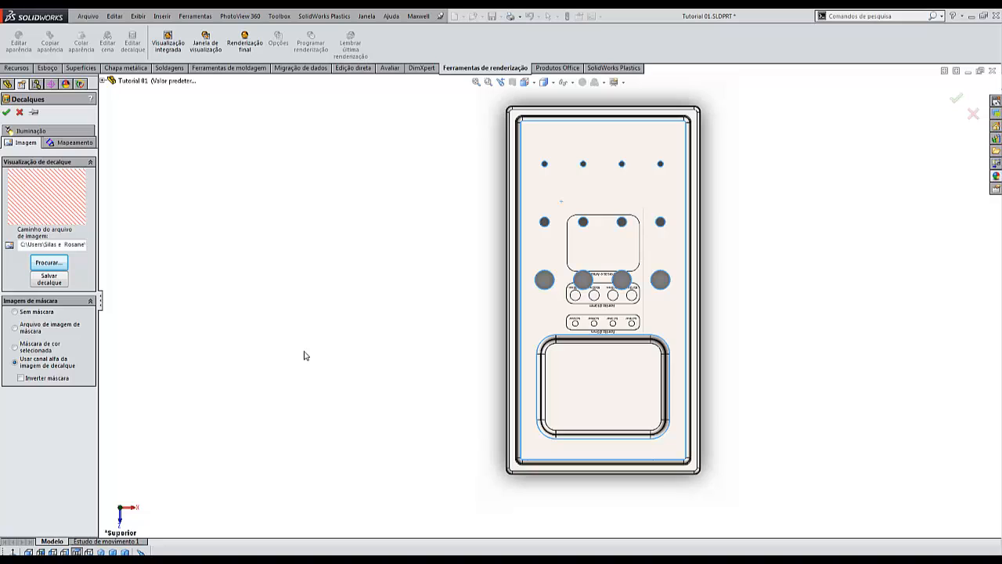
click(69, 142)
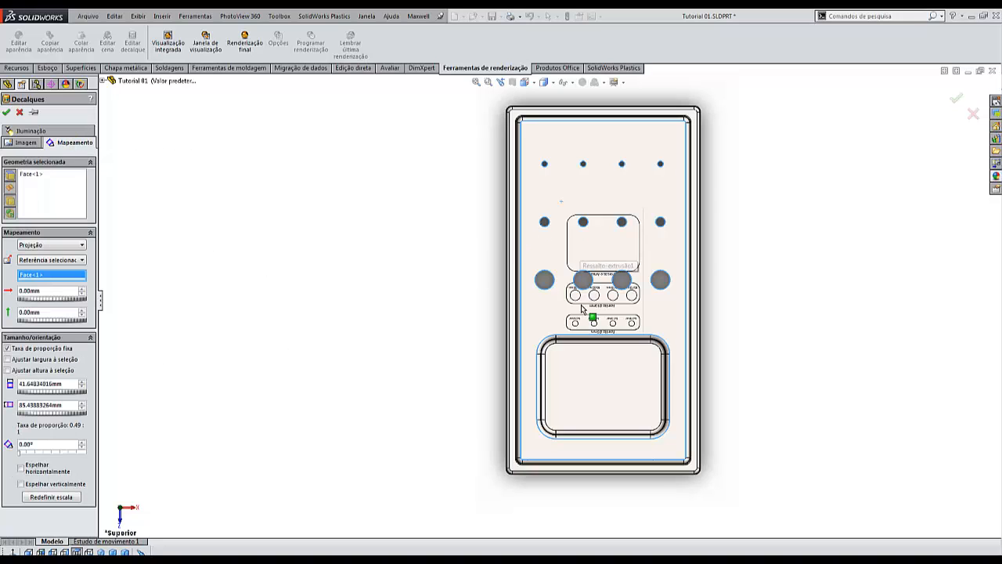
click(21, 468)
click(20, 484)
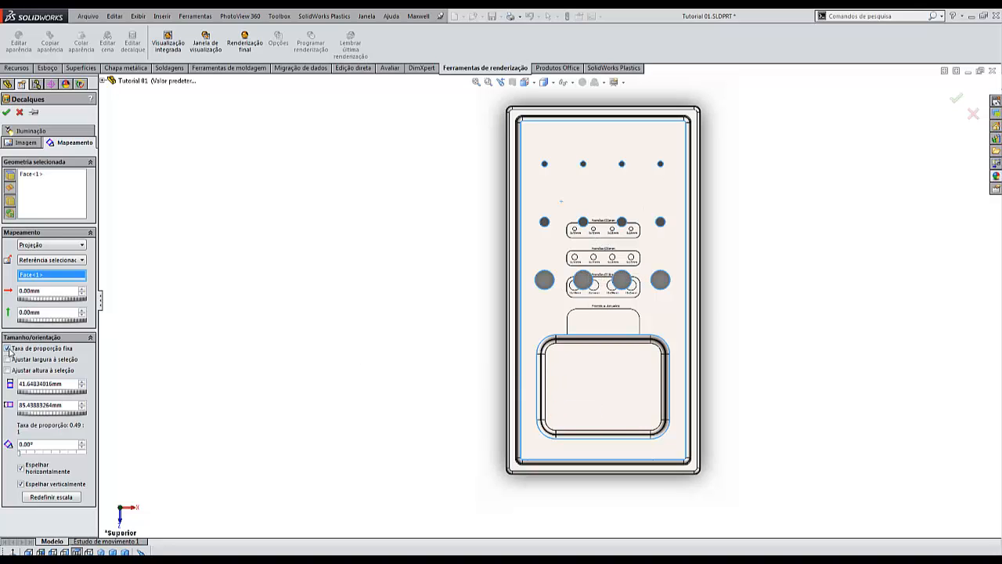
Release the decal's fixed aspect ratio, set its width to 85.439 mm and height to 175.499 mm, and apply it.
click(7, 348)
double_click(70, 385)
text(85.439)
double_click(63, 404)
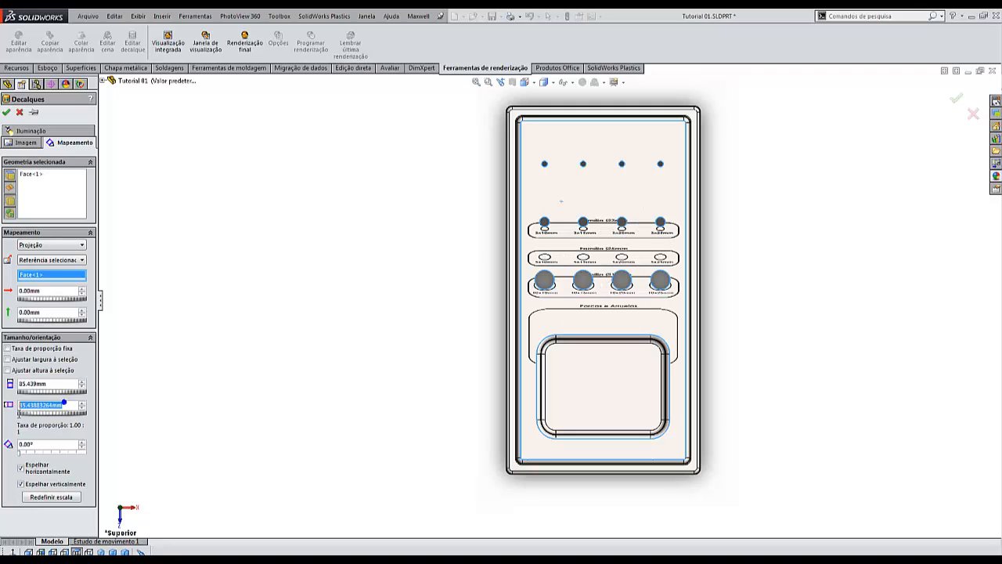
text(1)
text(75.499)
key(Return)
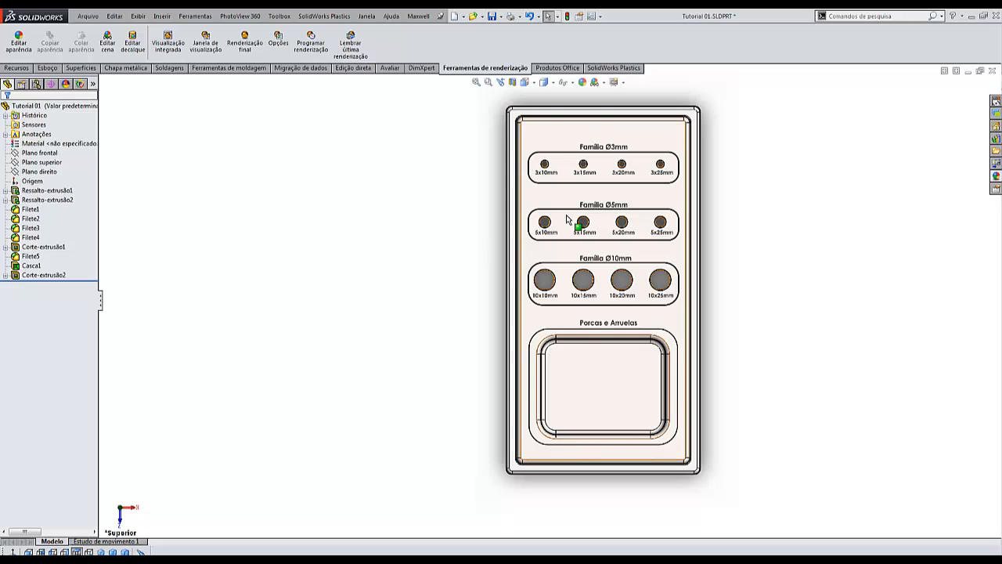
Examine how the decal's labels, rings and frames line up with the holes and the pocket.
scroll(567, 218, down, 4)
scroll(566, 217, up, 2)
scroll(587, 181, down, 2)
scroll(587, 181, down, 3)
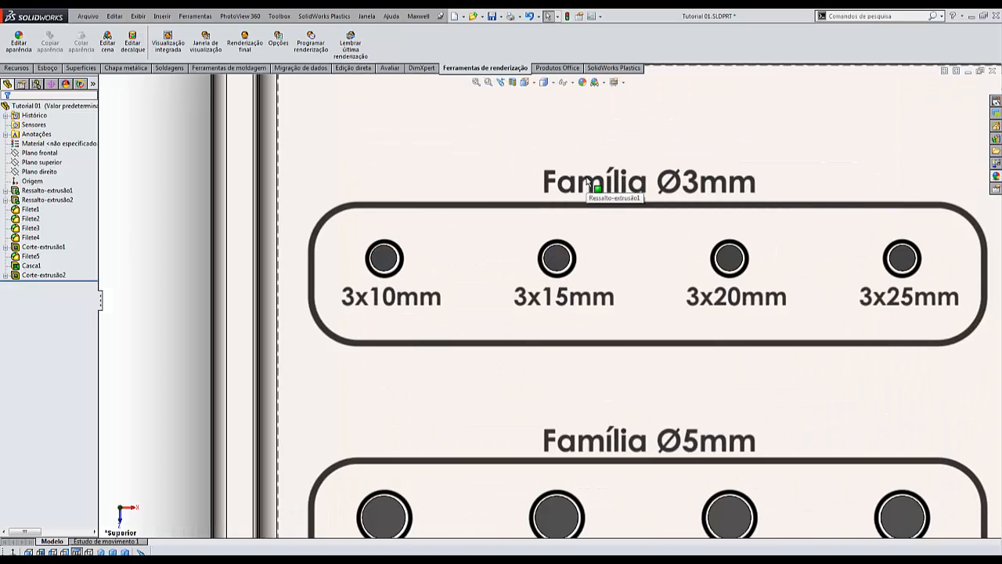
scroll(549, 264, up, 1)
scroll(552, 264, down, 2)
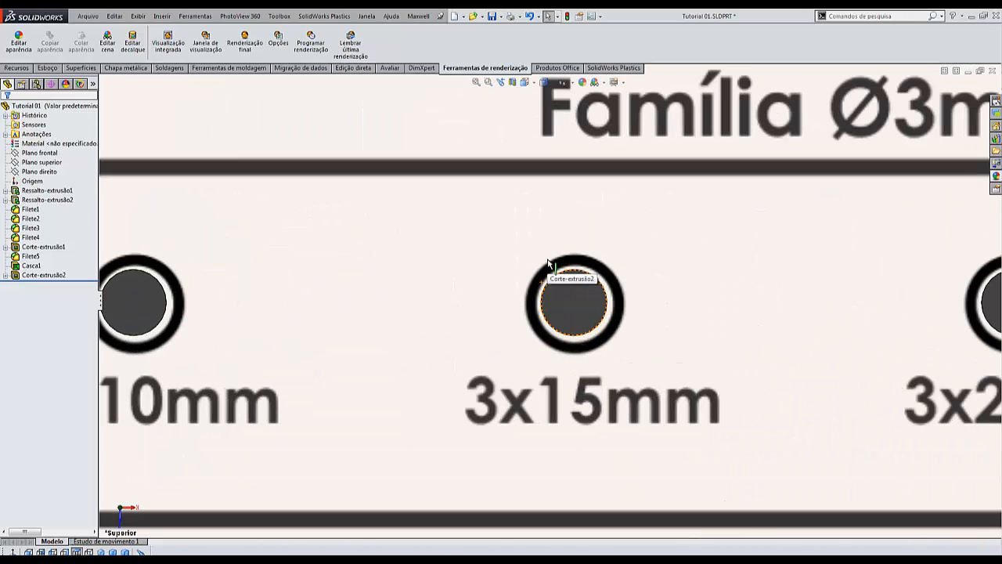
scroll(649, 392, up, 5)
scroll(649, 391, up, 3)
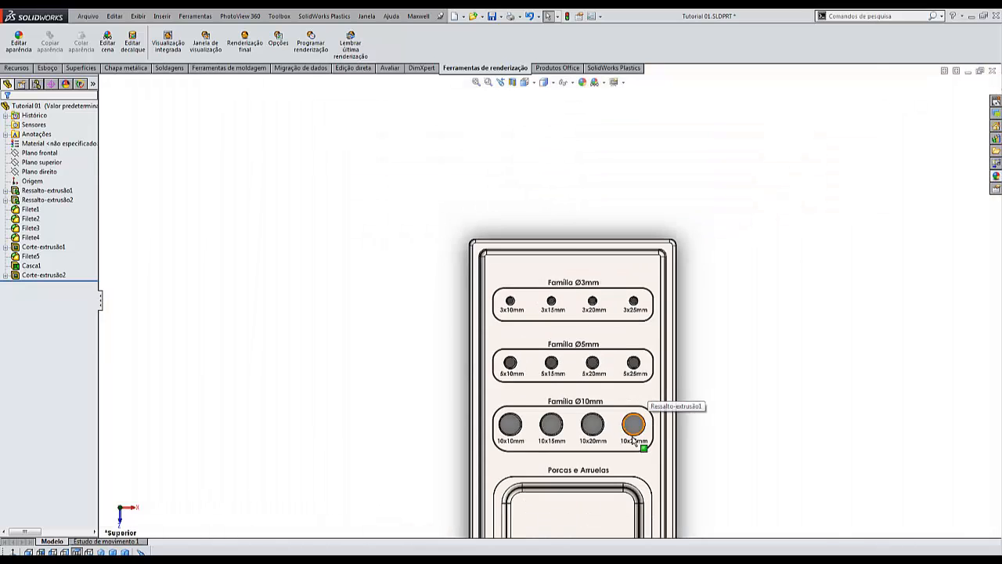
scroll(544, 343, down, 3)
scroll(539, 338, up, 5)
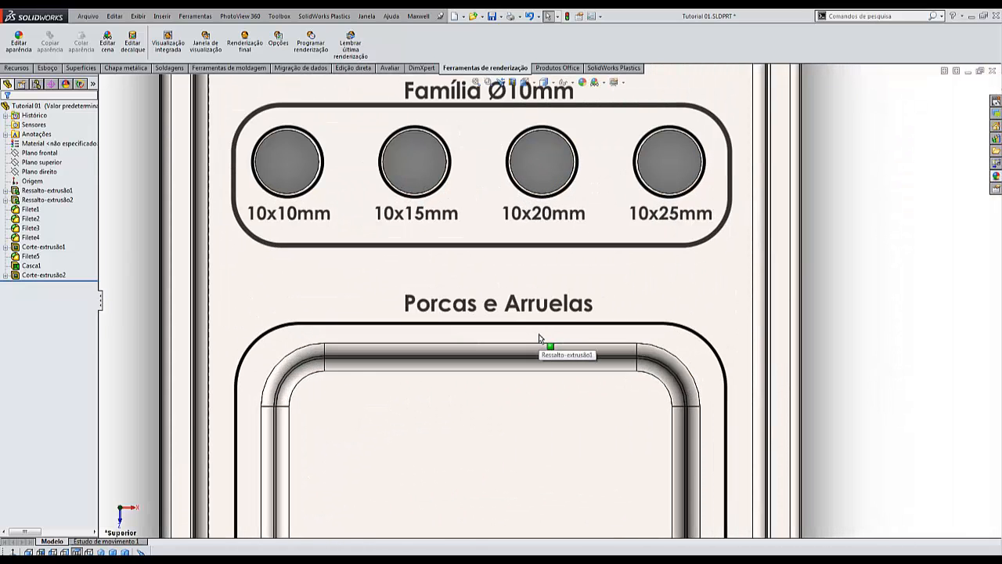
scroll(684, 221, down, 2)
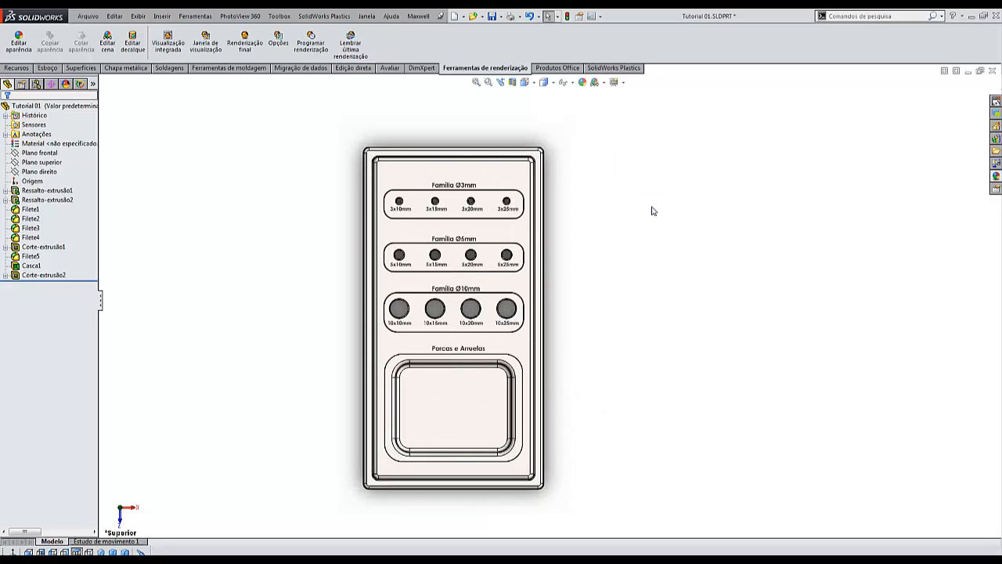
scroll(492, 418, down, 3)
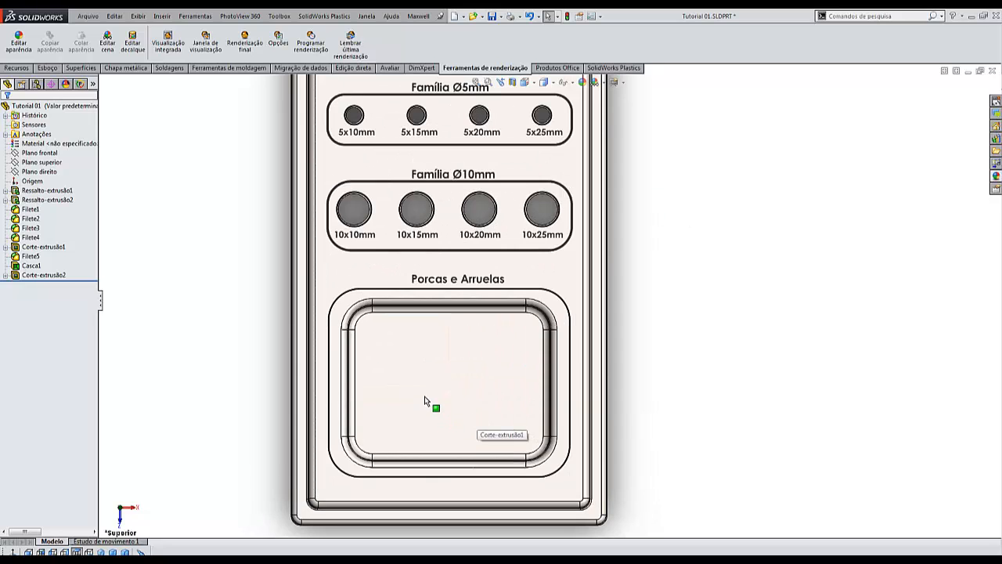
Open a new sketch on the flat floor of the rounded rectangular pocket.
click(424, 397)
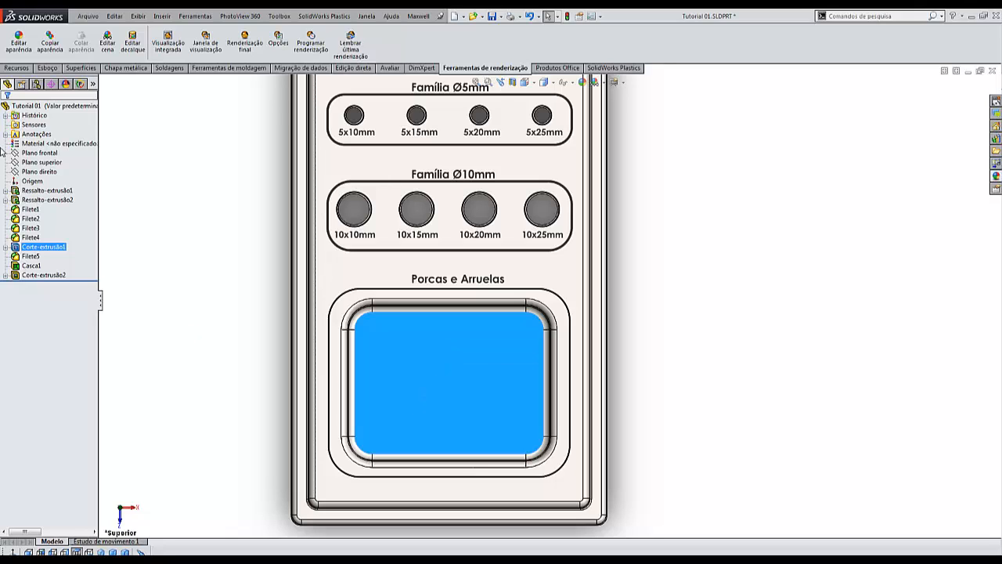
click(18, 68)
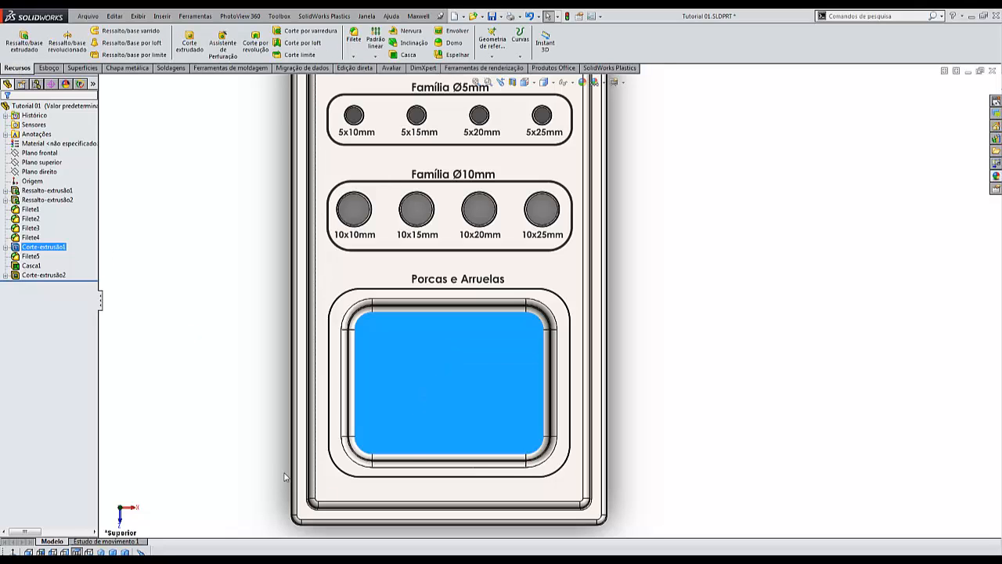
click(702, 357)
click(404, 382)
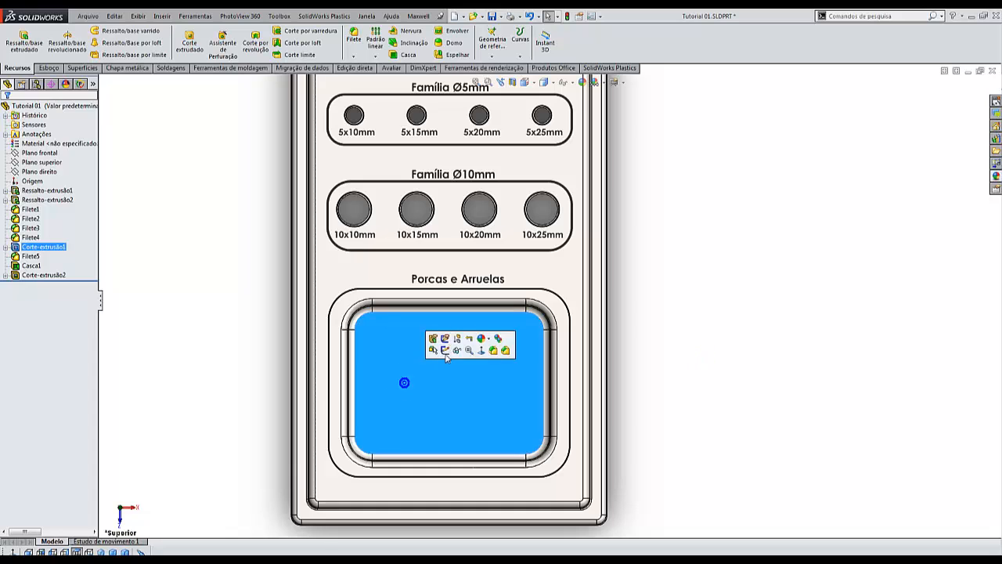
click(444, 351)
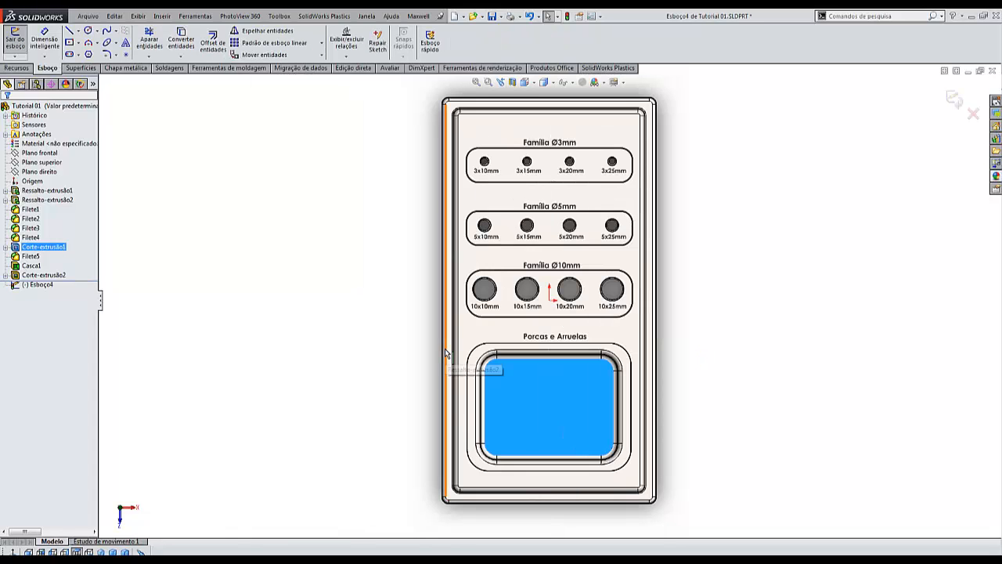
Draw a horizontal line about 60 mm long across the middle of the pocket floor and convert it to construction geometry.
right_drag(318, 385, 288, 385)
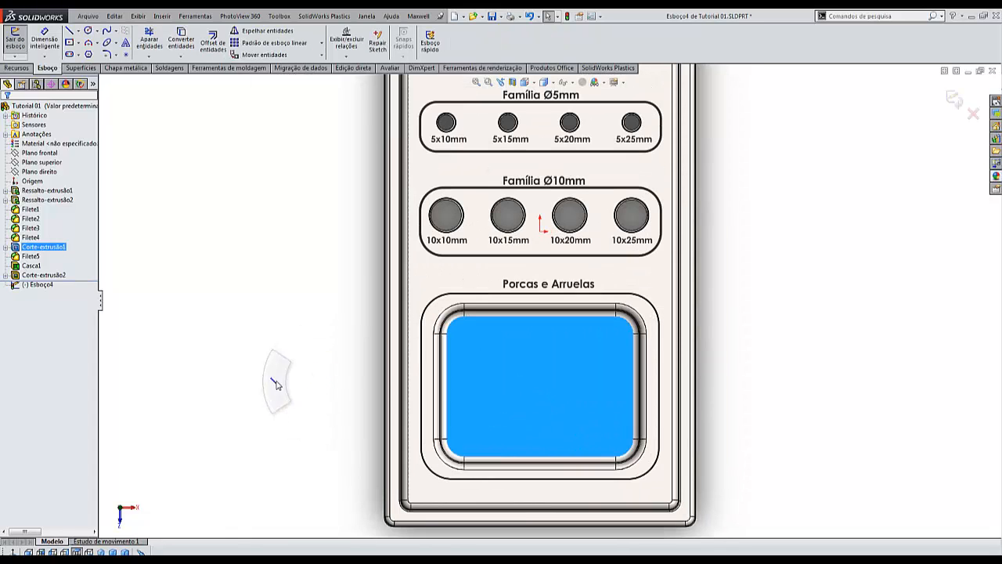
scroll(413, 411, up, 3)
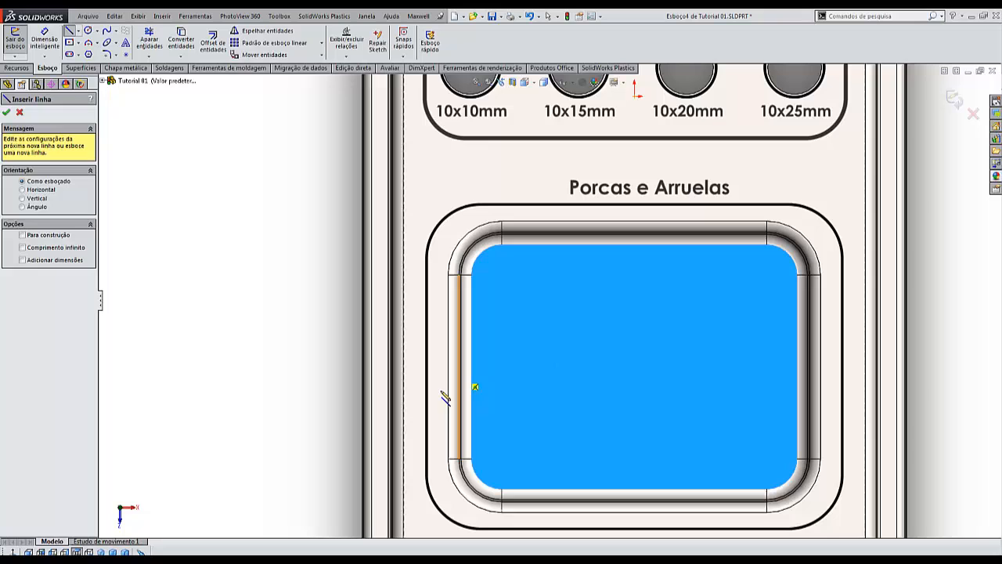
click(471, 367)
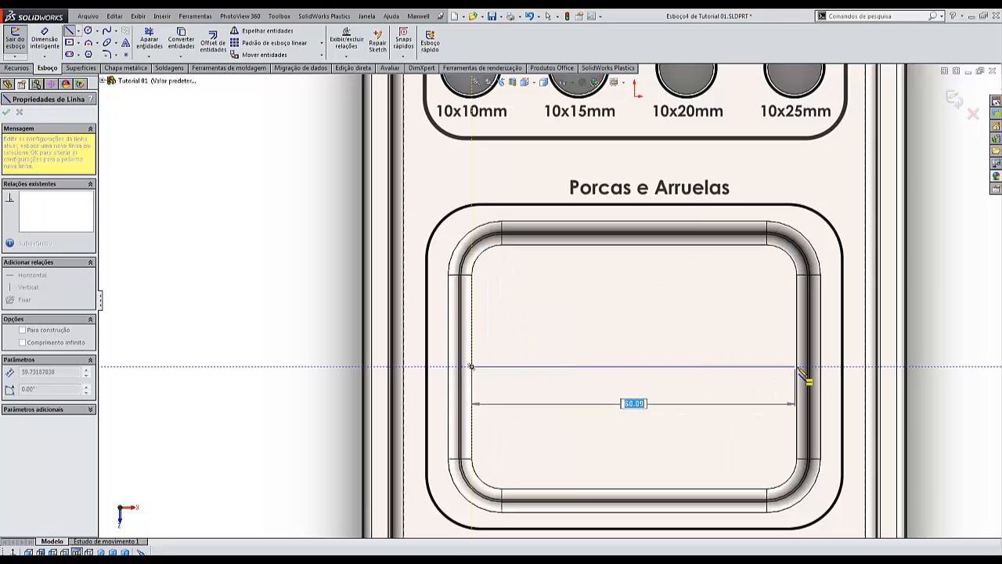
click(796, 367)
key(Escape)
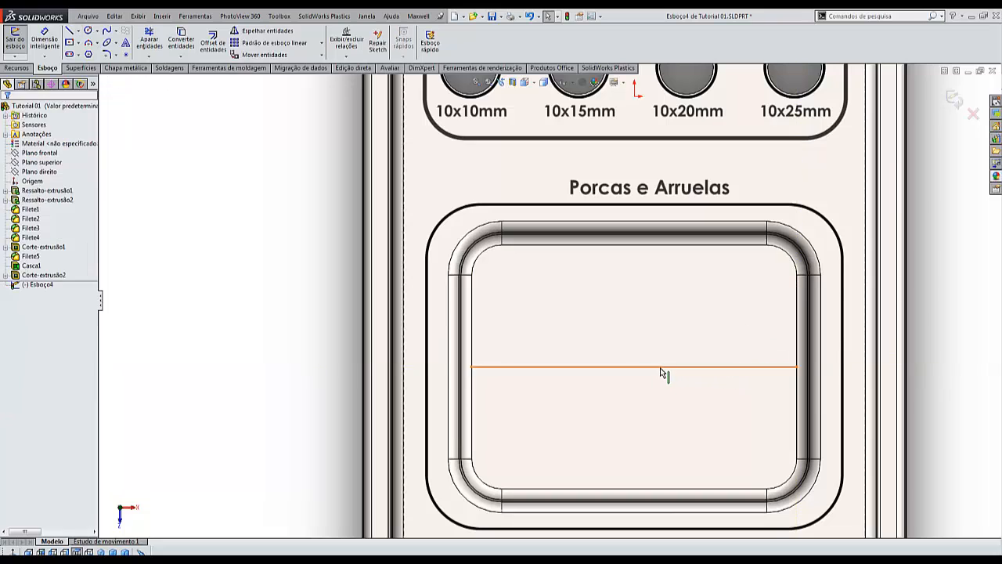
click(662, 368)
click(702, 336)
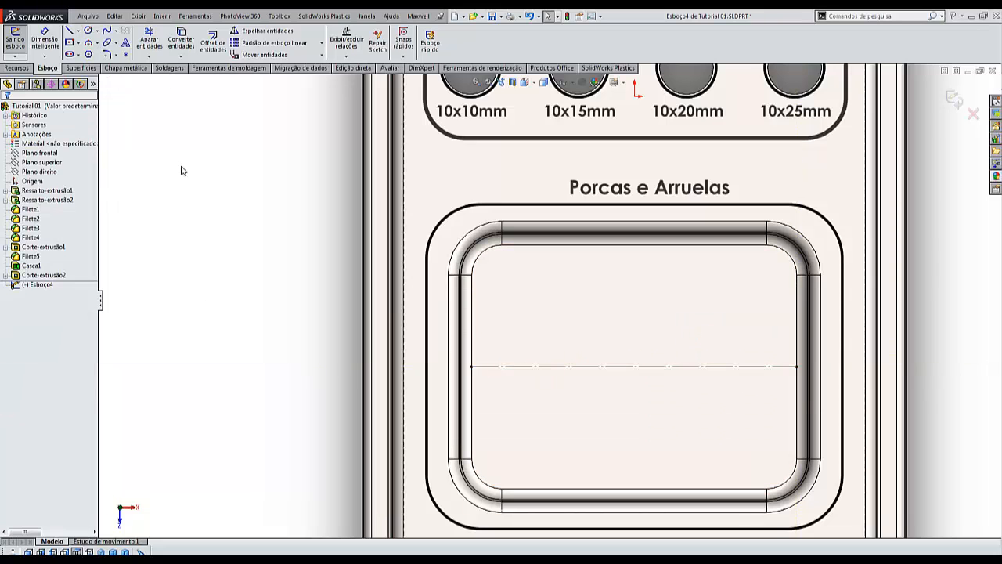
Place the sketch text "Laboratório dos Projetos" along the construction line in the pocket.
click(126, 43)
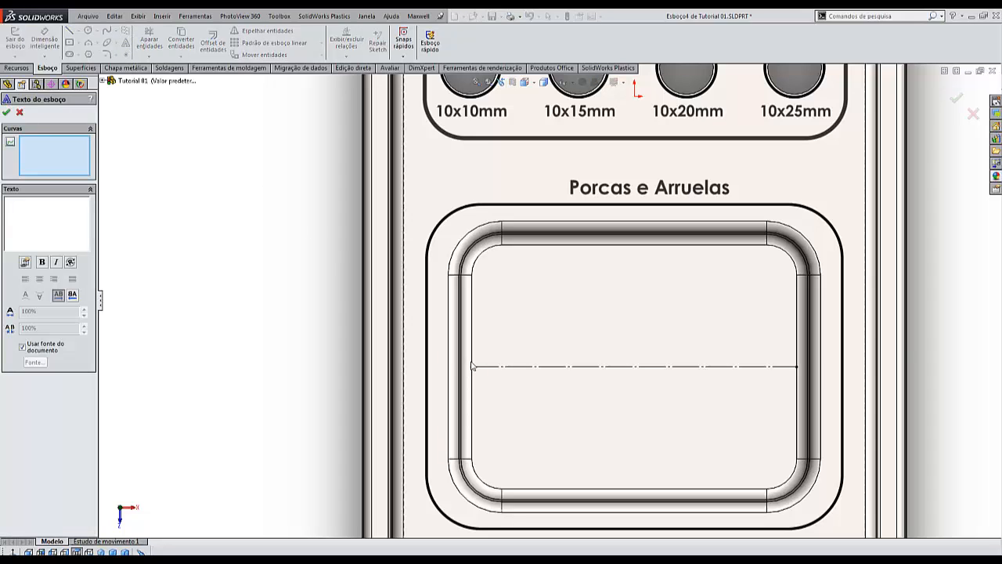
click(502, 367)
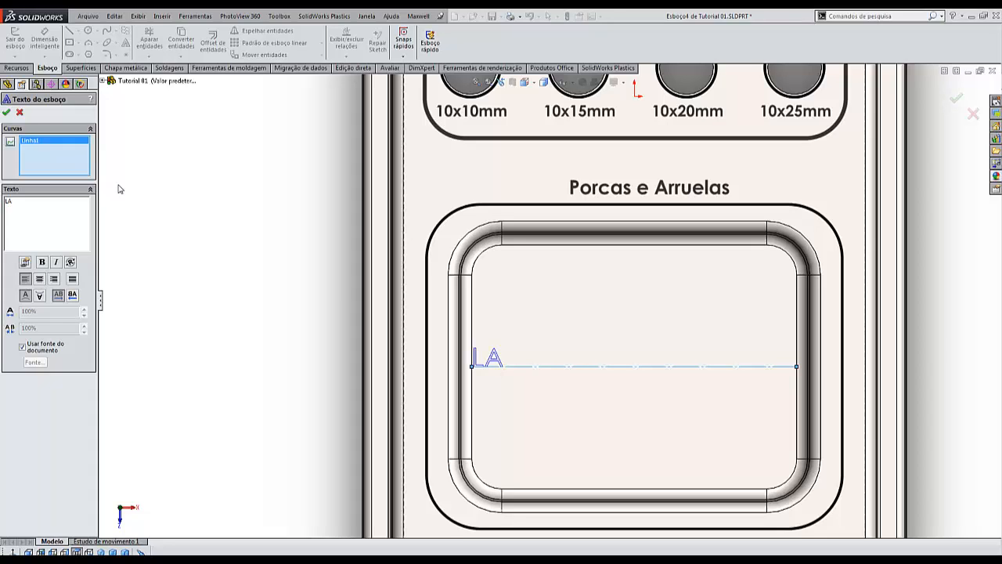
text(borat)
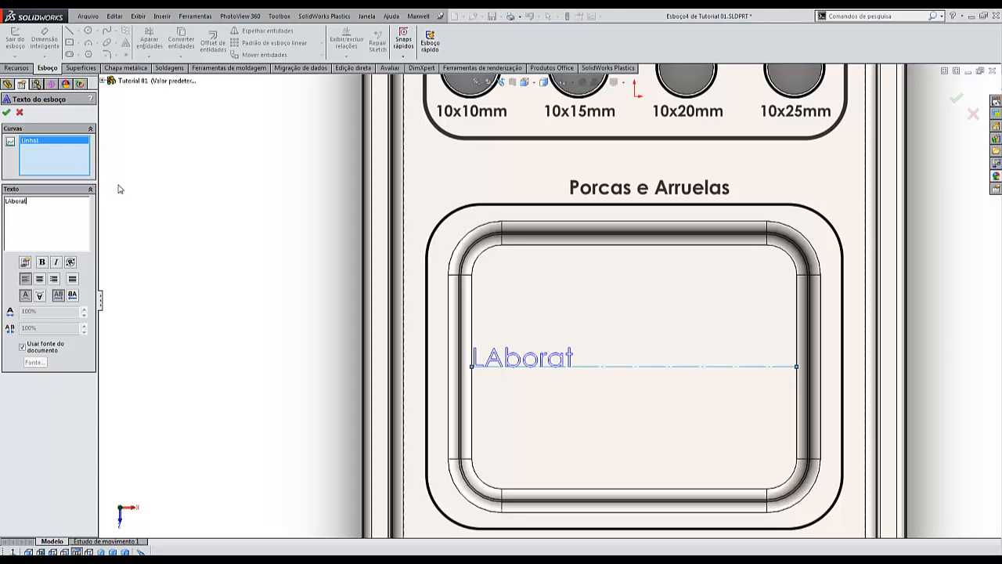
text(ório dos )
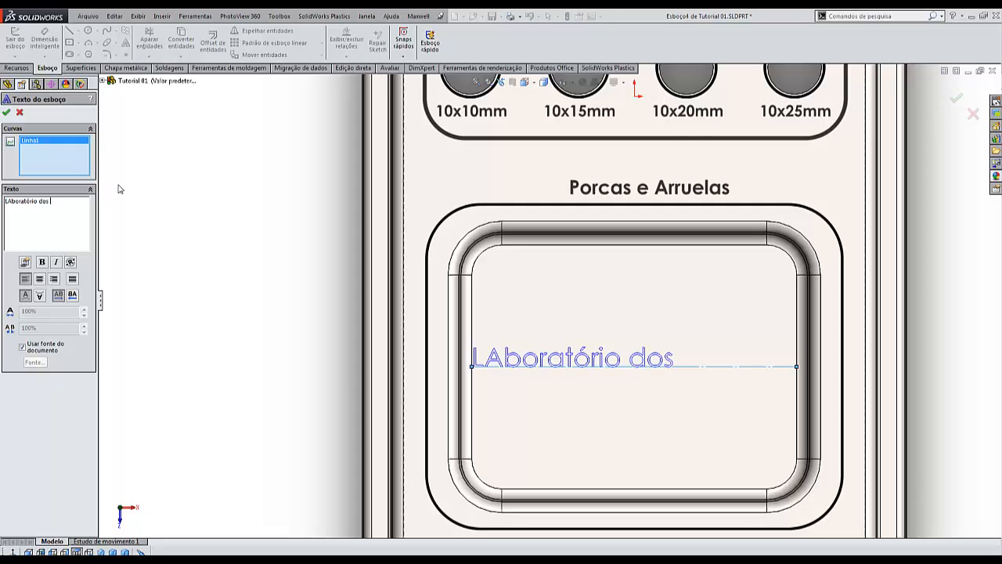
text(Projetos)
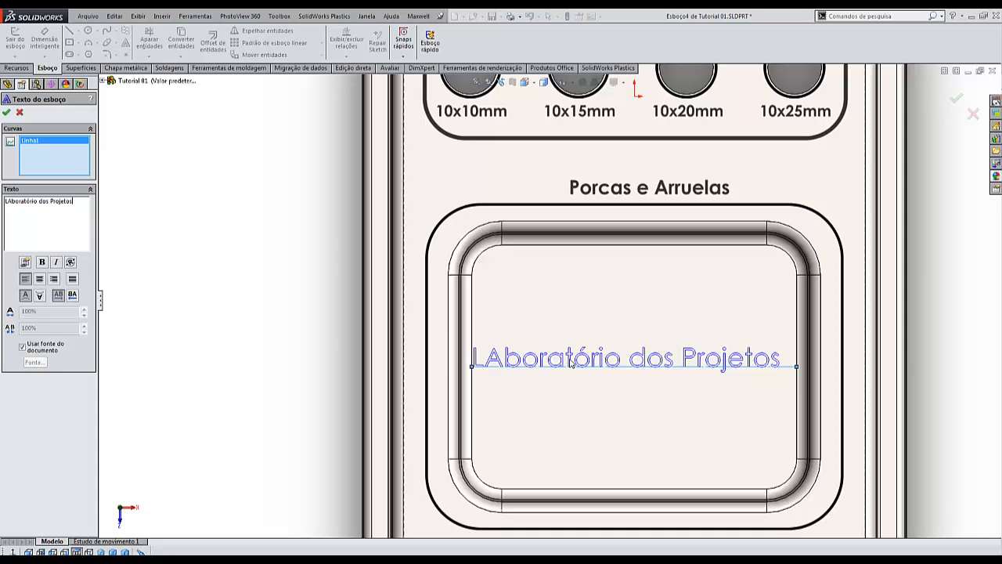
scroll(570, 362, down, 4)
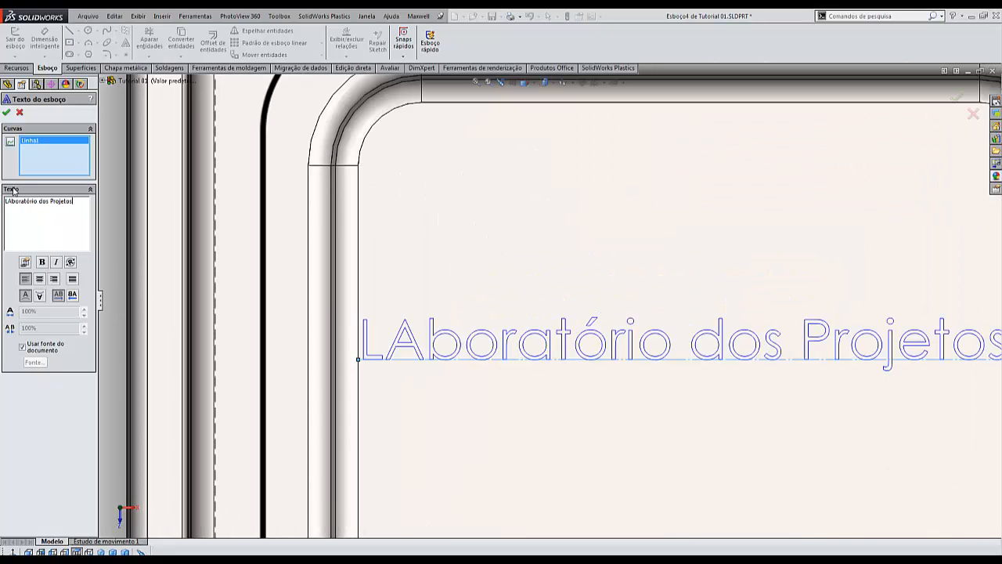
key(Delete)
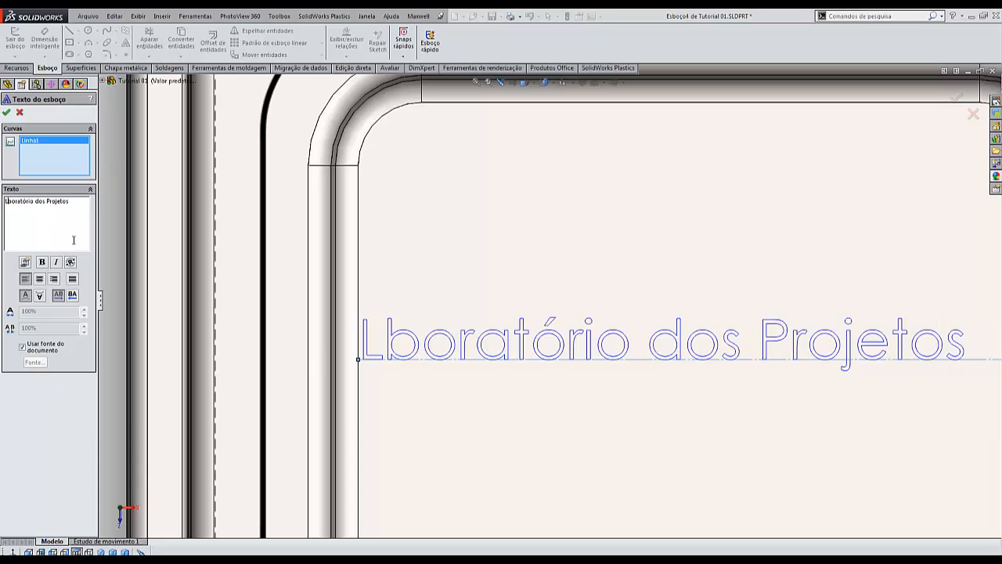
text(a)
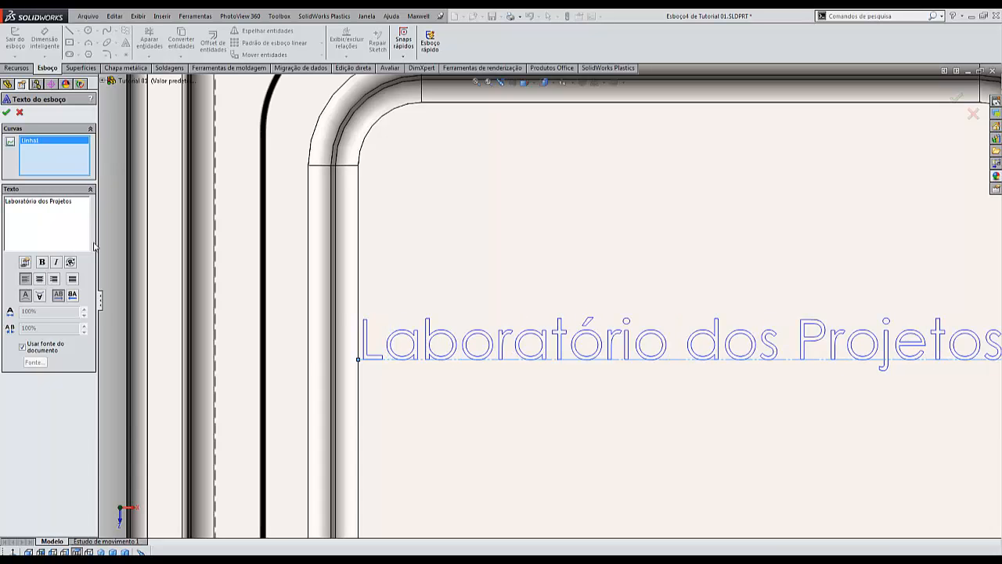
Examine the letter outlines of the sketch text and how the text fits along the construction line.
scroll(593, 345, down, 6)
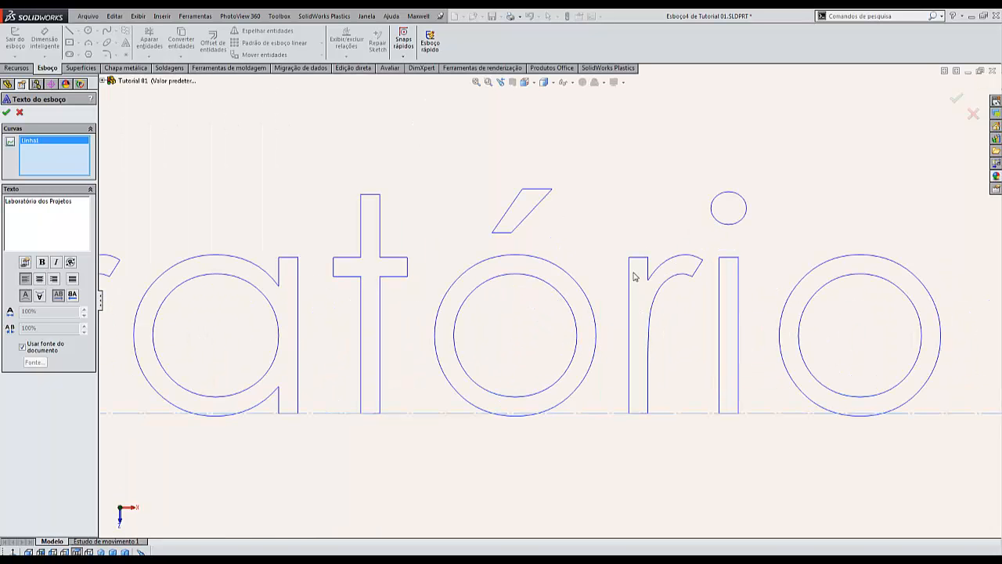
scroll(627, 360, up, 8)
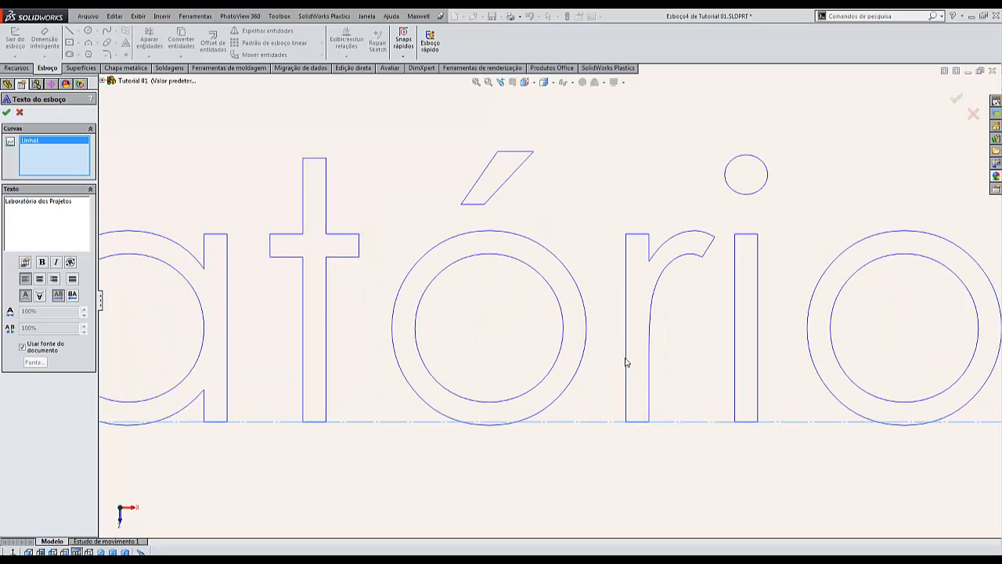
scroll(809, 305, up, 3)
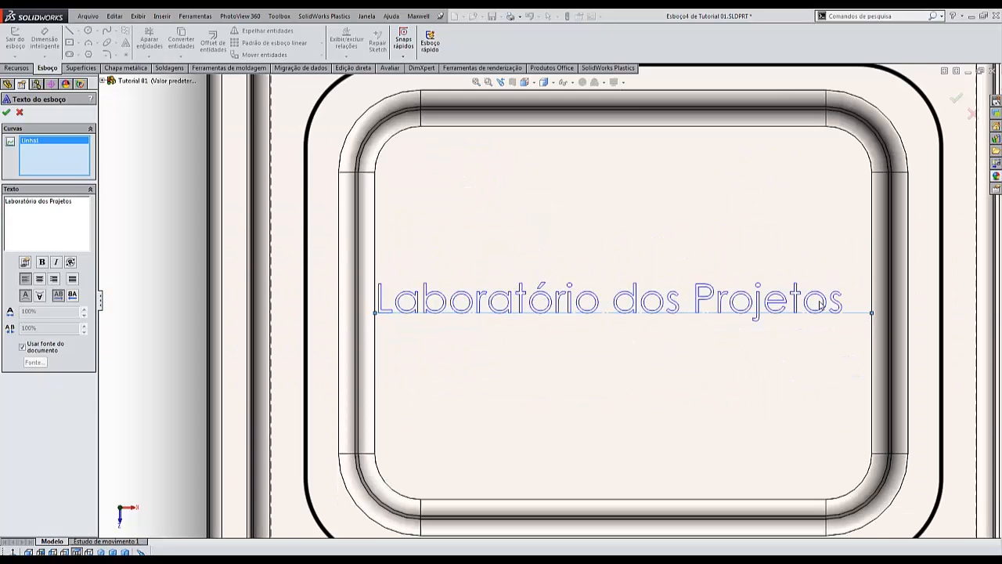
scroll(817, 306, down, 6)
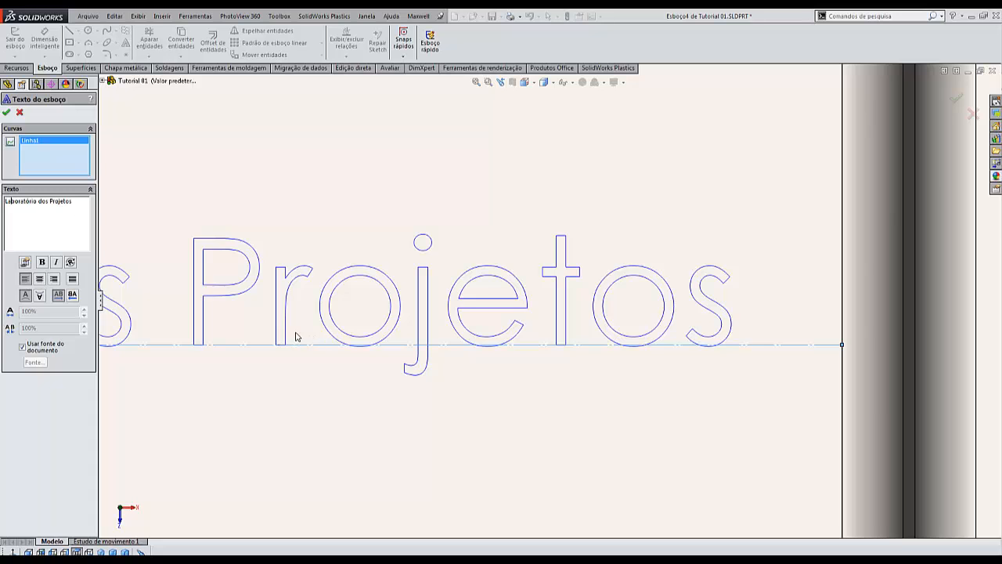
scroll(296, 337, up, 7)
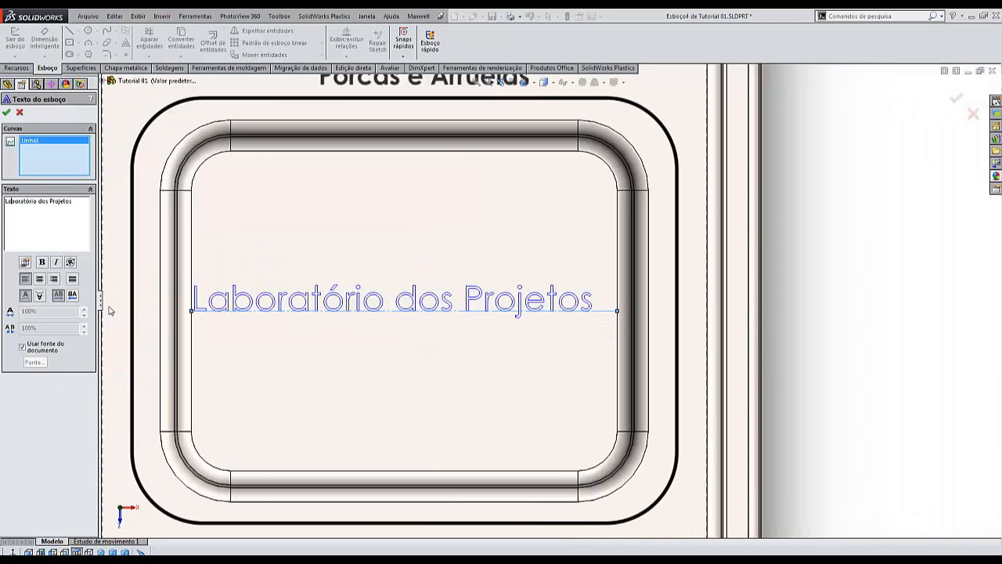
scroll(305, 313, up, 2)
scroll(304, 313, down, 6)
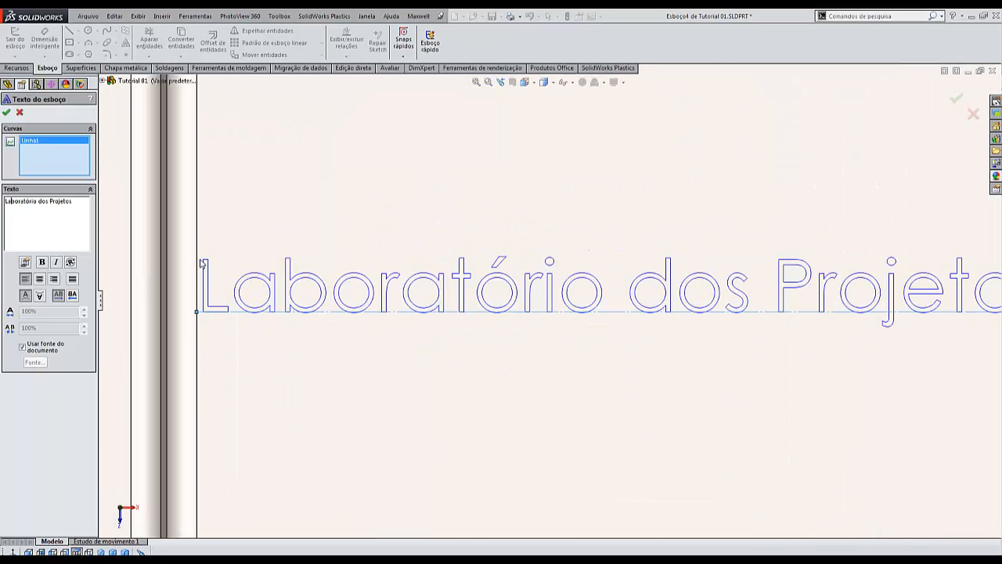
scroll(861, 315, up, 3)
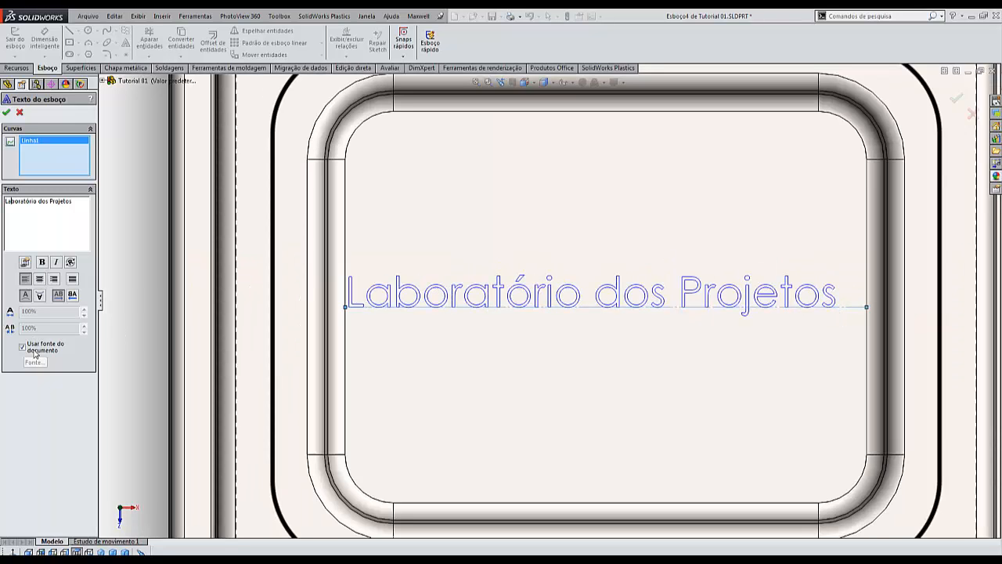
Override the document font for the sketch text with the Negrito style at 14 points and accept the text.
click(22, 347)
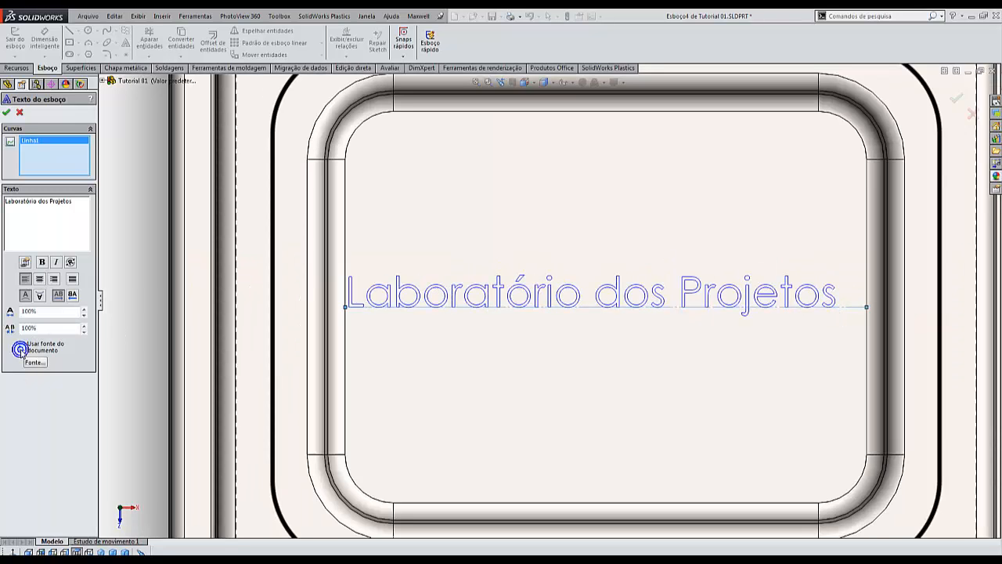
click(34, 362)
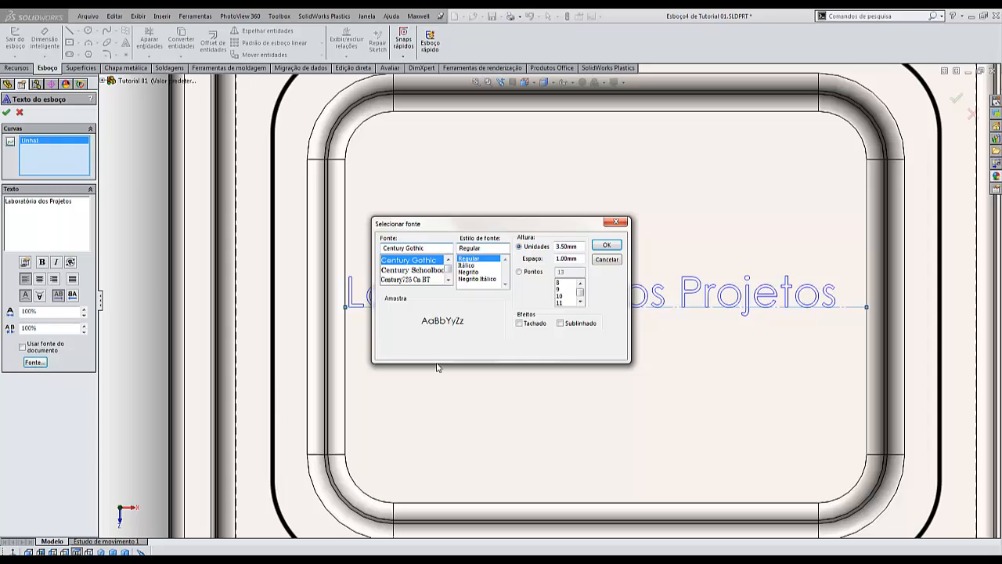
click(470, 272)
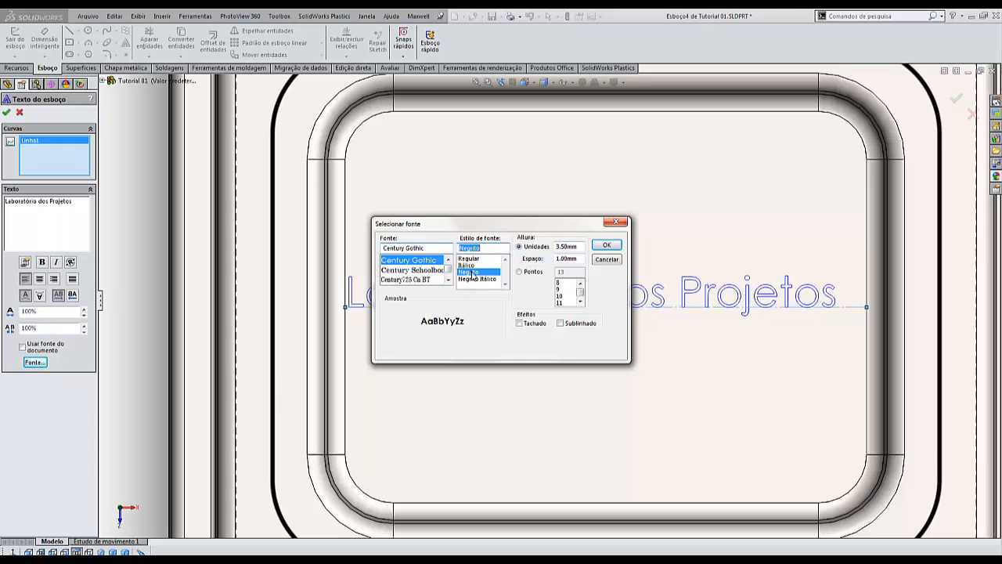
click(520, 272)
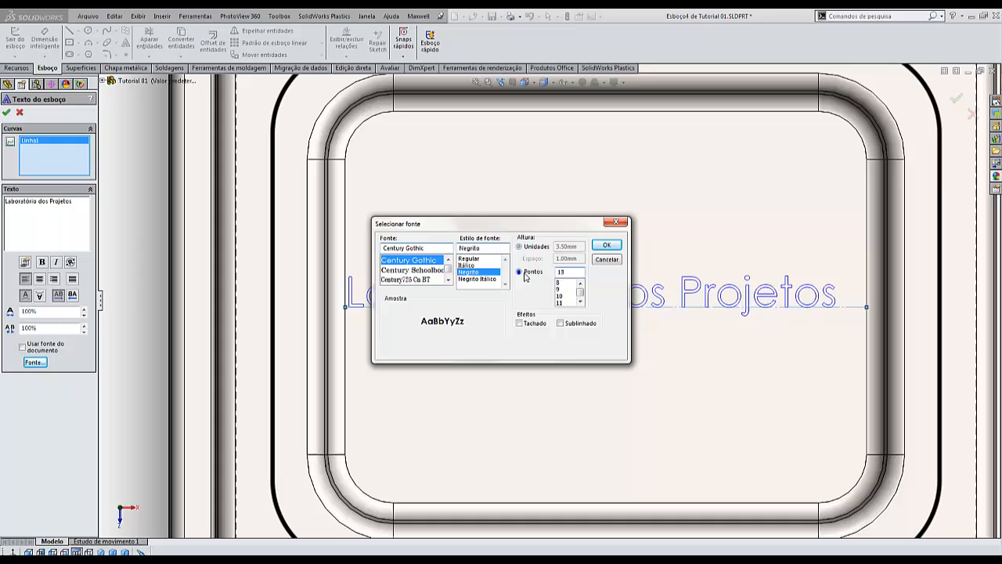
click(581, 303)
double_click(568, 274)
text(14)
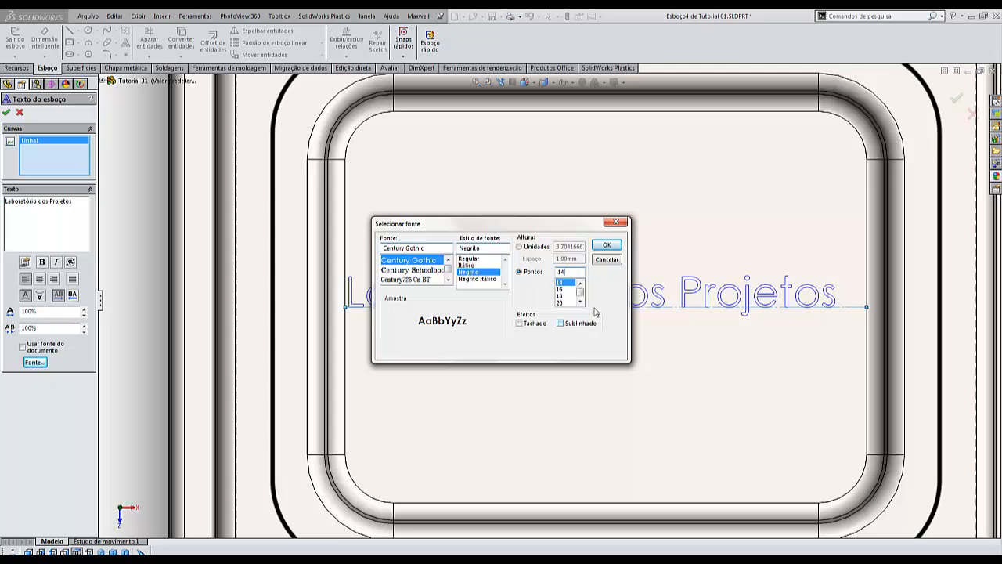
click(605, 245)
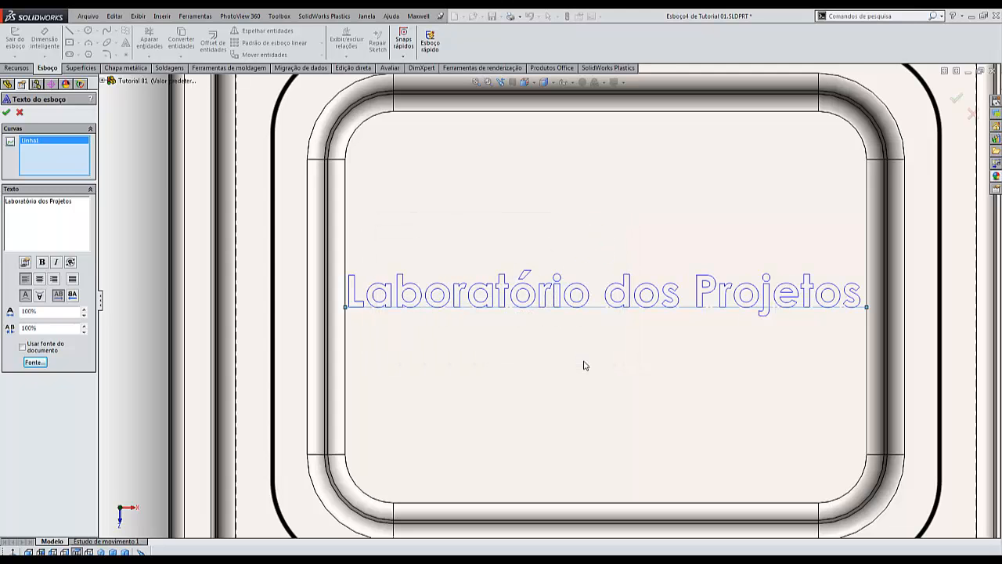
click(6, 113)
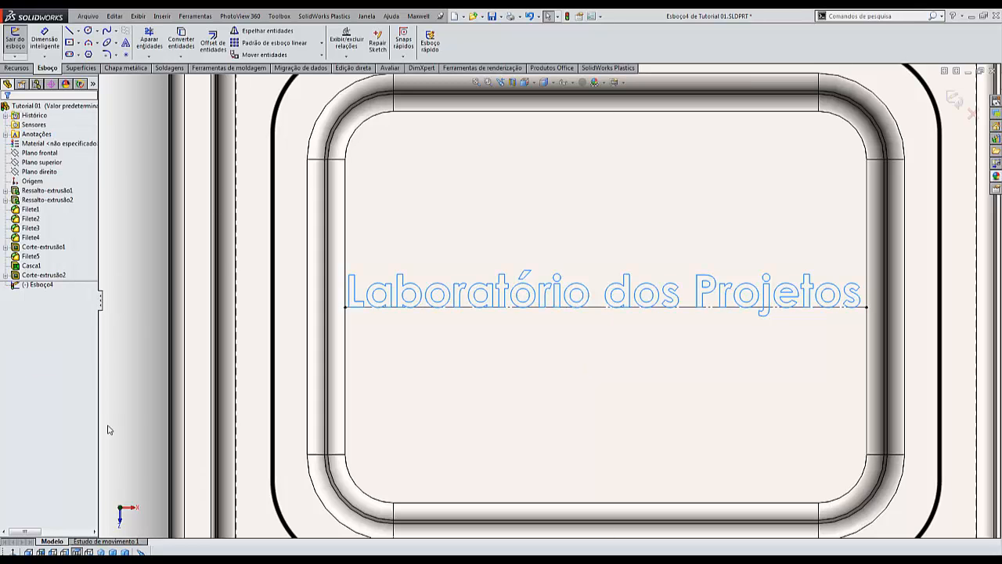
Create a projection split line (Linha de divisão) from the text sketch on the pocket's floor face.
key(z)
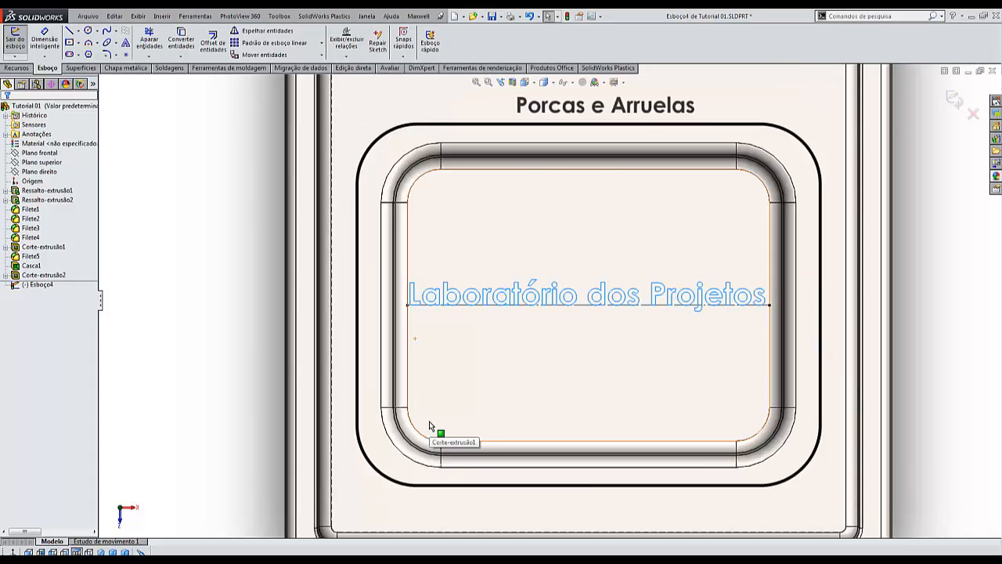
key(z)
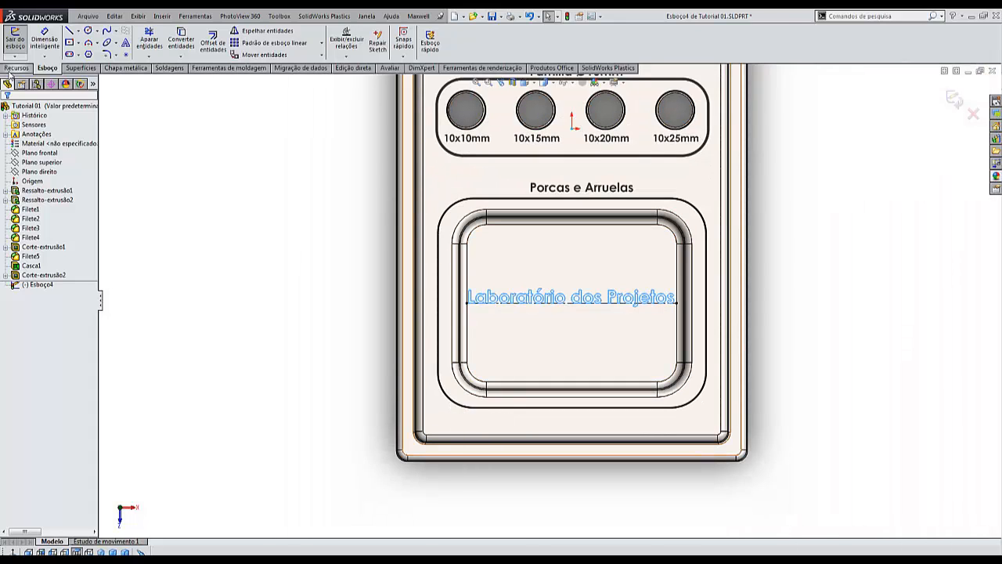
click(14, 68)
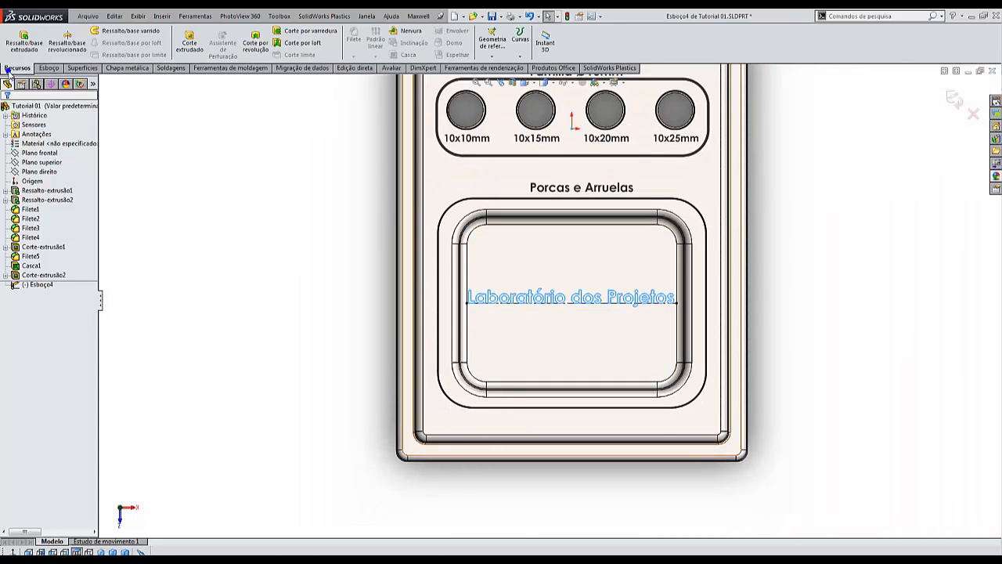
click(518, 58)
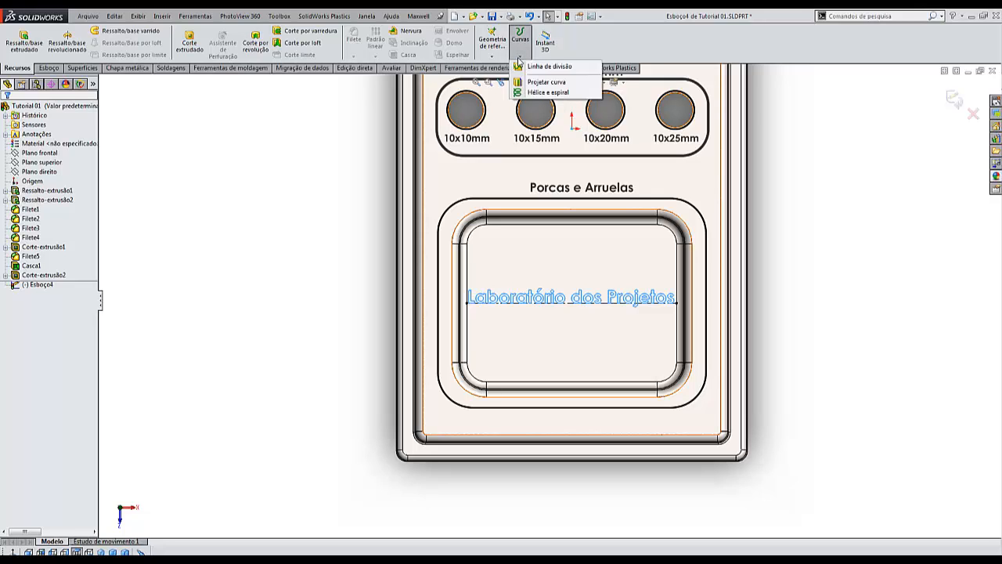
click(548, 67)
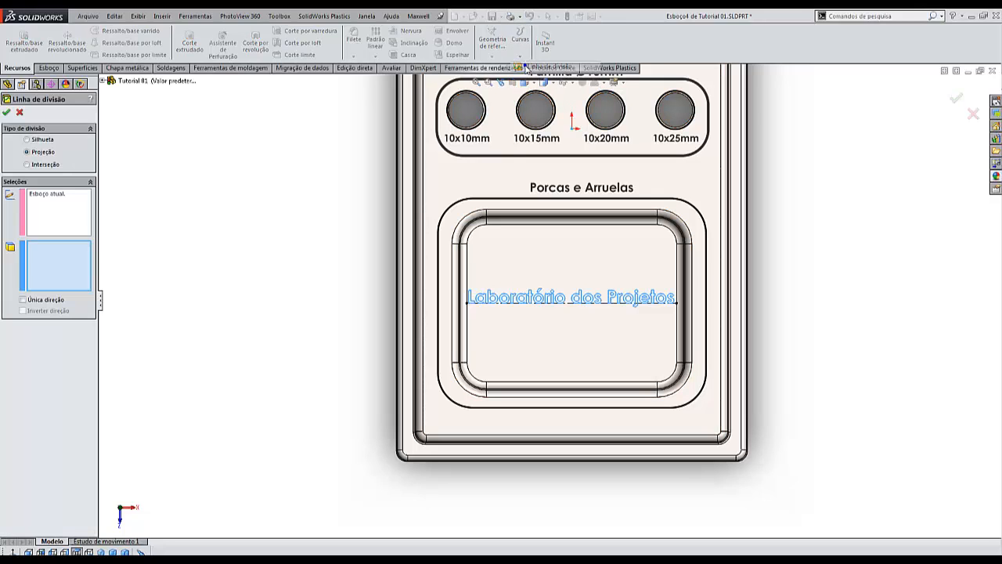
click(11, 114)
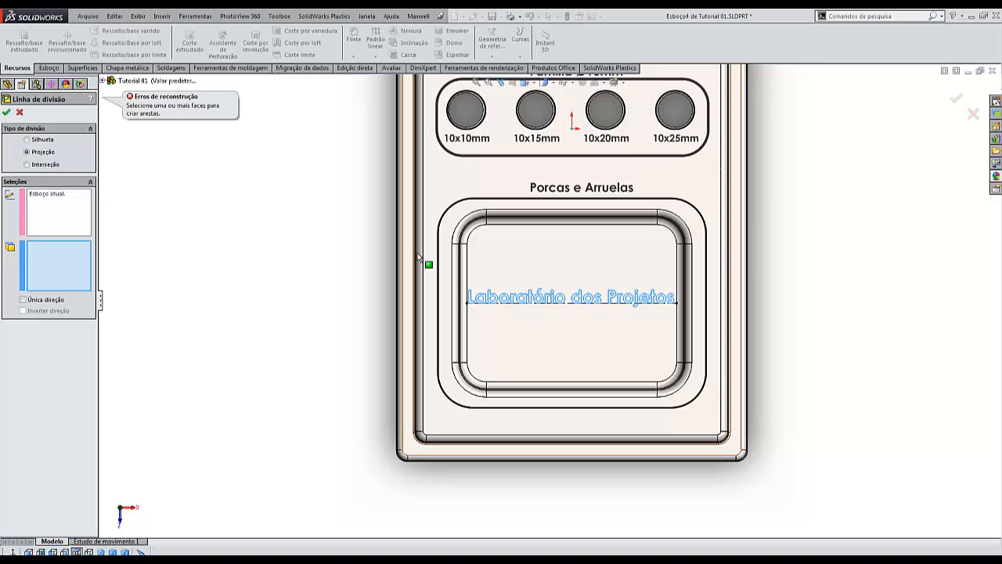
click(514, 327)
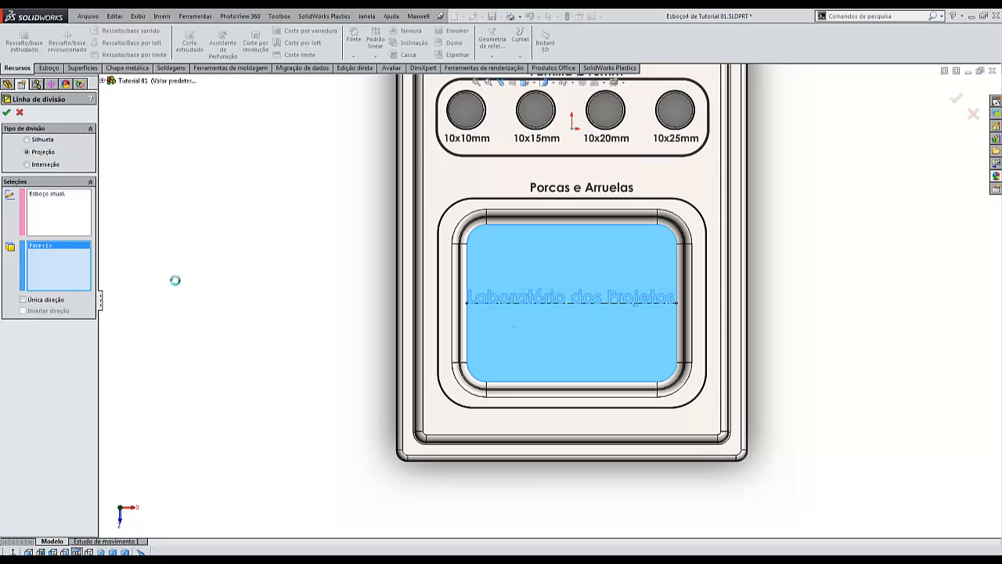
Check the split letter outlines by selecting the face of the letter "b" on the pocket floor.
scroll(517, 304, down, 5)
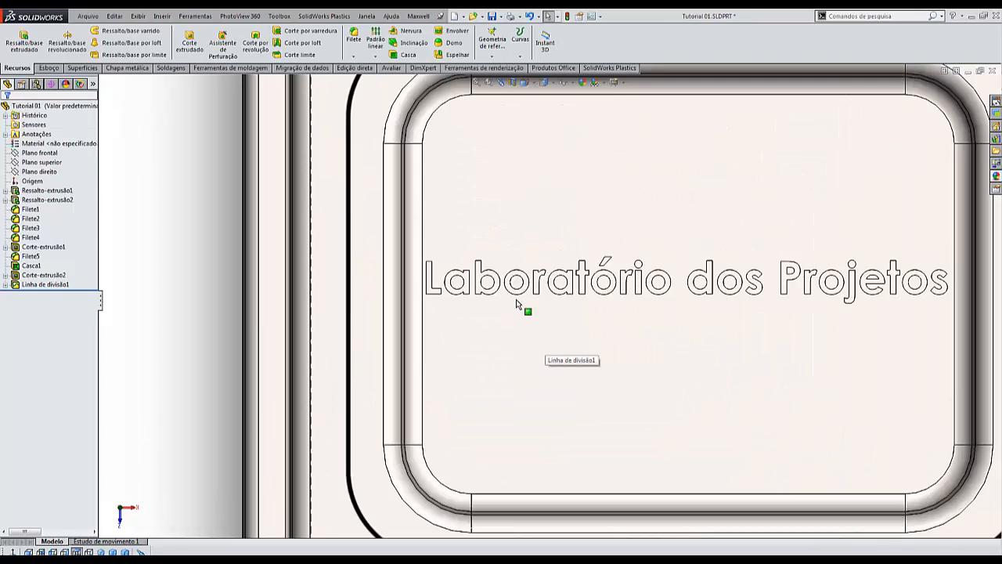
scroll(517, 303, down, 3)
click(468, 277)
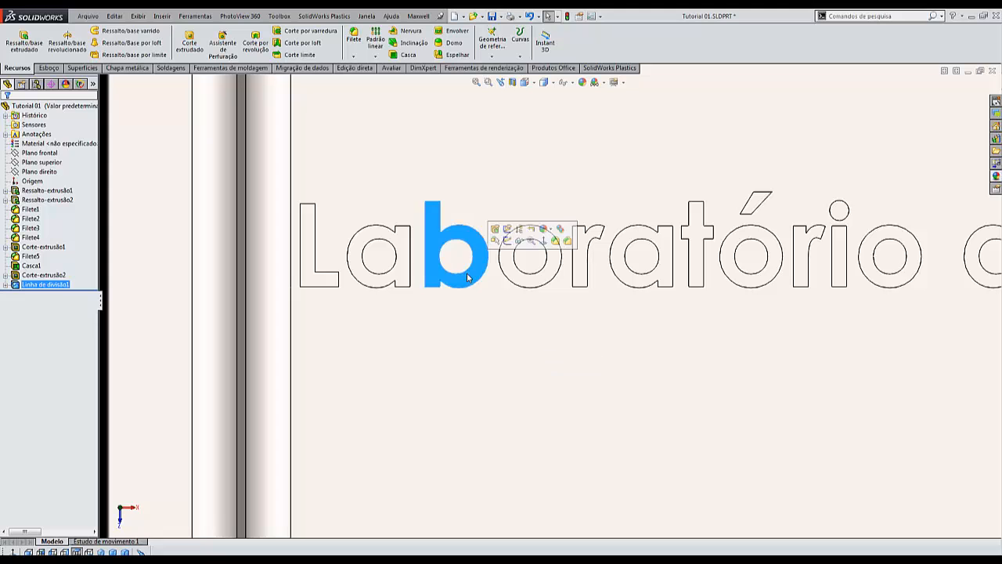
scroll(467, 297, up, 8)
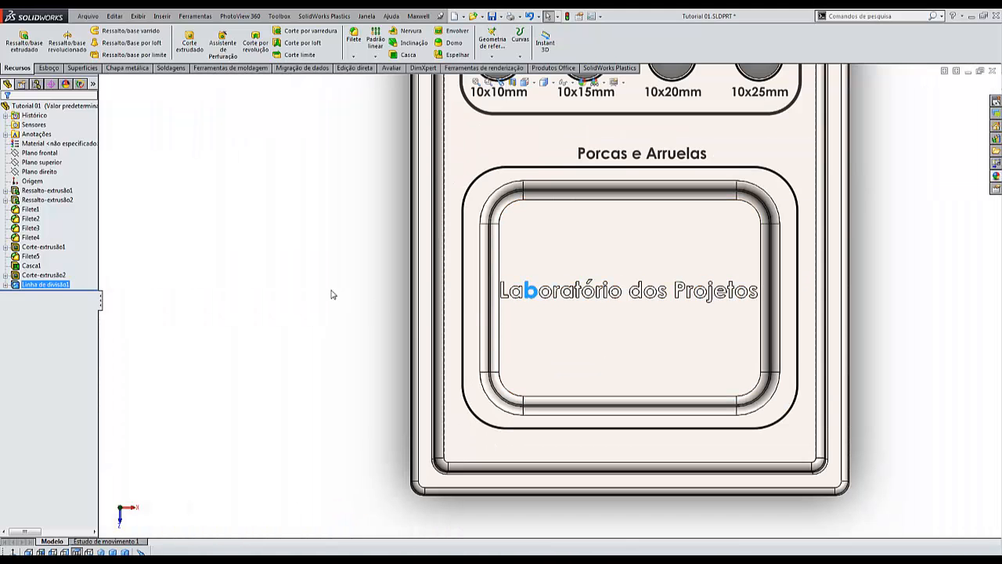
click(329, 290)
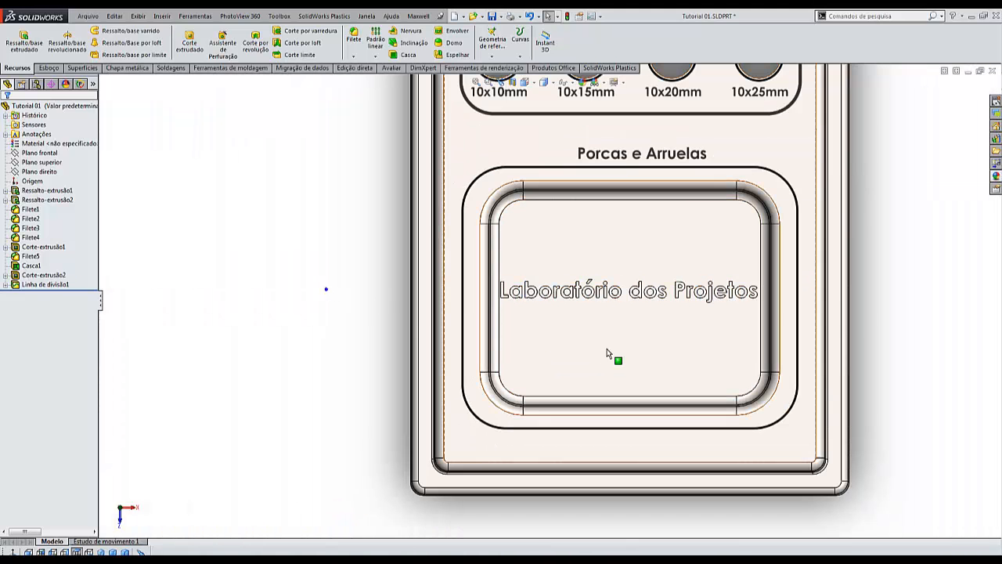
Try to color the whole split line feature dark gray (RGB 64, 64, 64), starting from the letter "b".
scroll(543, 306, down, 6)
click(529, 293)
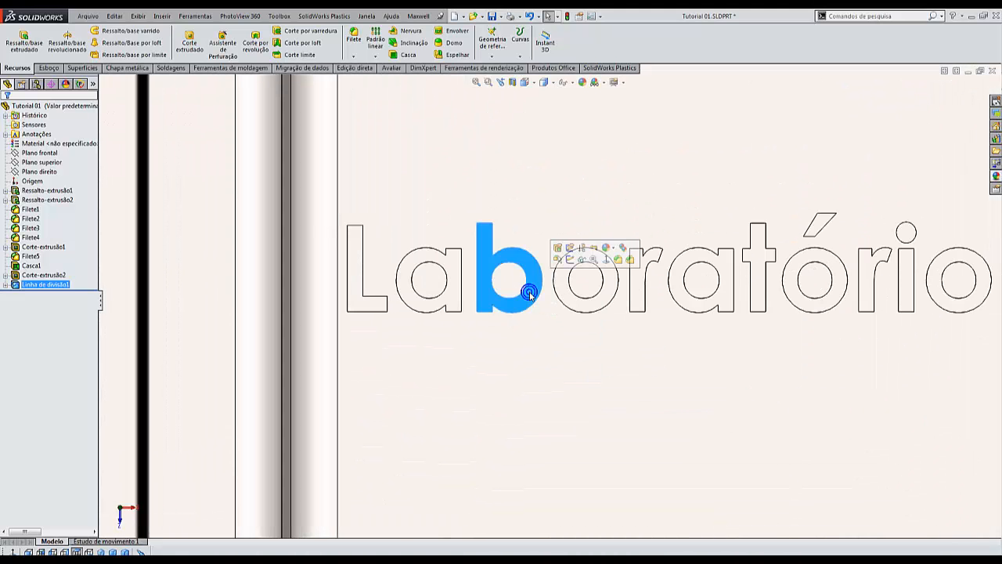
click(615, 249)
click(617, 250)
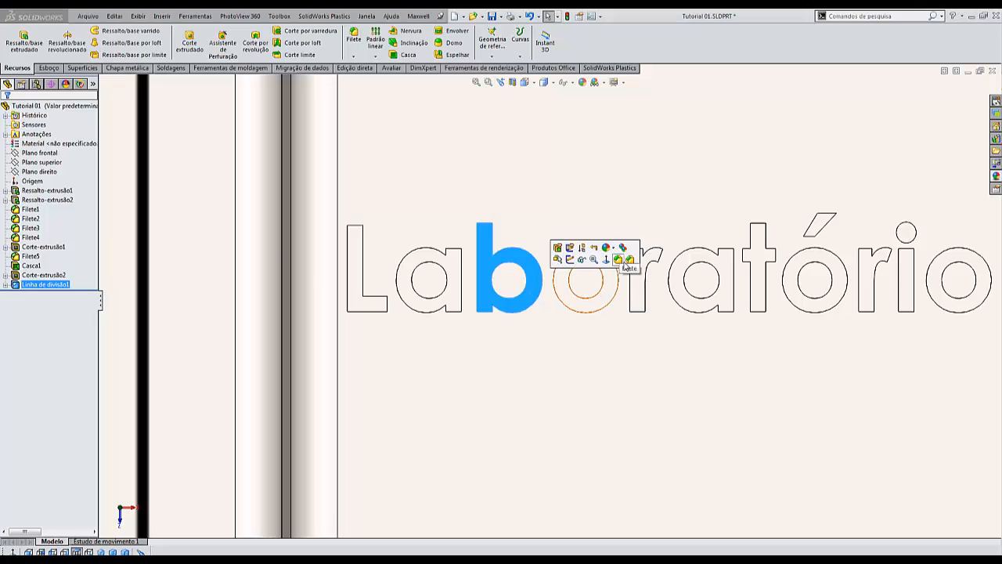
click(616, 249)
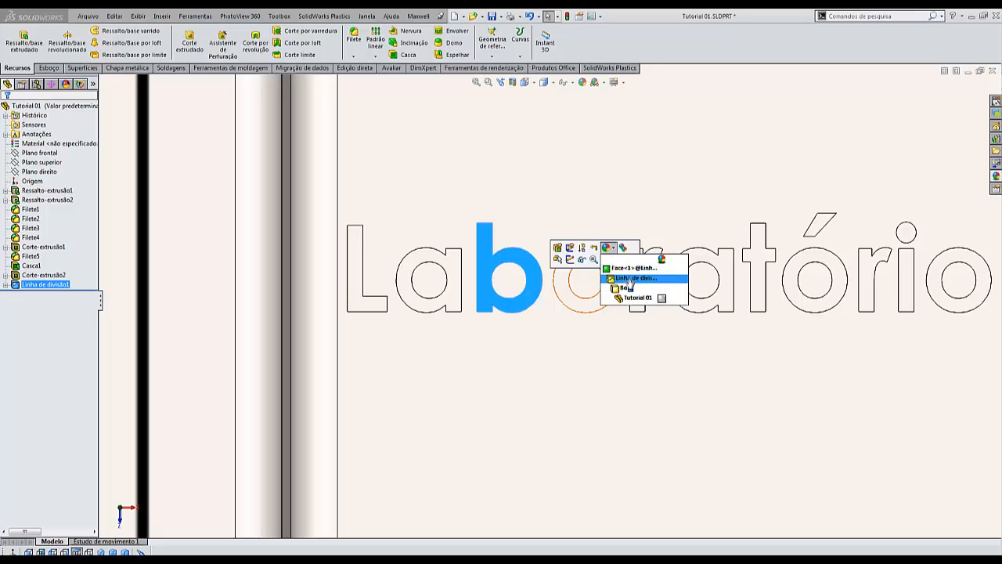
click(630, 280)
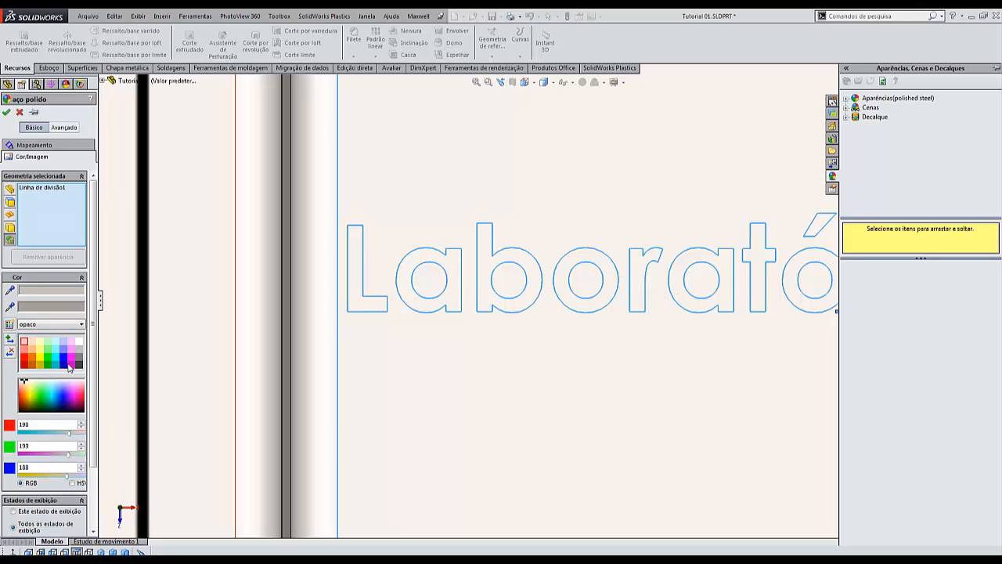
click(78, 365)
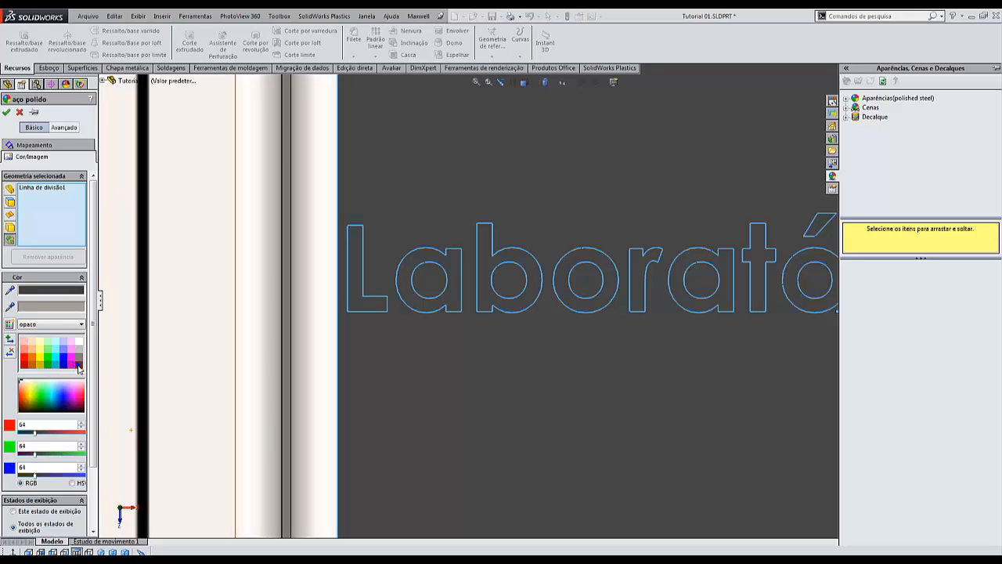
scroll(362, 353, up, 10)
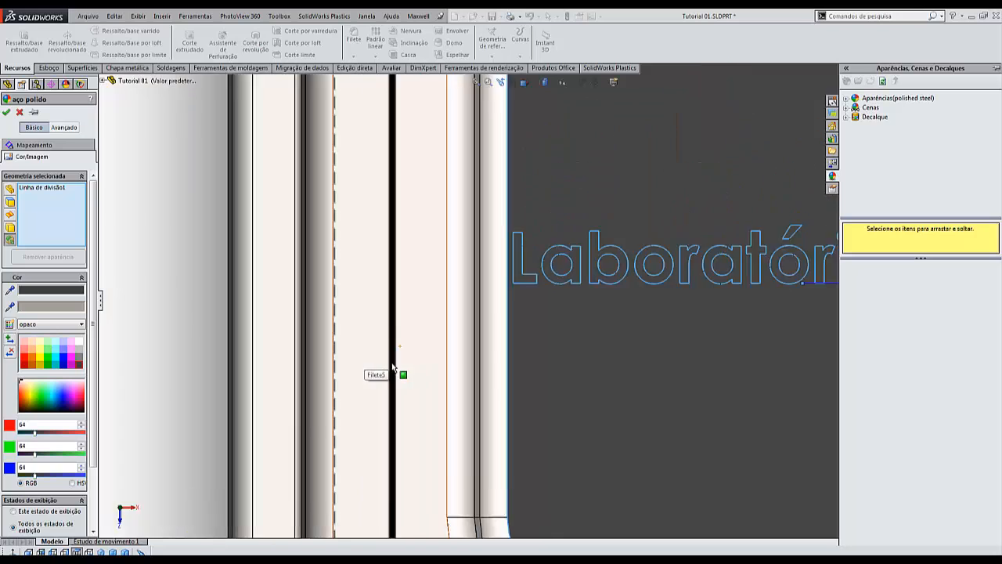
scroll(606, 370, up, 2)
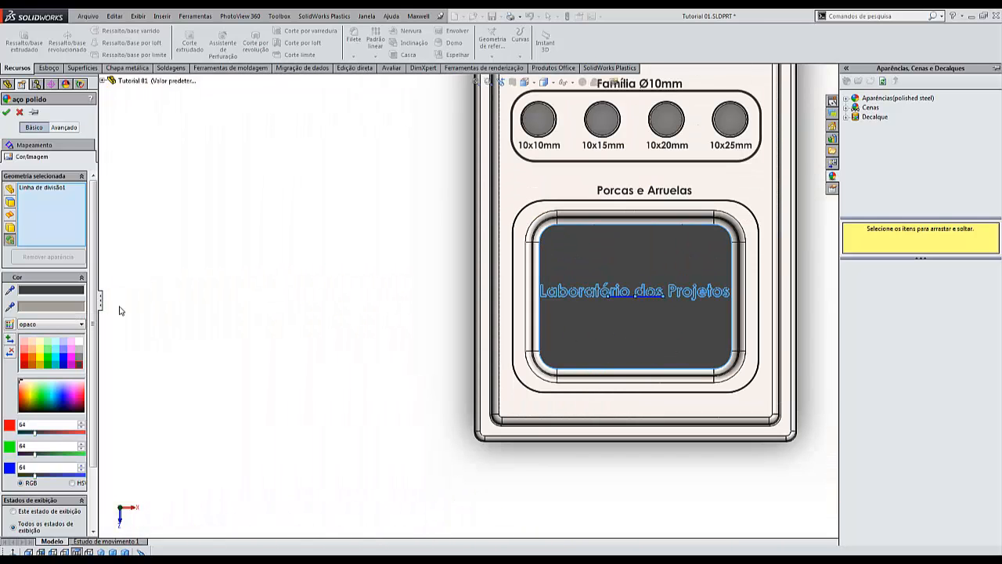
click(20, 113)
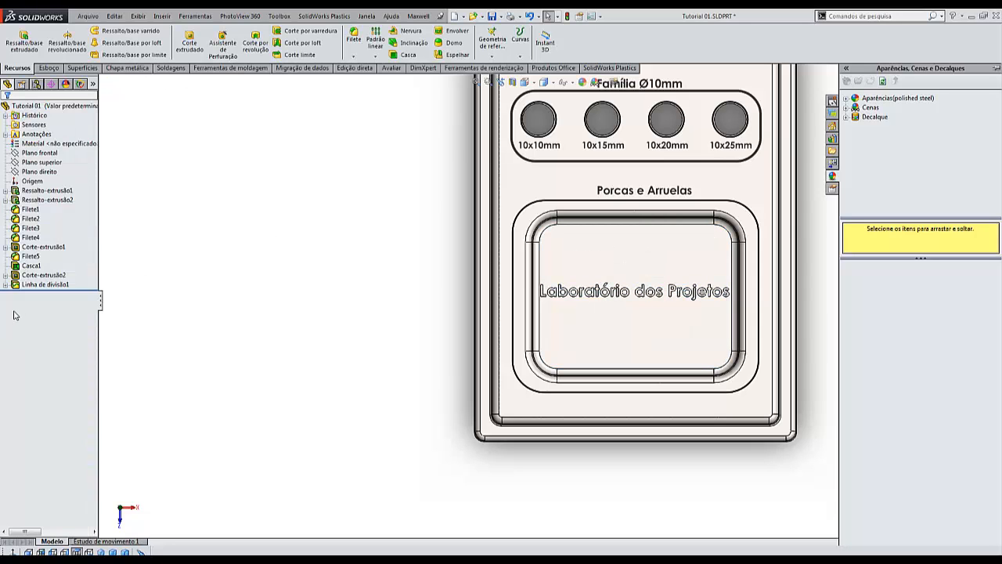
Try the same dark gray on the split line feature selected in the feature tree, and cancel the change.
click(35, 284)
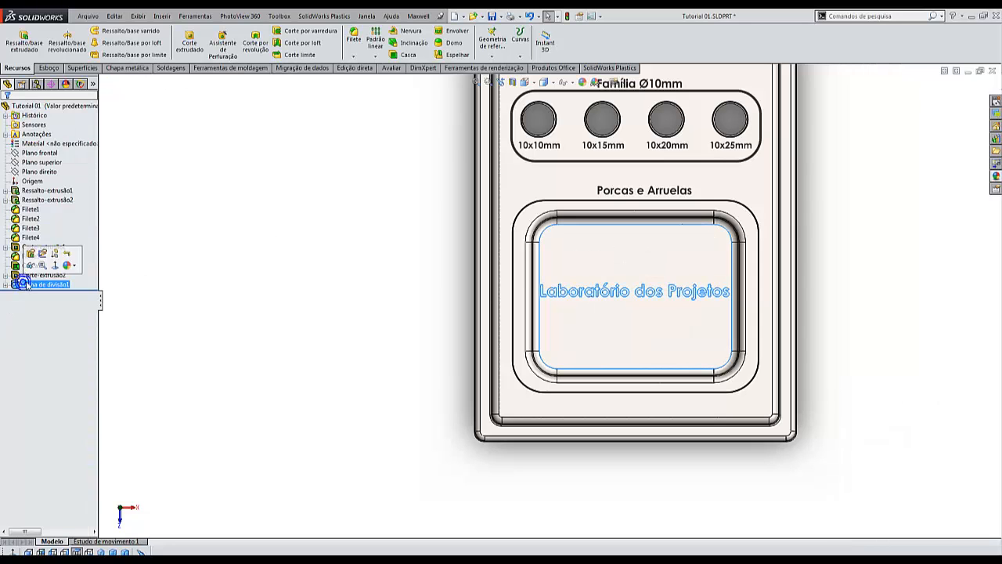
click(71, 266)
click(91, 296)
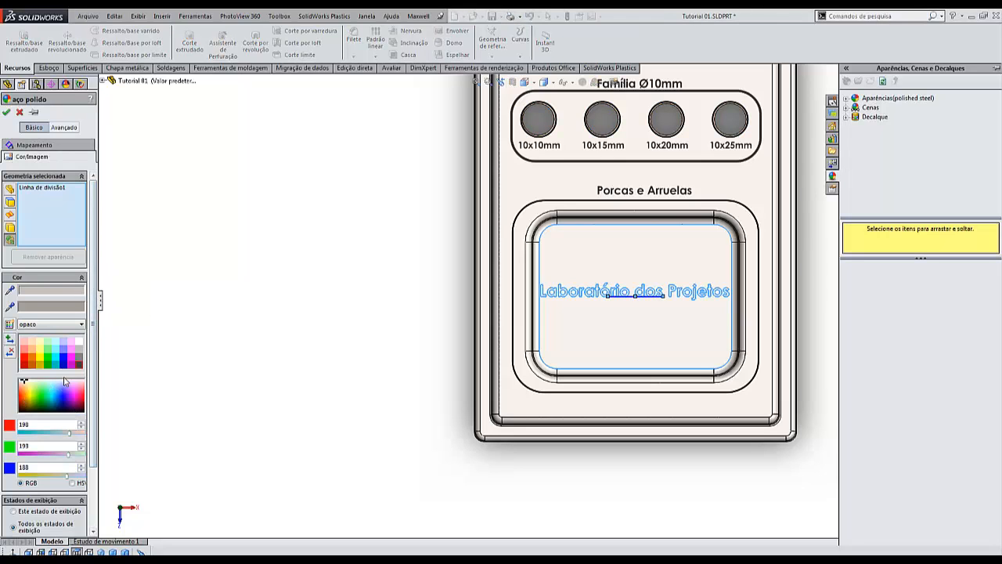
click(77, 364)
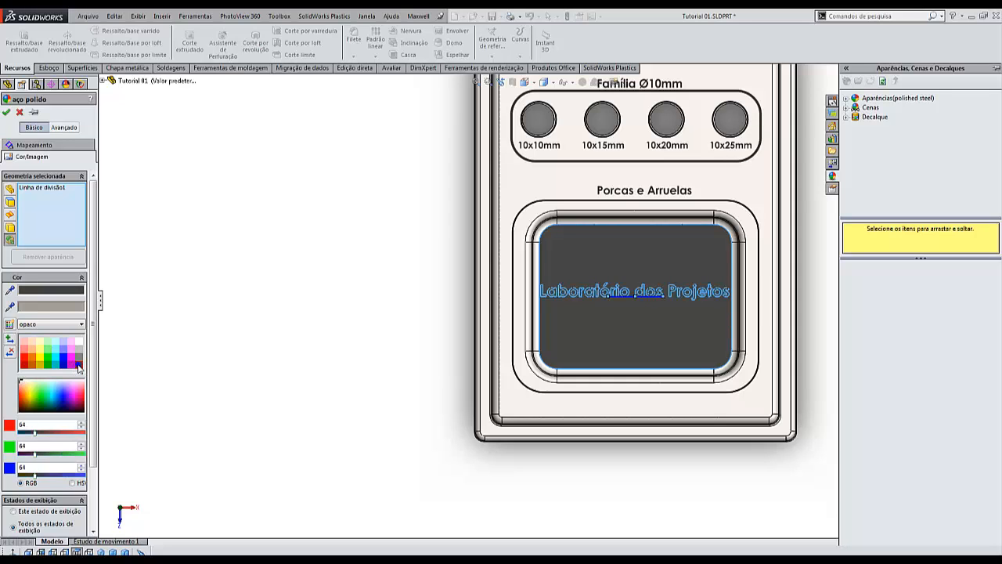
click(20, 113)
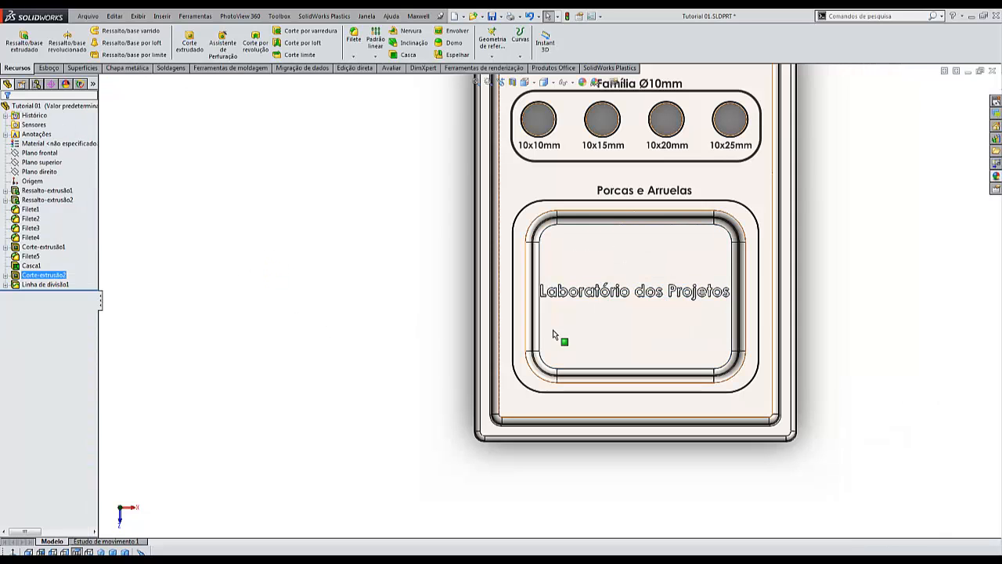
Color only the face of the letter "b" on the pocket floor dark gray (RGB 64, 64, 64).
scroll(553, 330, down, 5)
click(532, 279)
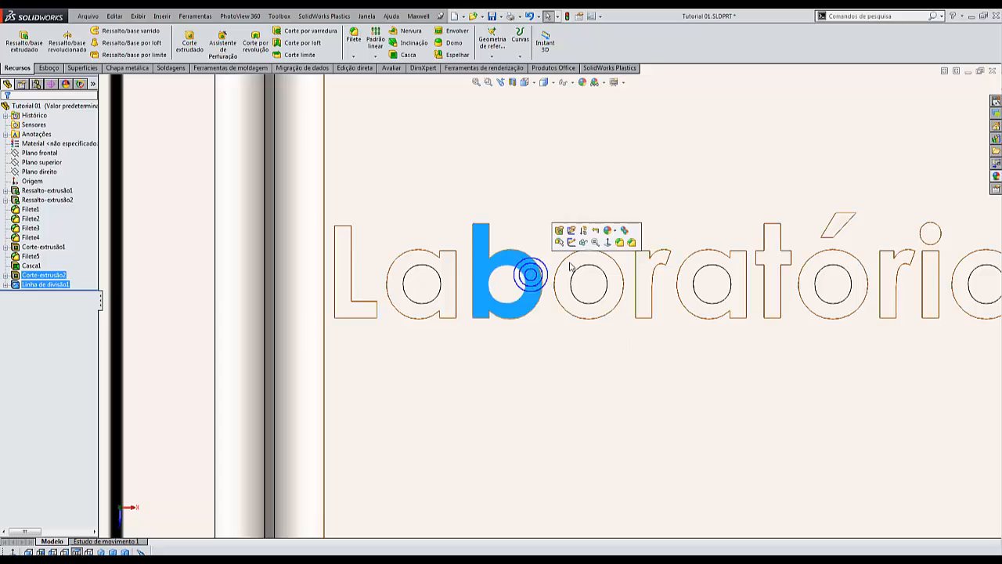
click(616, 231)
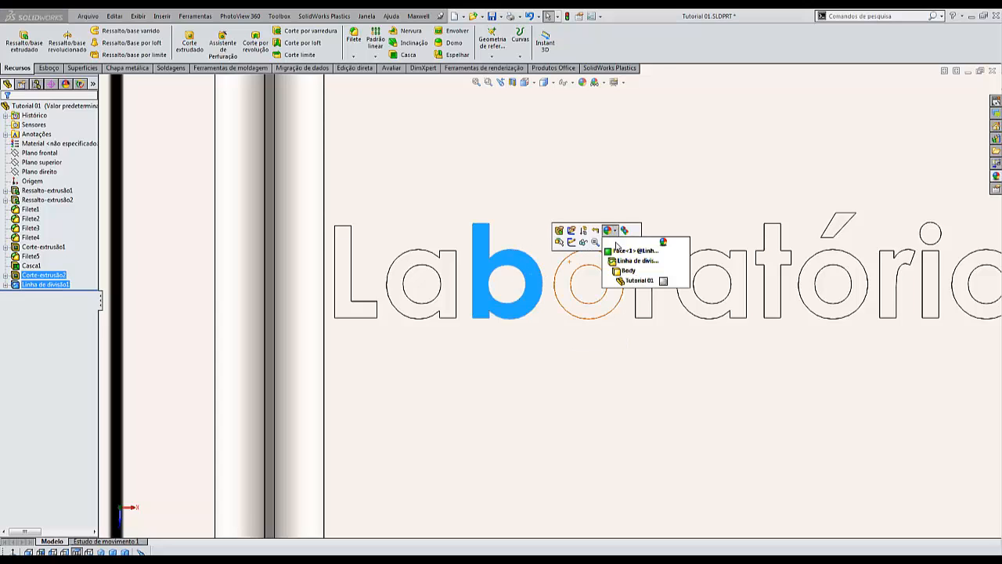
click(621, 251)
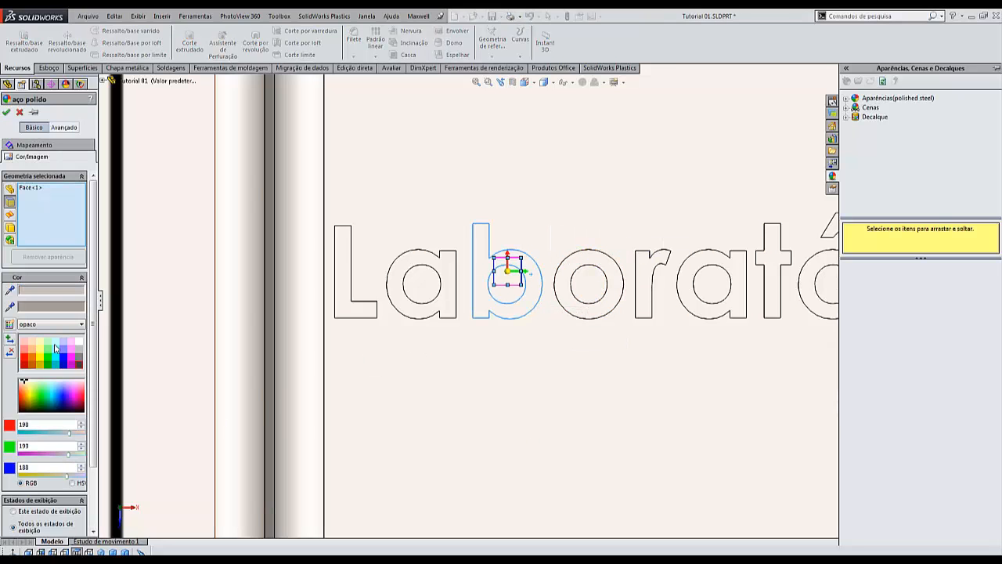
click(80, 363)
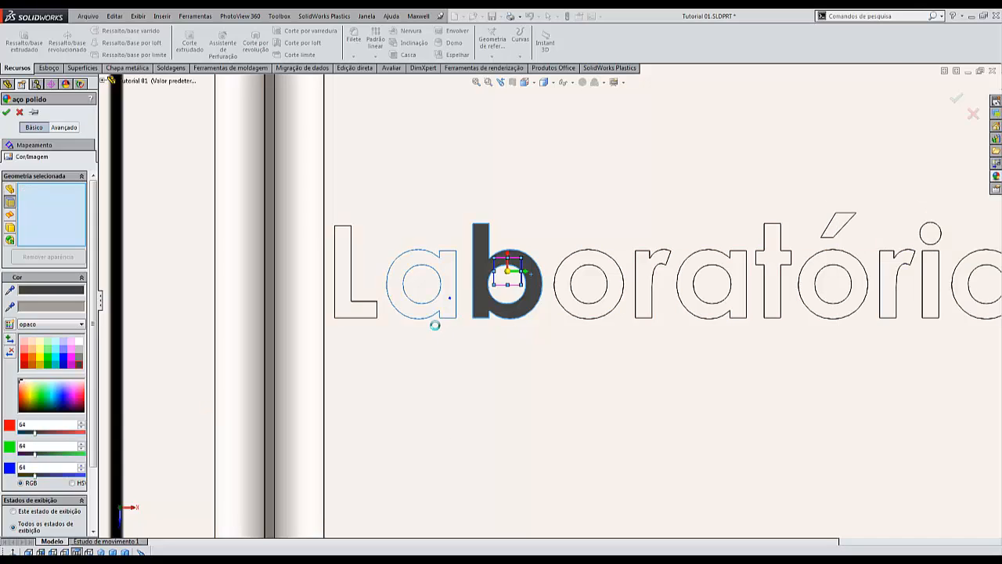
Add the faces of the letters "L", "a", "o", "r", "a" and "t" to the dark gray appearance.
click(423, 314)
click(361, 315)
click(619, 293)
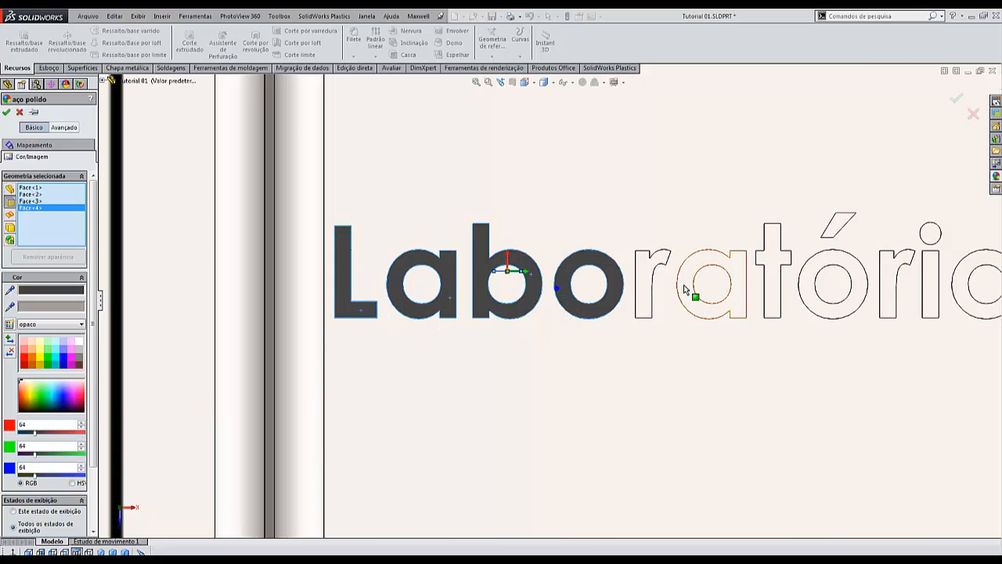
click(647, 300)
click(700, 306)
scroll(728, 314, down, 3)
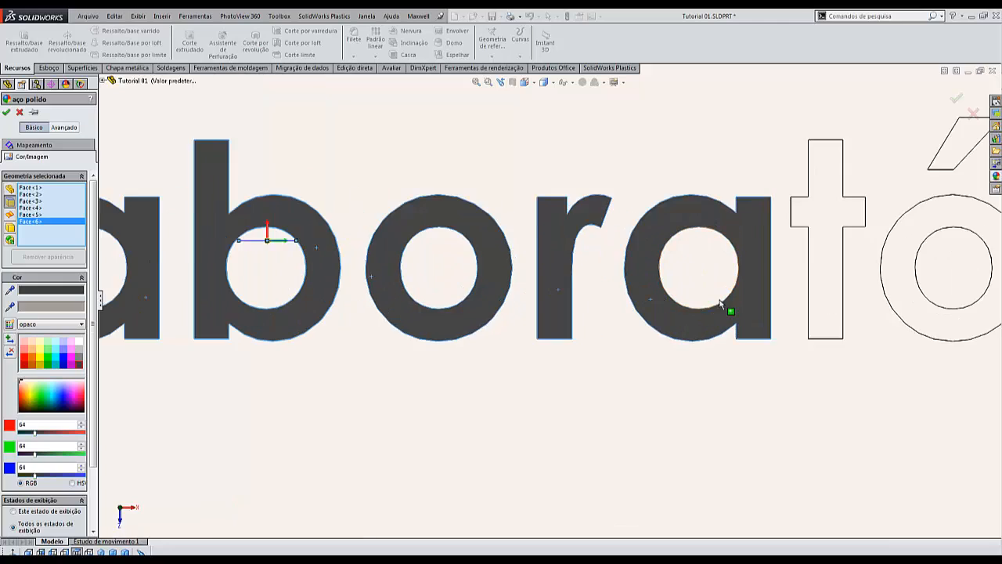
scroll(670, 270, up, 5)
scroll(671, 270, down, 2)
click(600, 305)
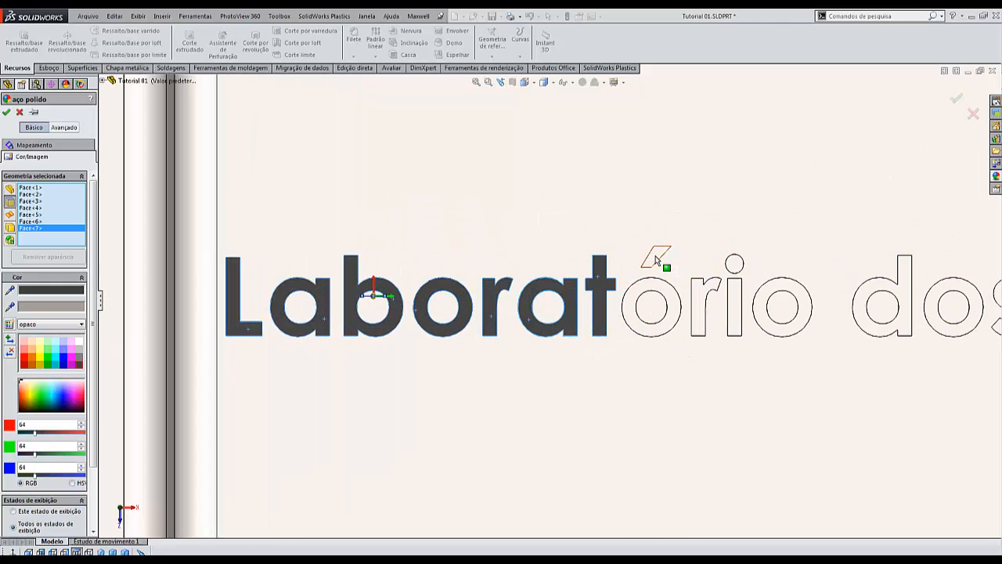
Add the accented "ó", "r", "i" and final "o" faces of "Laboratório" to the dark gray appearance and apply it.
click(656, 259)
click(651, 284)
click(689, 295)
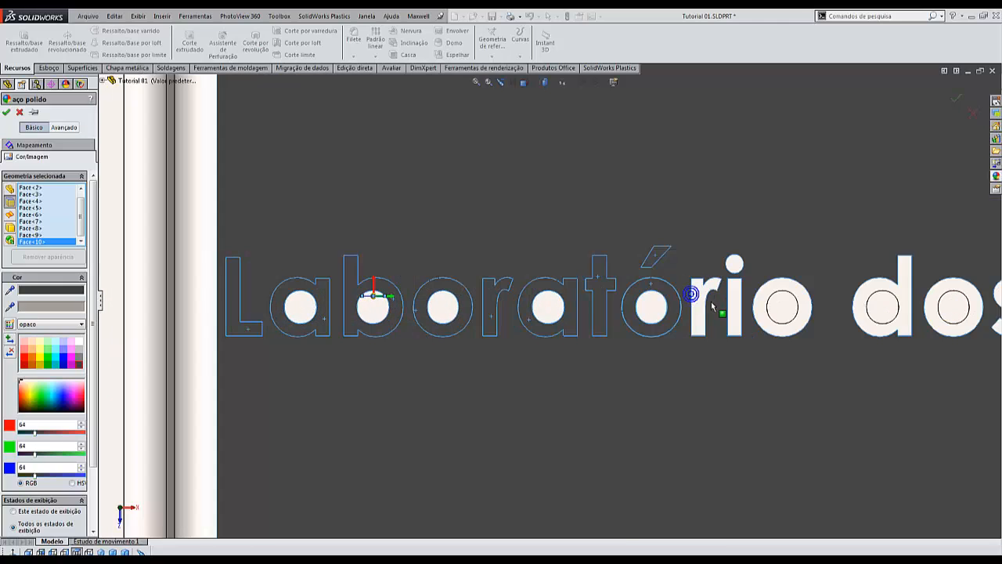
click(693, 296)
click(689, 297)
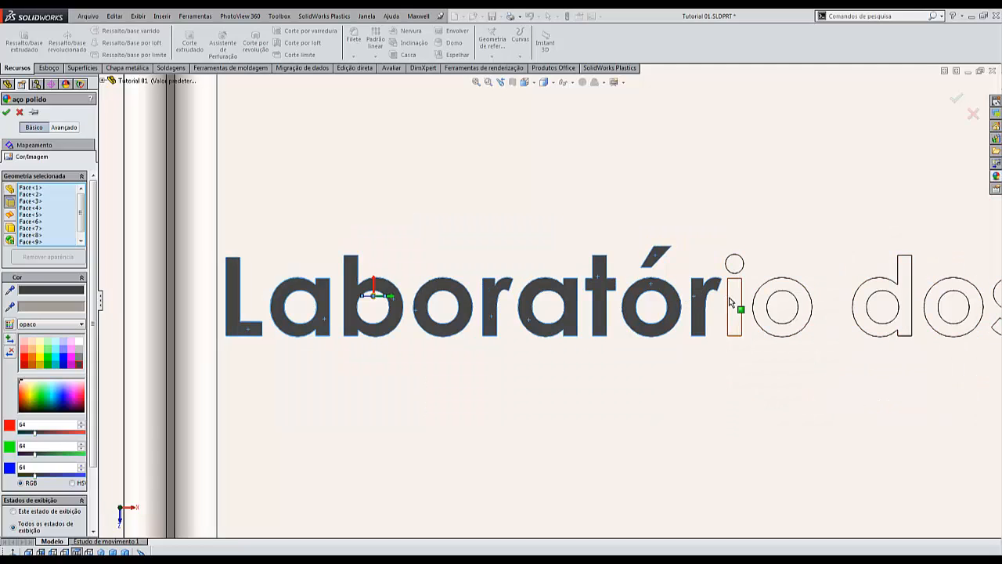
click(729, 297)
click(757, 310)
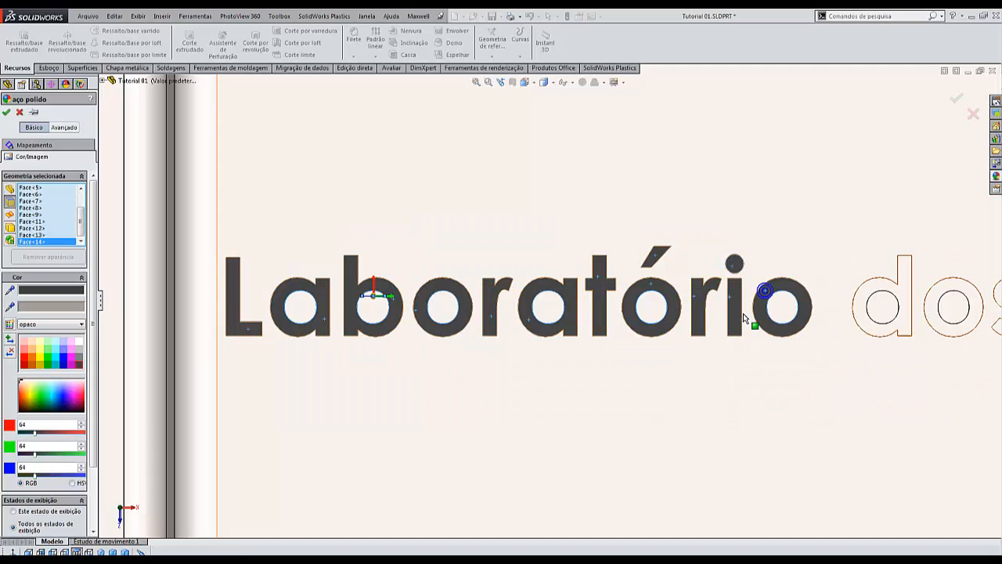
scroll(752, 315, down, 3)
scroll(748, 321, up, 5)
scroll(595, 310, down, 3)
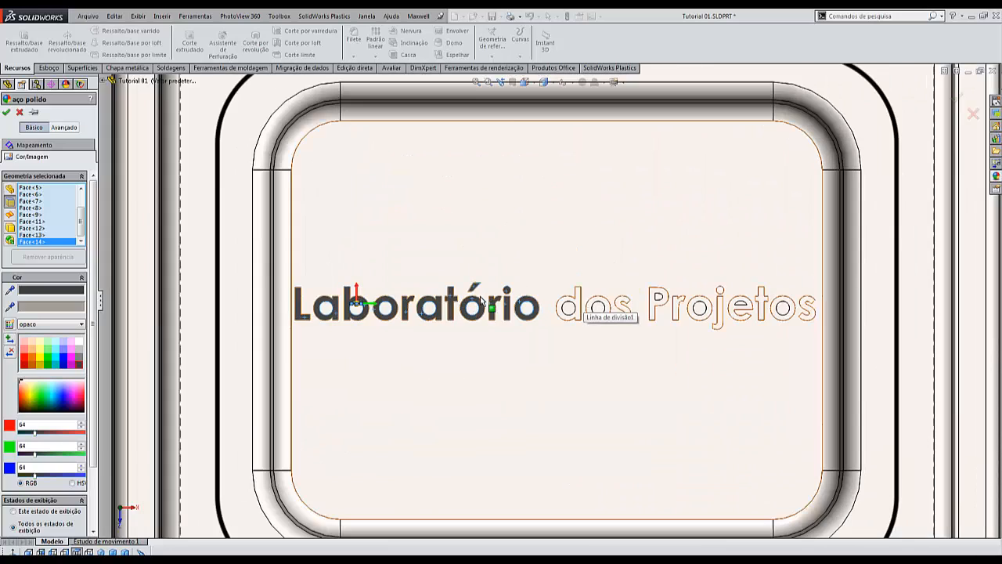
click(6, 112)
Delete the split line feature (Linha de divisão) while keeping its text sketch.
scroll(337, 309, up, 5)
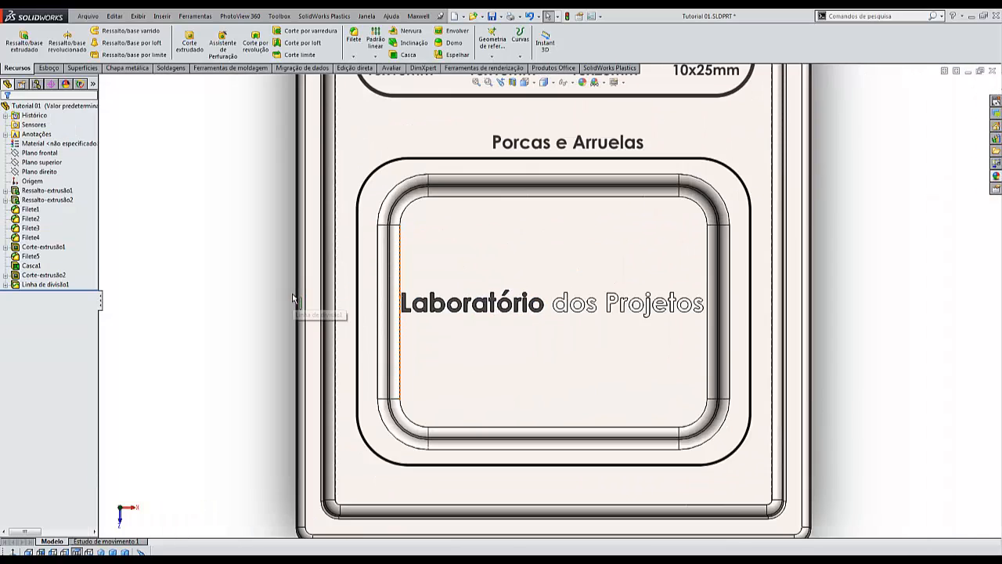
scroll(601, 305, down, 3)
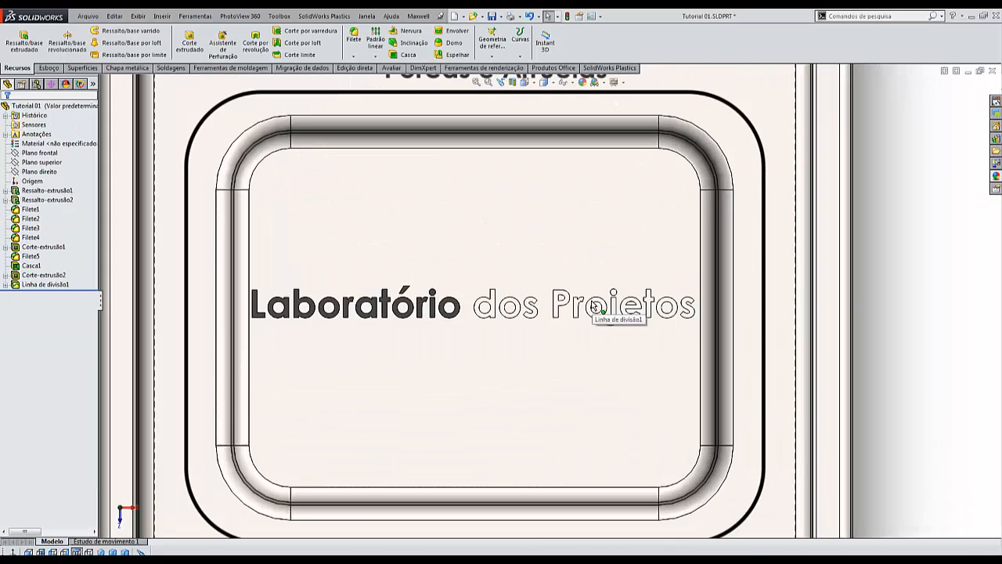
scroll(548, 315, up, 2)
click(45, 284)
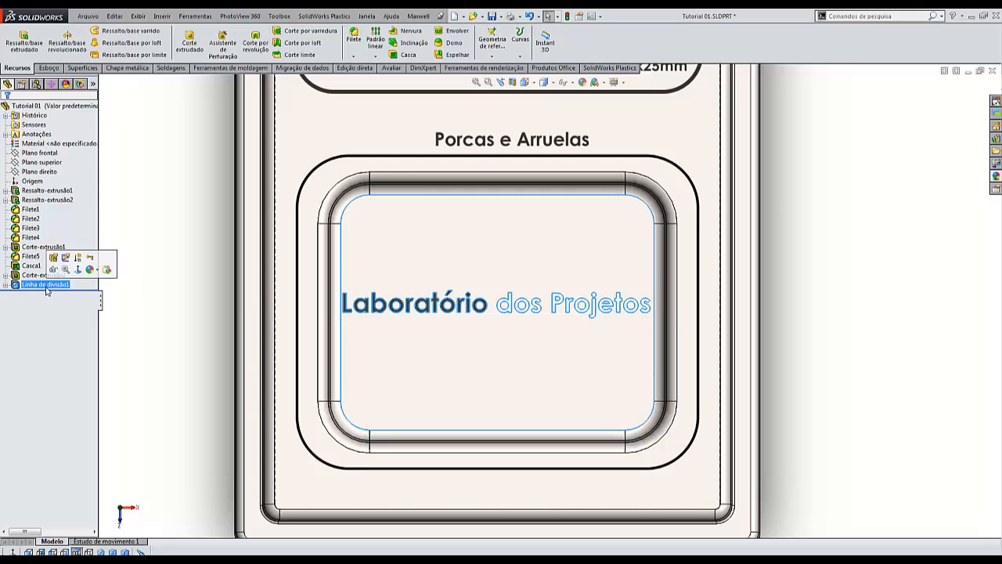
key(Delete)
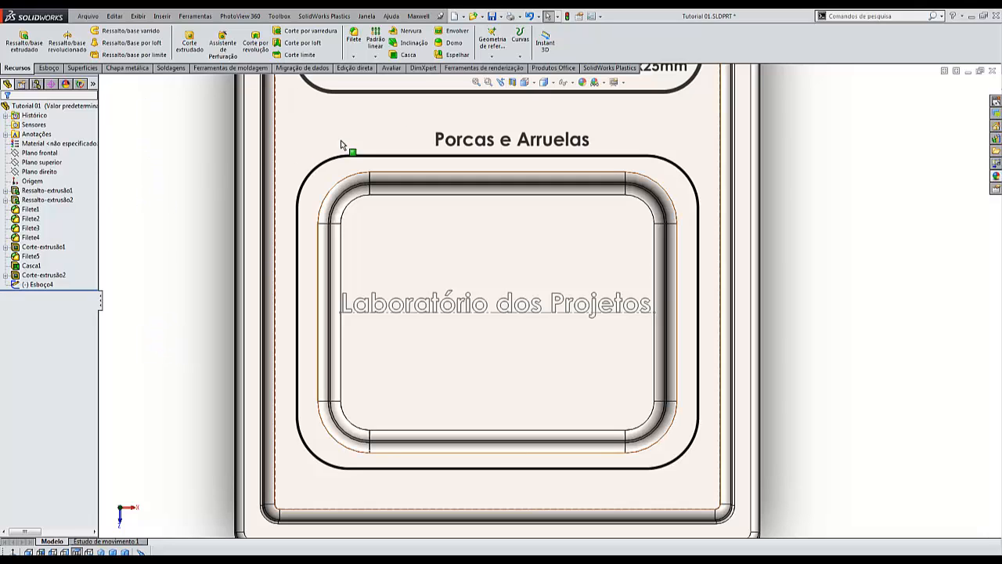
Scribe the text sketch onto the pocket's floor face with the Wrap feature (Envolver) set to Traçar.
click(457, 31)
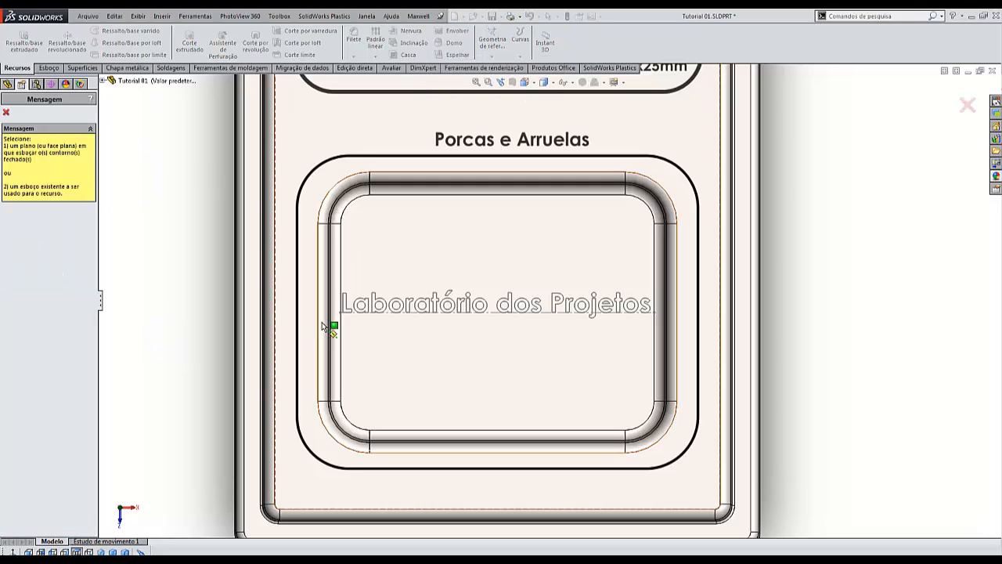
click(105, 82)
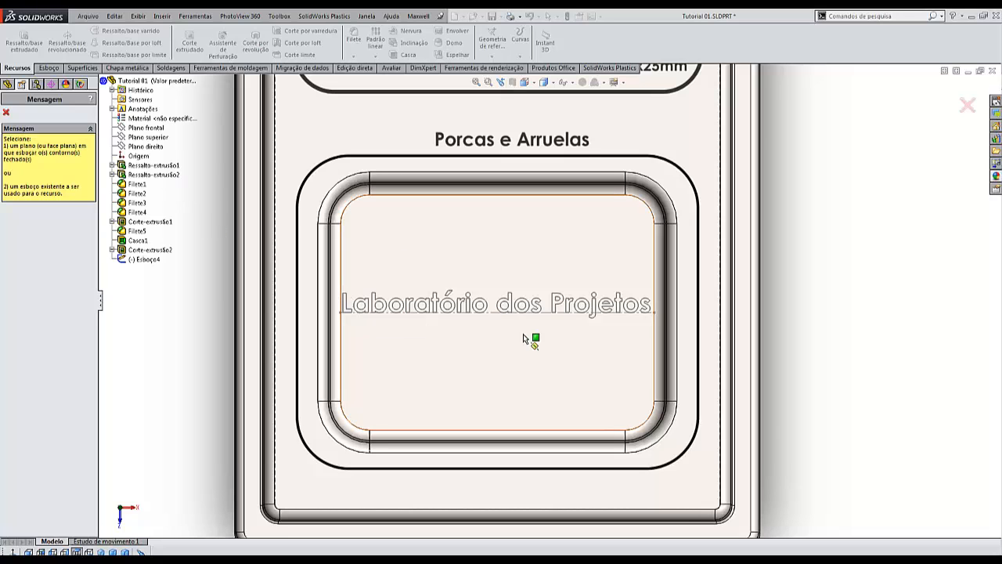
click(145, 259)
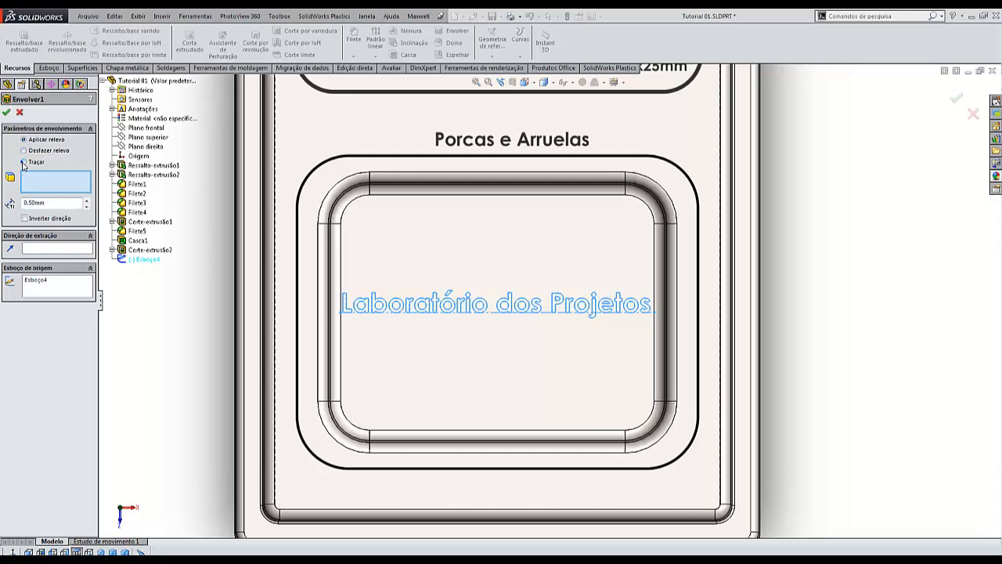
click(23, 162)
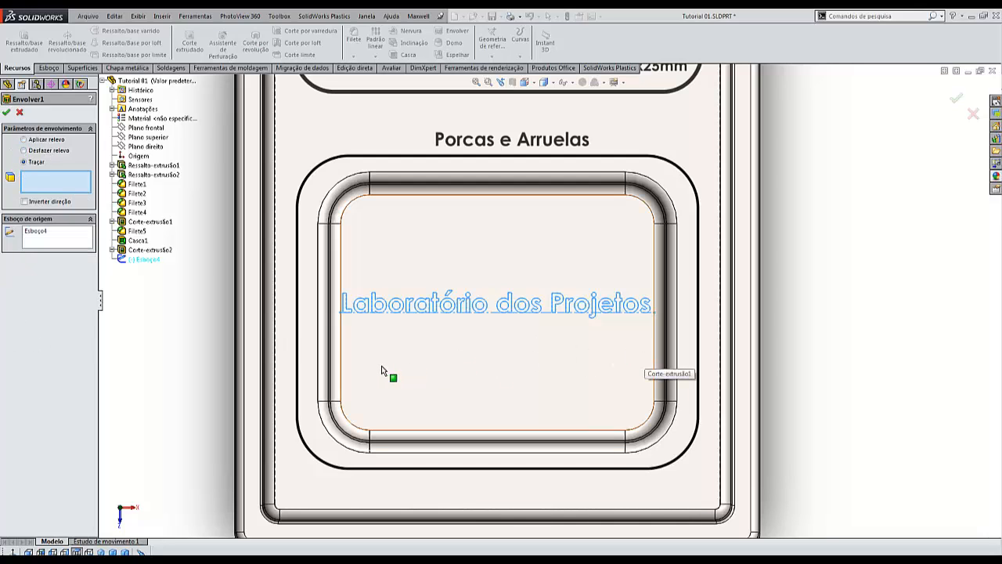
click(10, 114)
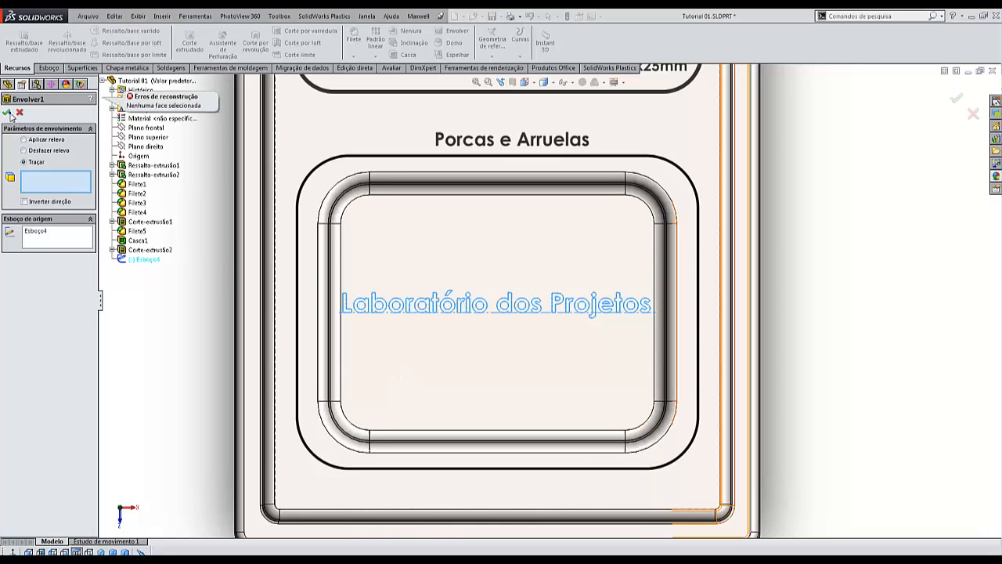
click(403, 375)
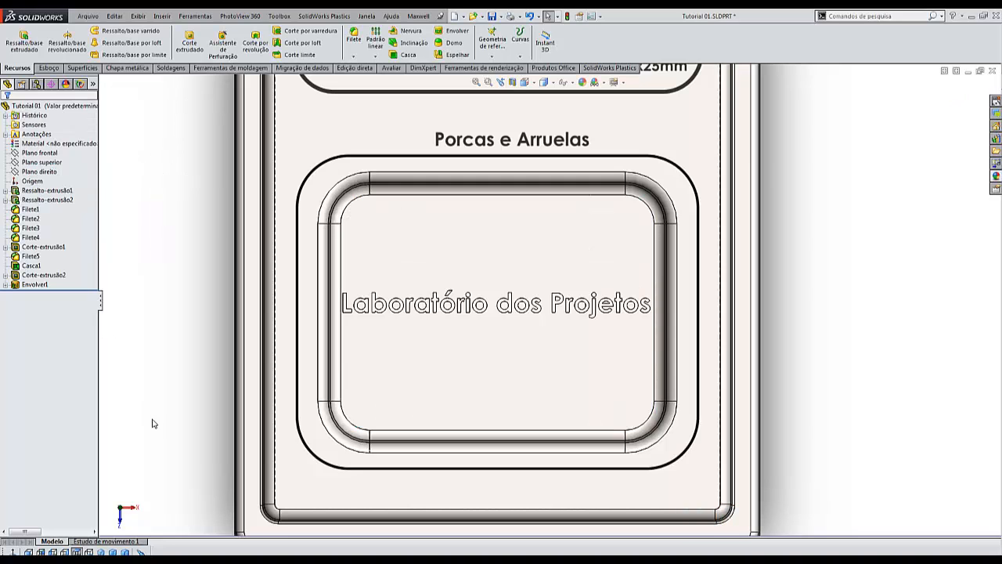
Check the scribed letter outlines by selecting the face of the first "a", and clear the selection.
scroll(357, 311, down, 10)
click(473, 306)
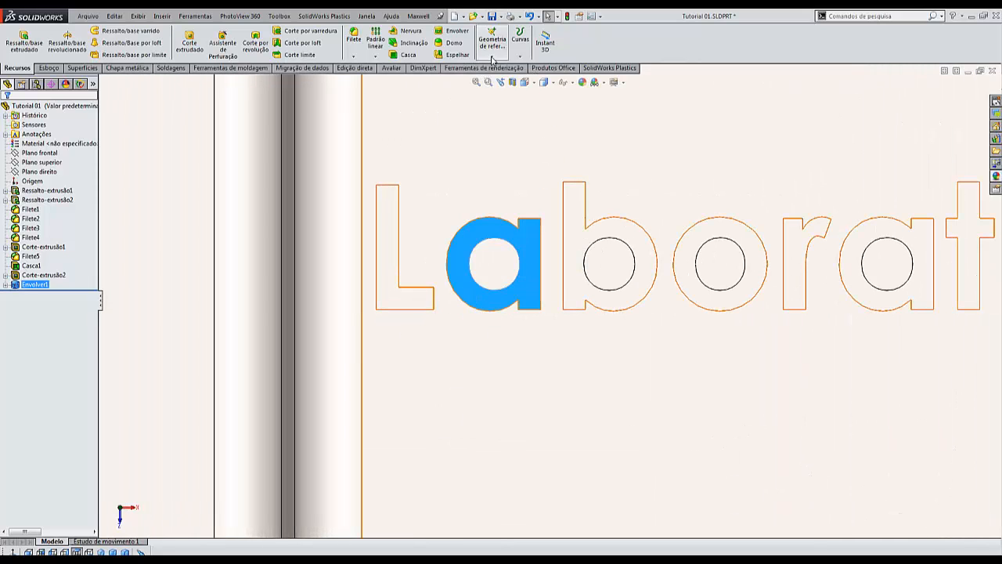
click(143, 302)
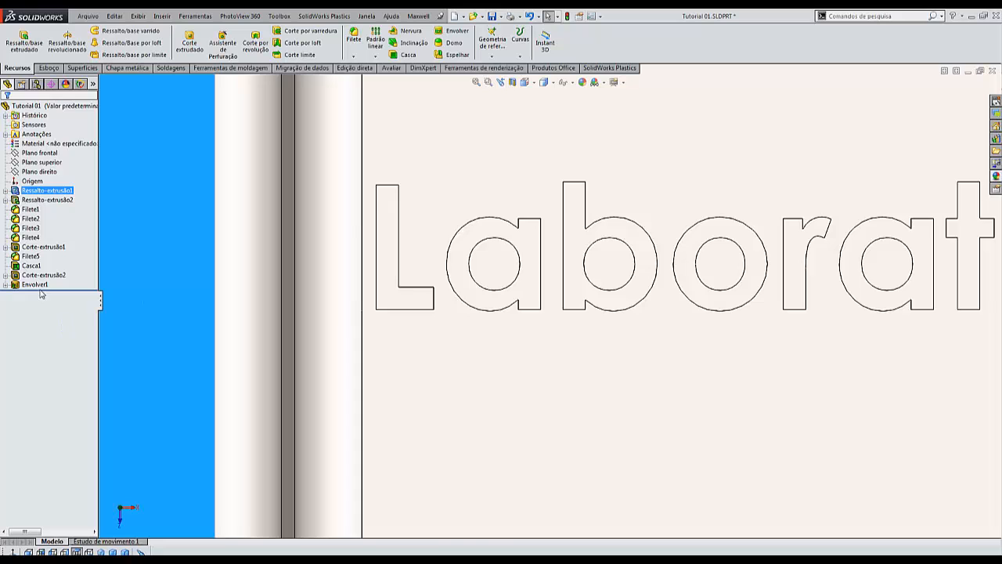
scroll(214, 384, up, 6)
click(213, 383)
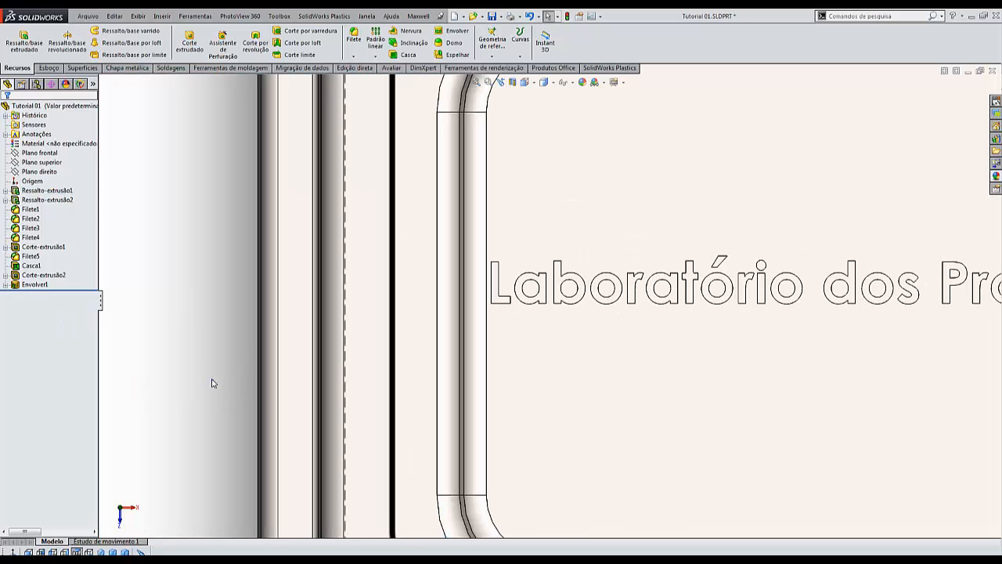
Color the whole wrap feature (Envolver) dark gray, RGB 64, 64, 64.
click(45, 286)
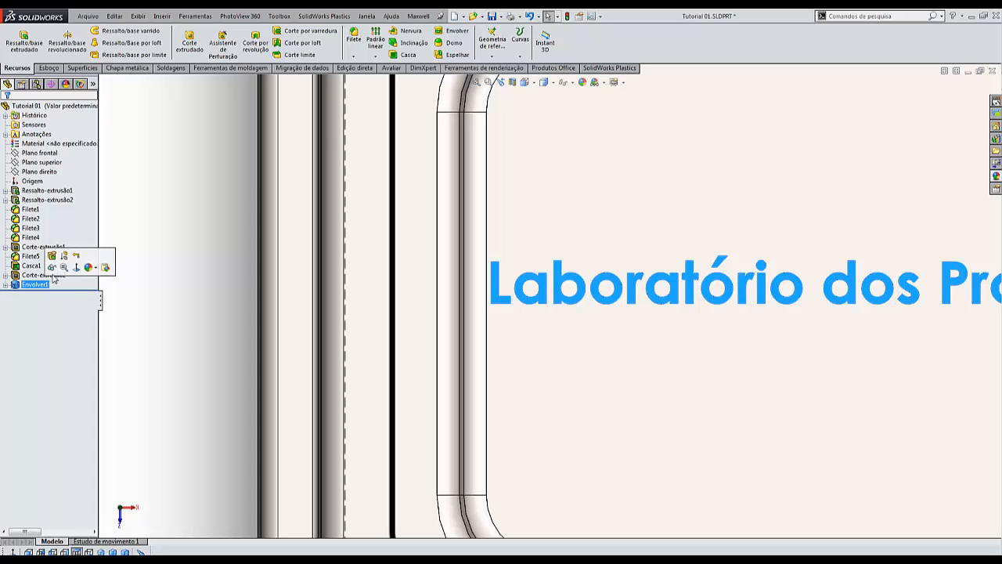
click(97, 270)
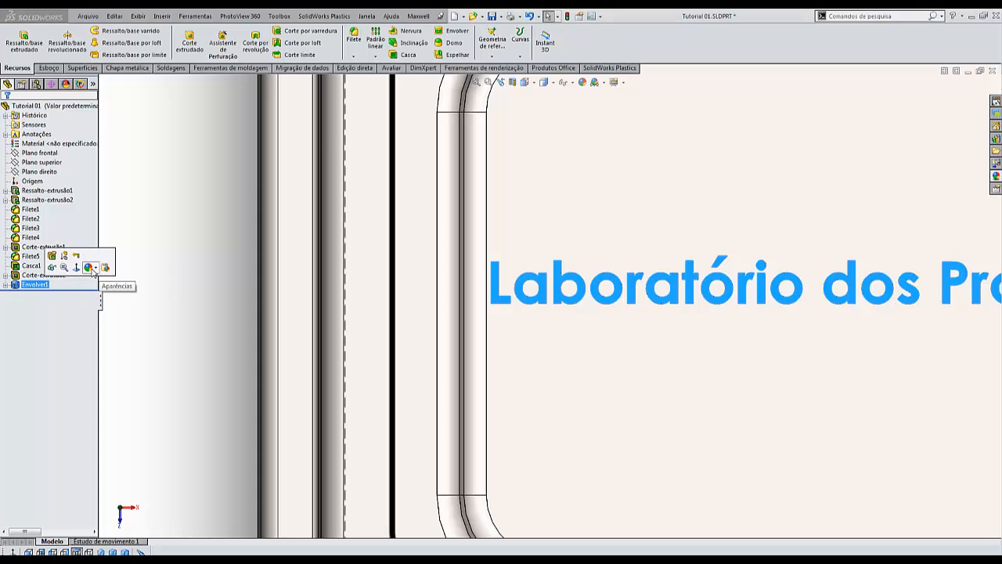
click(96, 271)
click(97, 271)
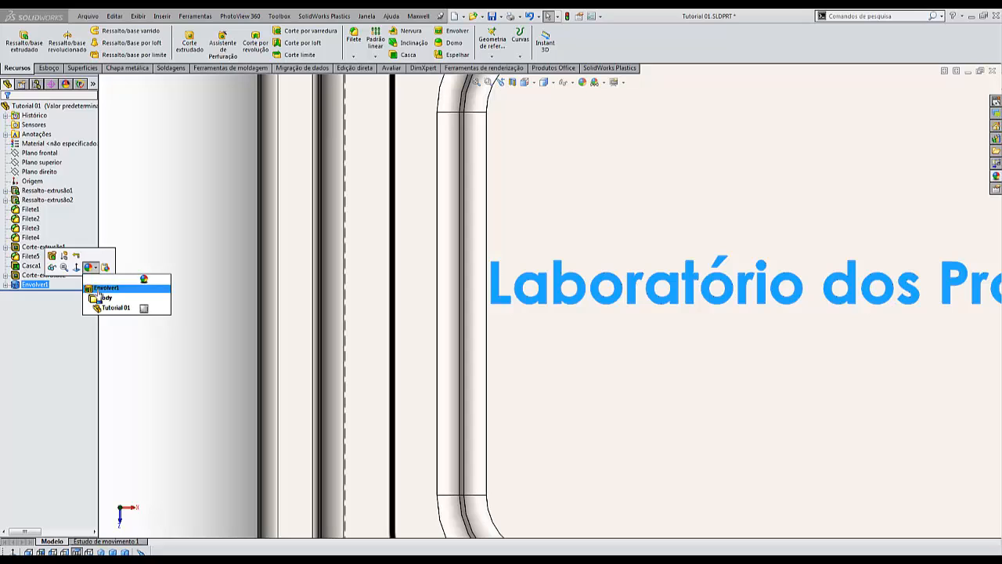
click(96, 290)
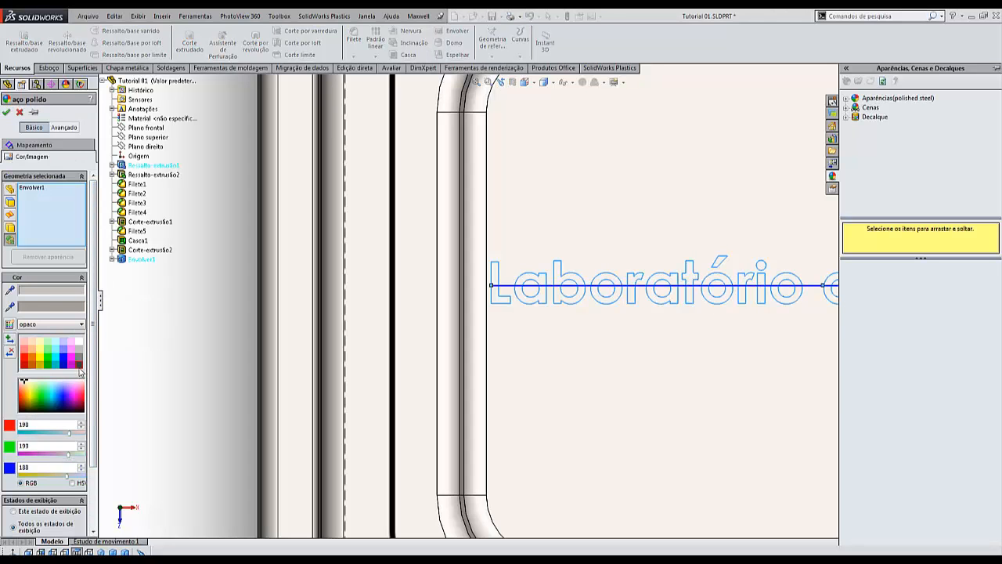
click(79, 364)
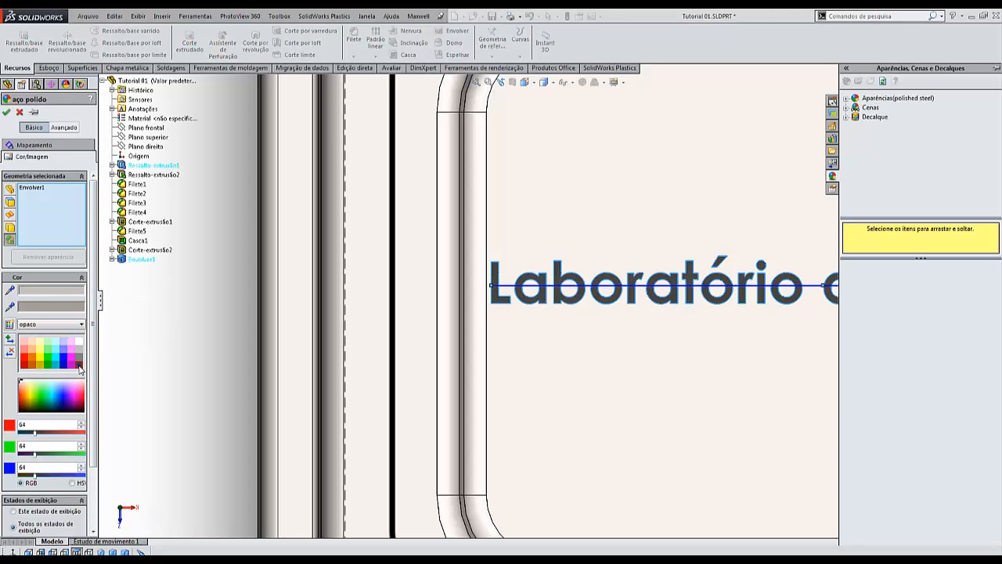
click(7, 112)
Inspect the colored text in the pocket and the decal's dashed border line along the panel's edge.
scroll(224, 342, up, 6)
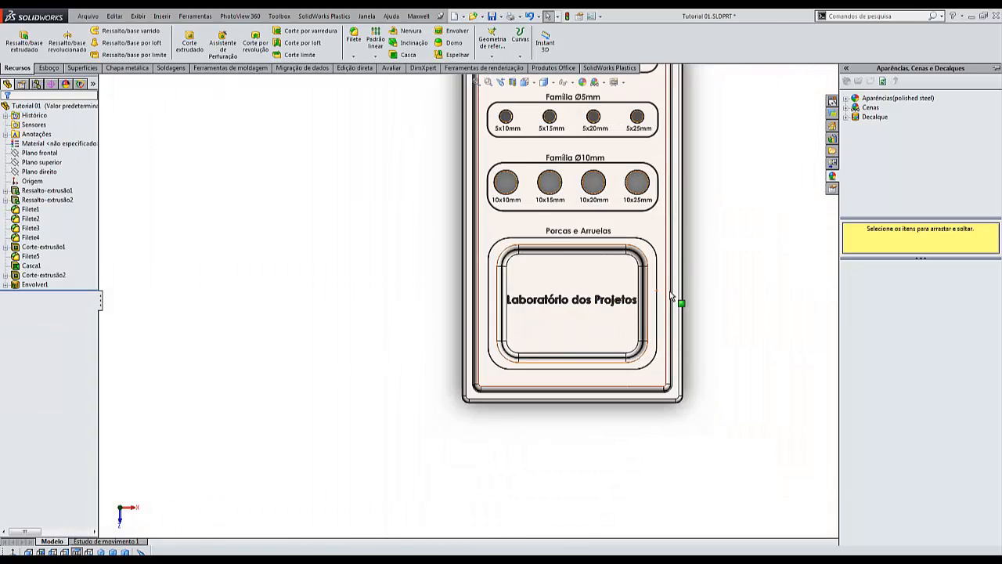
scroll(670, 296, down, 5)
scroll(378, 368, down, 2)
scroll(347, 358, up, 3)
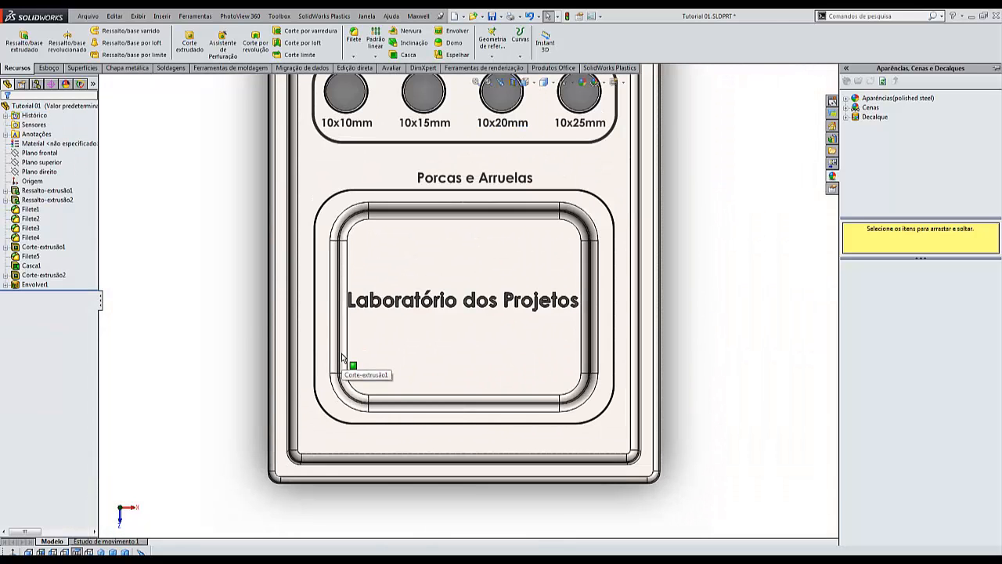
click(213, 321)
scroll(543, 341, up, 3)
scroll(543, 257, up, 2)
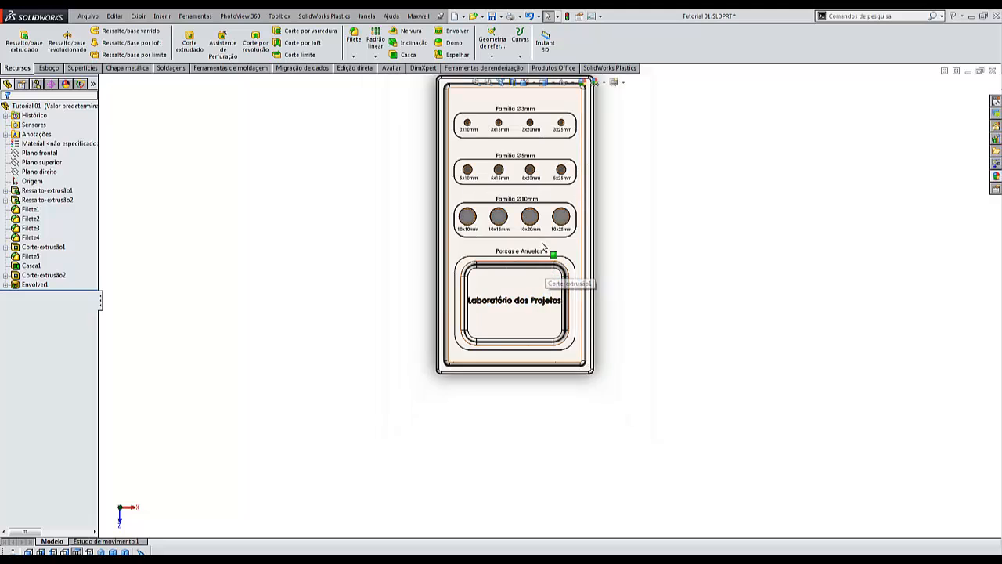
scroll(542, 243, down, 3)
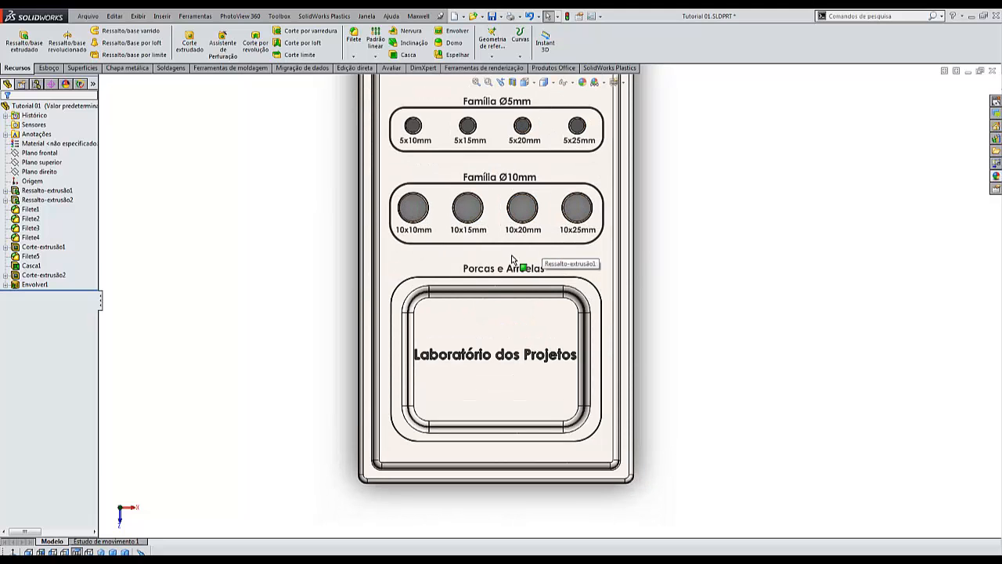
scroll(384, 284, down, 5)
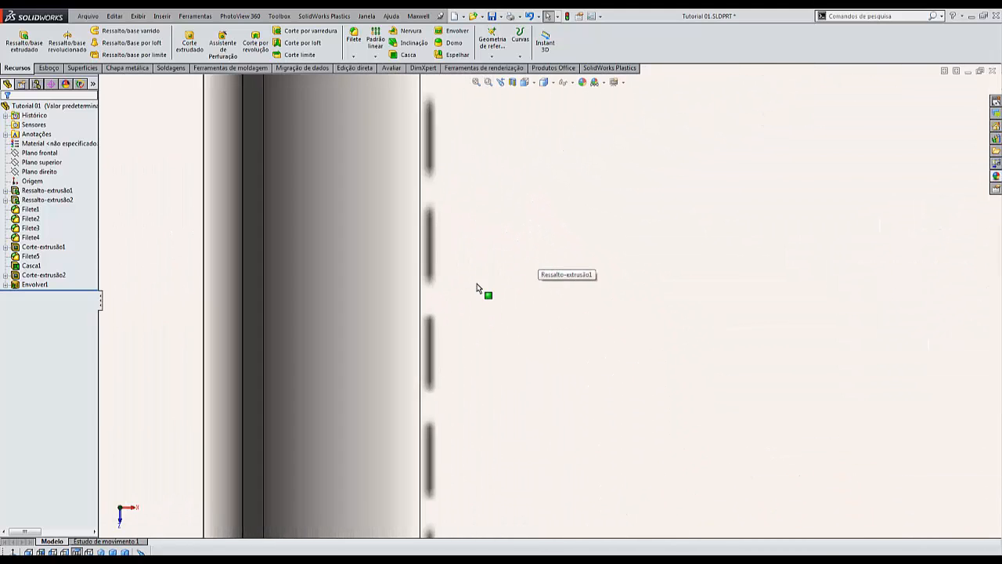
scroll(434, 264, down, 3)
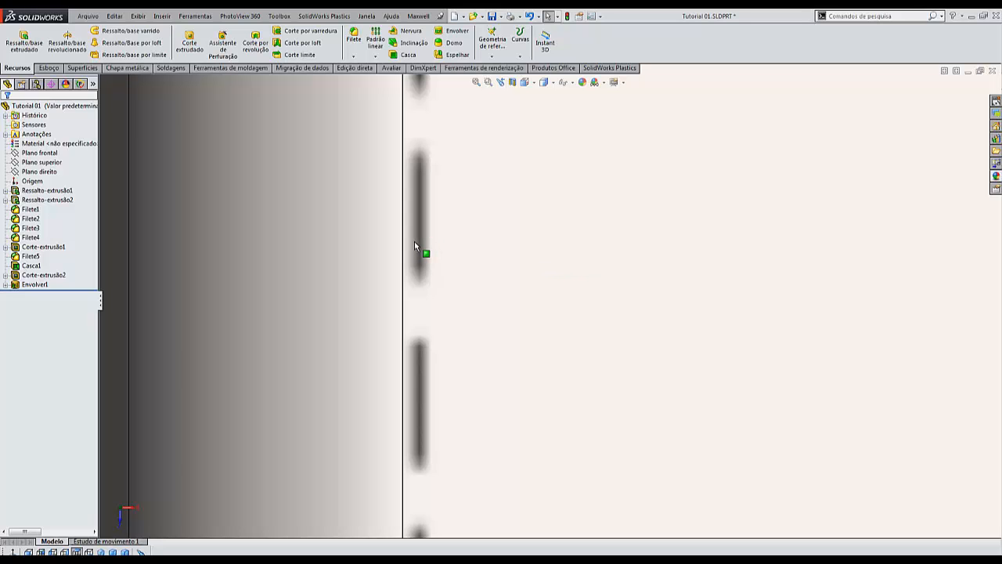
Examine the panel's decal artwork together with the dark gray lettering in the pocket, overall and close up.
scroll(414, 241, up, 10)
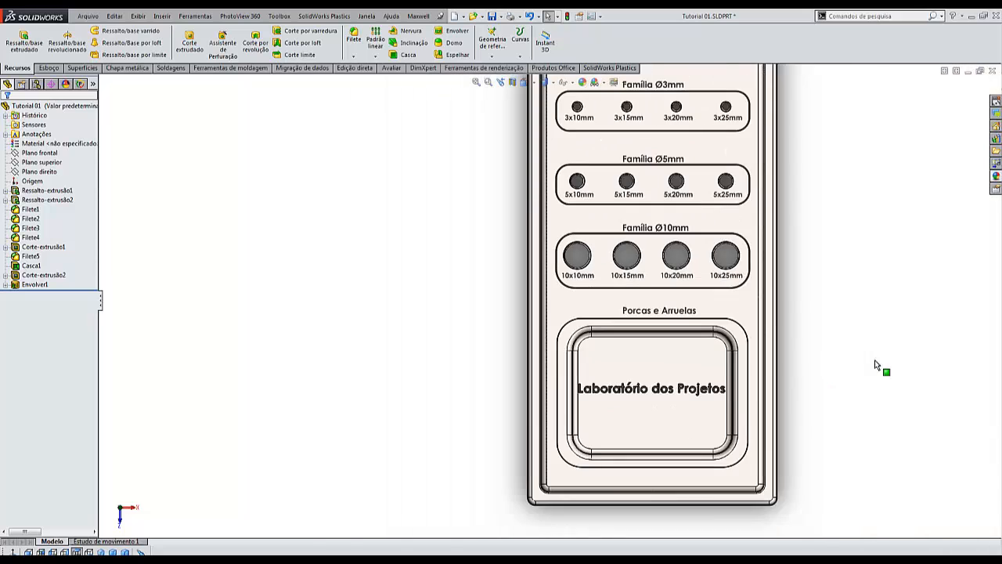
scroll(875, 365, up, 3)
scroll(798, 416, down, 3)
scroll(576, 384, up, 3)
scroll(430, 172, down, 3)
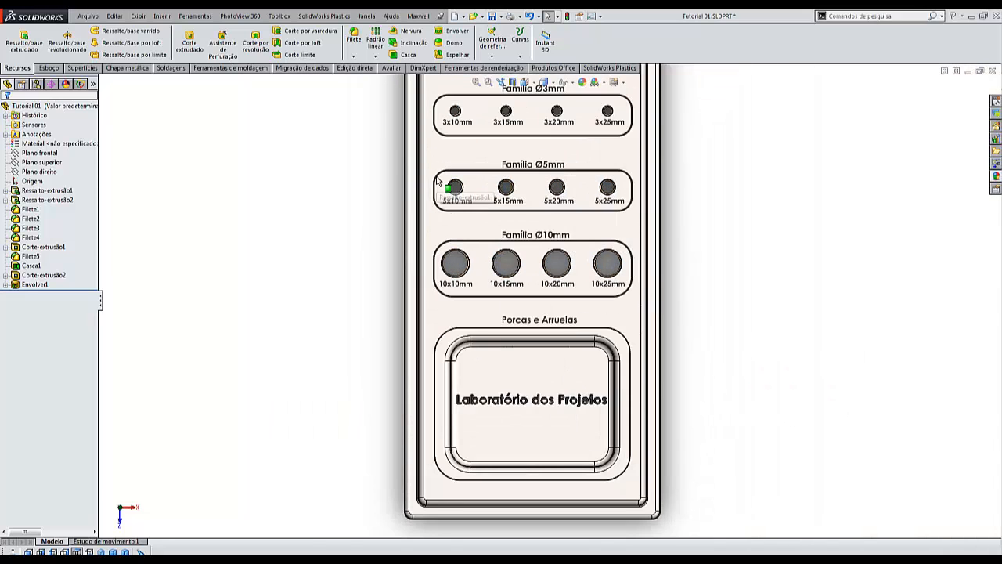
scroll(495, 436, down, 5)
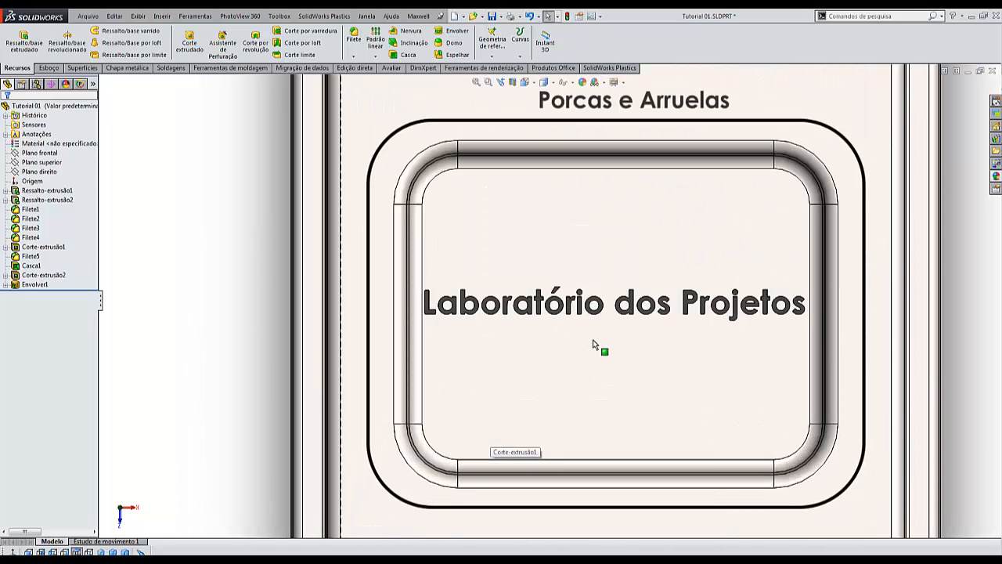
scroll(594, 345, down, 4)
scroll(315, 439, up, 3)
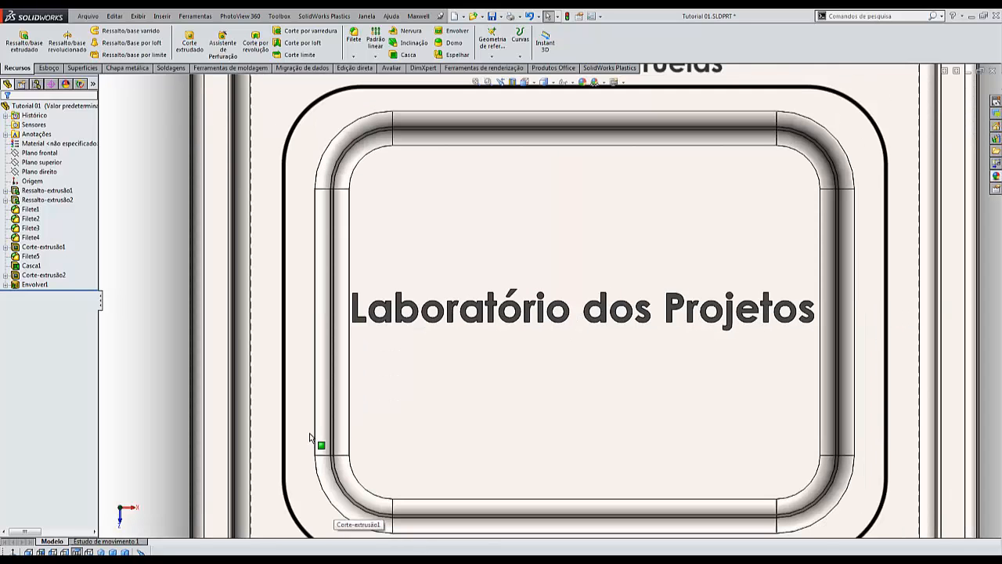
Delete the wrap feature of the pocket lettering, keeping its text sketch.
scroll(313, 438, up, 3)
click(31, 285)
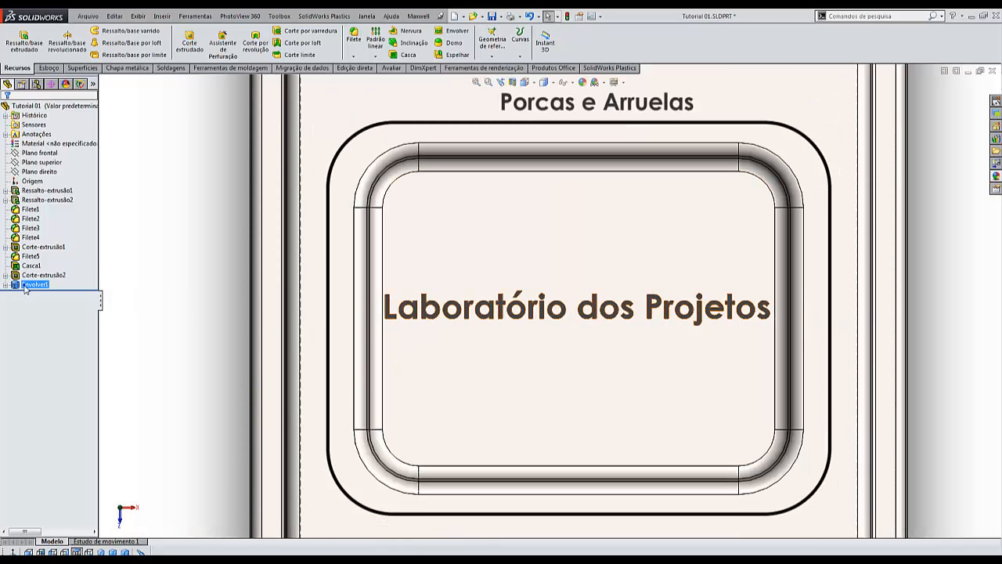
key(Delete)
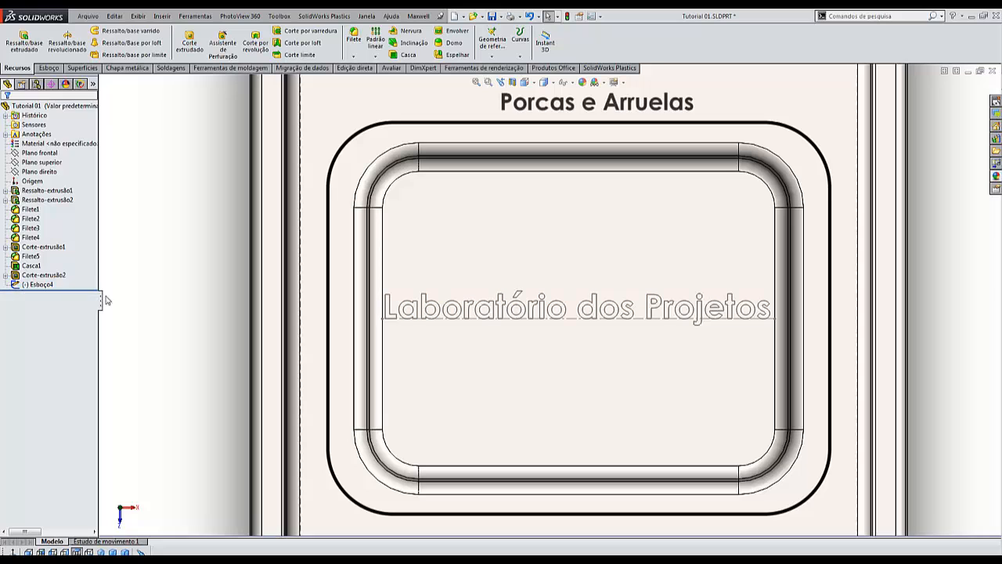
Cut-extrude the existing "Laboratório dos Projetos" text sketch into the pocket floor to a blind depth of 0.001 mm.
click(189, 40)
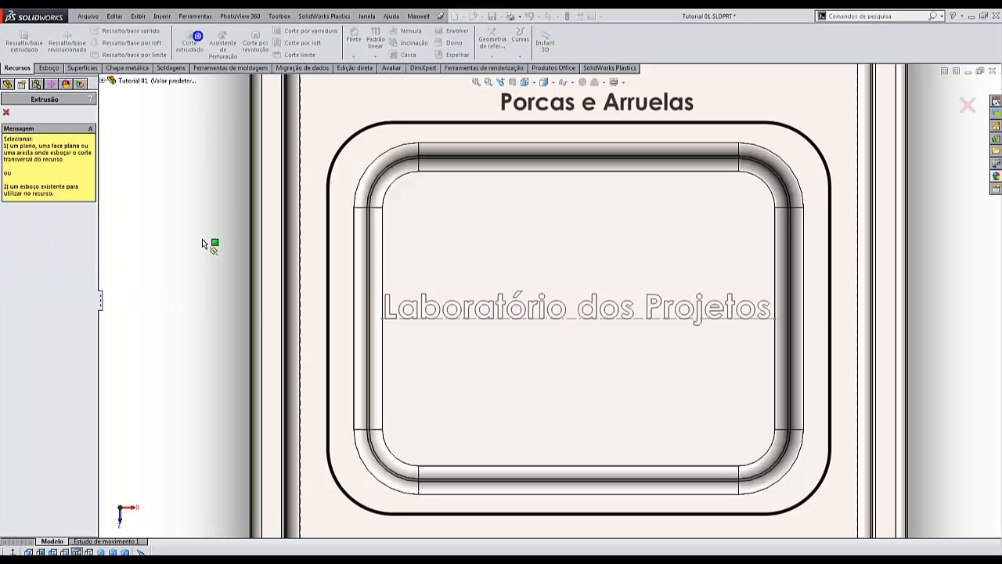
scroll(420, 342, down, 5)
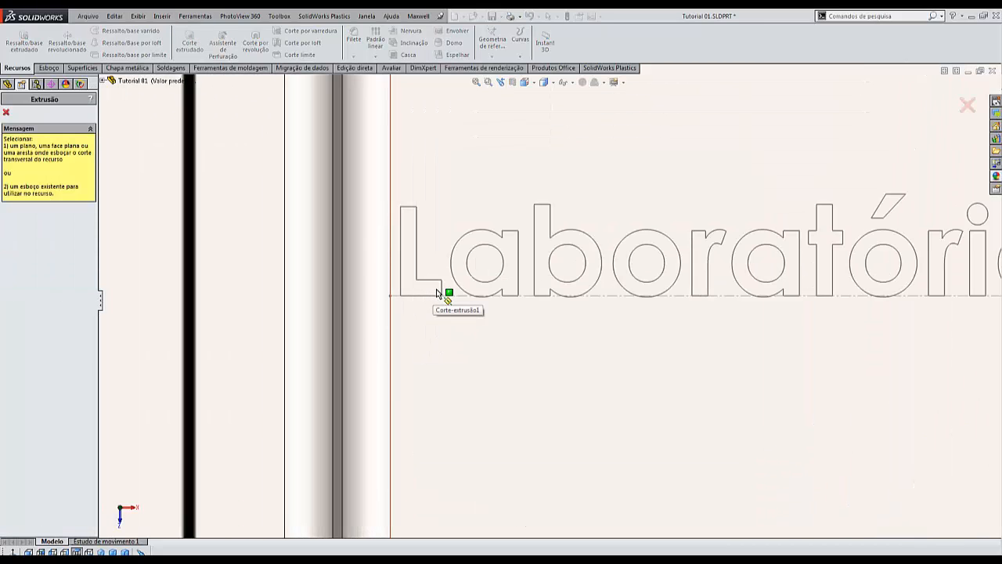
click(441, 295)
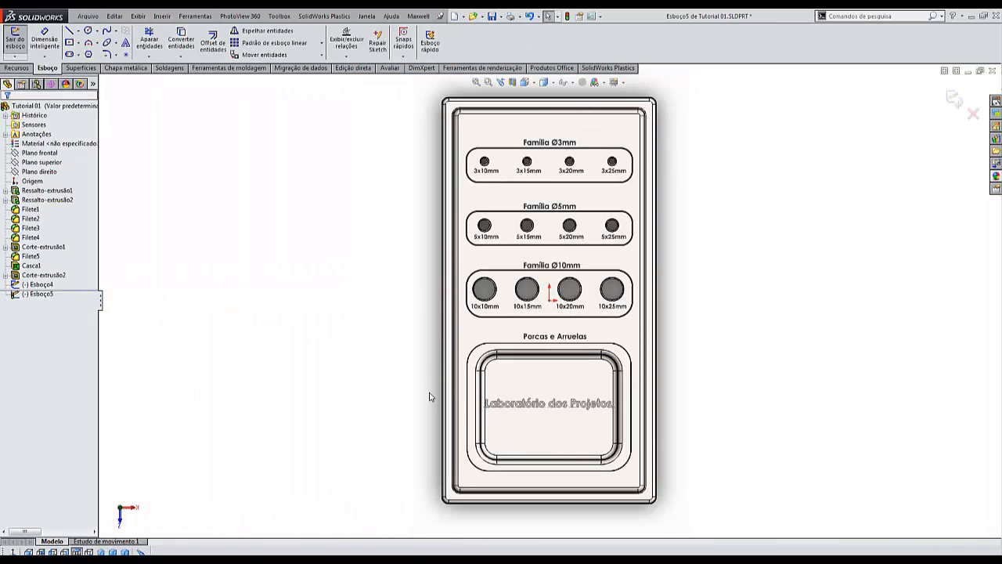
click(15, 41)
click(37, 284)
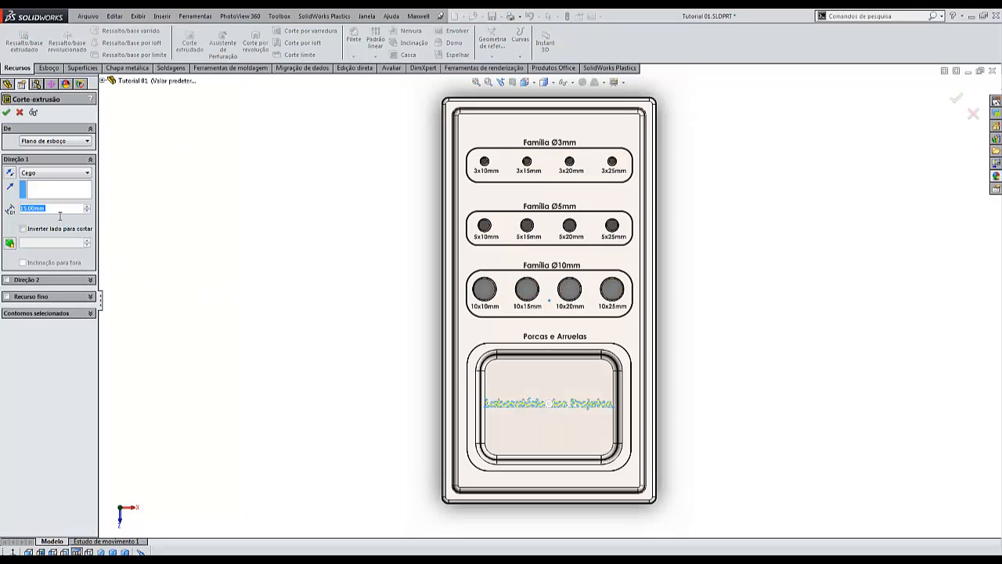
text(0,001)
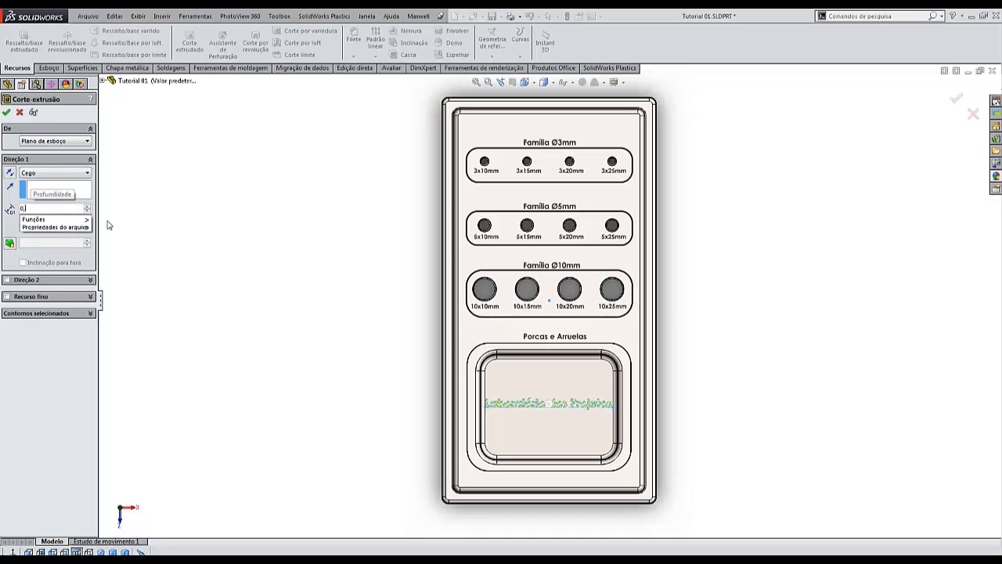
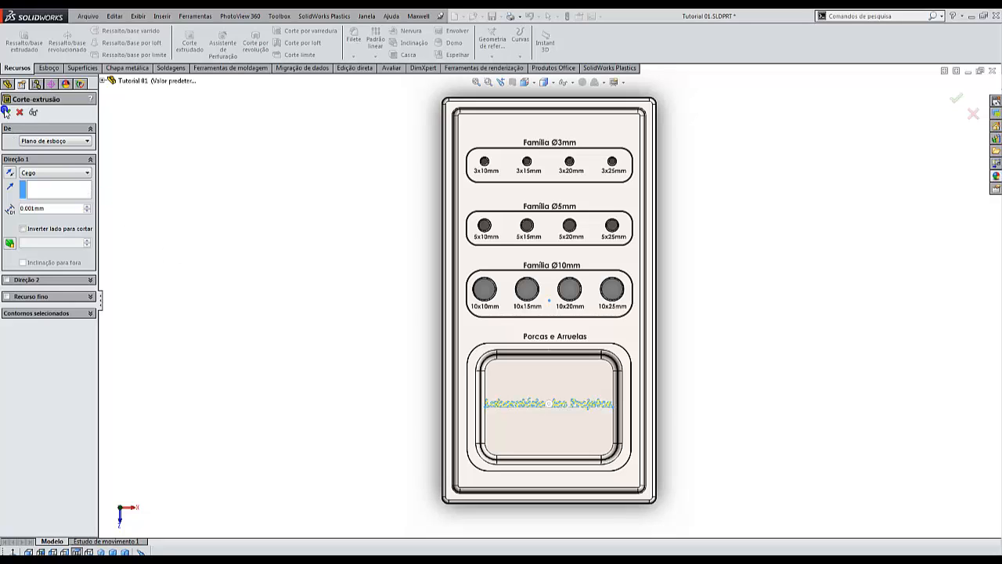
click(7, 112)
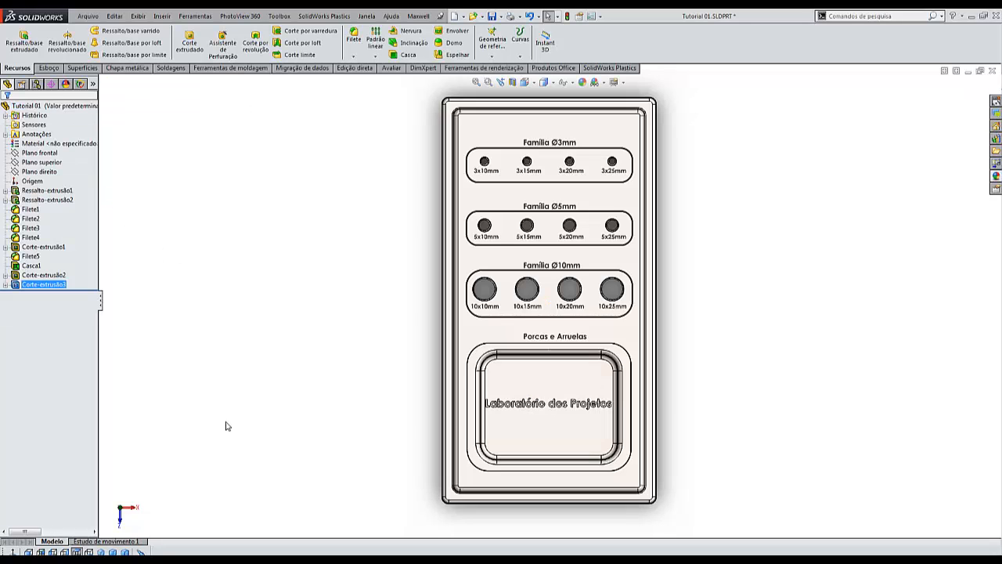
Examine the outlines of the cut letters in the pocket and the available reference geometry and curve options.
scroll(532, 410, down, 5)
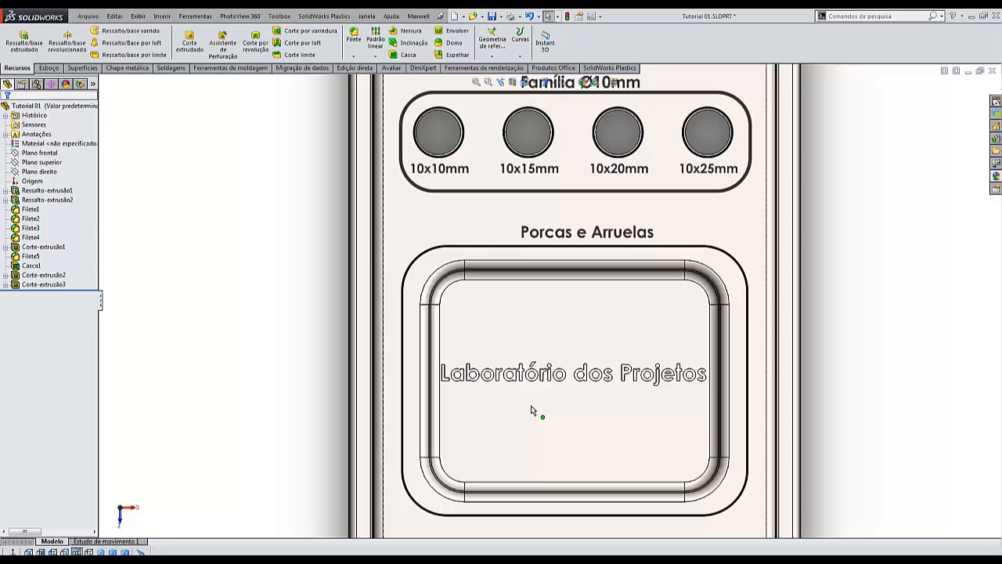
scroll(505, 398, down, 8)
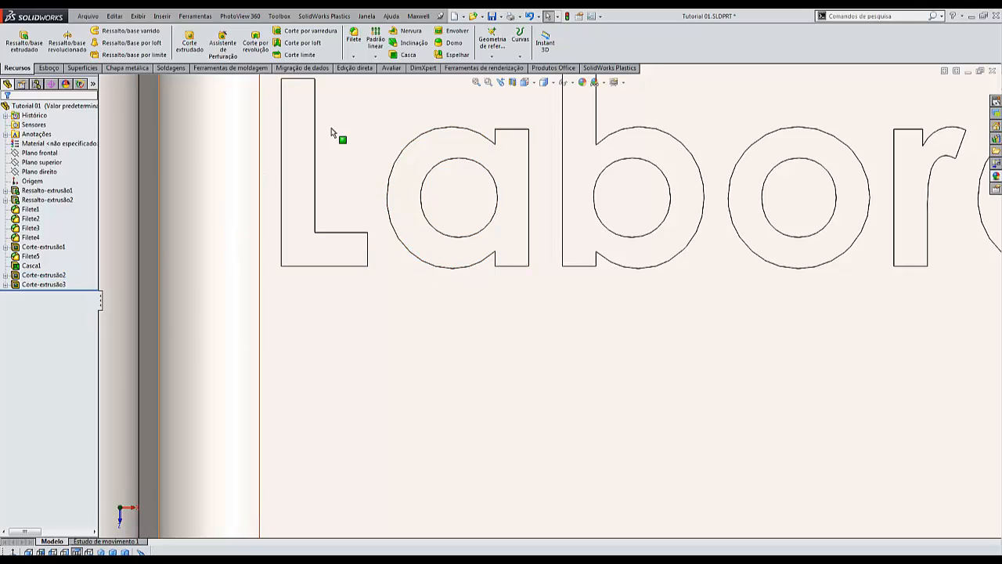
click(493, 56)
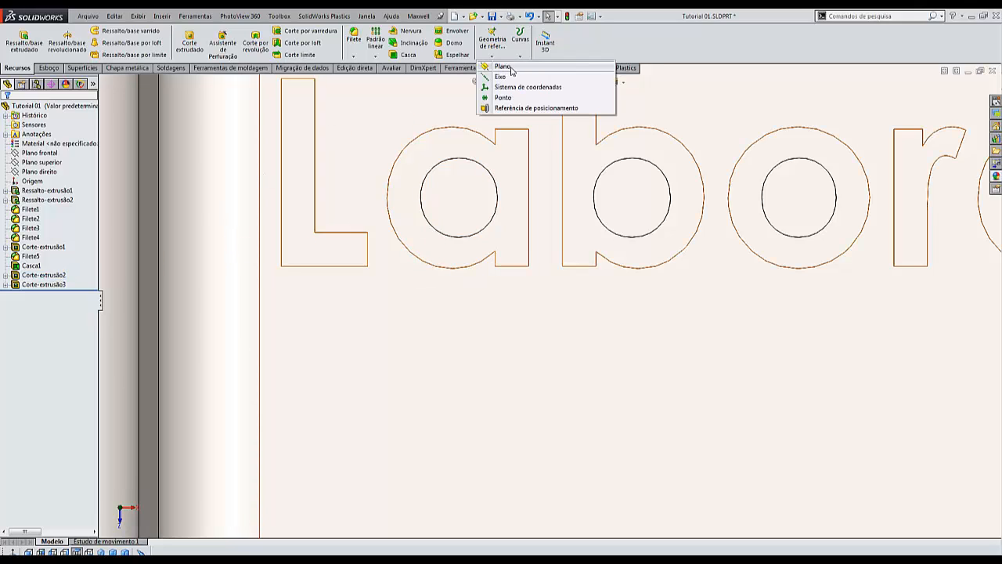
click(520, 57)
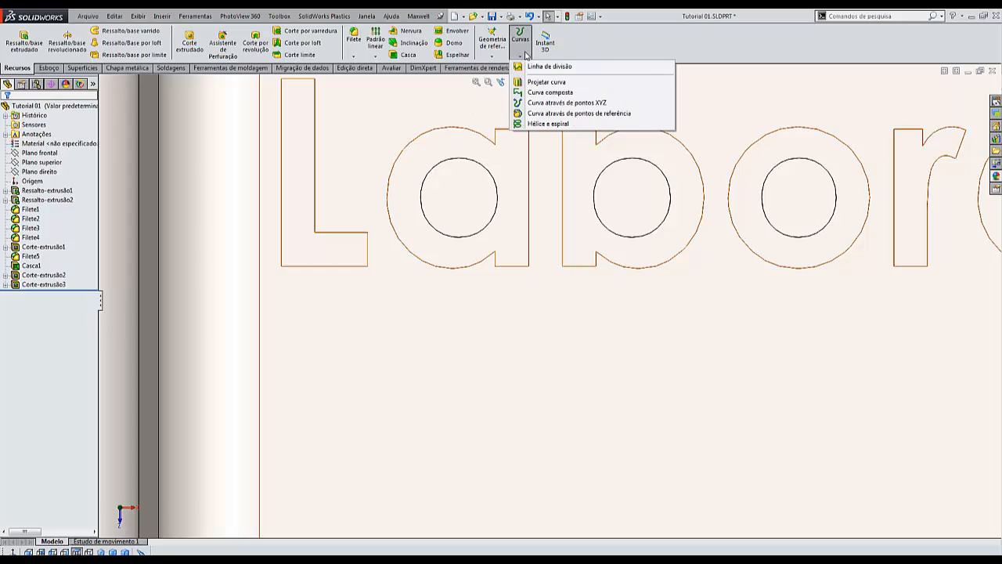
click(476, 61)
scroll(335, 346, up, 13)
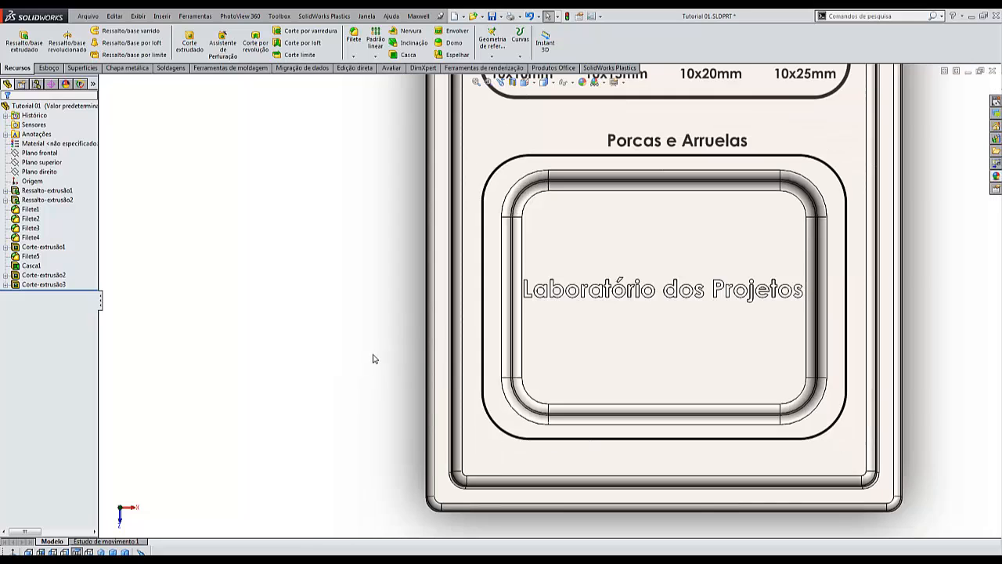
click(372, 354)
scroll(626, 315, down, 1)
scroll(626, 315, down, 8)
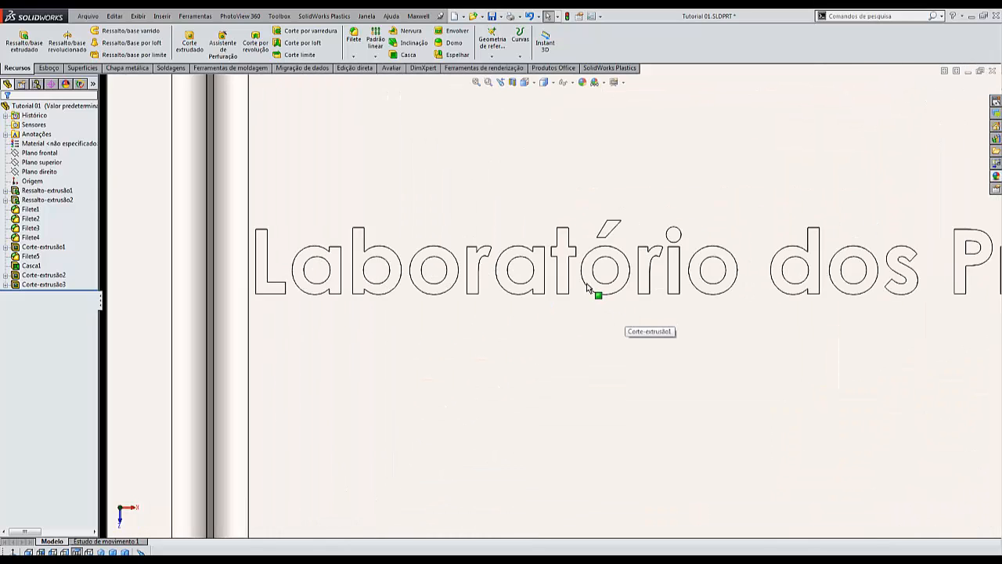
Color the whole text cut feature dark gray so the letters match the panel artwork.
click(63, 284)
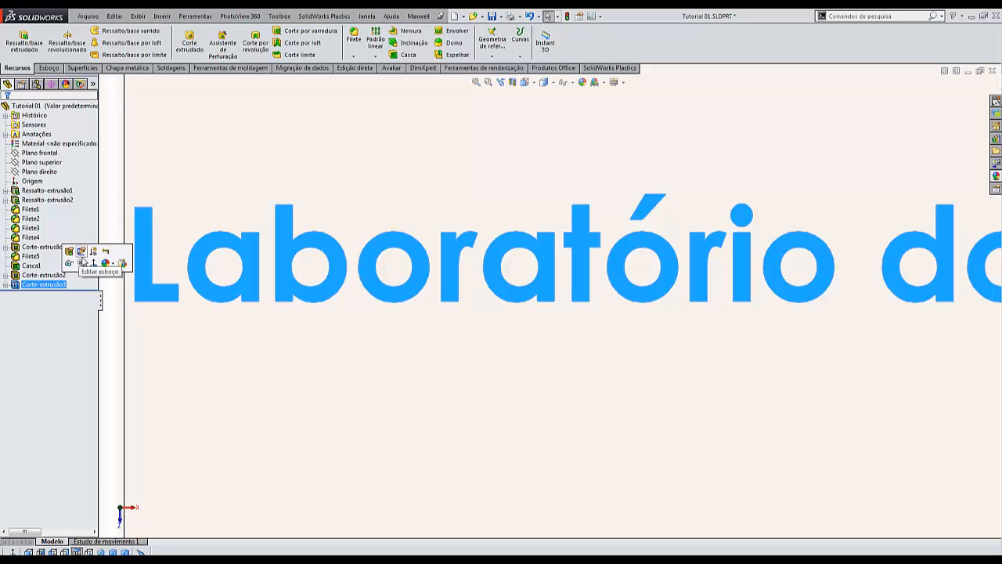
click(82, 256)
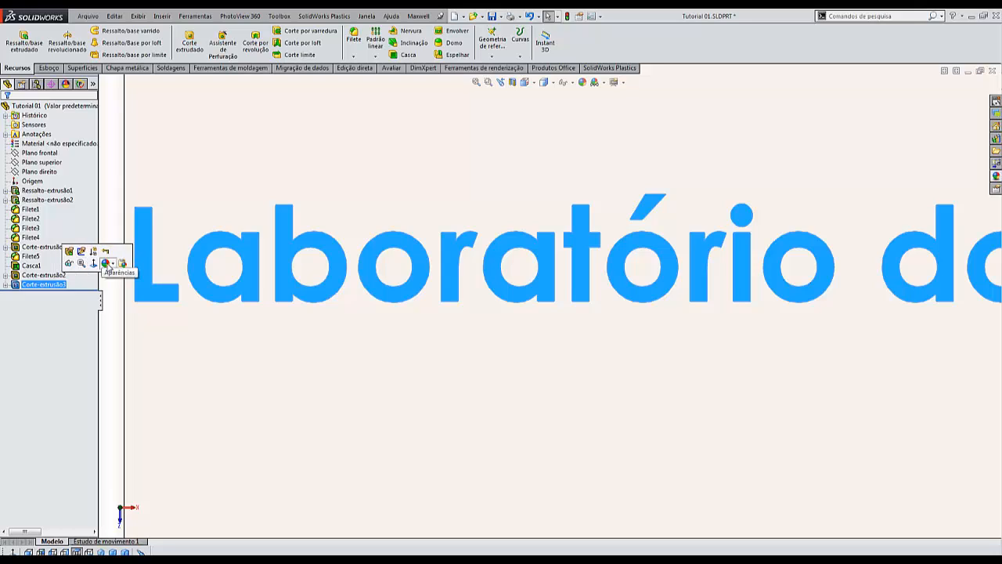
click(112, 266)
click(130, 286)
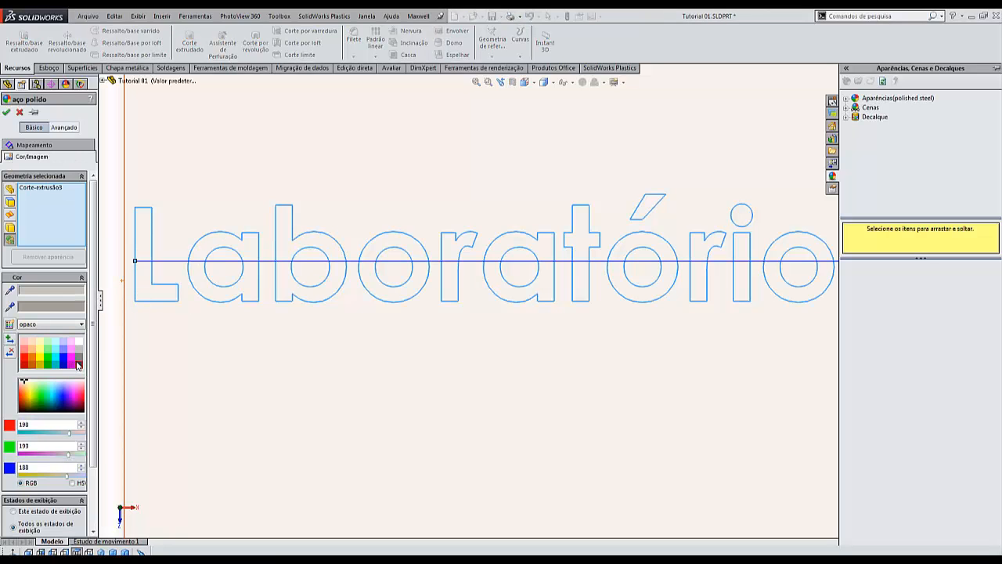
click(78, 362)
click(7, 113)
scroll(617, 367, up, 10)
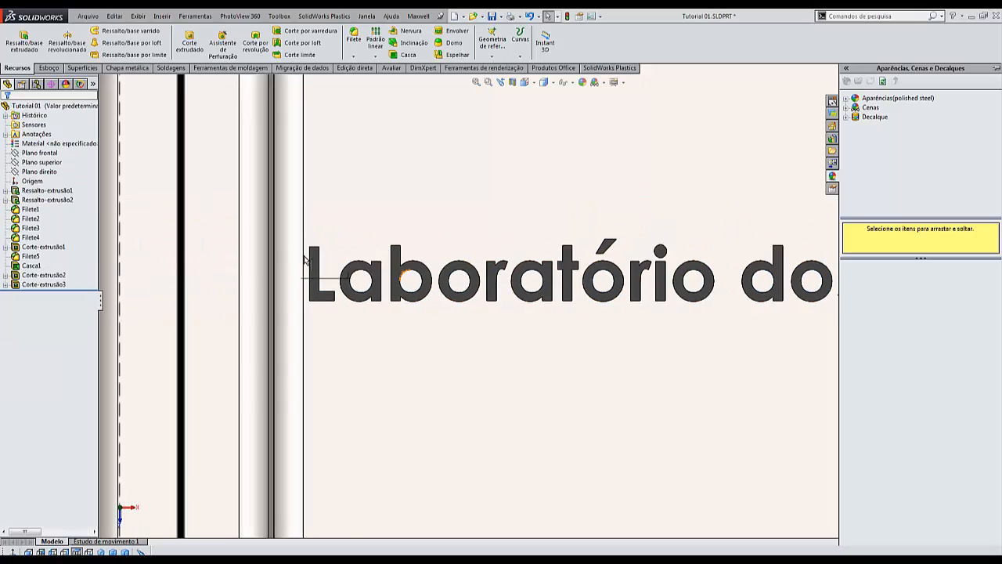
scroll(617, 367, down, 2)
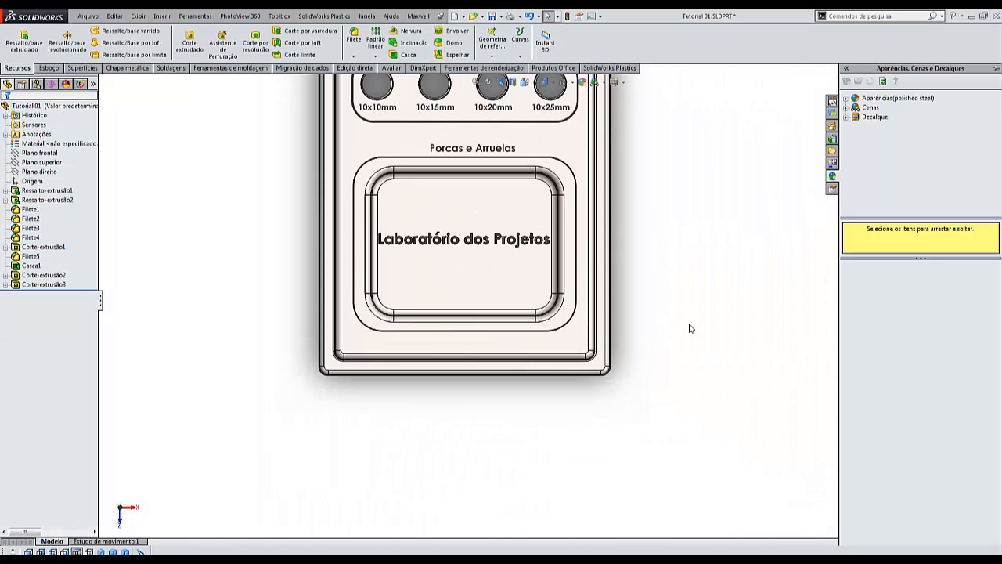
scroll(707, 290, up, 3)
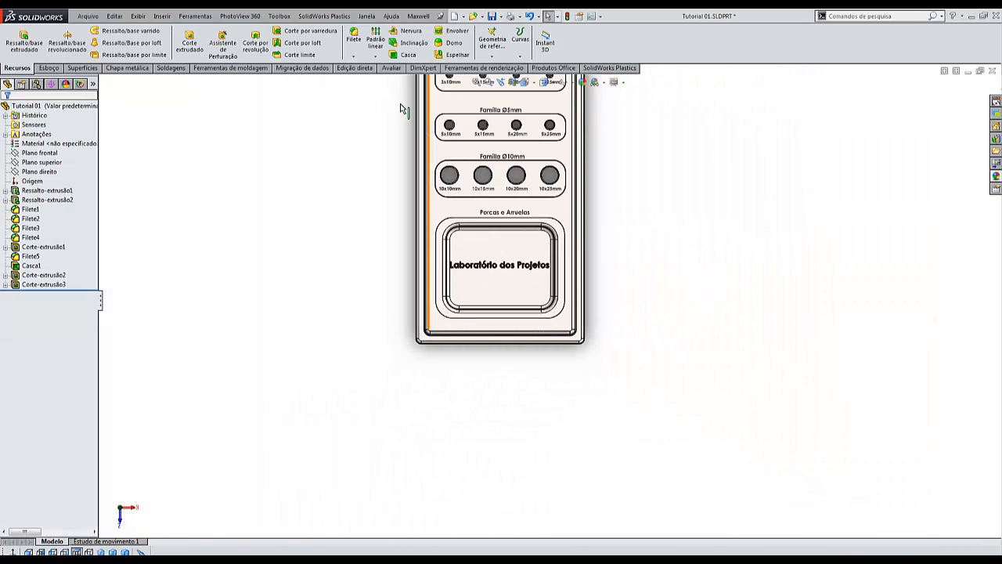
Create a drawing from the part on a standard A3 (ISO) sheet with the sheet format shown.
click(462, 17)
click(464, 33)
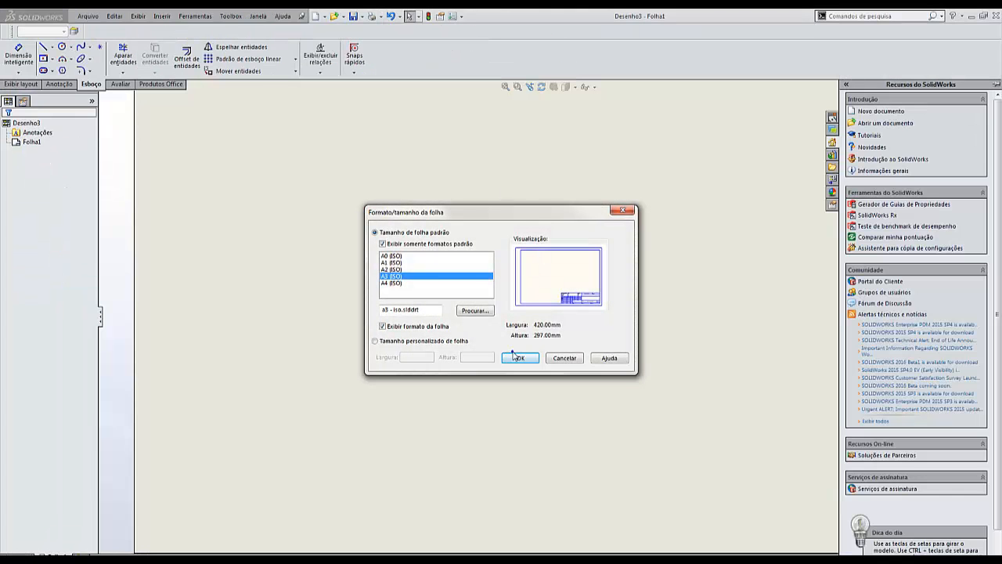
click(515, 357)
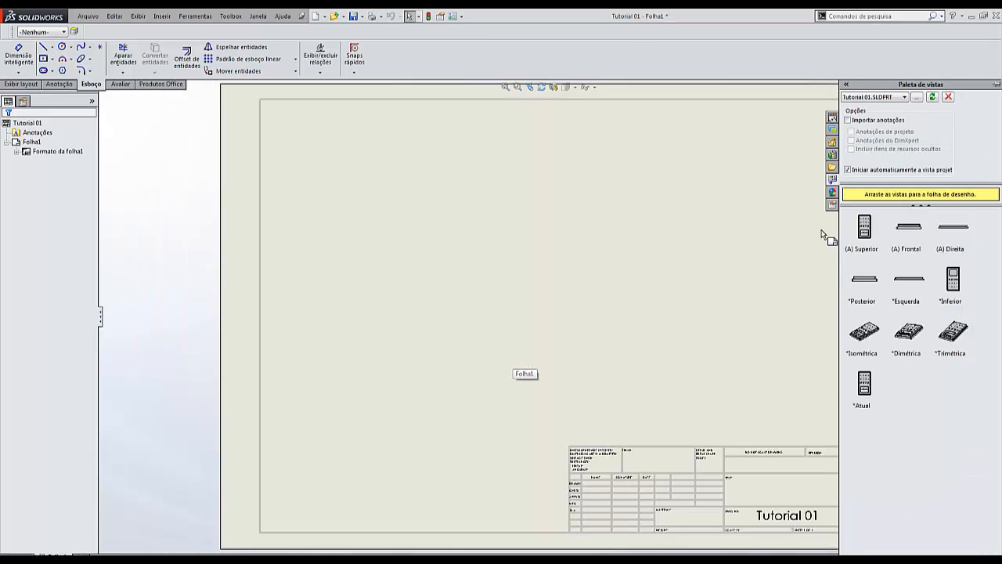
Place the part's top view (Superior) near the middle of the sheet, without adding projected views.
drag(861, 231, 515, 294)
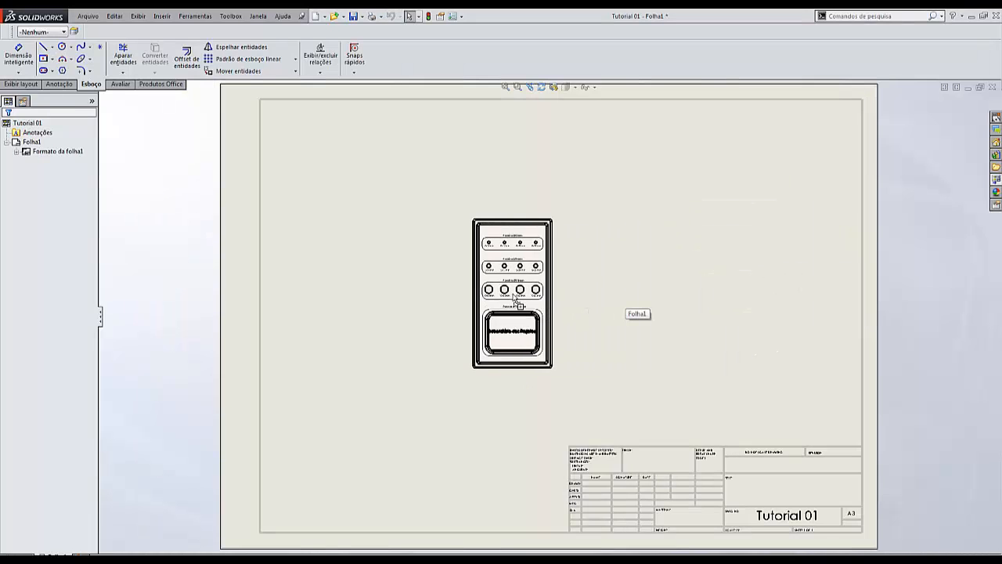
scroll(519, 380, down, 3)
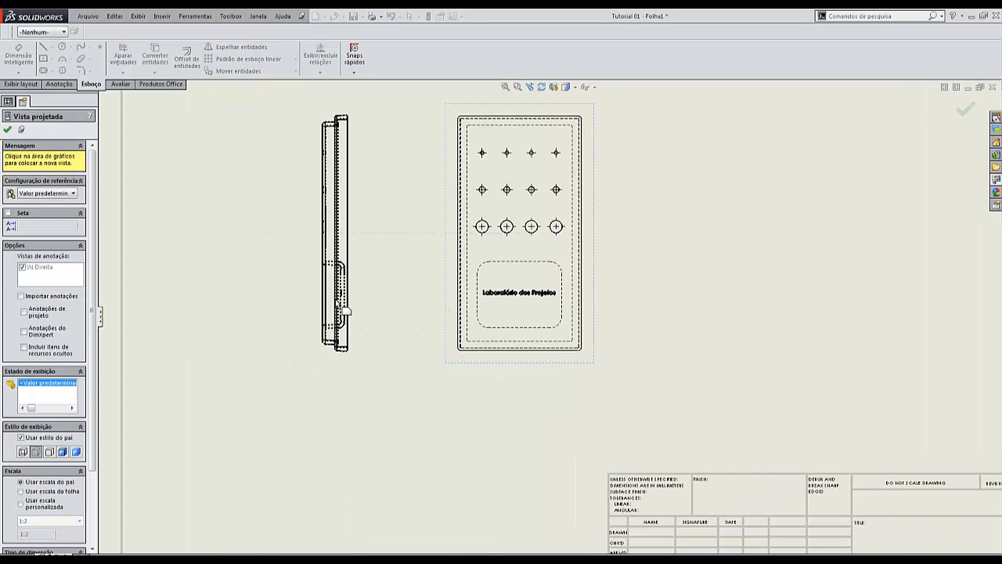
key(Escape)
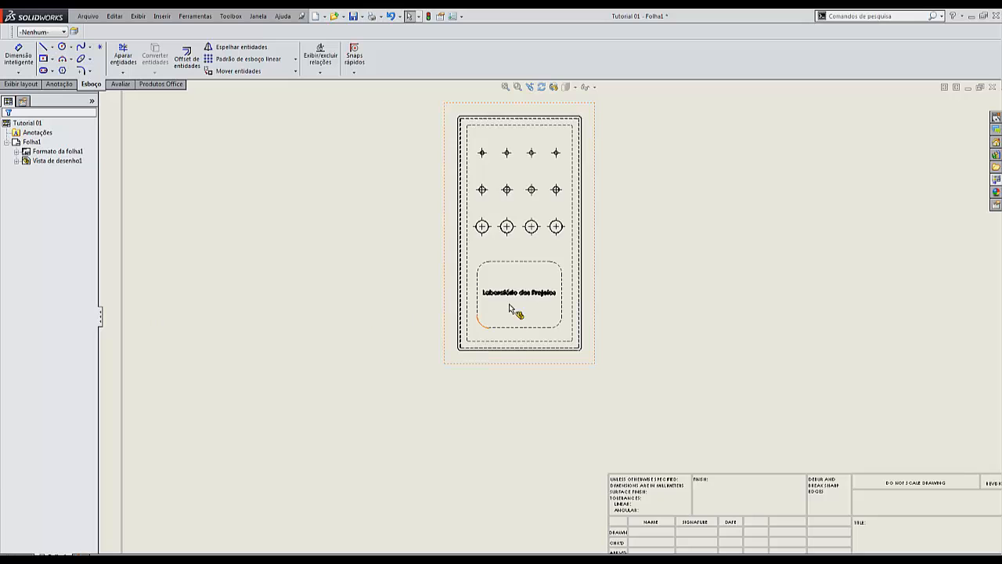
Set the top drawing view's display style to shaded.
scroll(515, 313, down, 5)
scroll(509, 321, up, 3)
click(506, 324)
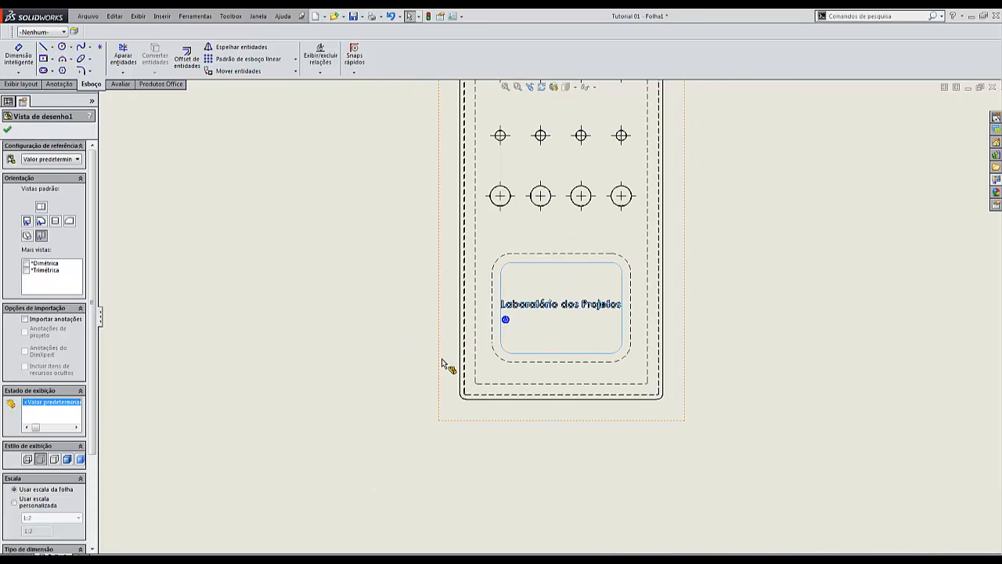
click(80, 460)
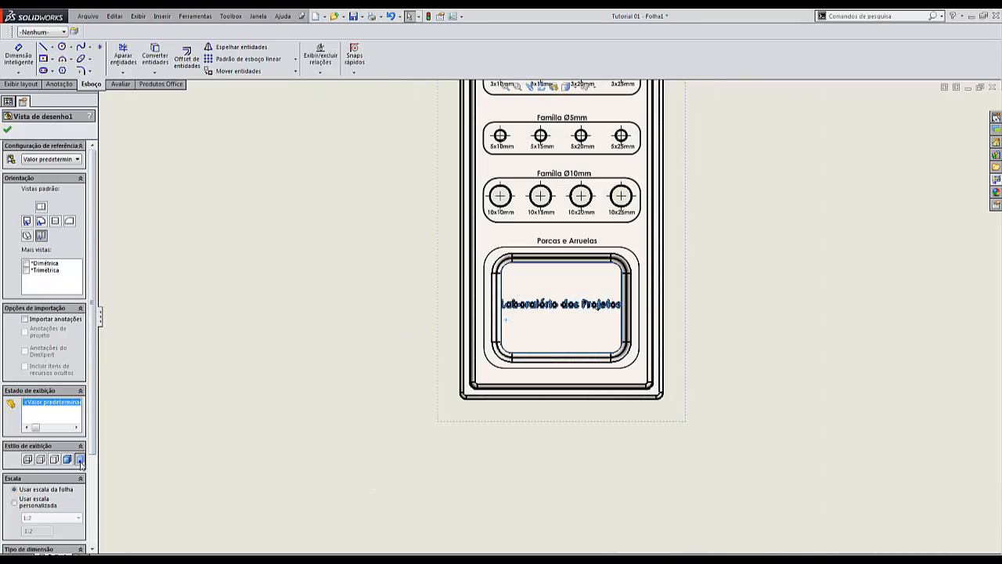
click(287, 376)
Examine how the decal artwork and the pocket lettering are rendered in the shaded drawing view.
scroll(532, 340, up, 3)
scroll(576, 223, down, 3)
scroll(586, 274, up, 2)
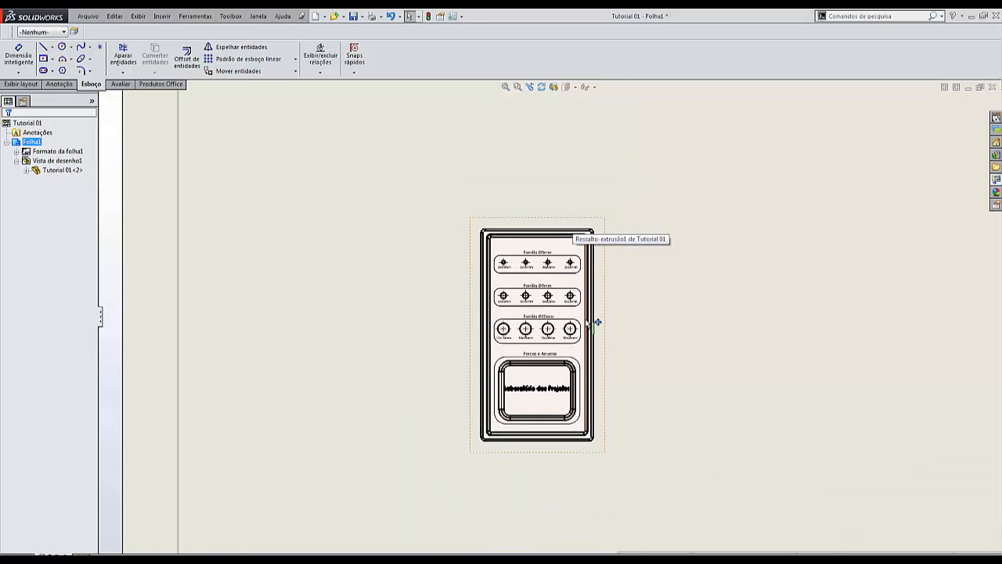
scroll(577, 441, up, 2)
scroll(579, 335, down, 1)
scroll(580, 333, down, 2)
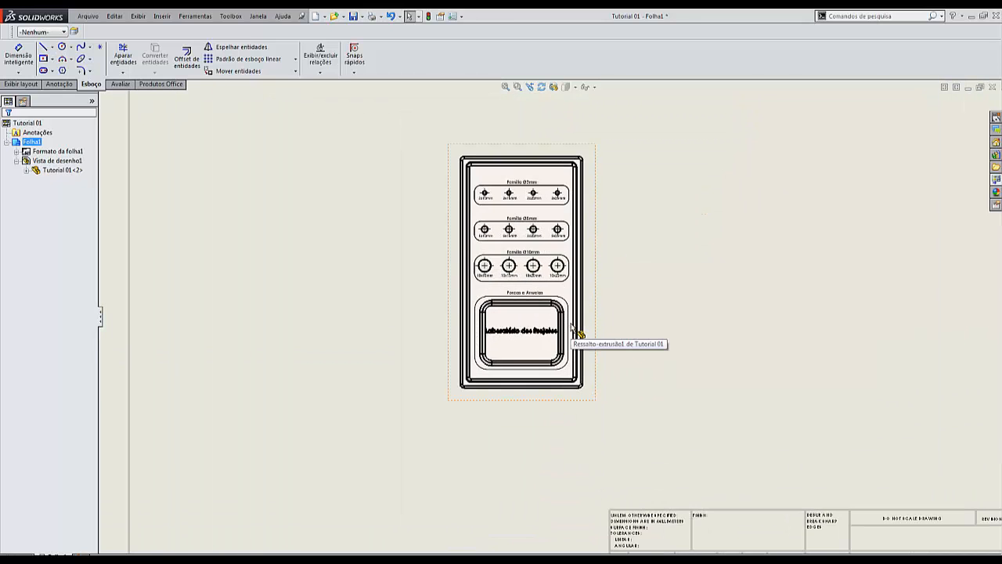
scroll(580, 333, down, 2)
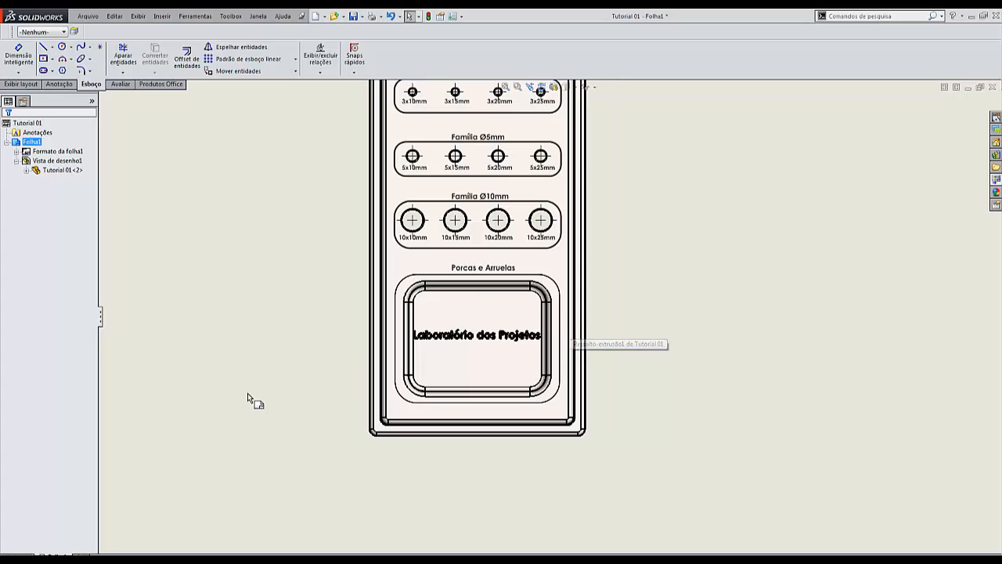
Set the top drawing view's display style to hidden lines removed.
click(445, 357)
scroll(445, 357, down, 2)
scroll(408, 369, down, 2)
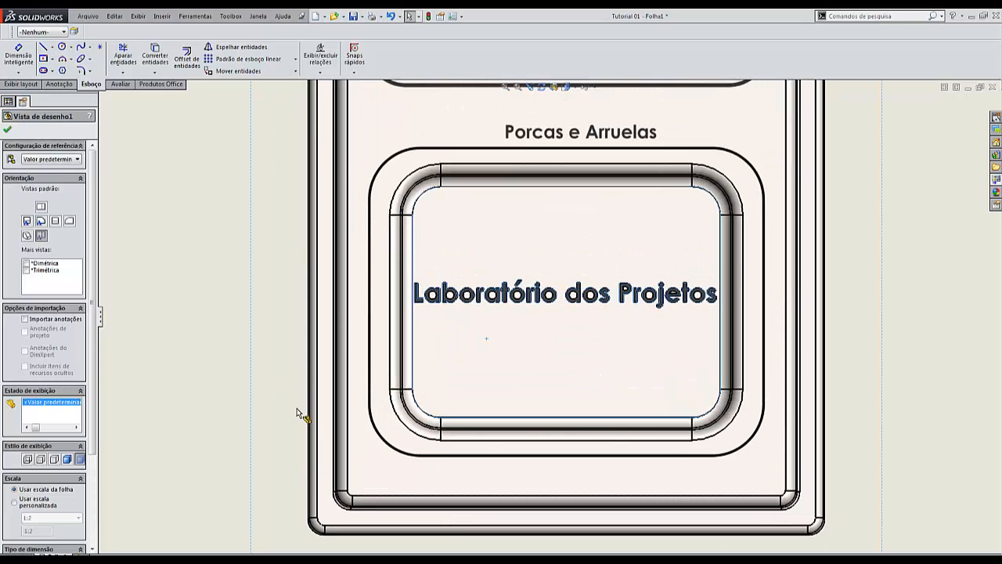
click(52, 462)
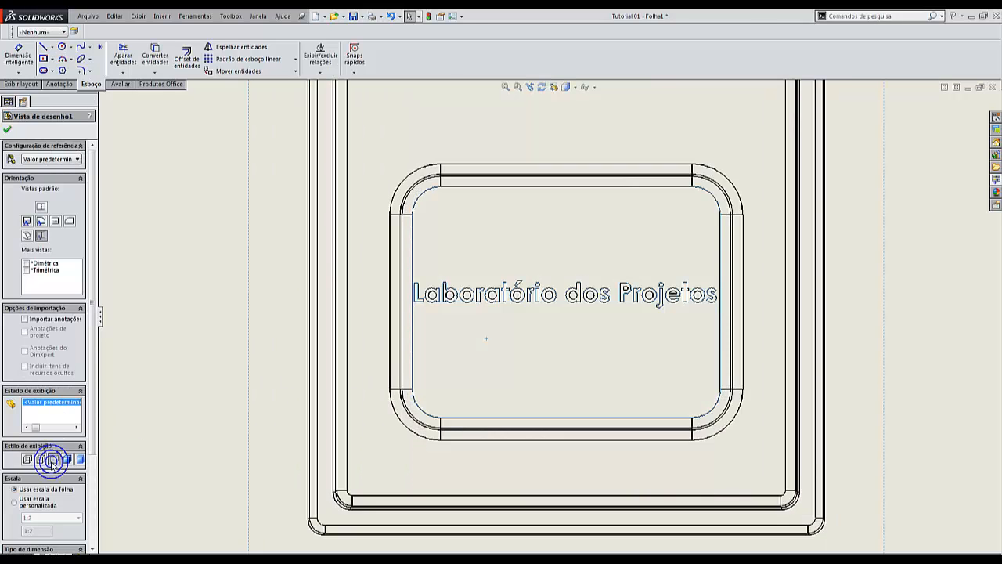
click(188, 370)
Start an area hatch/fill on the face of the letter "b" in "Laboratório", with the Solid fill type.
scroll(247, 368, up, 3)
scroll(498, 313, down, 6)
scroll(499, 337, down, 4)
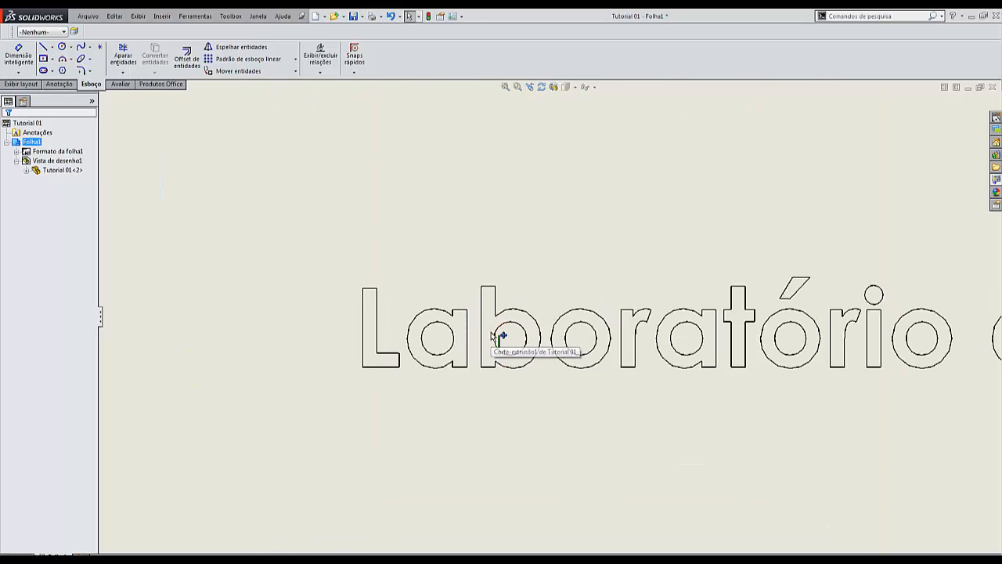
click(497, 349)
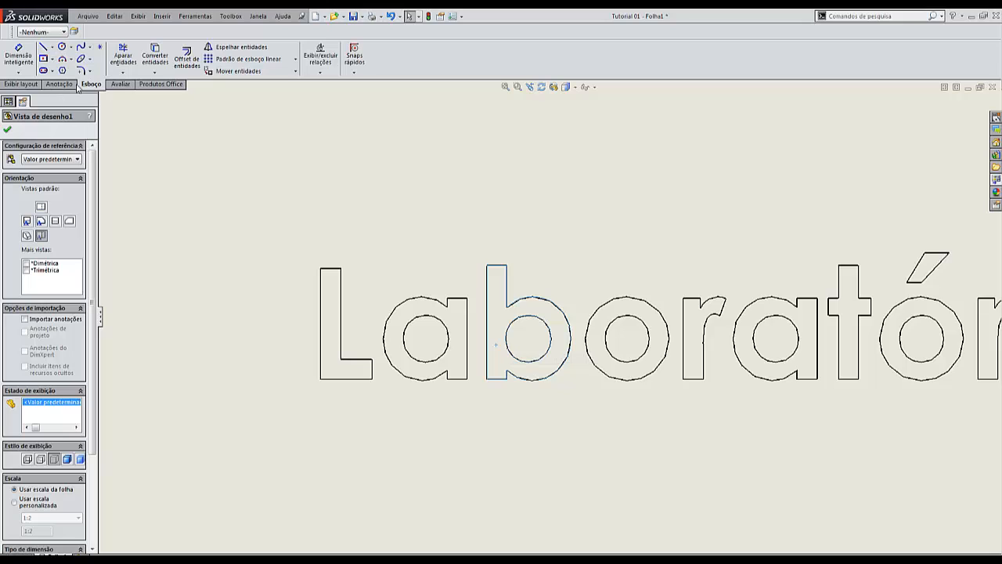
click(12, 87)
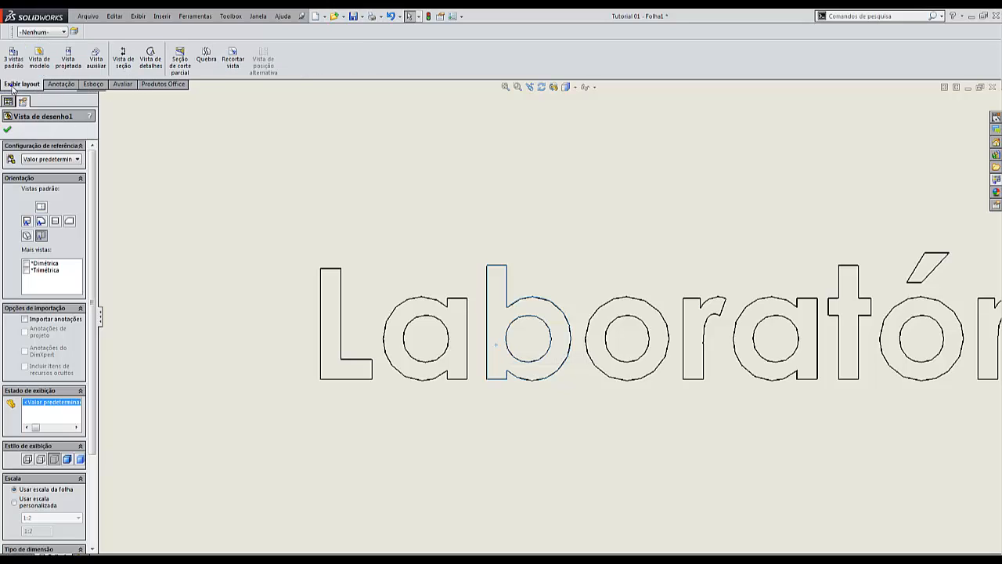
click(53, 85)
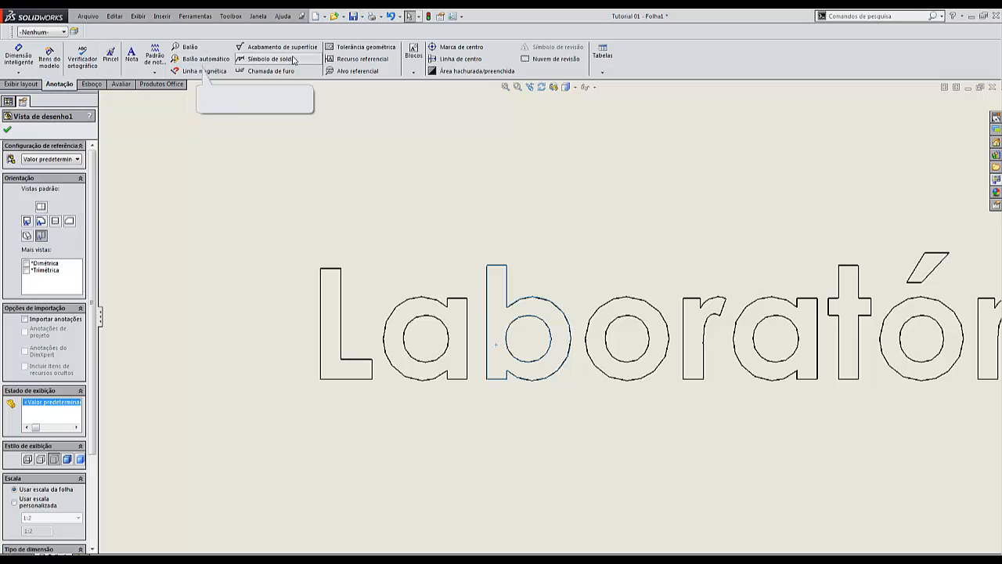
click(458, 71)
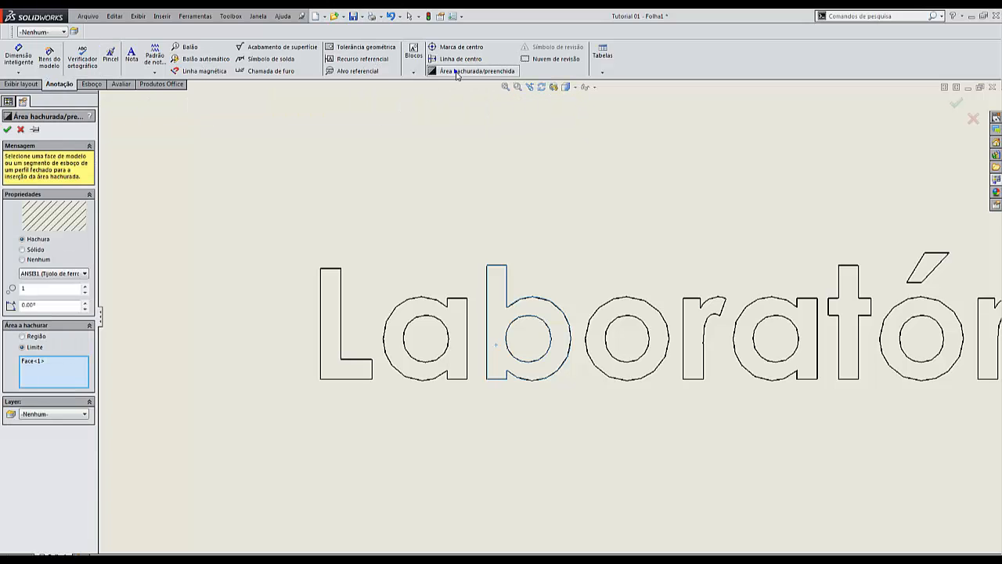
click(22, 250)
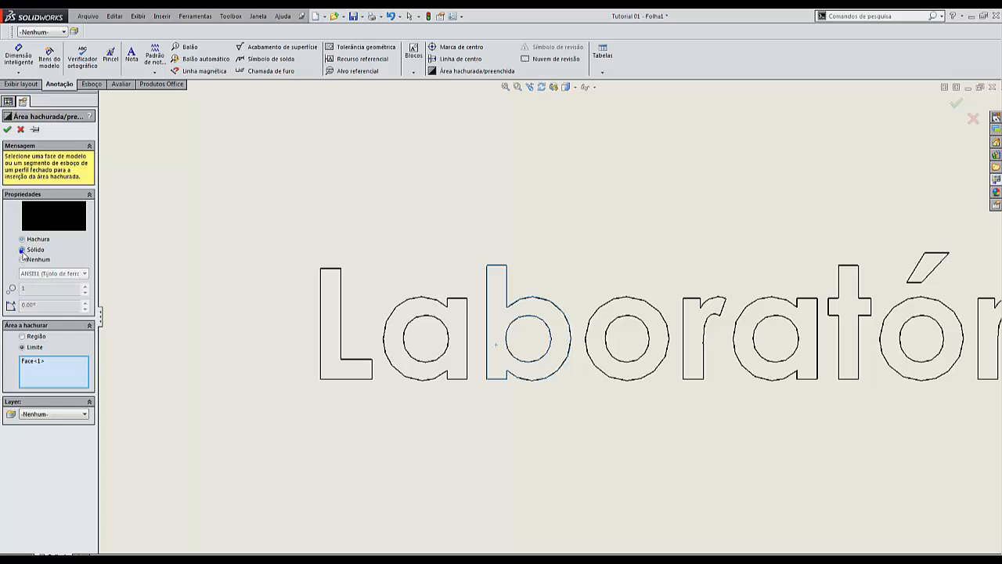
Add the faces of the letters "L", "a", "o", "r" and the second "a" of "Laboratório" to the solid fill.
click(325, 331)
click(389, 356)
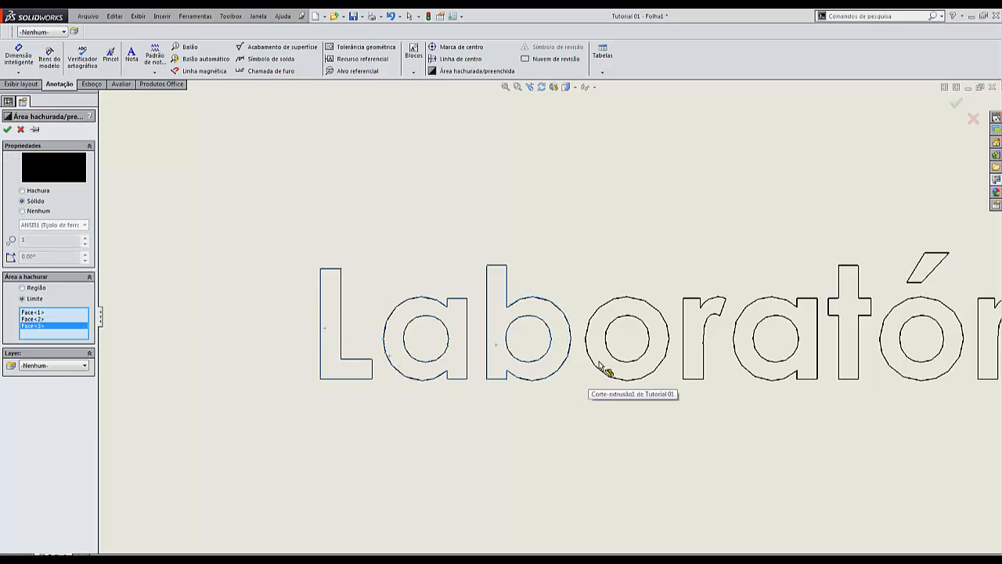
click(603, 357)
click(699, 329)
click(752, 352)
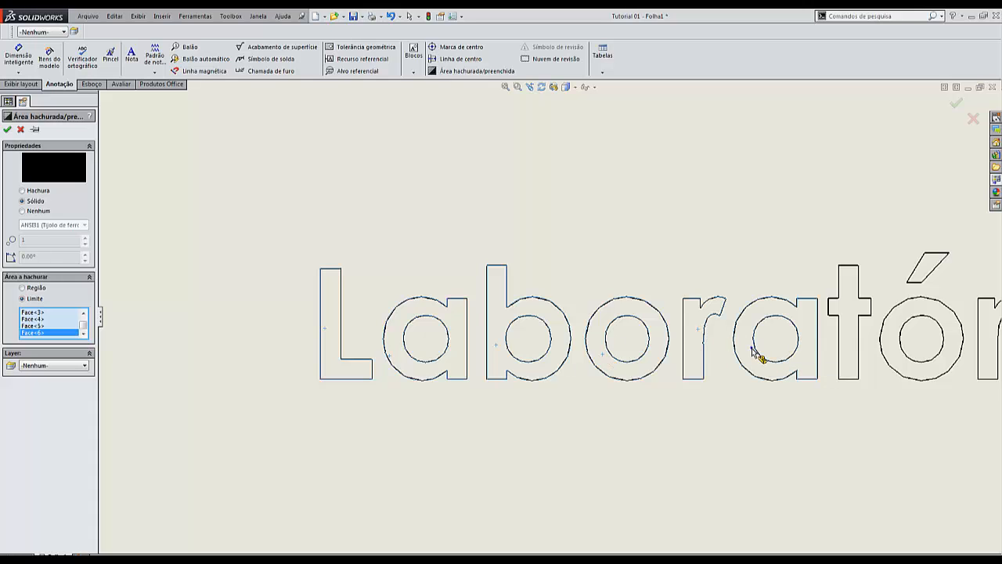
Add the remaining letters "tório", including the accent and the dot of the i, and apply the solid fill.
scroll(753, 350, down, 2)
scroll(771, 350, up, 5)
scroll(709, 345, down, 3)
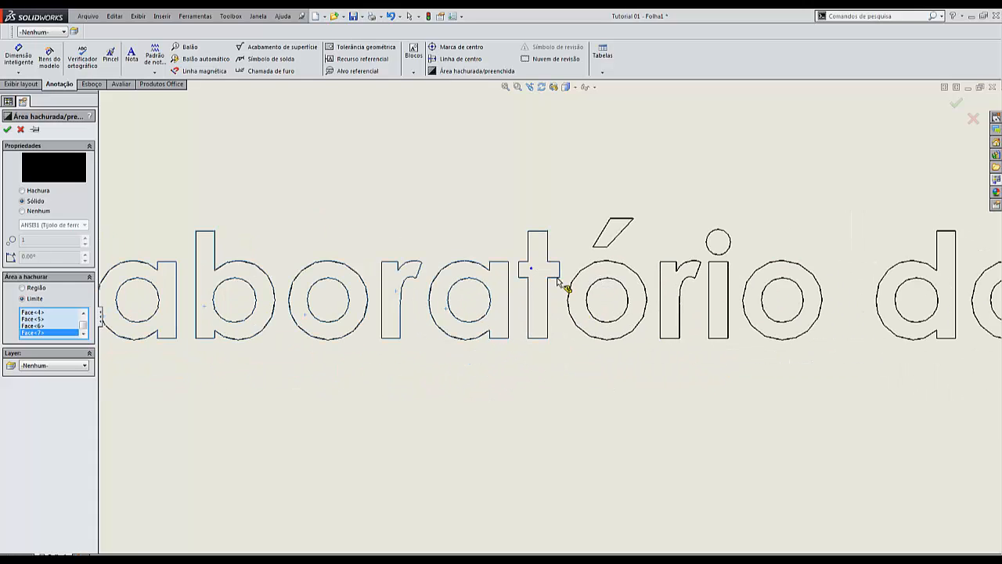
click(613, 238)
click(671, 302)
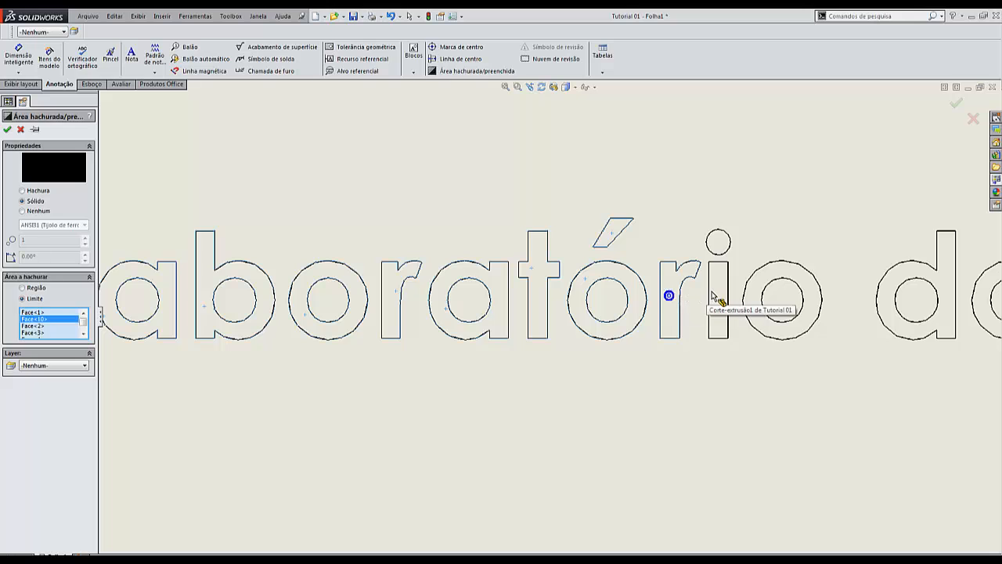
click(712, 297)
click(713, 245)
click(754, 292)
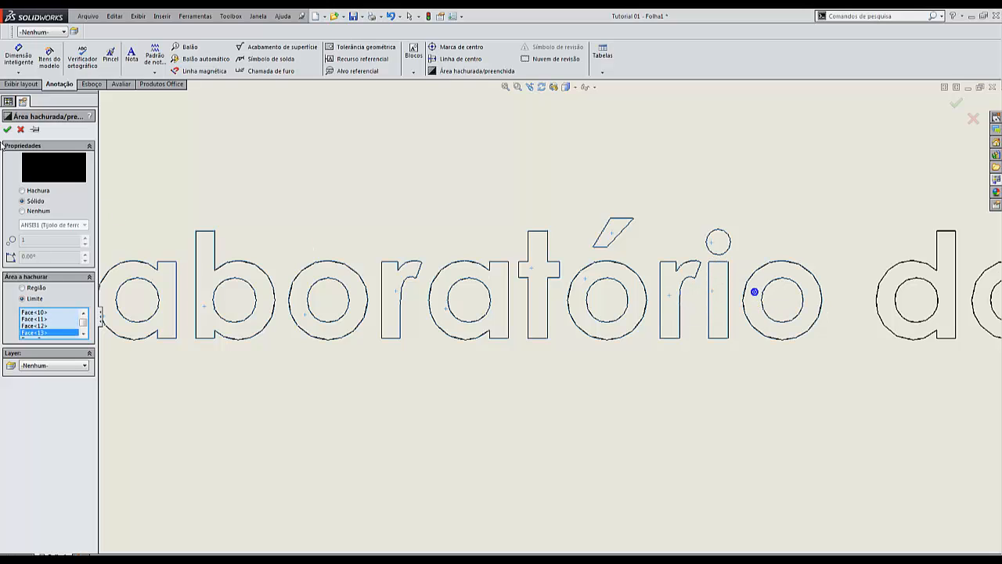
click(8, 130)
Examine the solid-filled word "Laboratório" against the unfilled "dos Projetos", both up close and within the whole drawing view.
scroll(318, 352, down, 1)
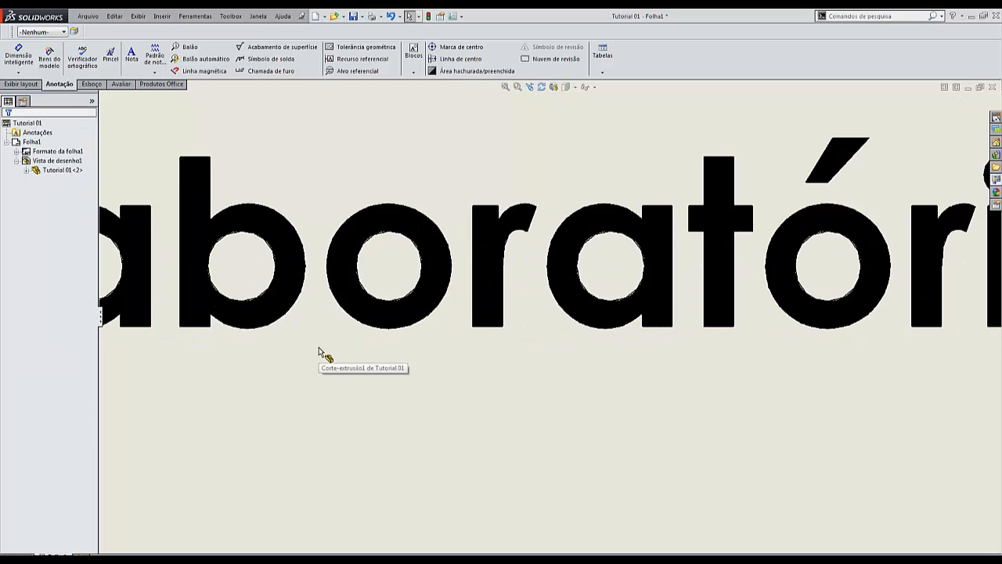
scroll(318, 352, up, 5)
scroll(548, 358, up, 5)
scroll(655, 305, down, 3)
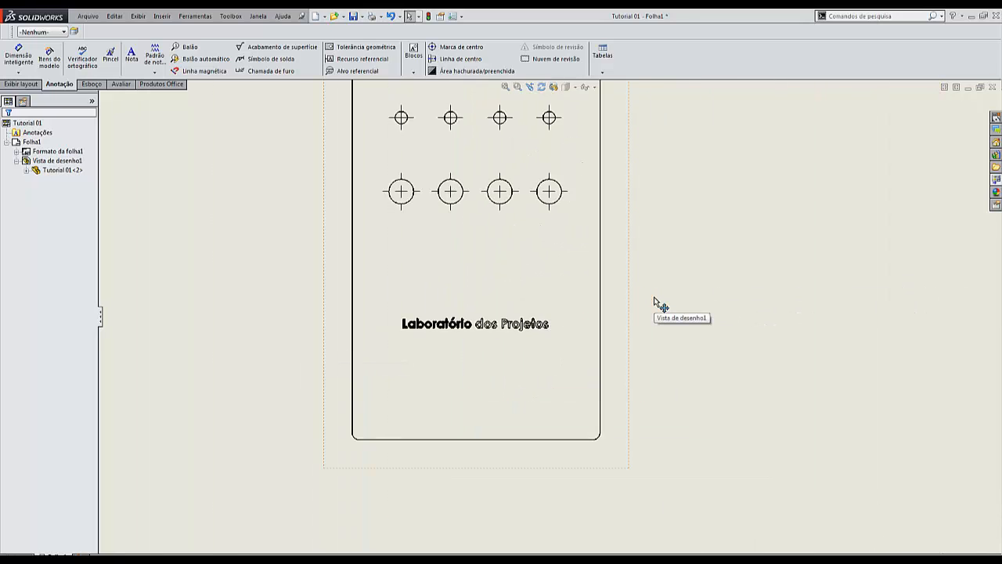
scroll(655, 305, up, 2)
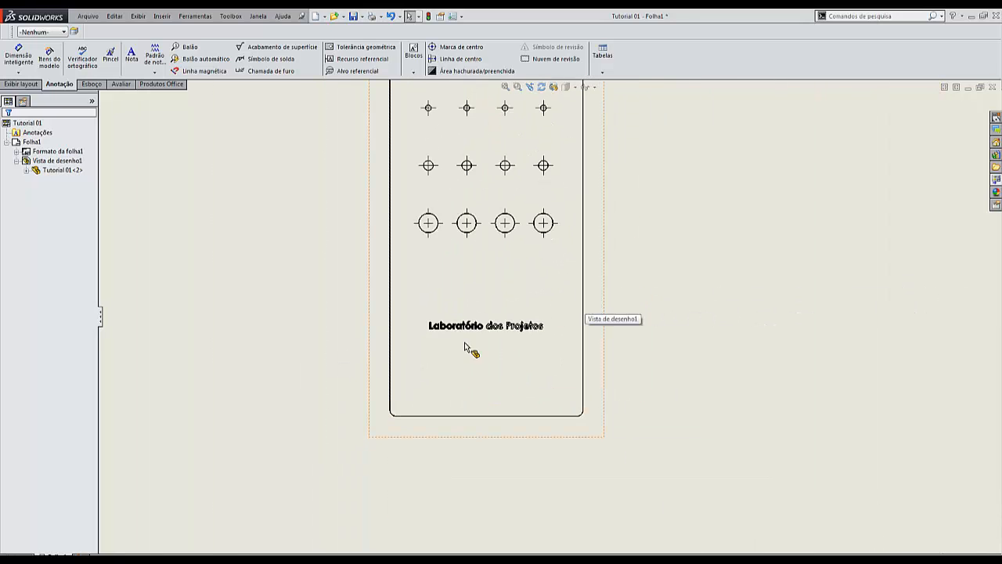
scroll(468, 347, down, 4)
scroll(505, 311, down, 1)
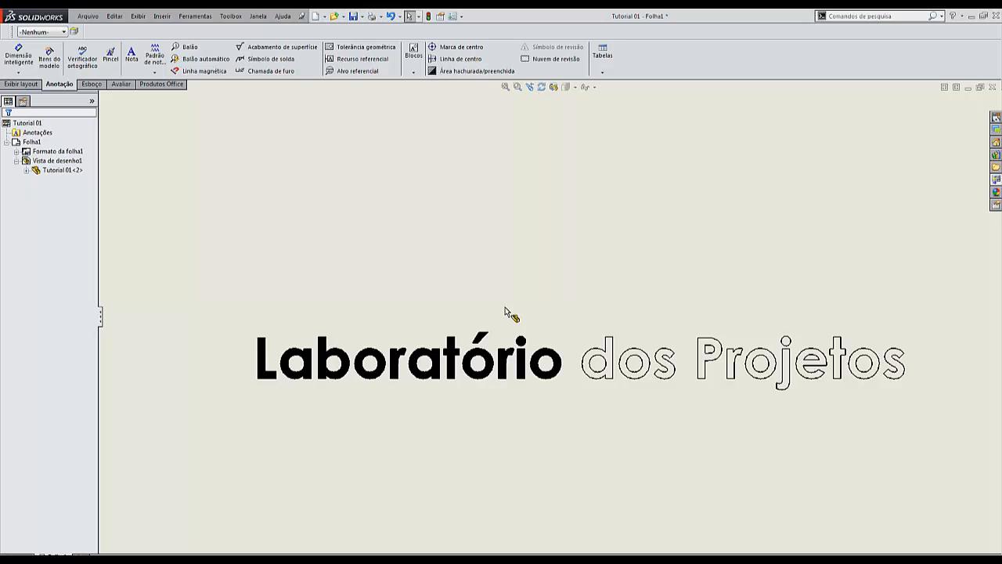
scroll(505, 311, up, 5)
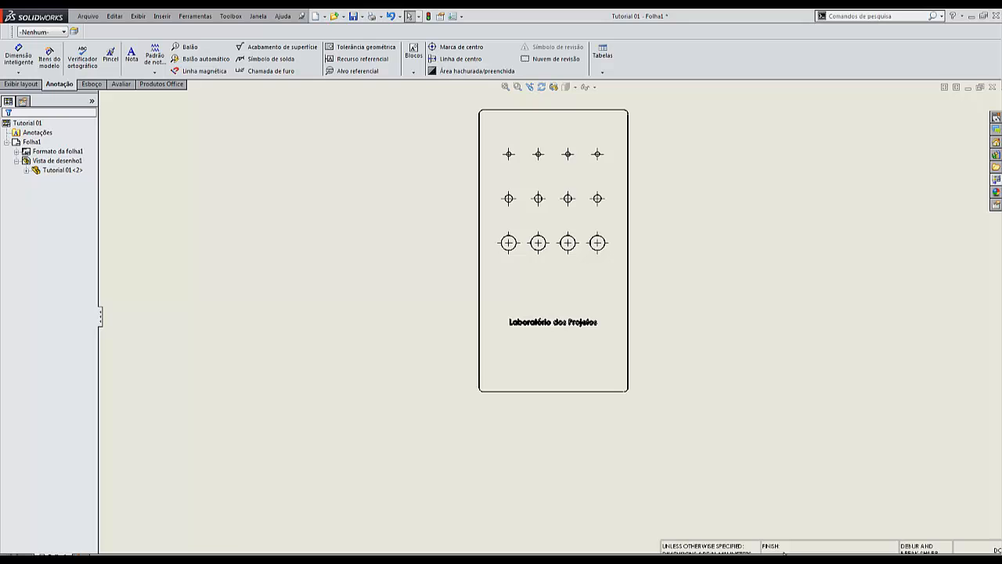
Switch back to the part document and inspect its decal and pocket lettering from an angled 3D view.
click(715, 525)
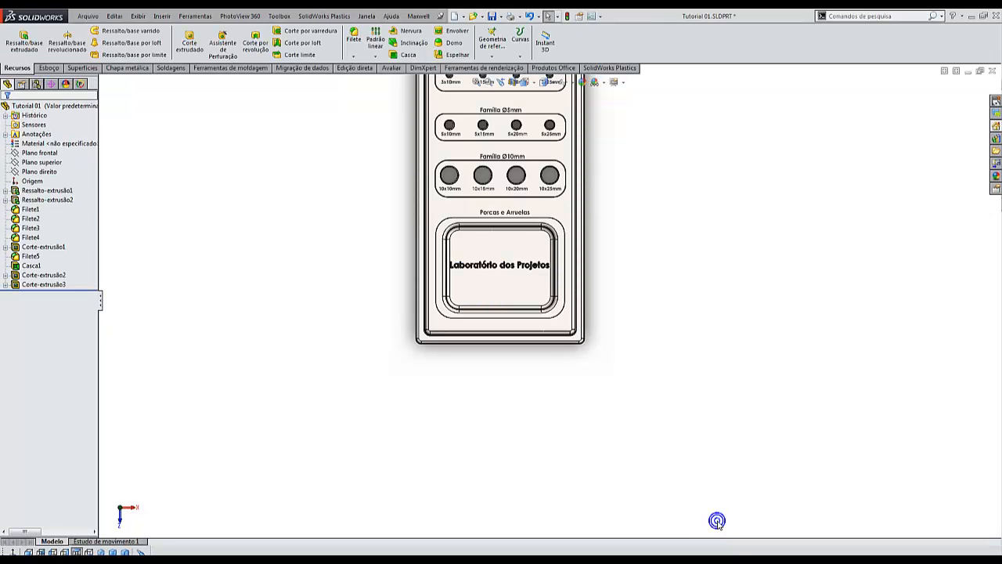
key(ctrl+7)
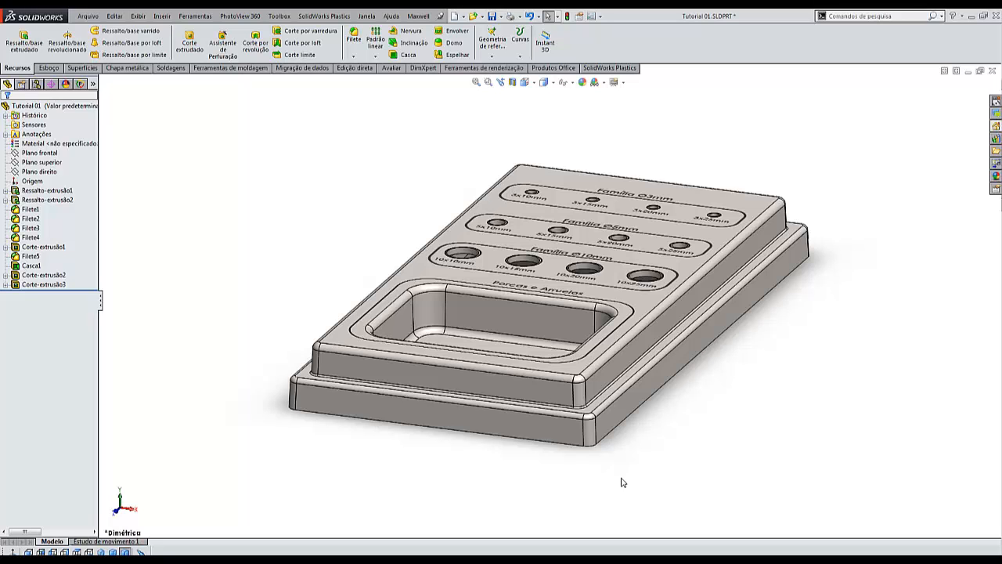
middle_drag(568, 284, 552, 376)
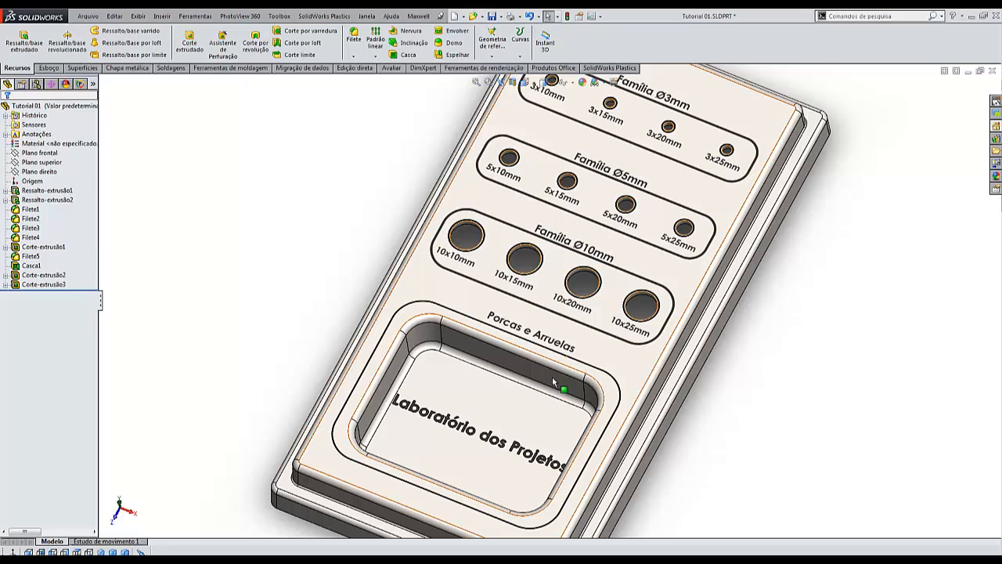